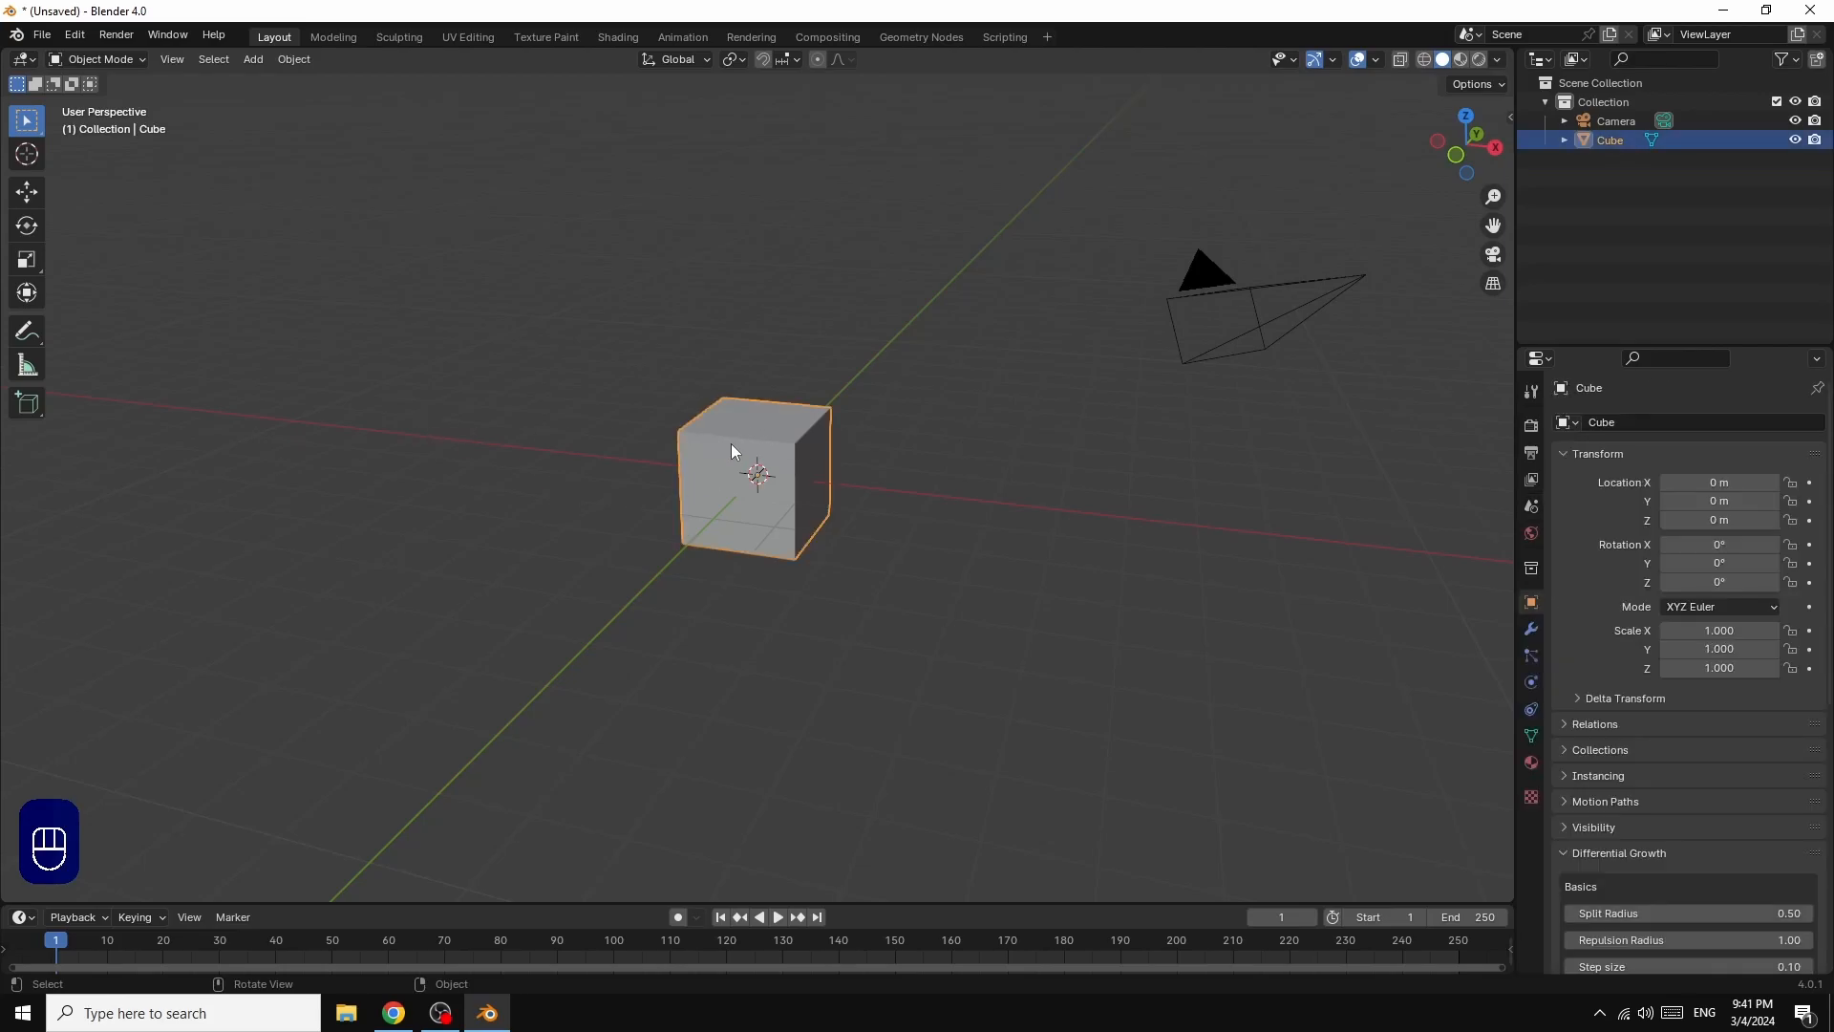
Step: Scale the cube into a long flat slab, about 3.41 along X and 0.169 along Z
click(26, 266)
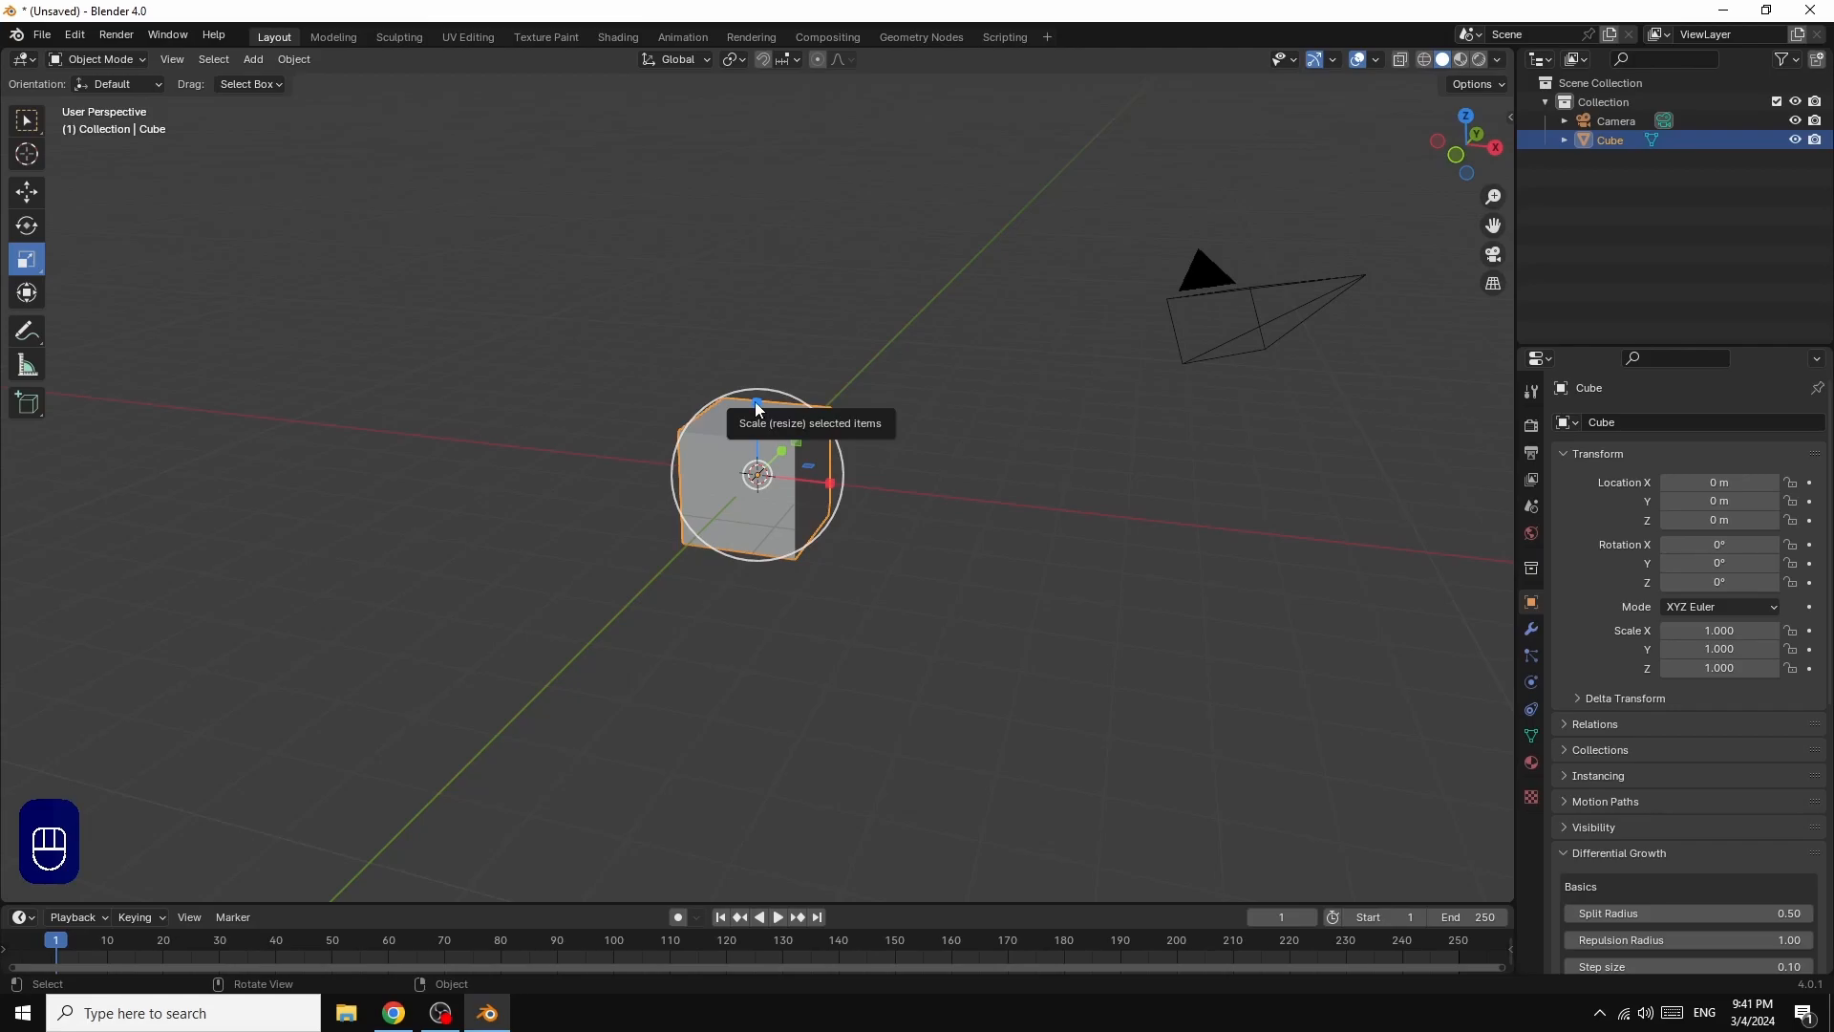
drag(756, 405, 1013, 533)
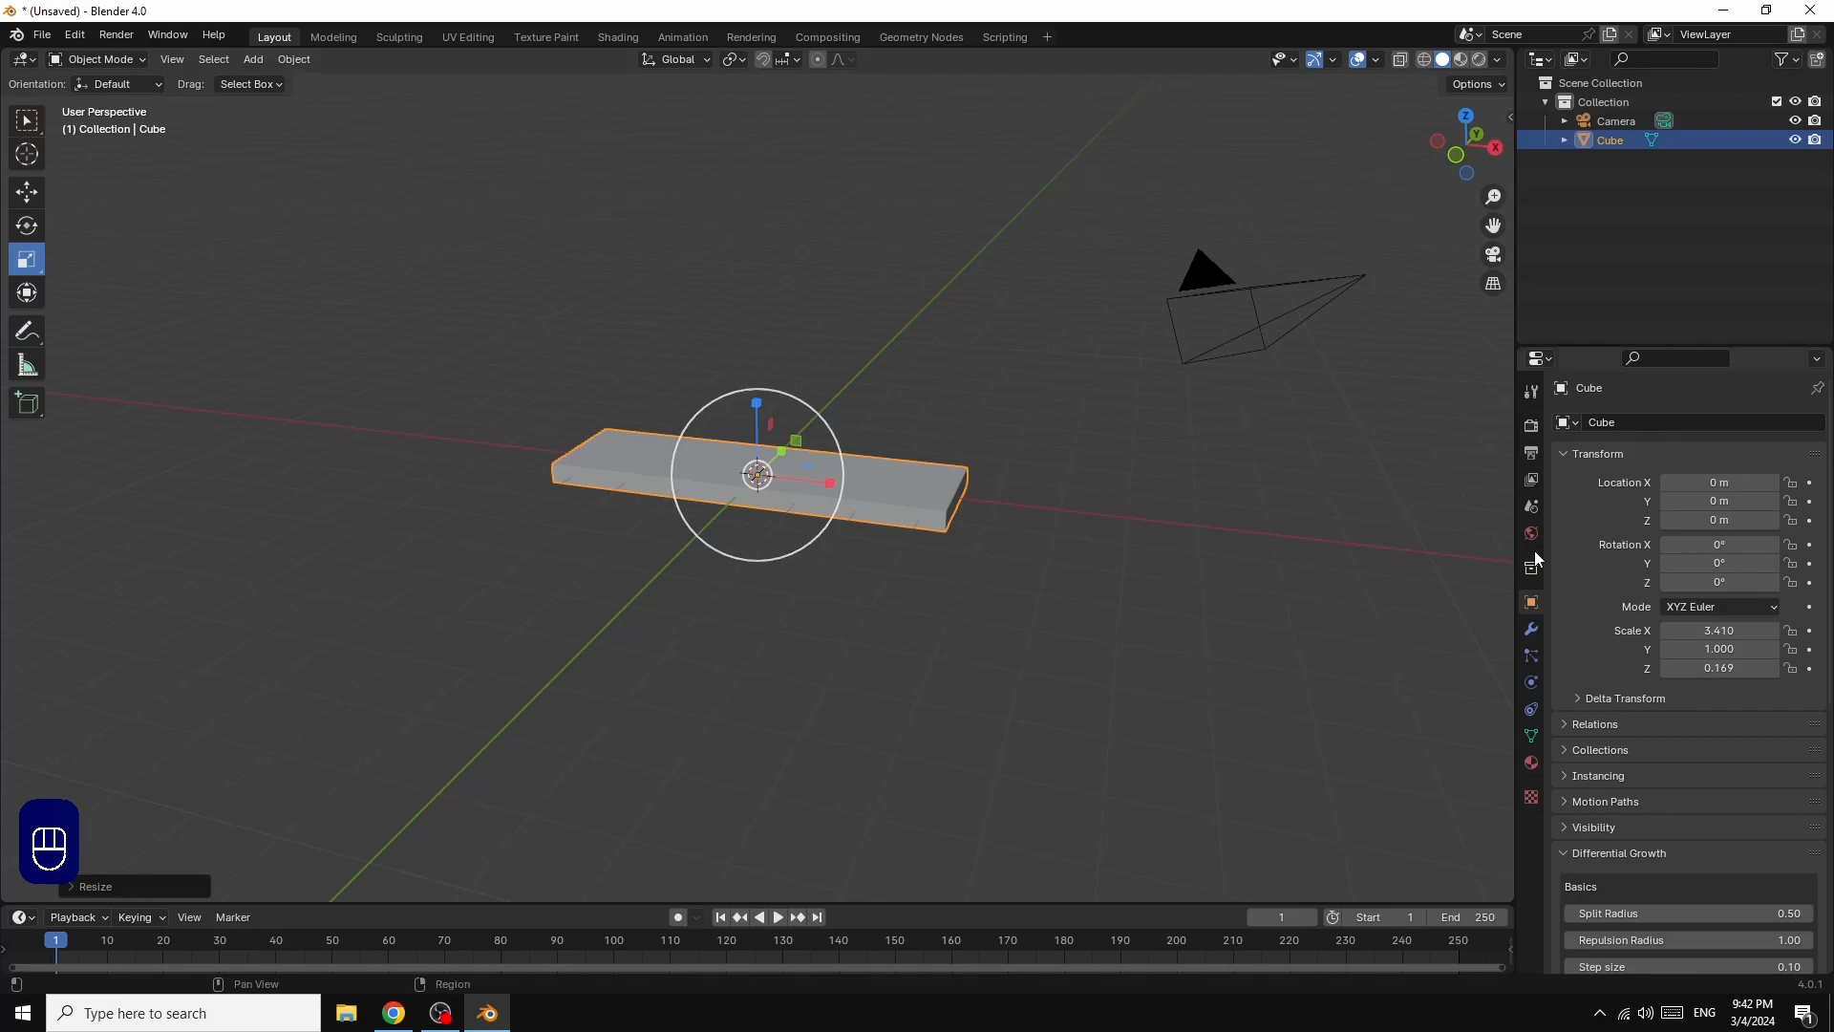
Step: Add a Subdivision Surface modifier to the flattened cube with viewport and render levels both set to 5
click(1532, 628)
click(1659, 423)
mouse_move(1654, 427)
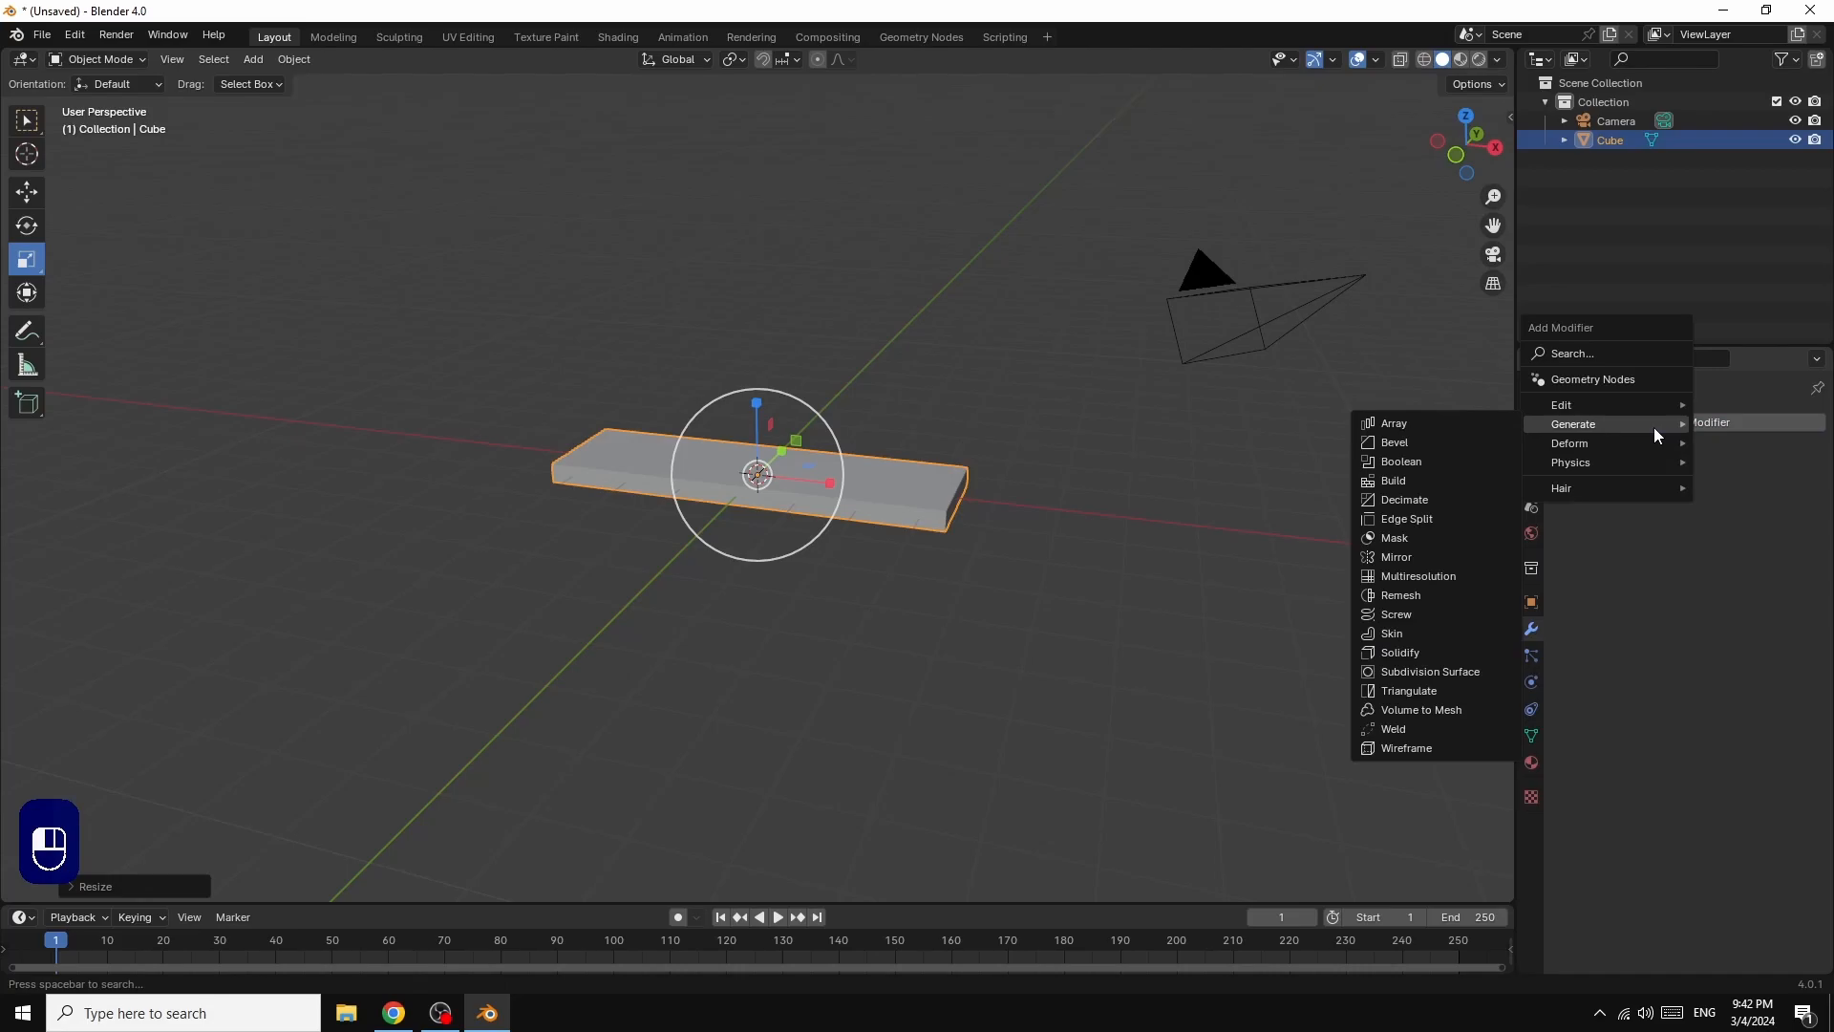
click(1452, 672)
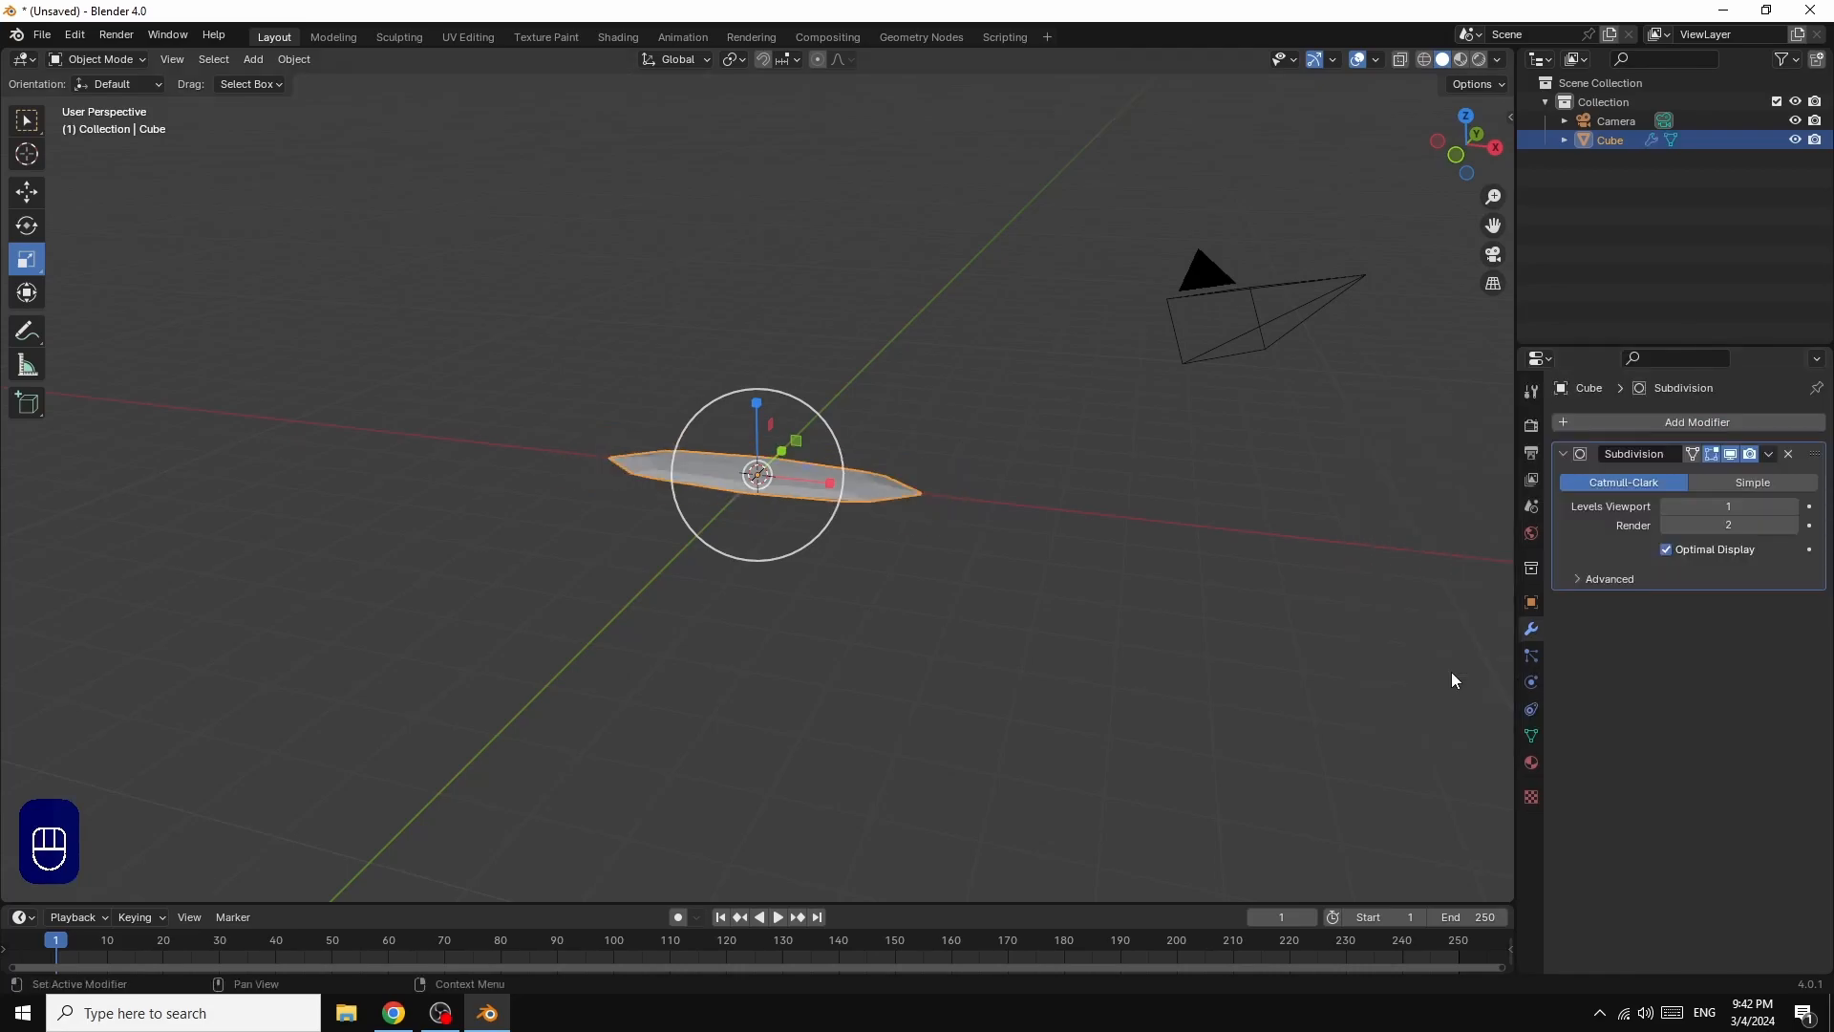
click(1794, 508)
click(1795, 508)
click(1794, 509)
click(1794, 507)
click(1792, 525)
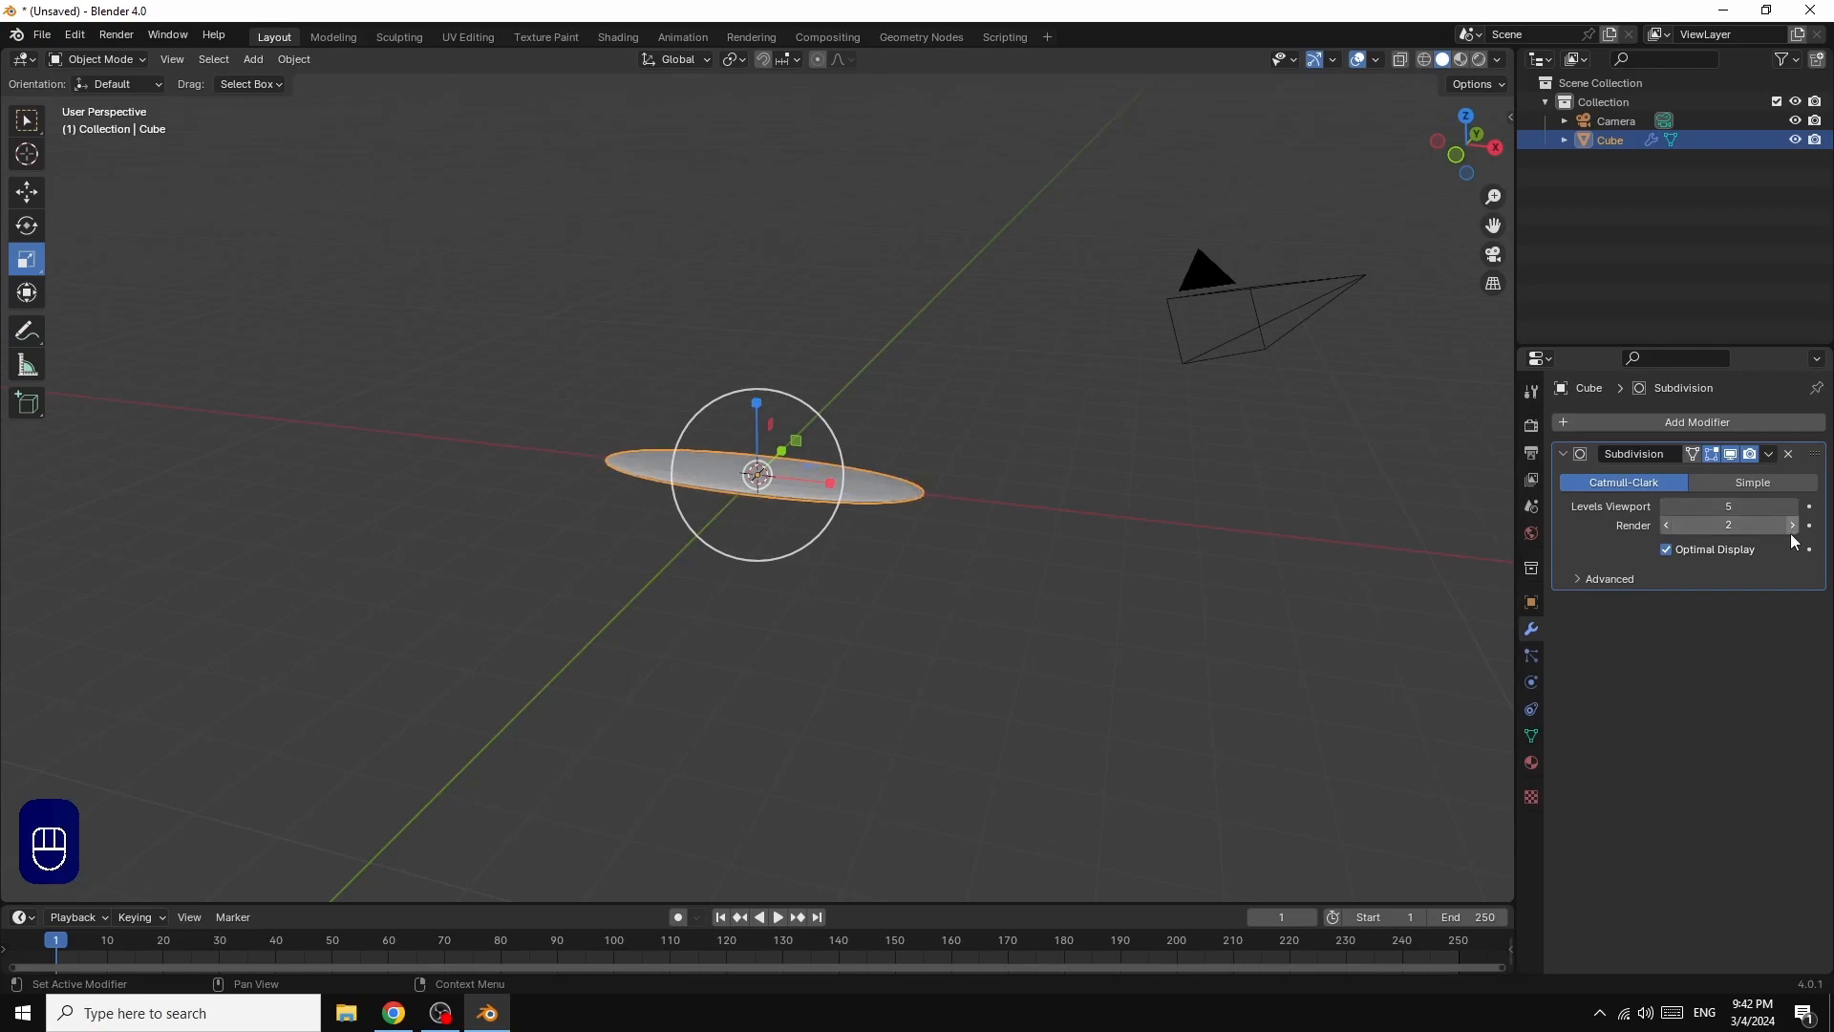
click(1792, 525)
click(1793, 525)
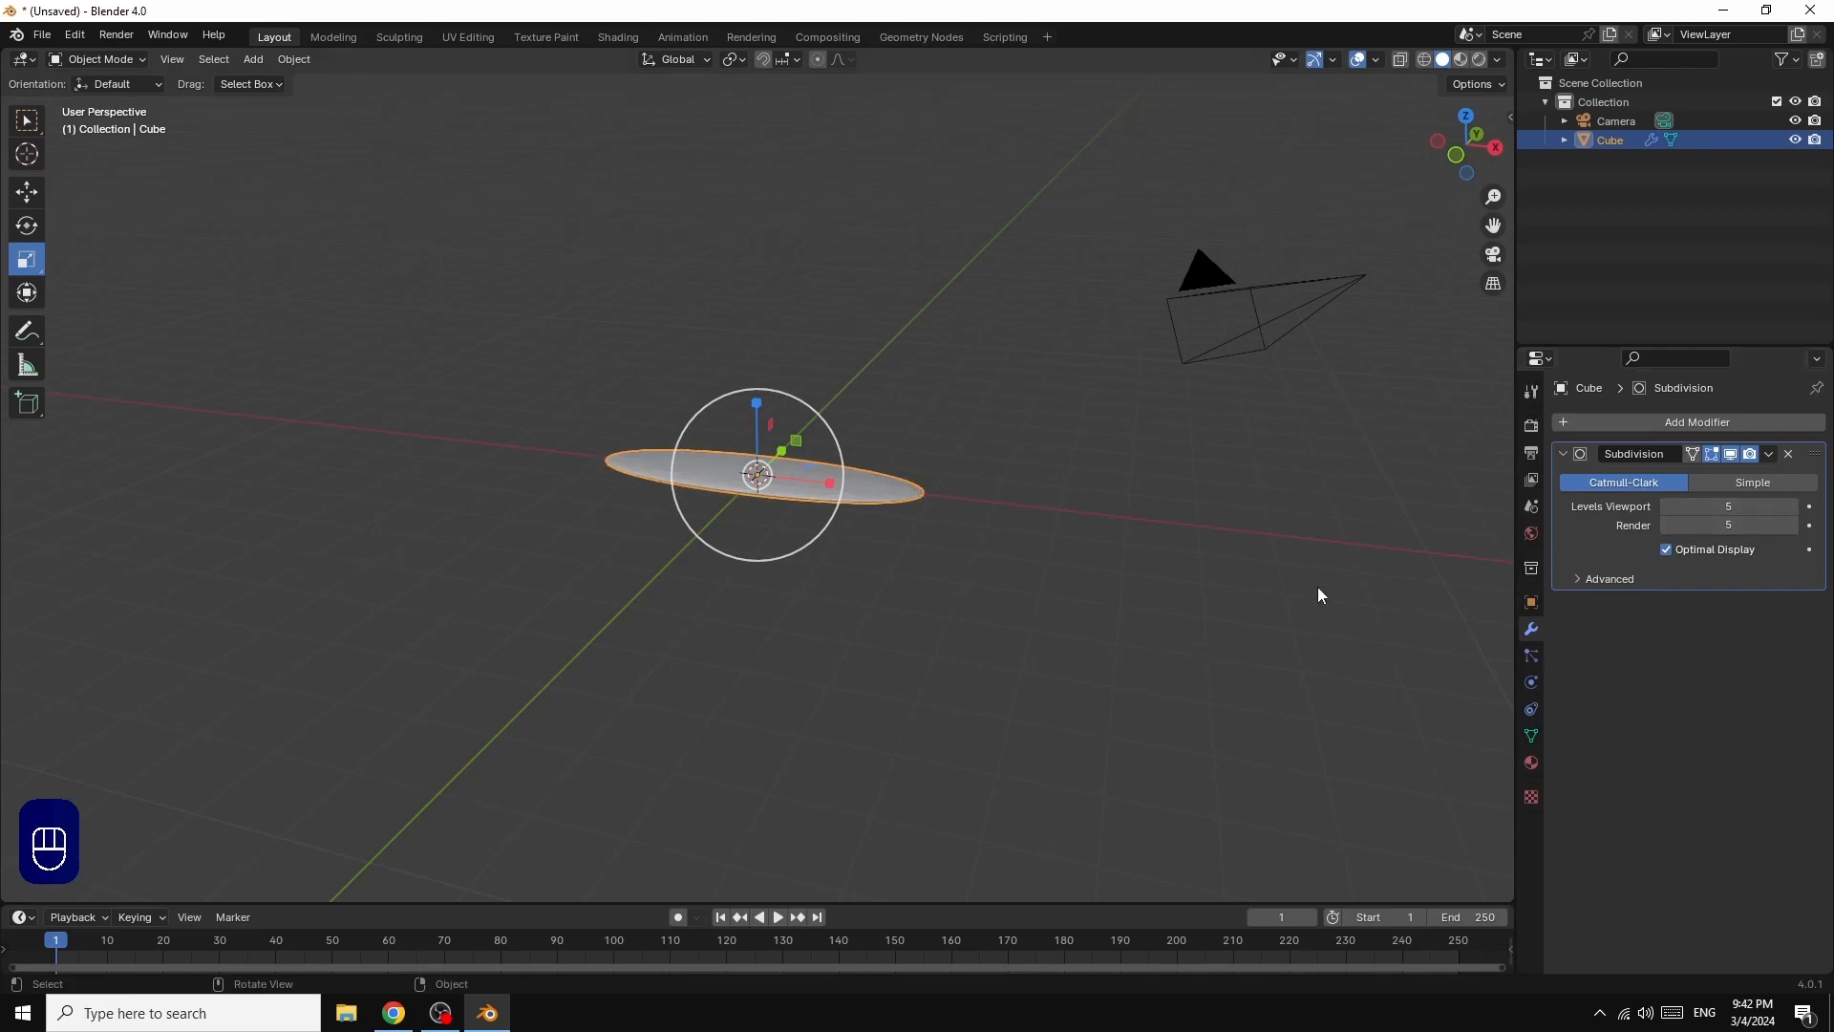
Step: Apply the Subdivision modifier to the flattened cube and shade the object smooth
click(1770, 455)
click(1682, 476)
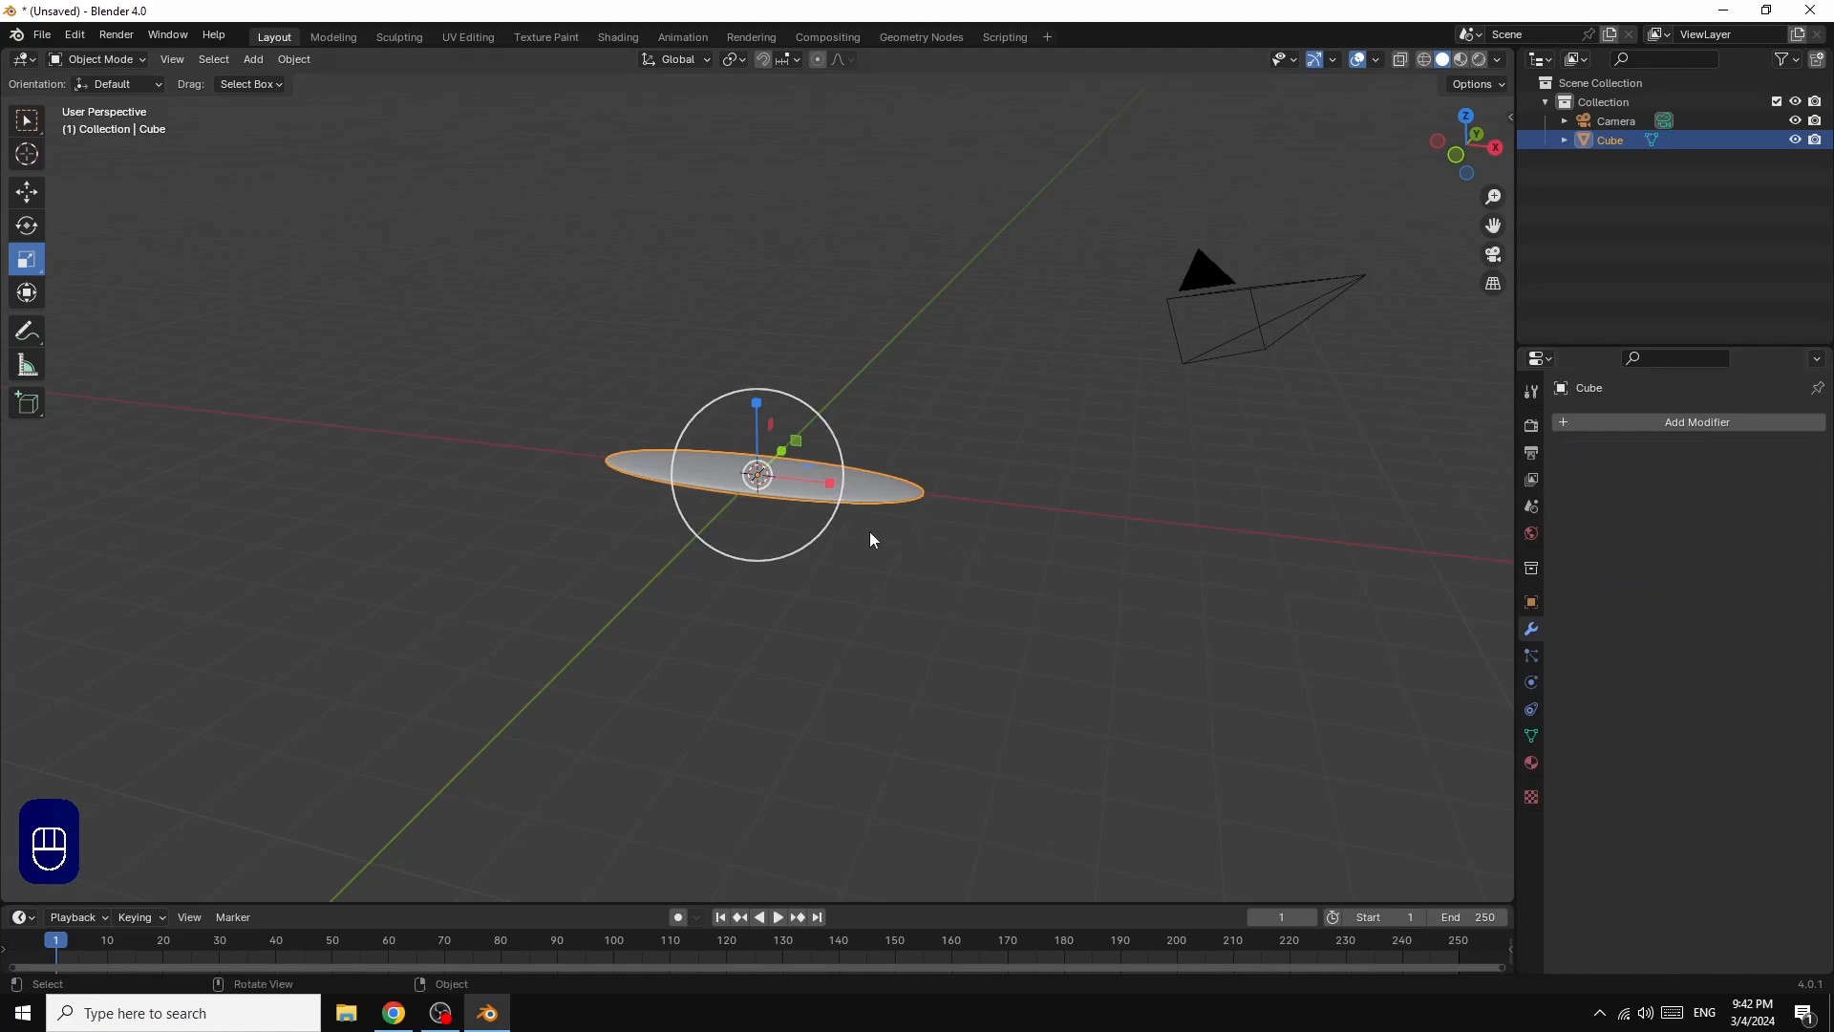
right_click(862, 489)
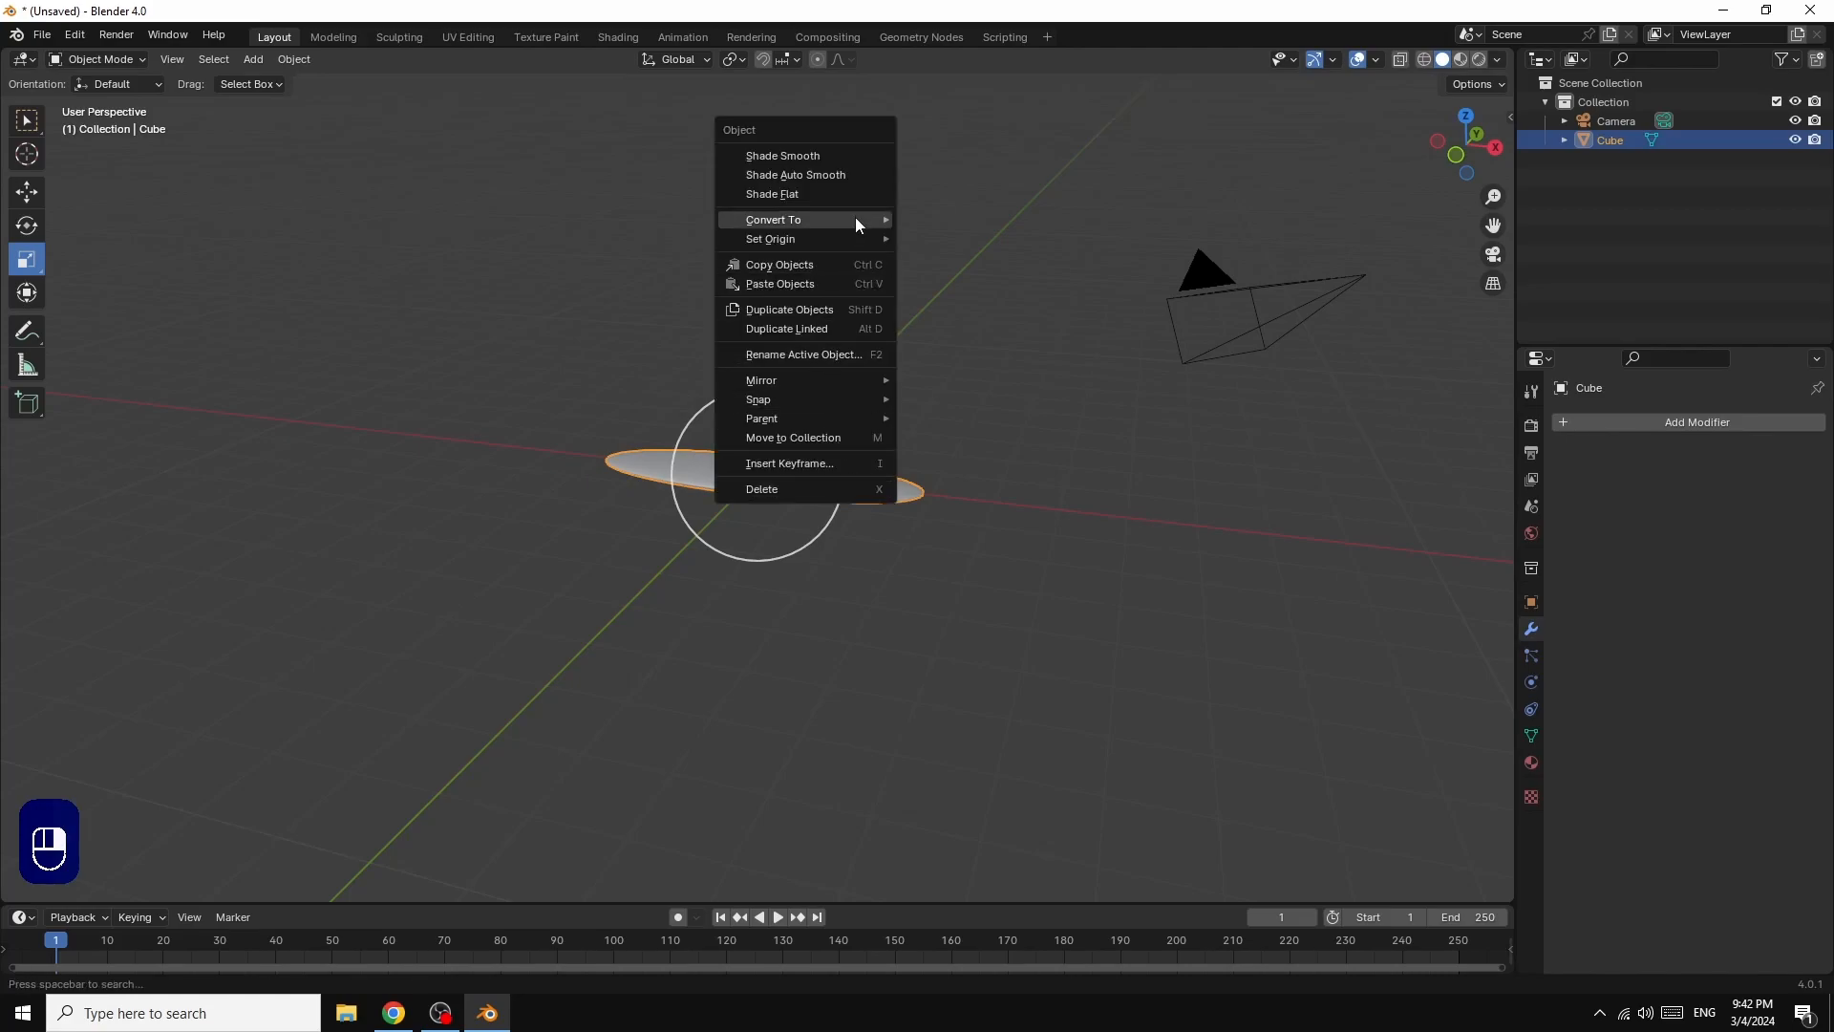
click(825, 158)
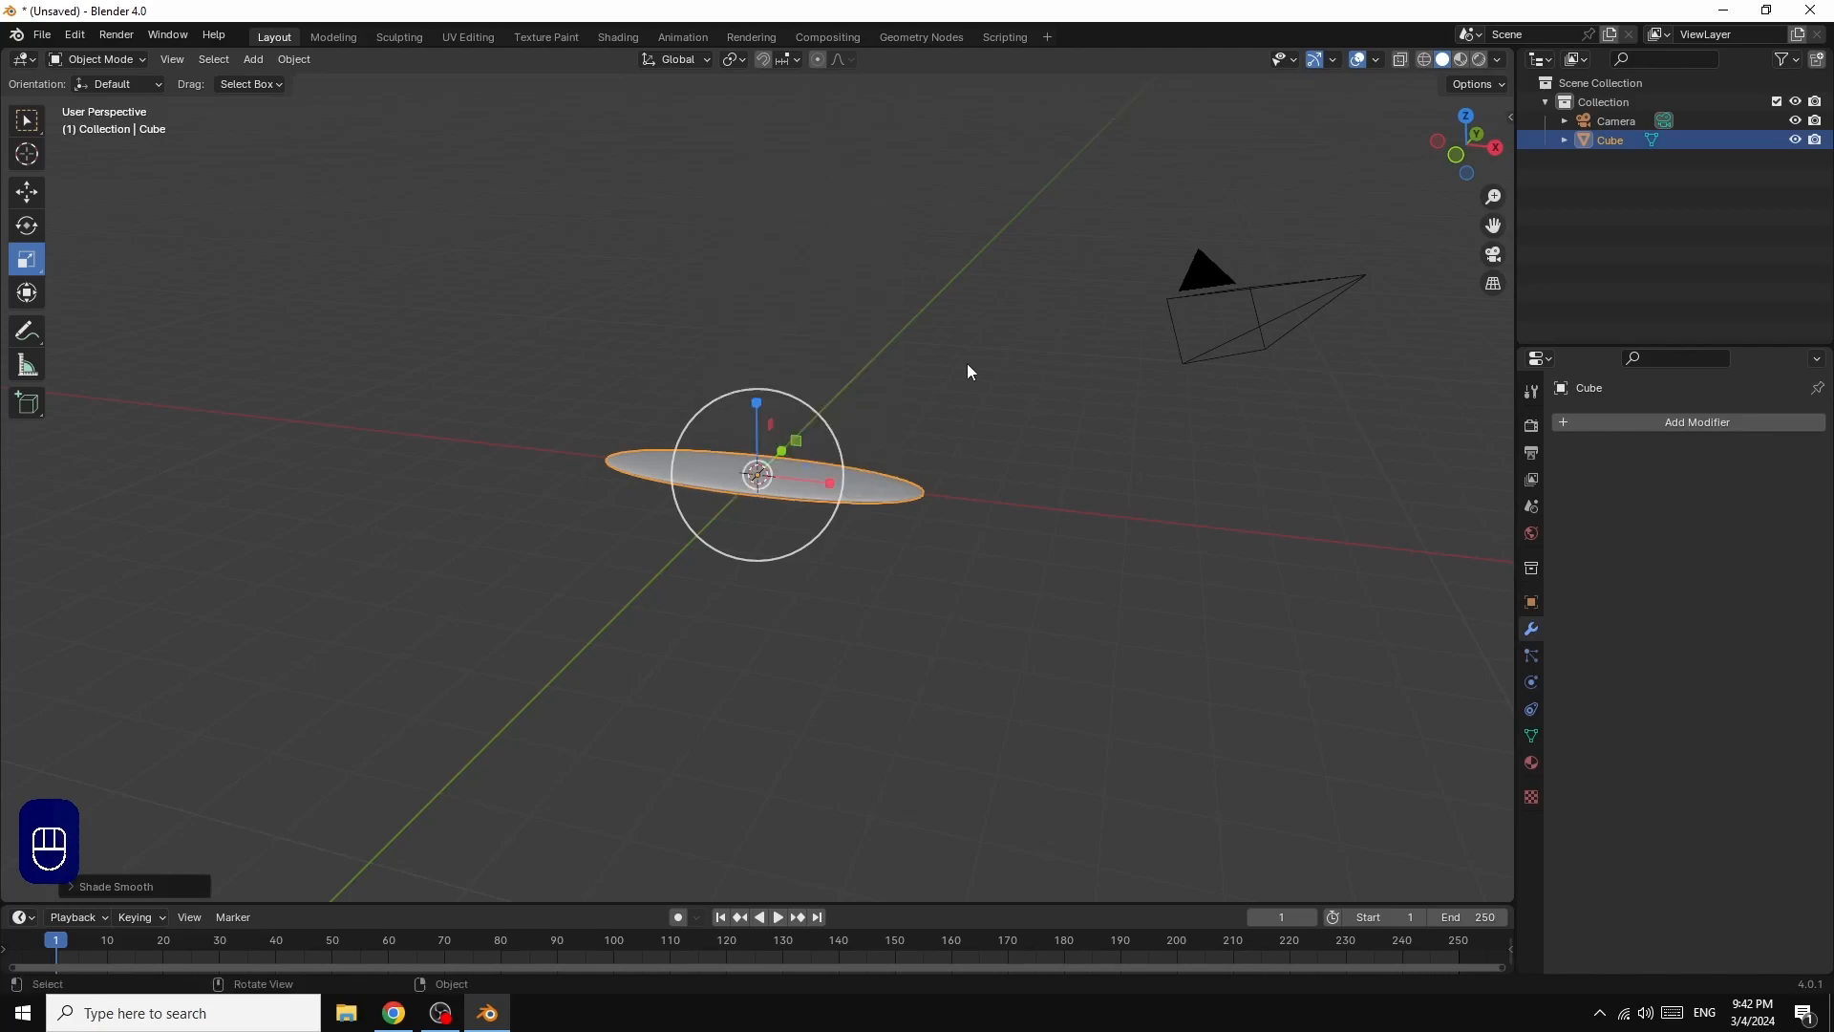
Step: Add a text object and stand it upright by rotating it 90° about the global X axis
click(260, 59)
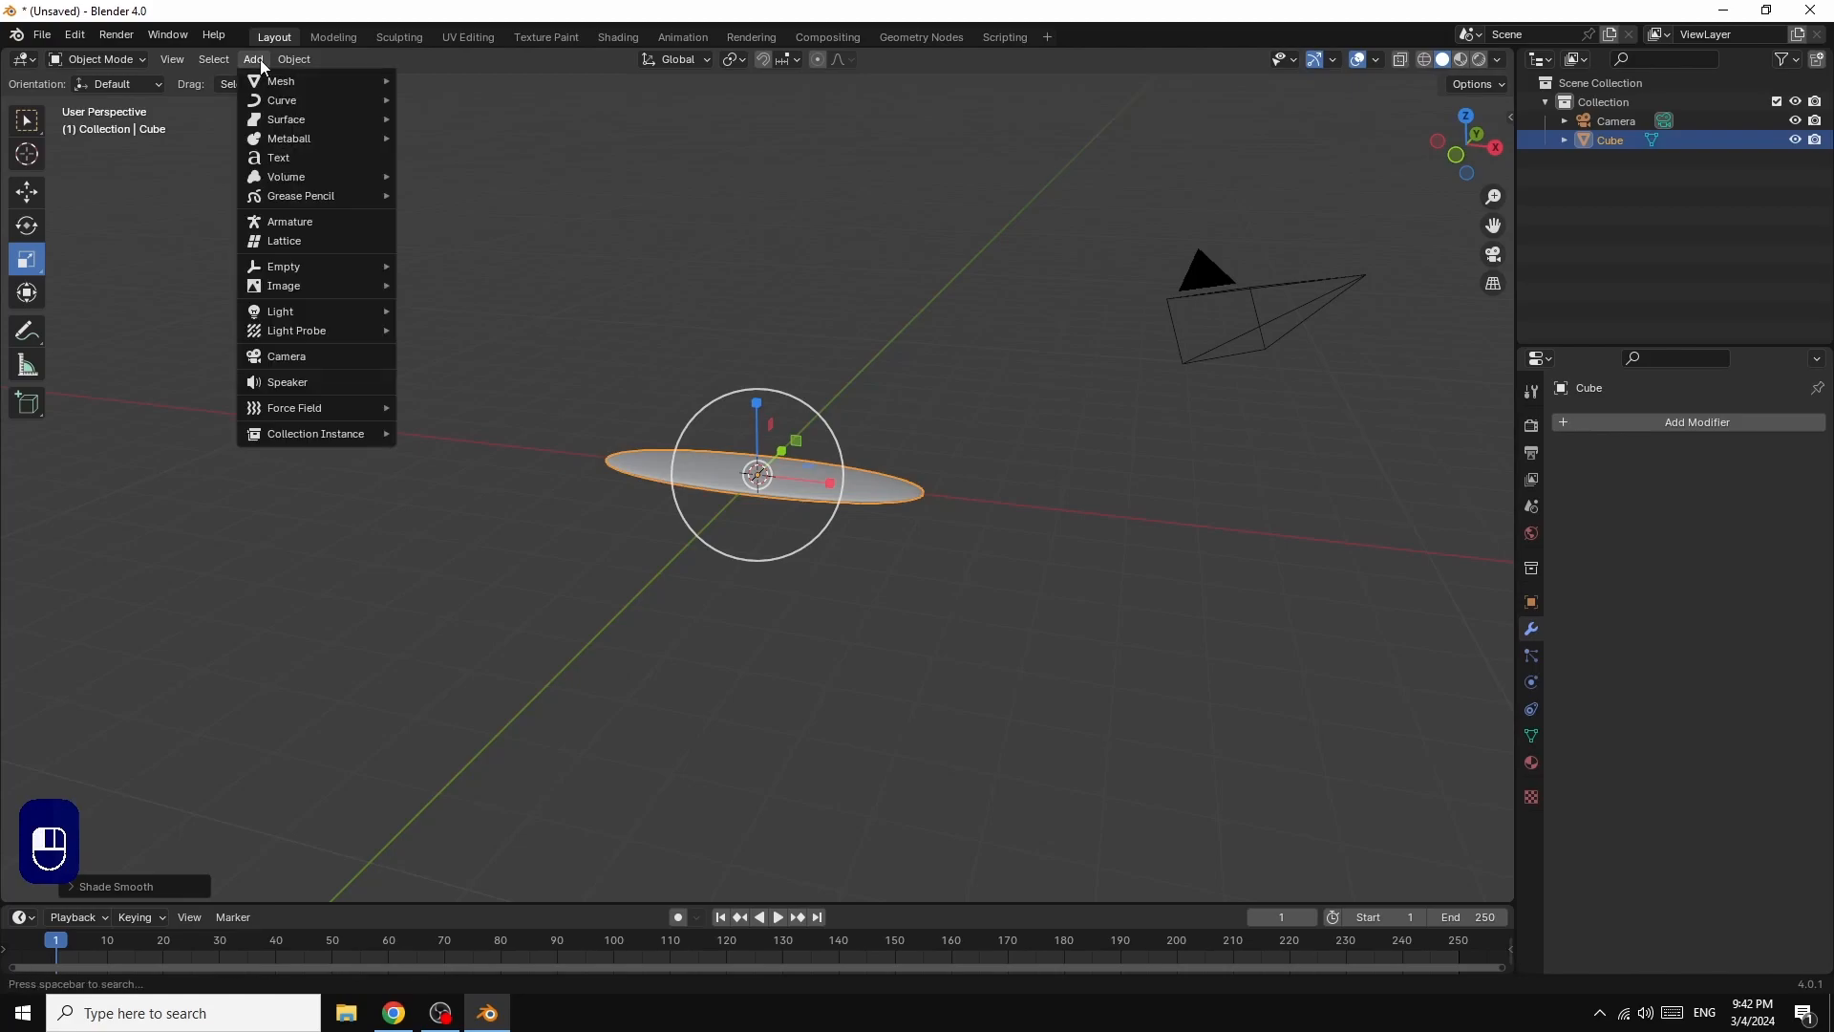
click(277, 158)
key(r)
key(x)
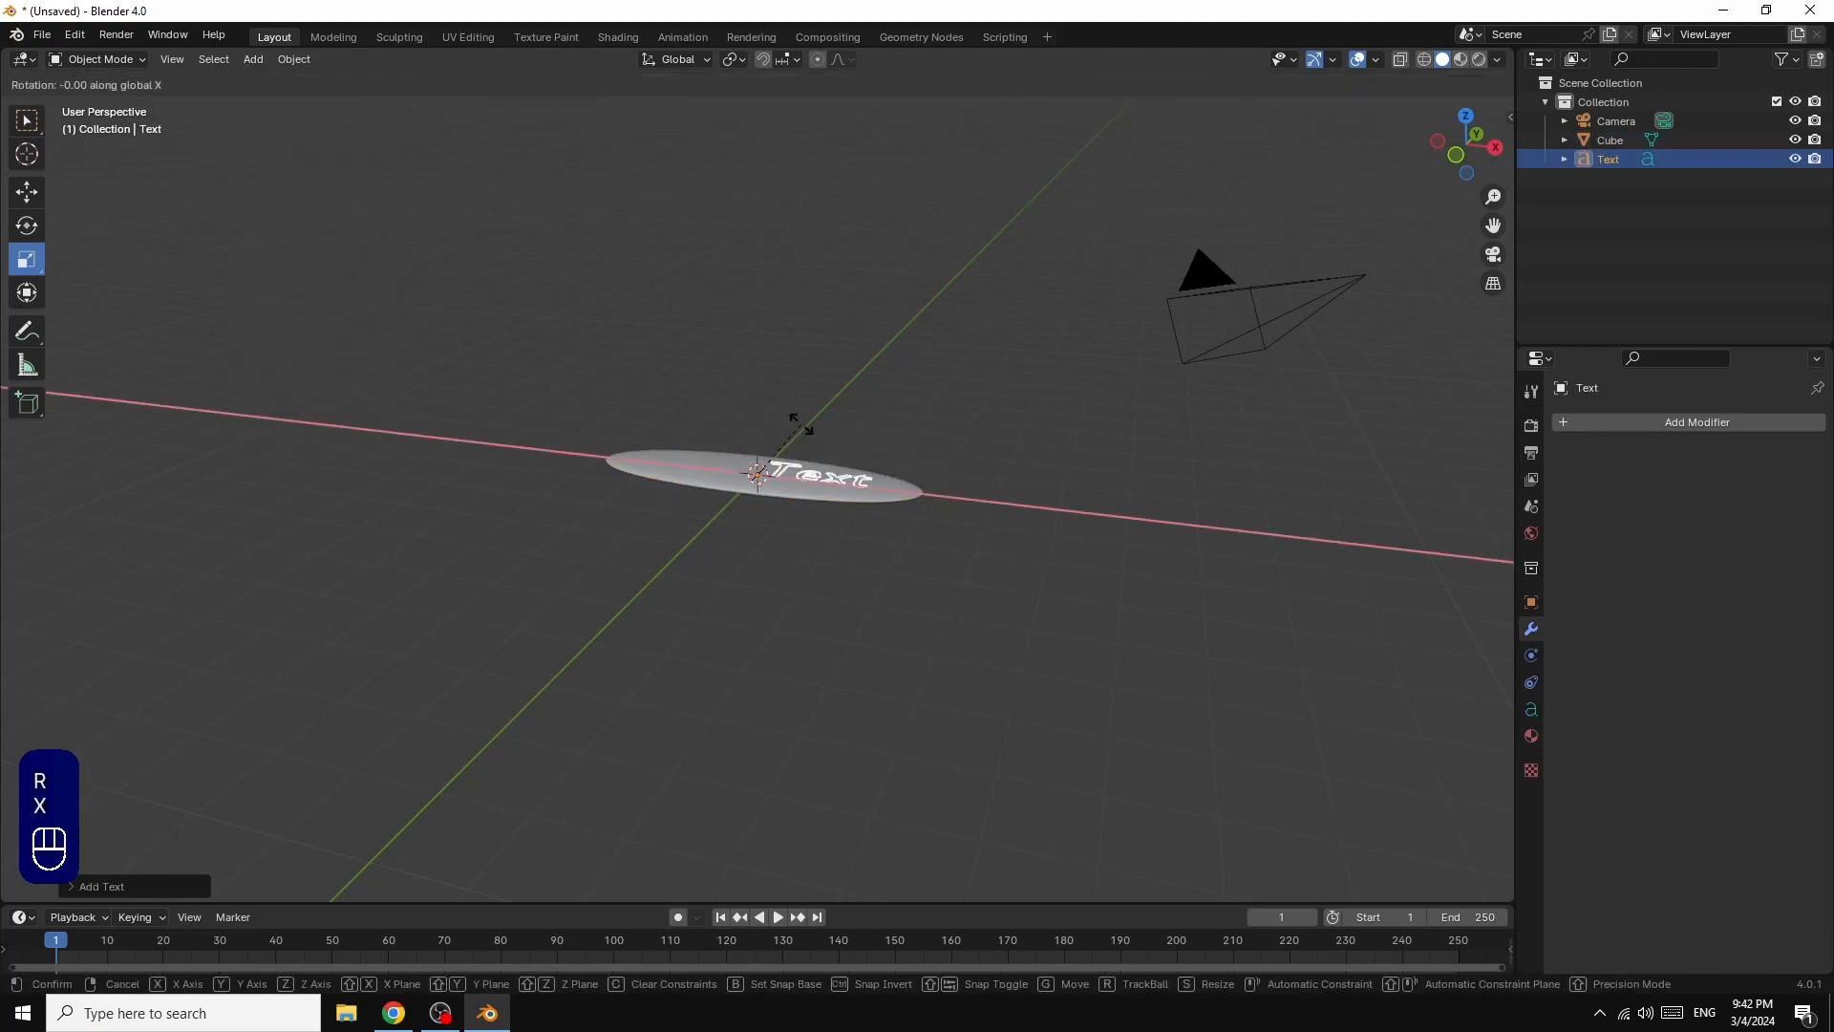
key(x)
key(KP_9)
key(KP_0)
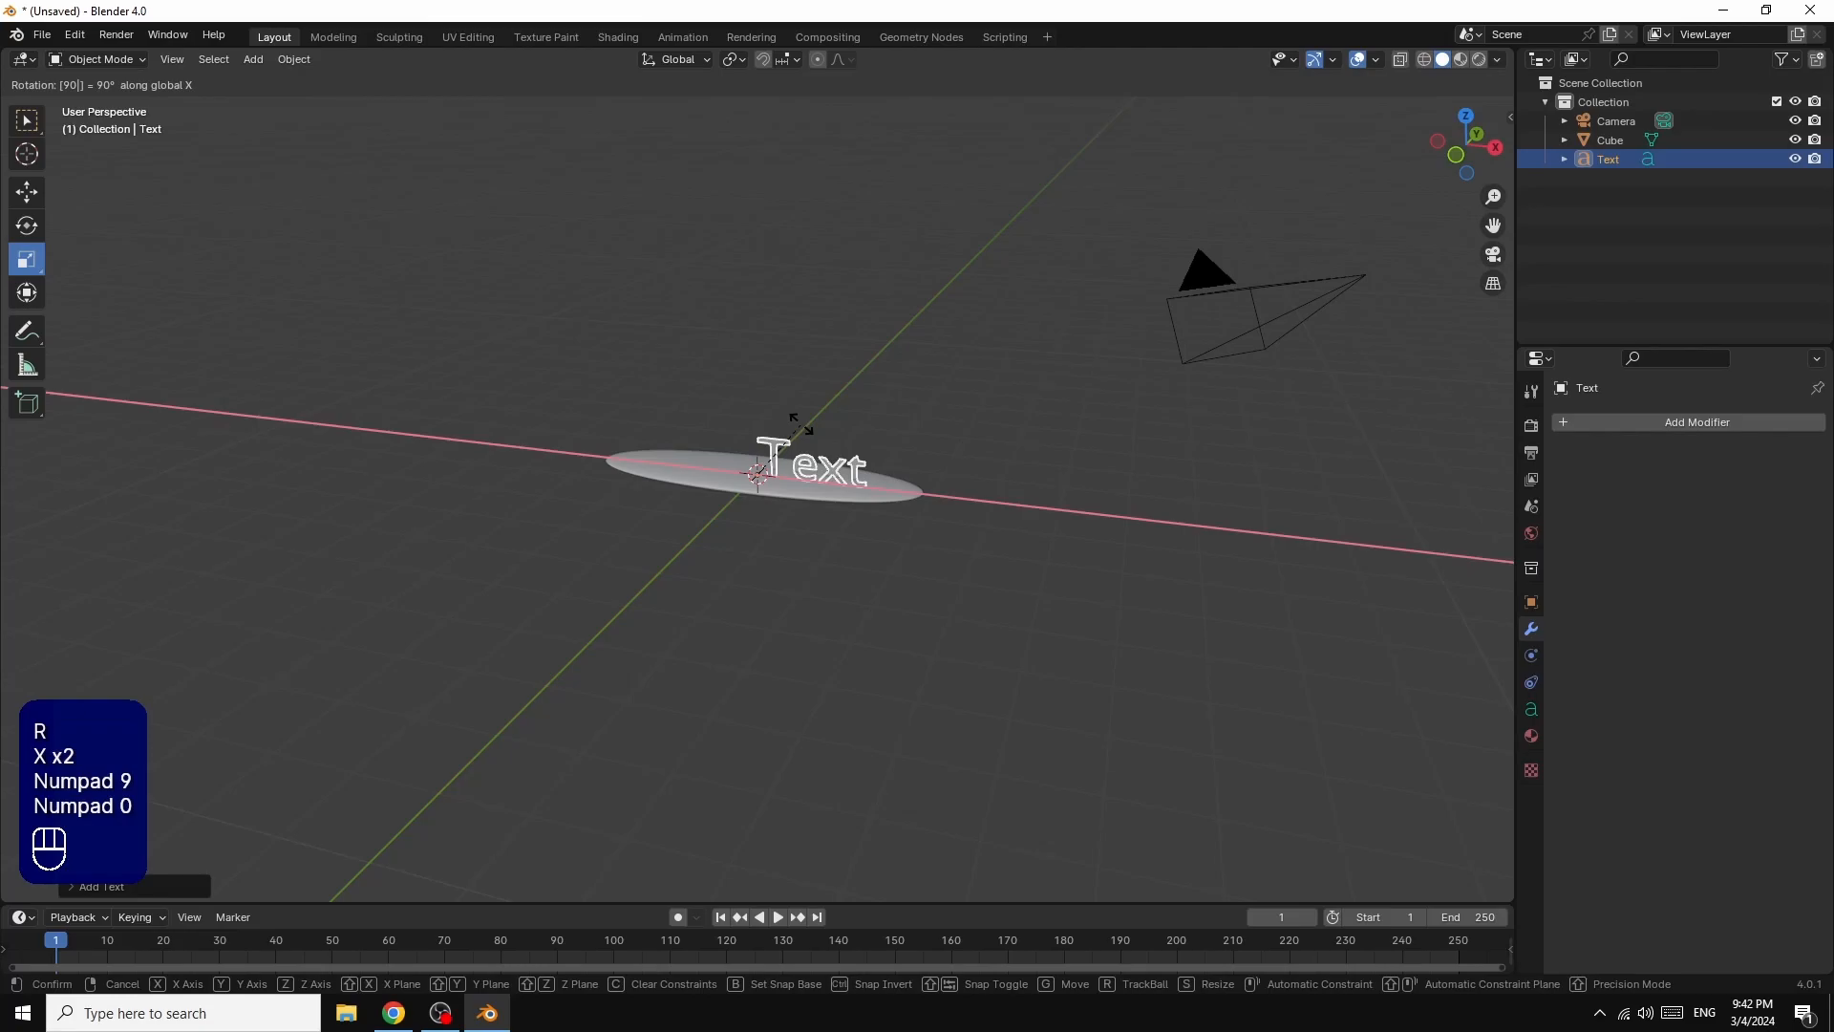
key(Return)
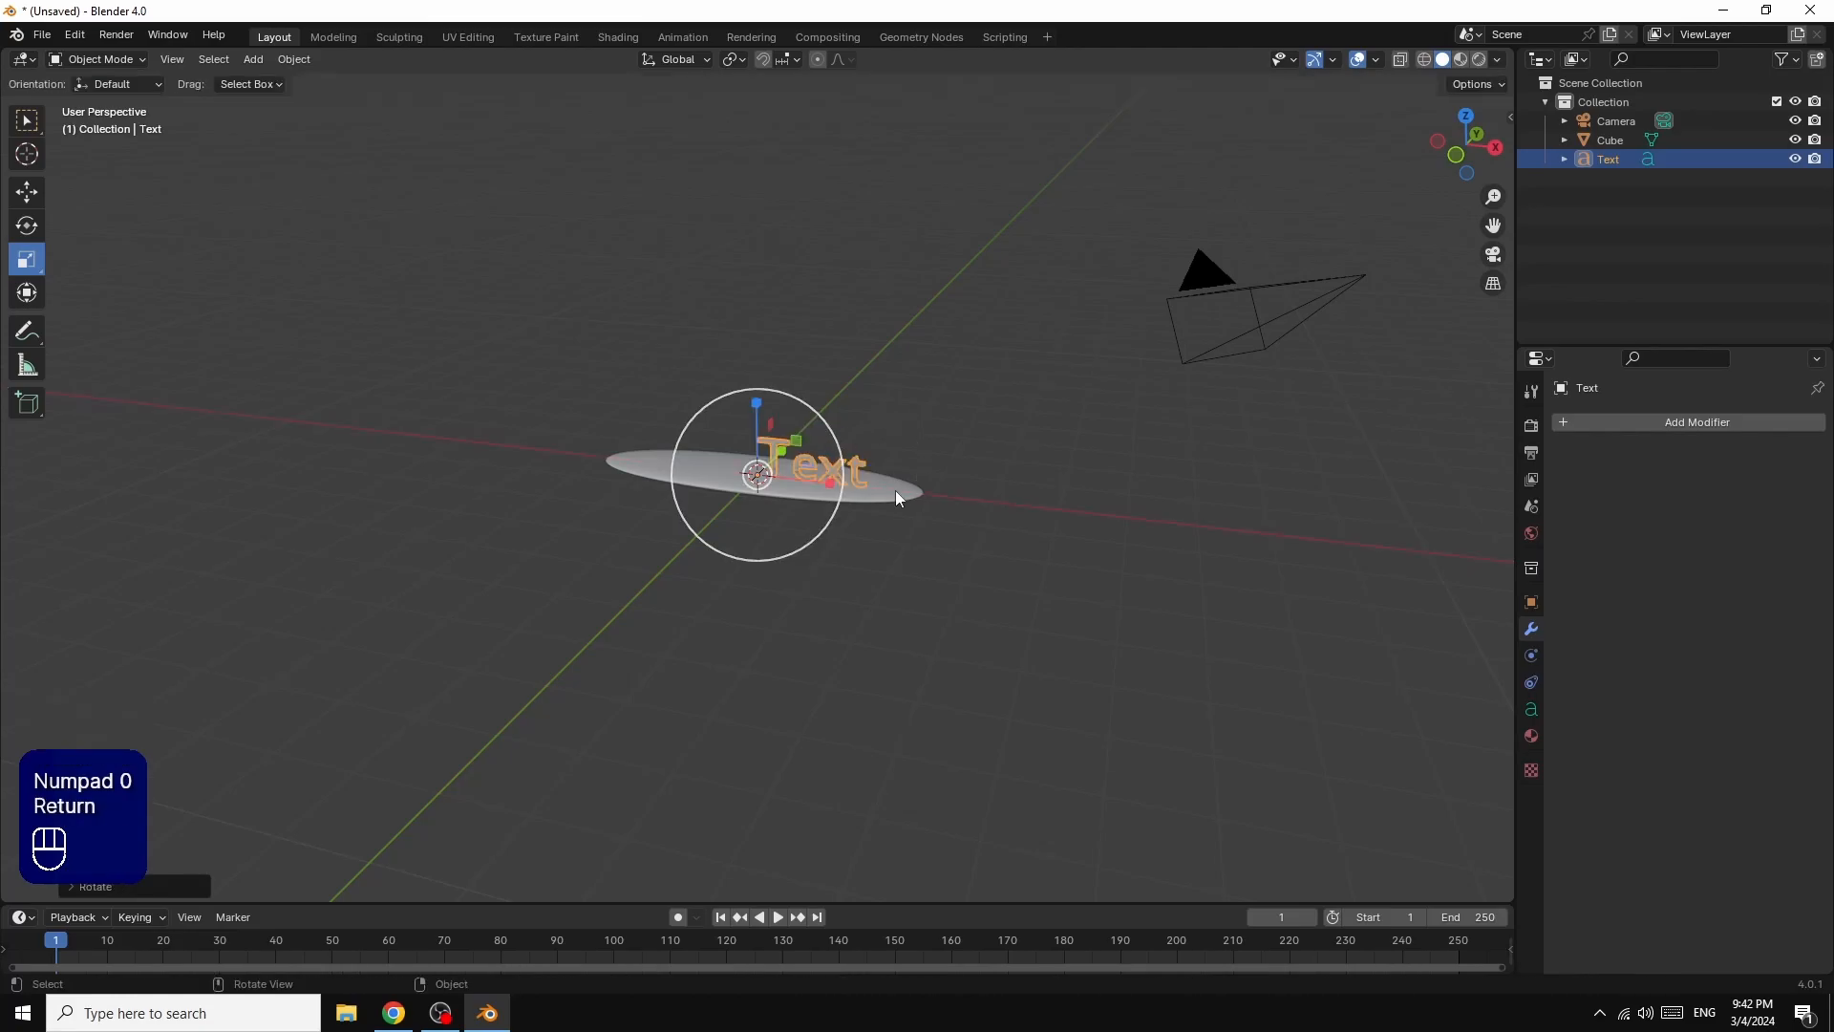
Step: Load Elephant Italic (ELEPHNTI.TTF) from the Windows fonts folder as the text's regular font
click(1534, 709)
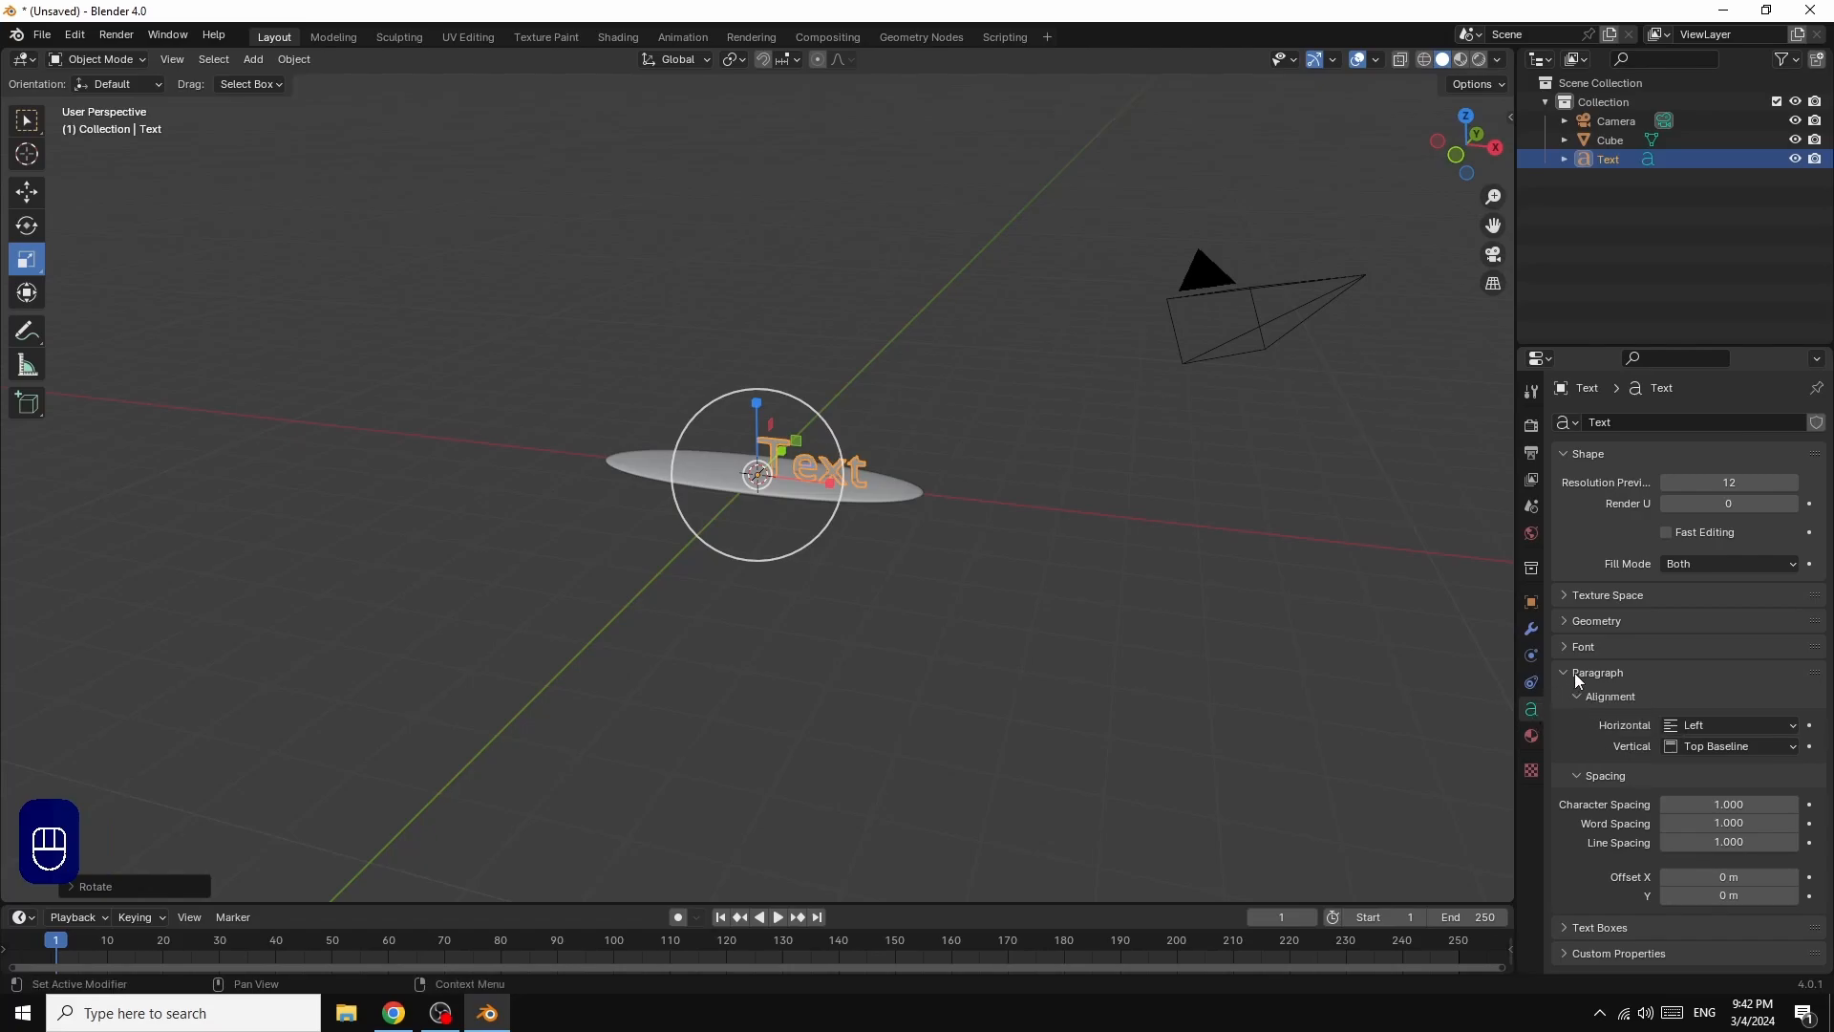
click(1577, 648)
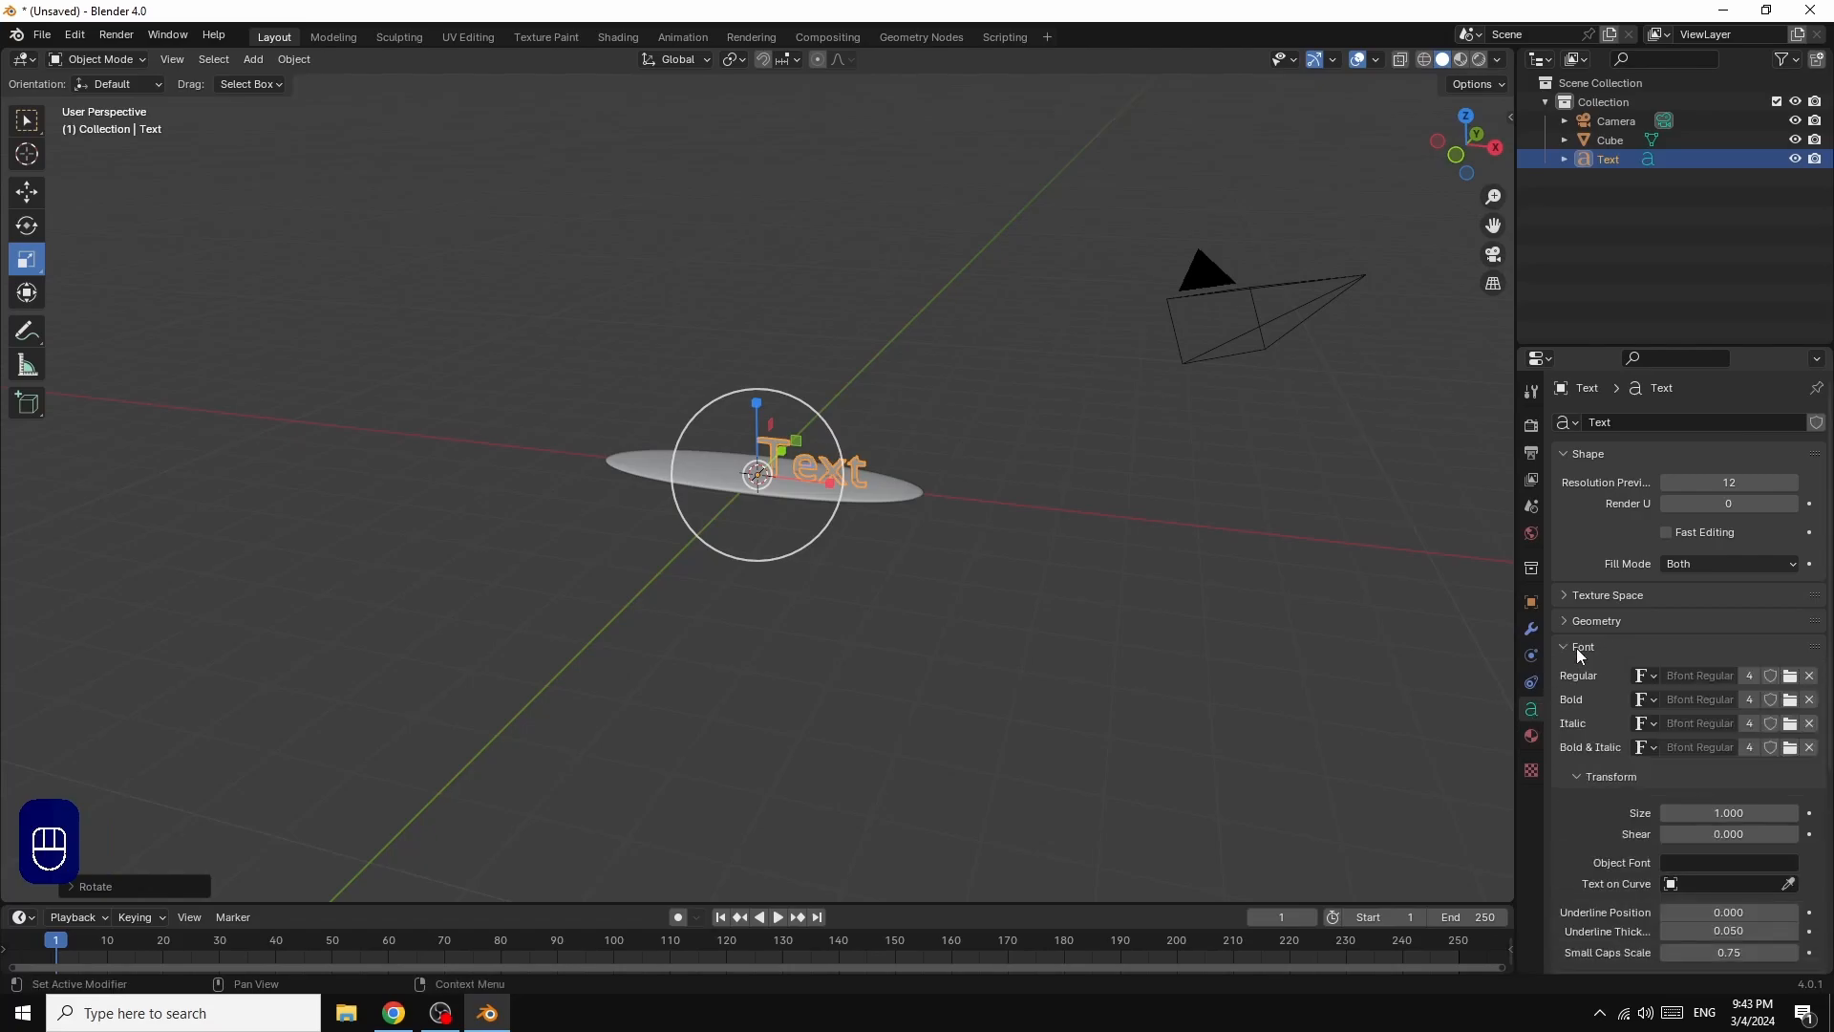
click(1791, 676)
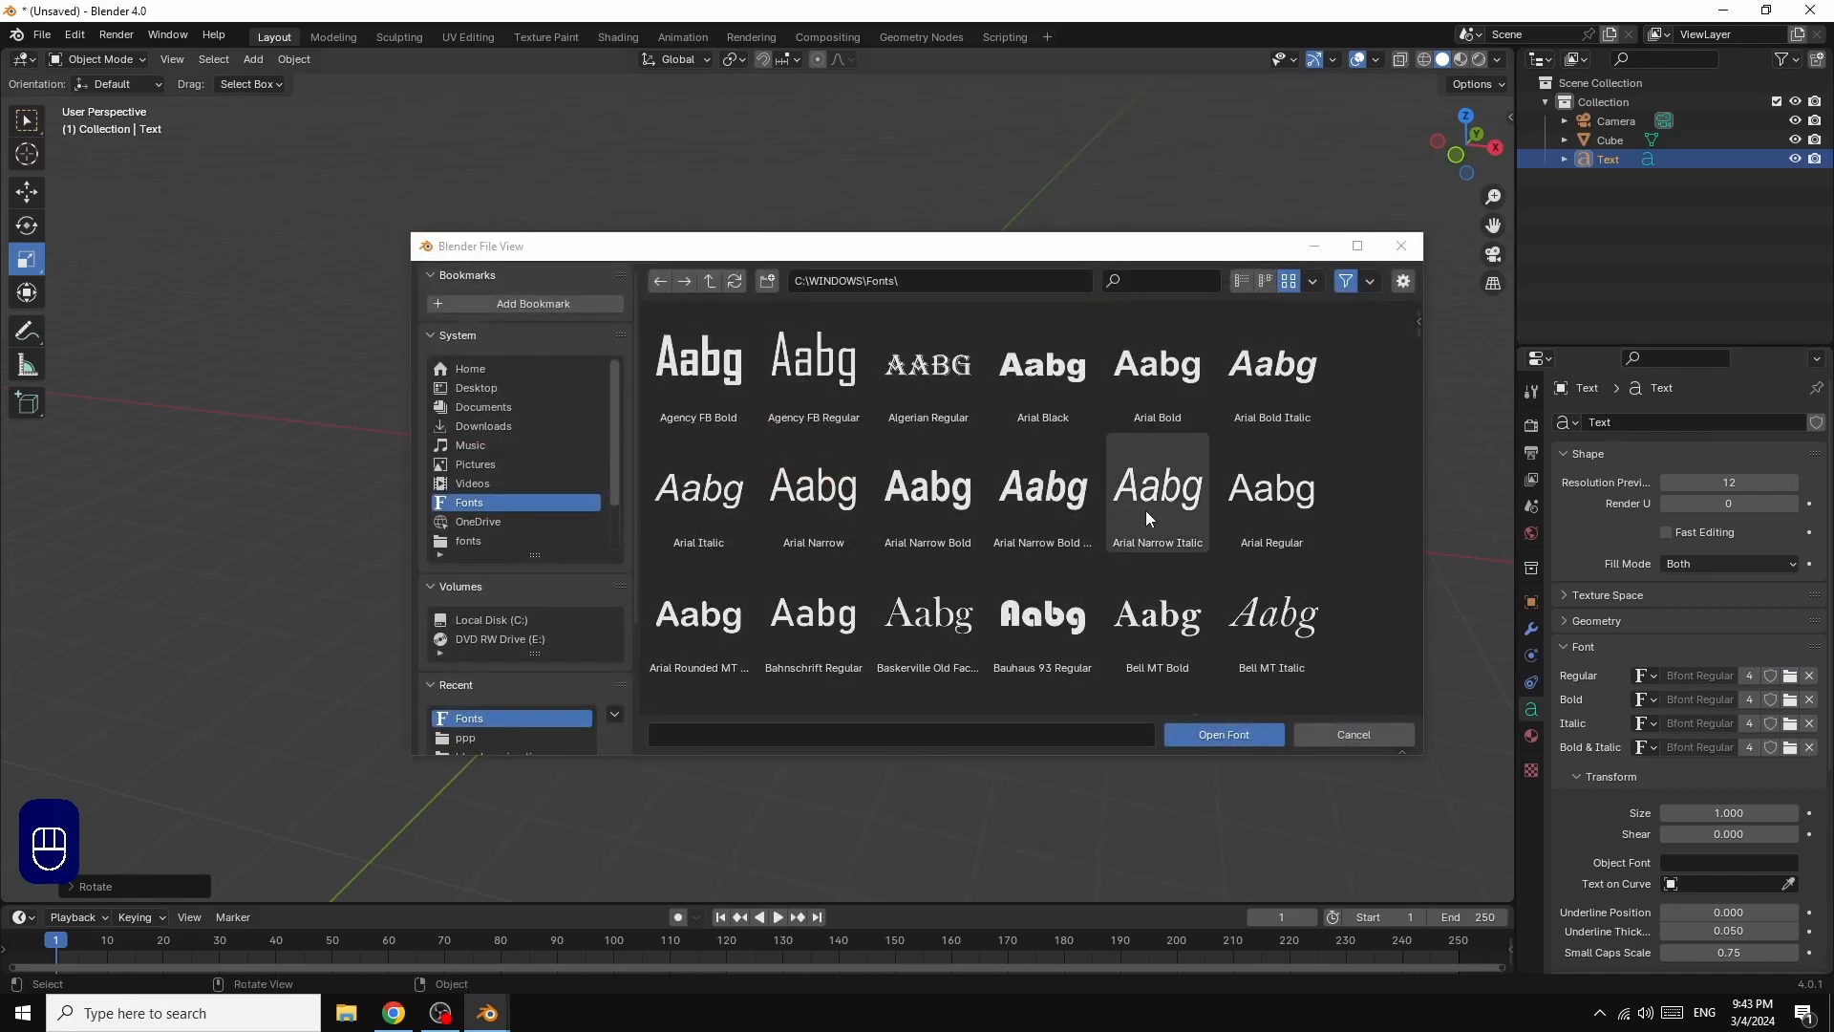
scroll(1356, 451, down, 3)
scroll(1357, 451, down, 10)
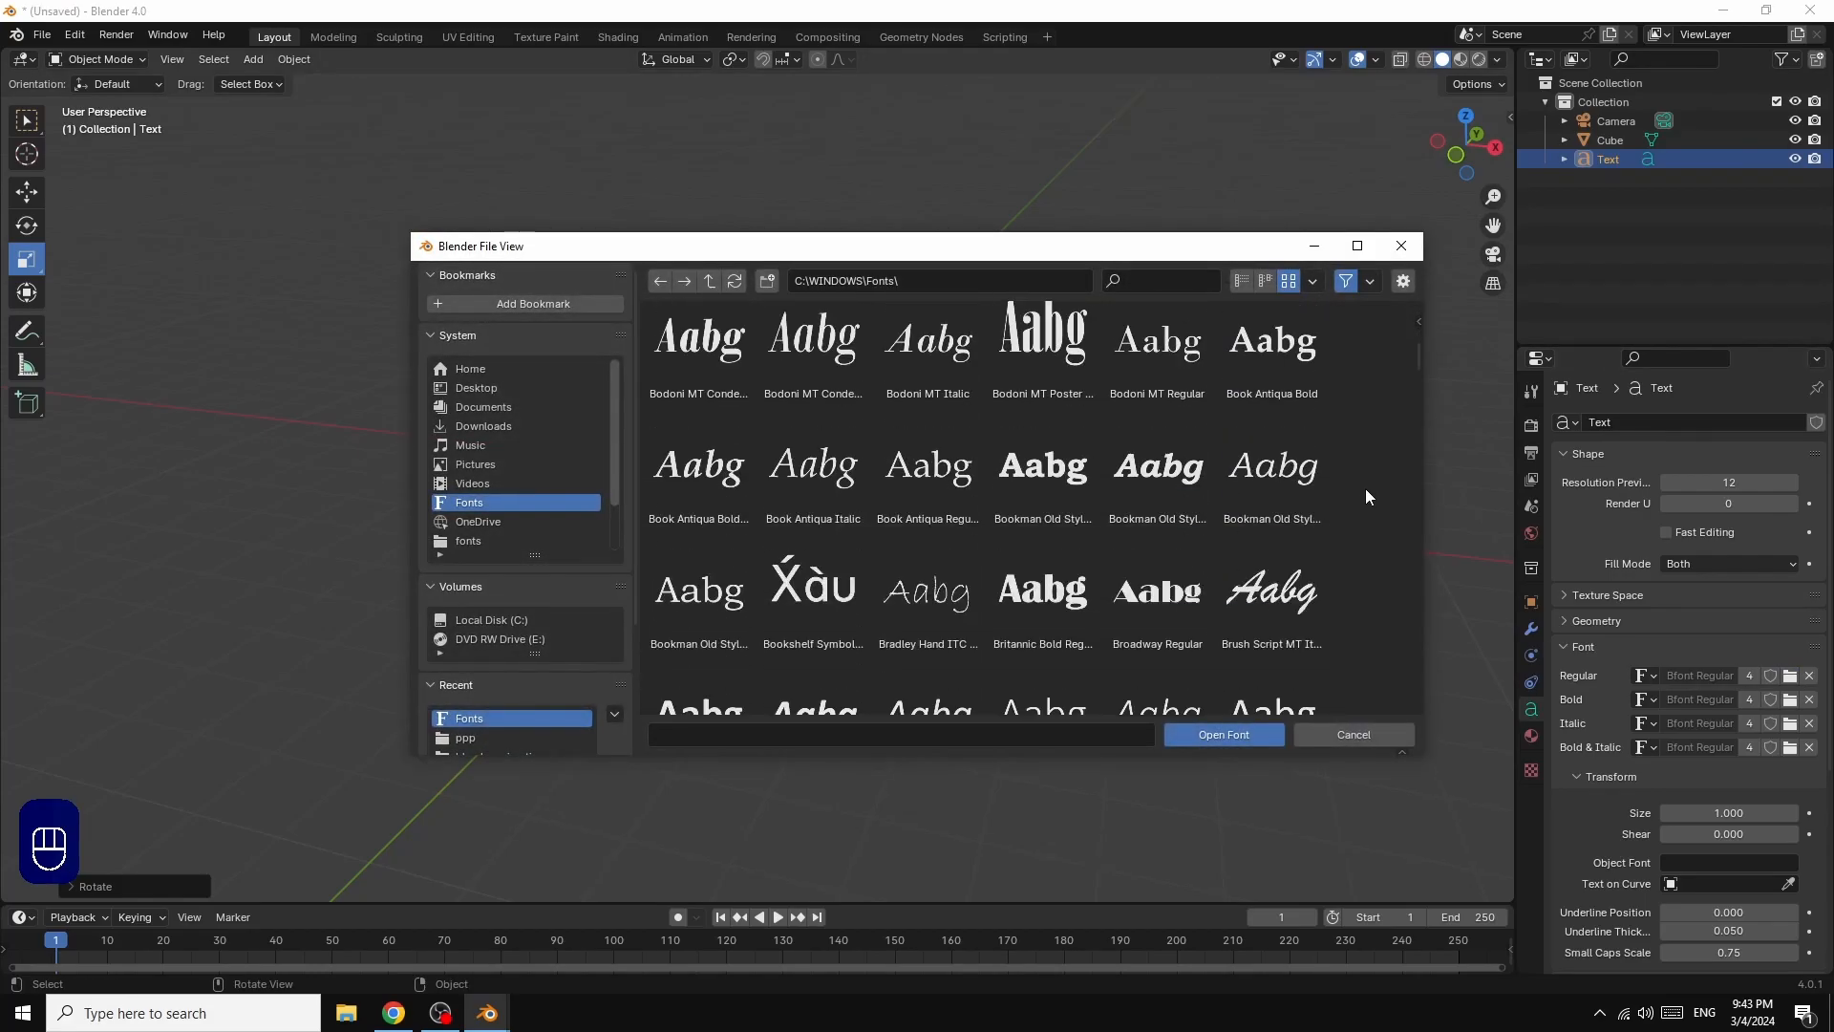
scroll(1364, 503, down, 10)
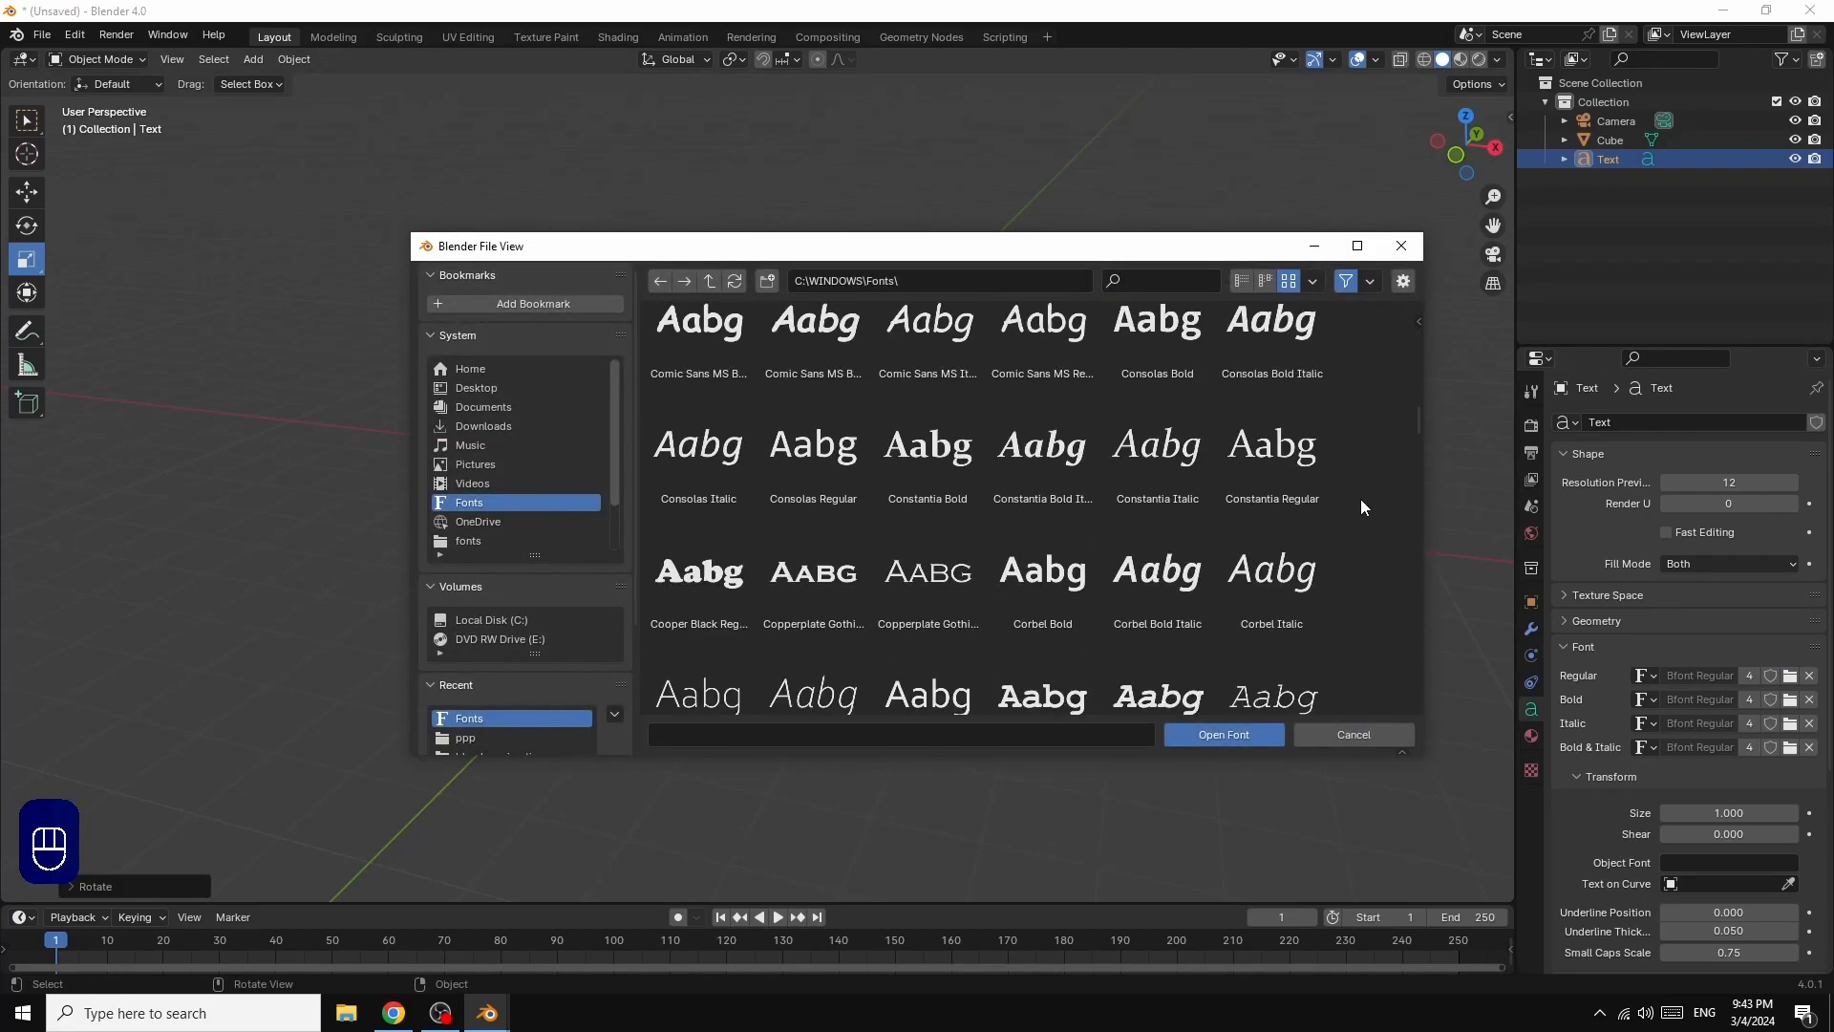
scroll(1361, 499, down, 2)
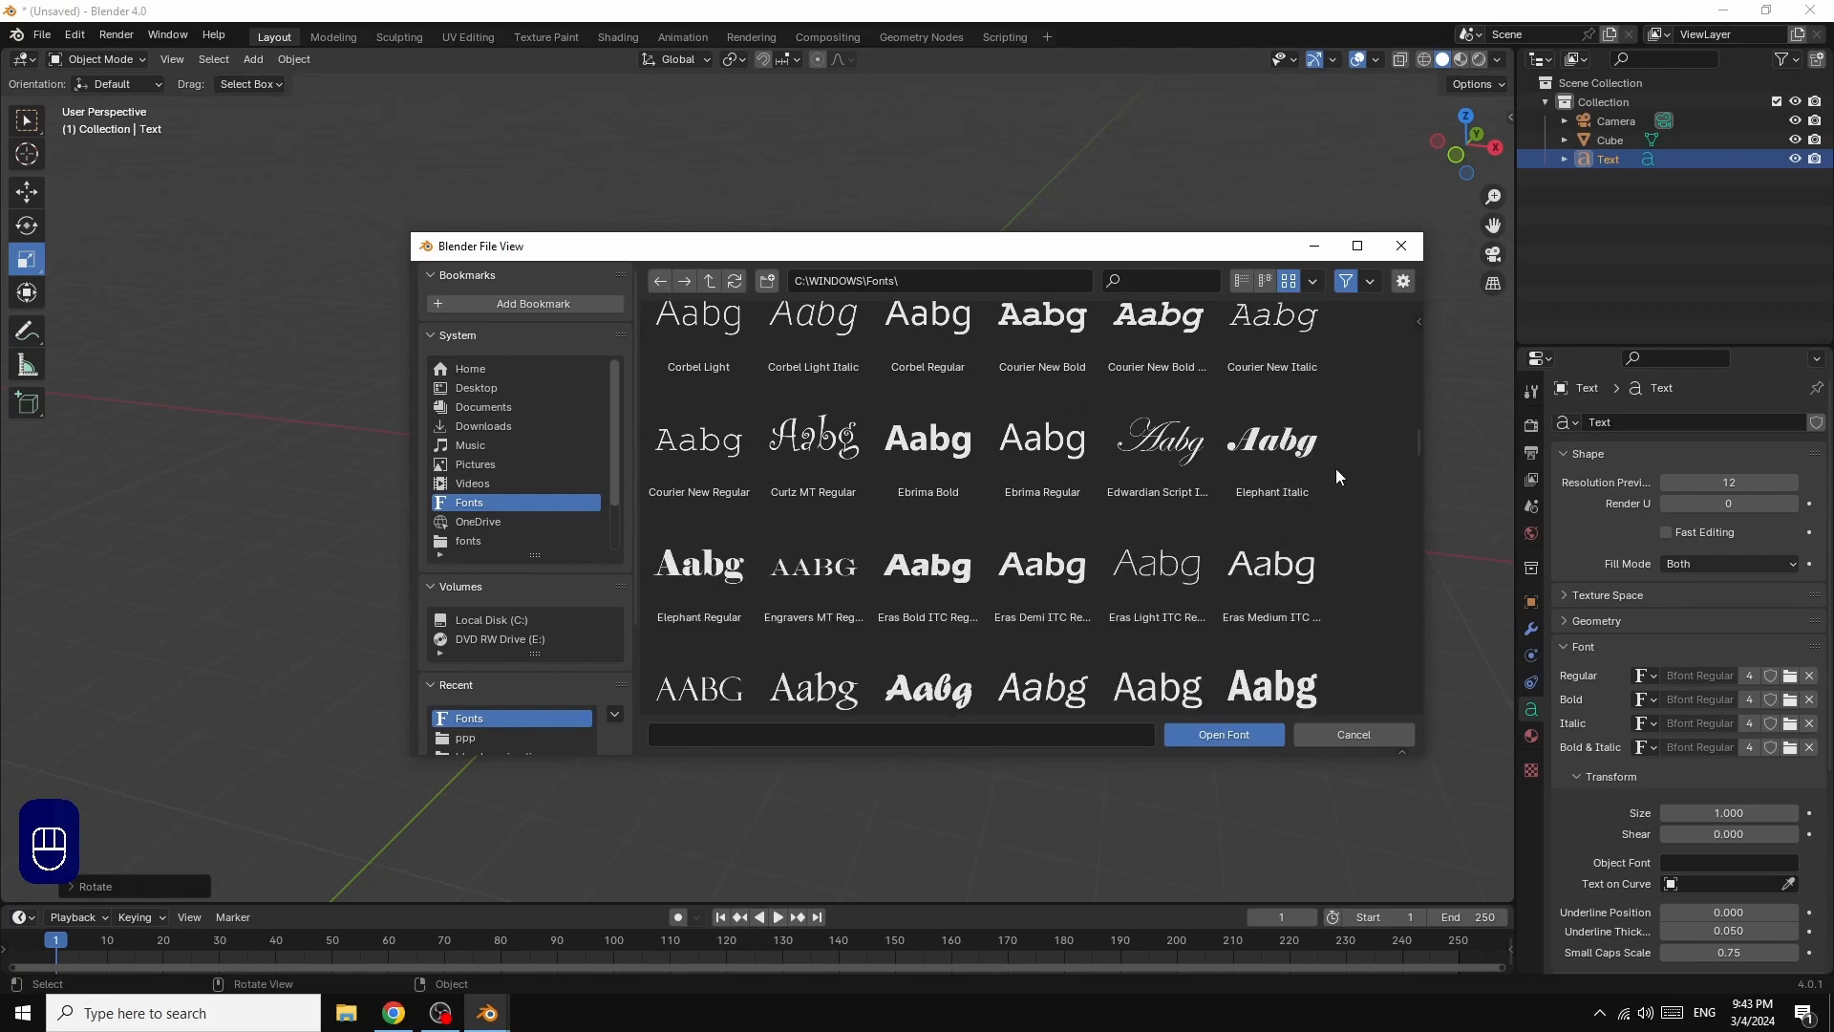
click(1271, 445)
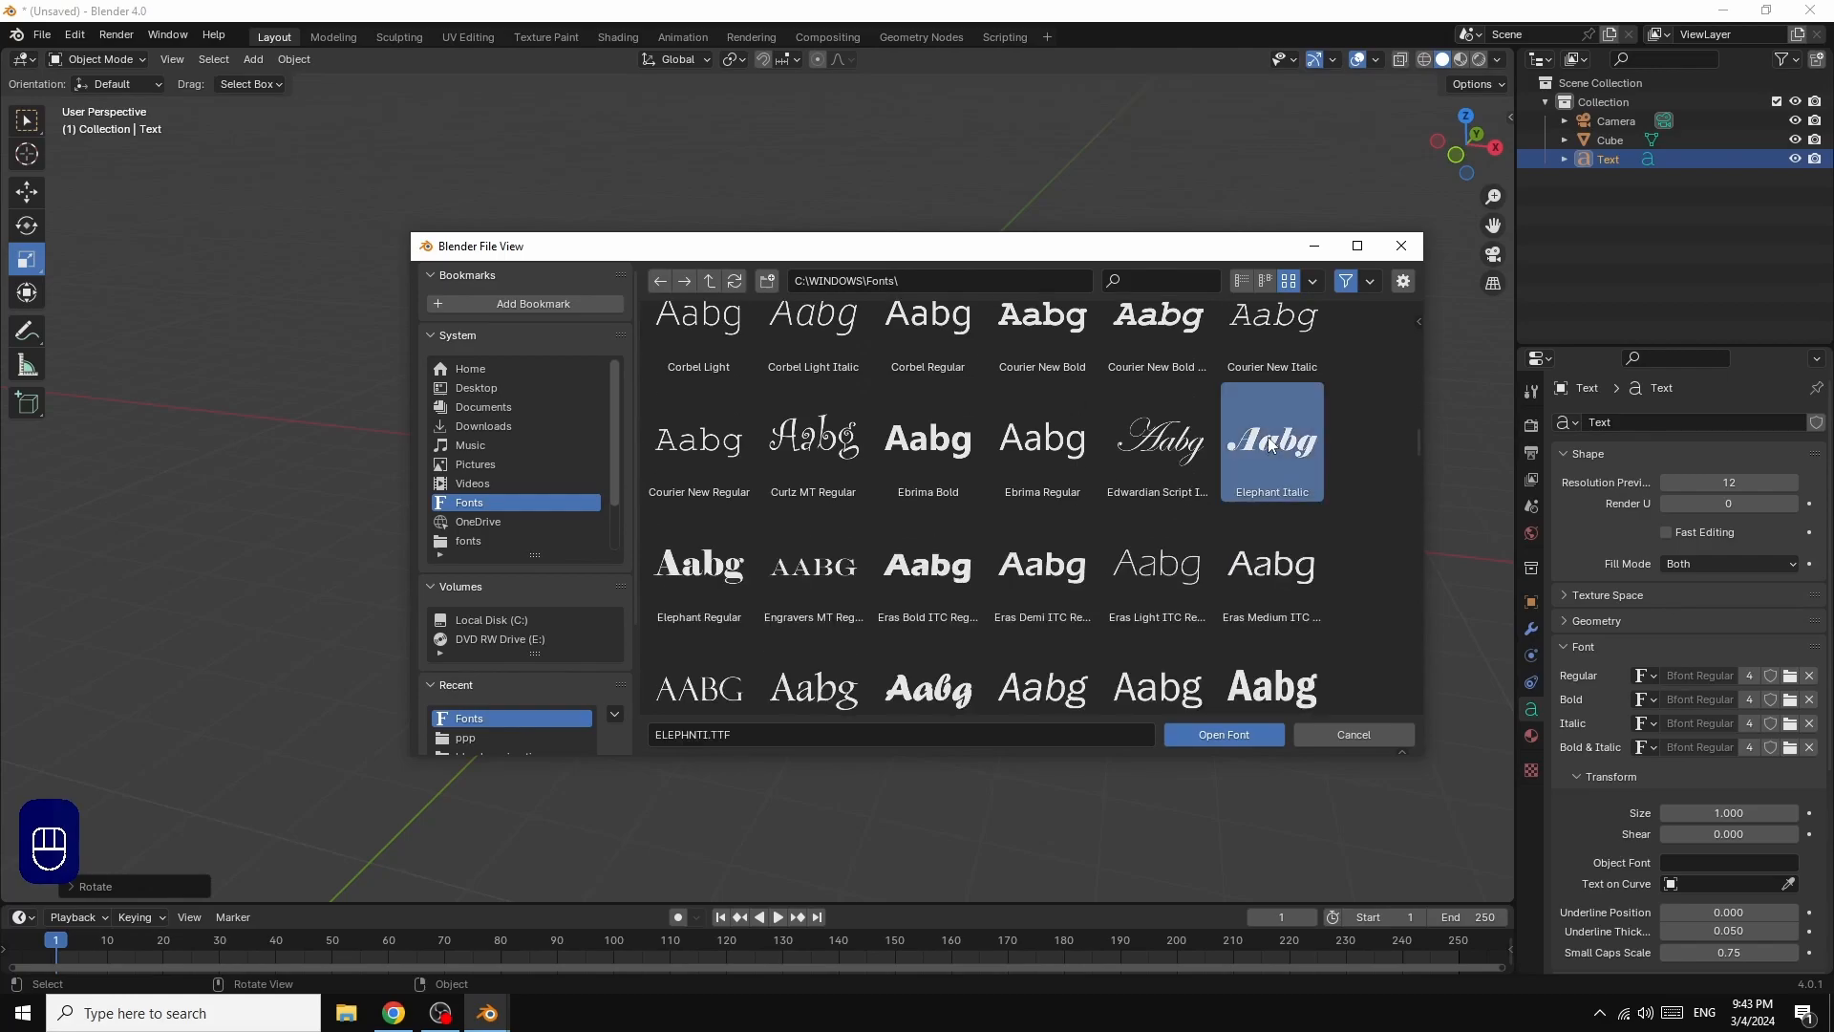
click(1221, 736)
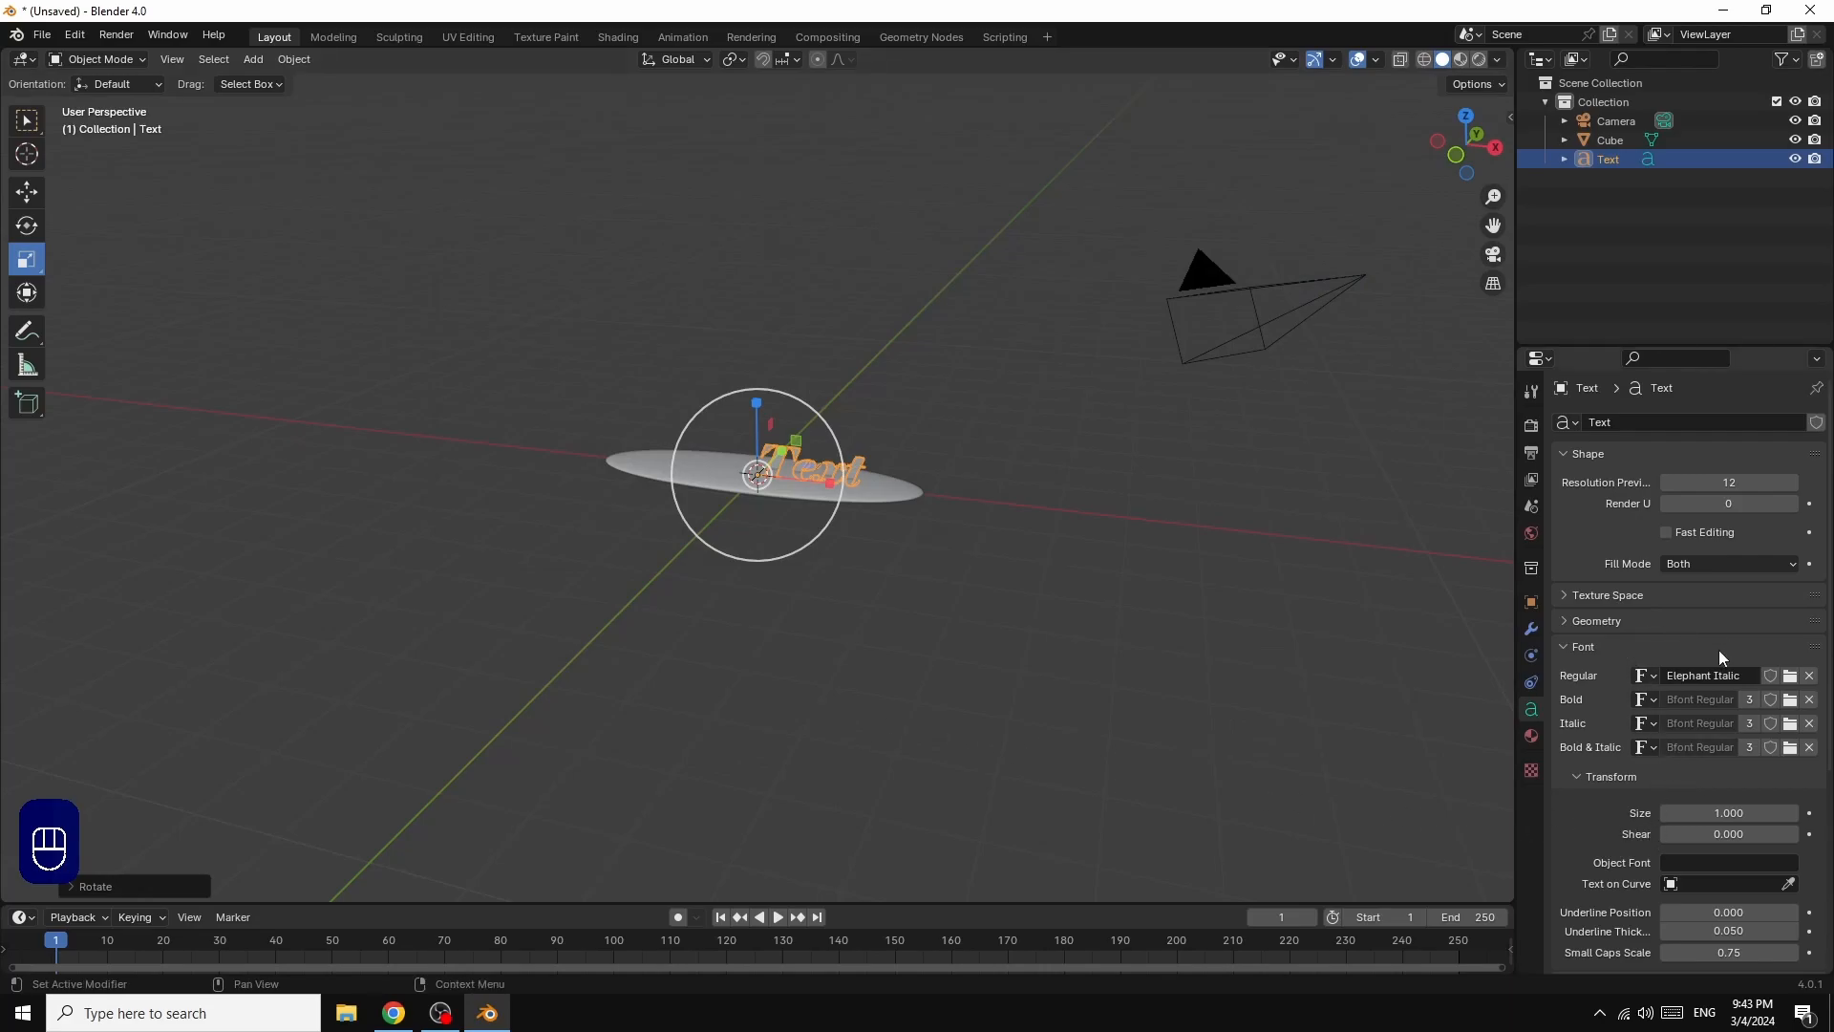
Step: Set the text's horizontal paragraph alignment to Center
scroll(1718, 656, down, 4)
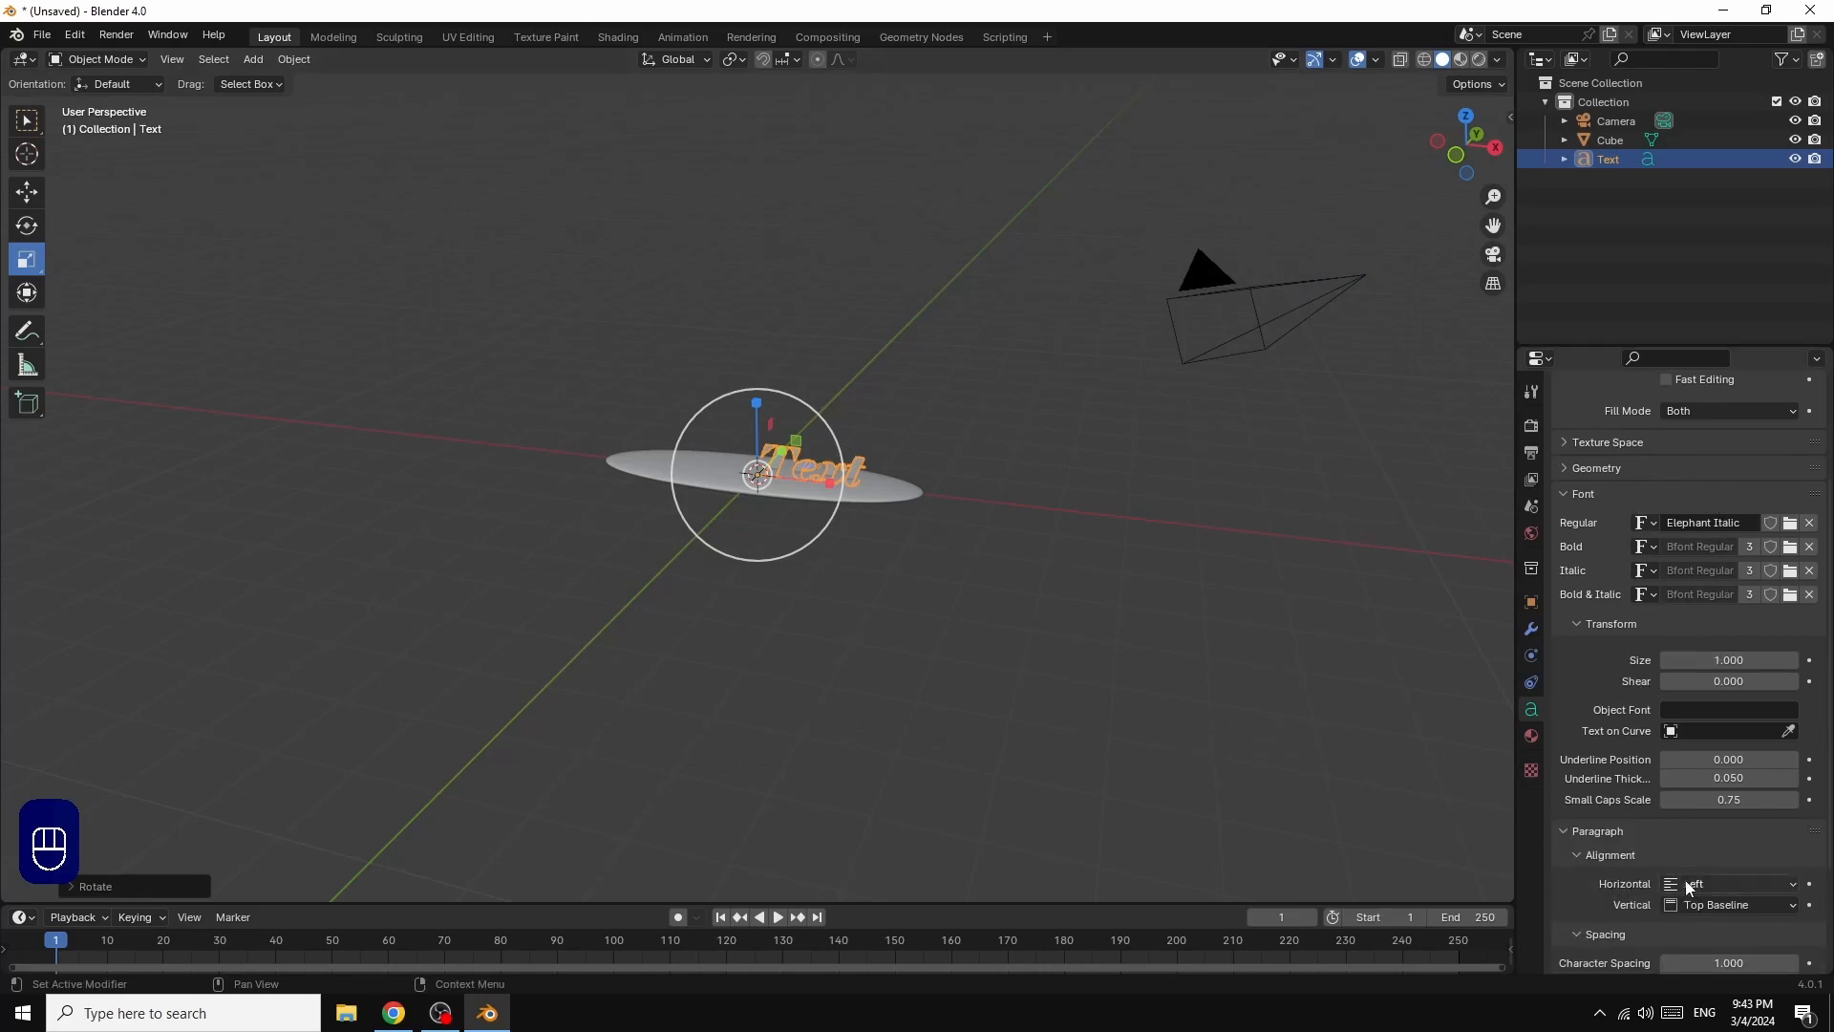
click(1688, 887)
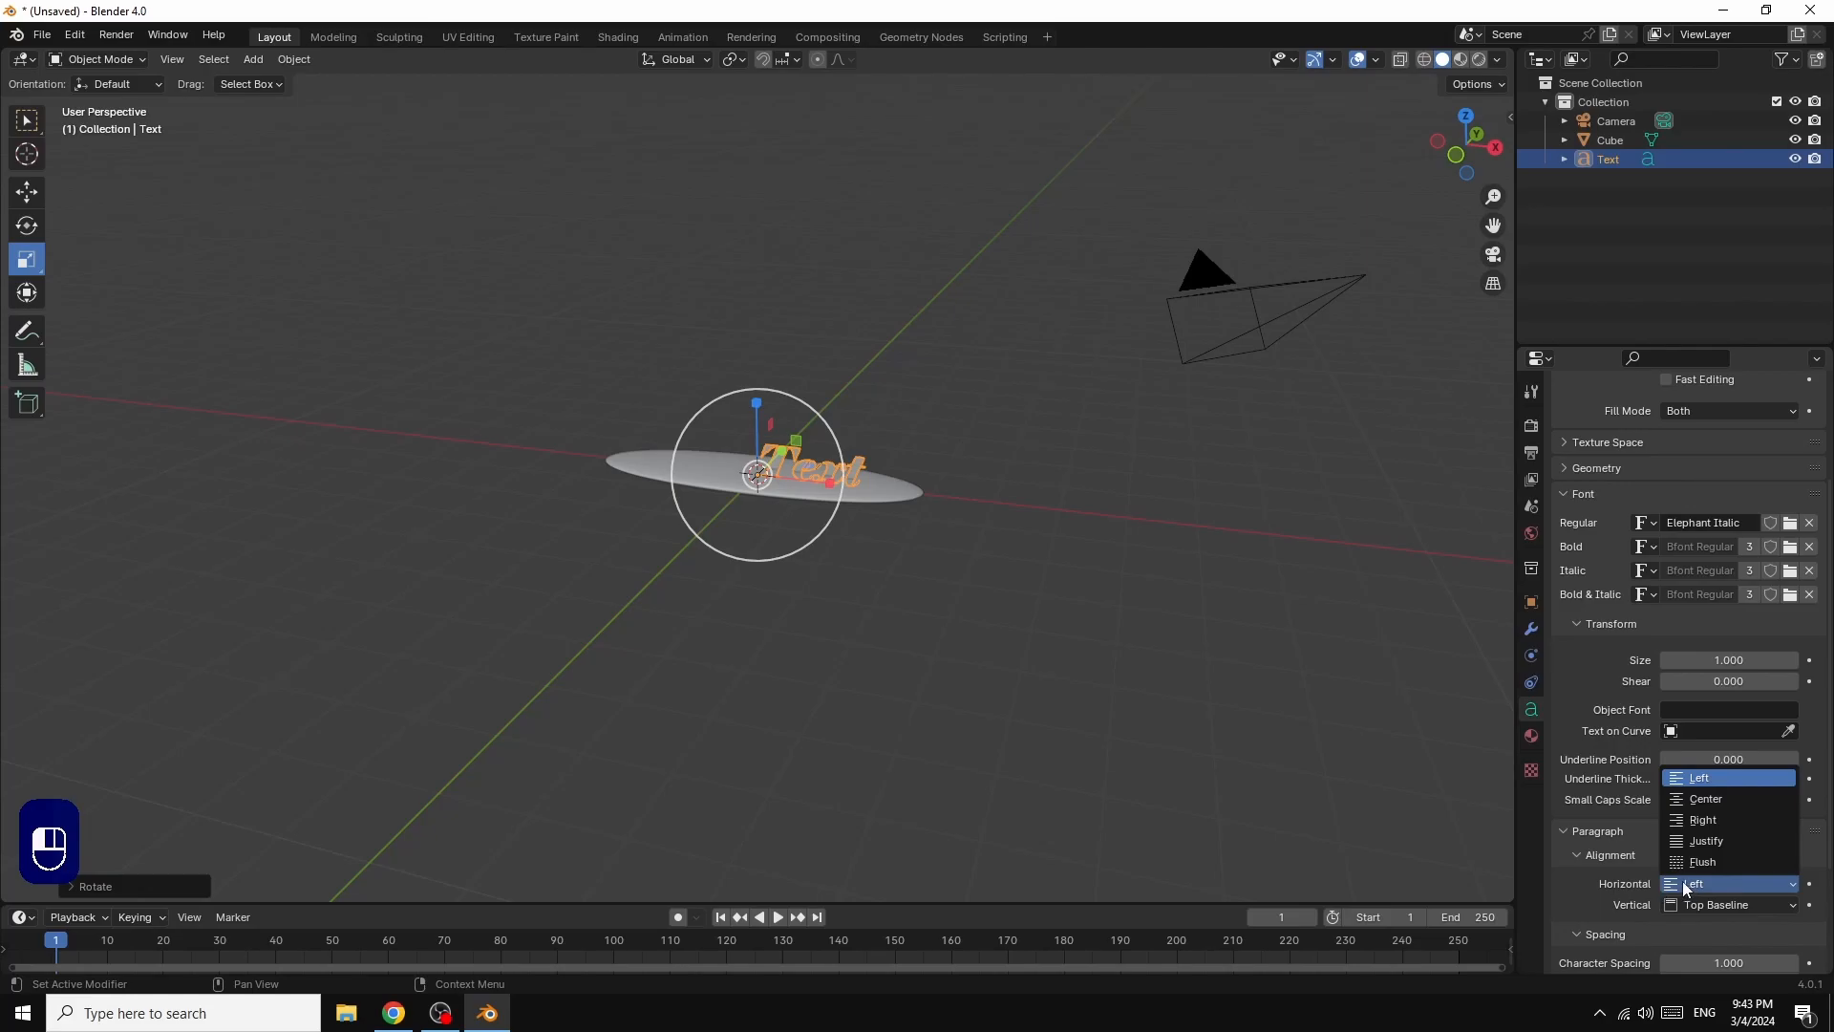
click(1712, 803)
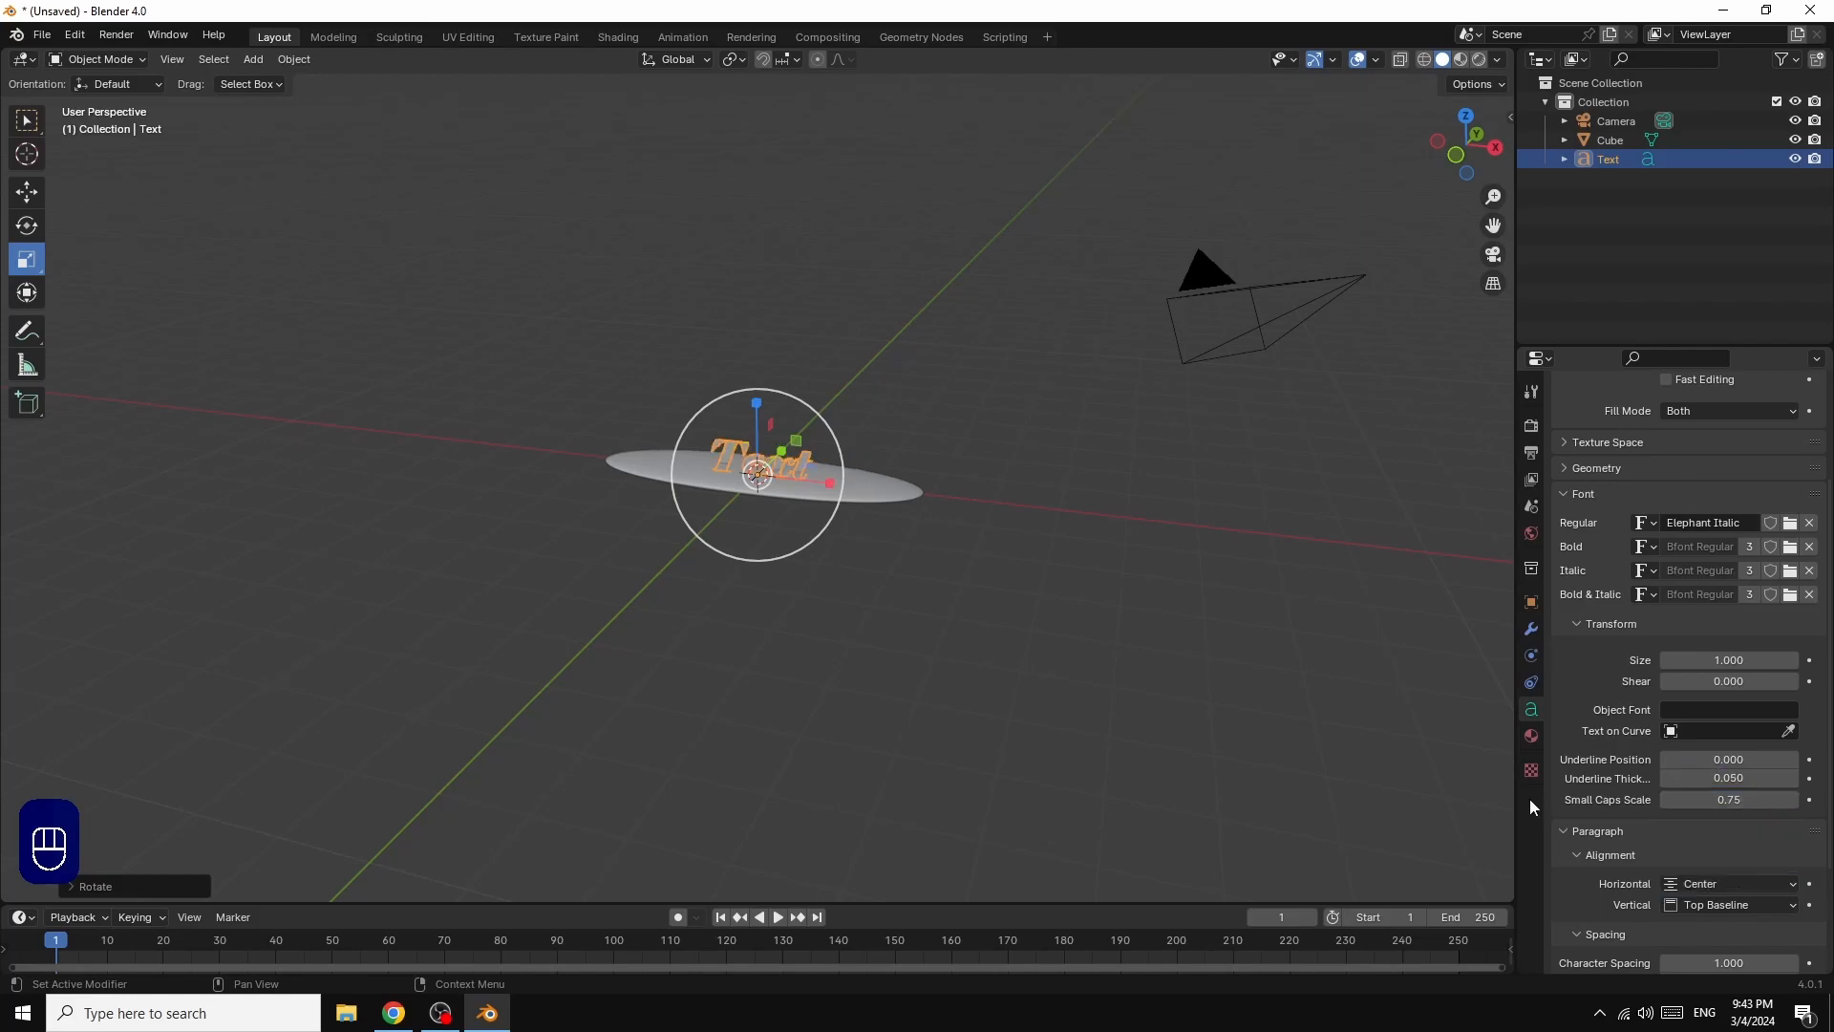
Step: Give the text thickness by setting its geometry Extrude value to 0.3 m
click(1567, 469)
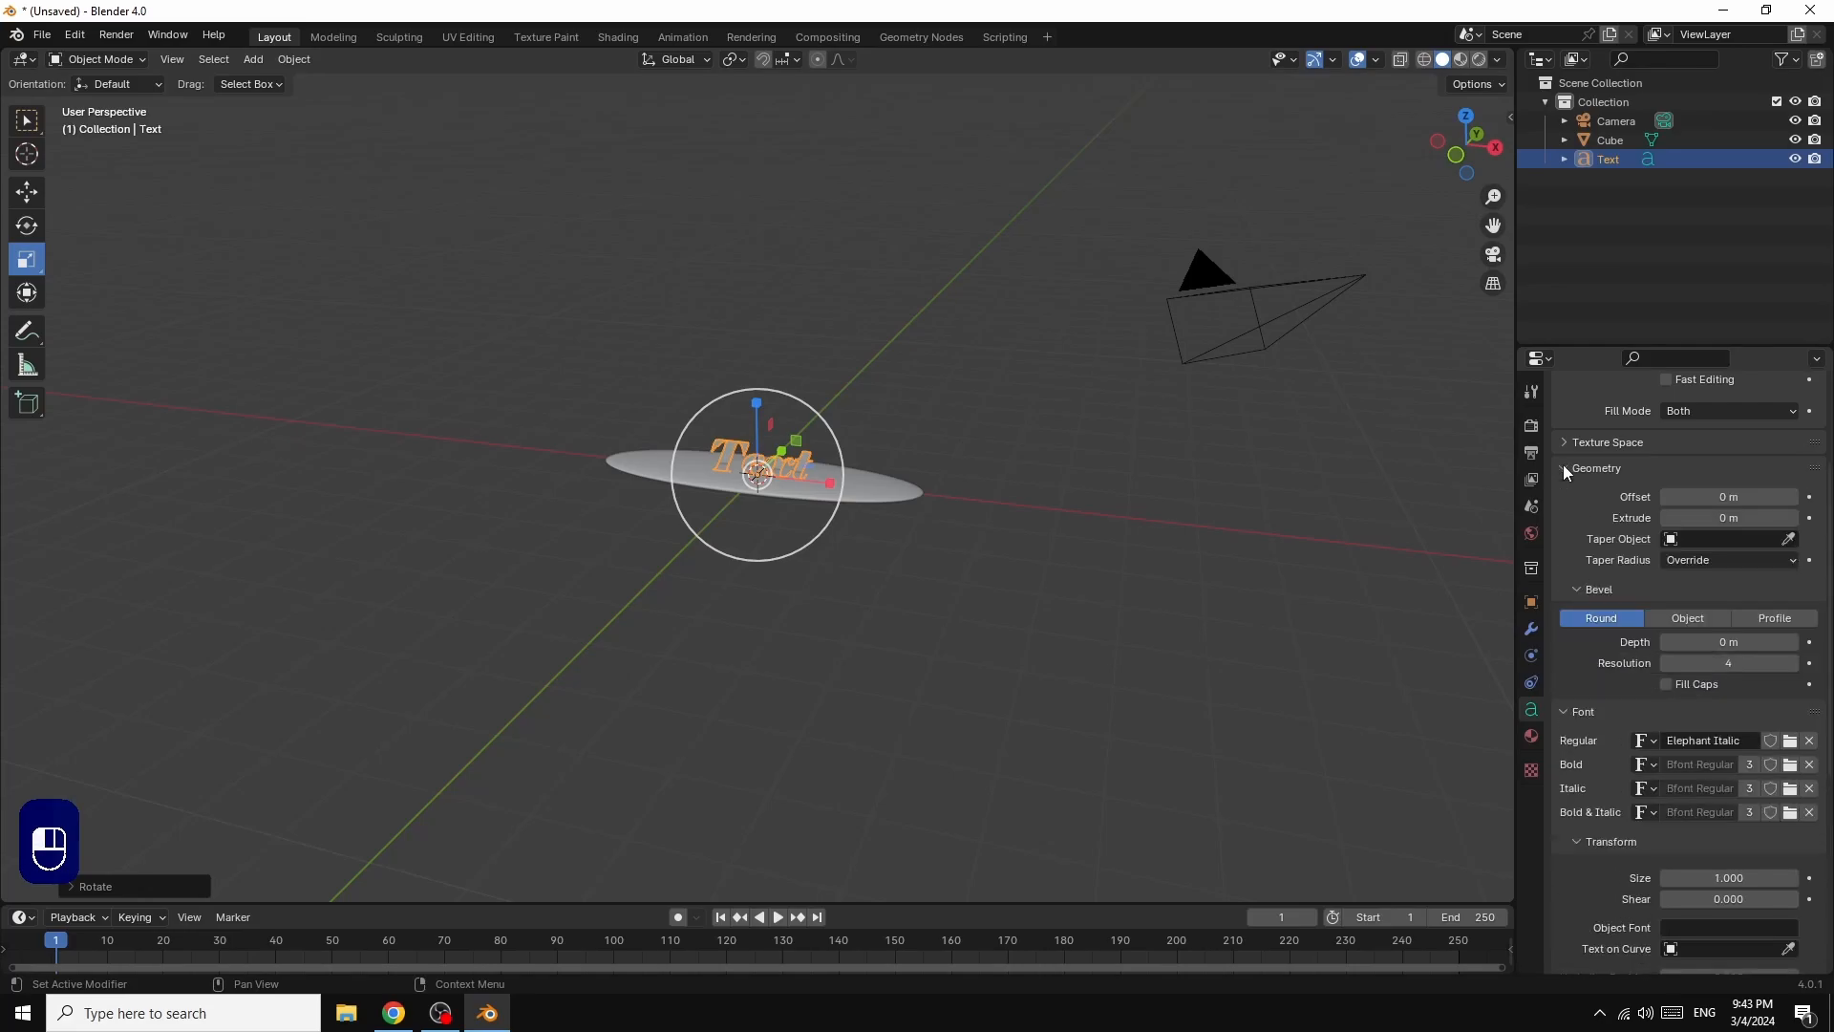
click(1791, 521)
click(1793, 520)
click(1792, 521)
click(1792, 521)
click(1793, 520)
click(1792, 520)
click(1792, 521)
click(1792, 521)
click(1715, 517)
text(0.3)
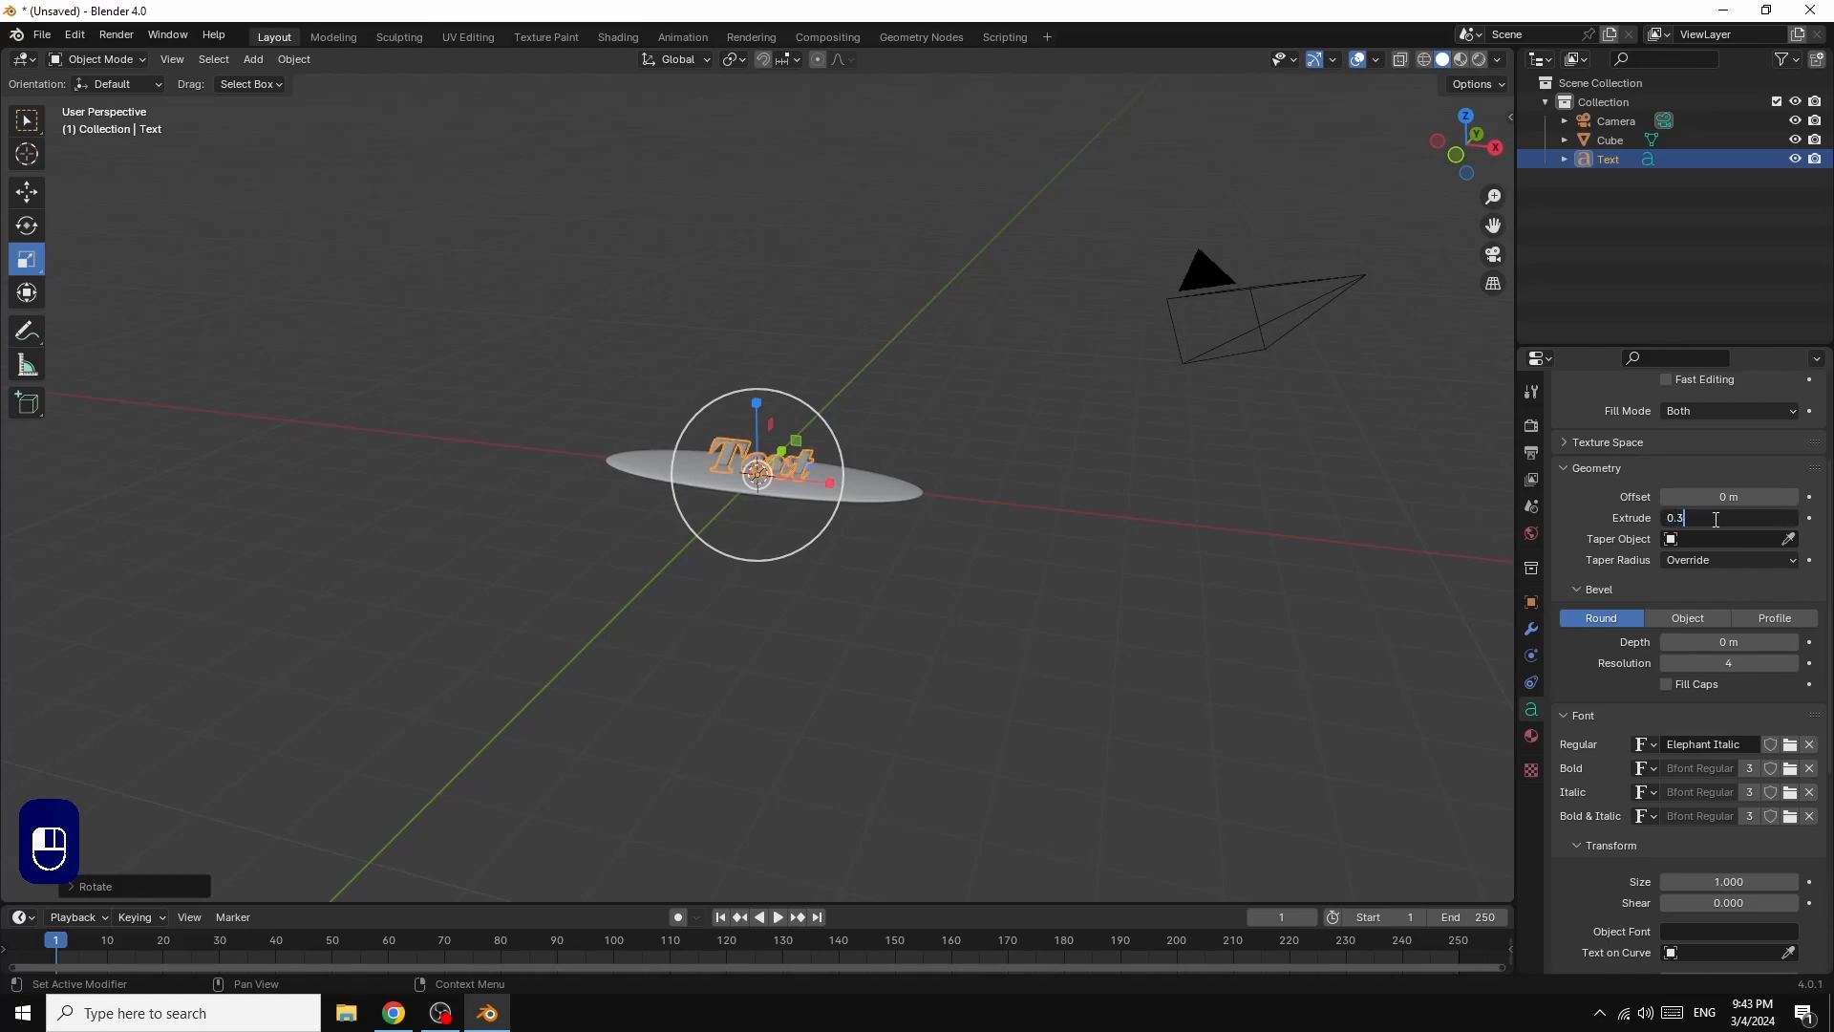
key(Return)
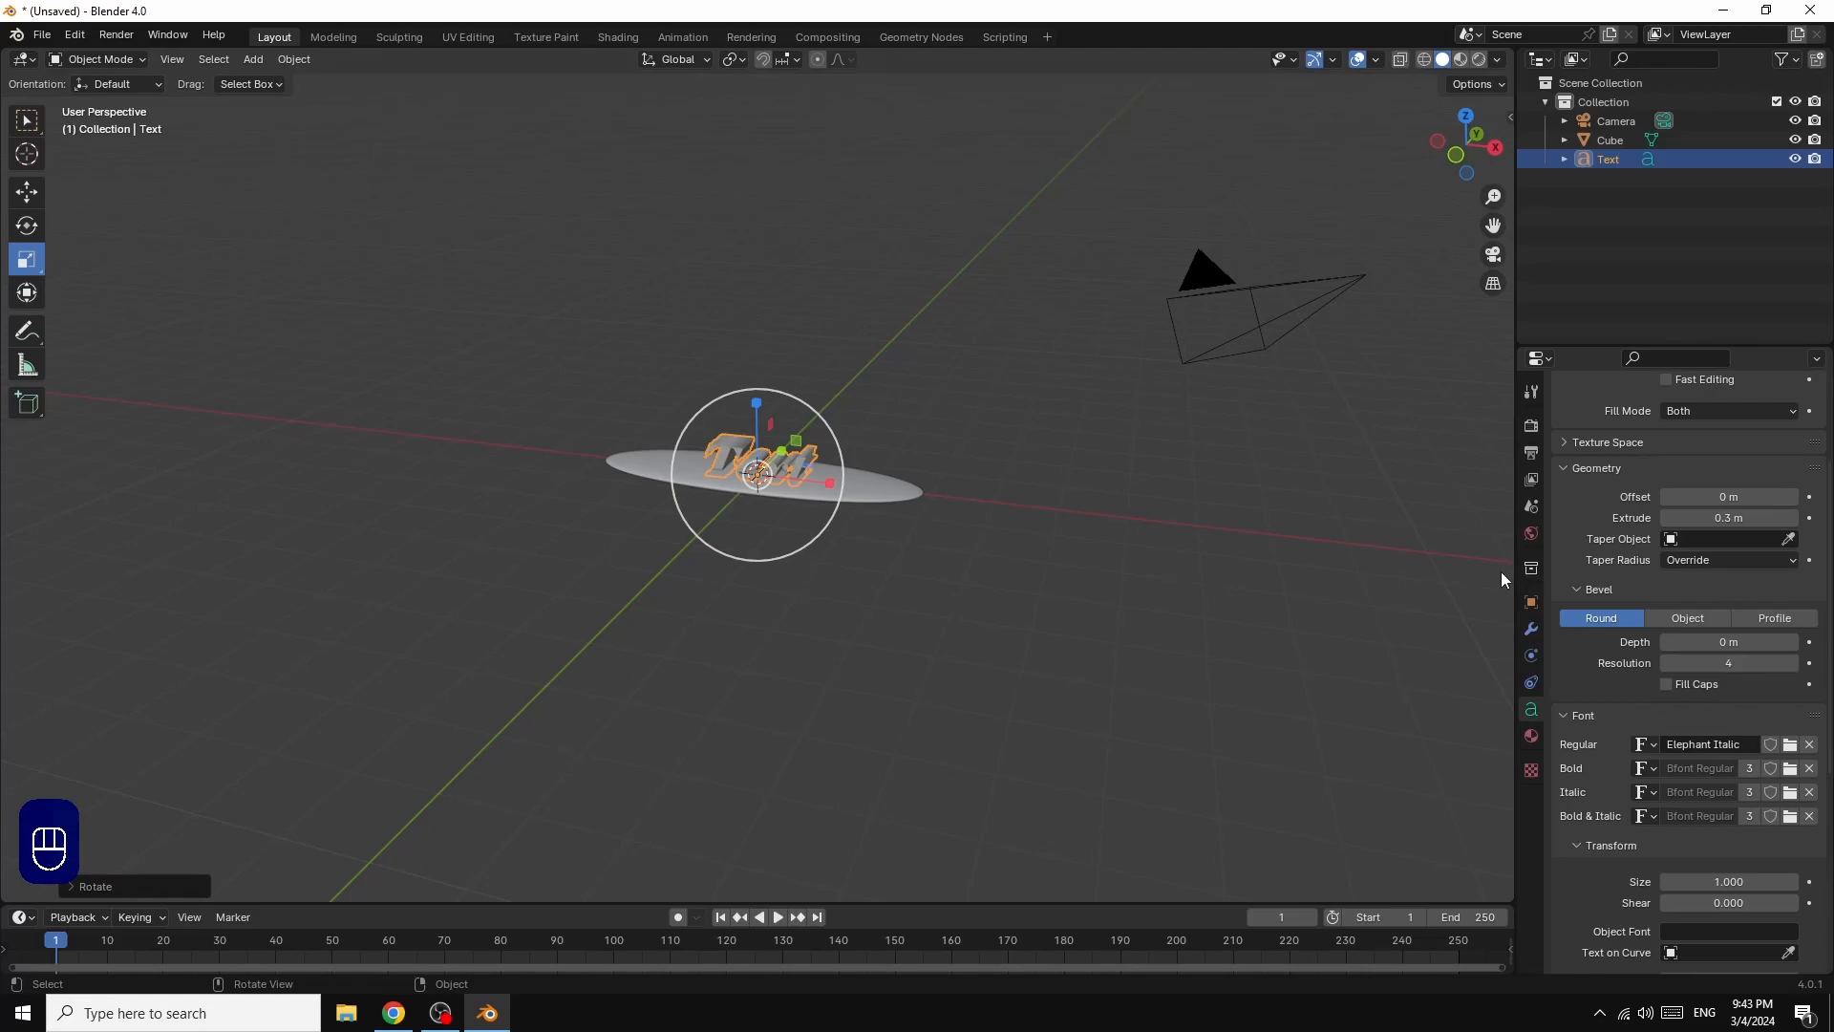
Step: Increase the text's Extrude depth to 0.5 m
mouse_move(1468, 138)
mouse_down()
mouse_move(1479, 162)
mouse_move(1498, 153)
mouse_up()
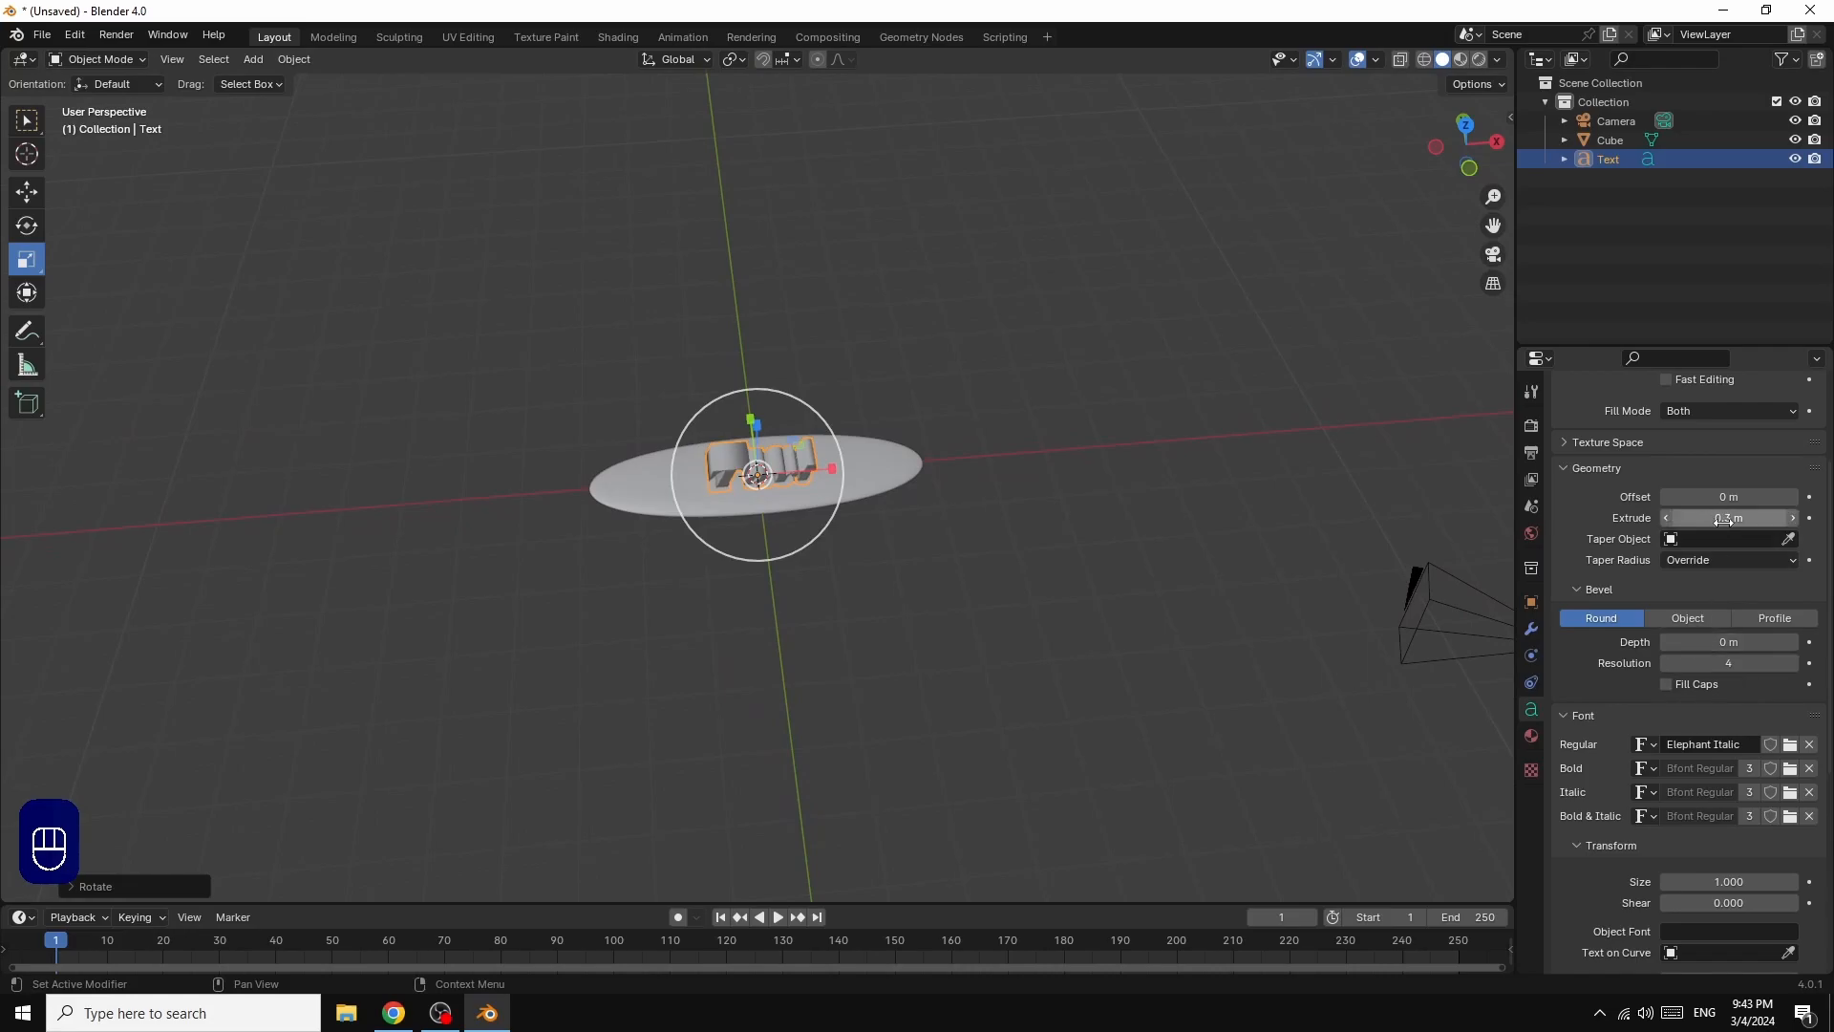
mouse_move(1730, 517)
mouse_down()
mouse_move(1778, 517)
mouse_move(1709, 522)
mouse_up()
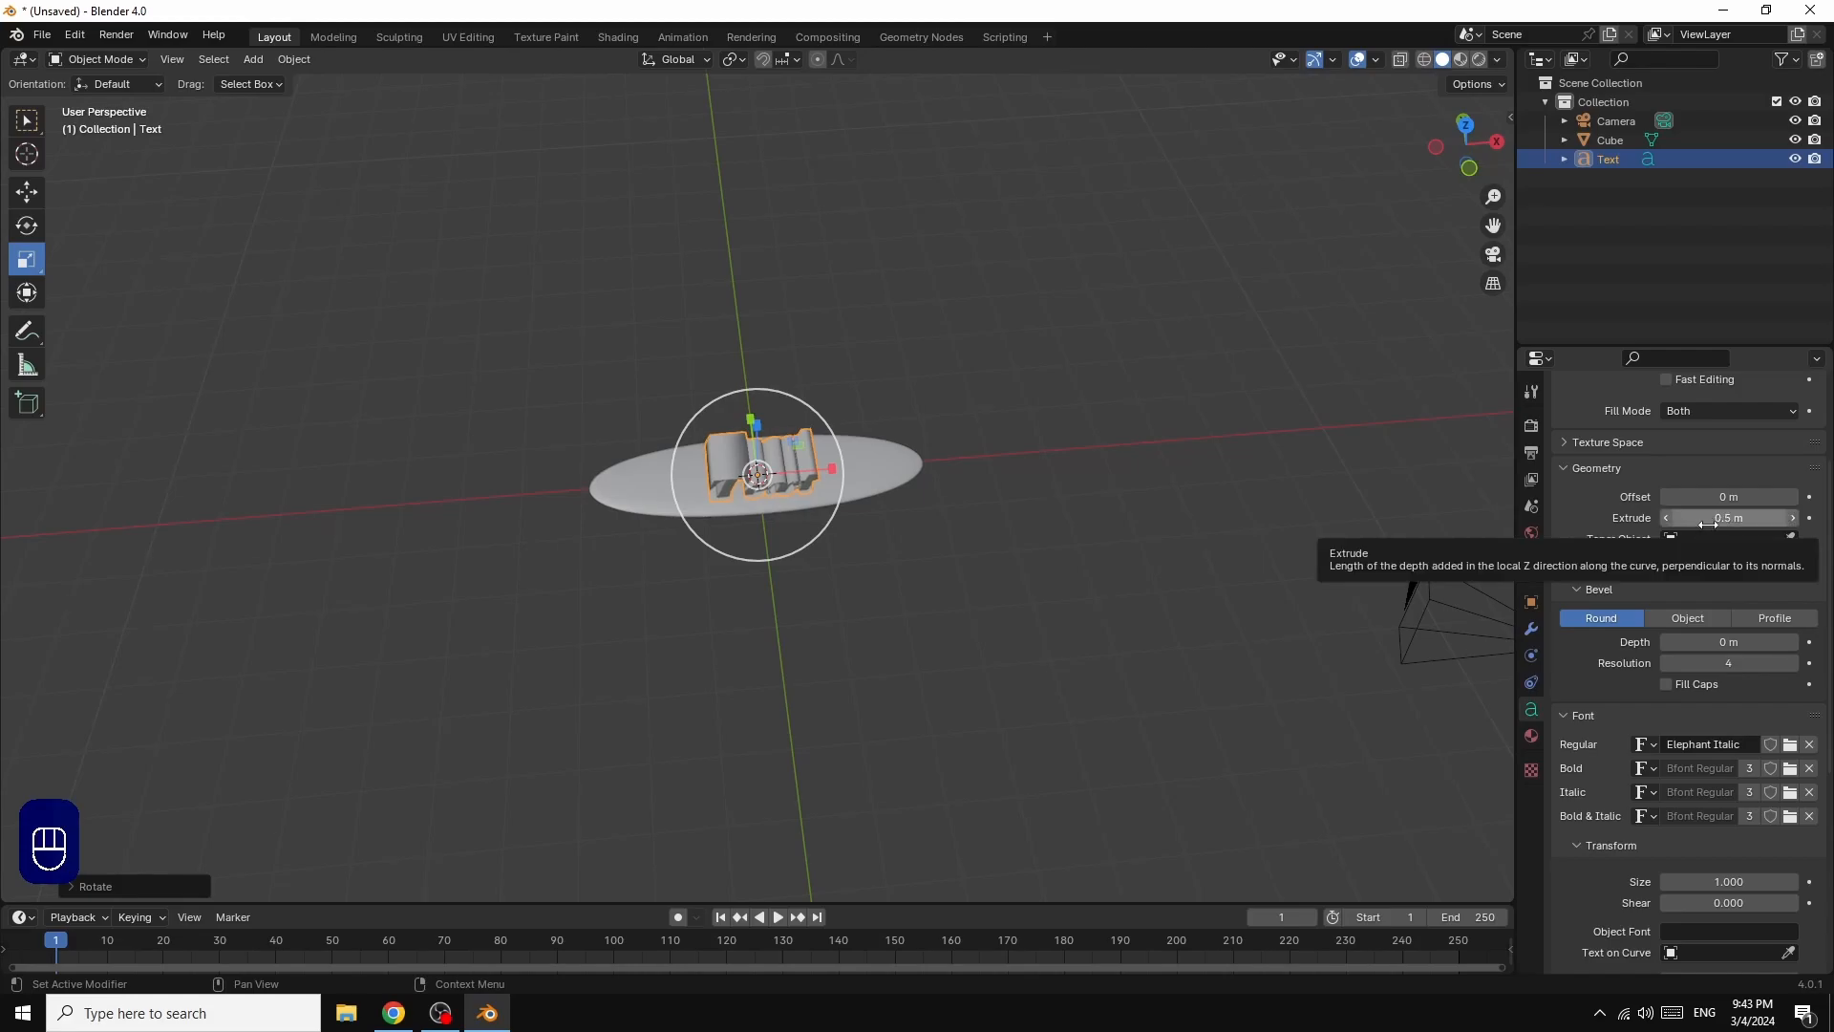
Step: Replace the text object's default wording with "Blender" and return to Object Mode
drag(1462, 151, 1472, 177)
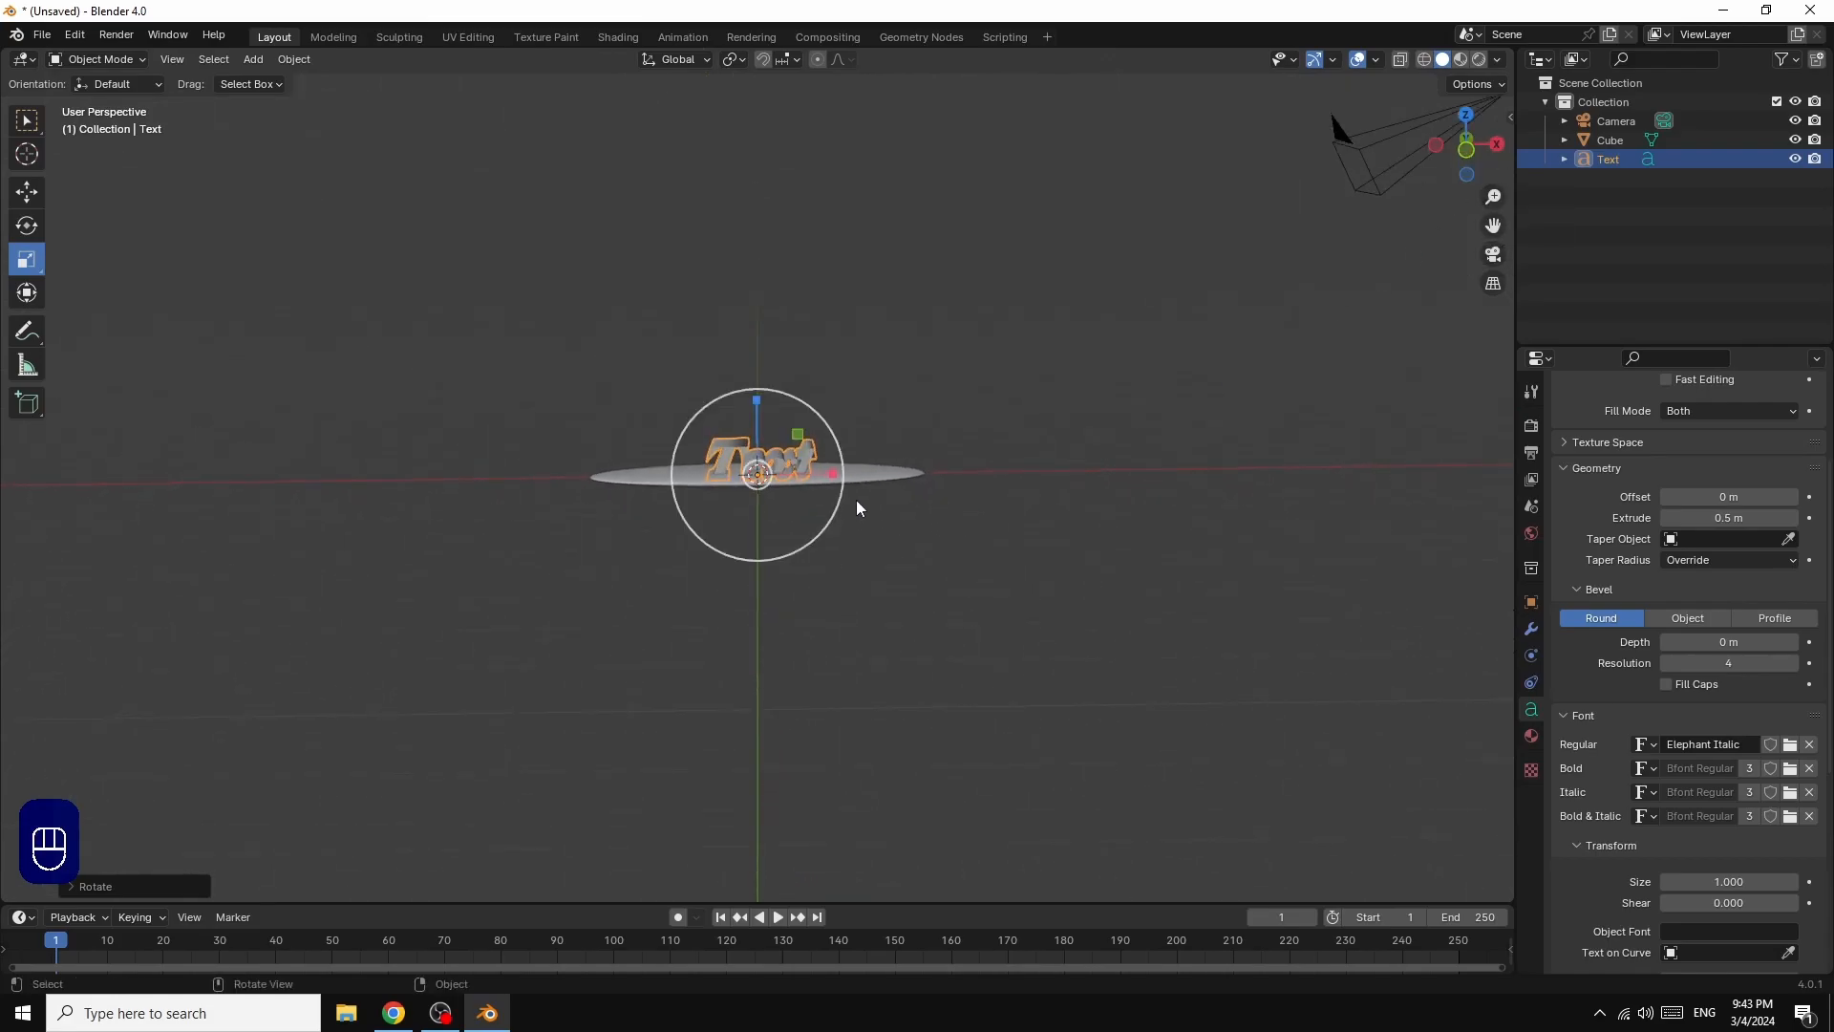
key(Tab)
key(BackSpace)
key(BackSpace)
key(BackSpace)
key(BackSpace)
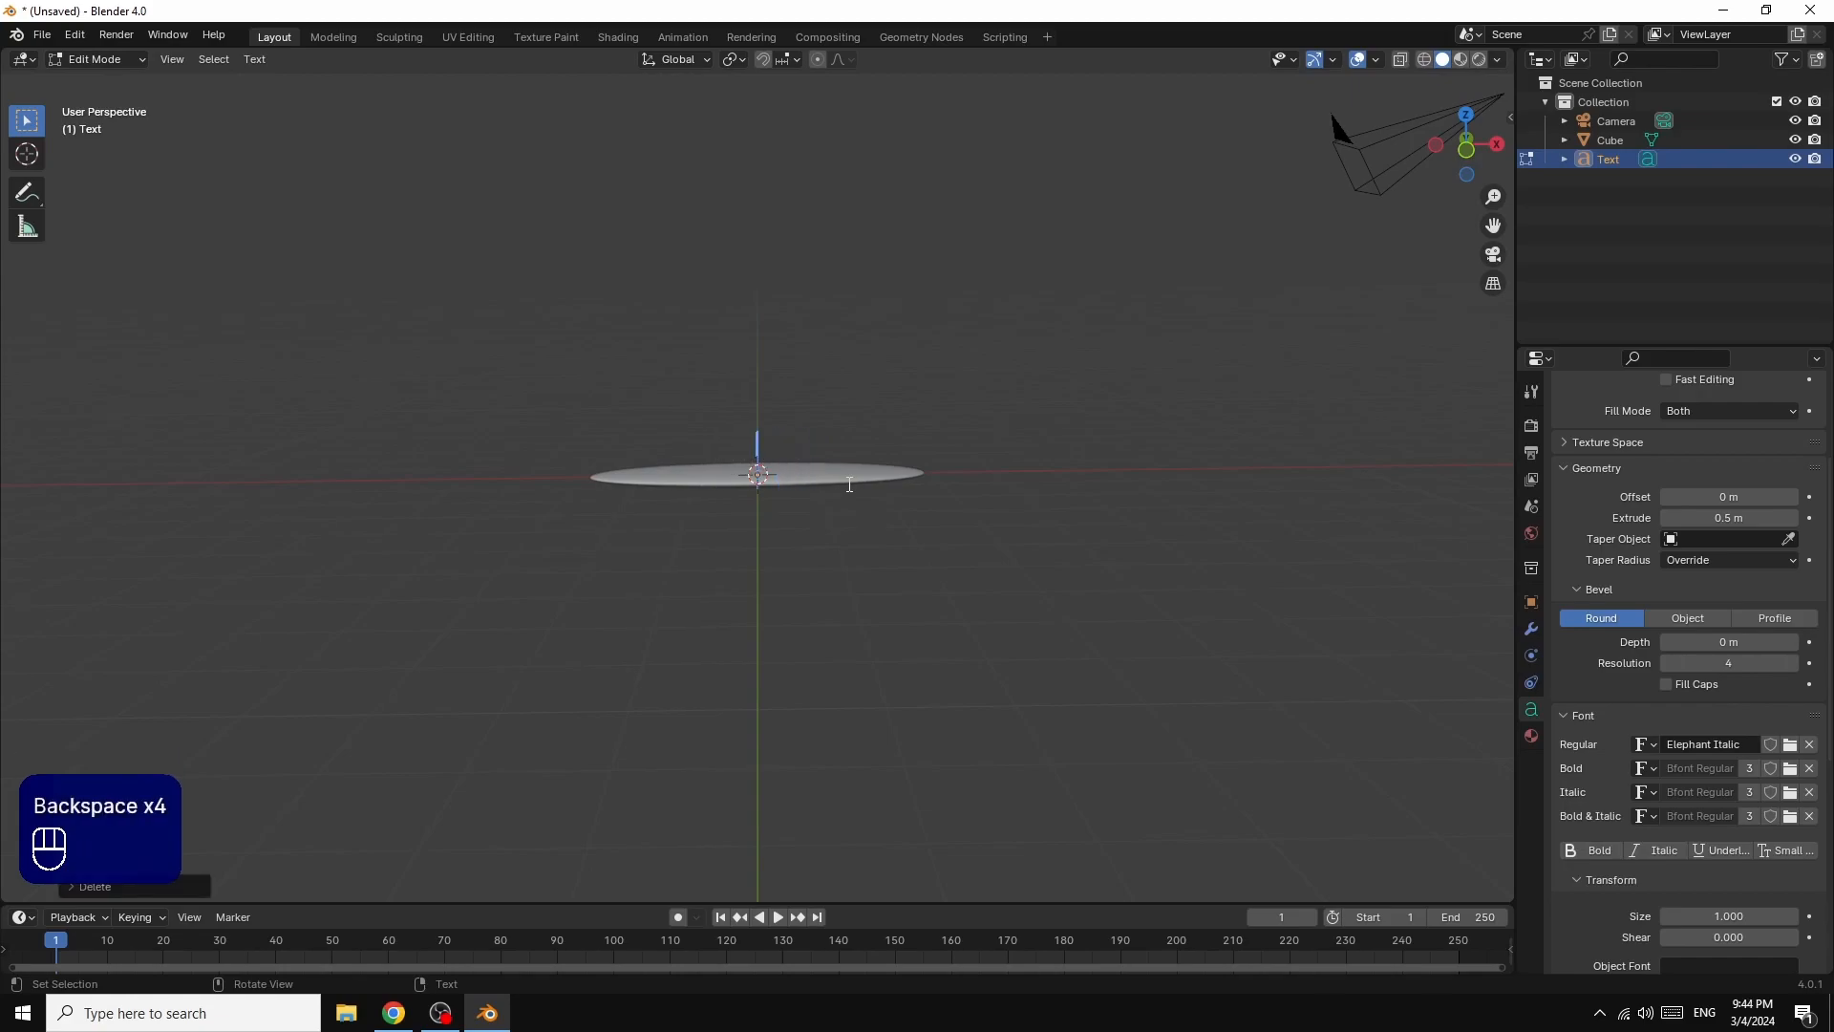
text(B)
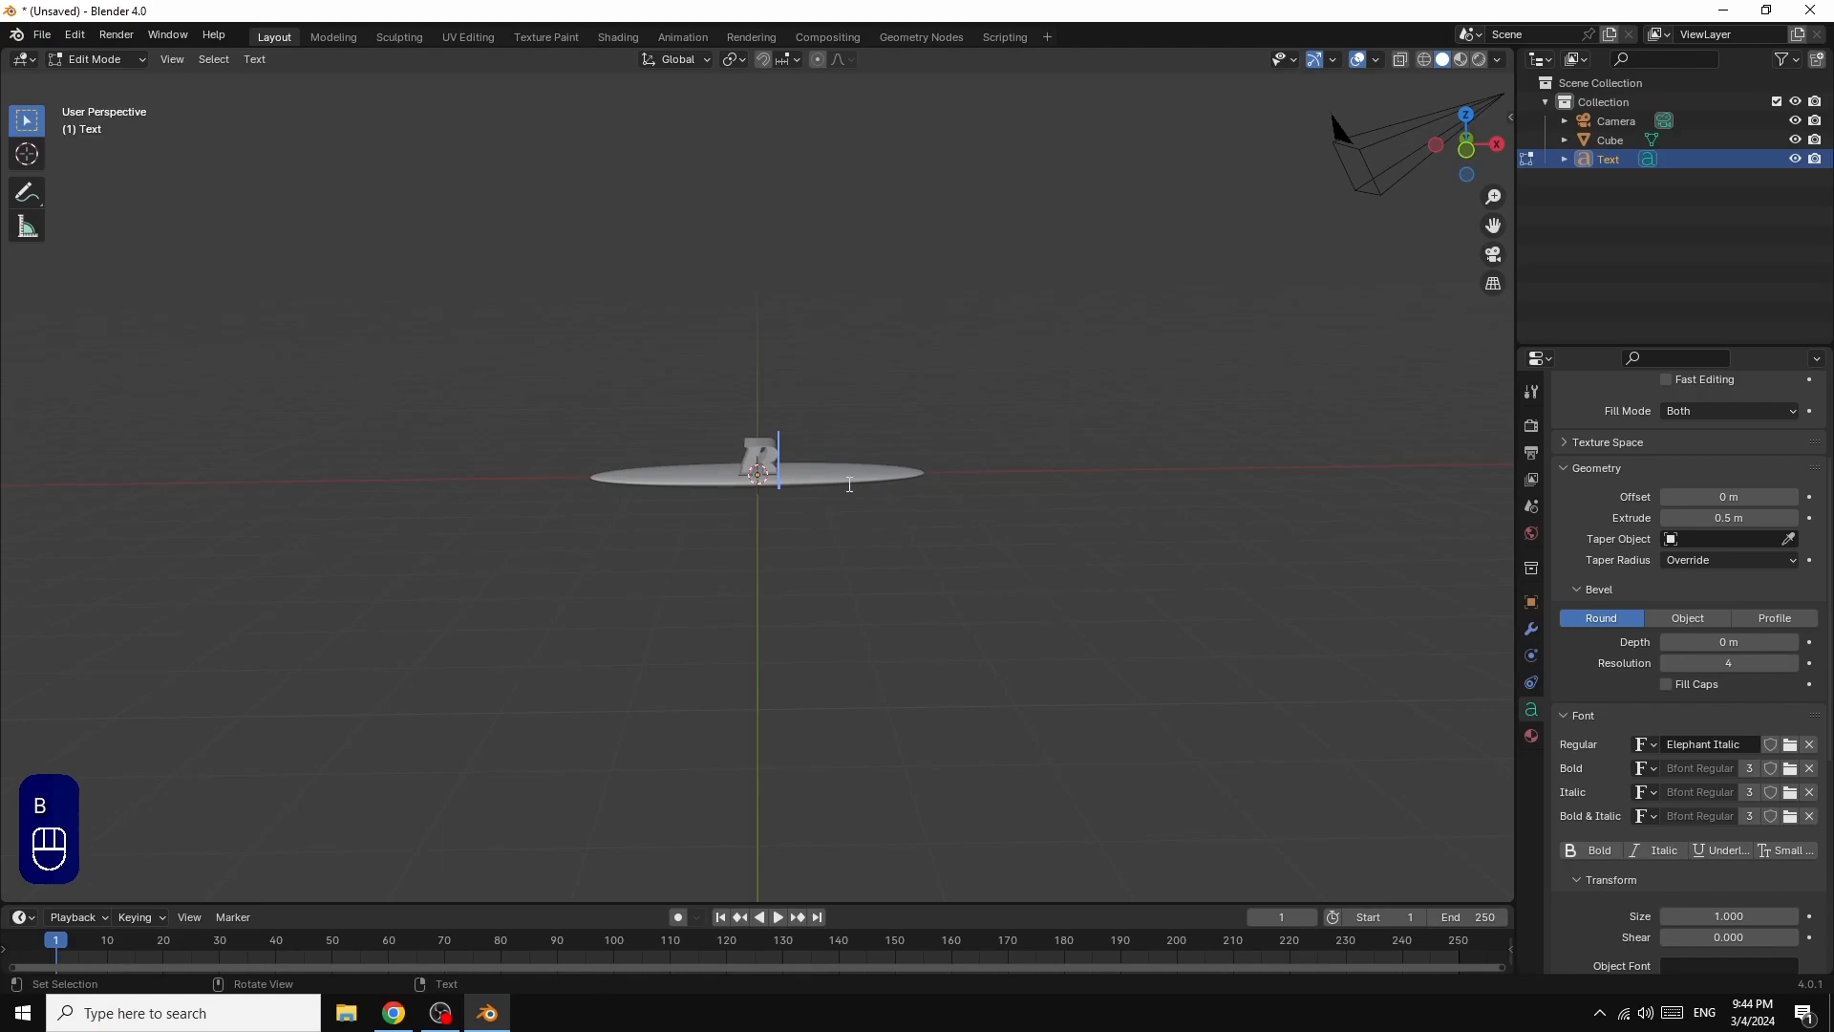
text(le)
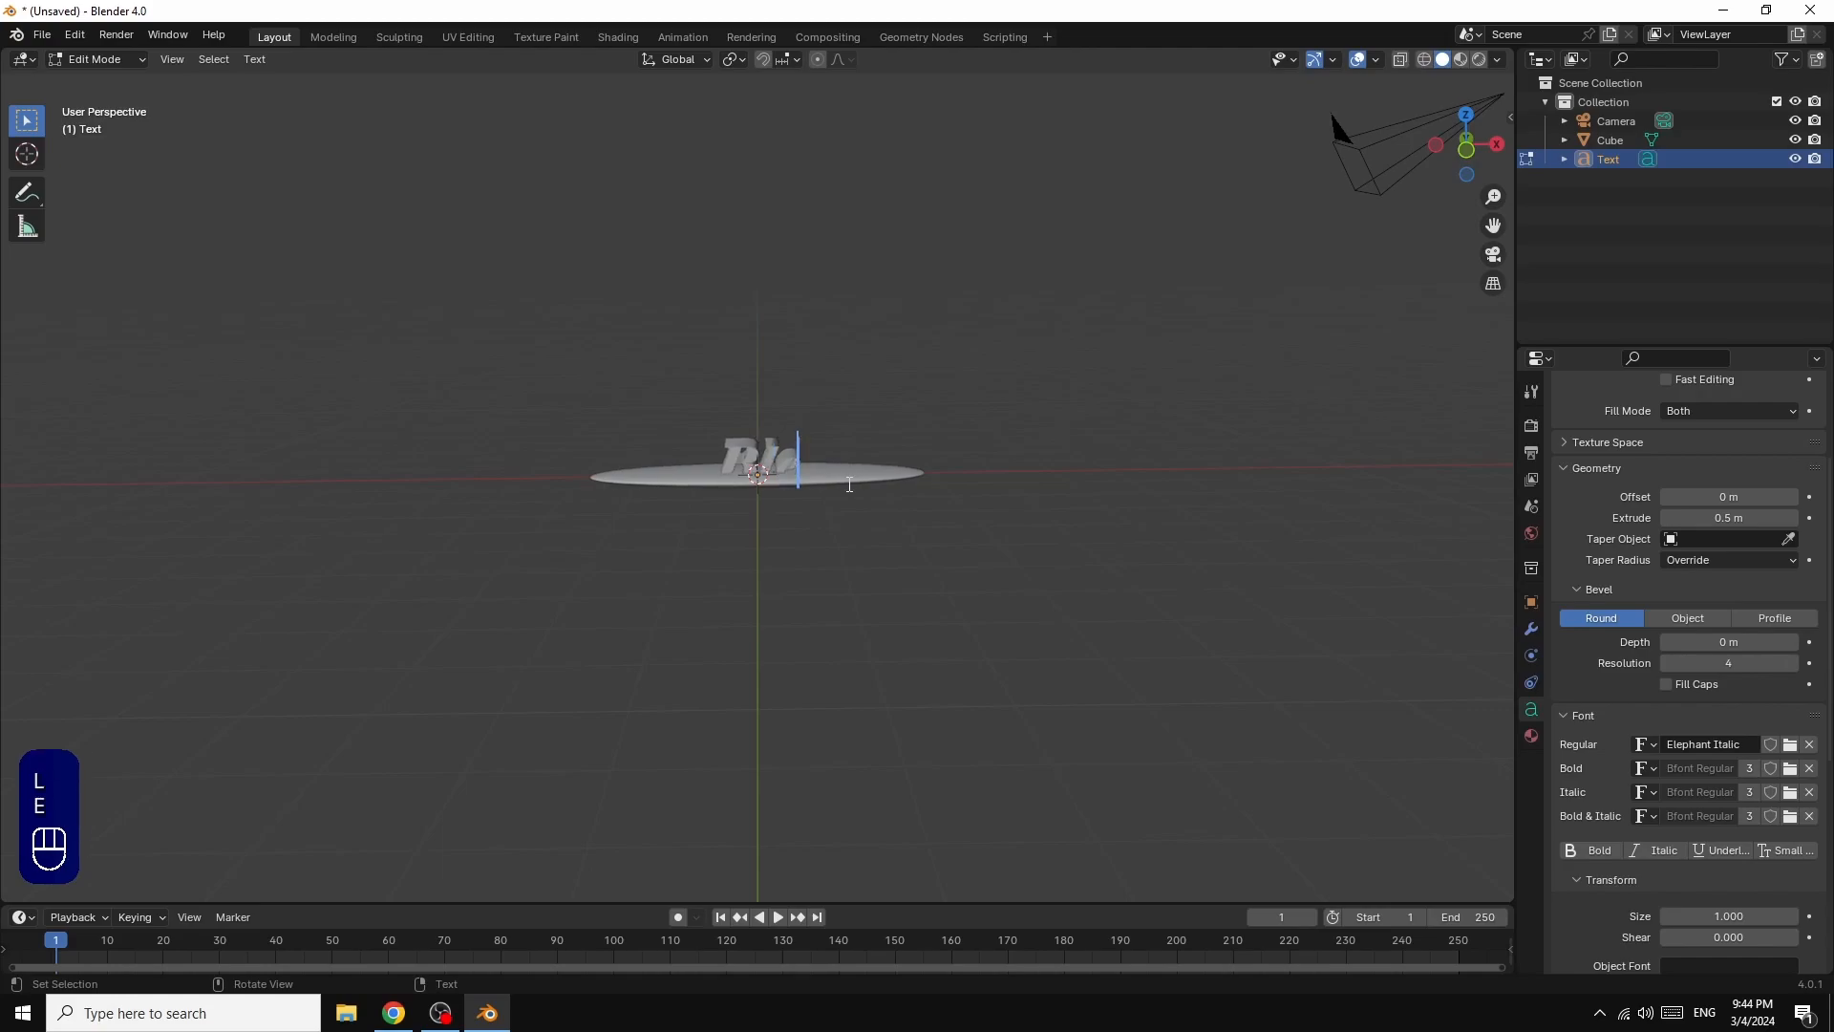
text(nder)
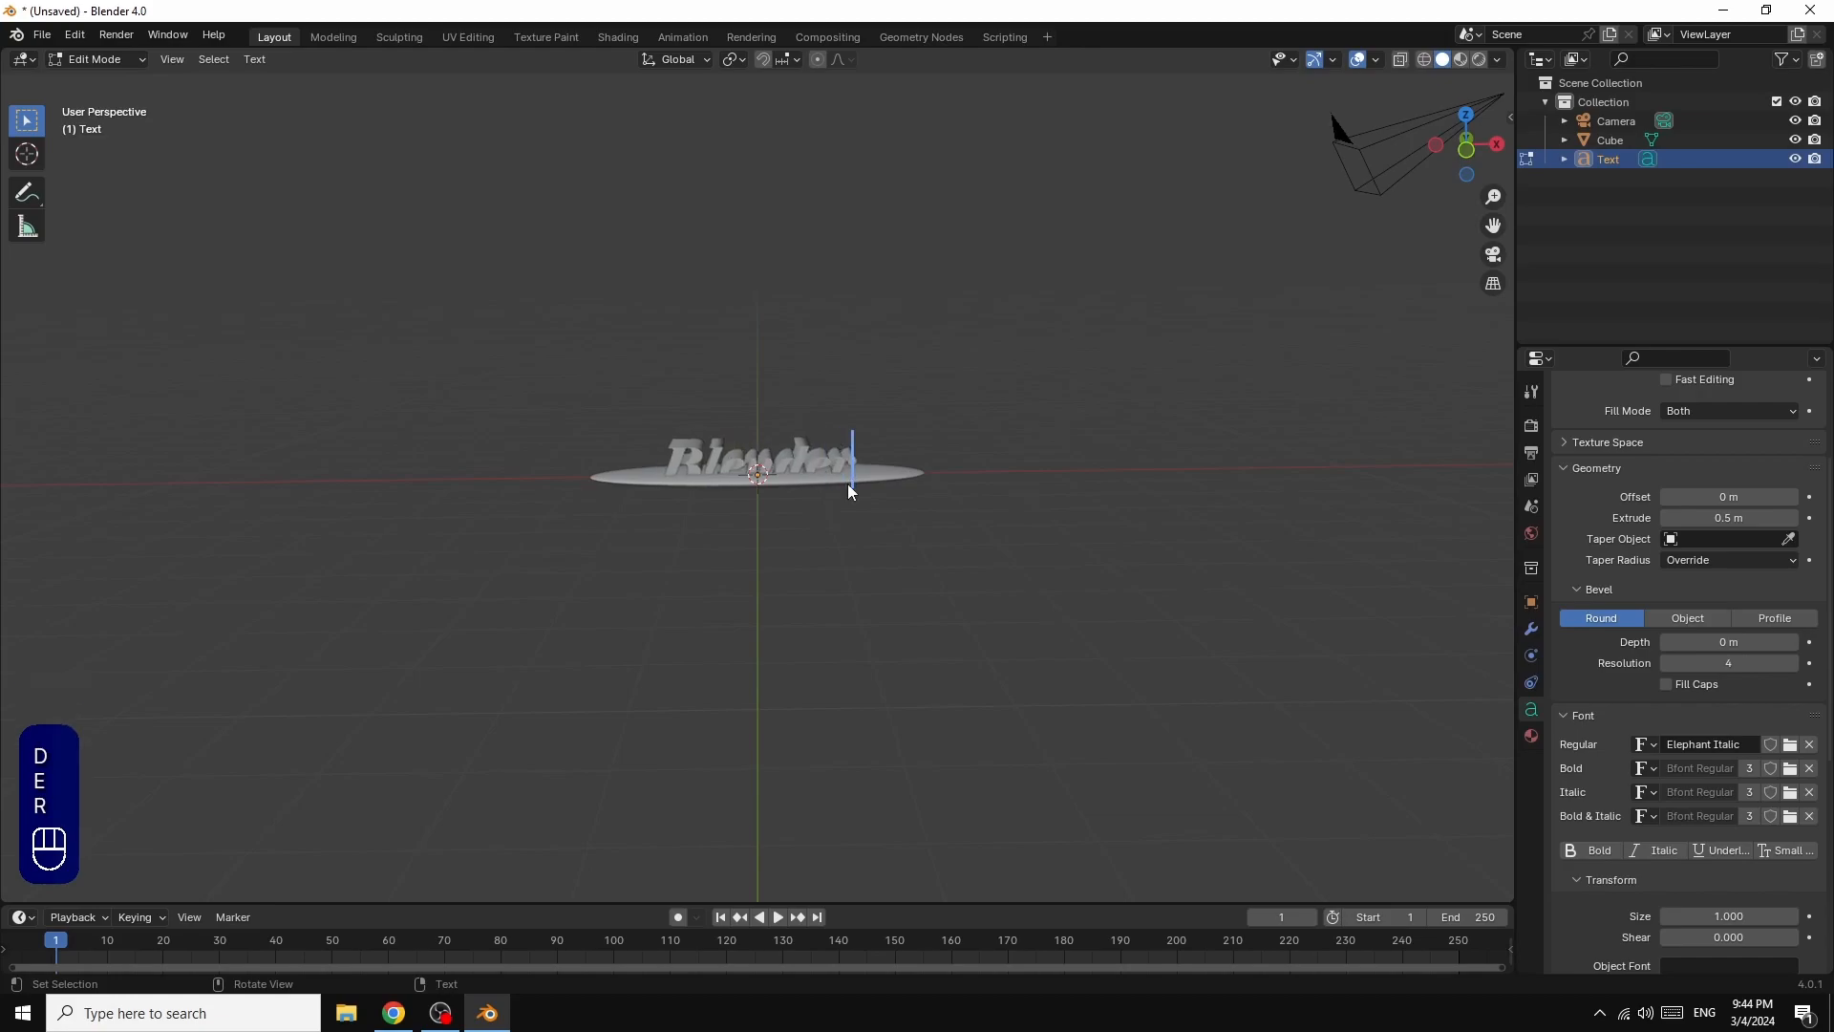
key(Tab)
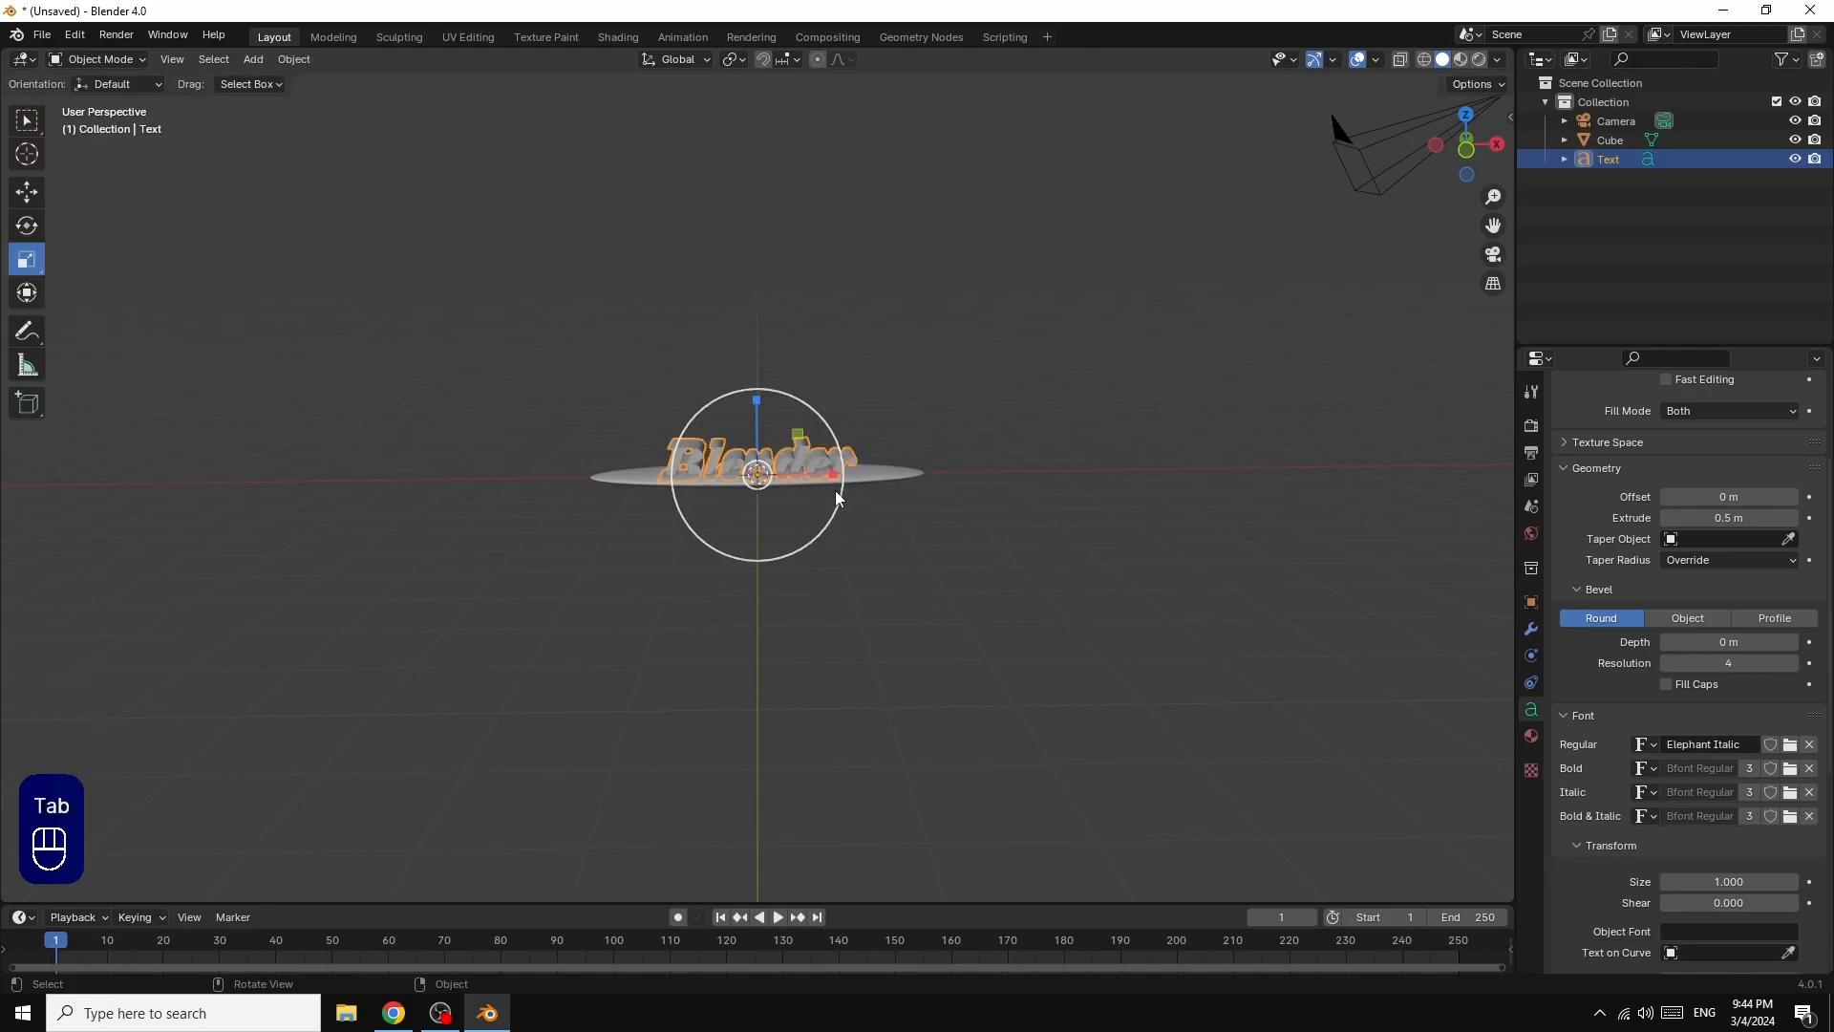
Step: Raise the text about 0.12 m along the Z axis so it rests on top of the flattened base
scroll(1089, 489, up, 5)
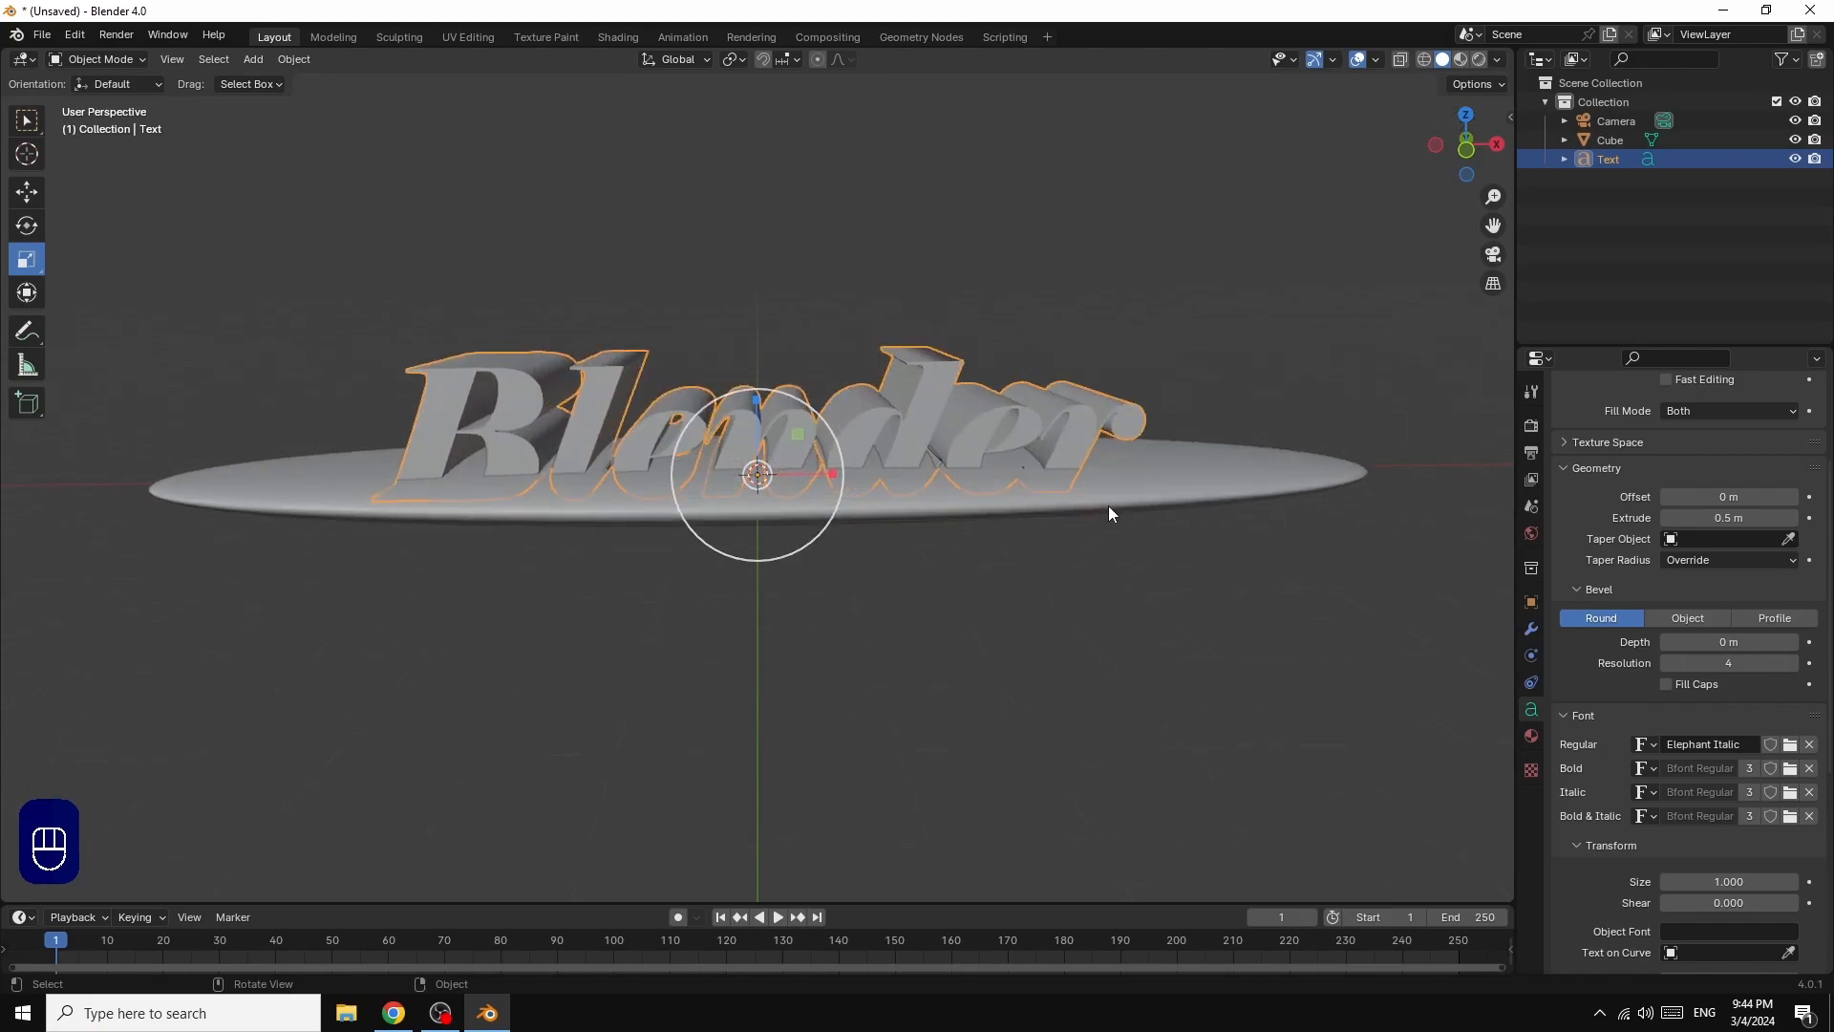
scroll(1057, 495, up, 2)
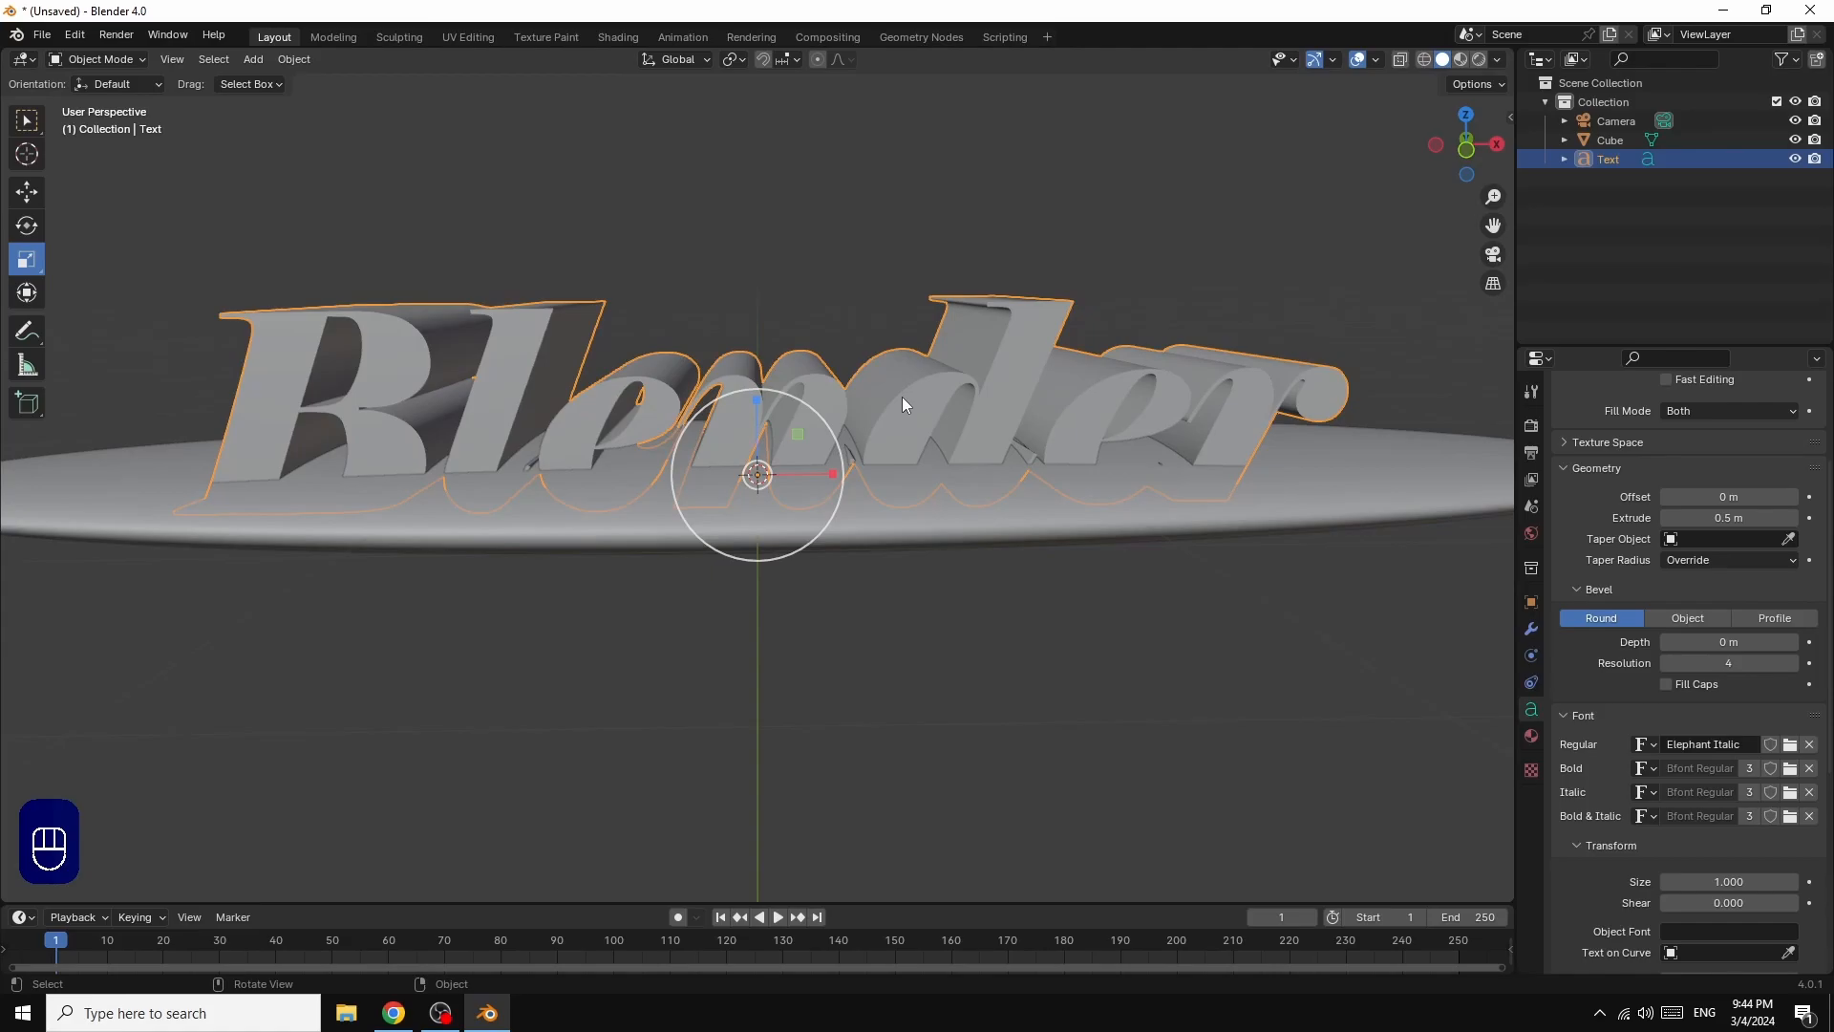
key(g)
key(z)
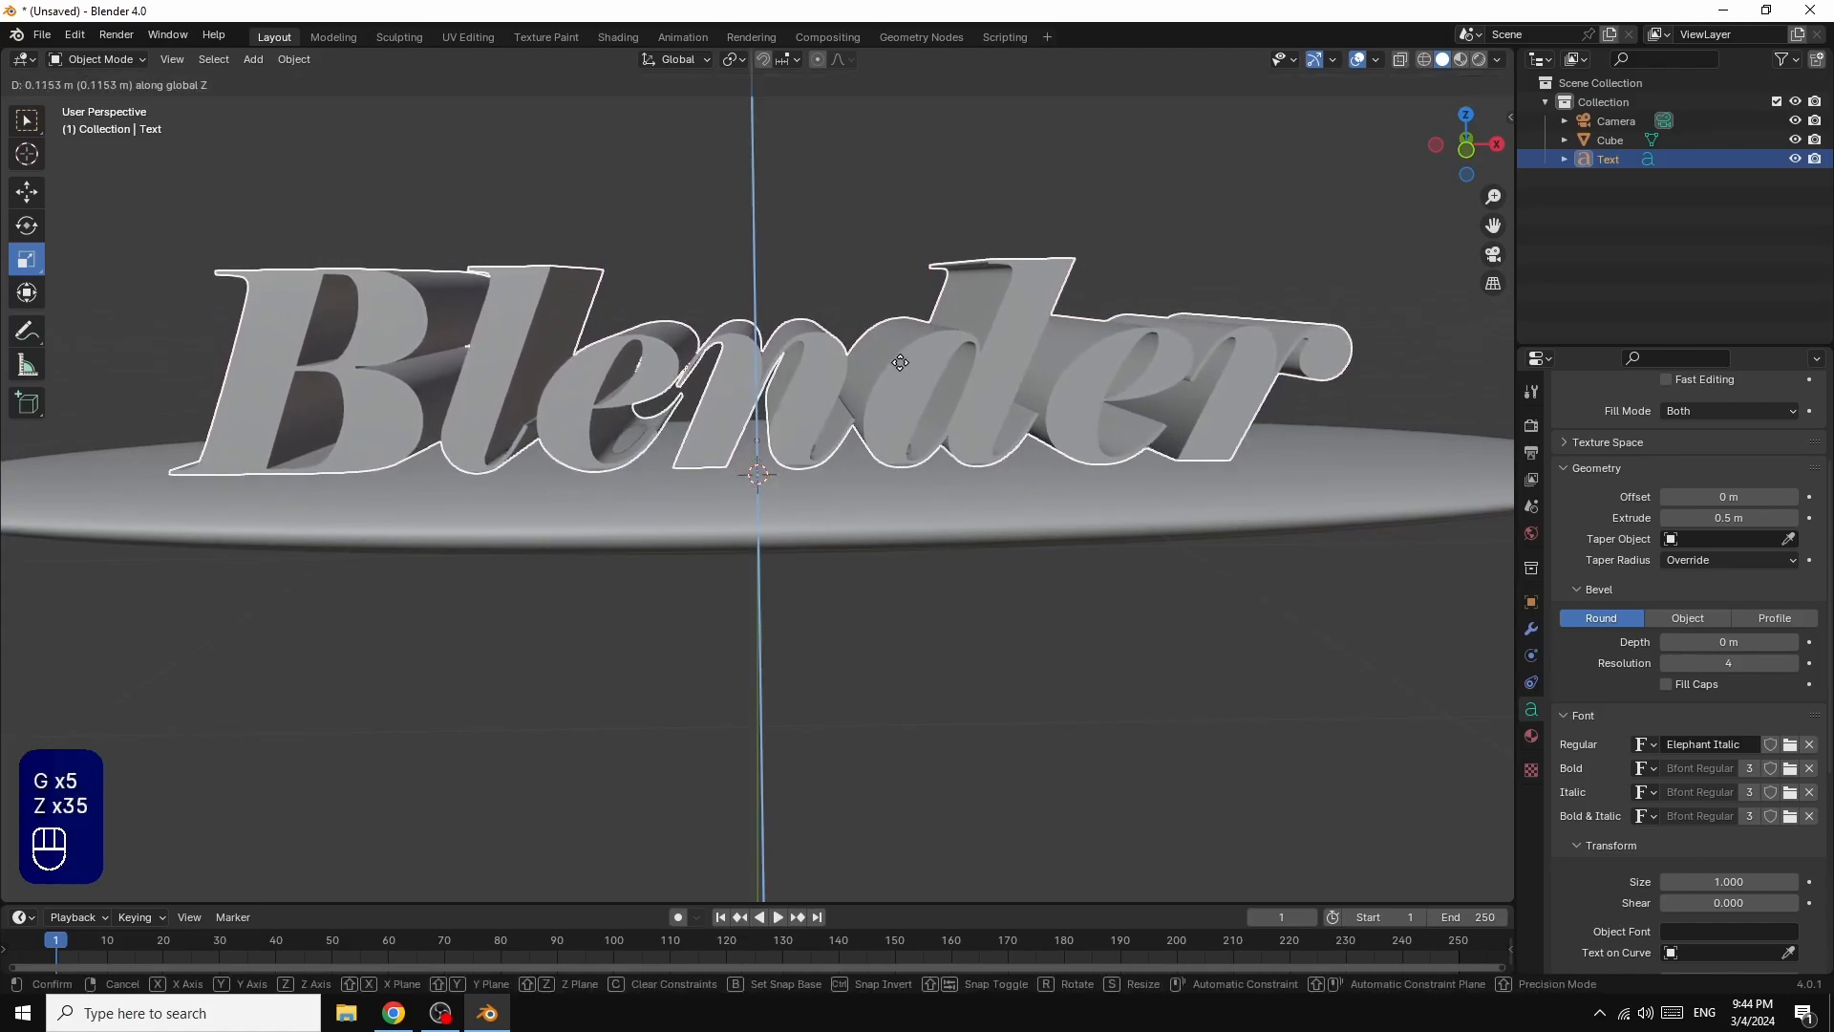
click(900, 363)
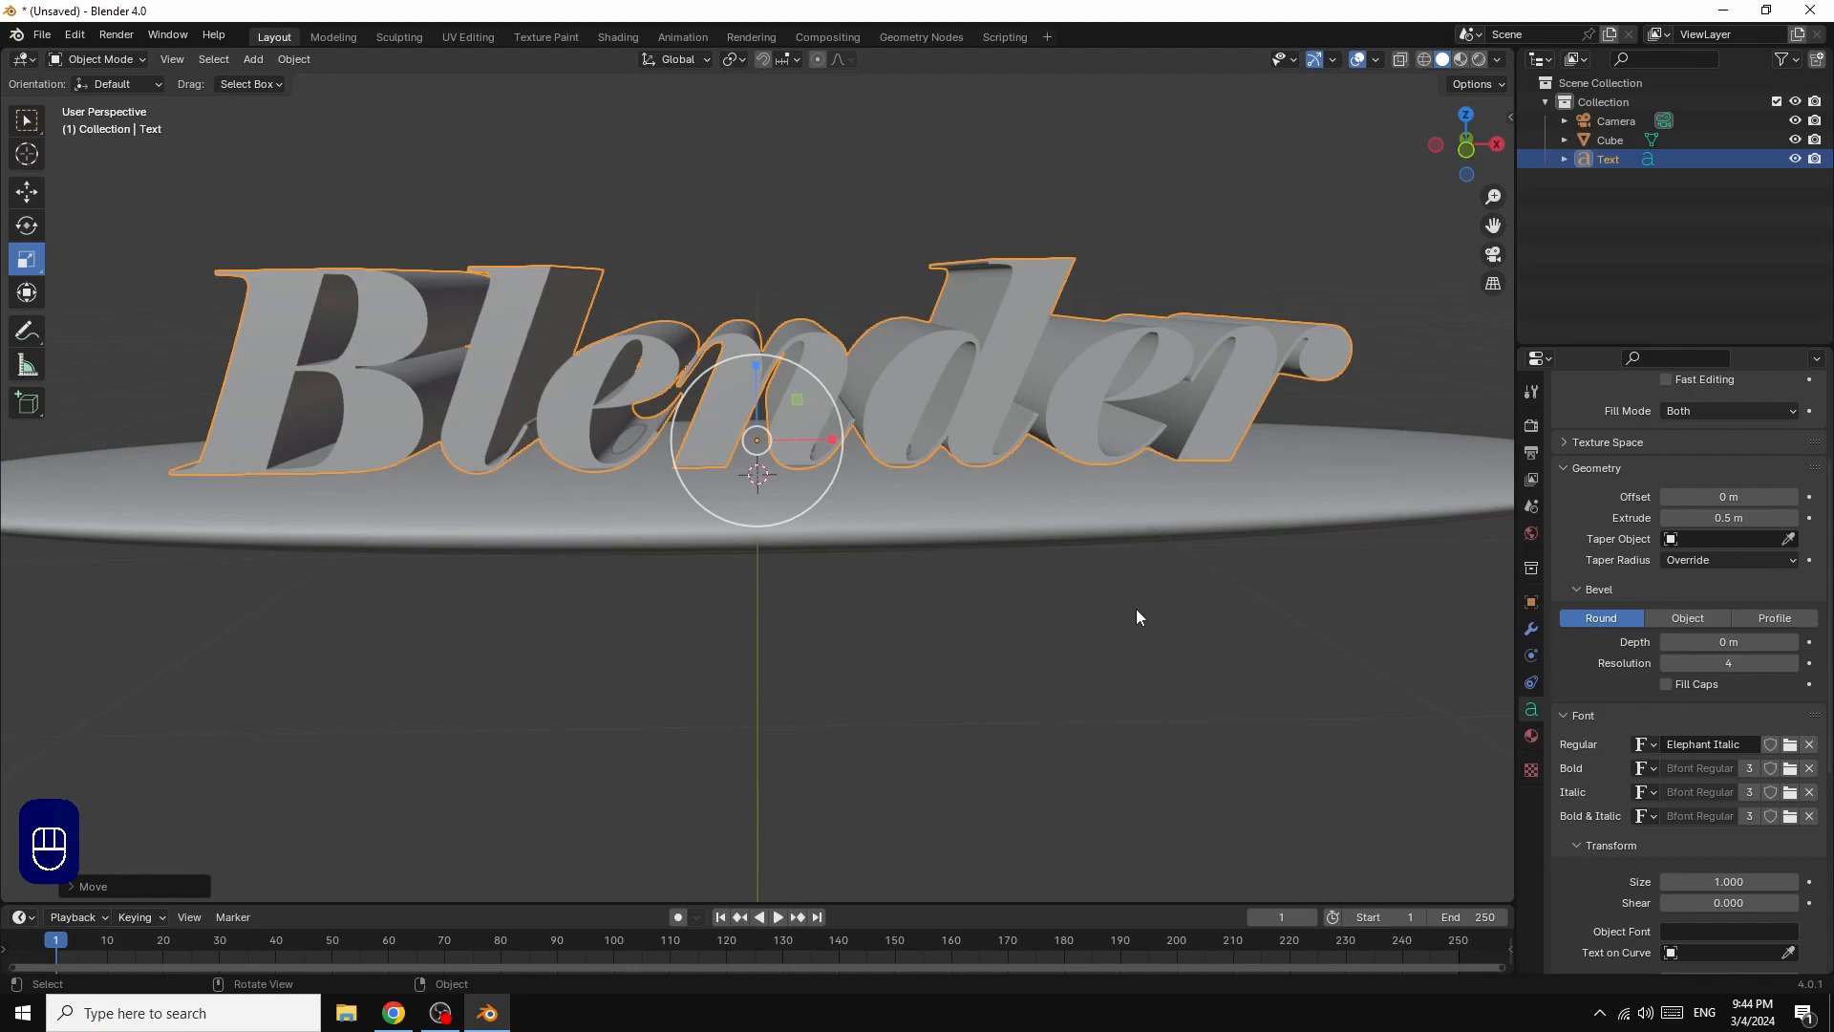
Step: Convert the text object to a mesh and check its topology in wireframe before returning to solid shading
scroll(1259, 580, down, 2)
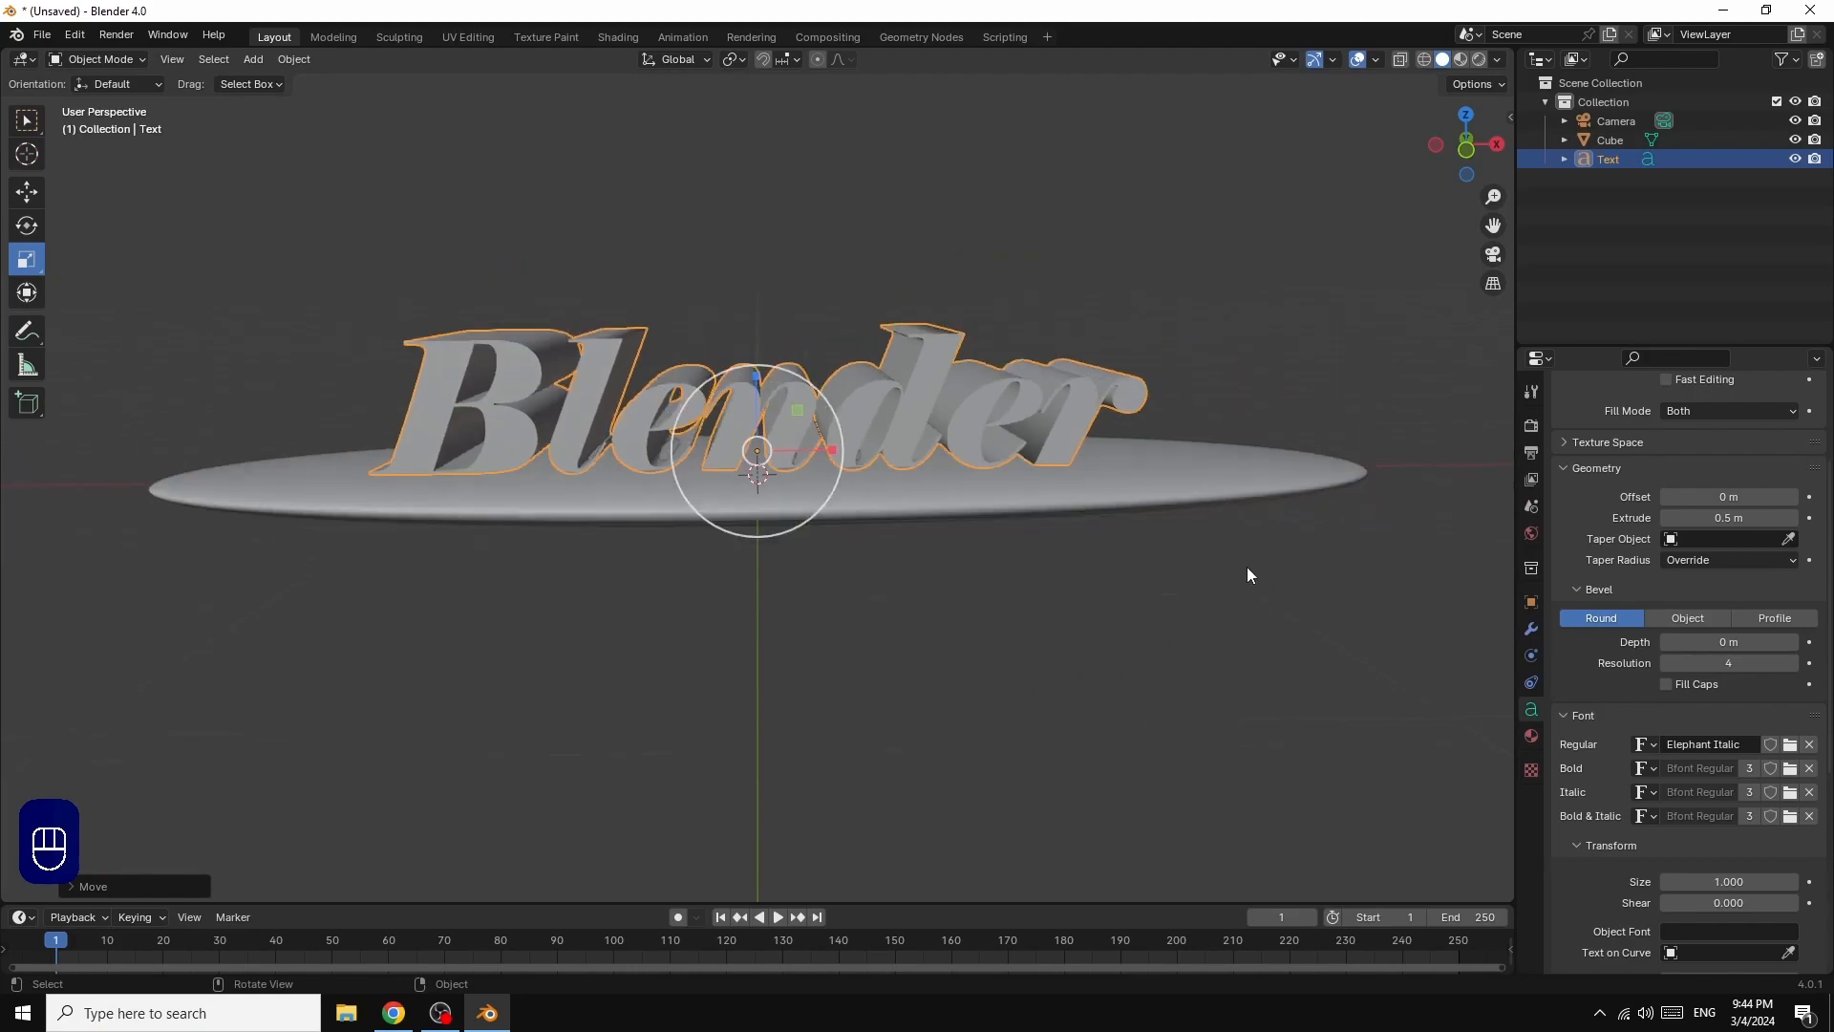
right_click(922, 375)
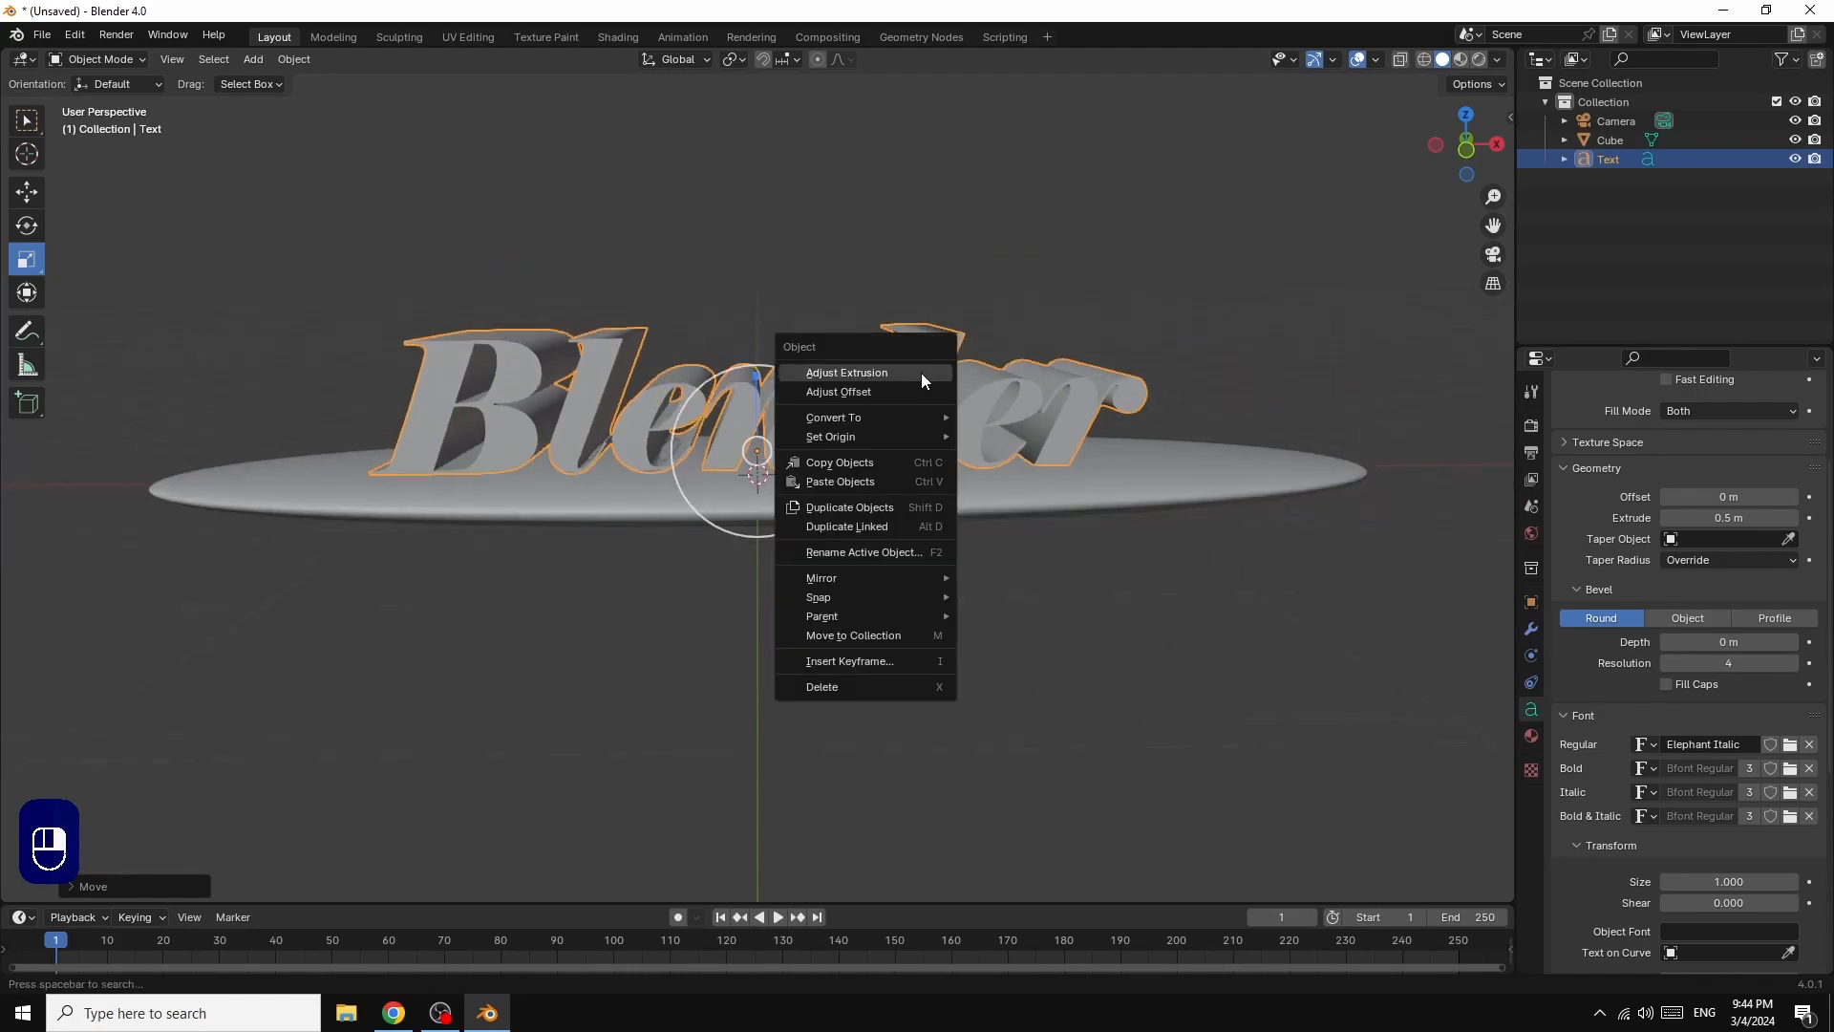
mouse_move(877, 420)
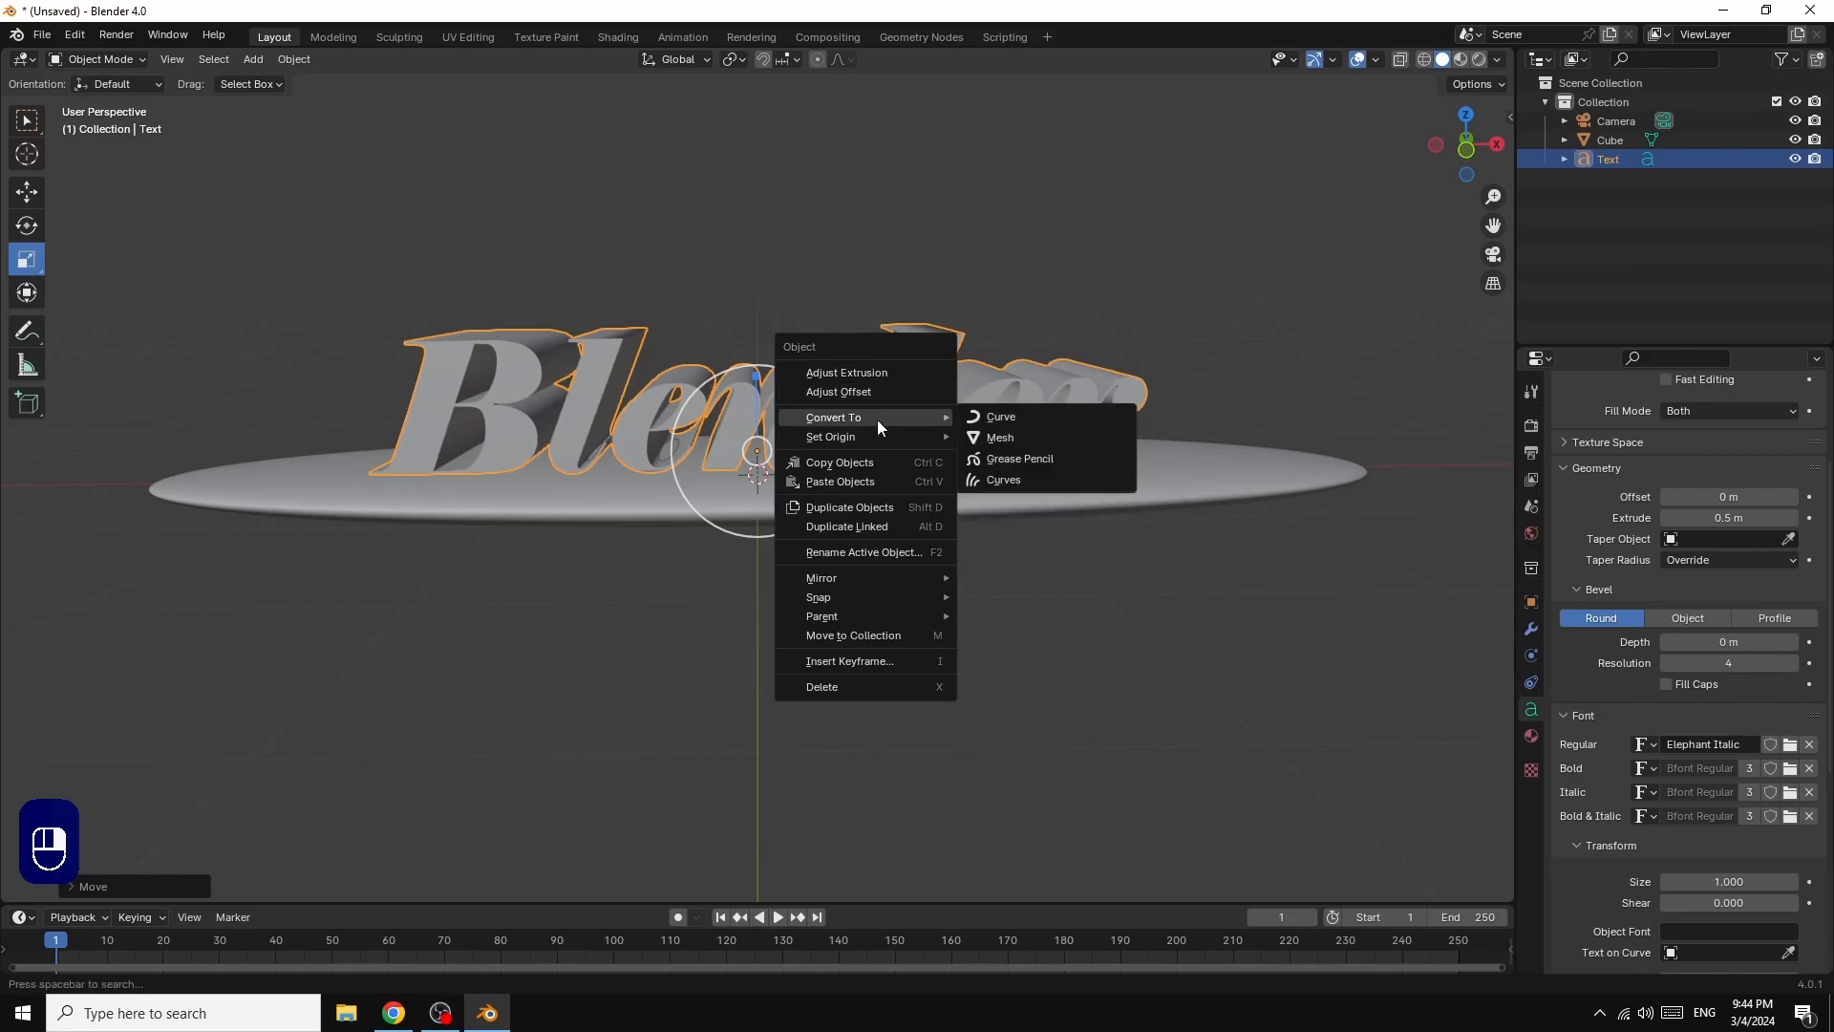
click(1017, 438)
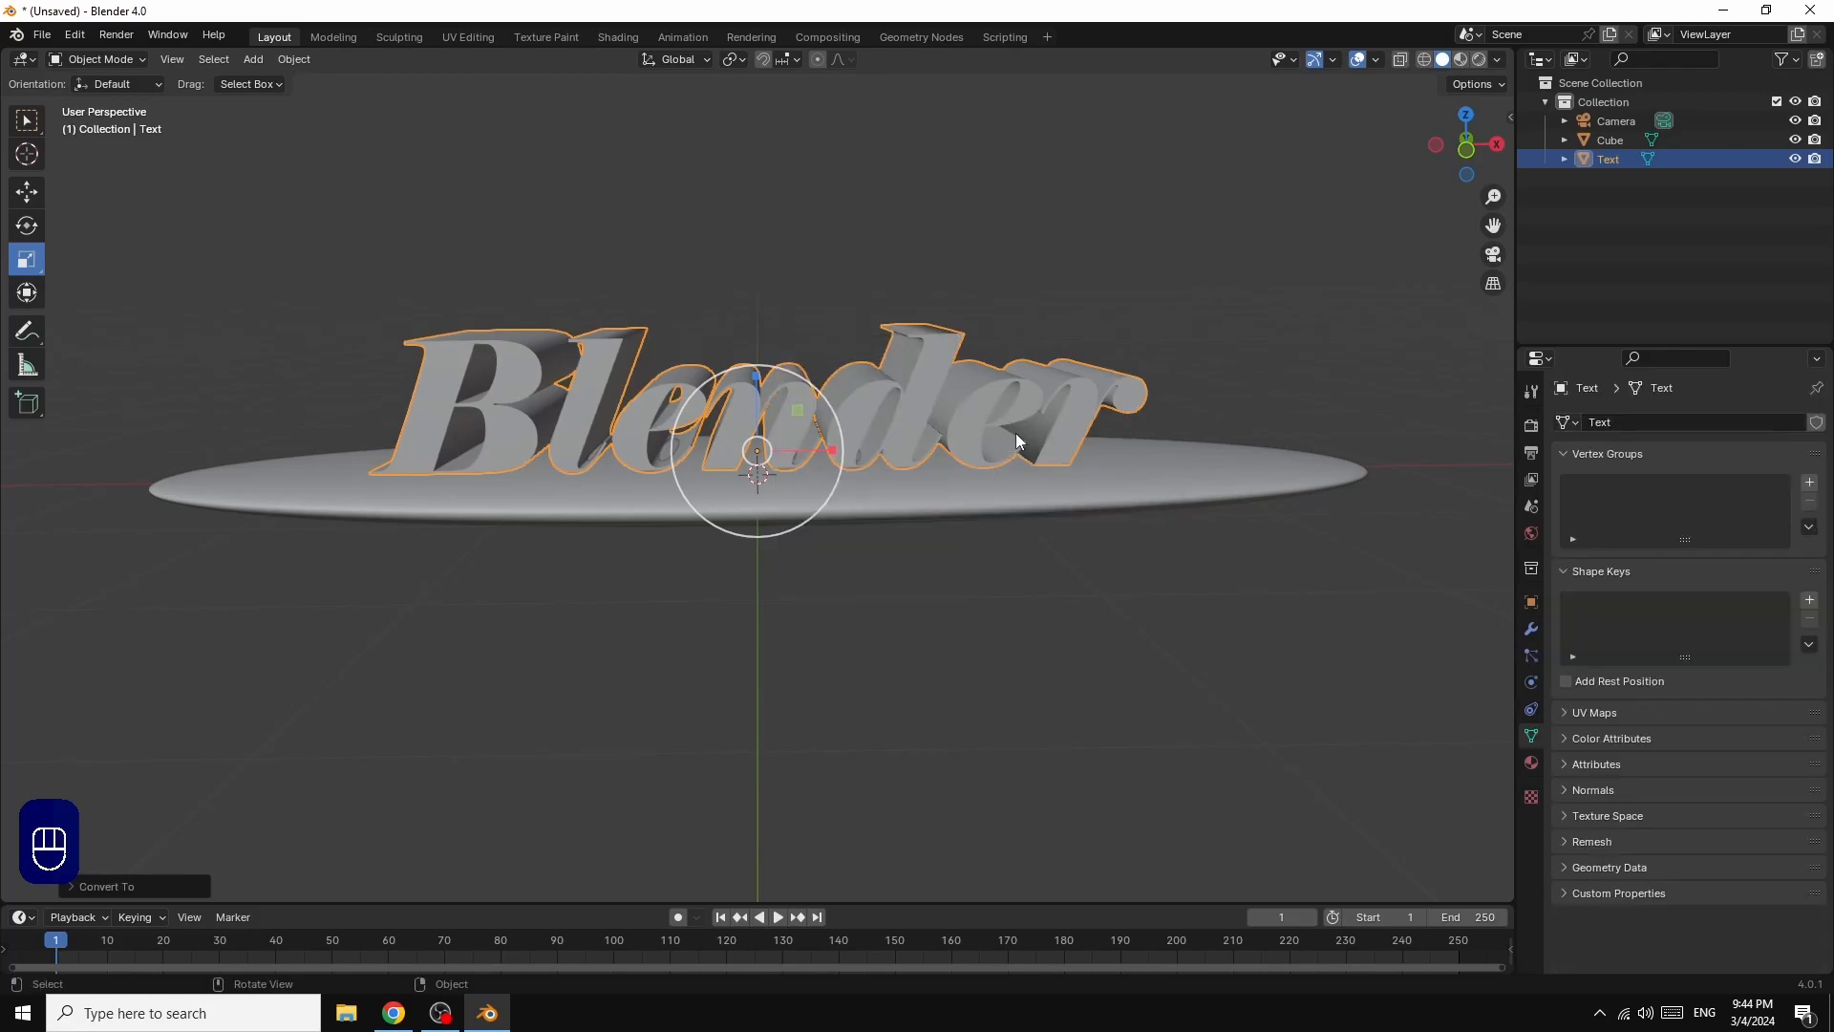
click(1423, 60)
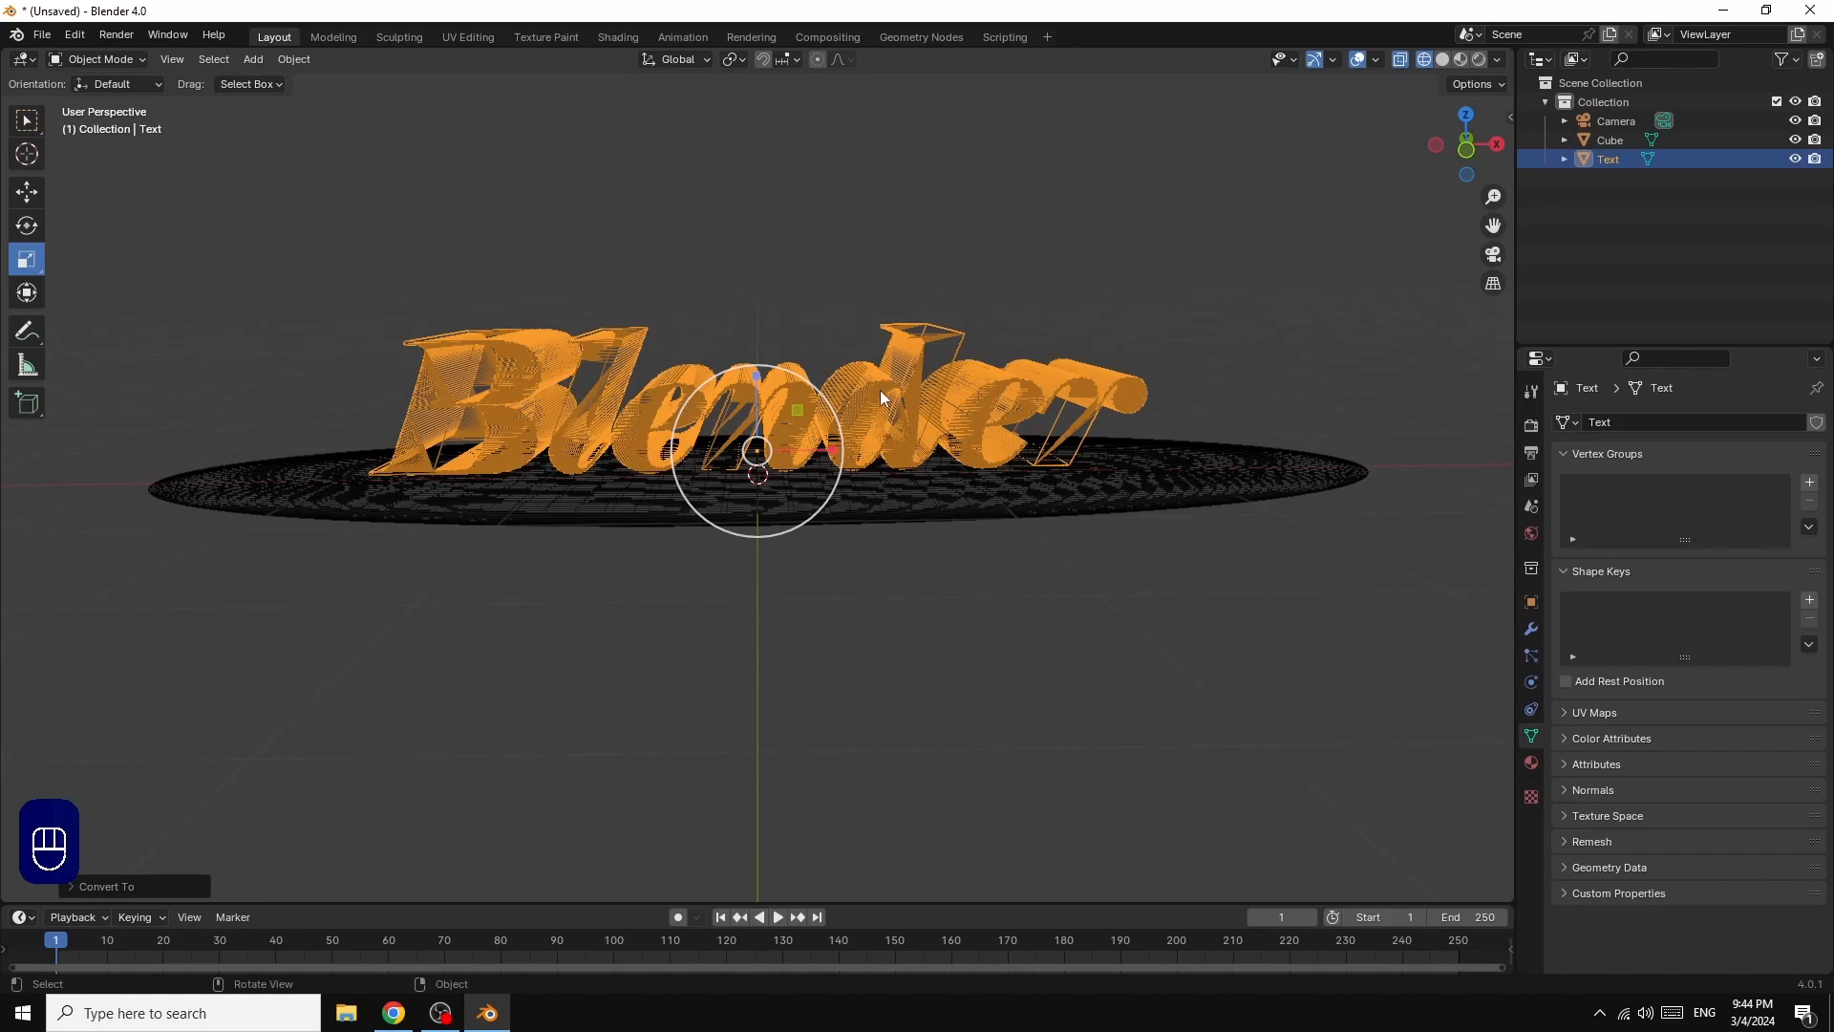
click(1442, 60)
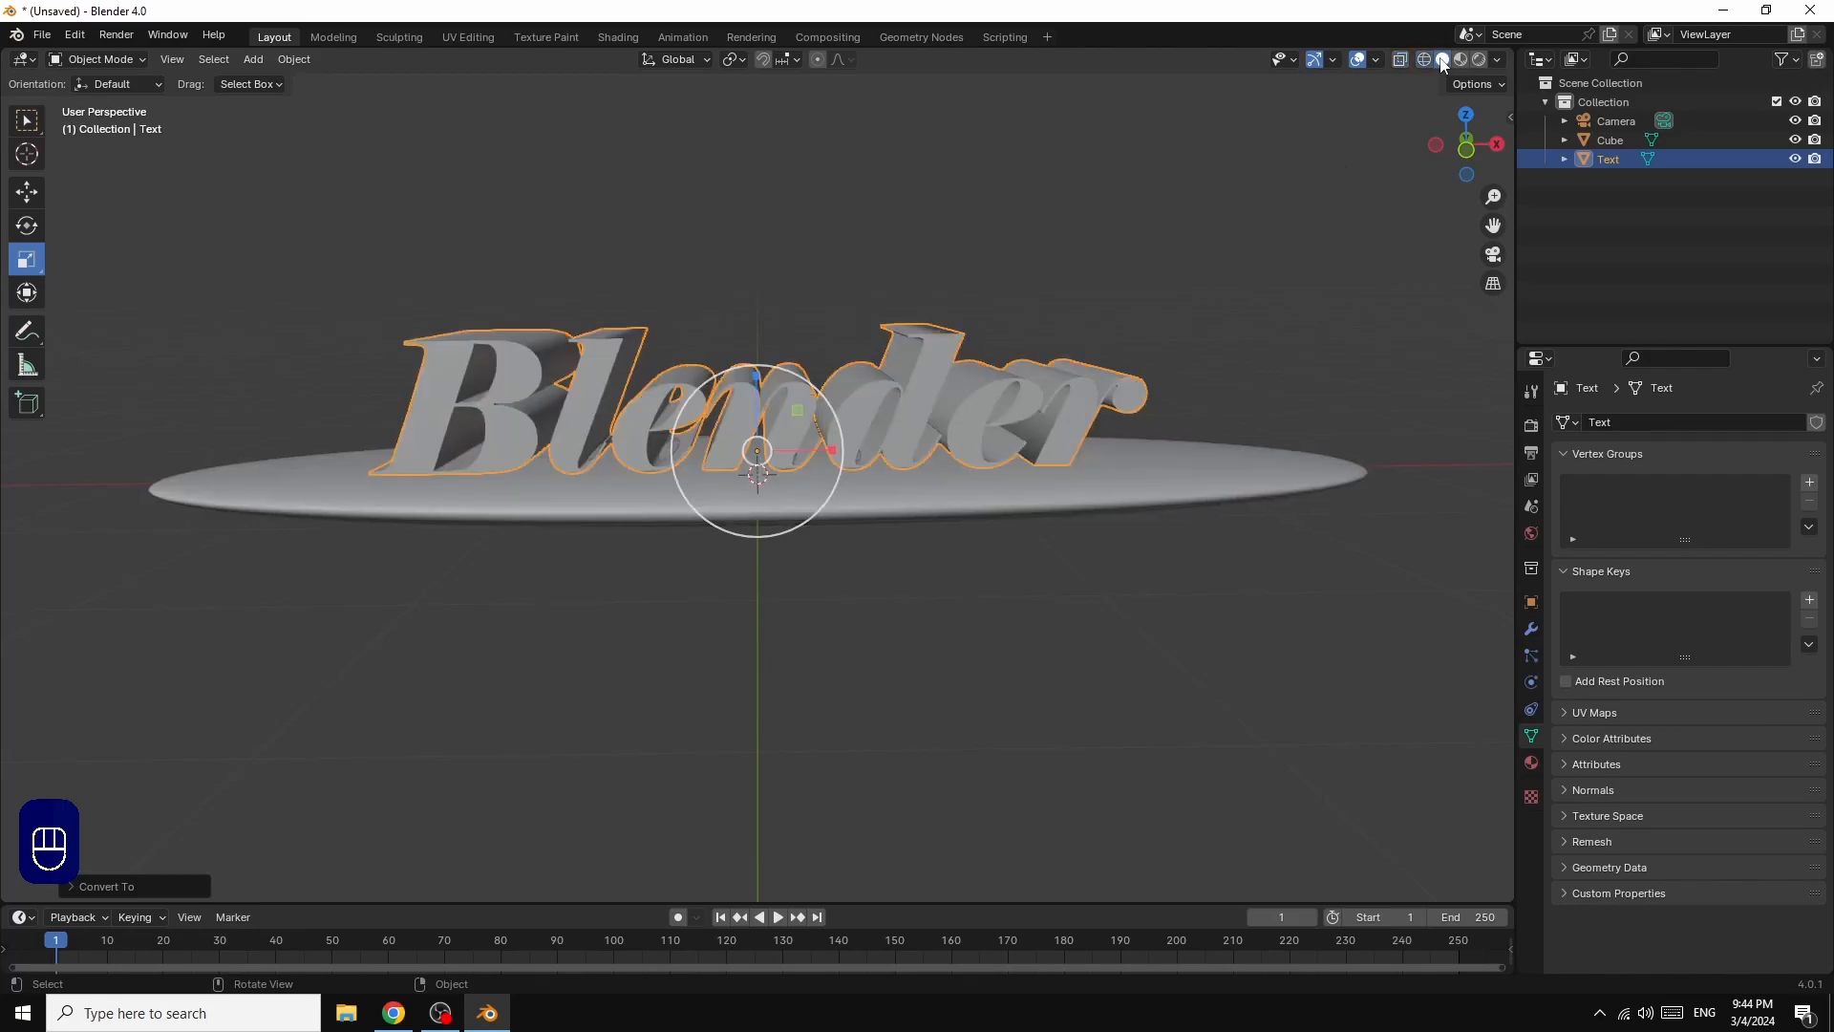
Step: Add a Remesh modifier to the text mesh in Sharp mode with Remove Disconnected turned off
click(1533, 628)
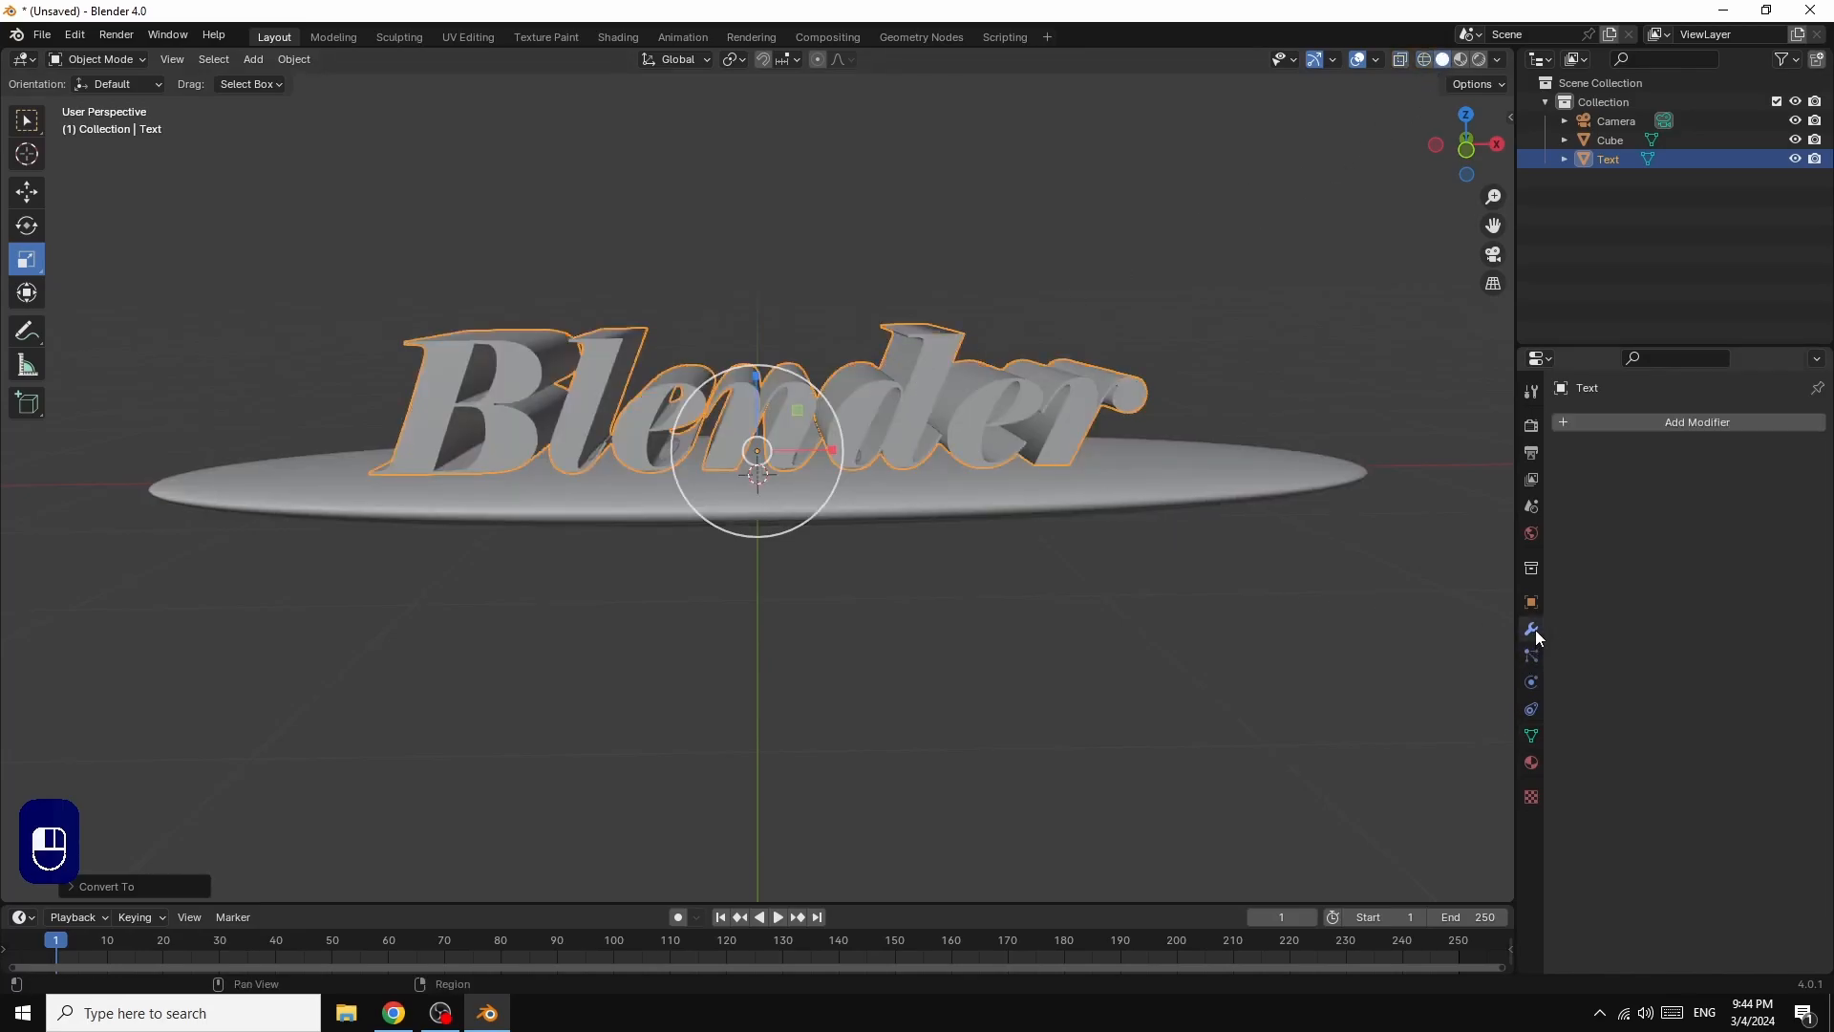
click(1711, 422)
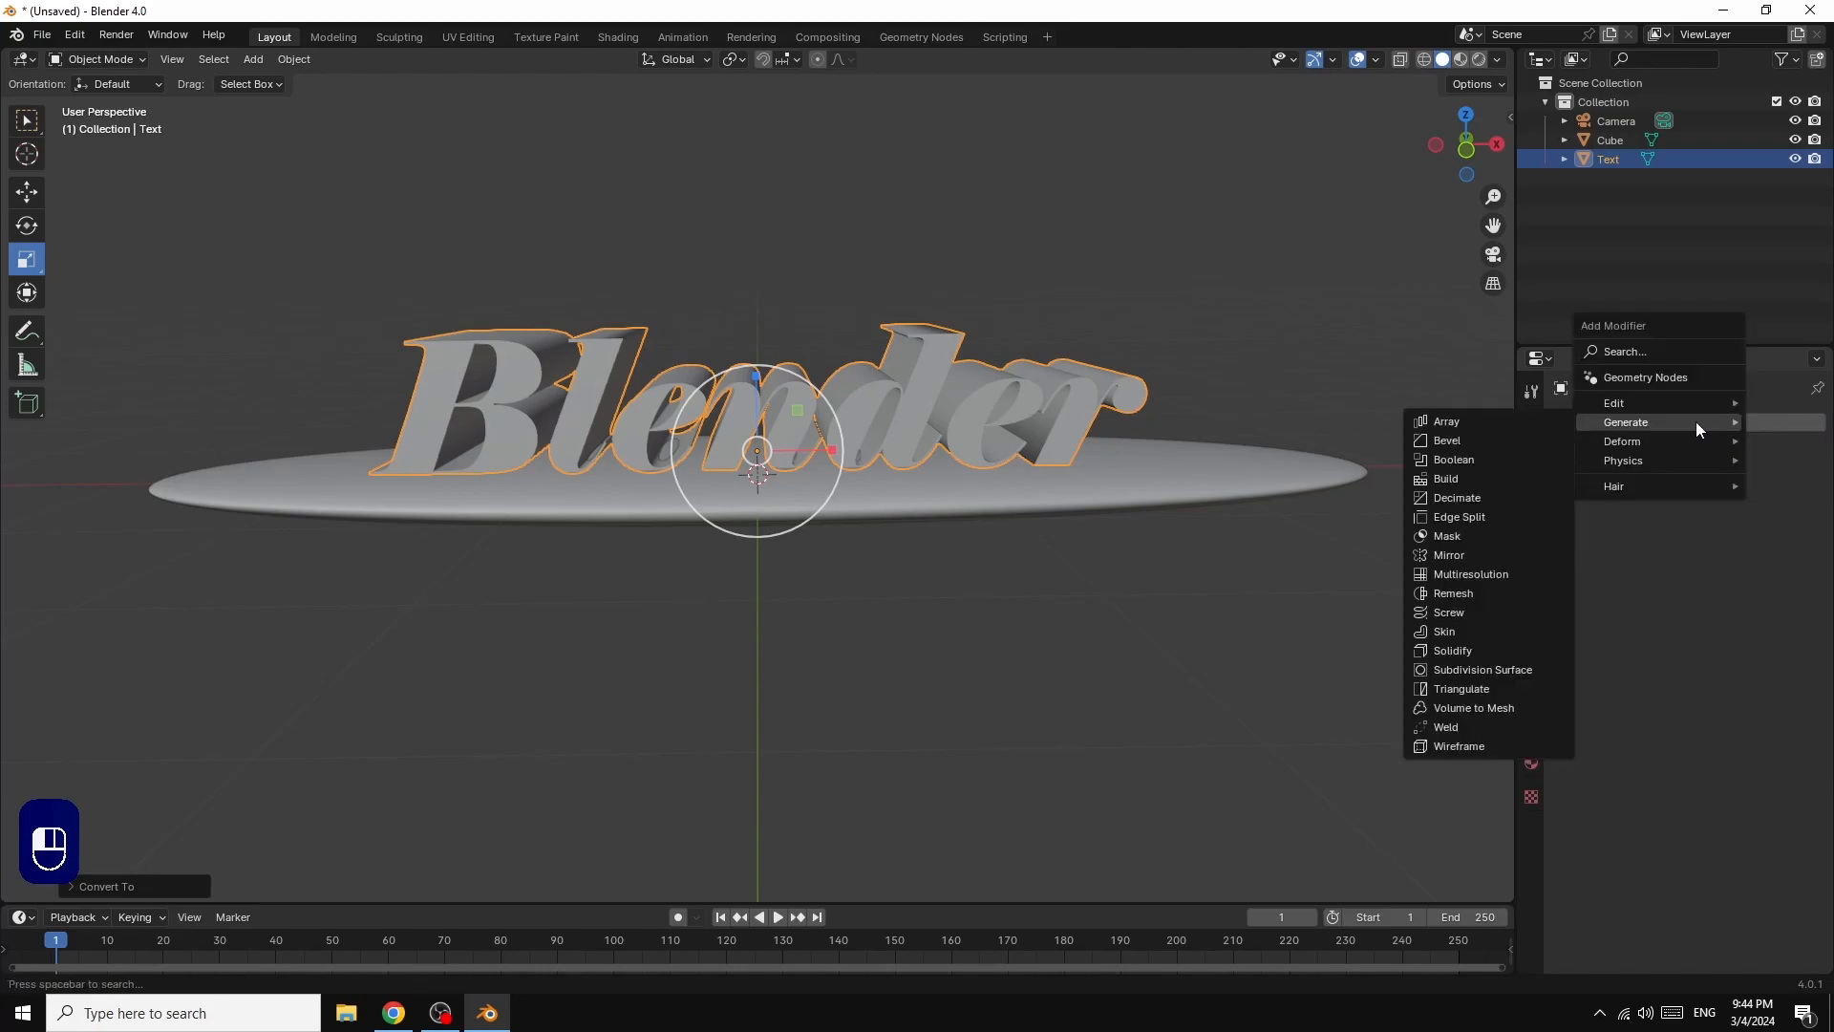
click(1456, 598)
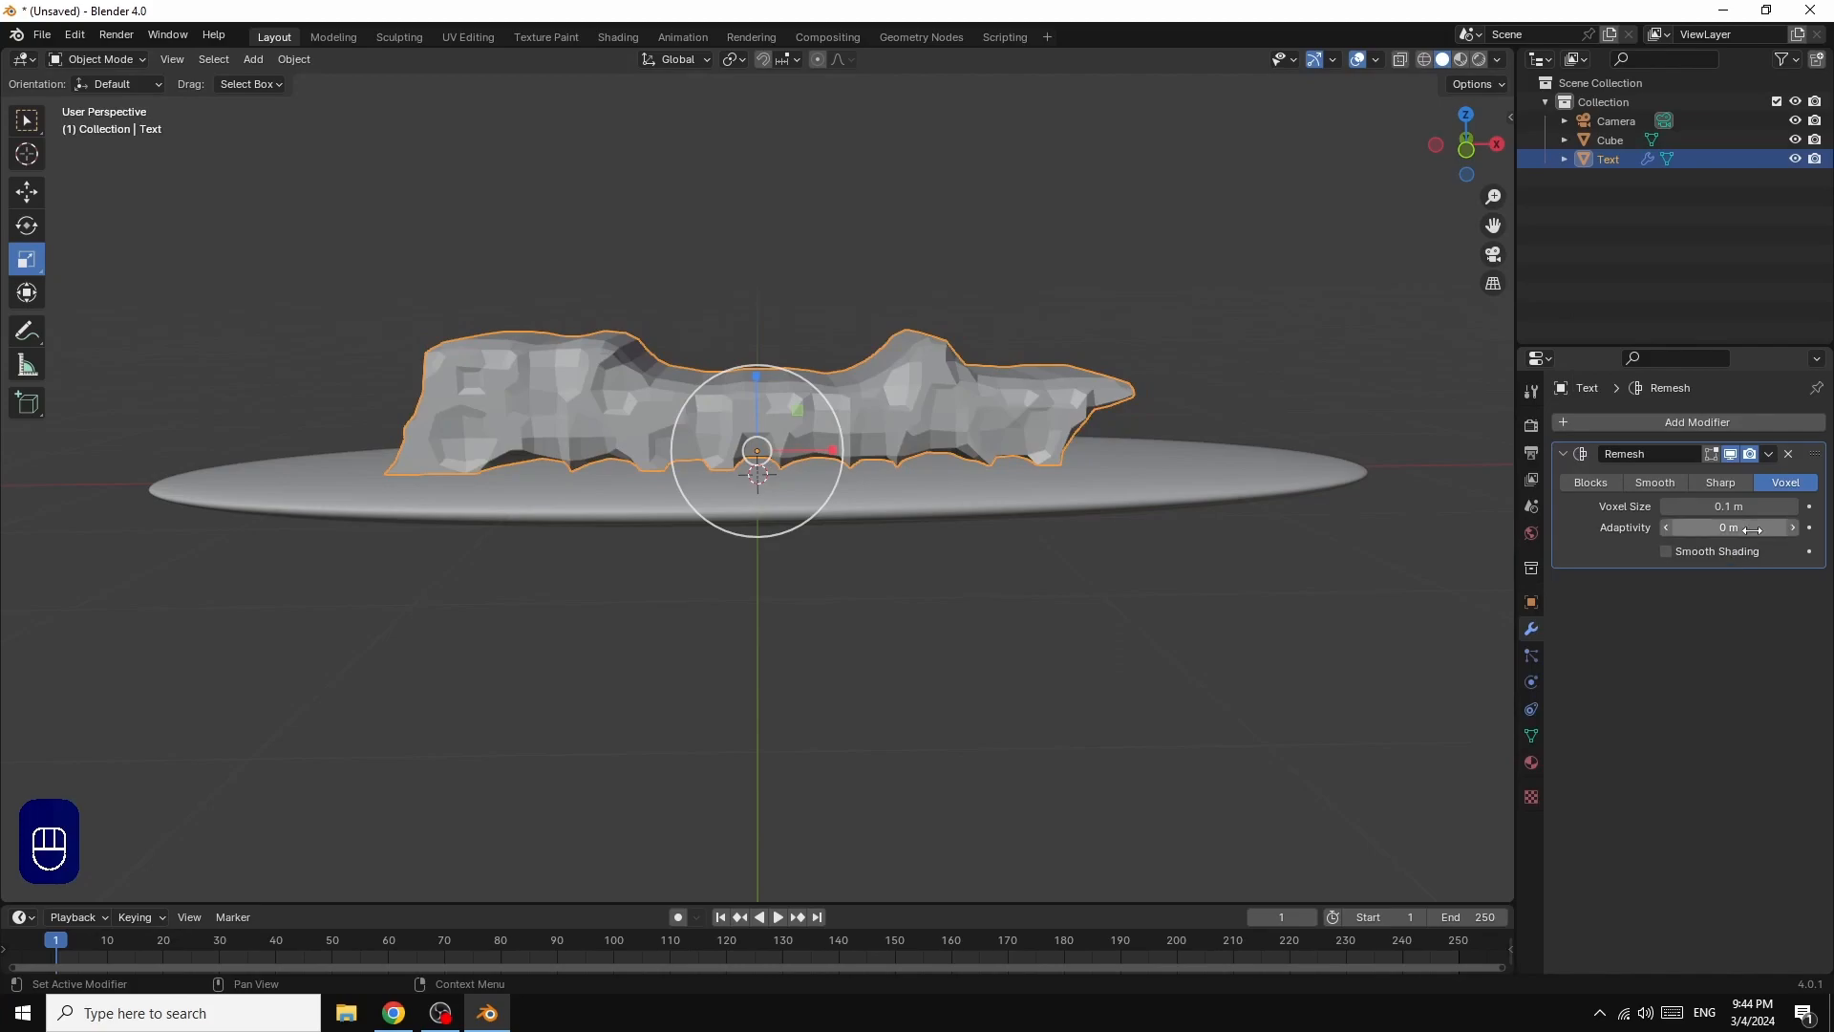
click(1717, 482)
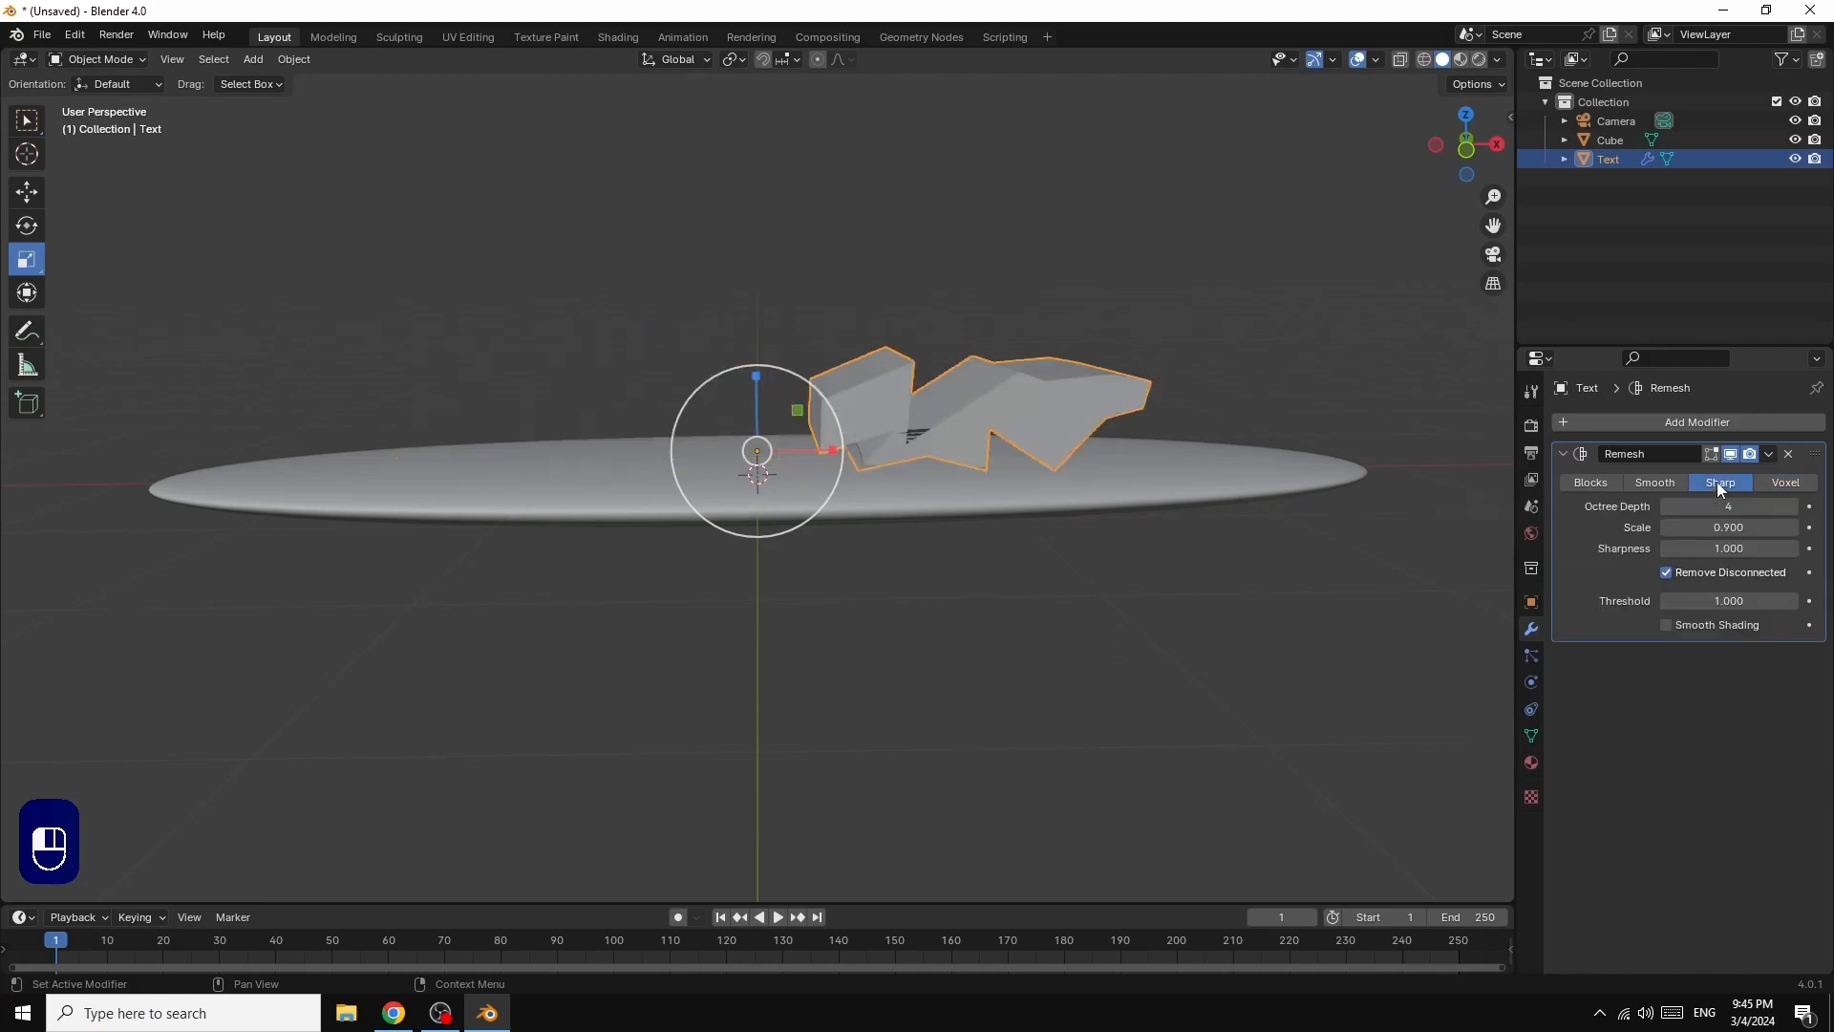
click(1667, 573)
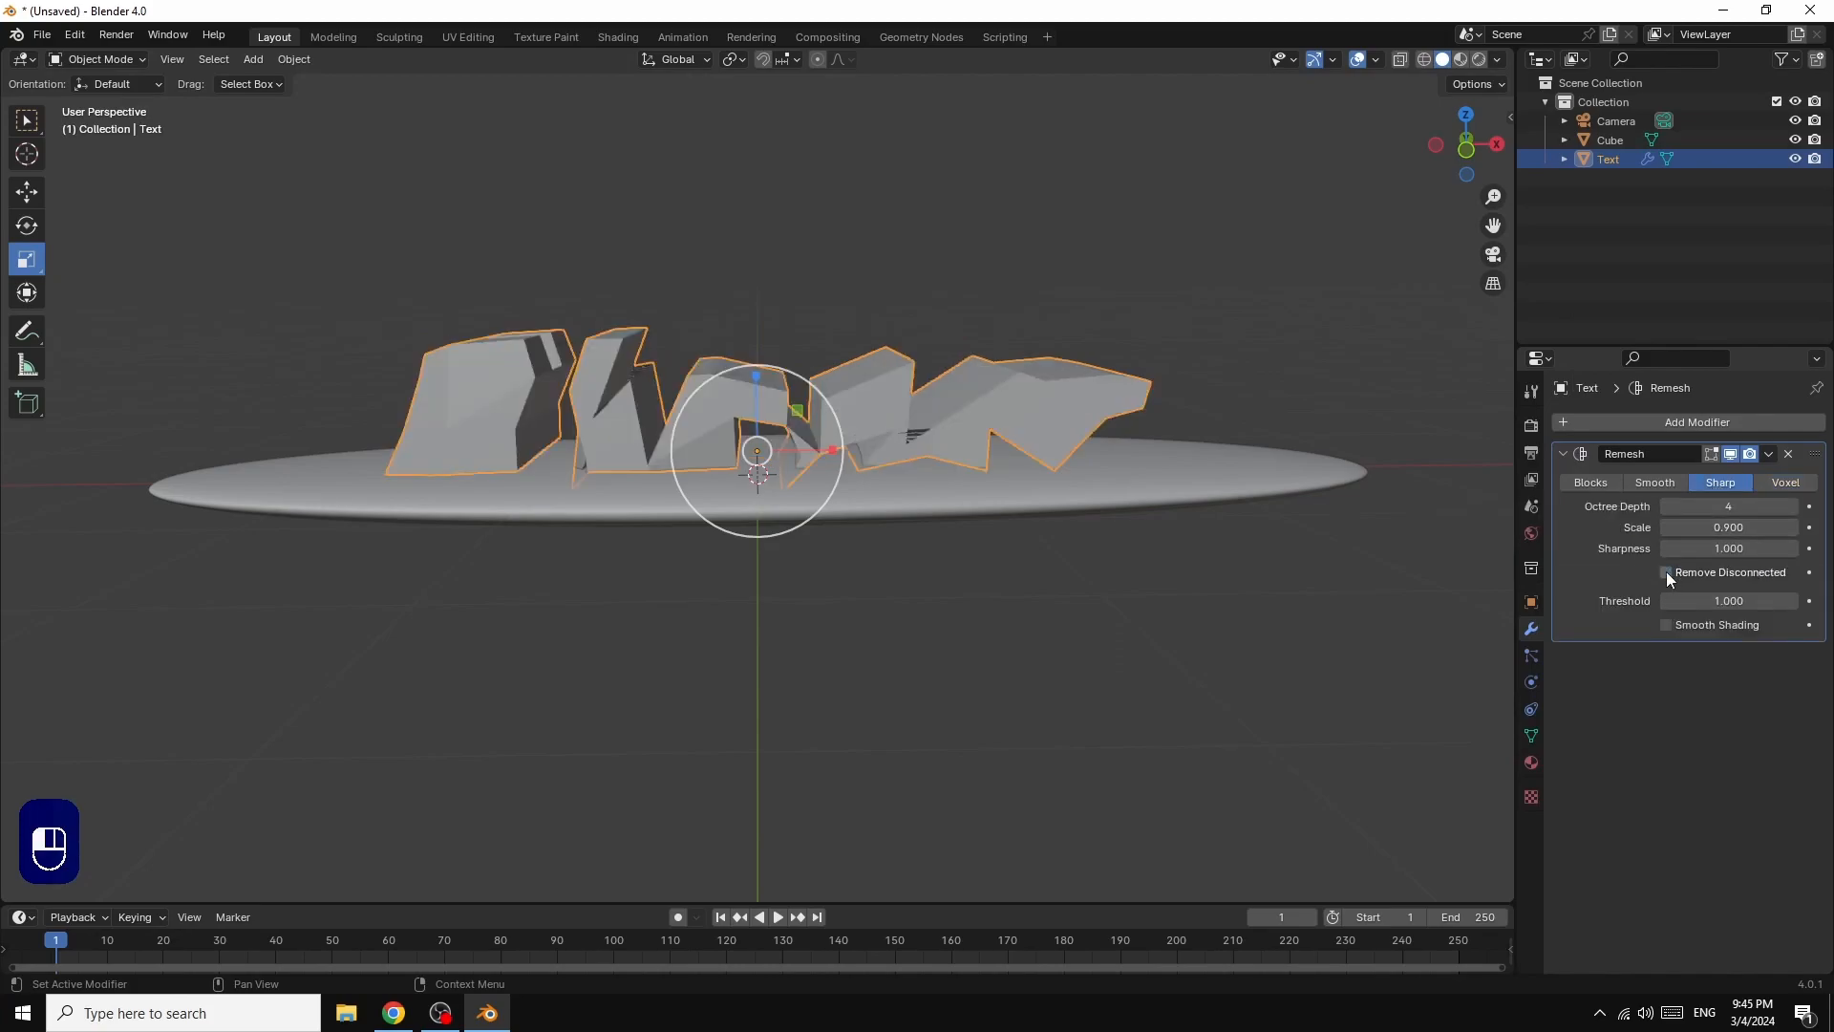
Step: Increase the Remesh modifier's Octree Depth to 9
click(1793, 506)
click(1793, 506)
click(1793, 507)
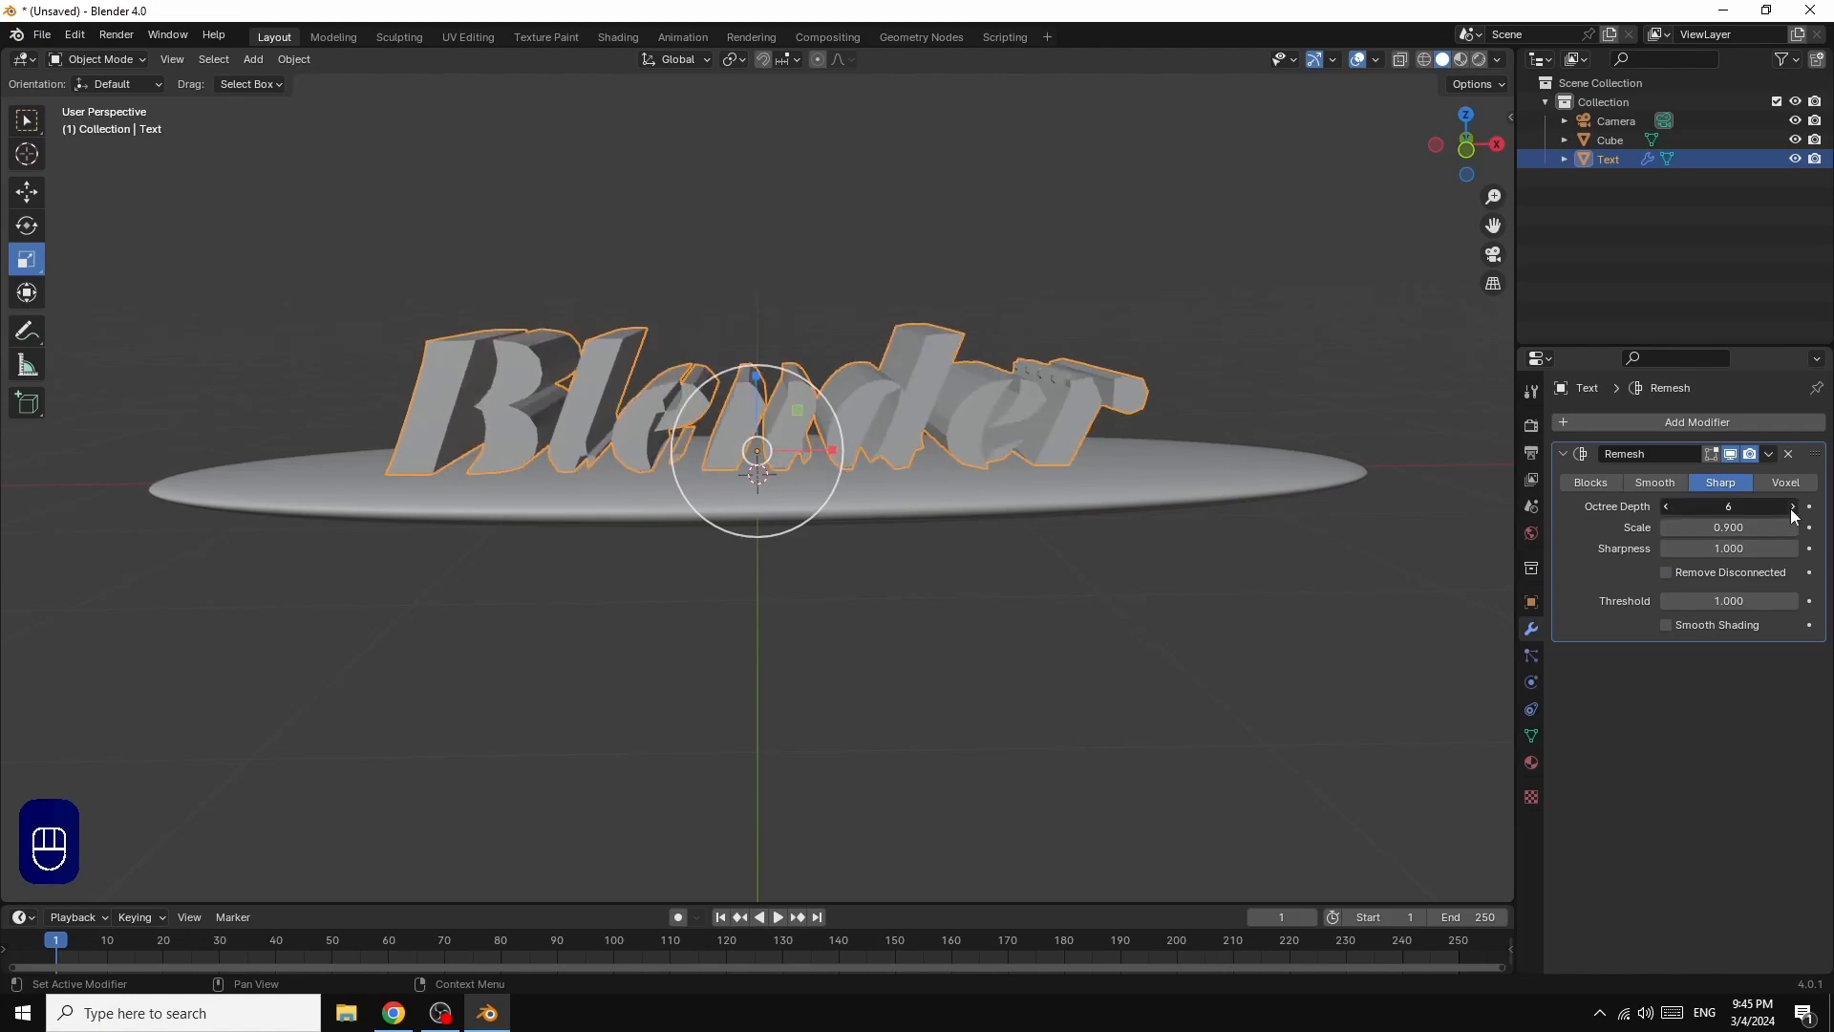
click(1792, 506)
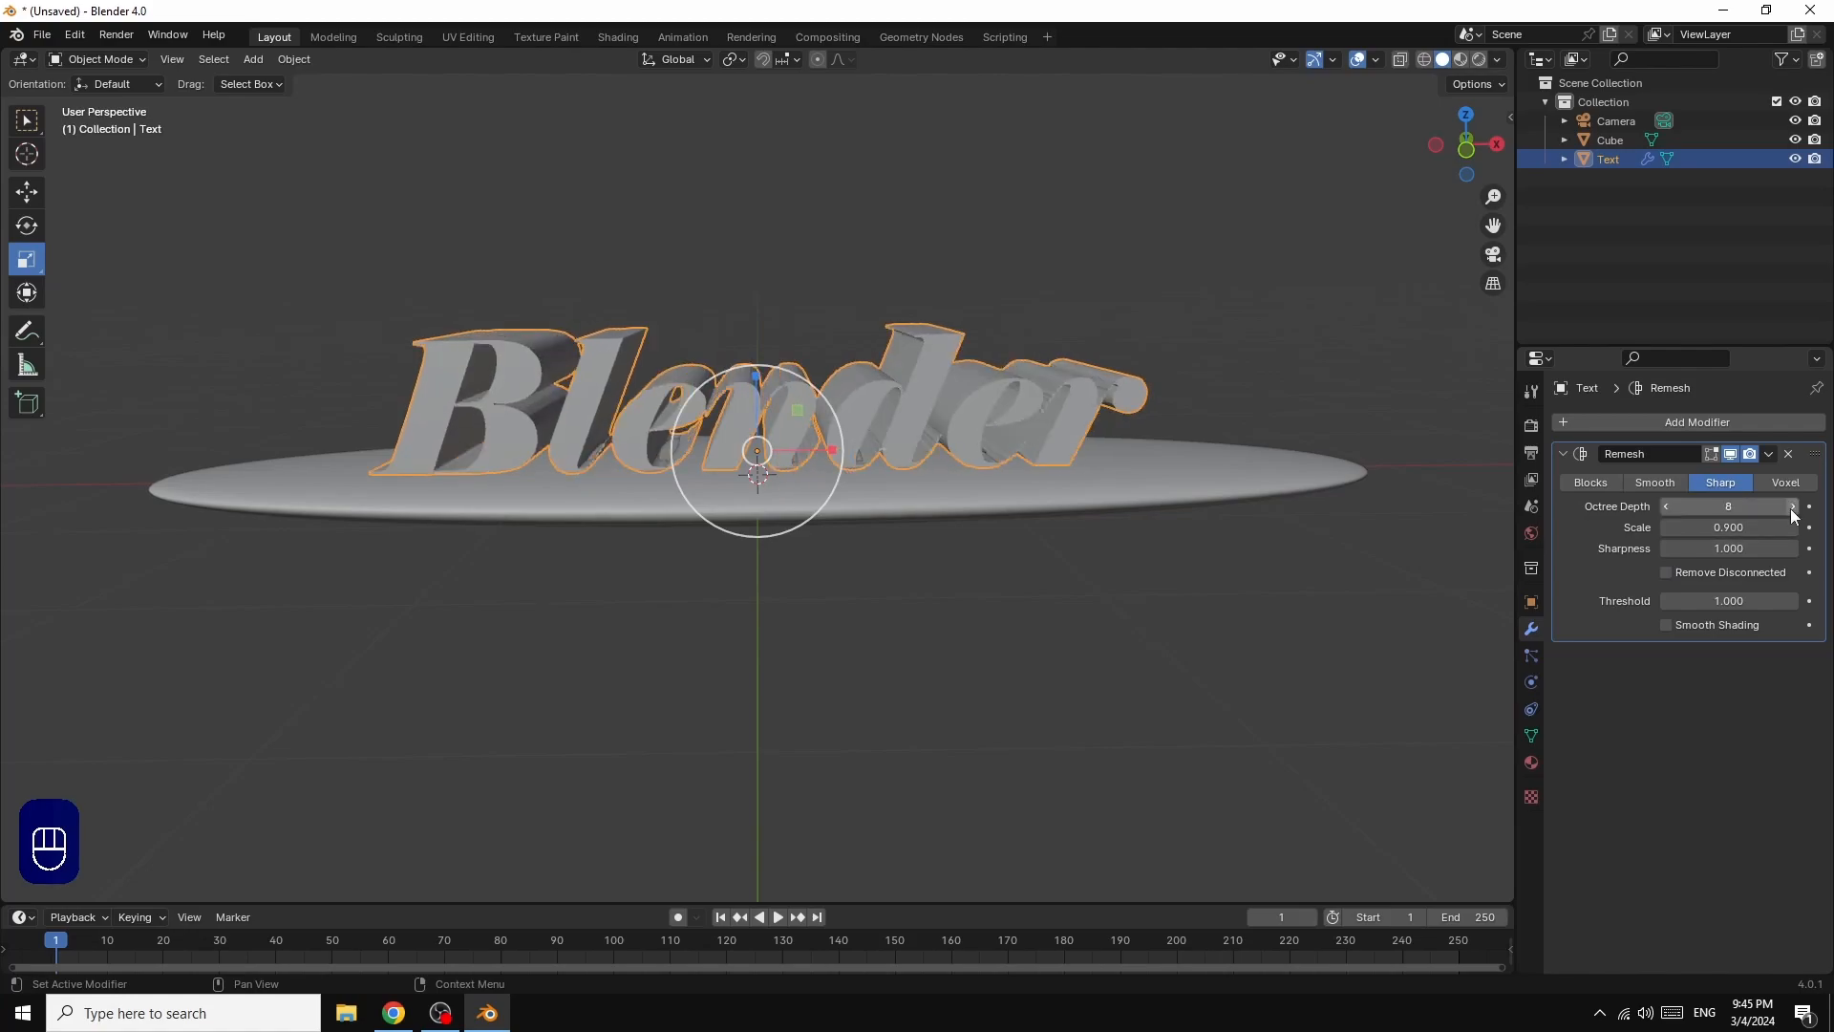
scroll(1297, 474, up, 5)
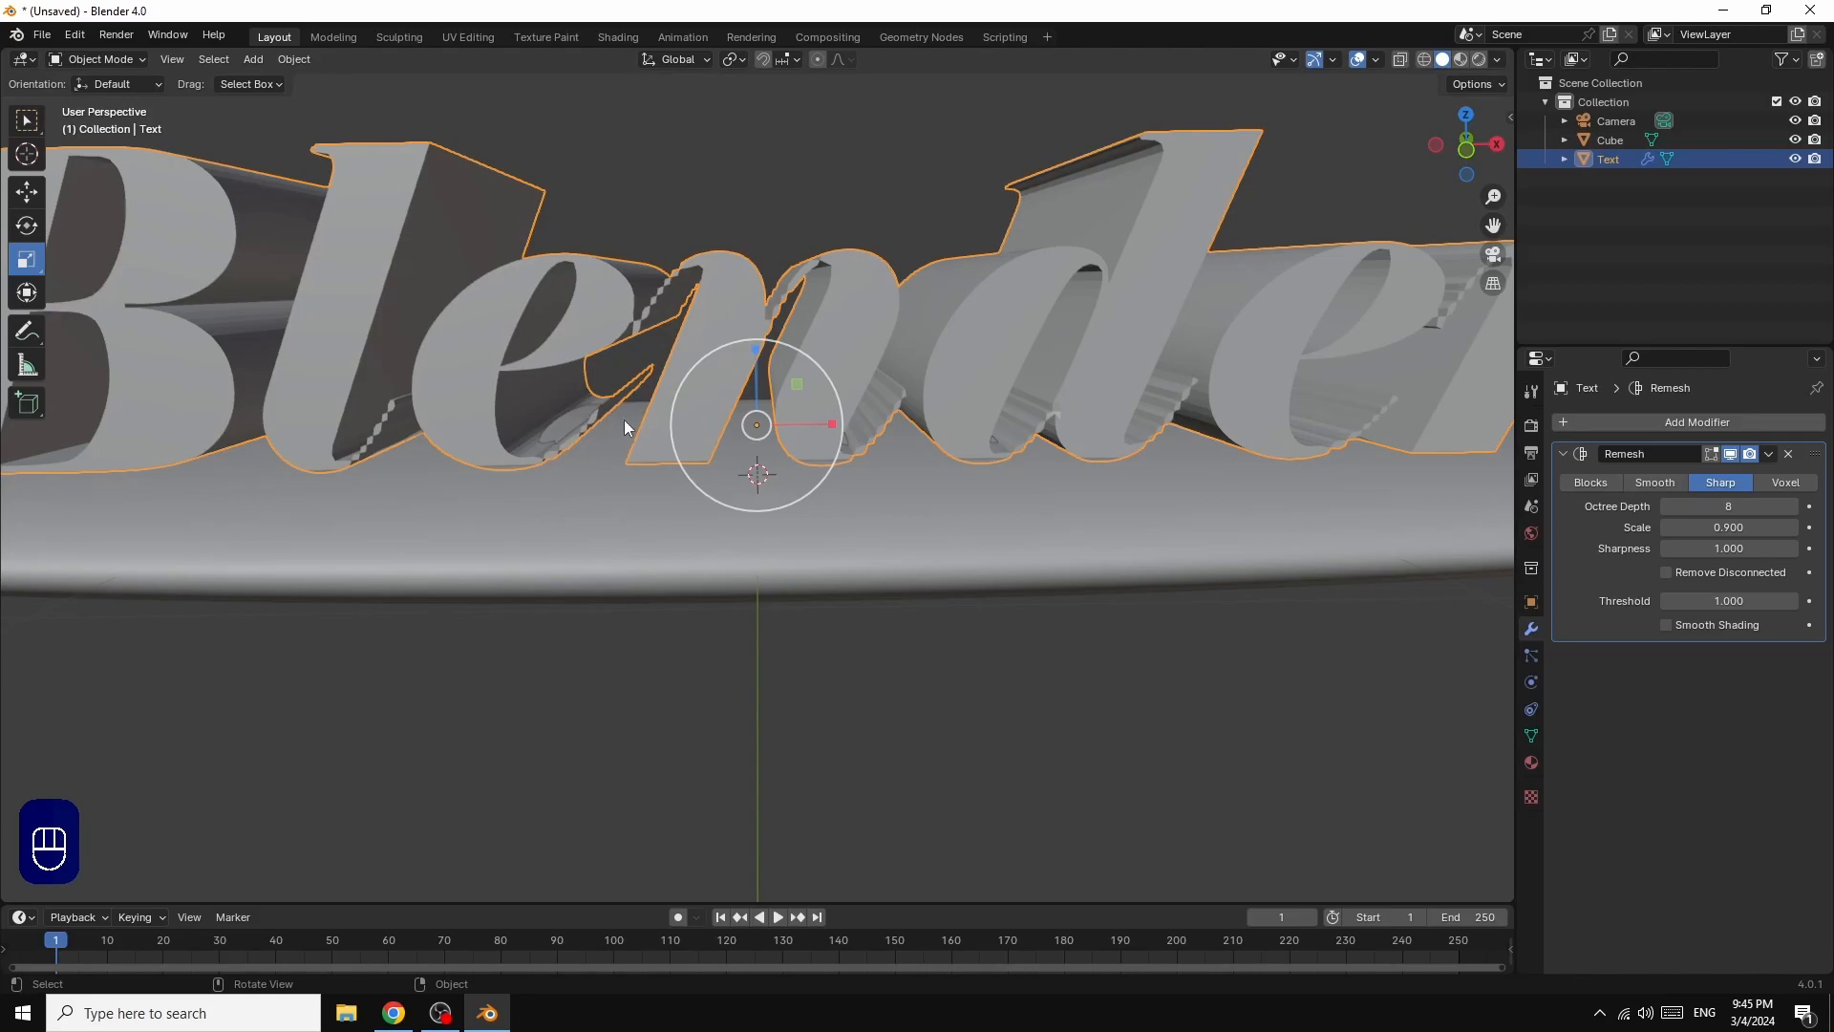
click(1784, 507)
click(1792, 508)
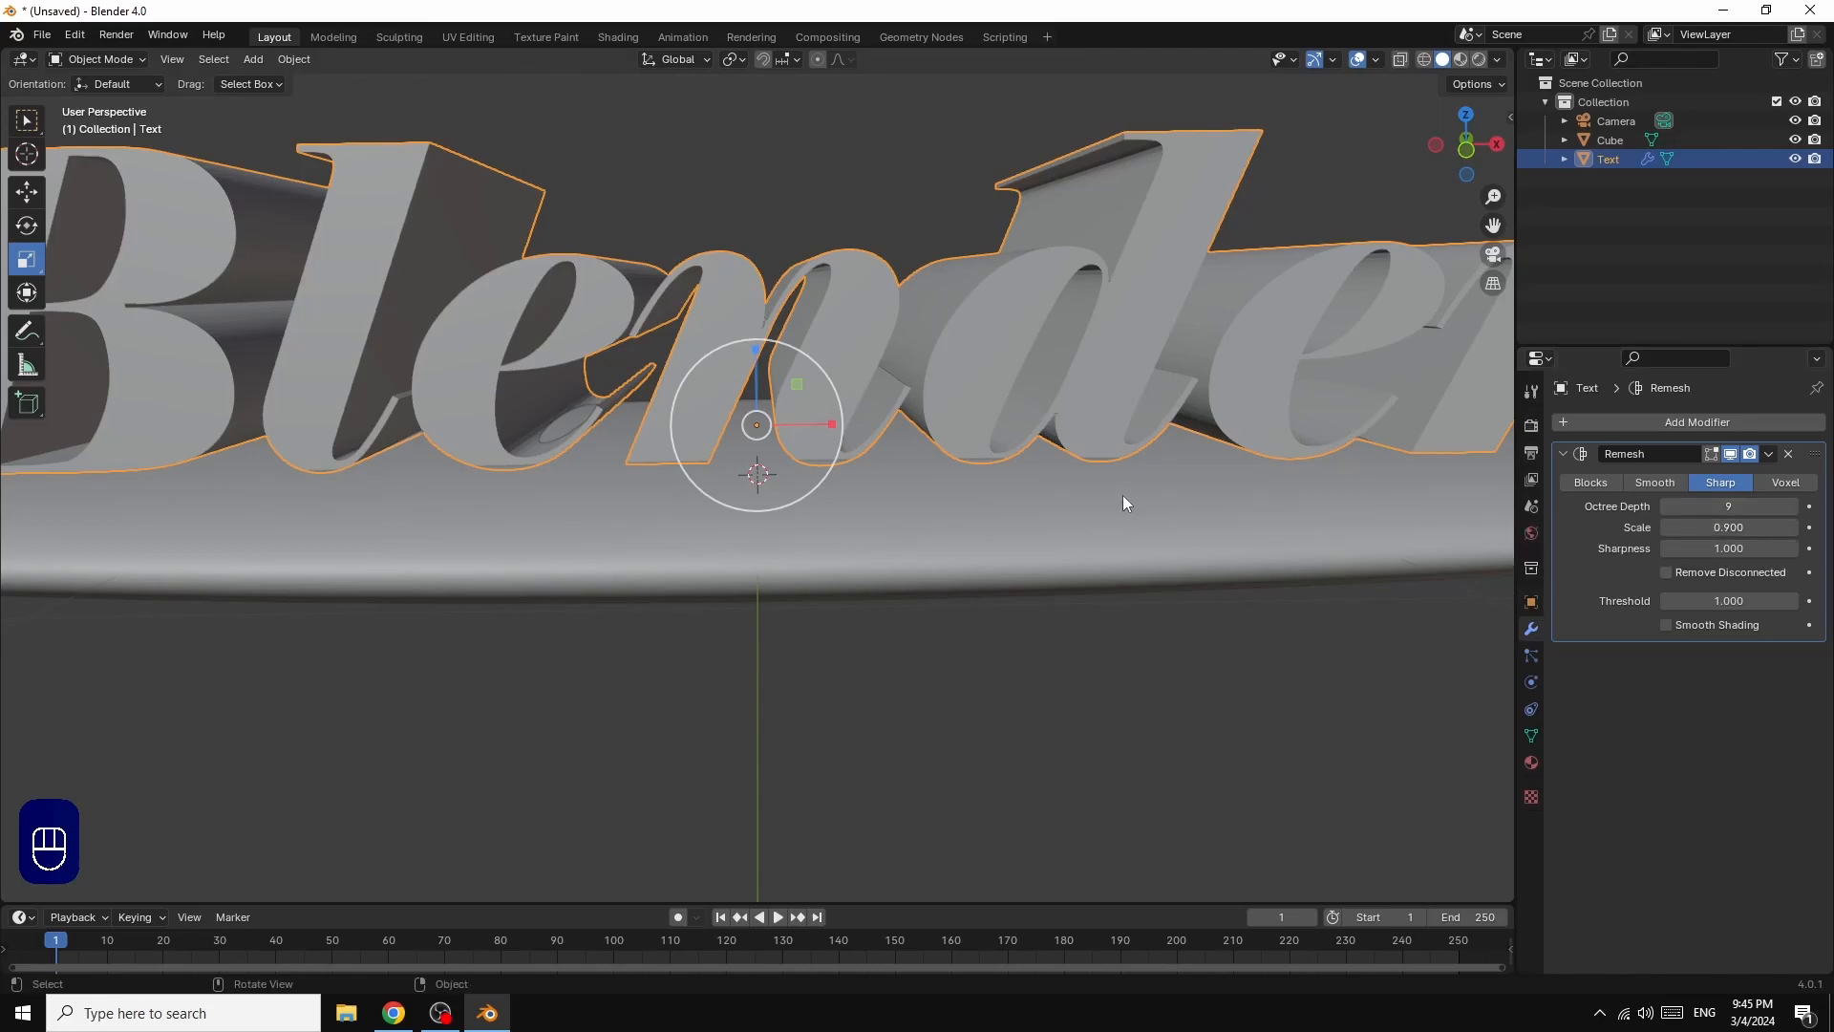
Step: Inspect the remeshed letters up close and apply the Remesh modifier to the text
scroll(1198, 409, down, 5)
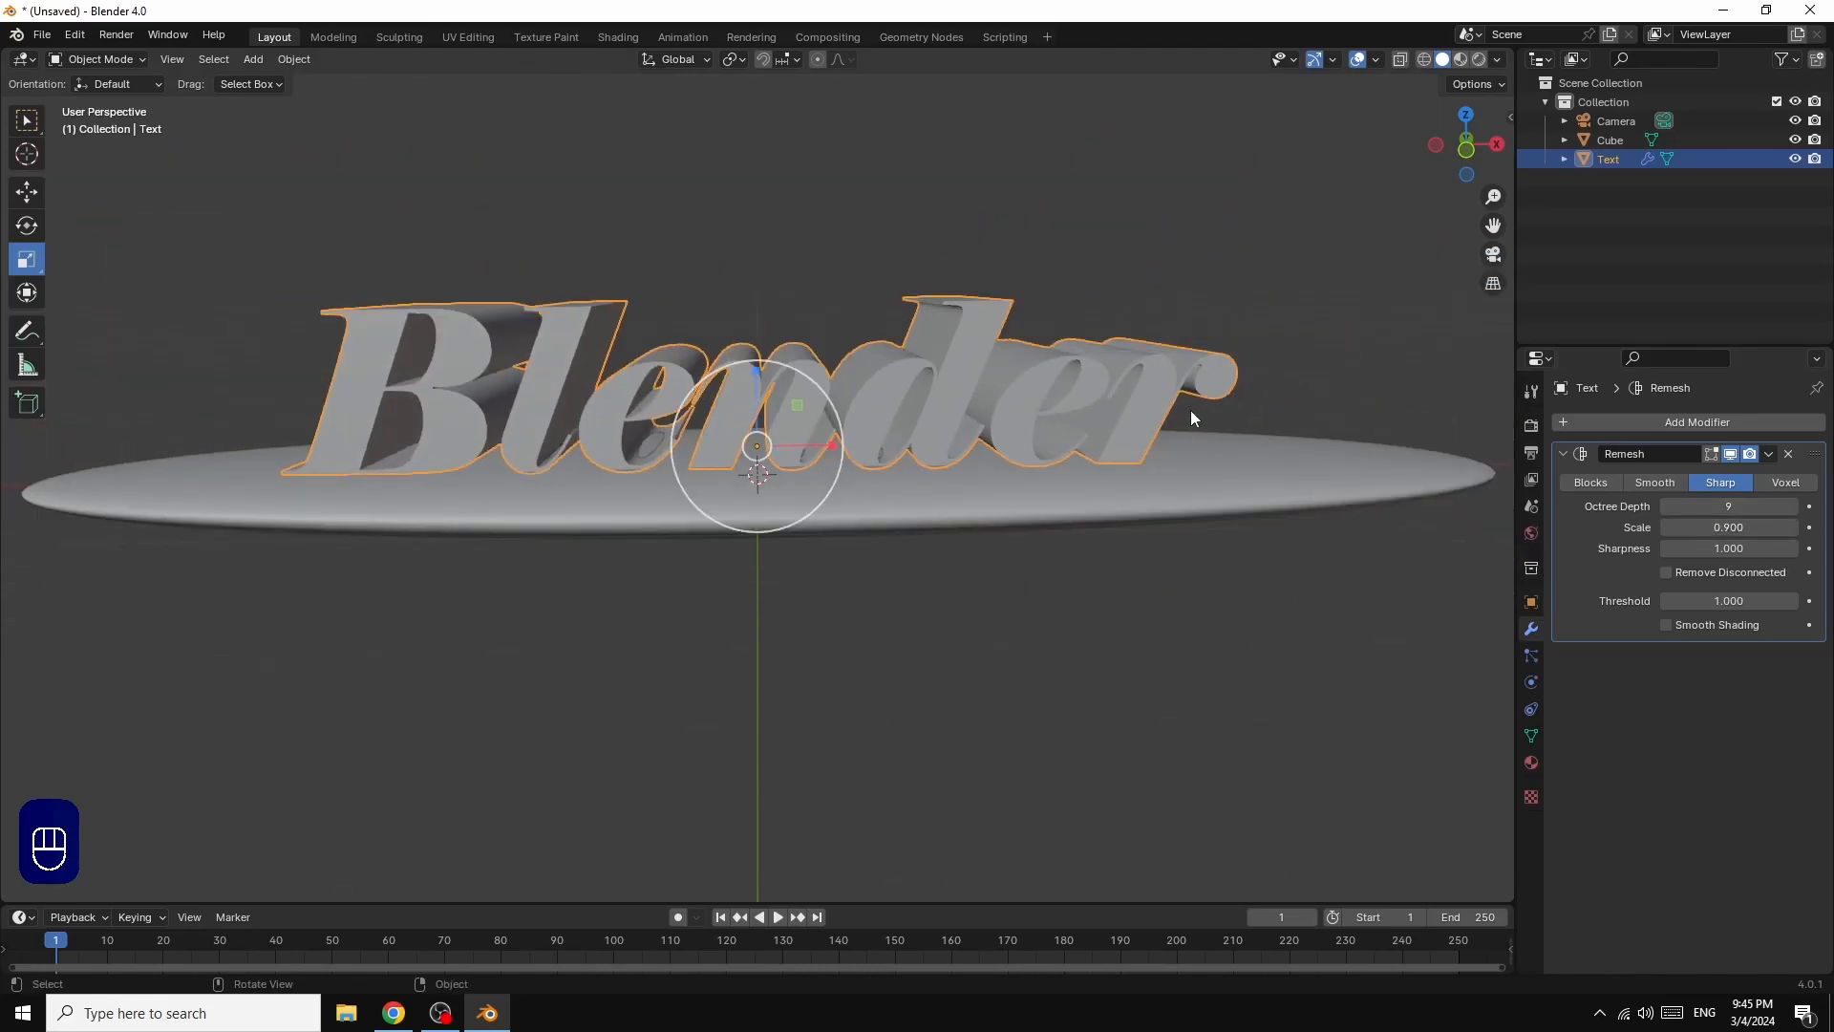
scroll(1190, 410, up, 2)
scroll(1122, 440, down, 3)
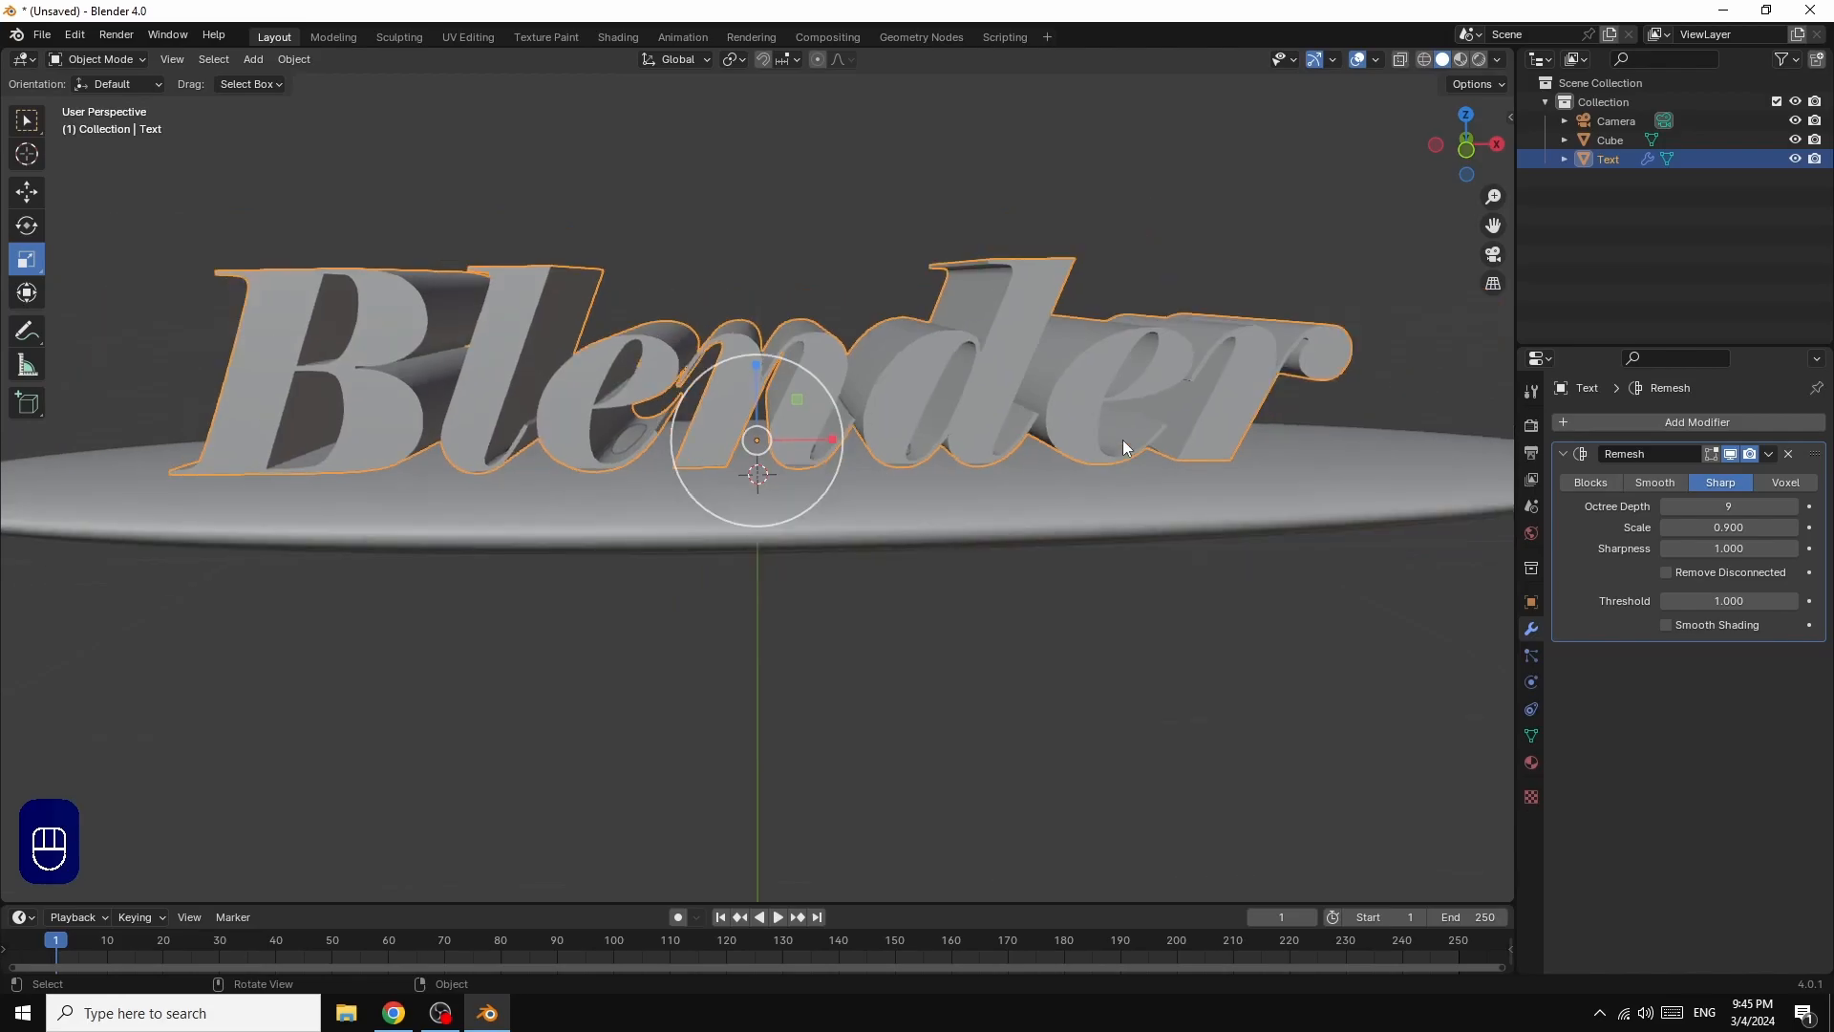
click(1768, 453)
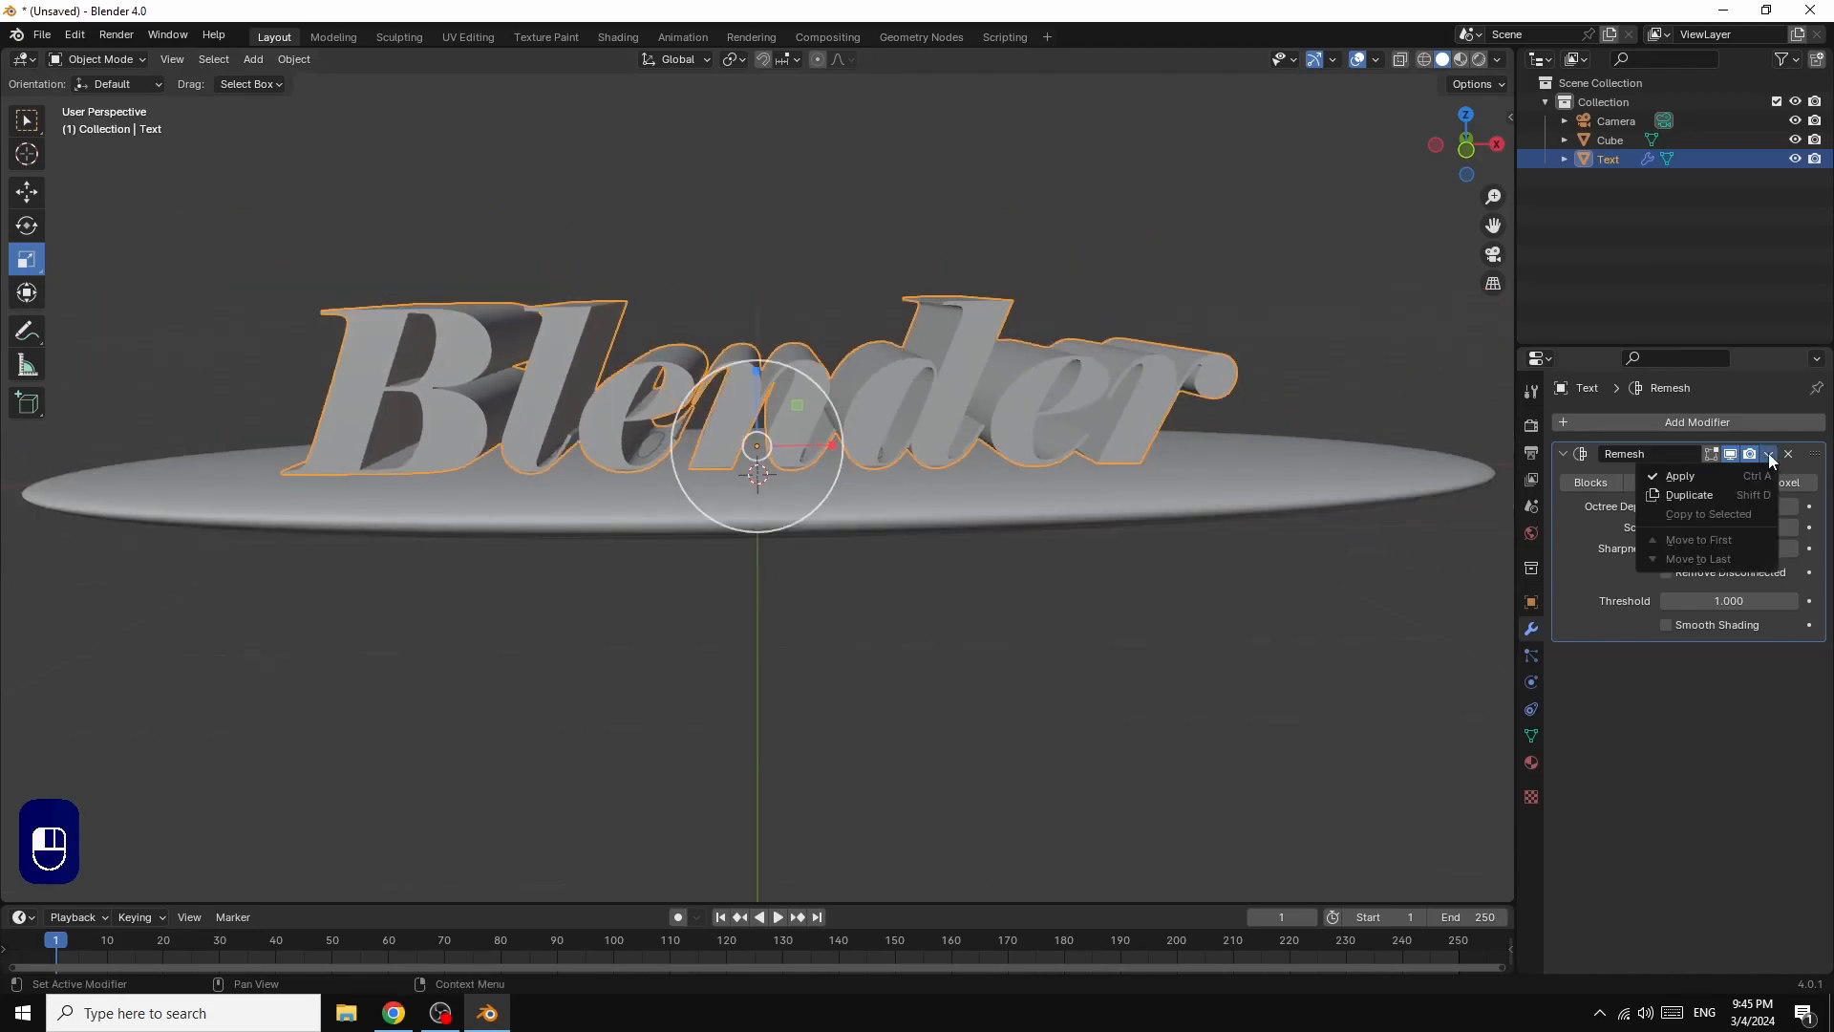
click(1691, 478)
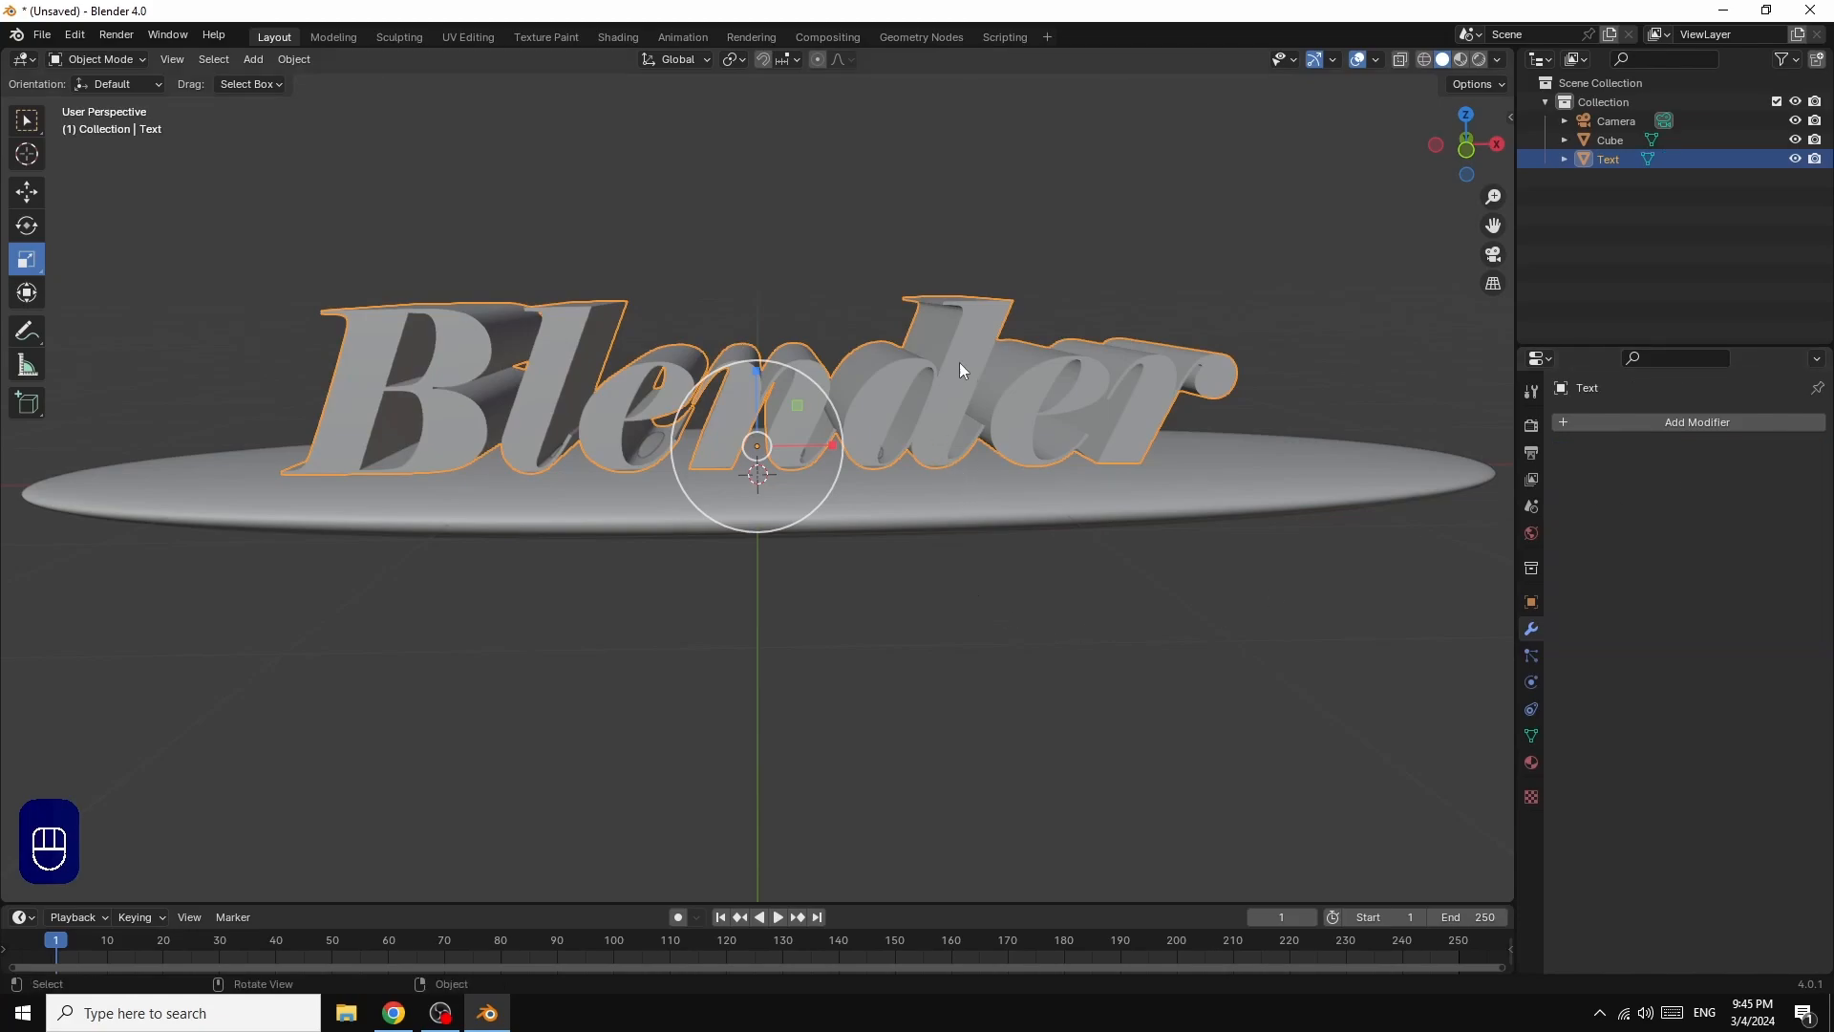
Step: Shade the text mesh smooth with Auto Smooth enabled at a 30° angle
right_click(902, 363)
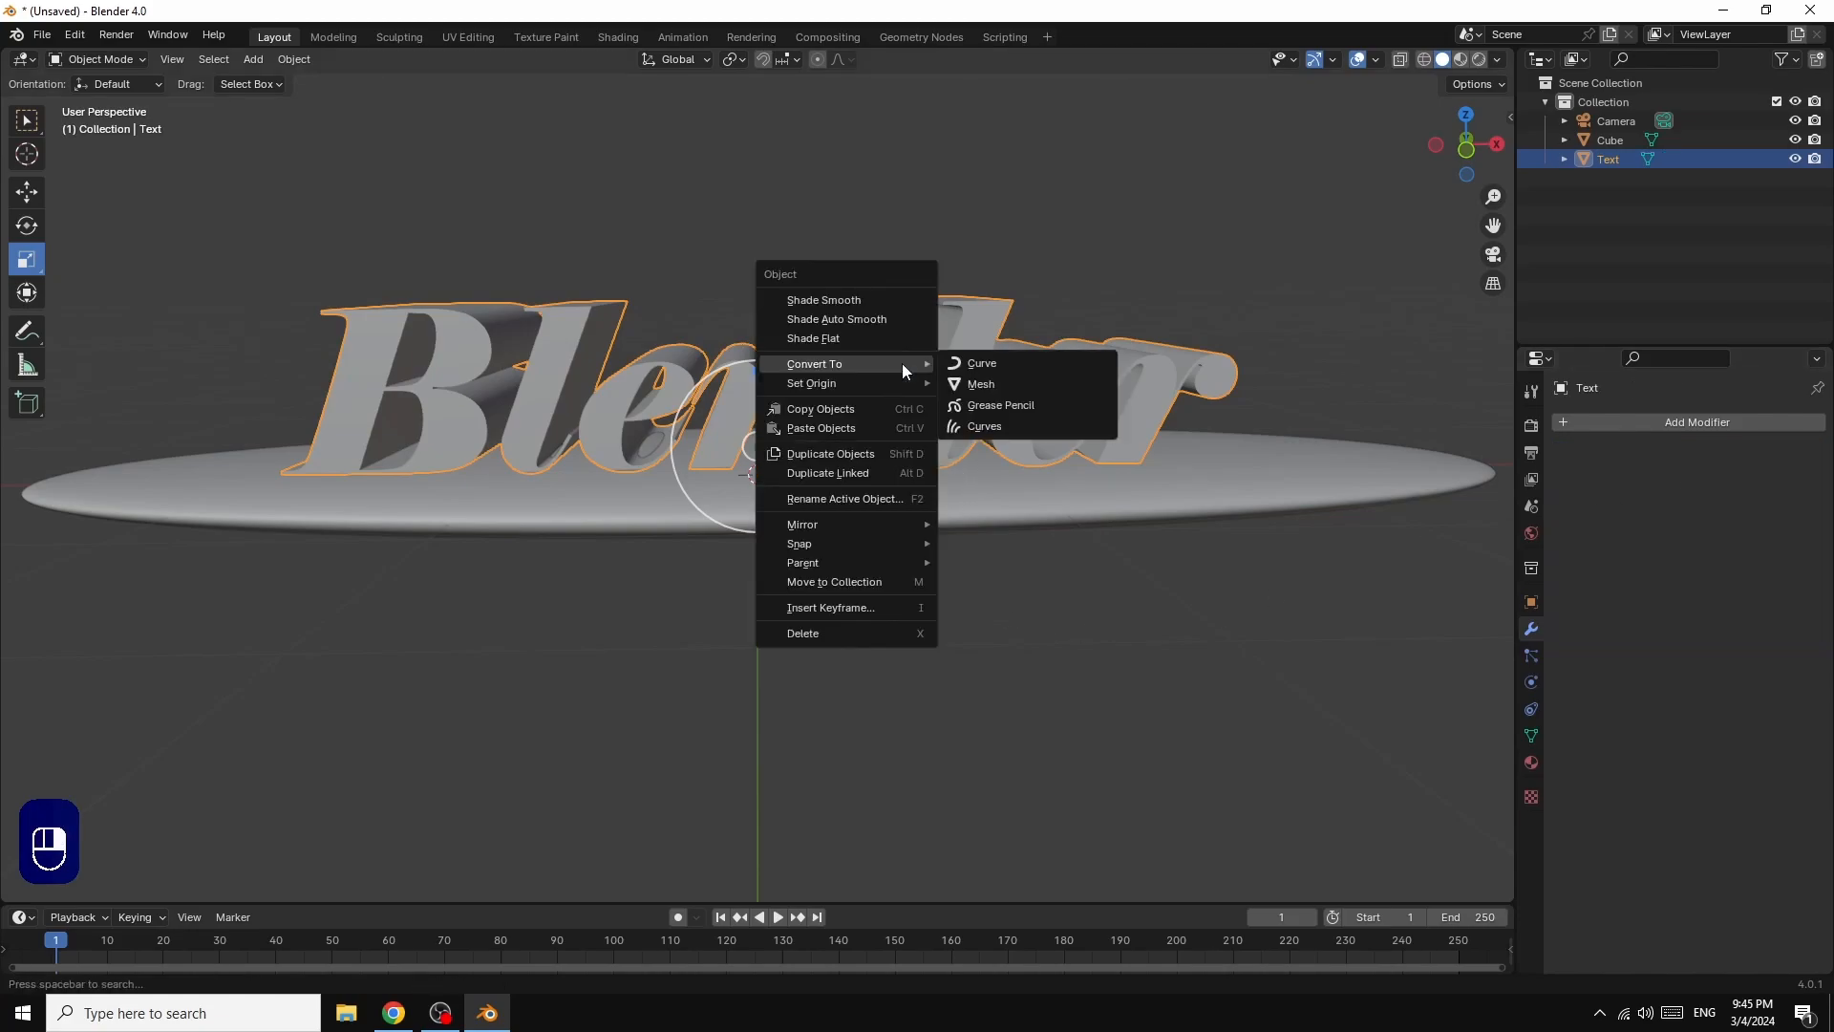
click(869, 302)
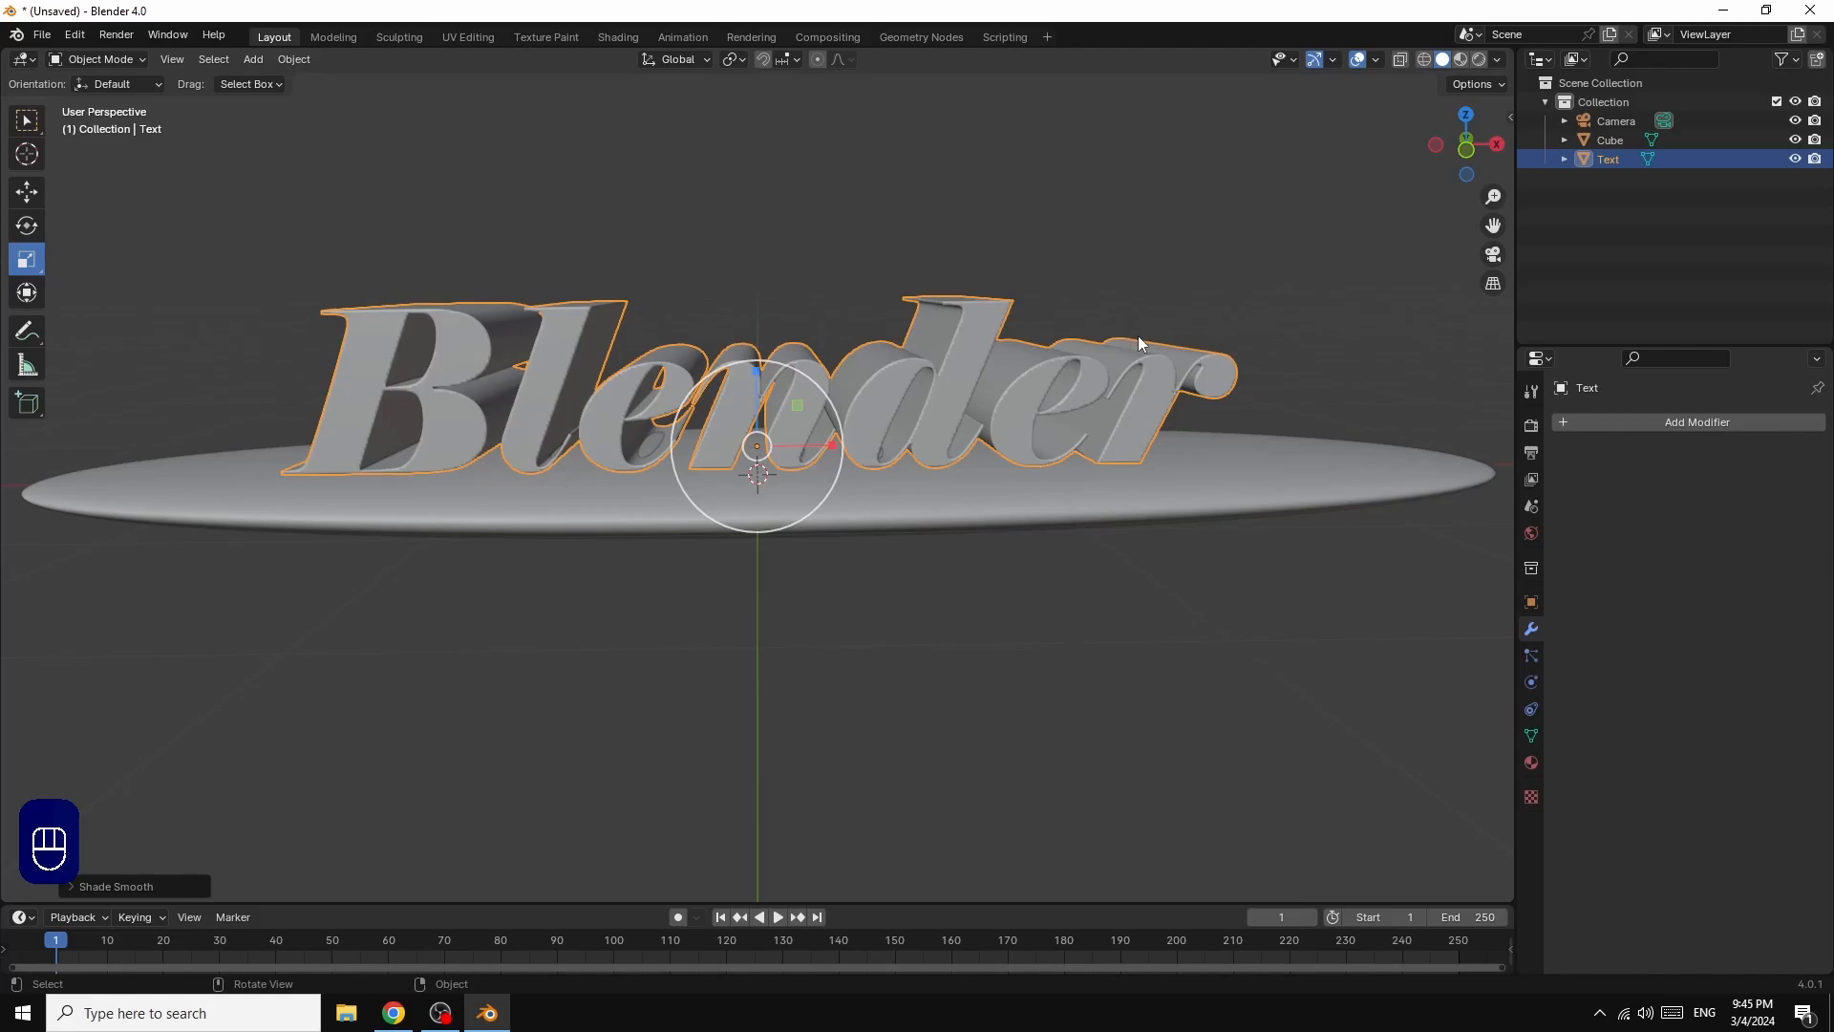
scroll(1243, 382, up, 3)
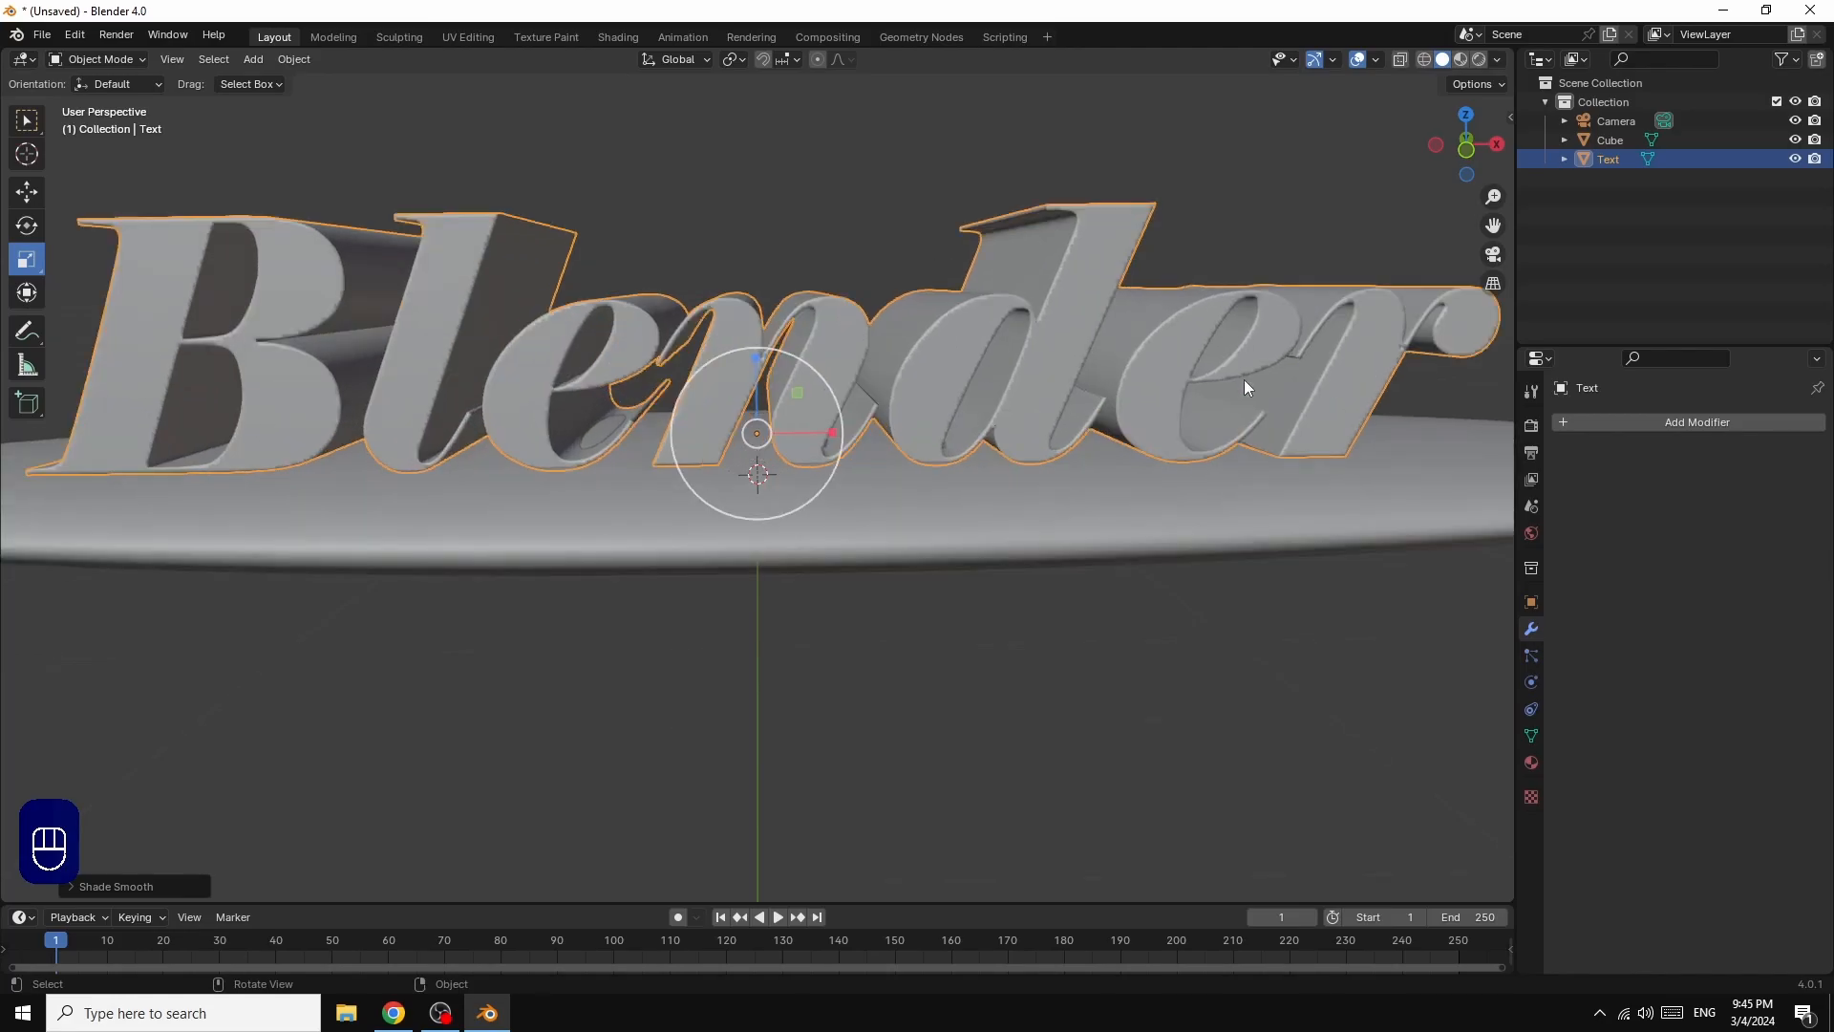
scroll(1245, 381, down, 3)
scroll(1246, 381, up, 3)
click(115, 886)
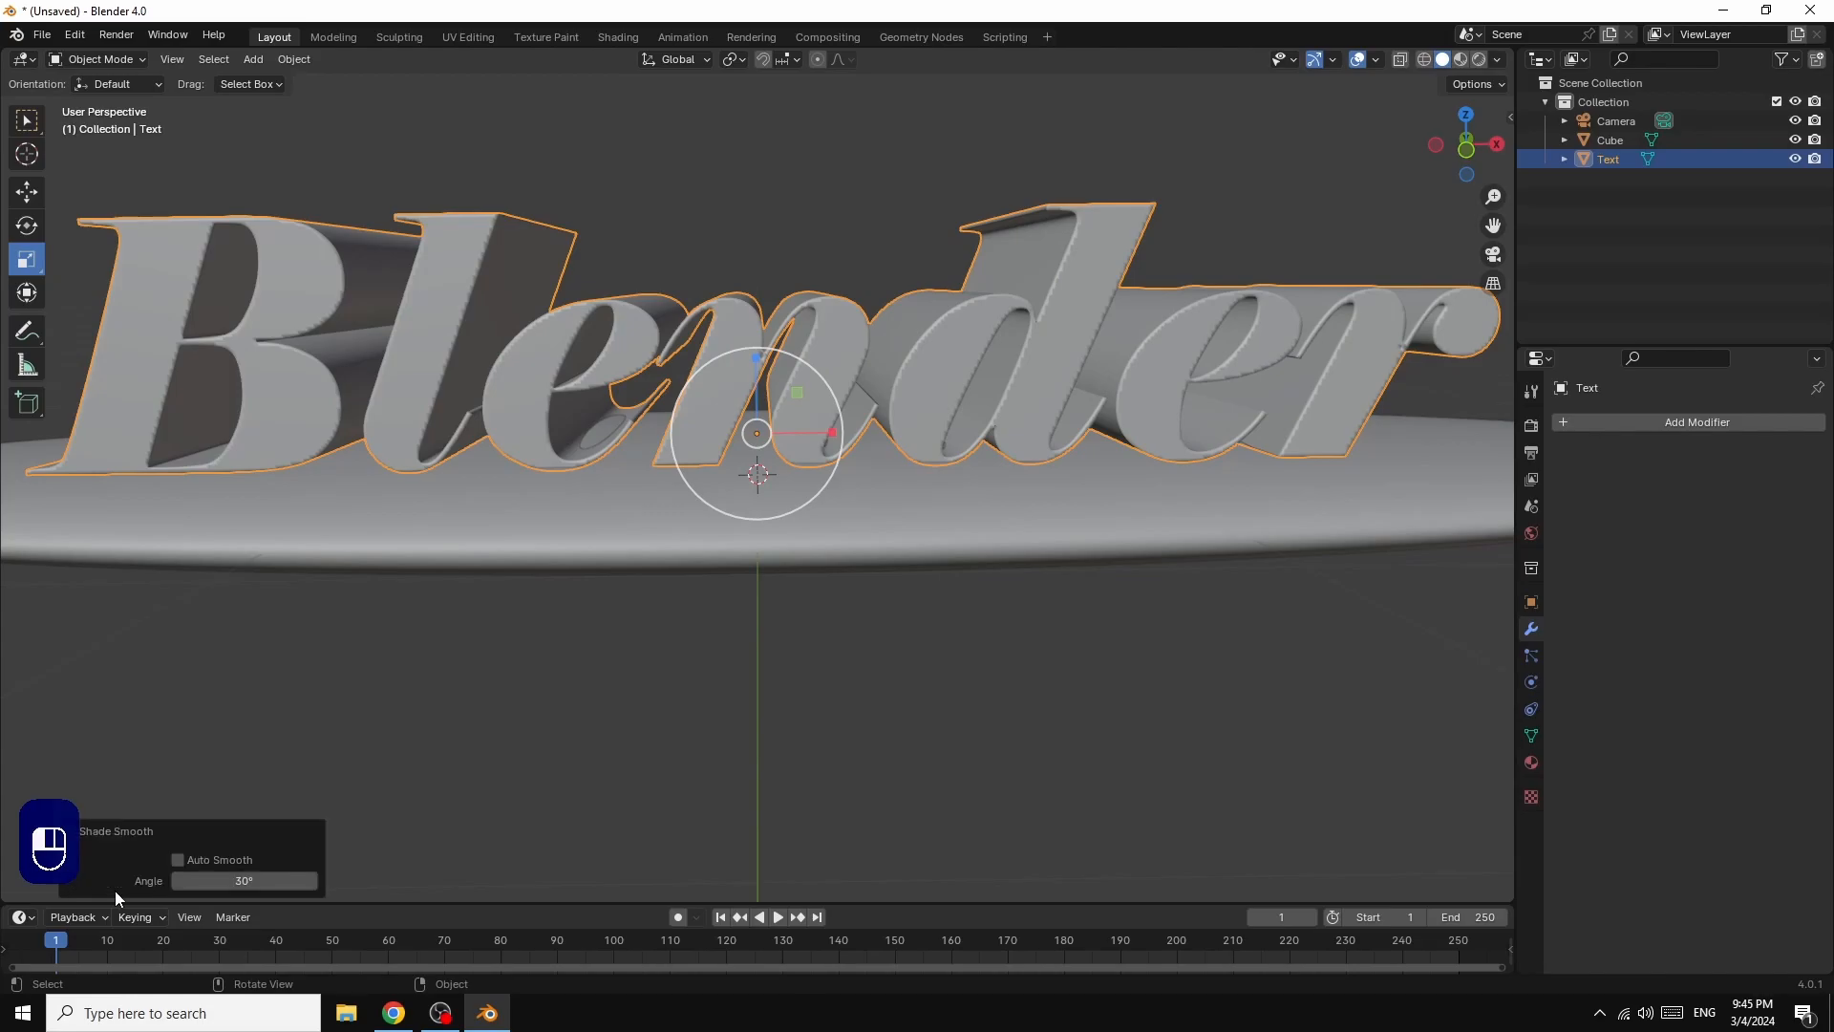
click(180, 862)
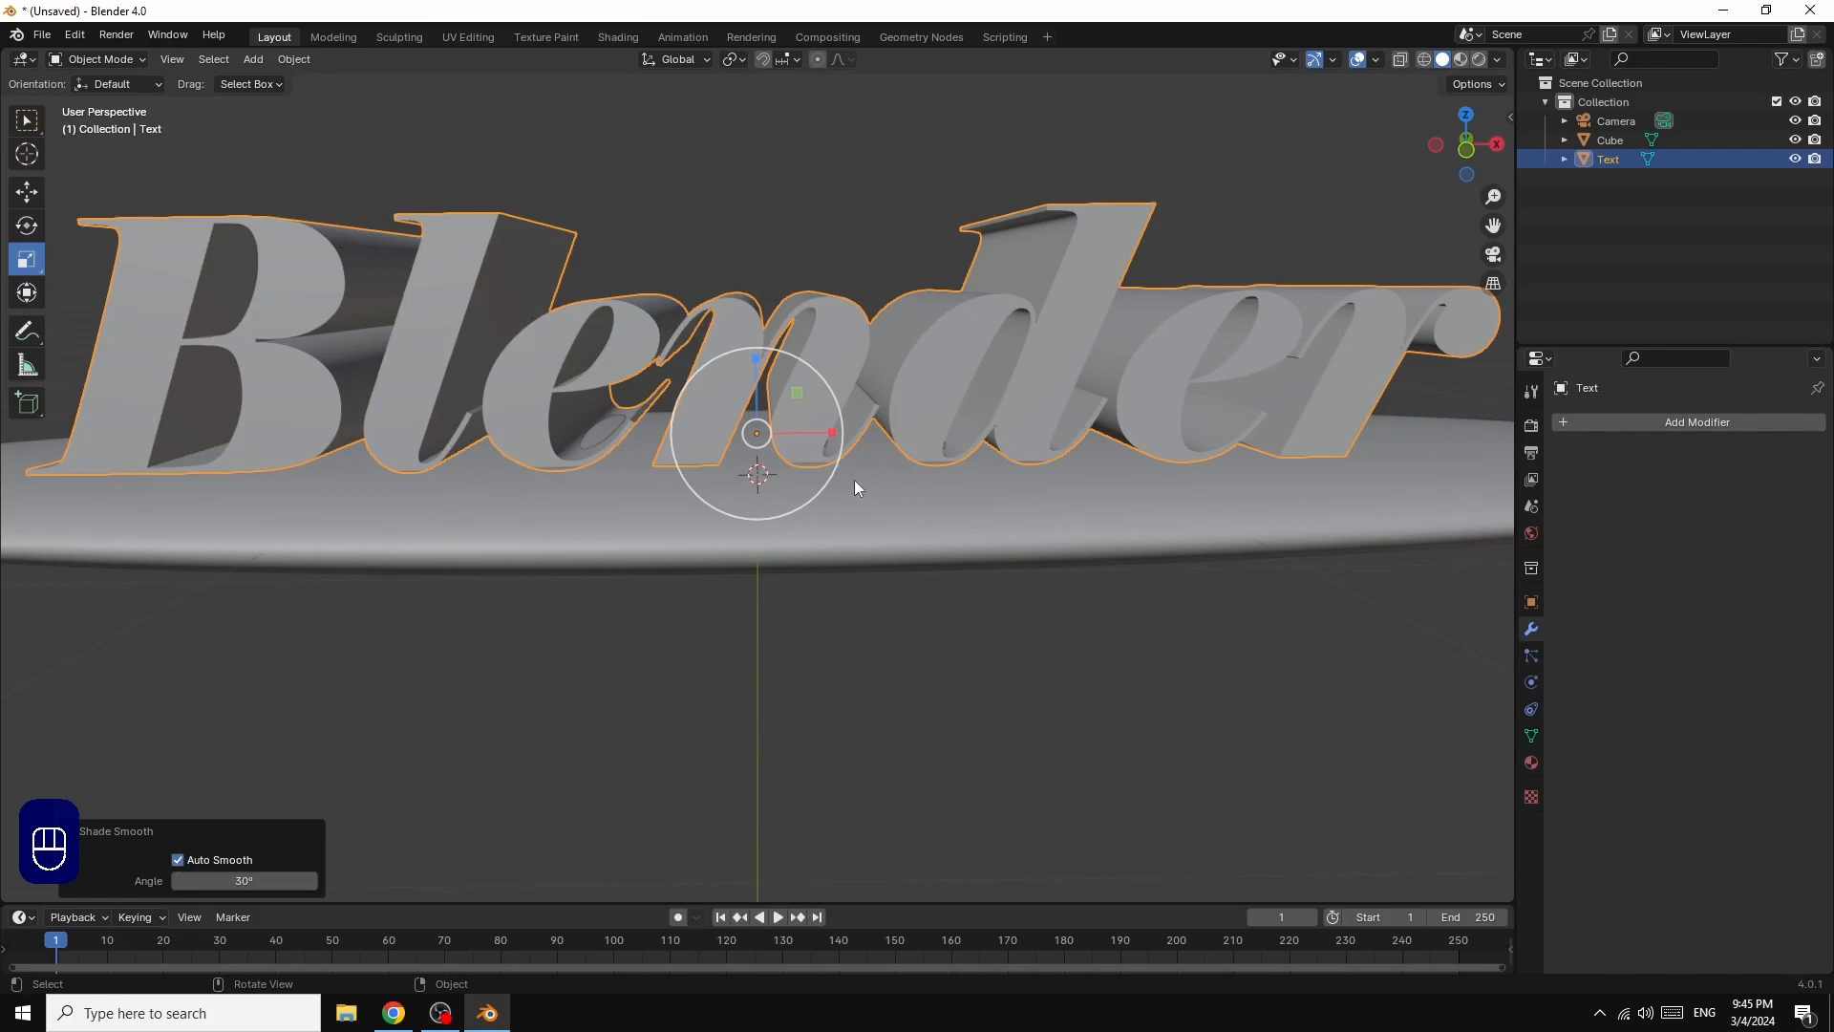
Step: Add an ico sphere with 3 subdivisions at the origin and scale it down to about 0.16
scroll(1148, 228, down, 4)
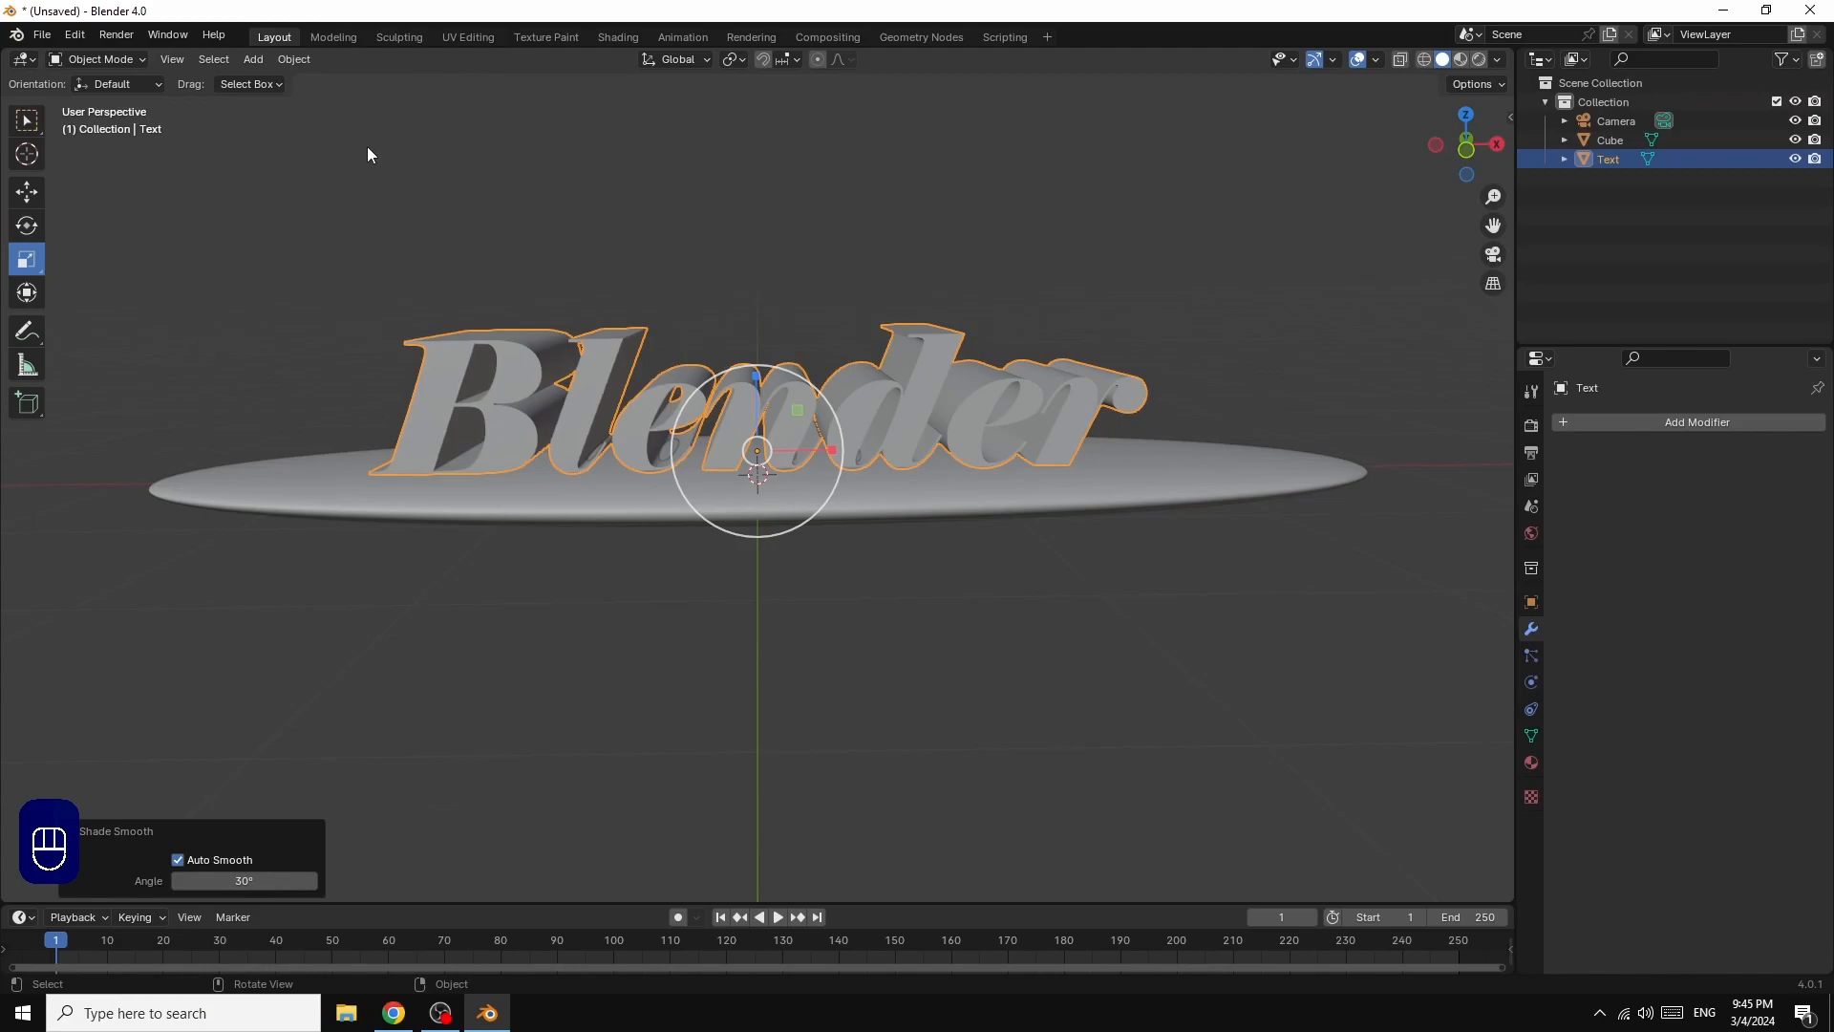
click(254, 59)
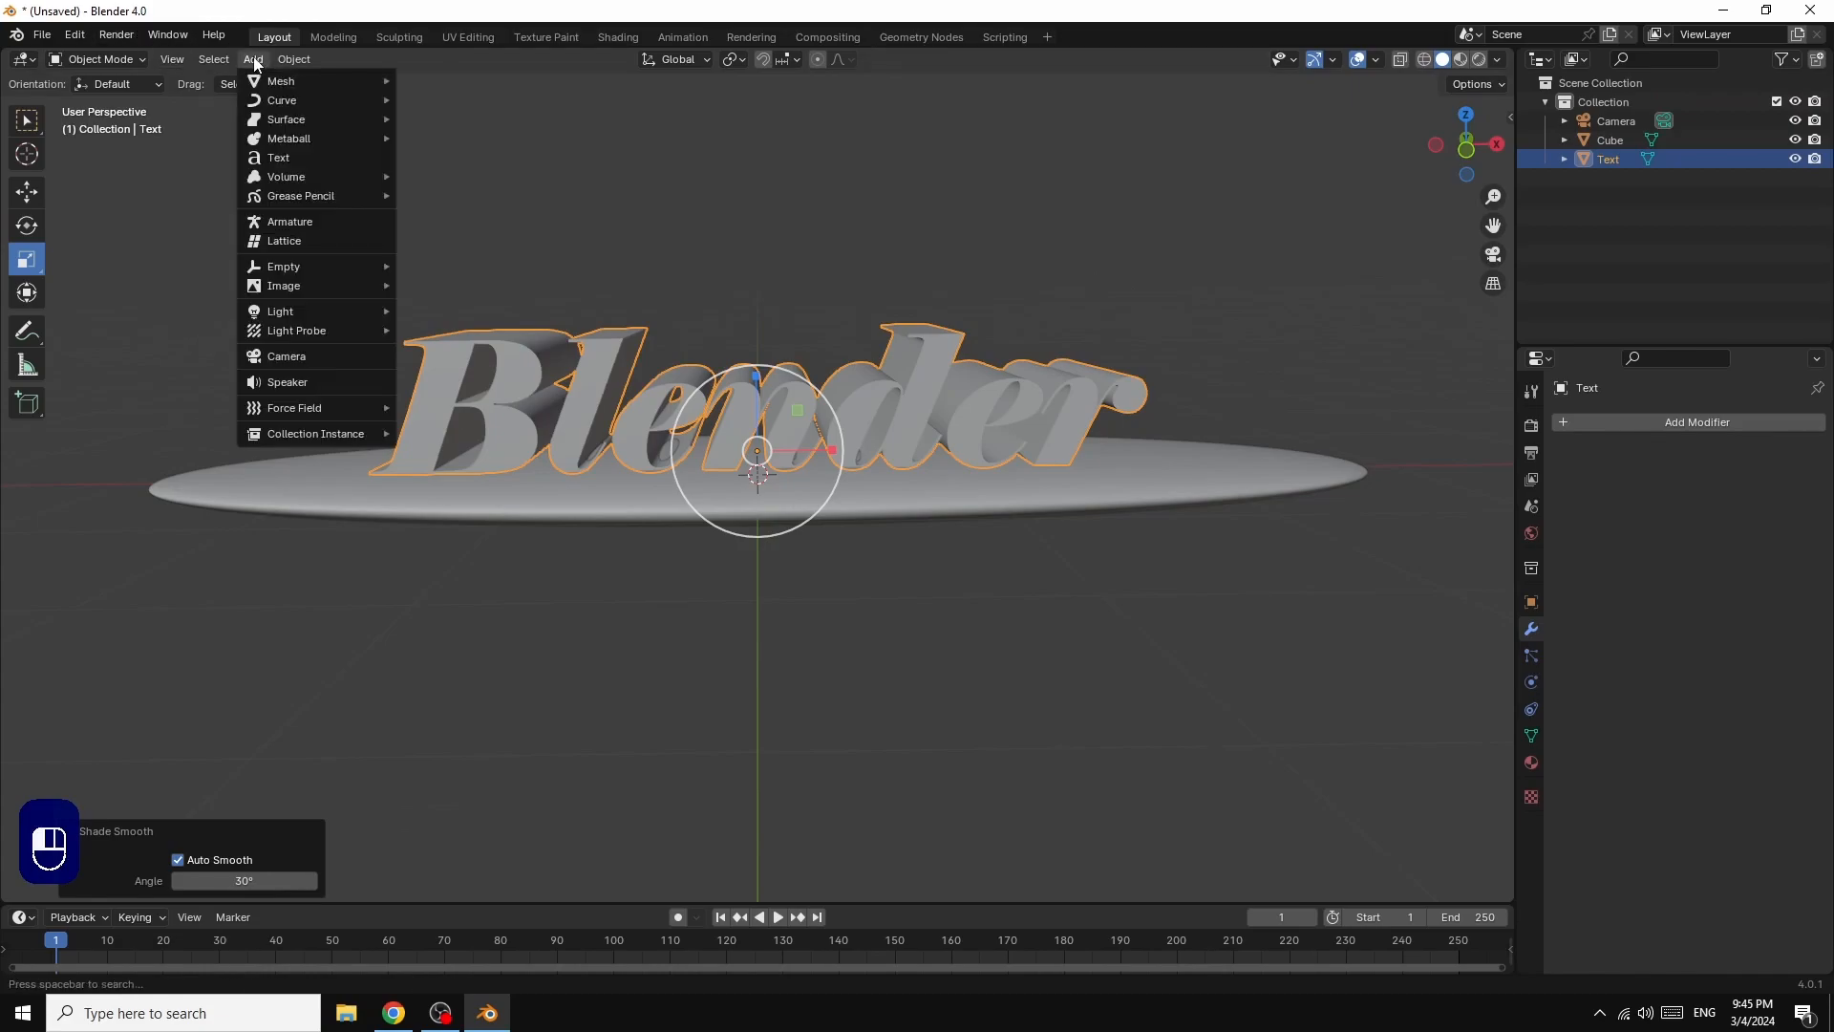
mouse_move(277, 84)
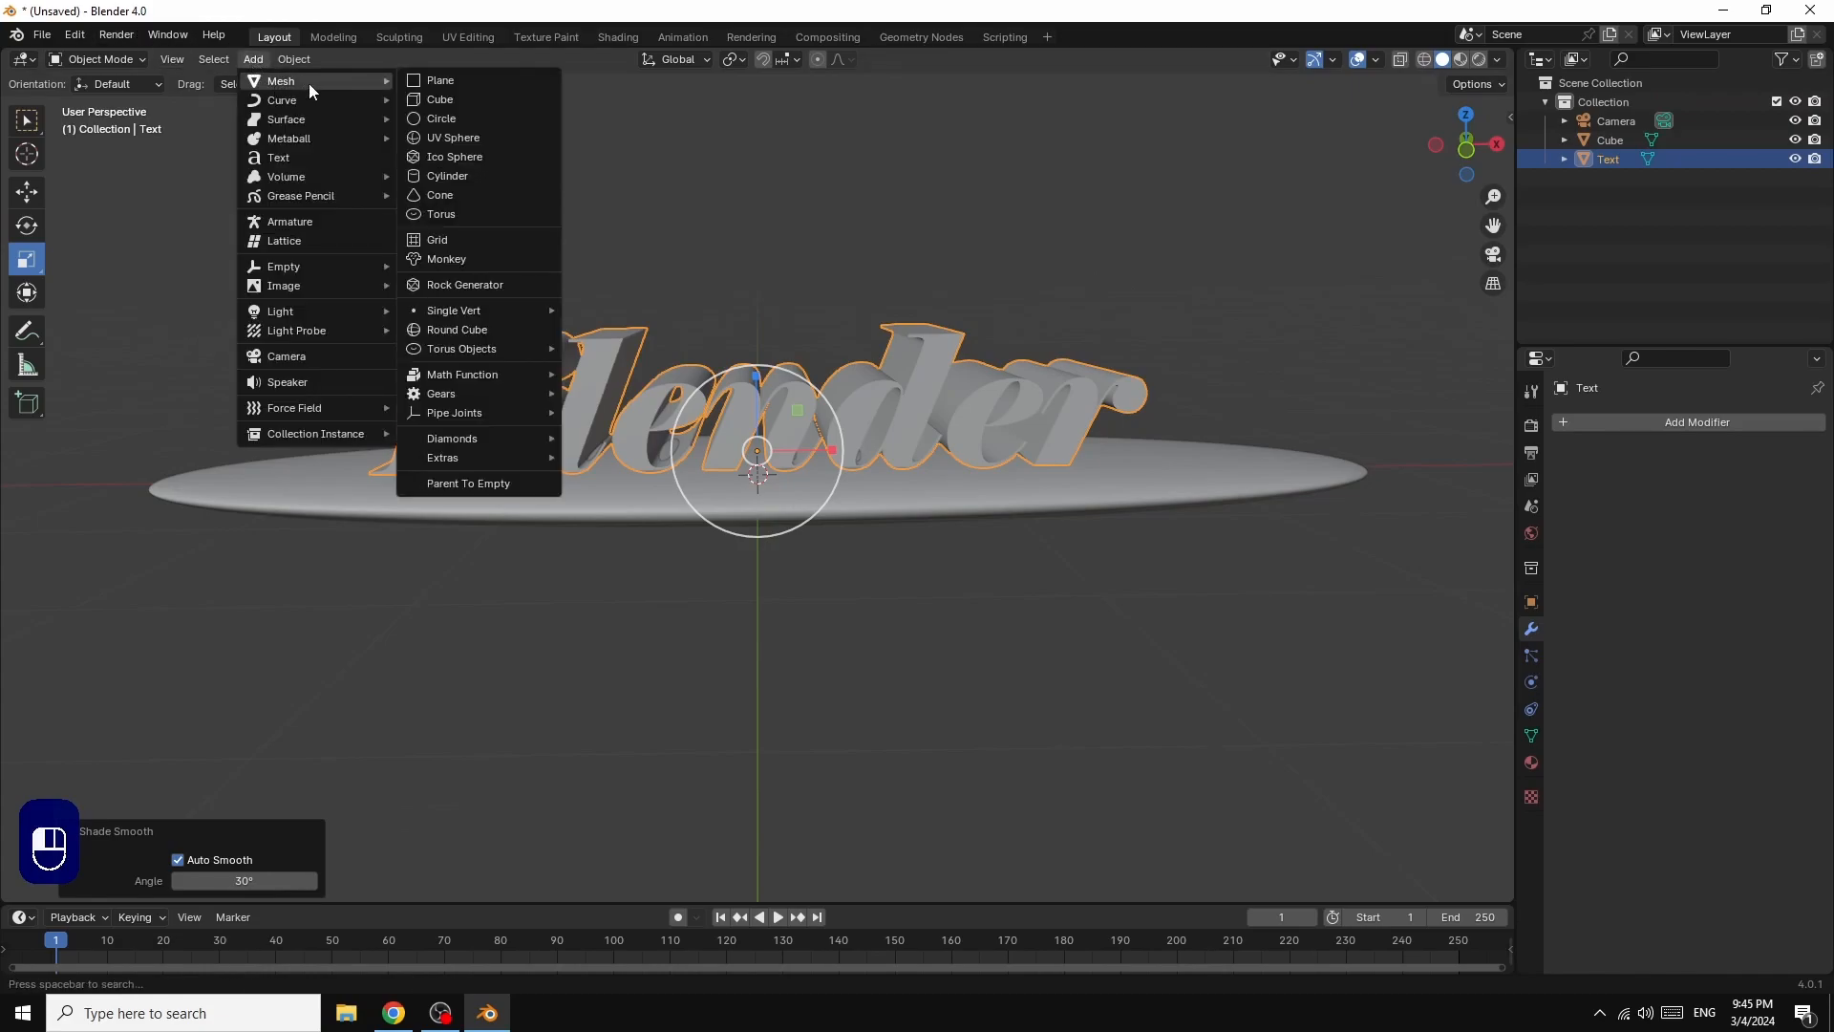
click(445, 157)
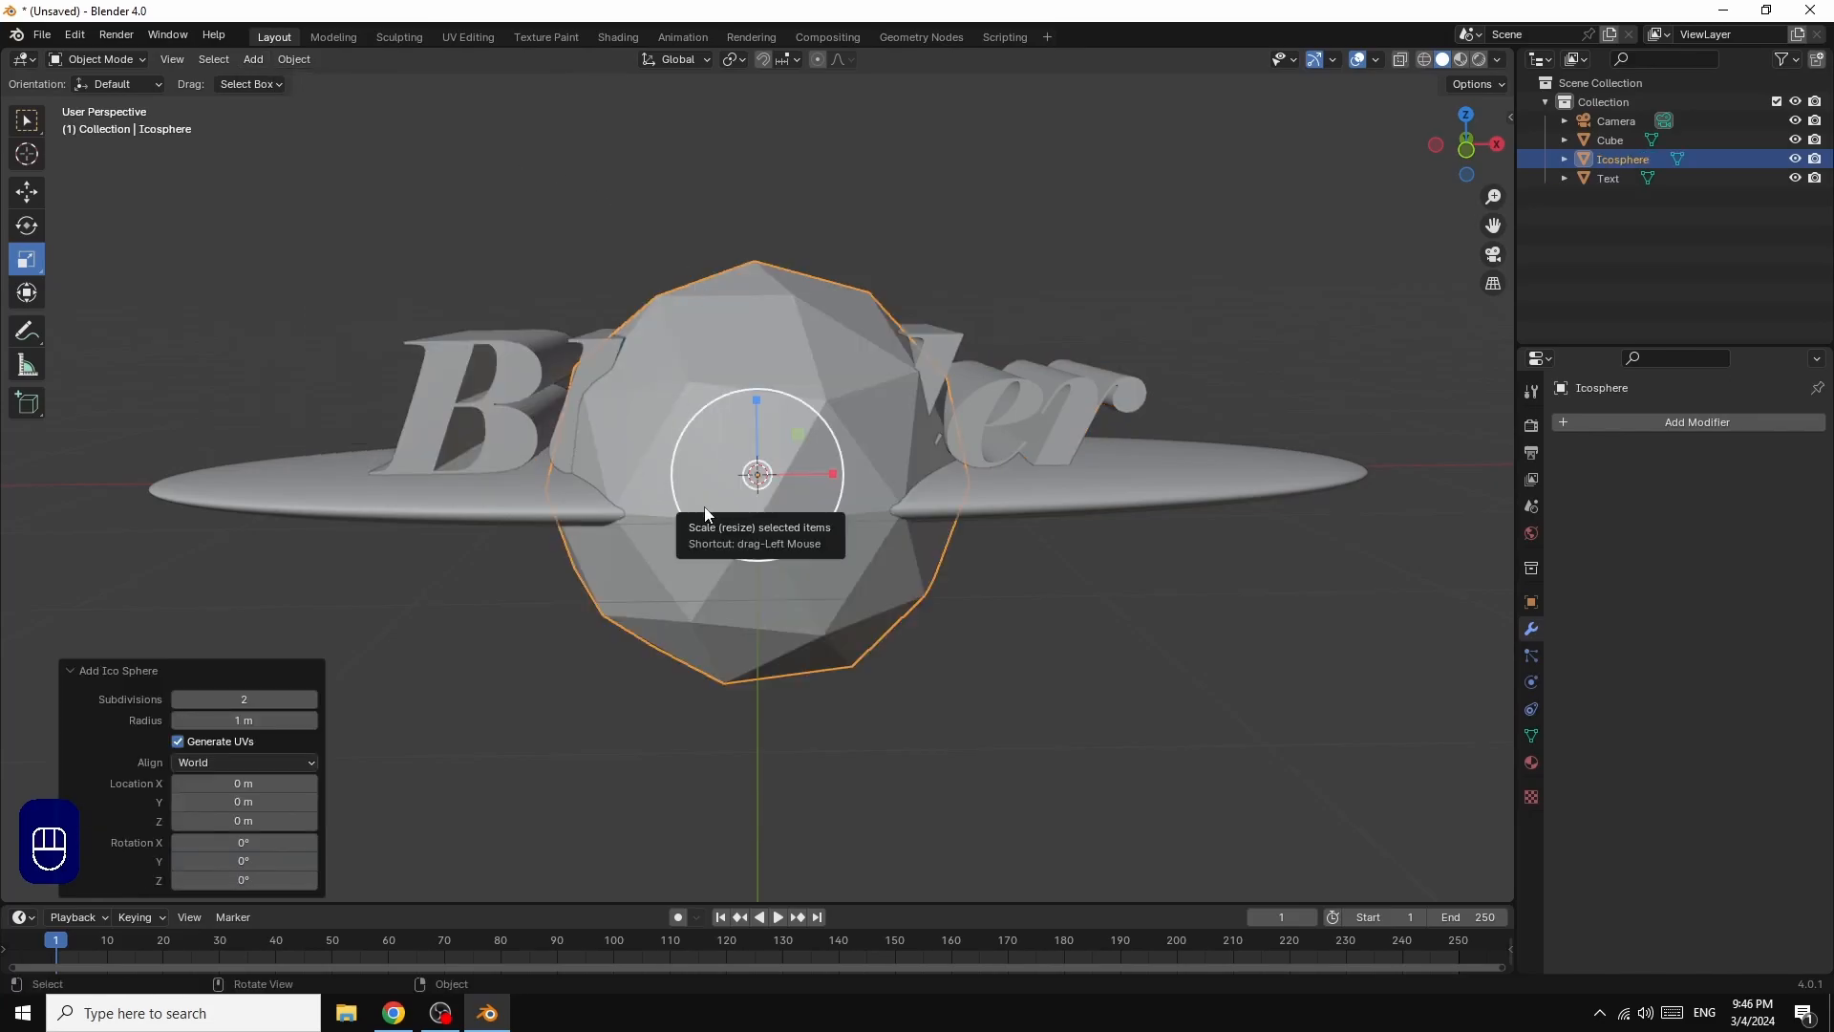
click(311, 699)
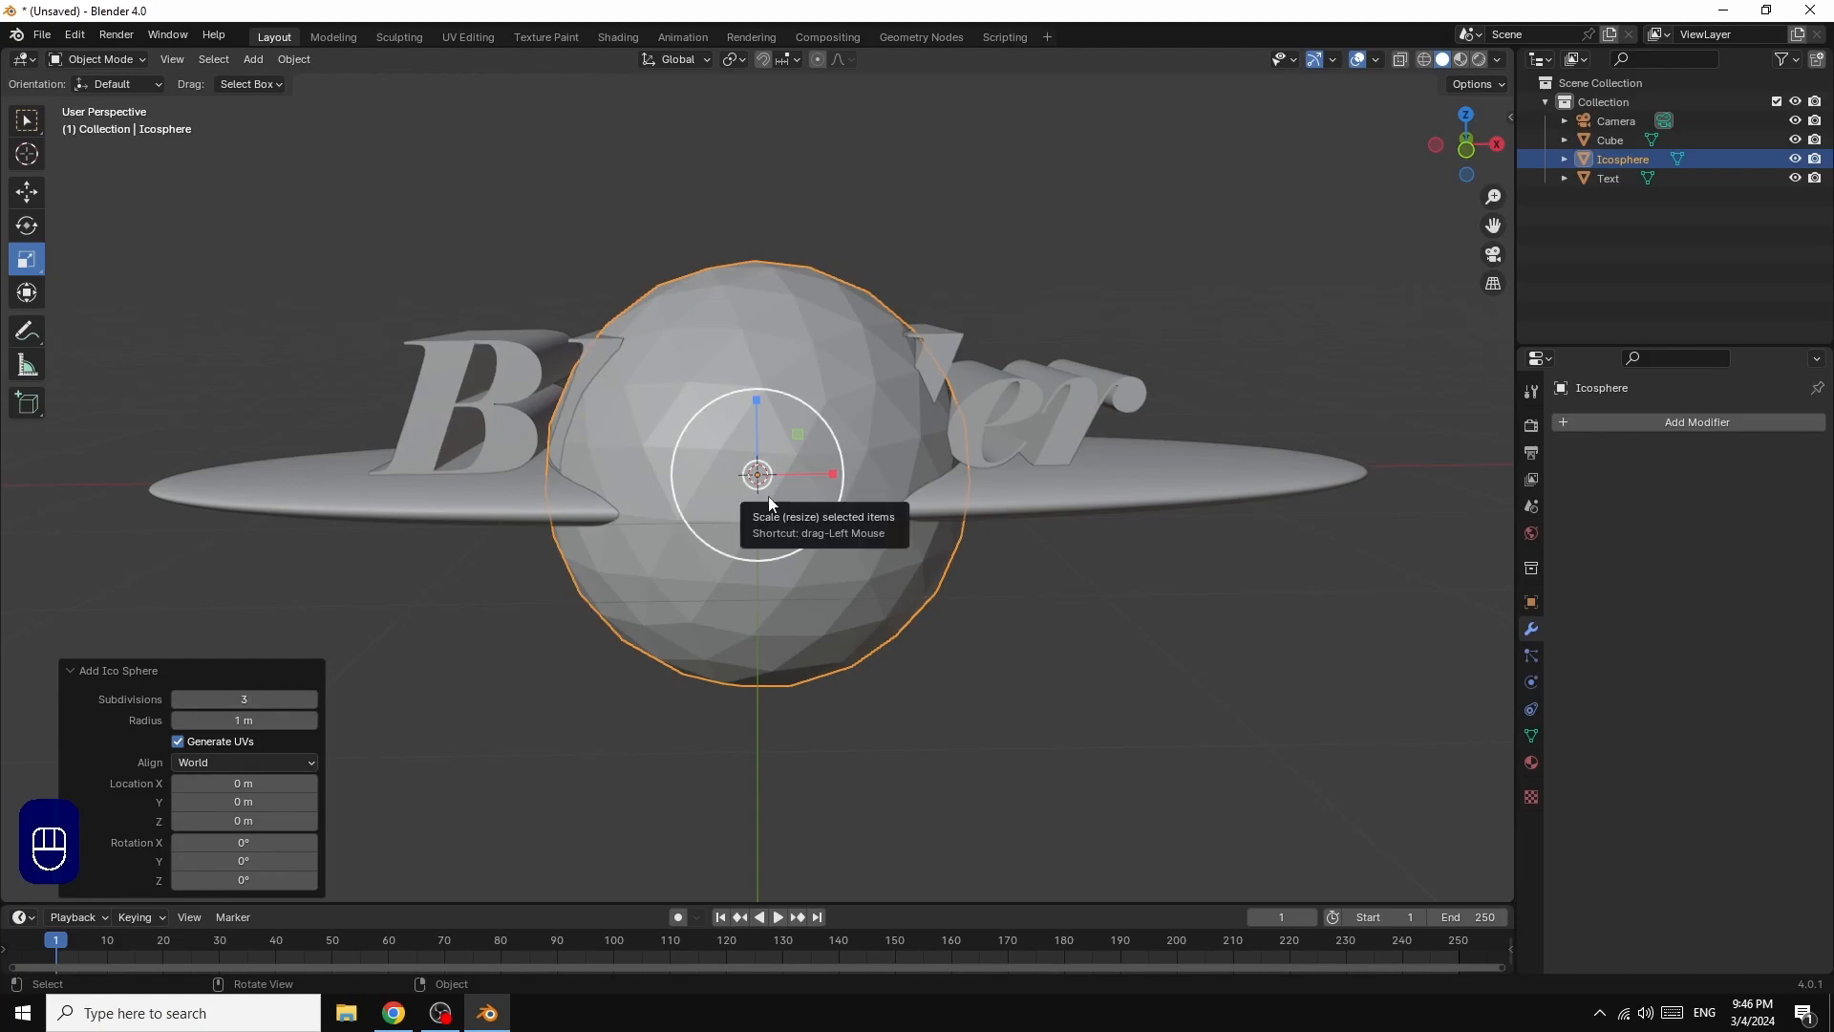
key(s)
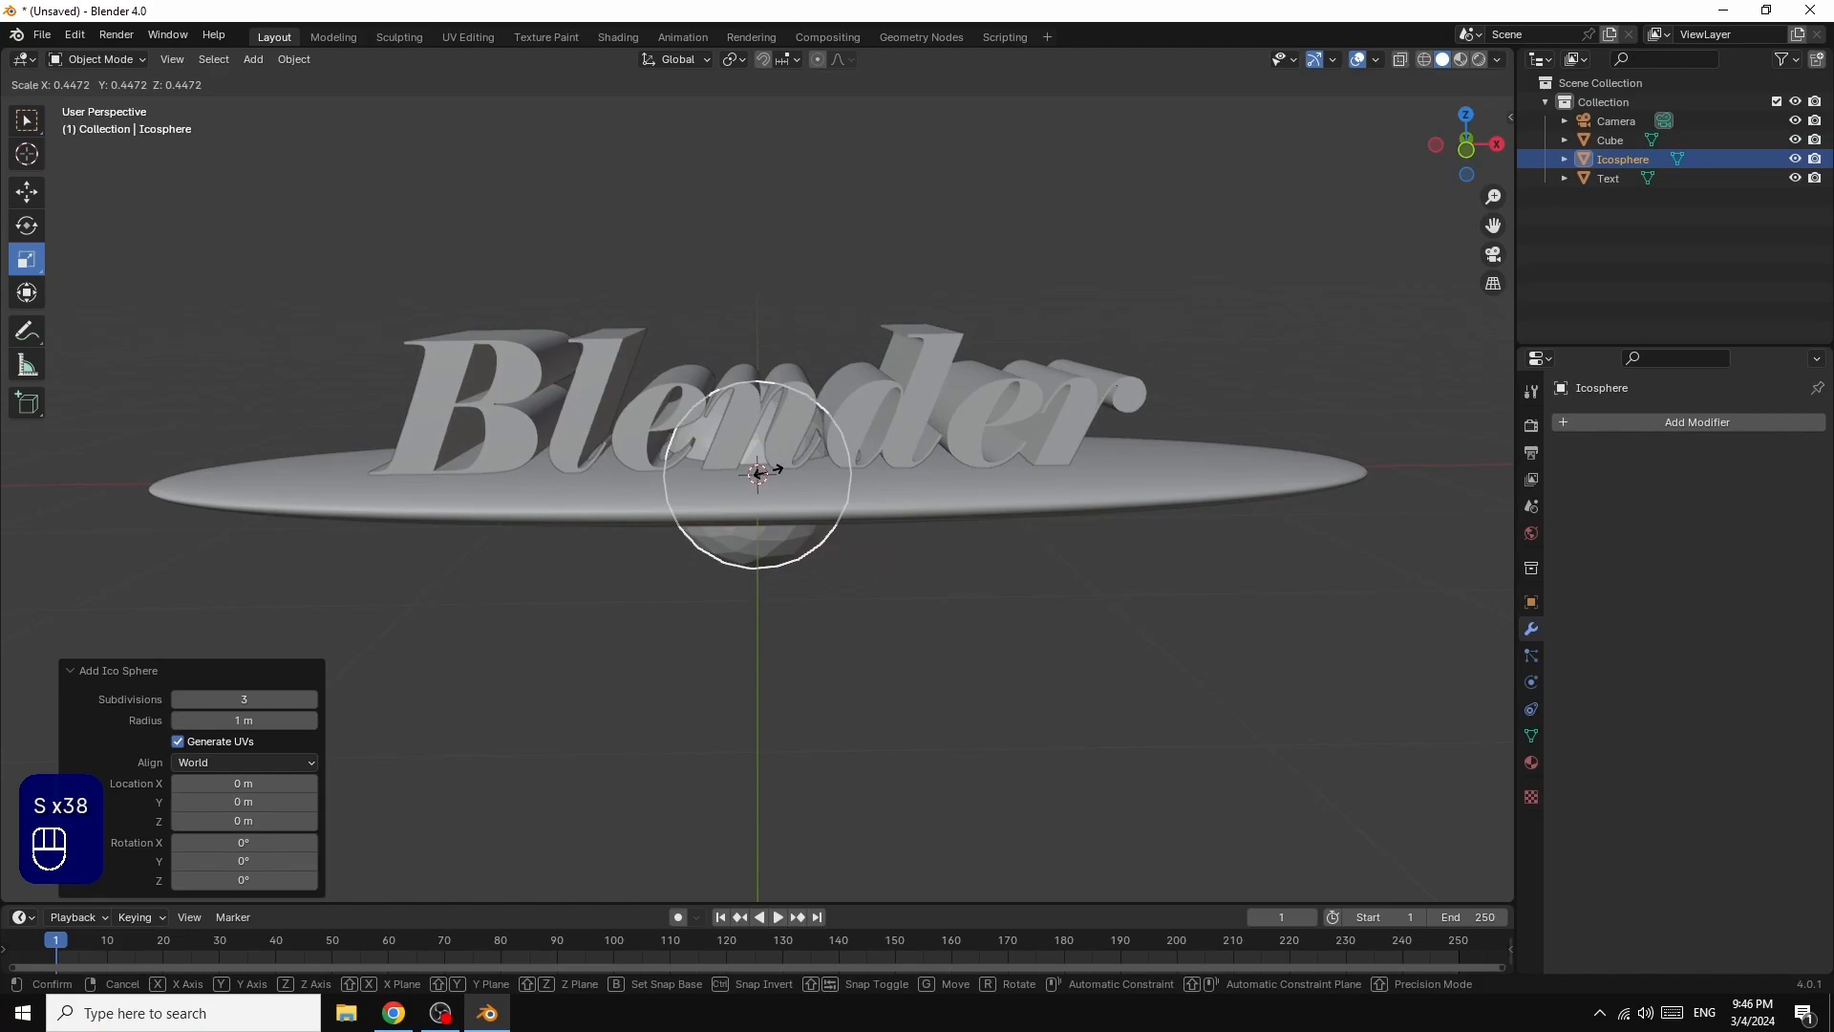
click(761, 475)
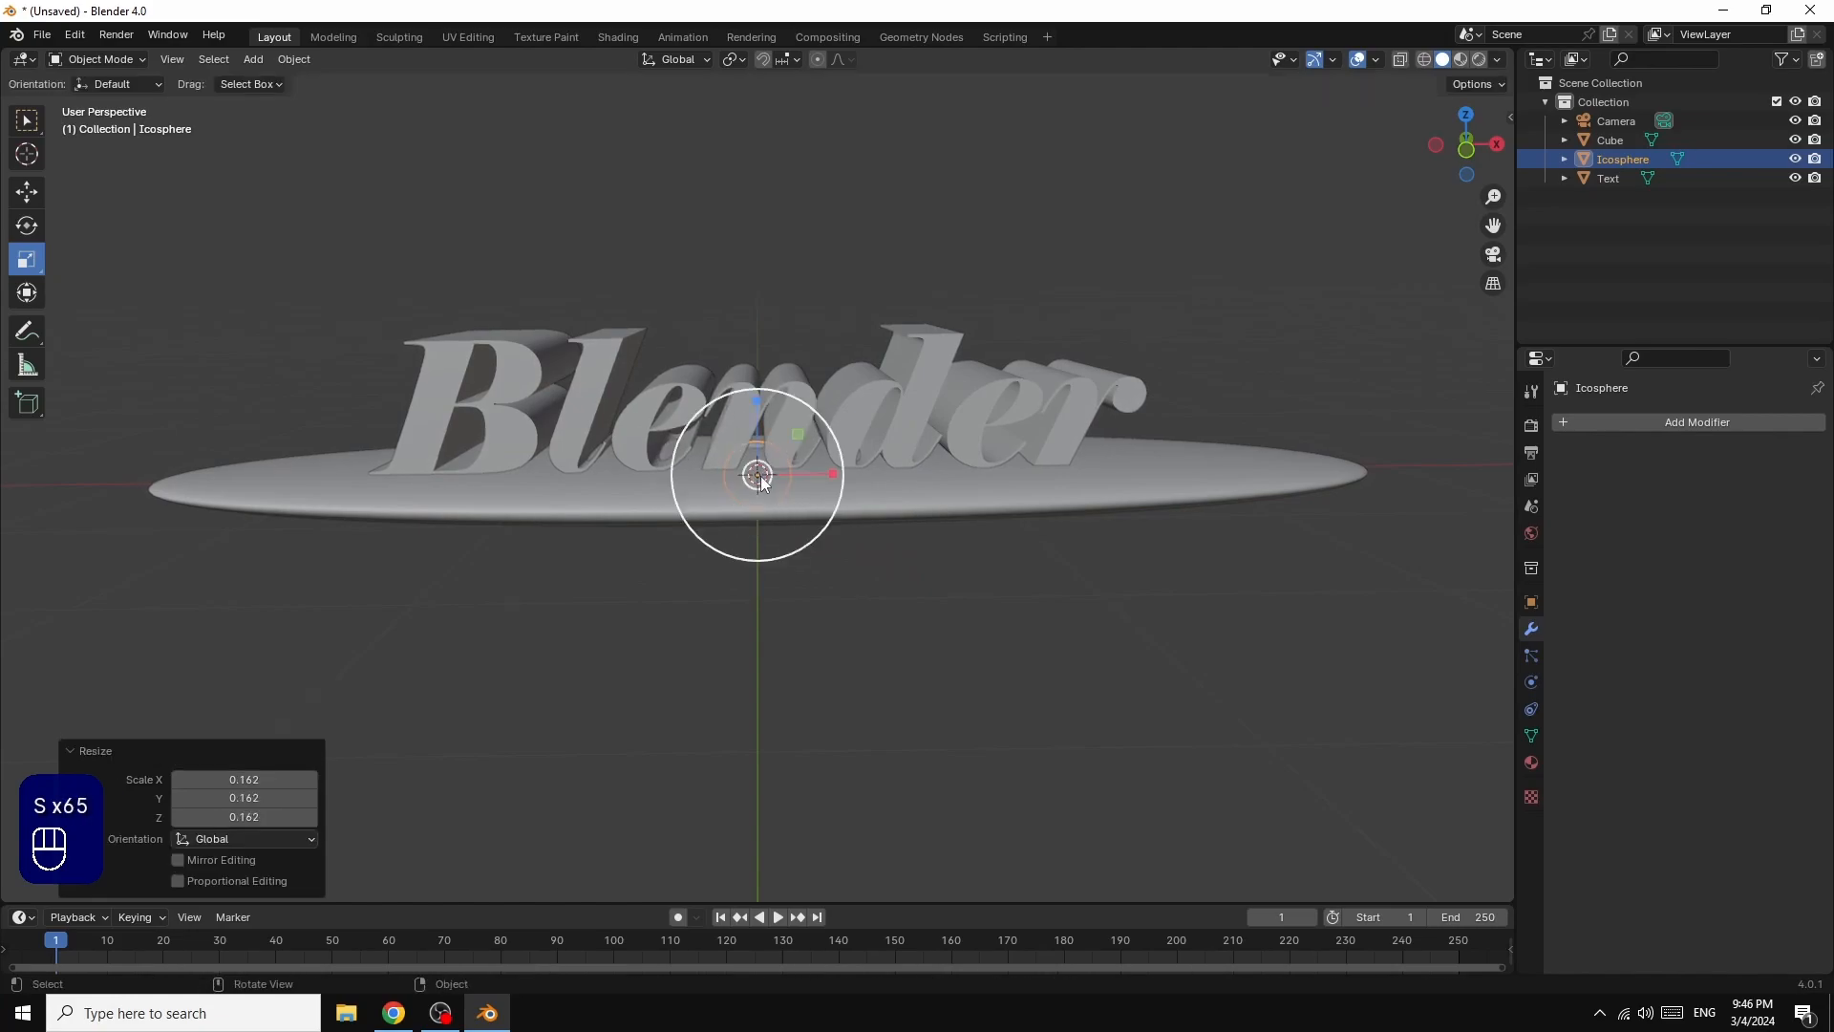
Step: Move the ico sphere up about 1.23 m along Z and back about 0.13 m along Y
key(g)
key(z)
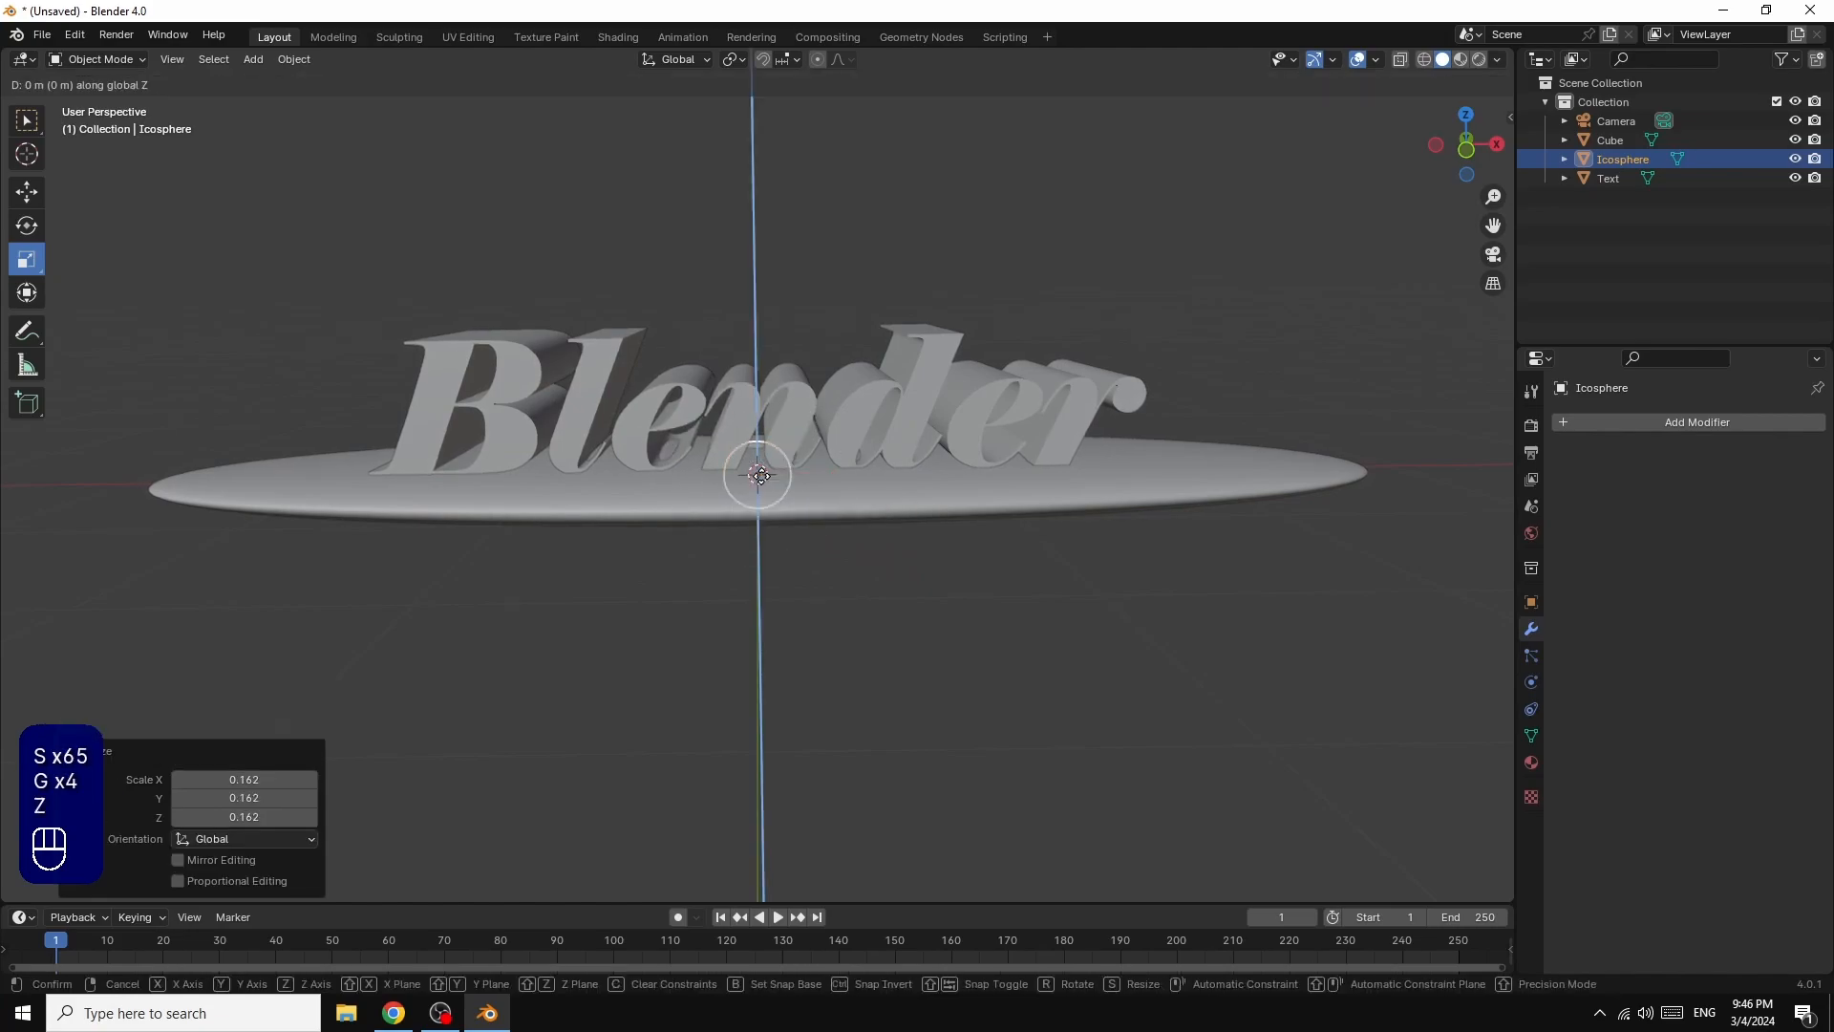
click(748, 214)
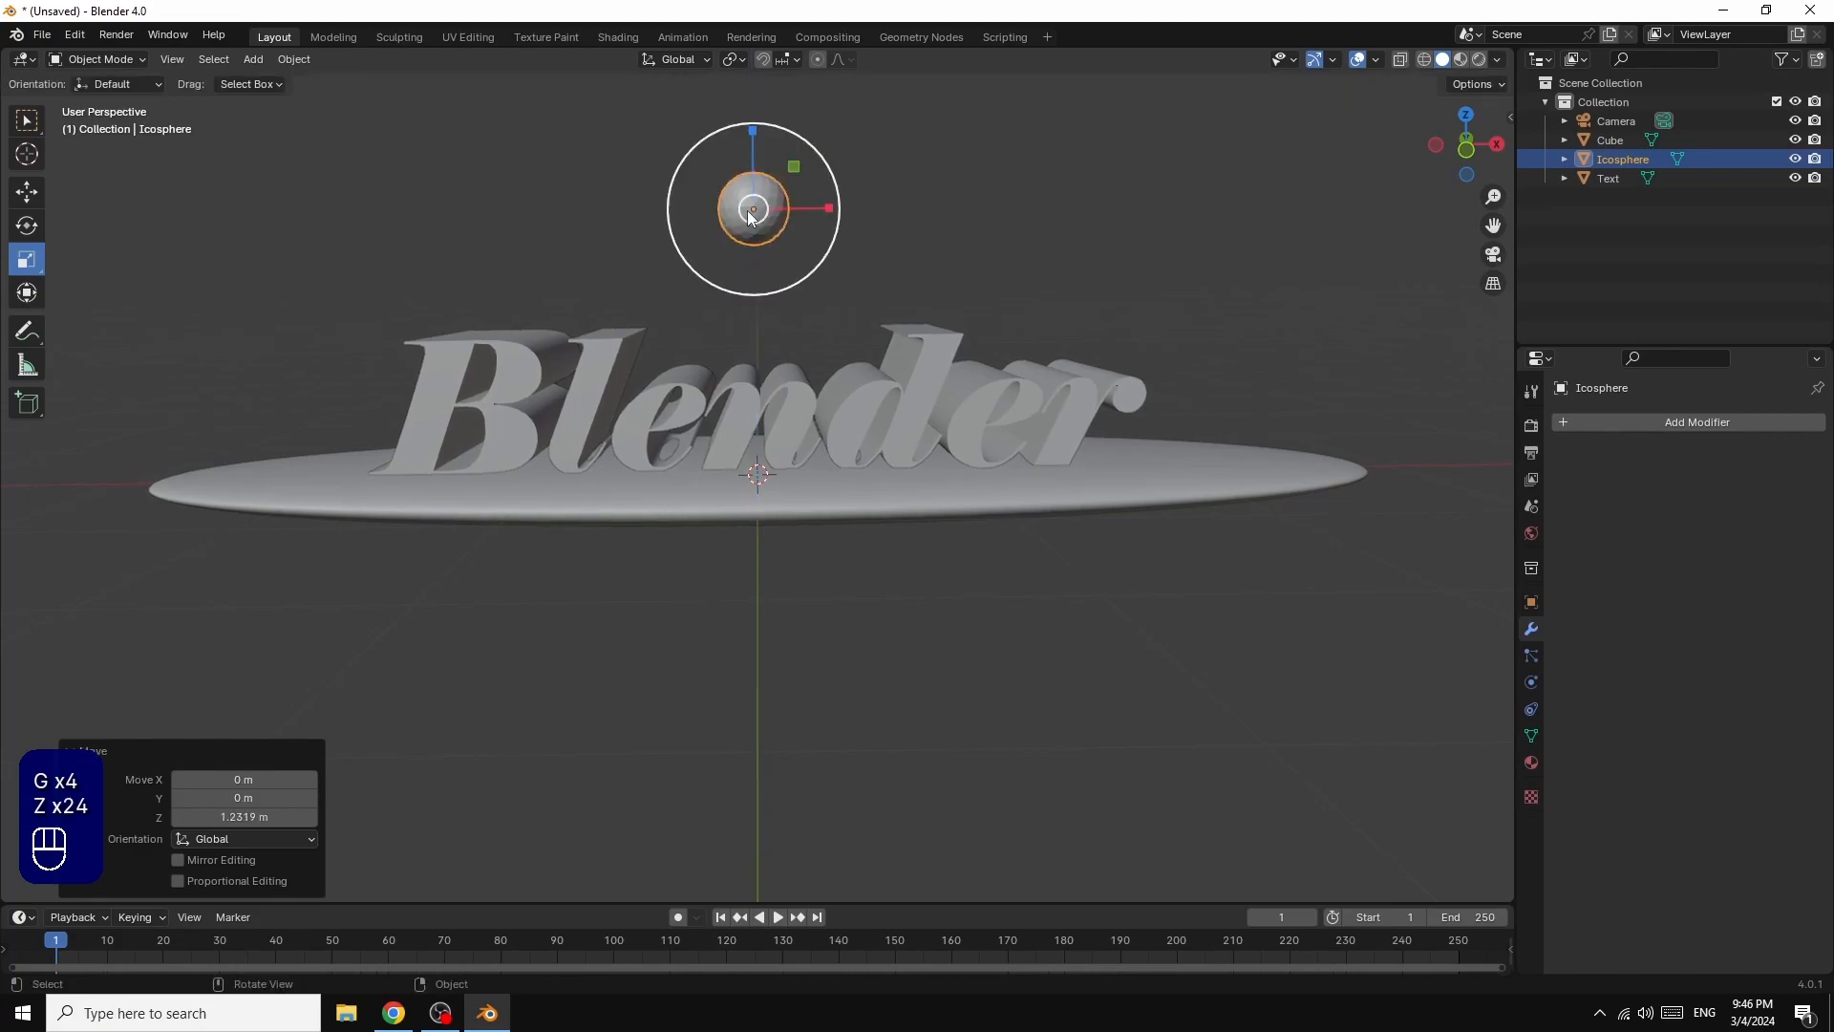
drag(1496, 143, 1500, 212)
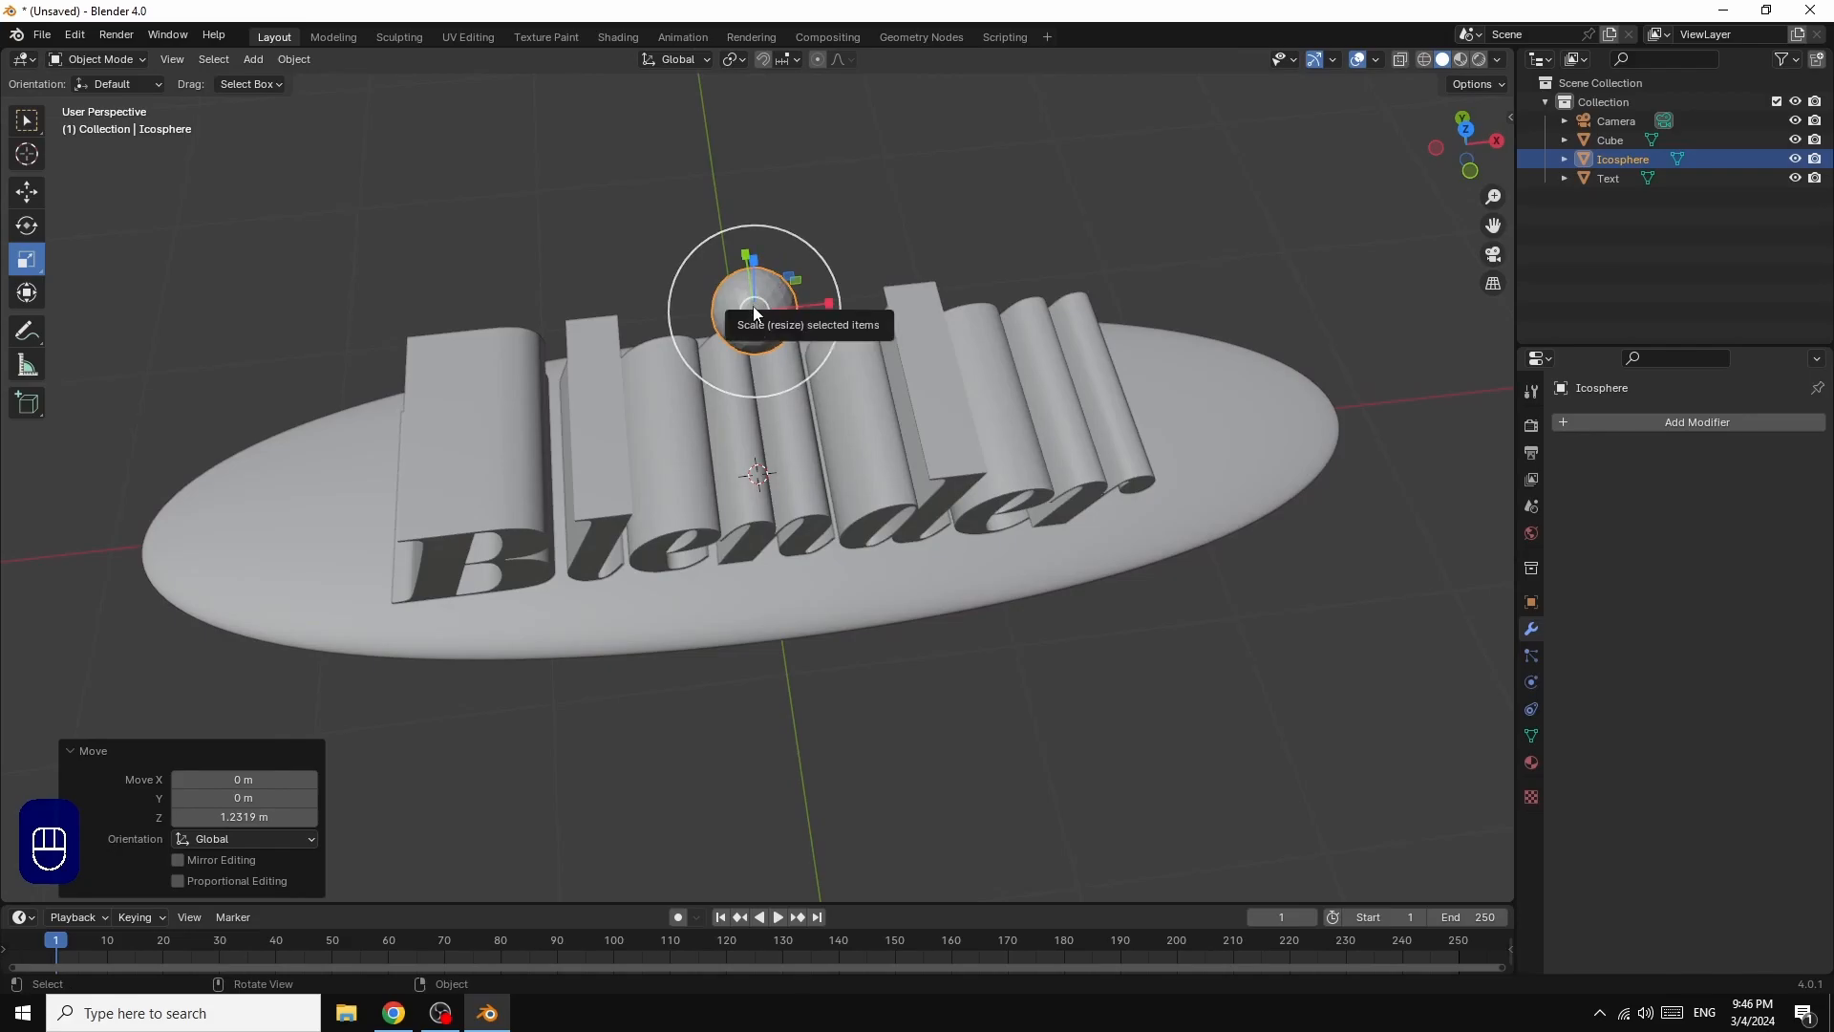
key(g)
key(y)
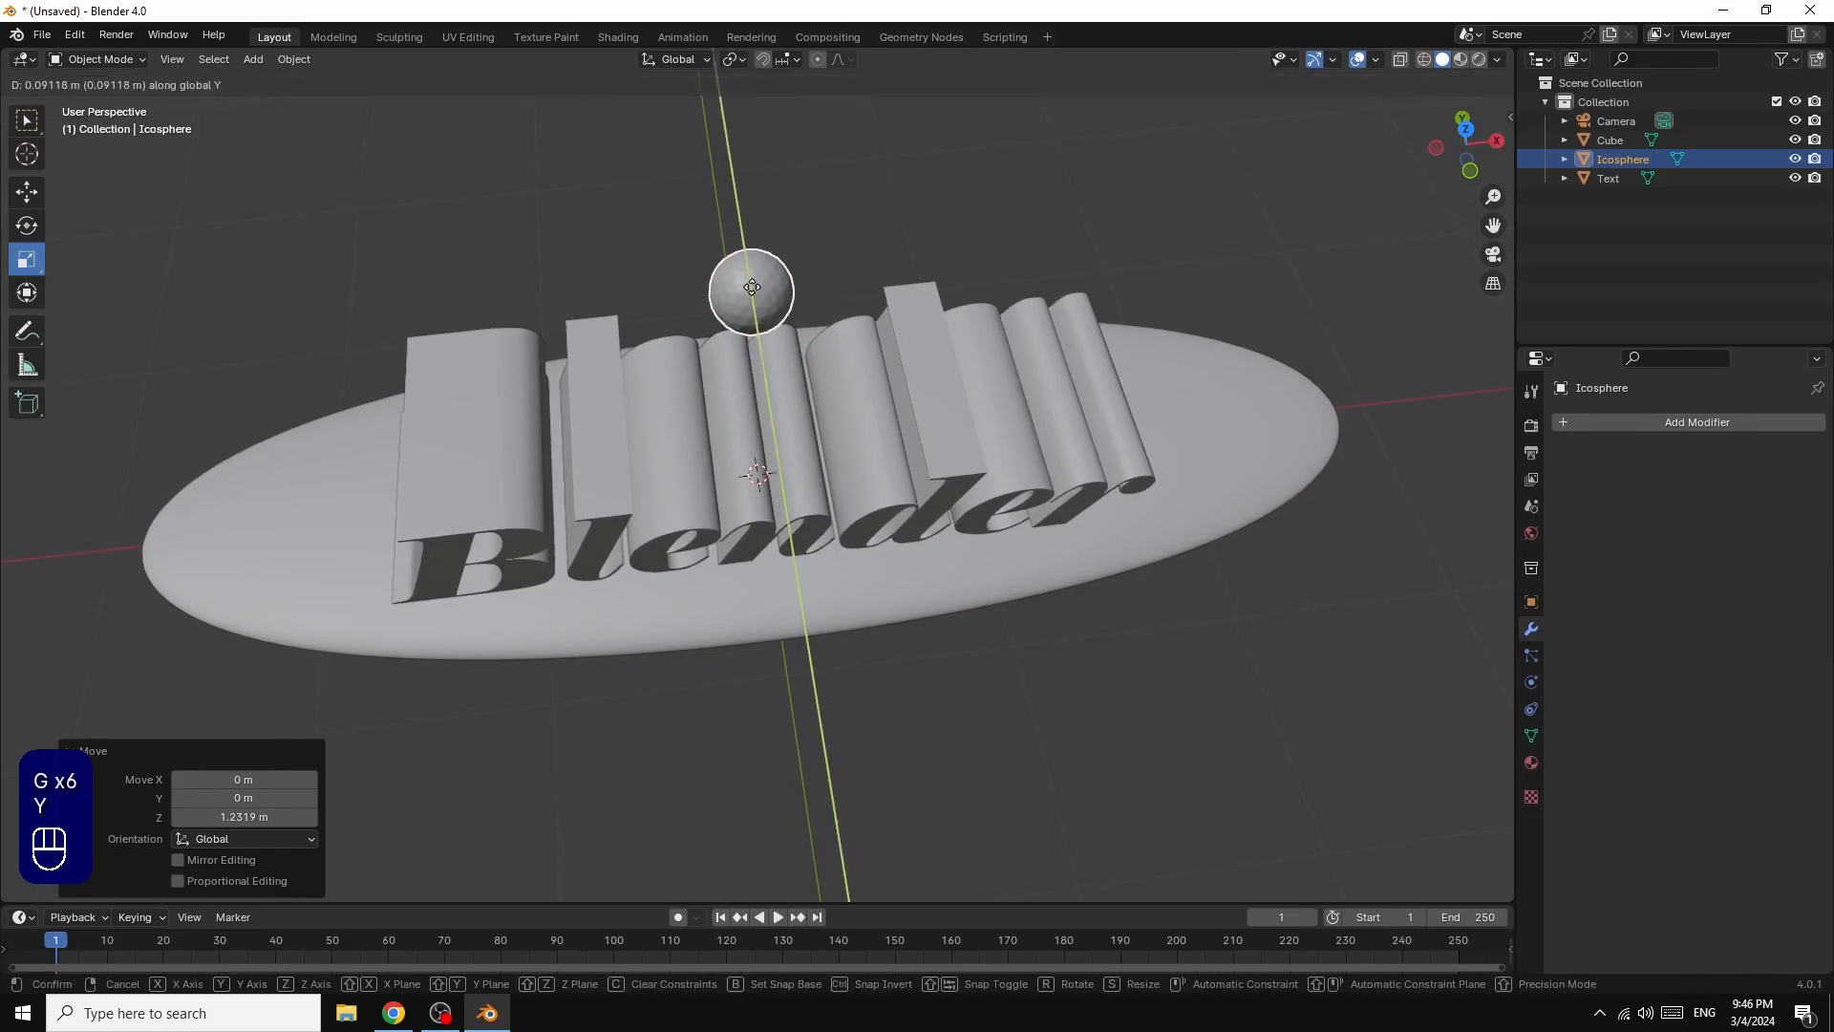
key(y)
key(y)
key(y)
key(y)
key(y)
key(y)
key(y)
key(y)
key(y)
key(y)
key(y)
key(y)
key(y)
key(y)
key(y)
key(y)
key(y)
key(y)
key(y)
key(y)
click(751, 279)
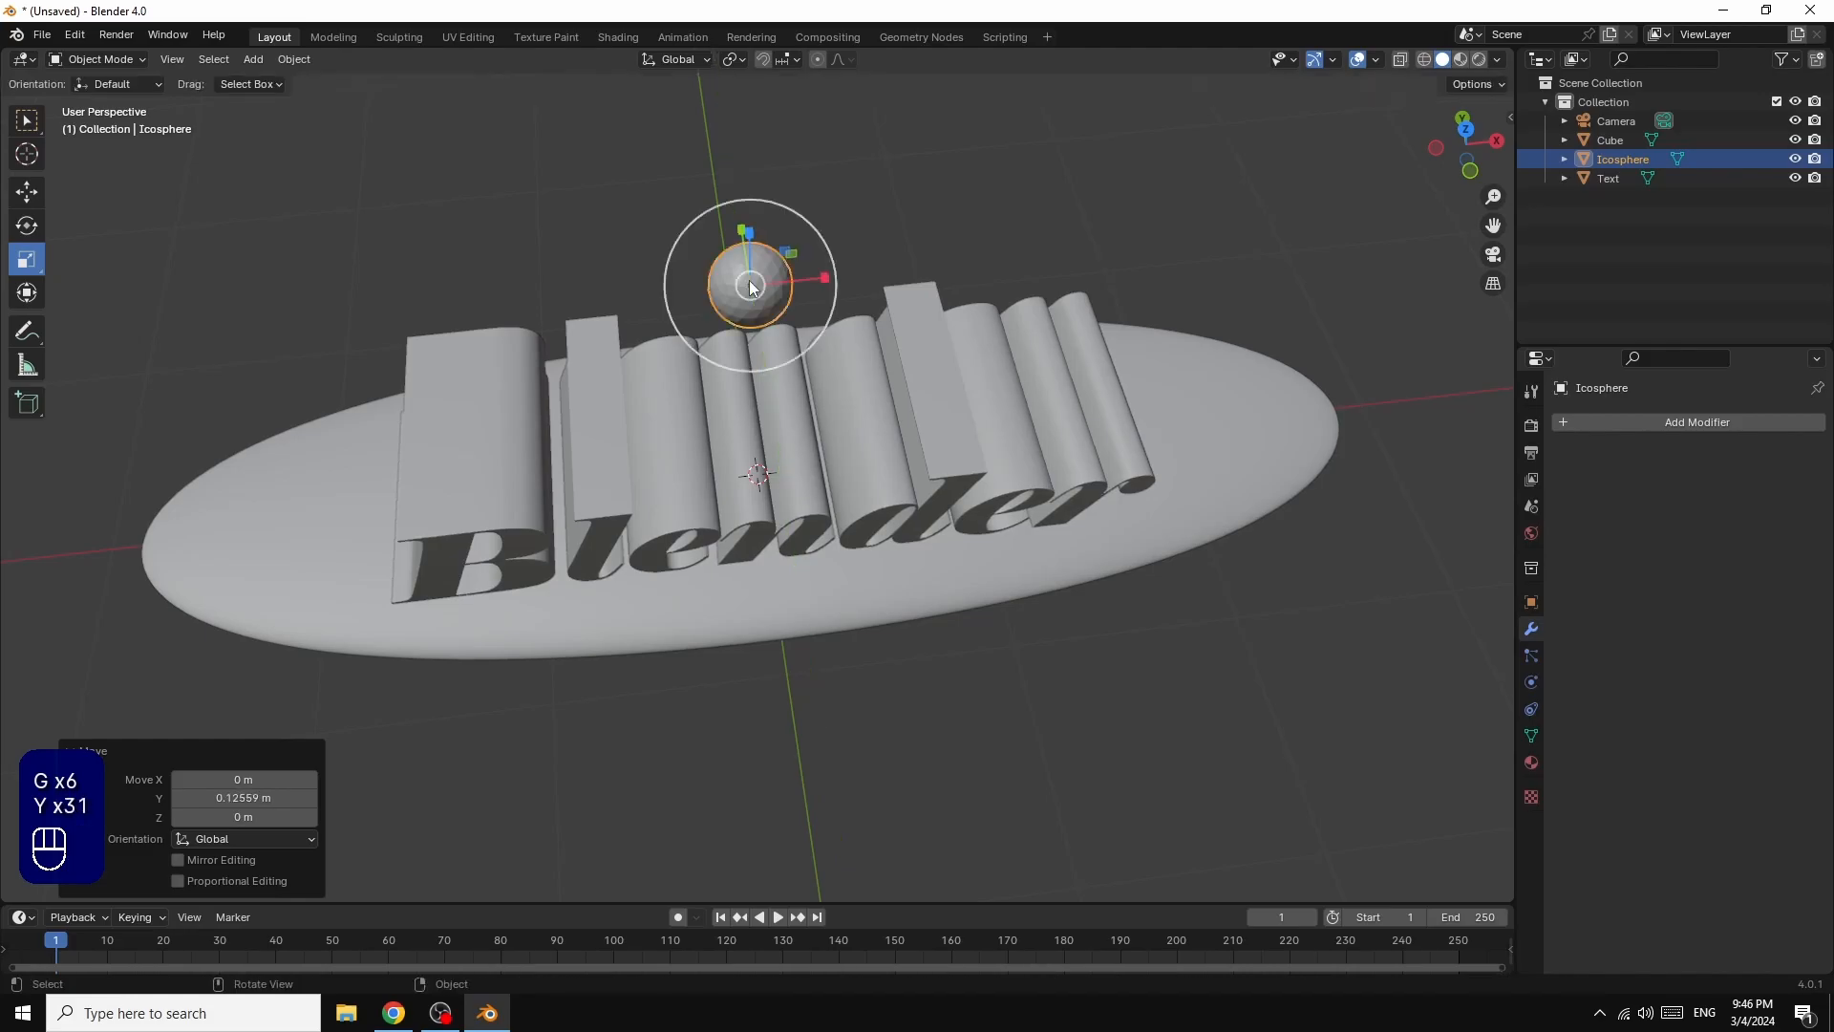
Step: Move the ico sphere about -1.55 m along X, over the letter B, and insert a Location keyframe at frame 1
drag(1498, 140, 1494, 19)
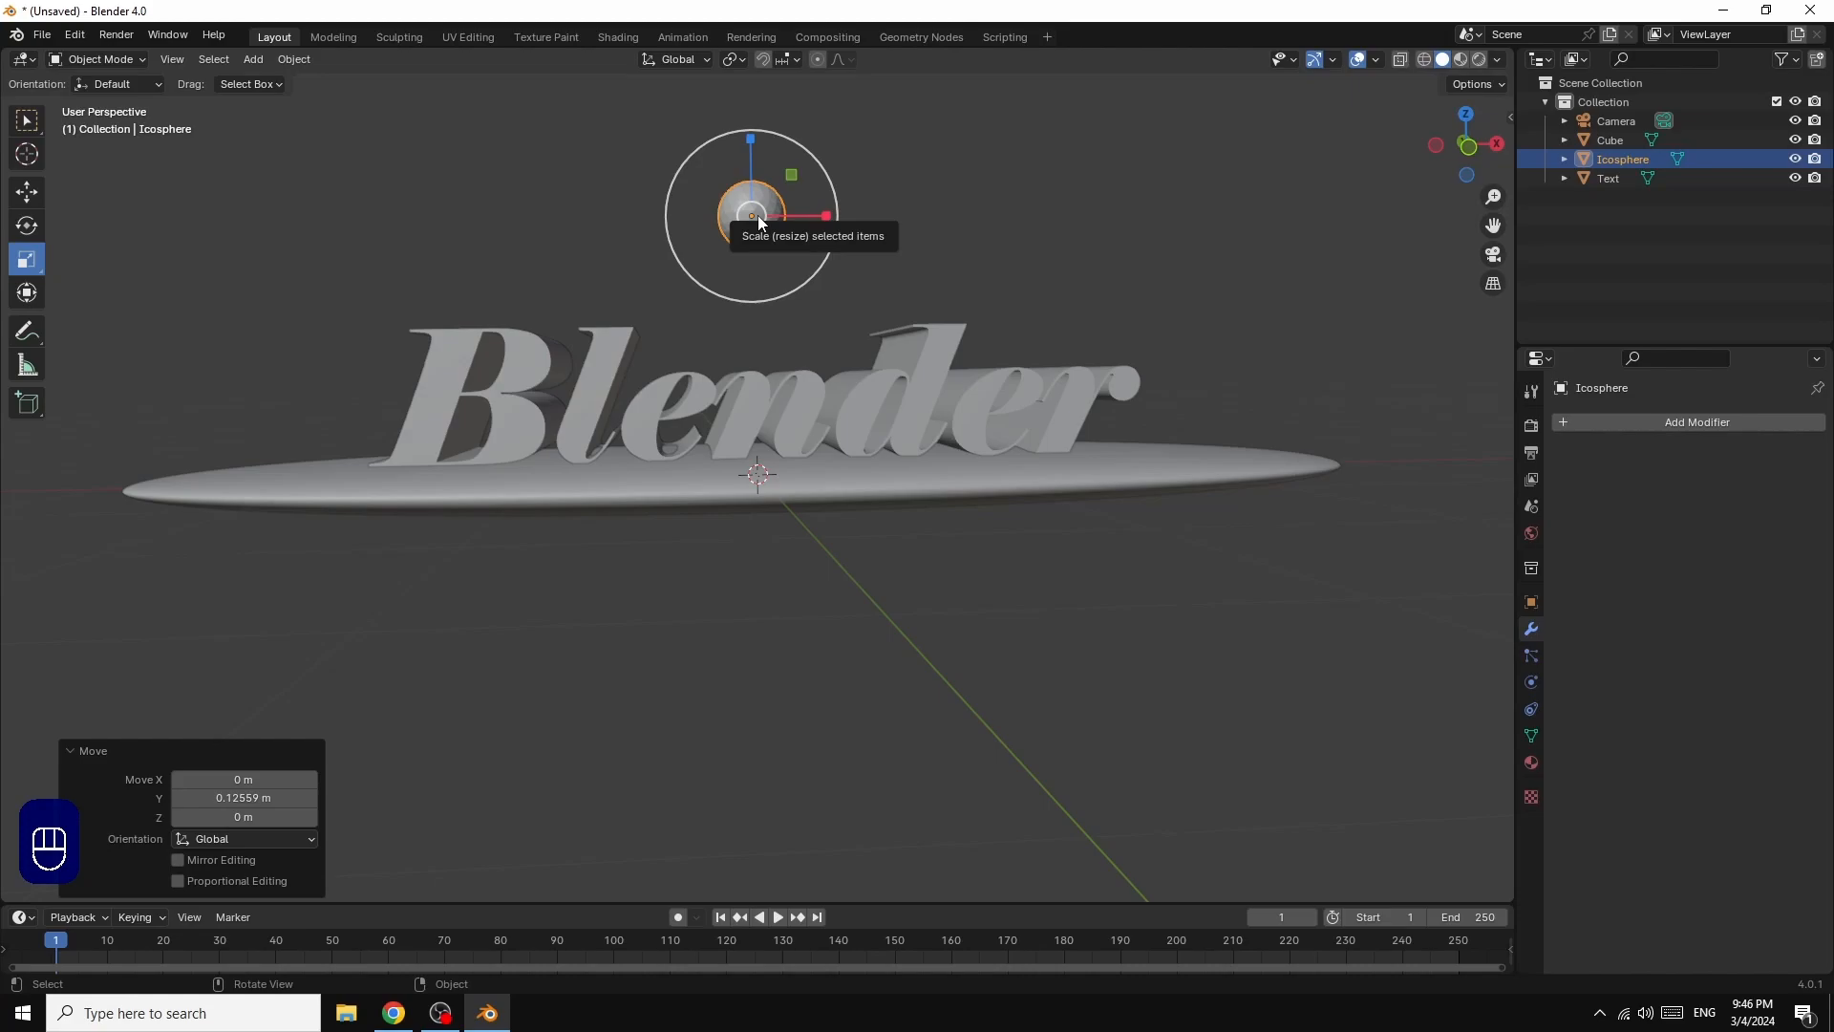
key(g)
key(x)
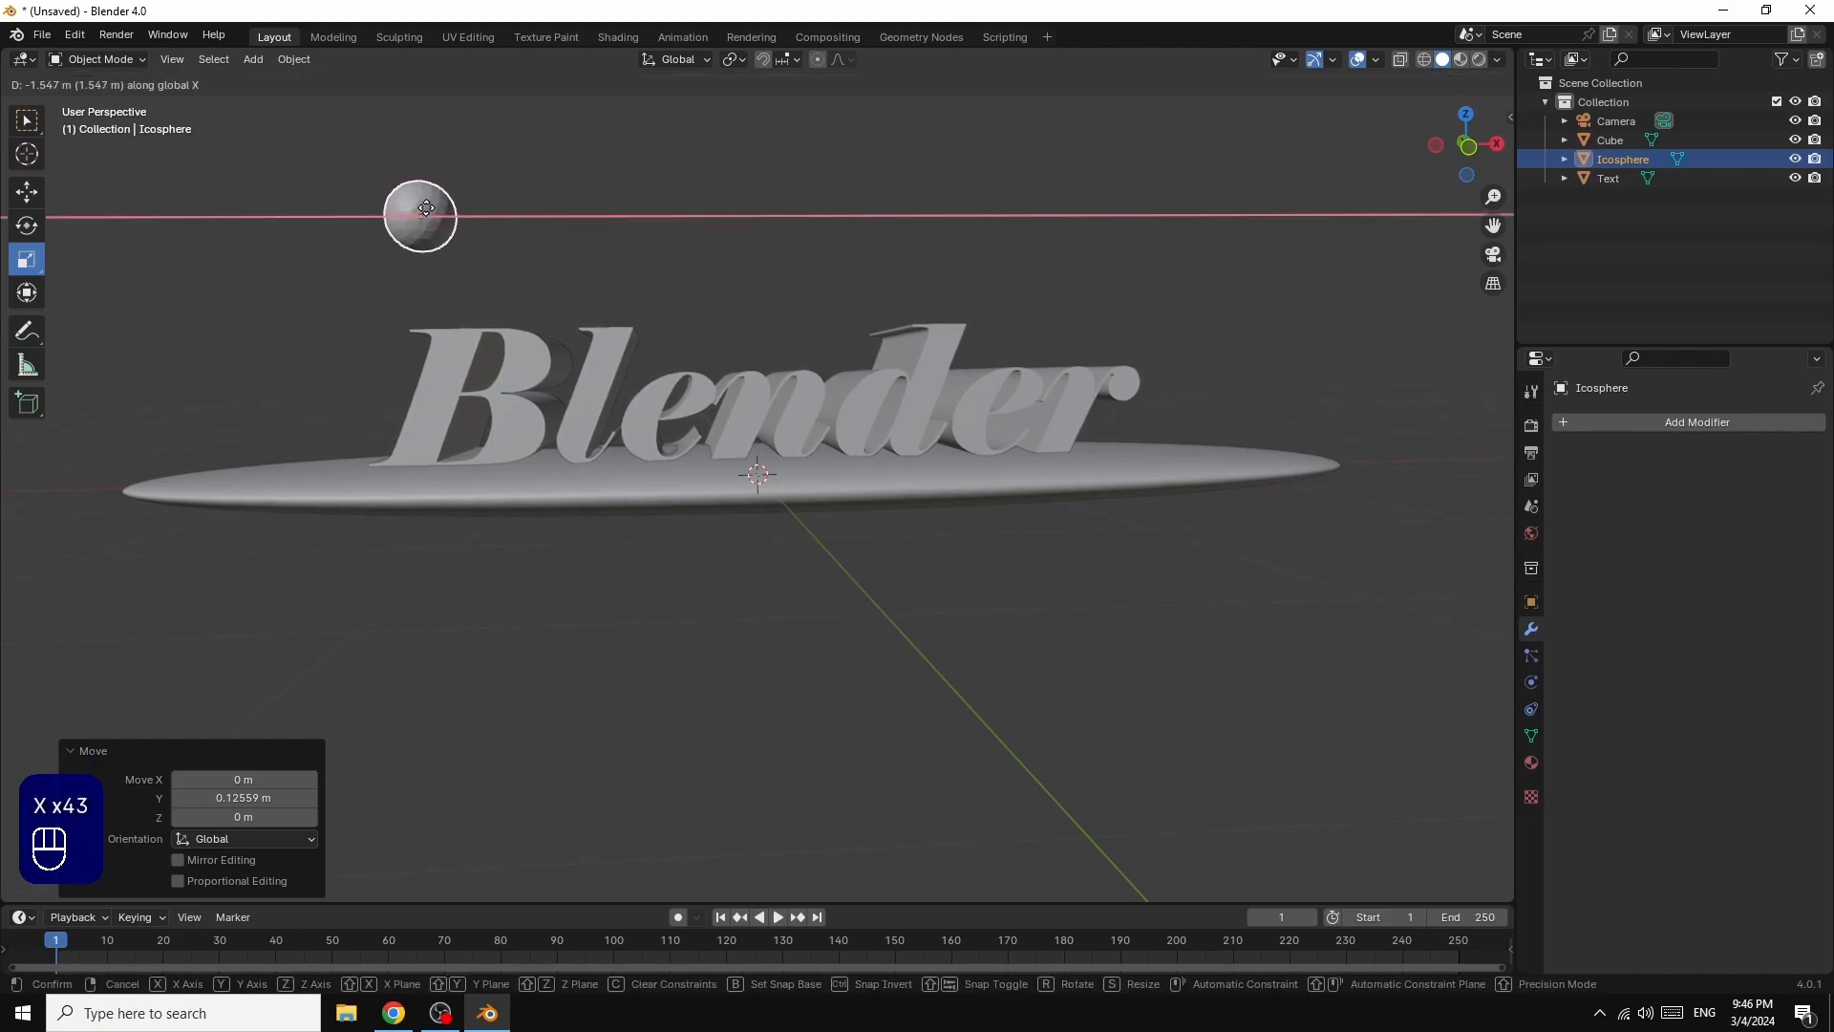
click(427, 208)
key(i)
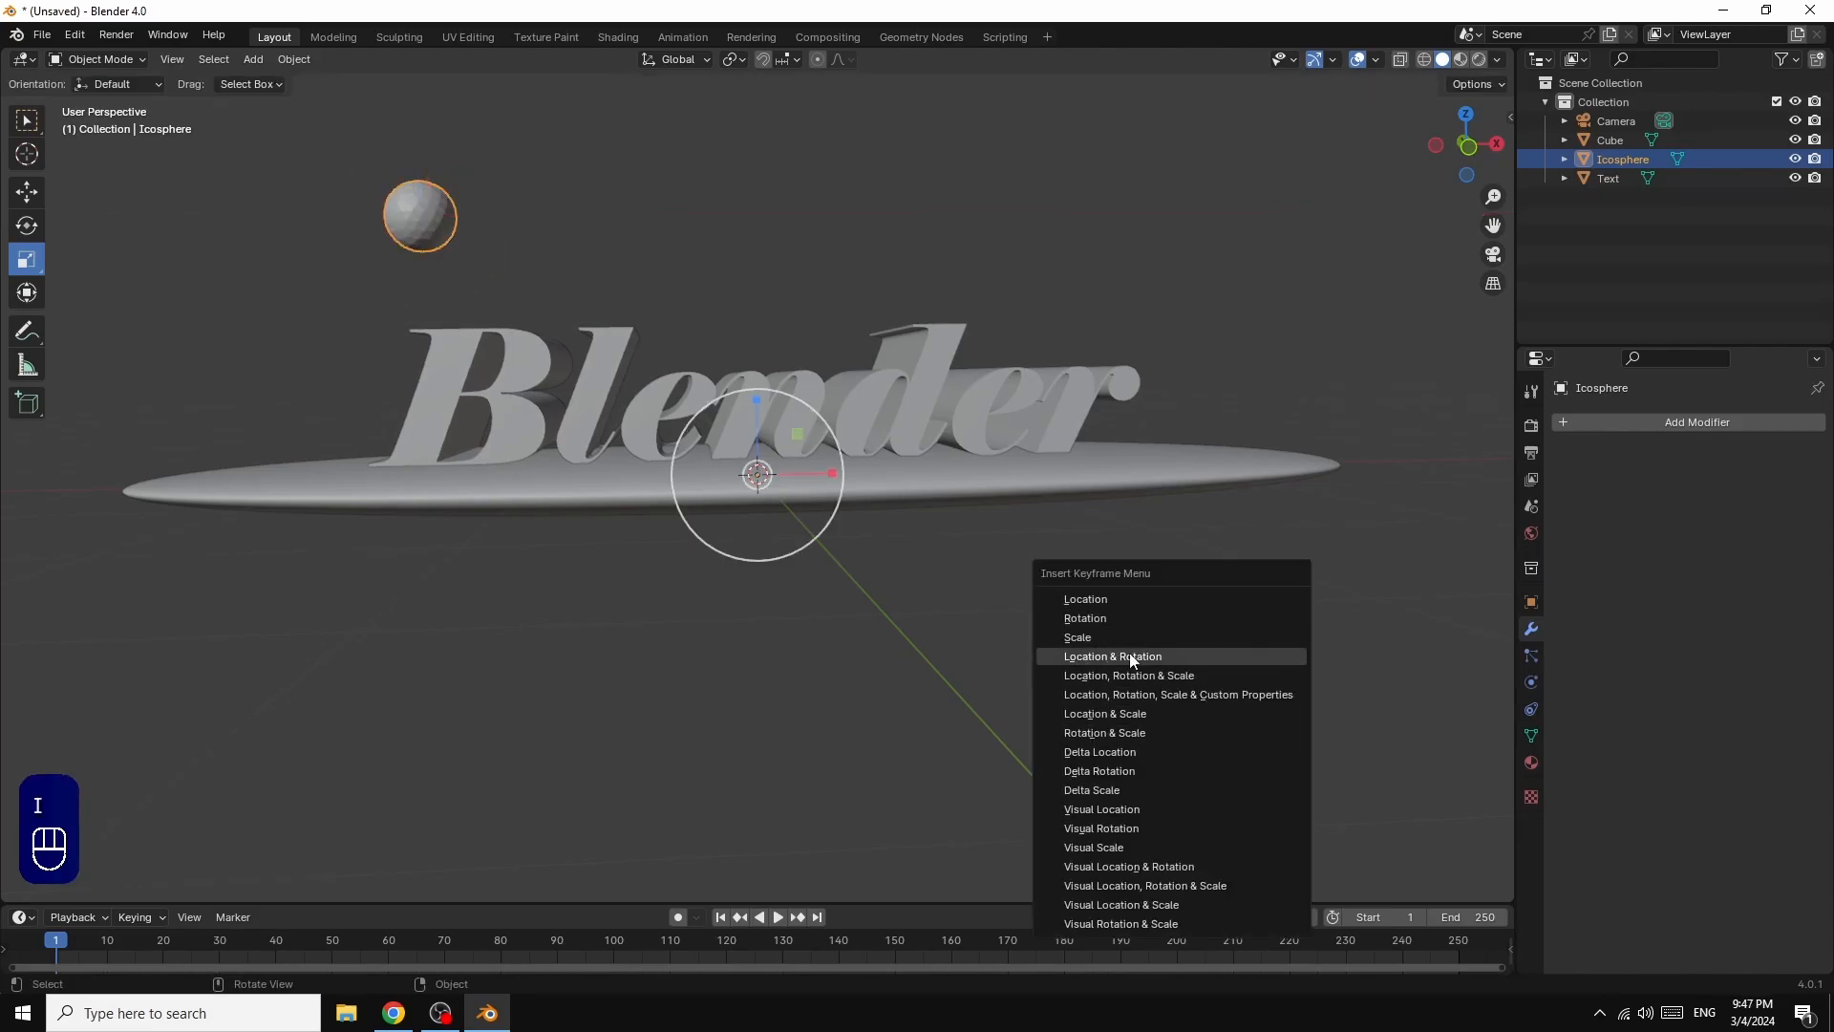
click(1085, 602)
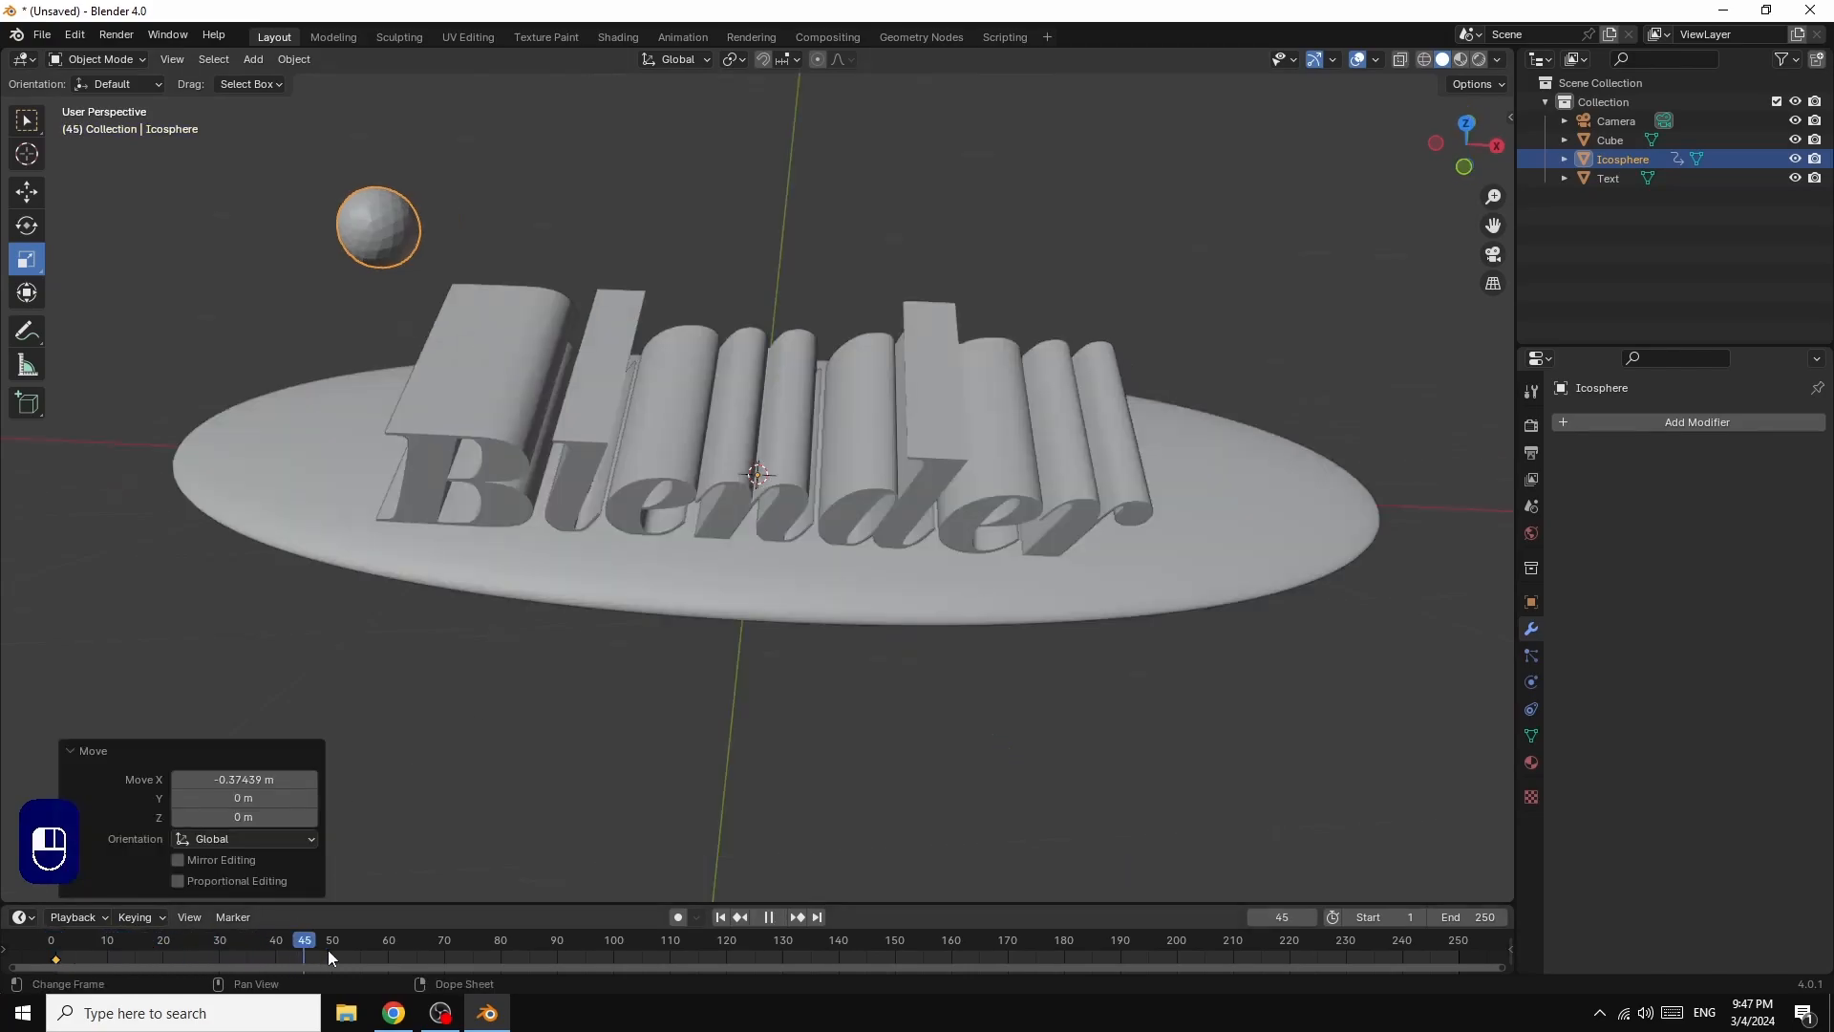
Step: At frame 250, move the ico sphere about 3.04 m along X and insert a Location keyframe
drag(329, 950, 891, 938)
drag(1162, 943, 1464, 963)
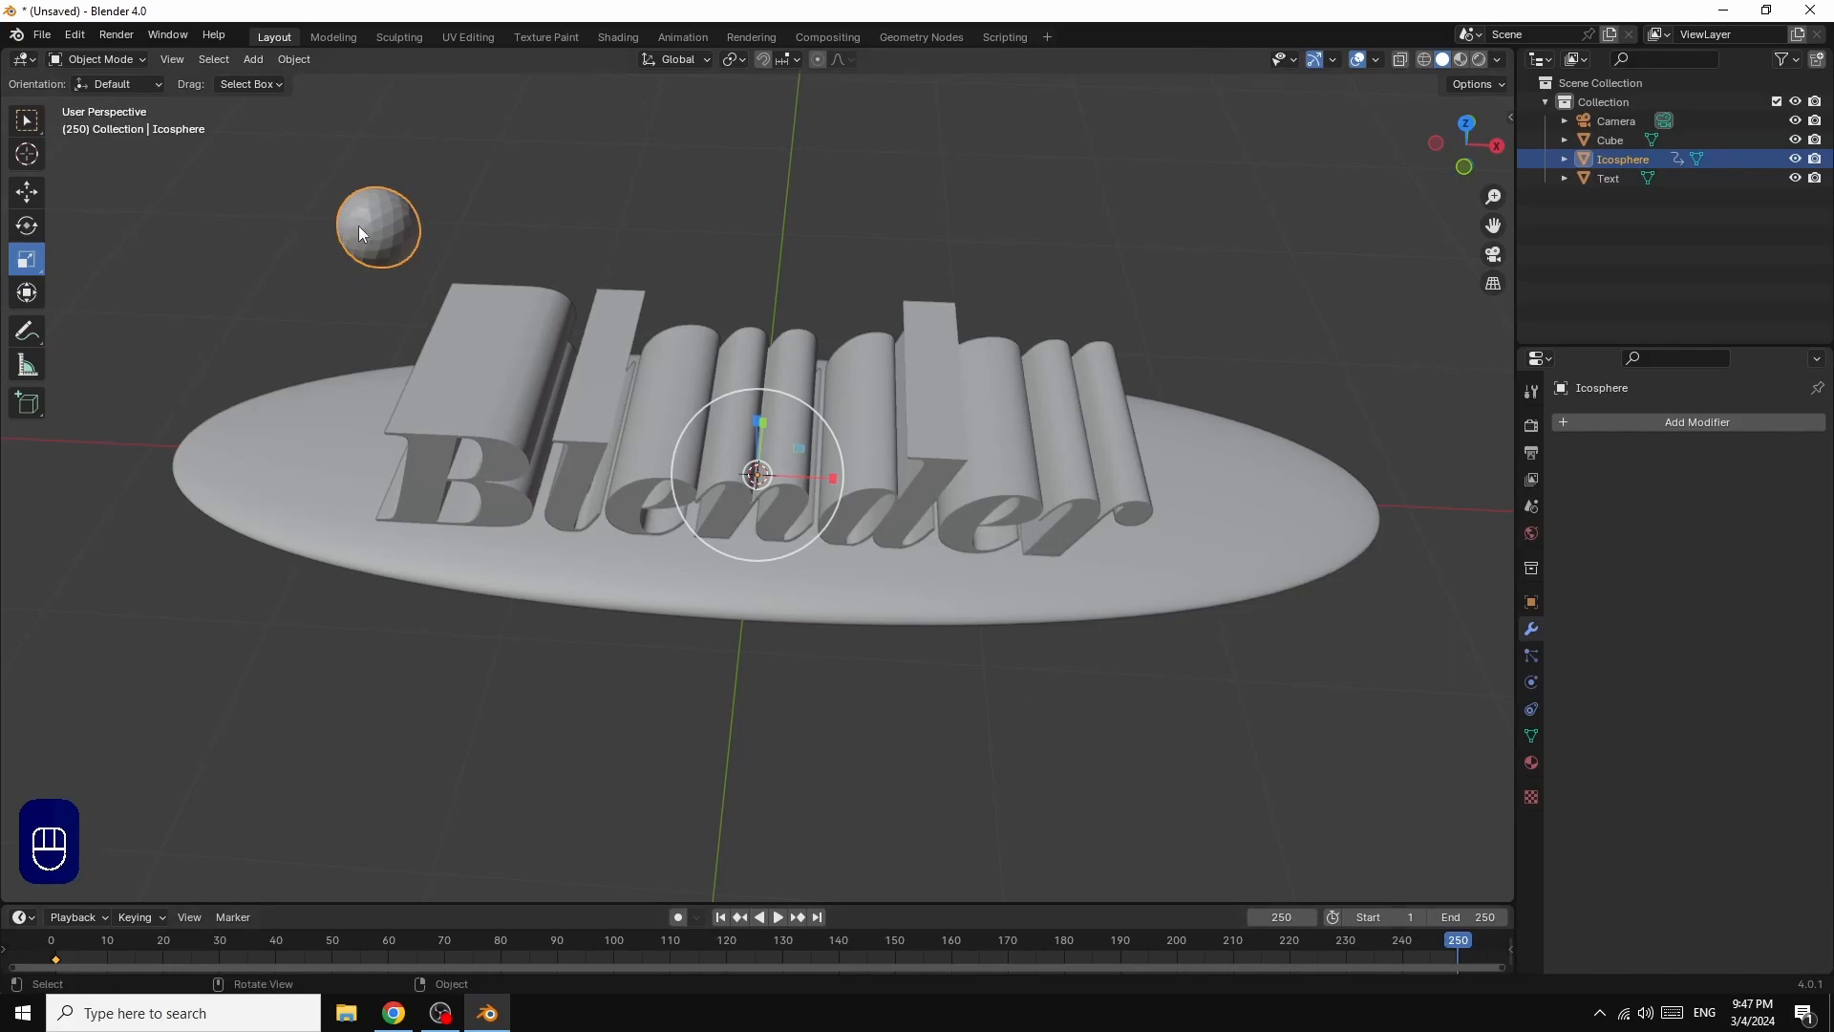
key(g)
key(x)
key(x)
key(x)
key(x)
key(x)
key(x)
key(x)
key(x)
key(x)
key(x)
key(x)
key(x)
key(x)
key(x)
key(x)
key(x)
key(x)
key(x)
key(x)
key(x)
key(x)
key(x)
key(x)
key(x)
key(x)
key(x)
key(x)
key(x)
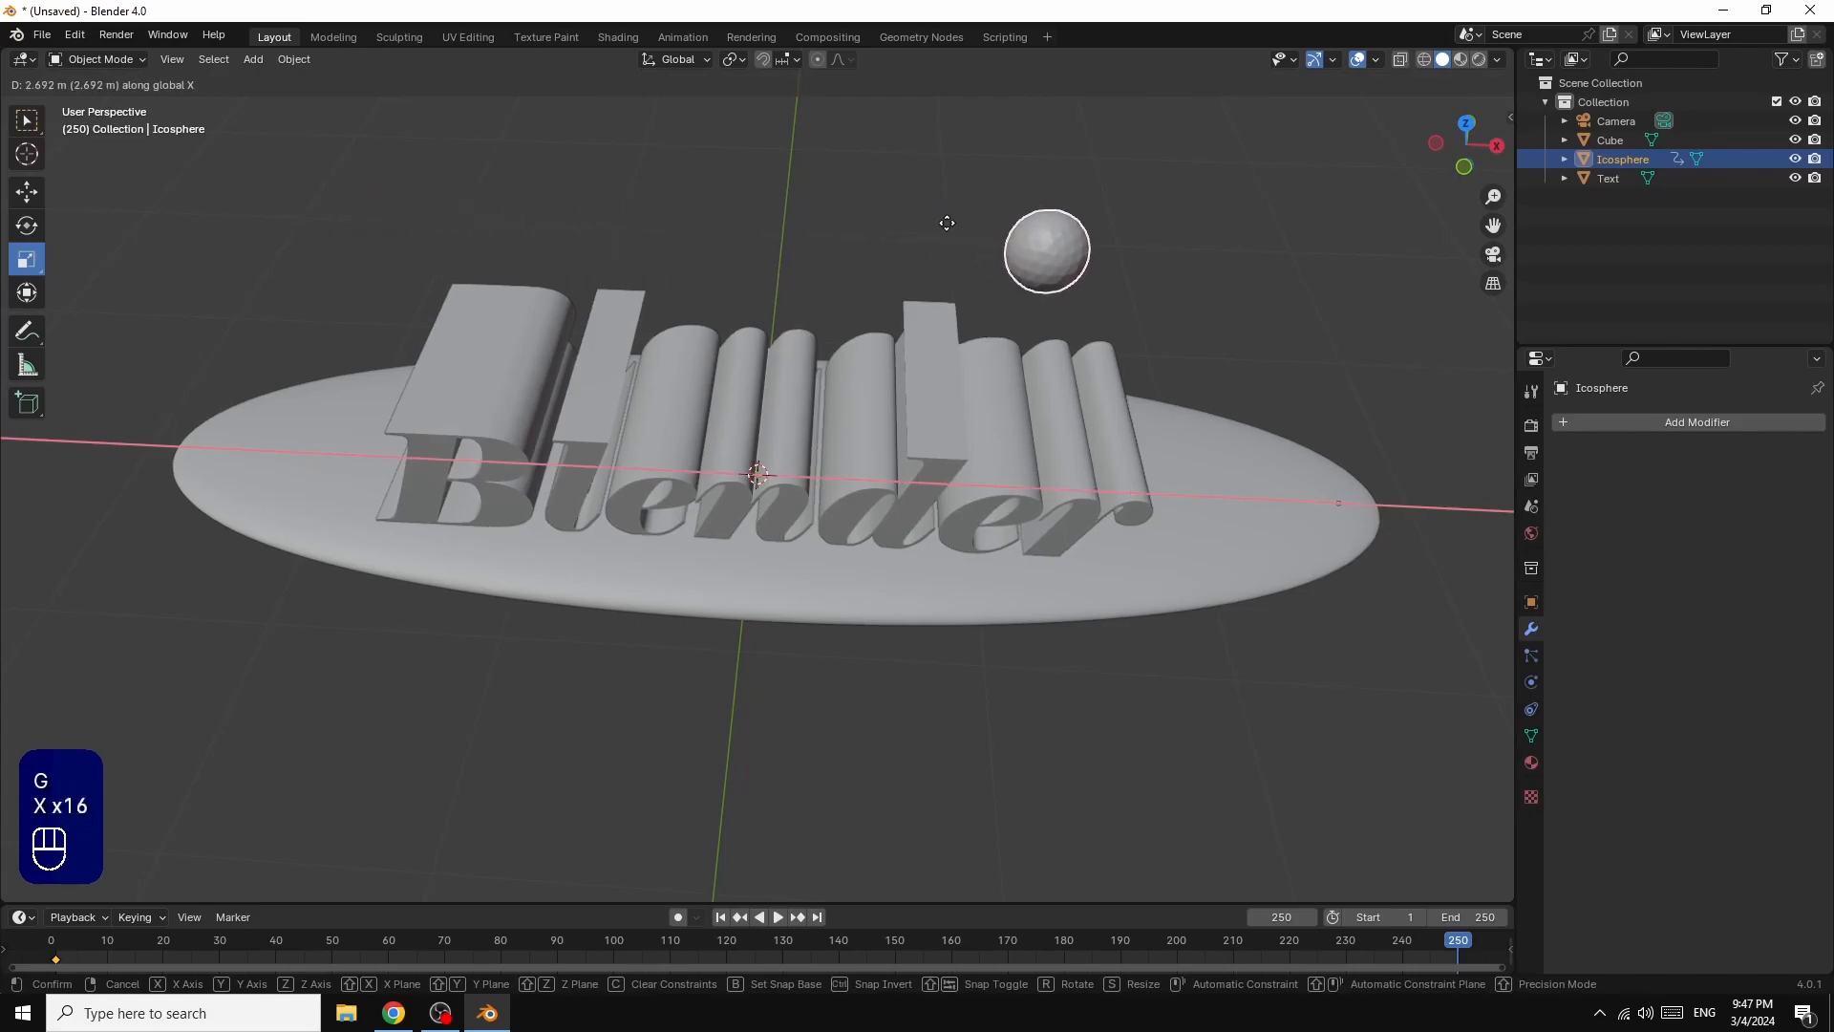
key(x)
key(x)
key(x)
key(x)
key(x)
key(x)
key(x)
key(x)
key(x)
key(x)
key(x)
key(x)
key(x)
key(x)
key(x)
key(x)
key(x)
key(x)
key(x)
key(x)
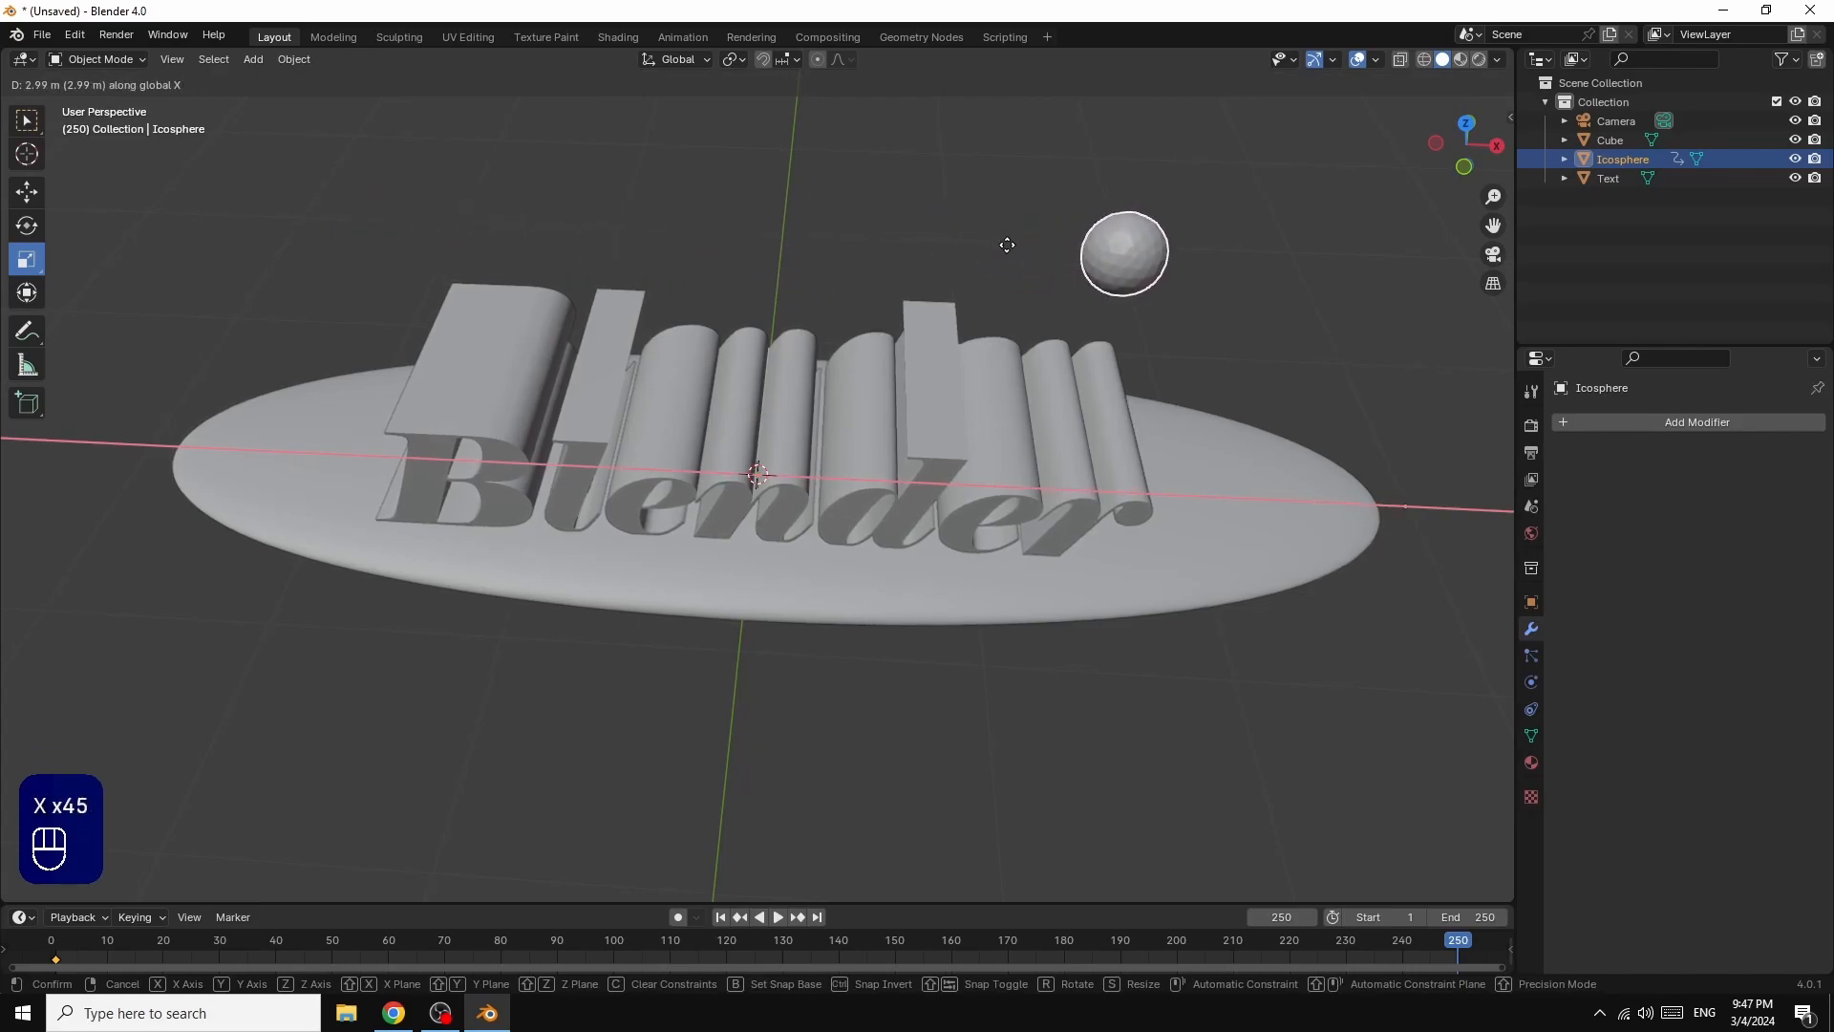
key(x)
key(x)
key(x)
key(x)
key(x)
key(x)
key(x)
key(x)
key(x)
key(x)
key(x)
click(1020, 252)
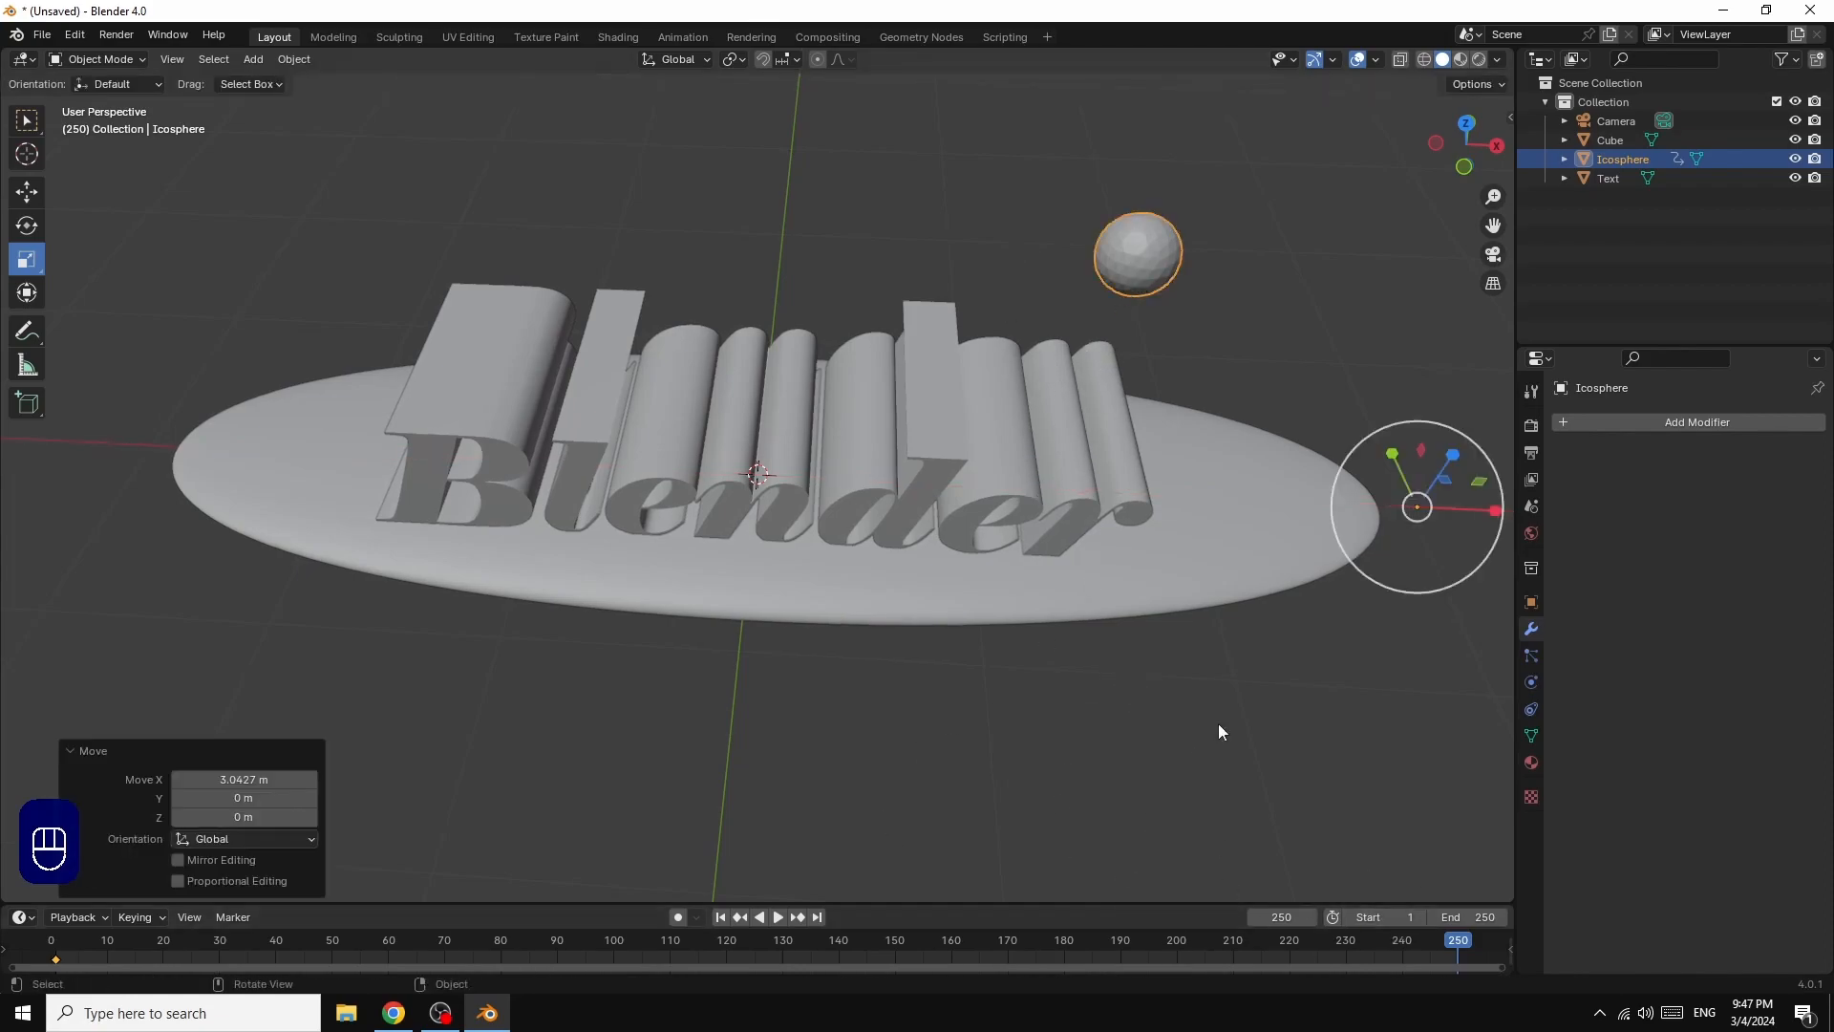
key(i)
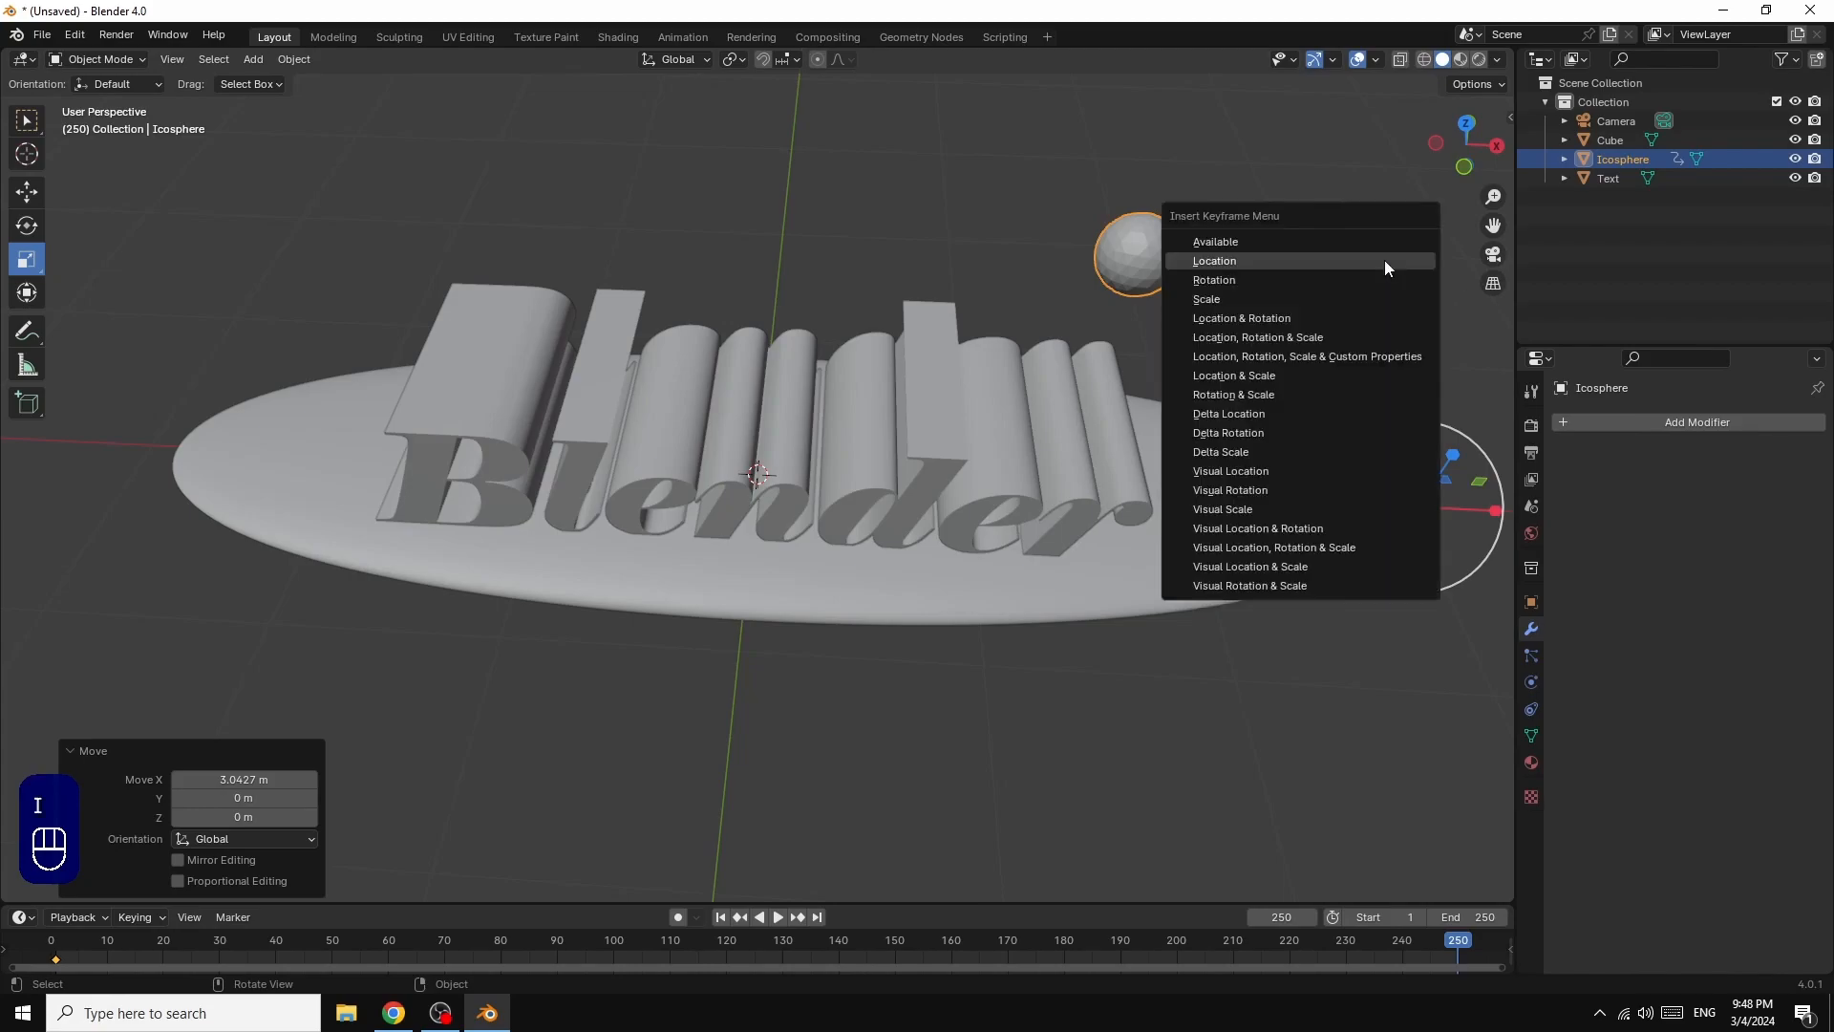
click(1242, 251)
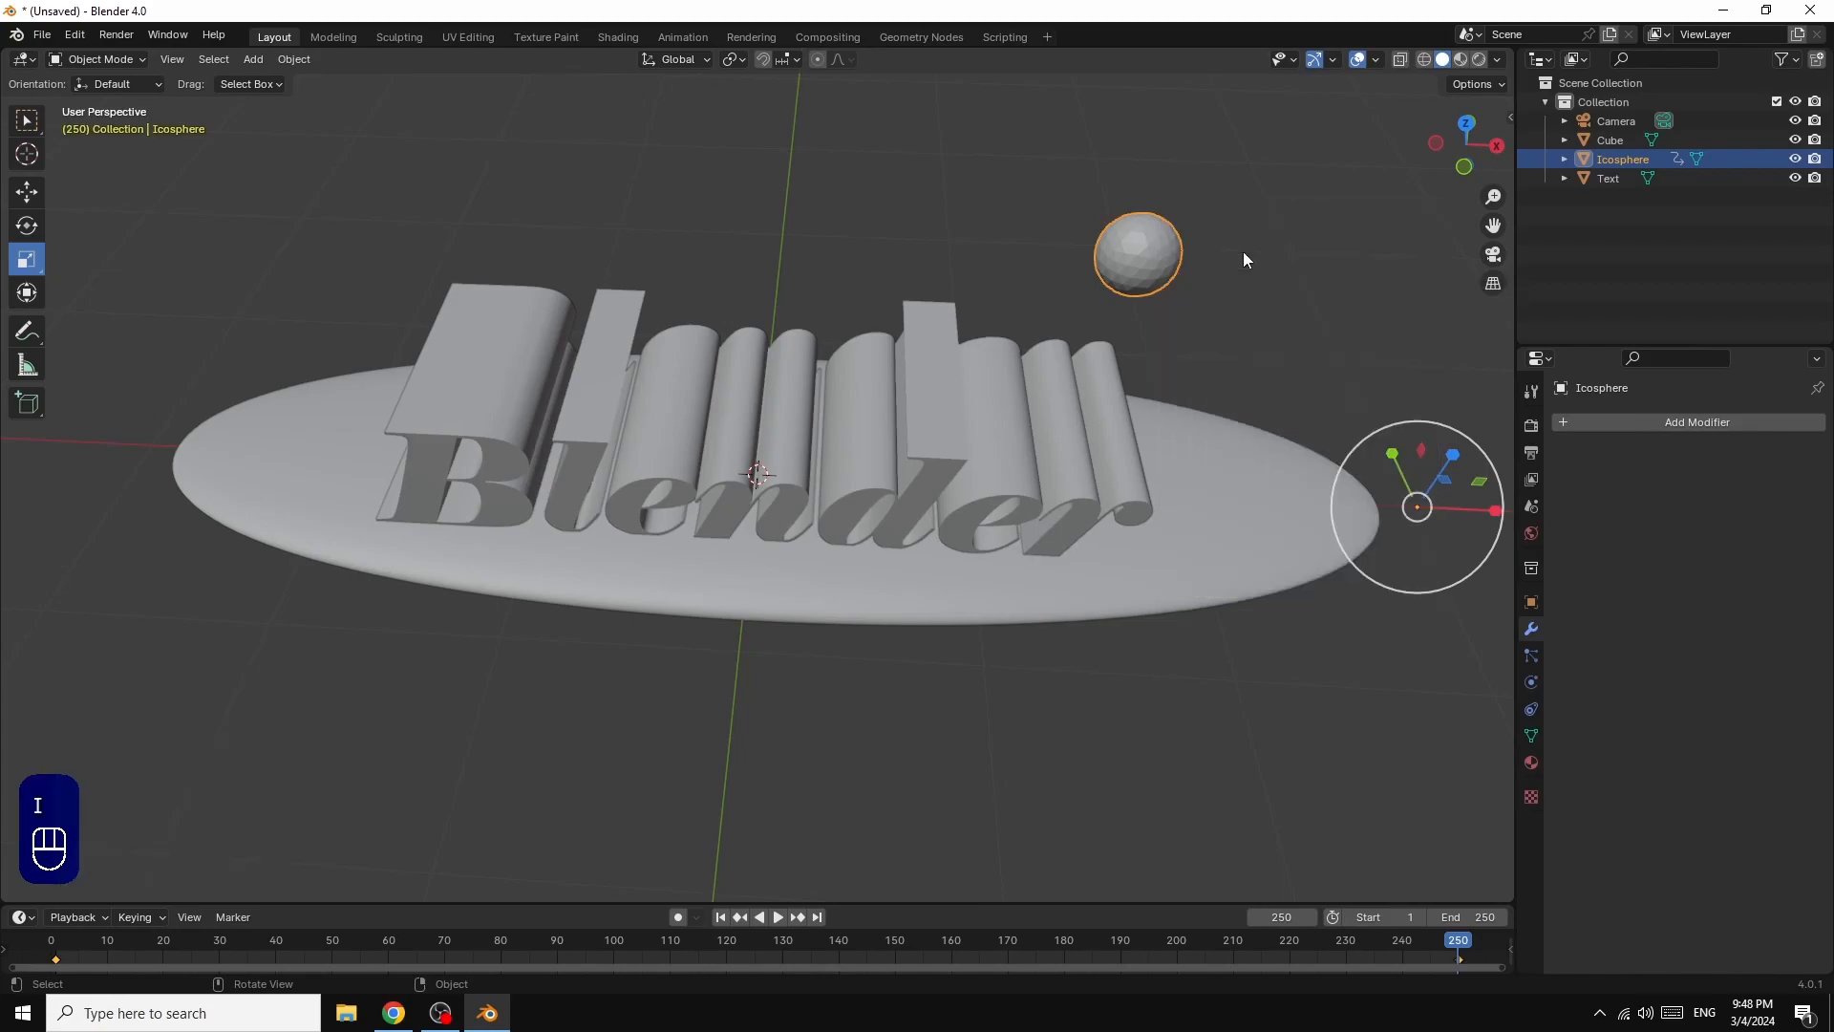
Step: Play back the ico sphere's animation, stop it and return to frame 1
click(781, 916)
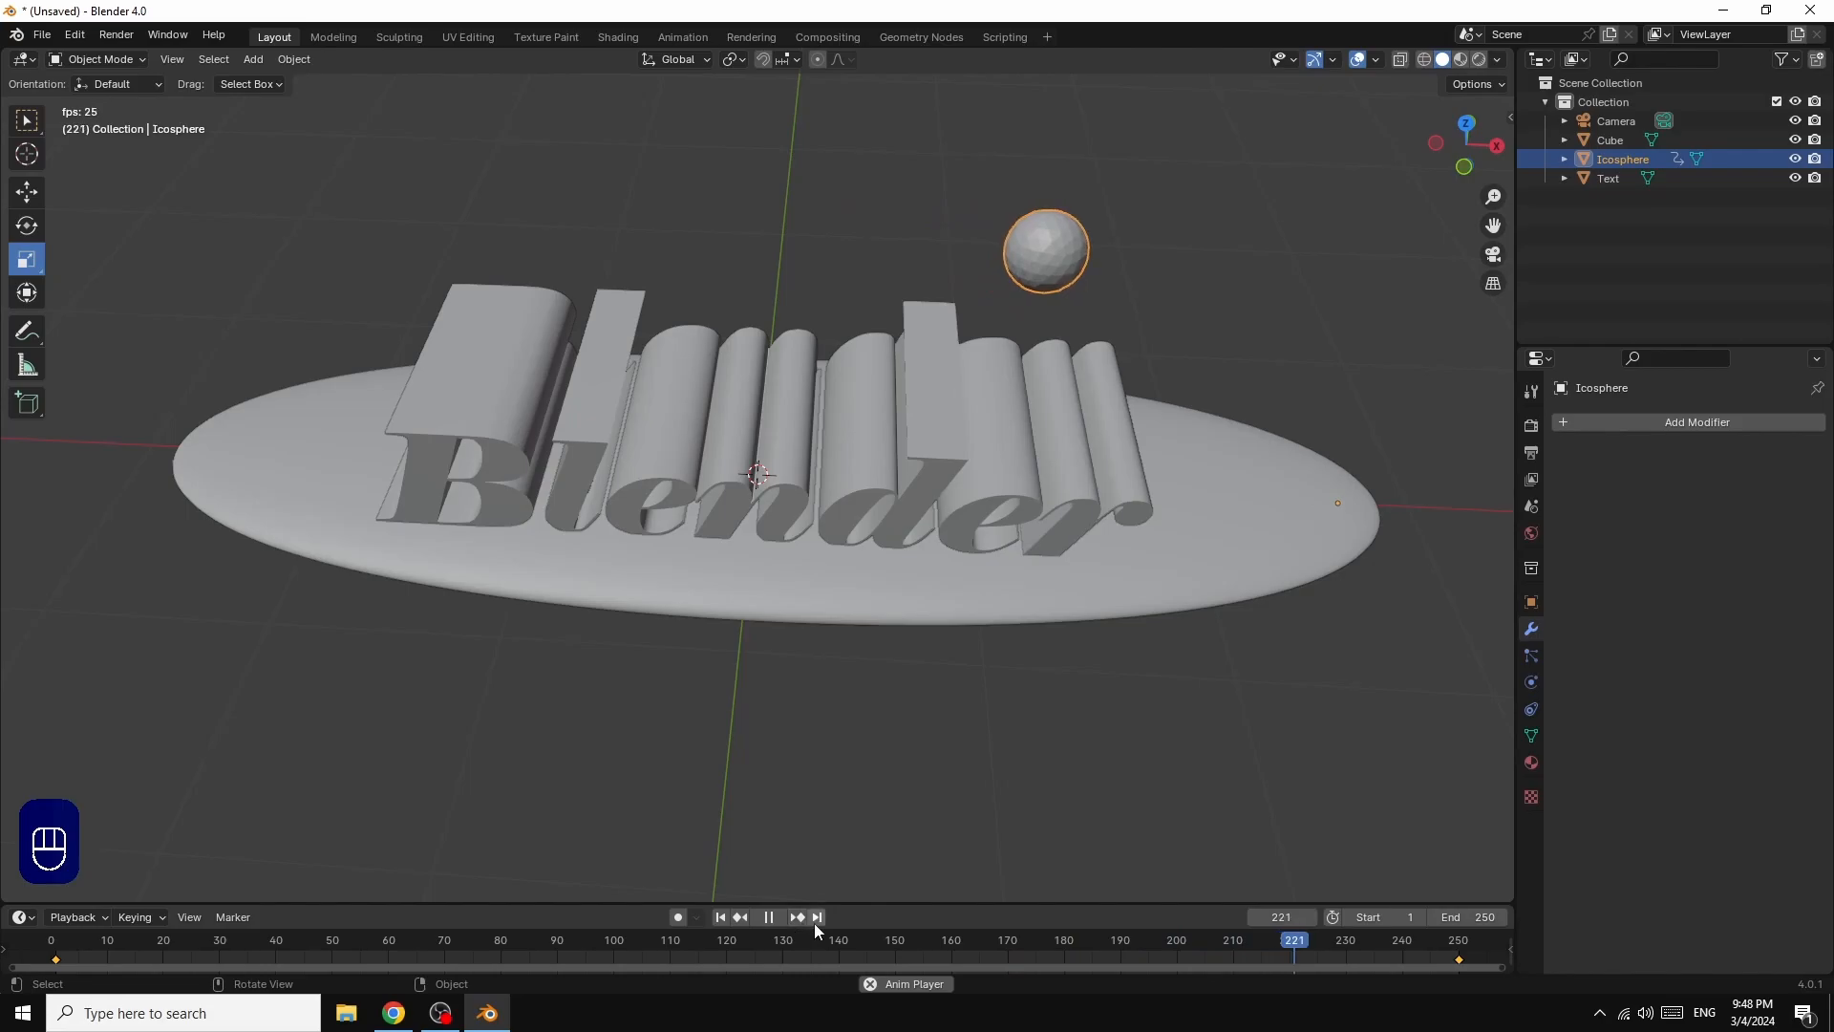
click(771, 919)
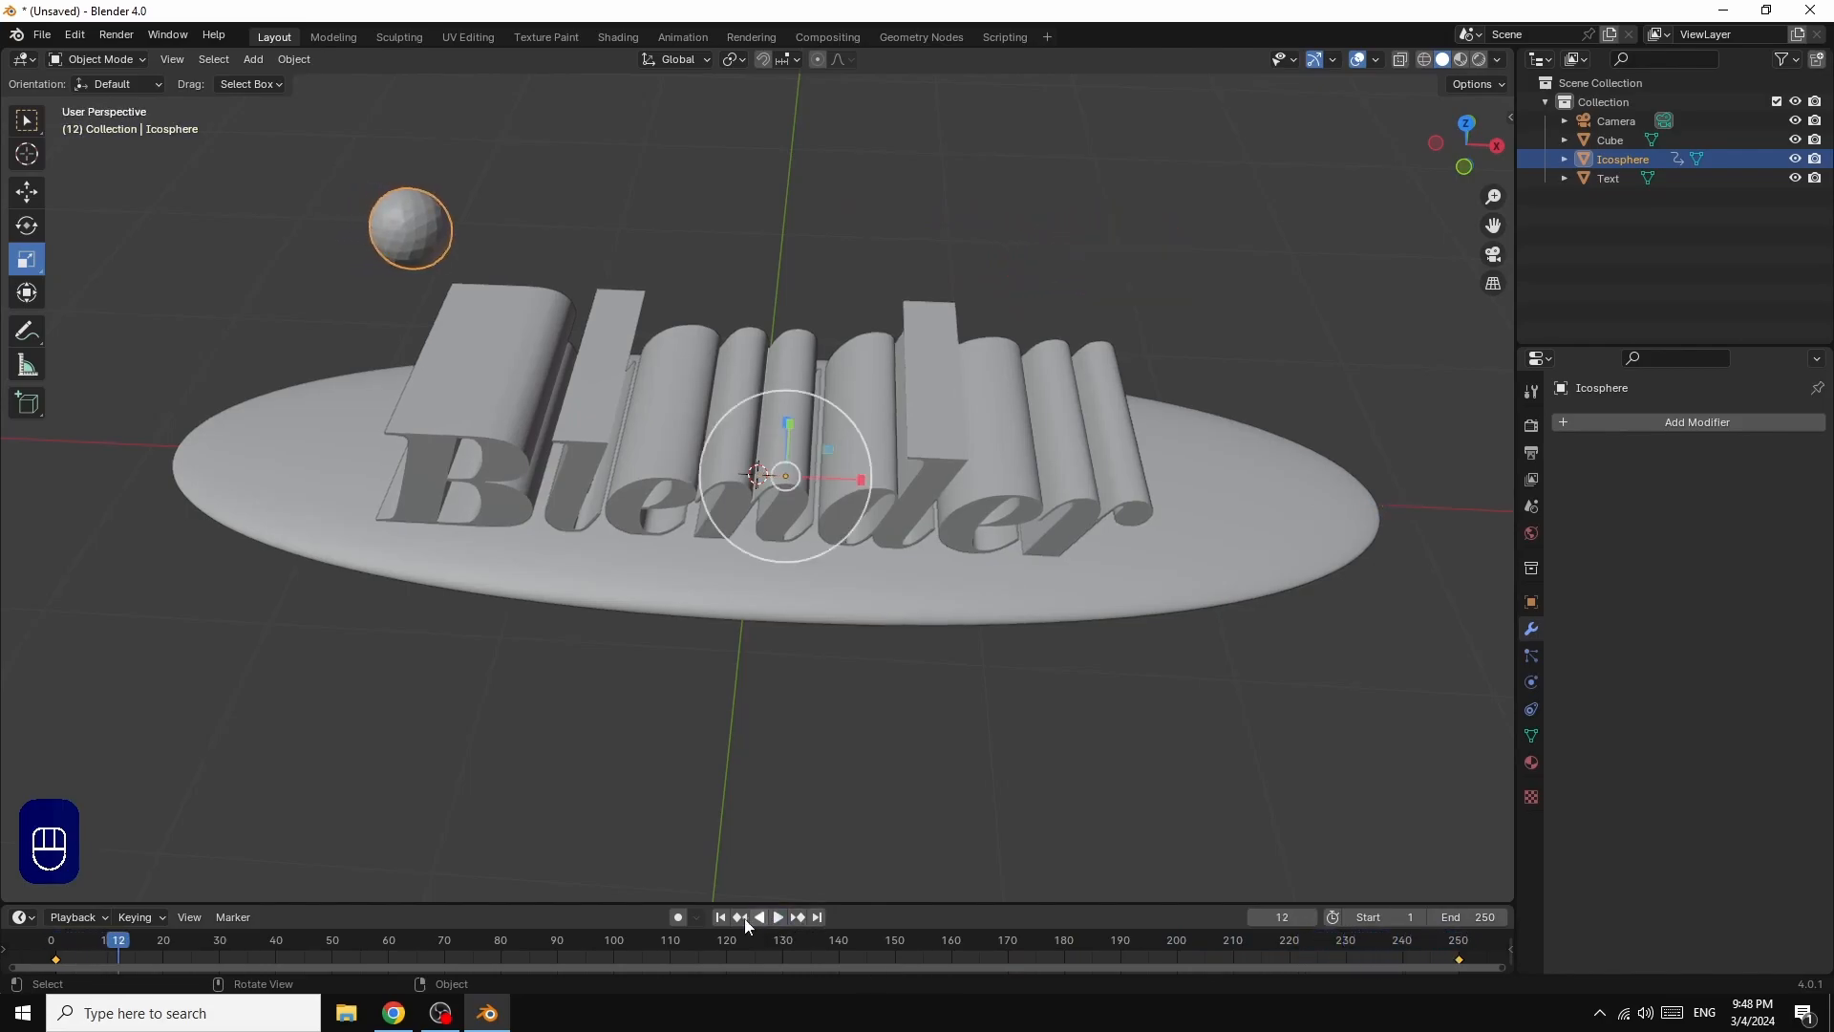
click(721, 918)
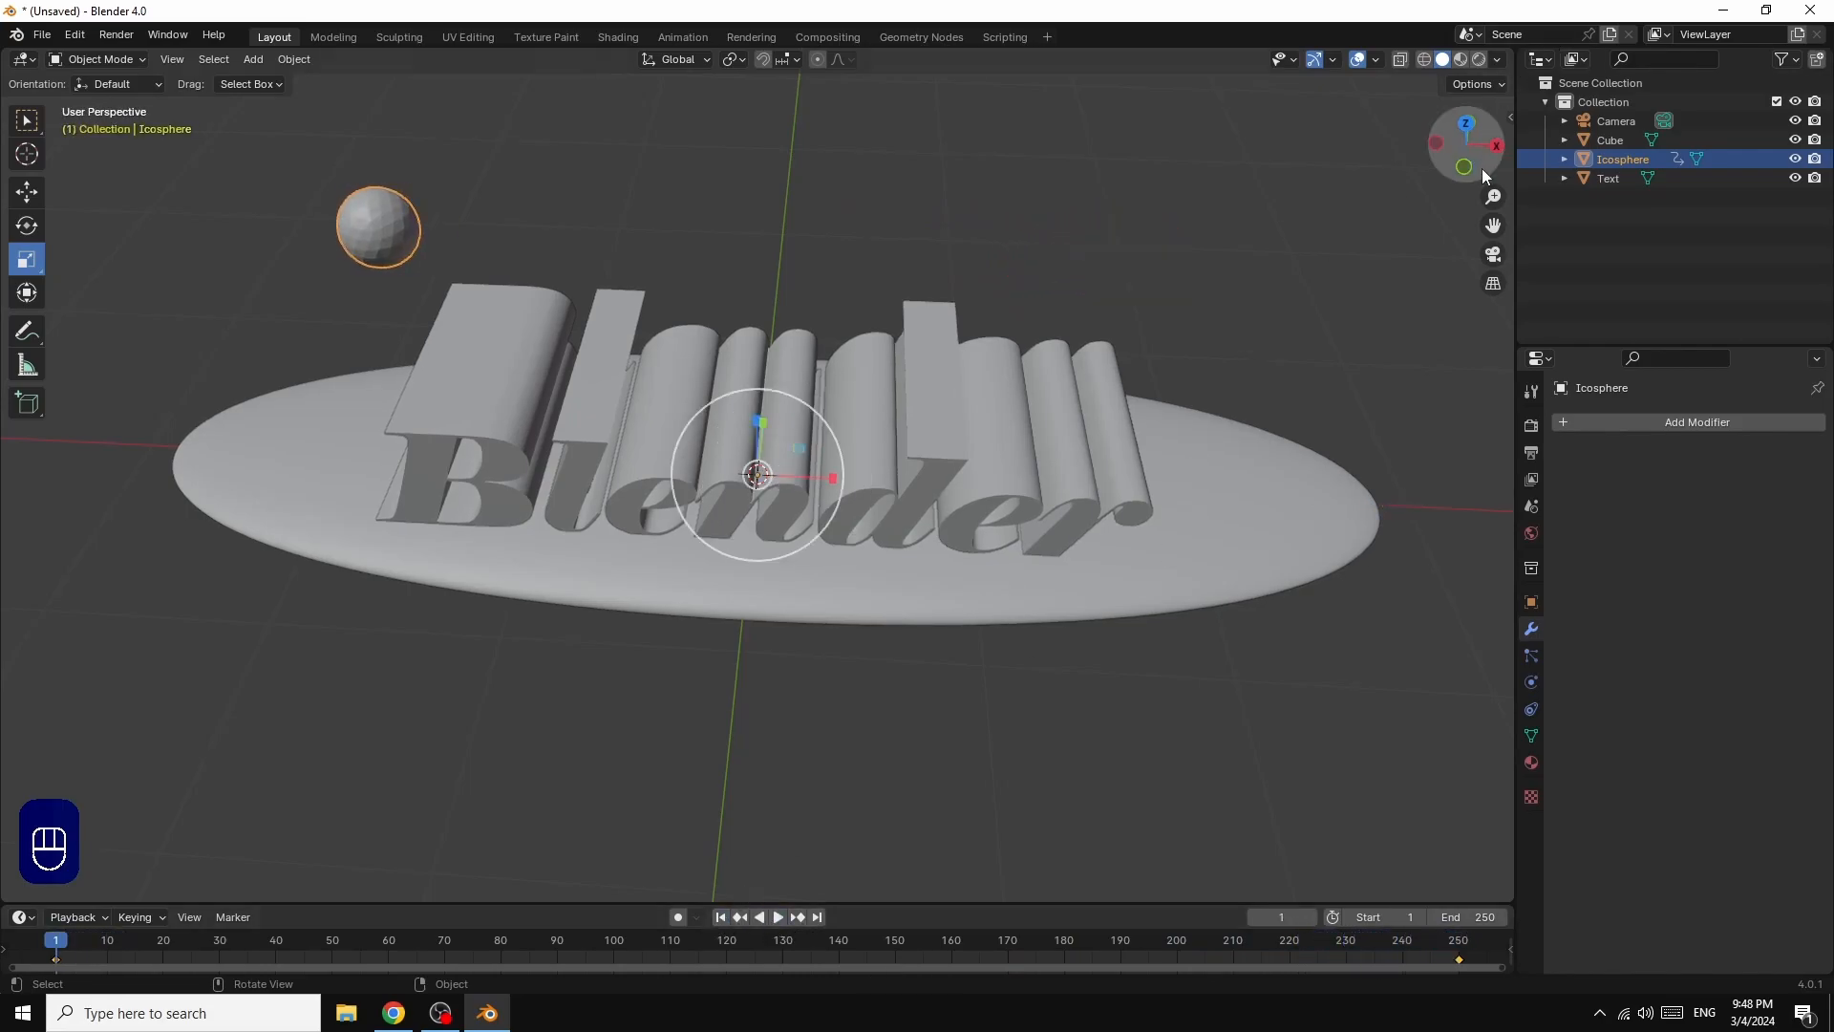
Step: Add a 2 m cube at the origin and stretch it along X by a factor of about 2.73
drag(1479, 160, 1479, 119)
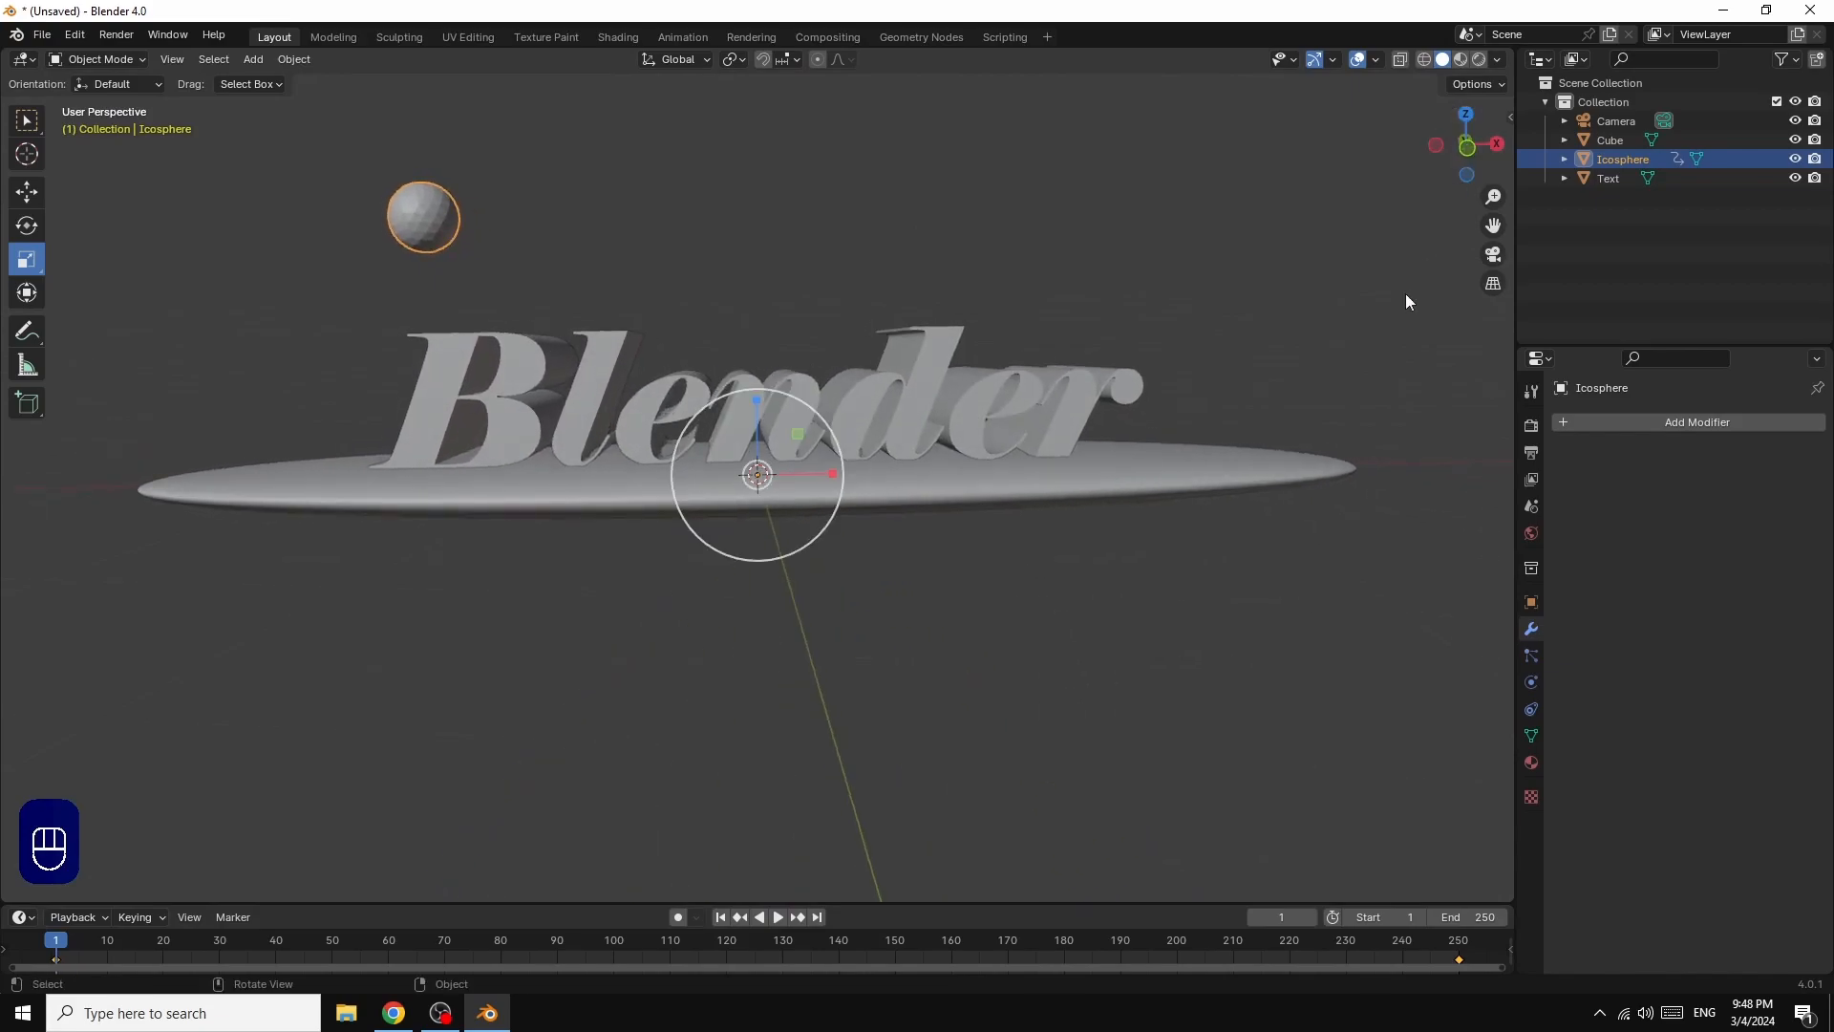
scroll(1406, 296, down, 2)
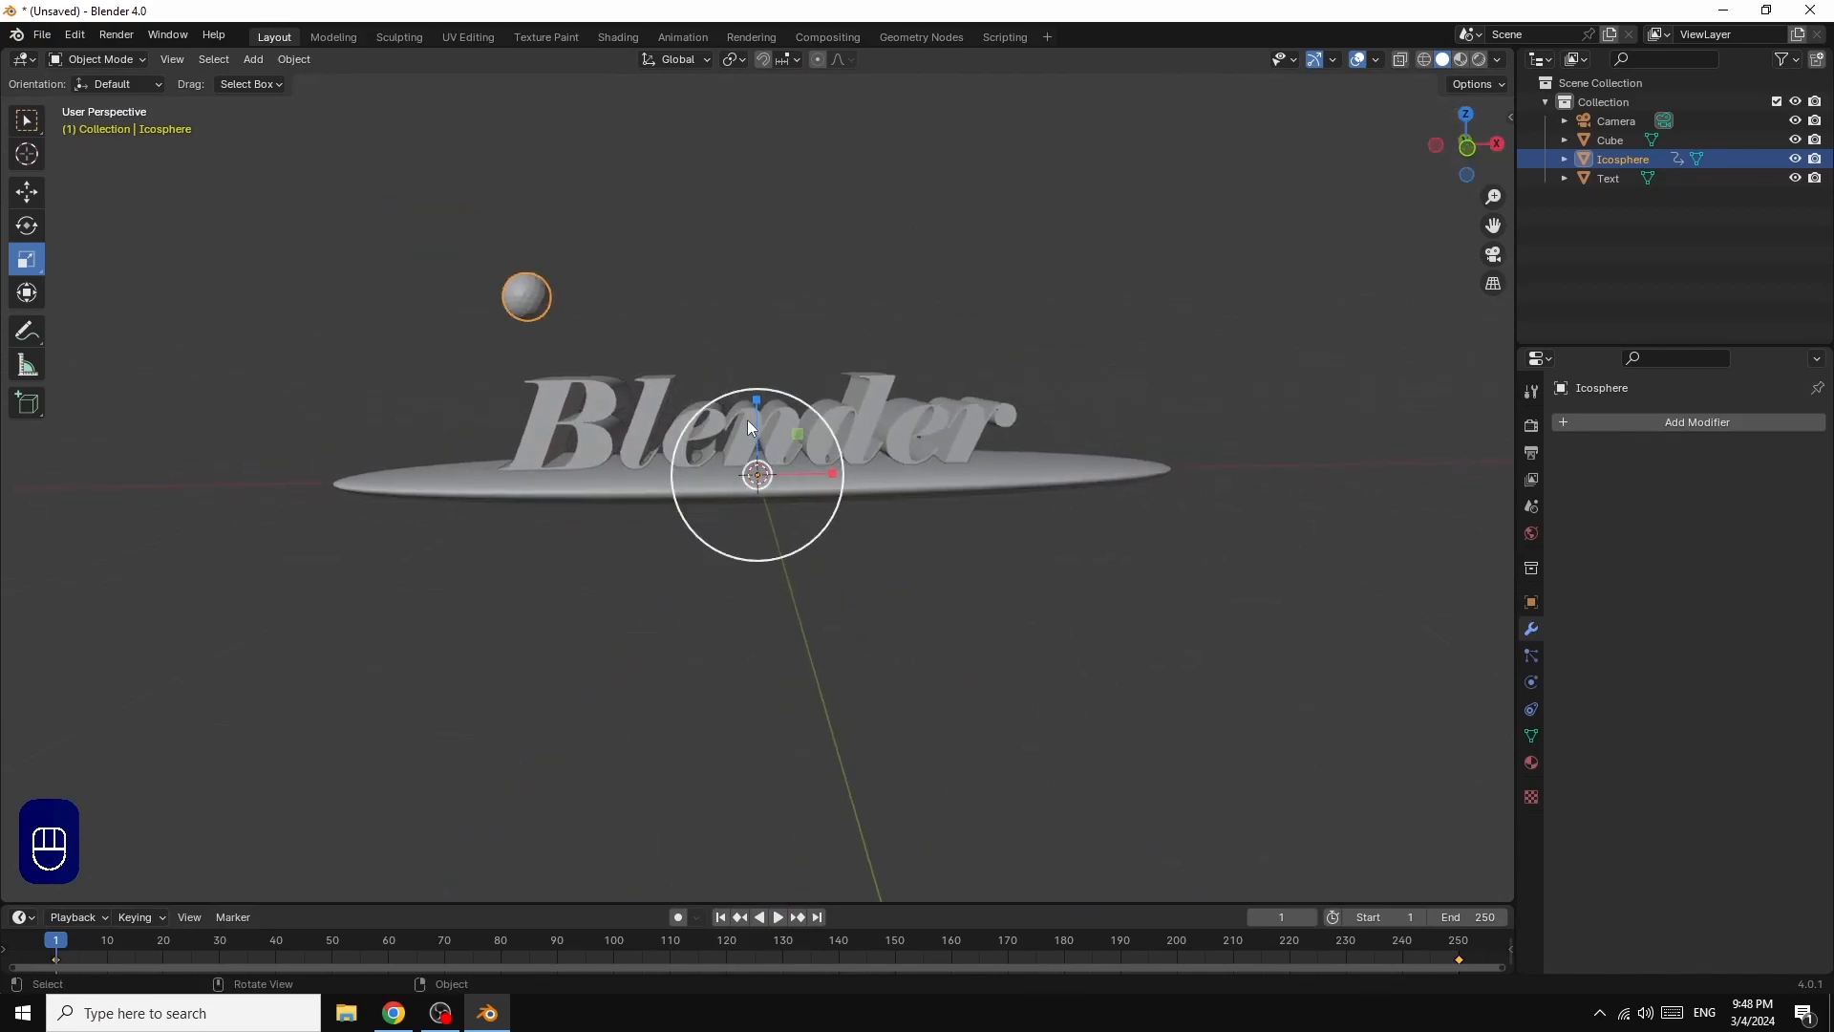
click(254, 59)
mouse_move(266, 83)
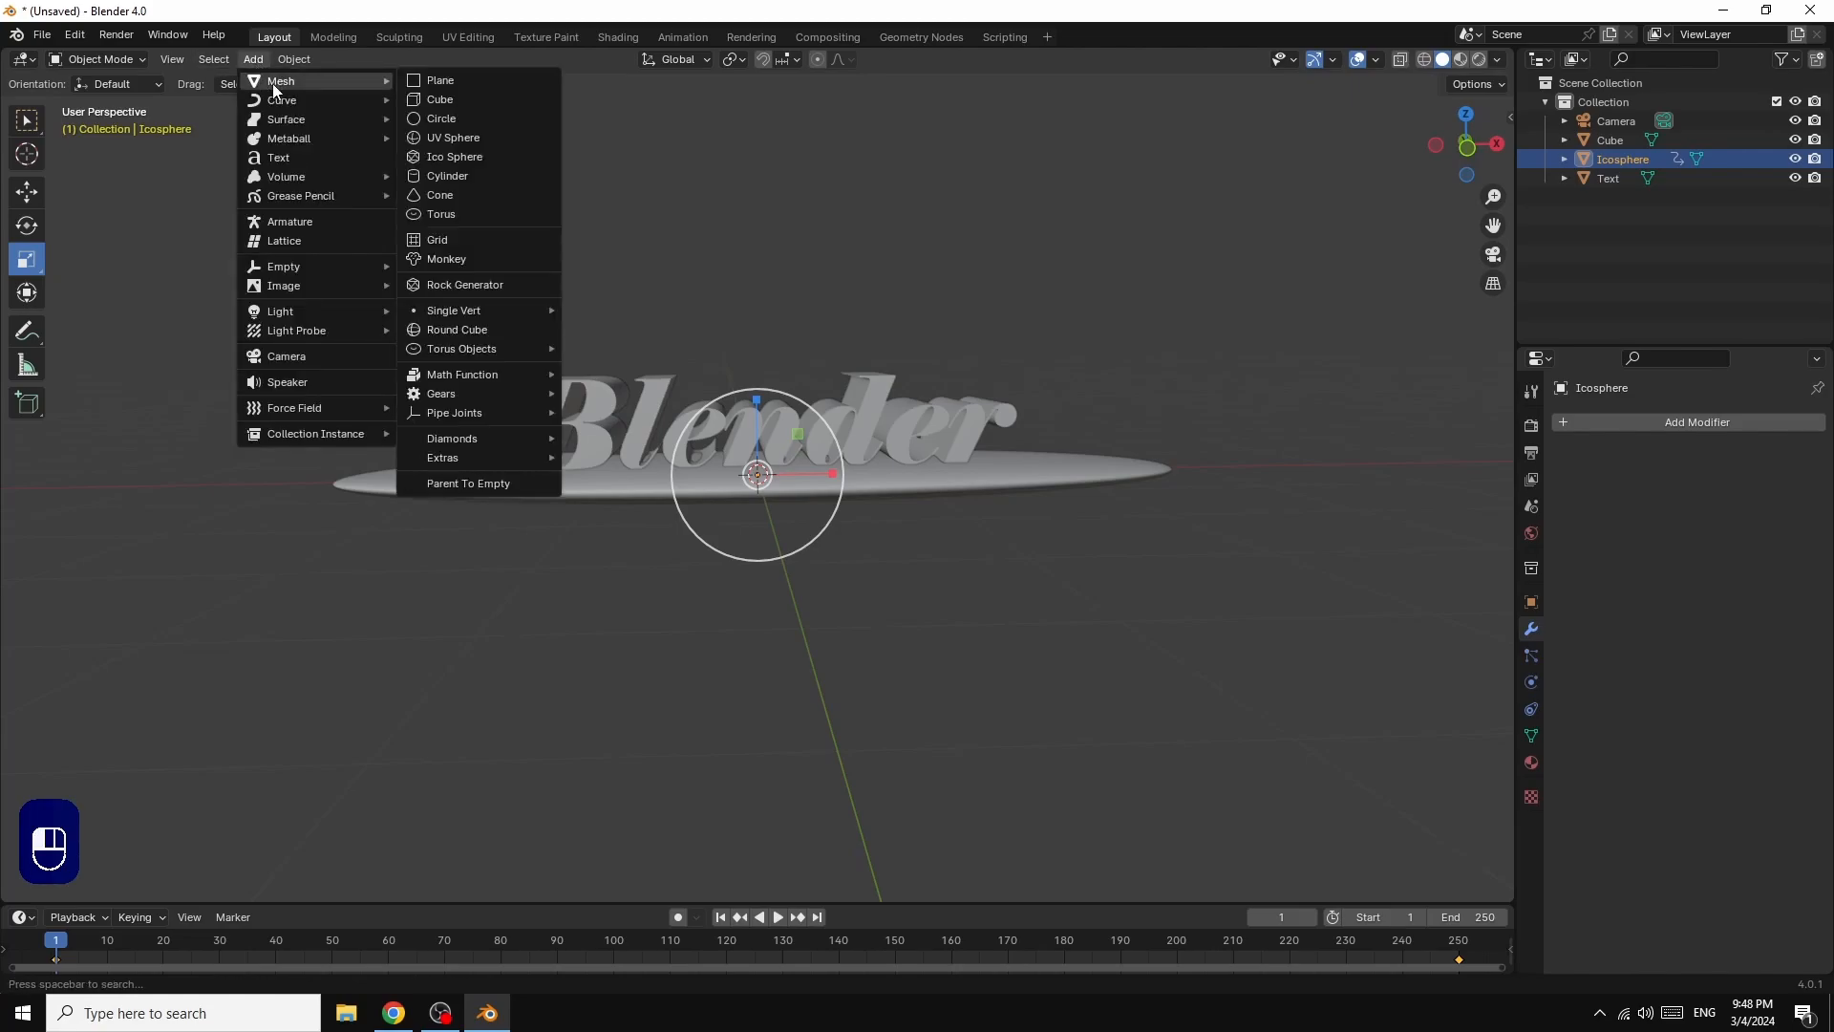
click(447, 101)
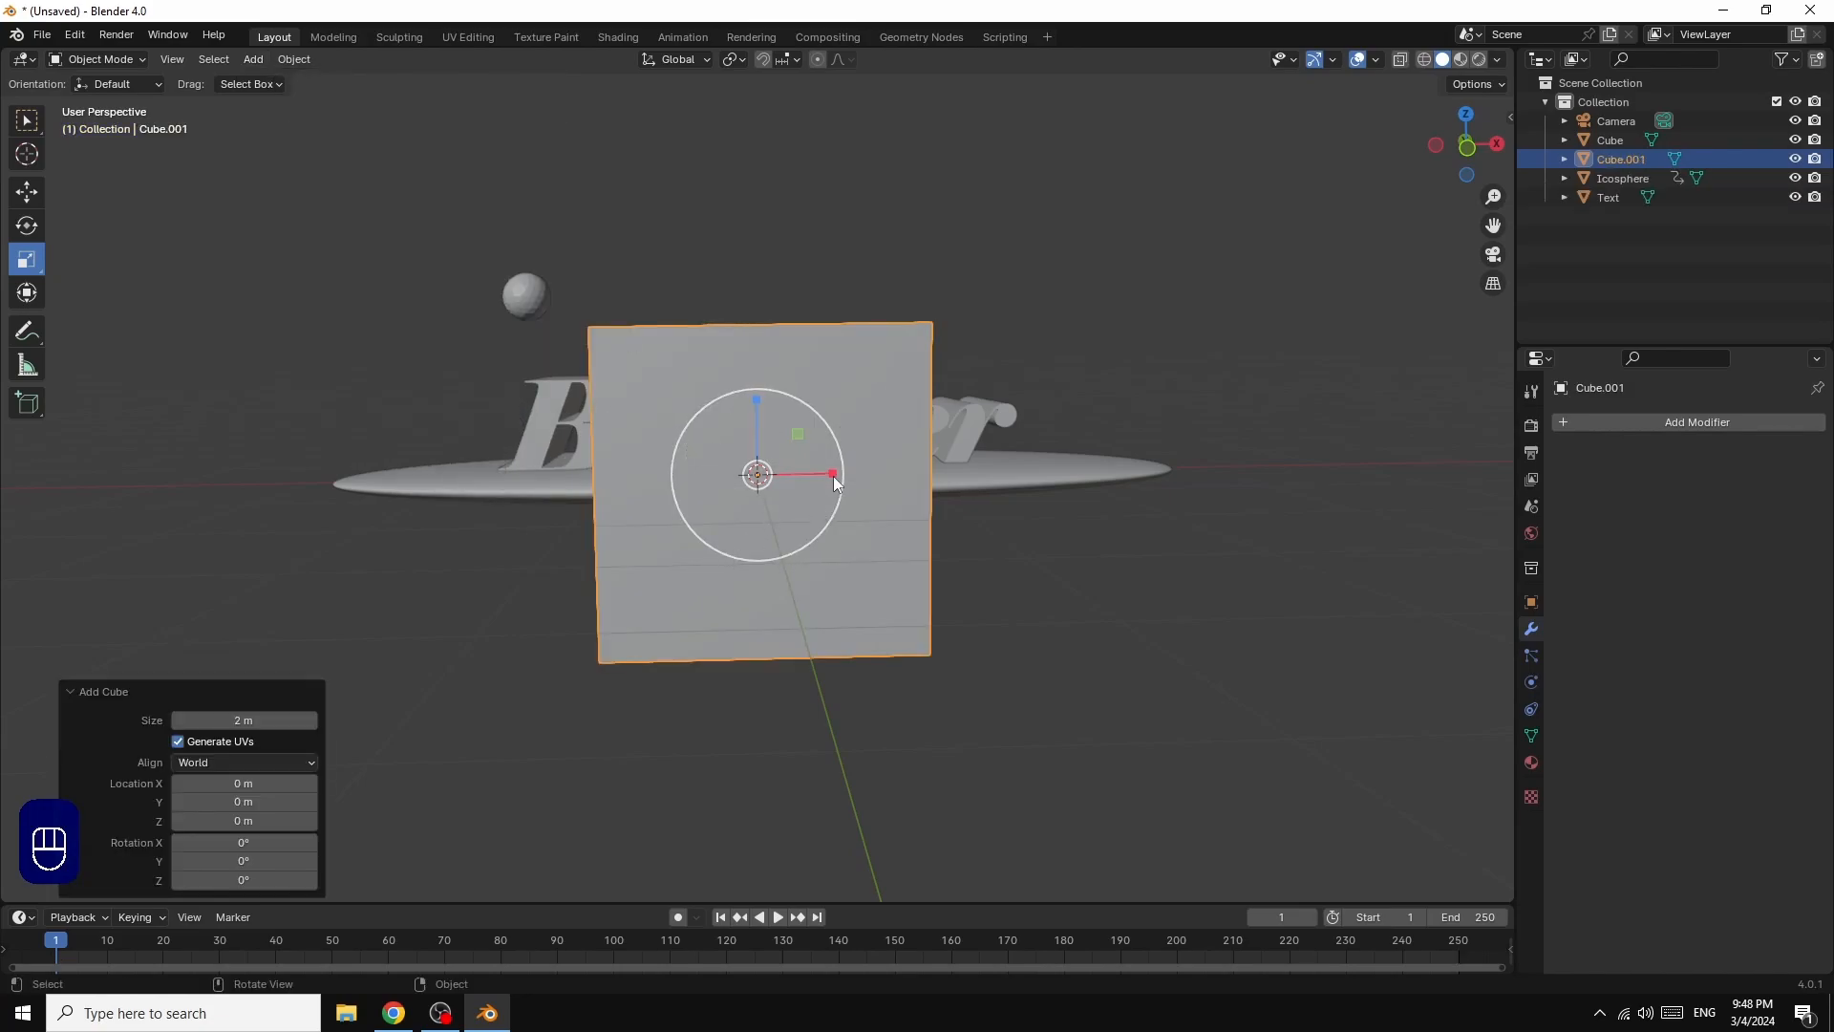
drag(833, 472, 972, 472)
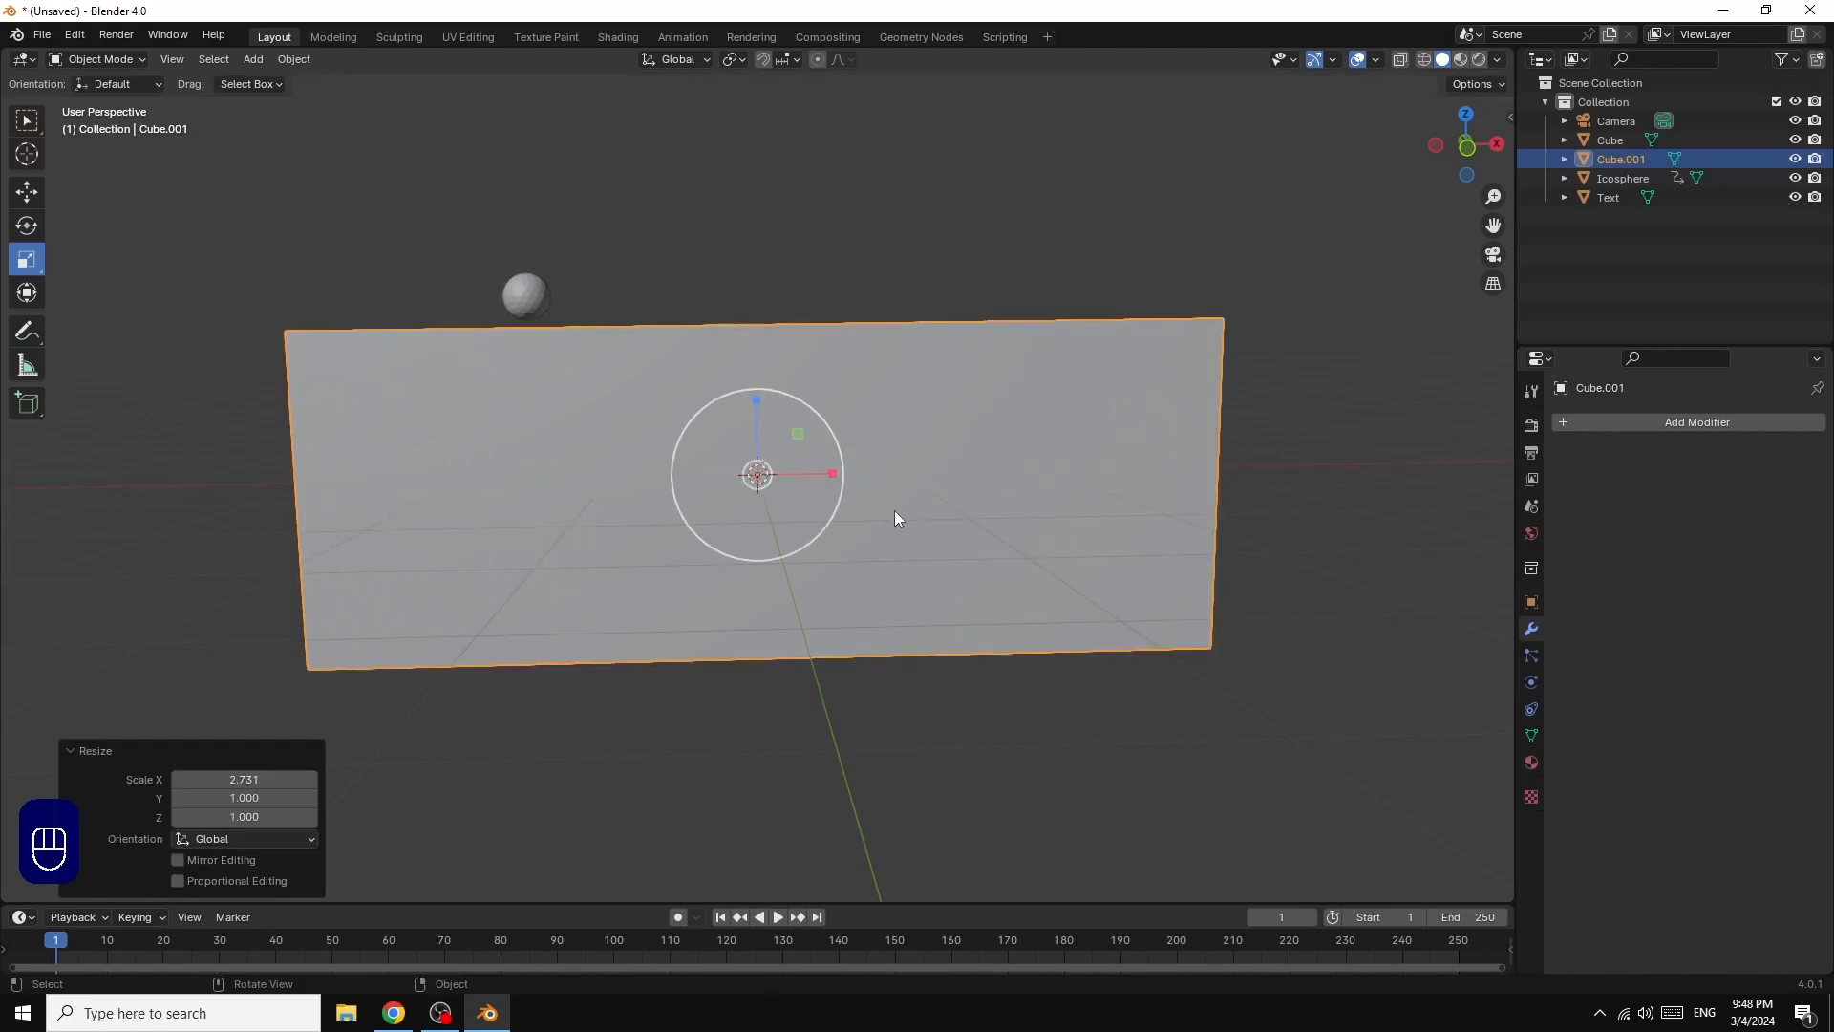
Step: In wireframe display, raise the stretched cube about 1.02 m along Z and hide the flattened base
click(1424, 60)
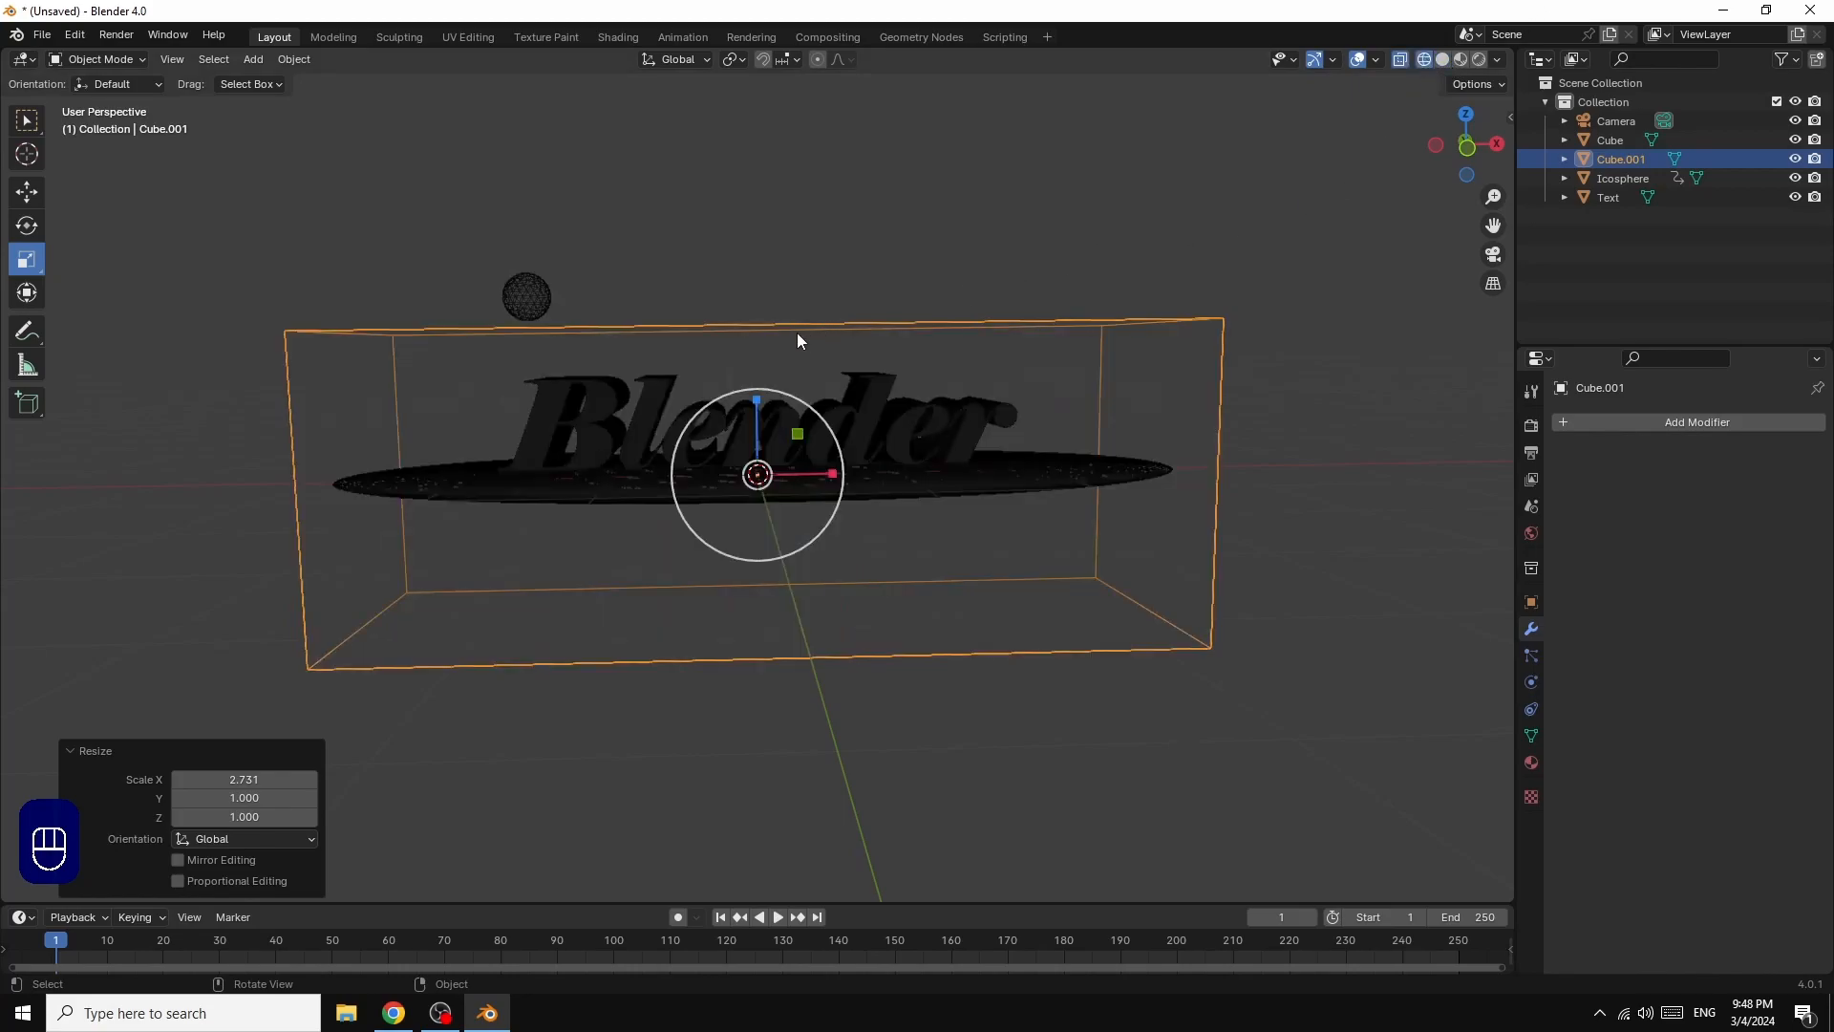
key(g)
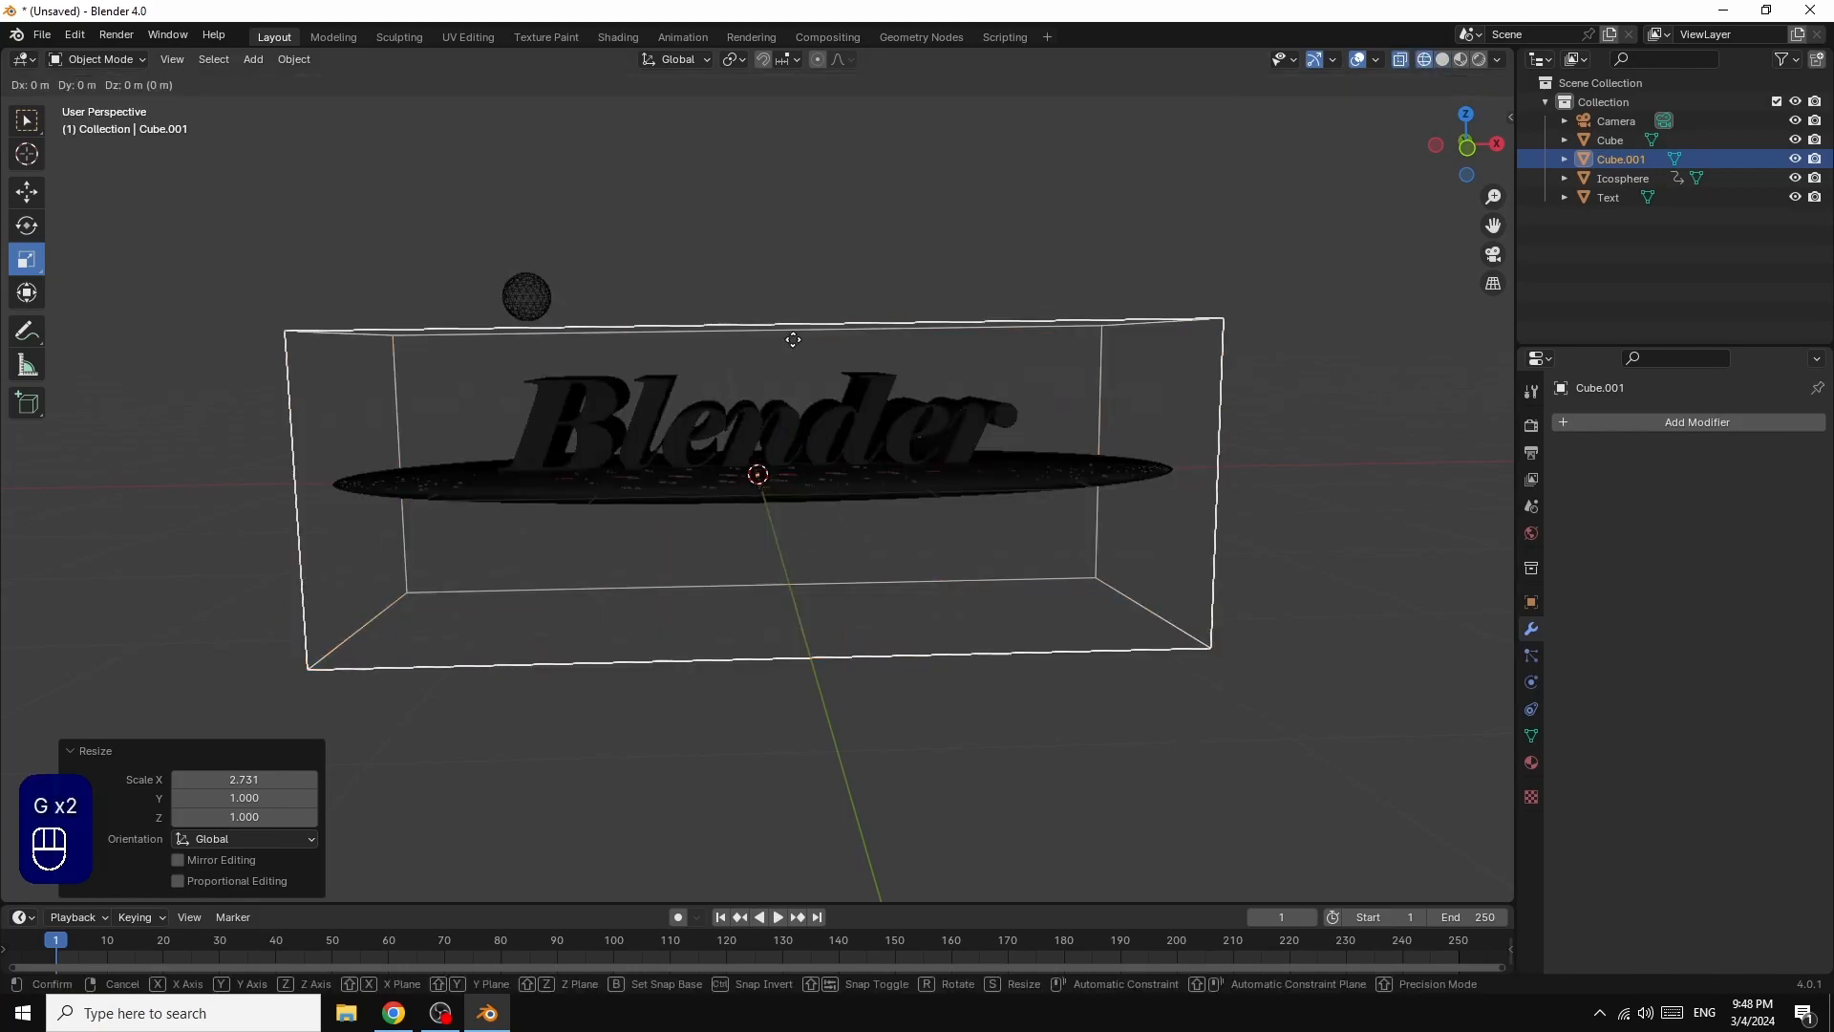
key(z)
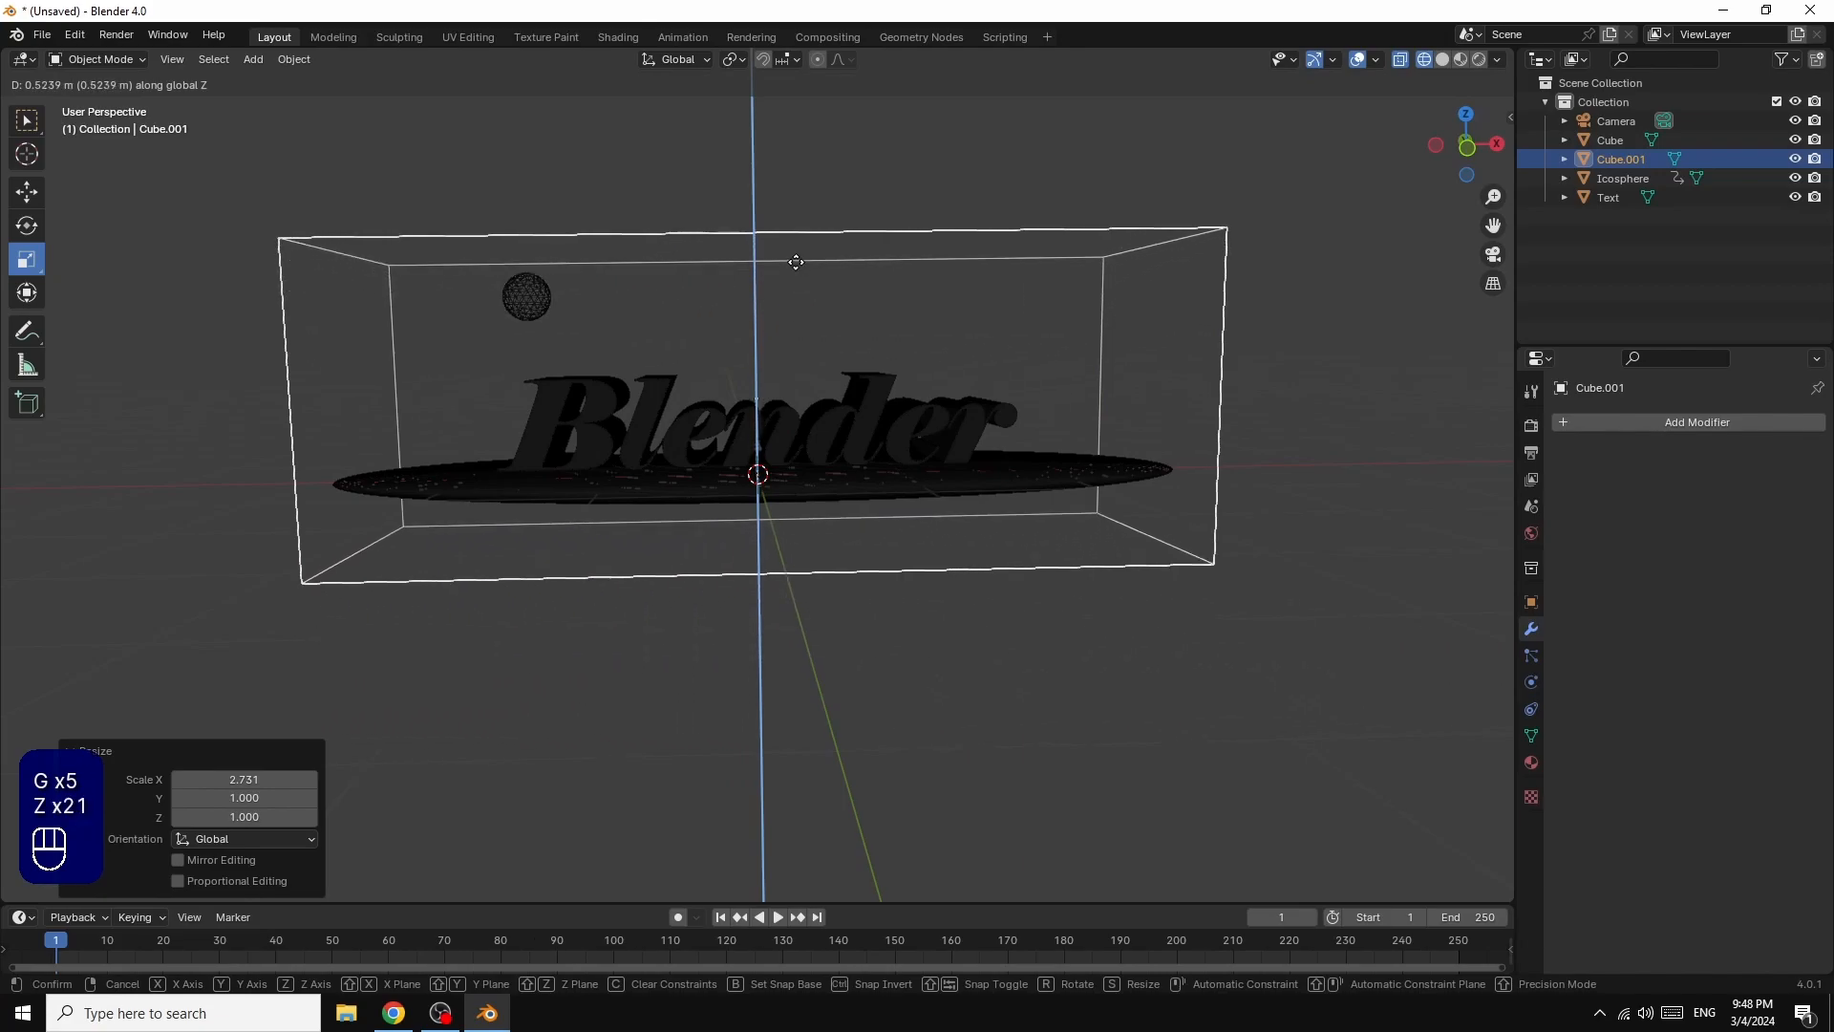
click(783, 182)
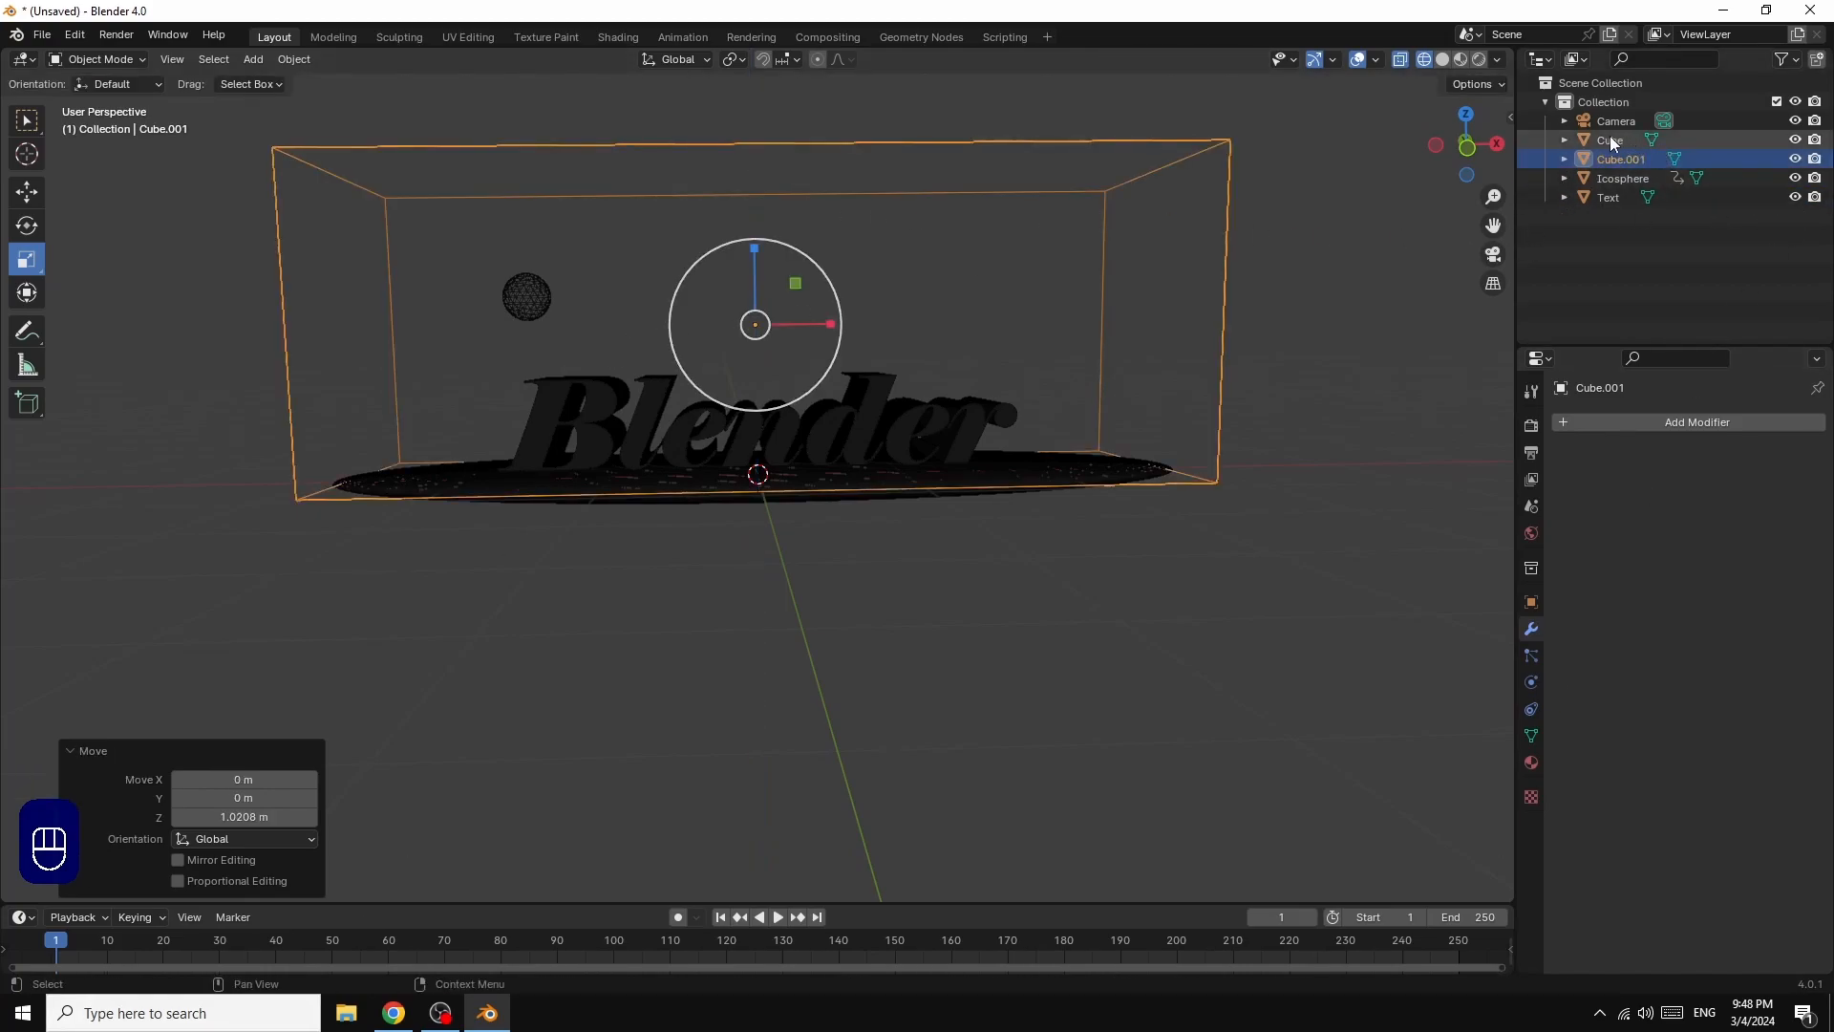
click(1795, 141)
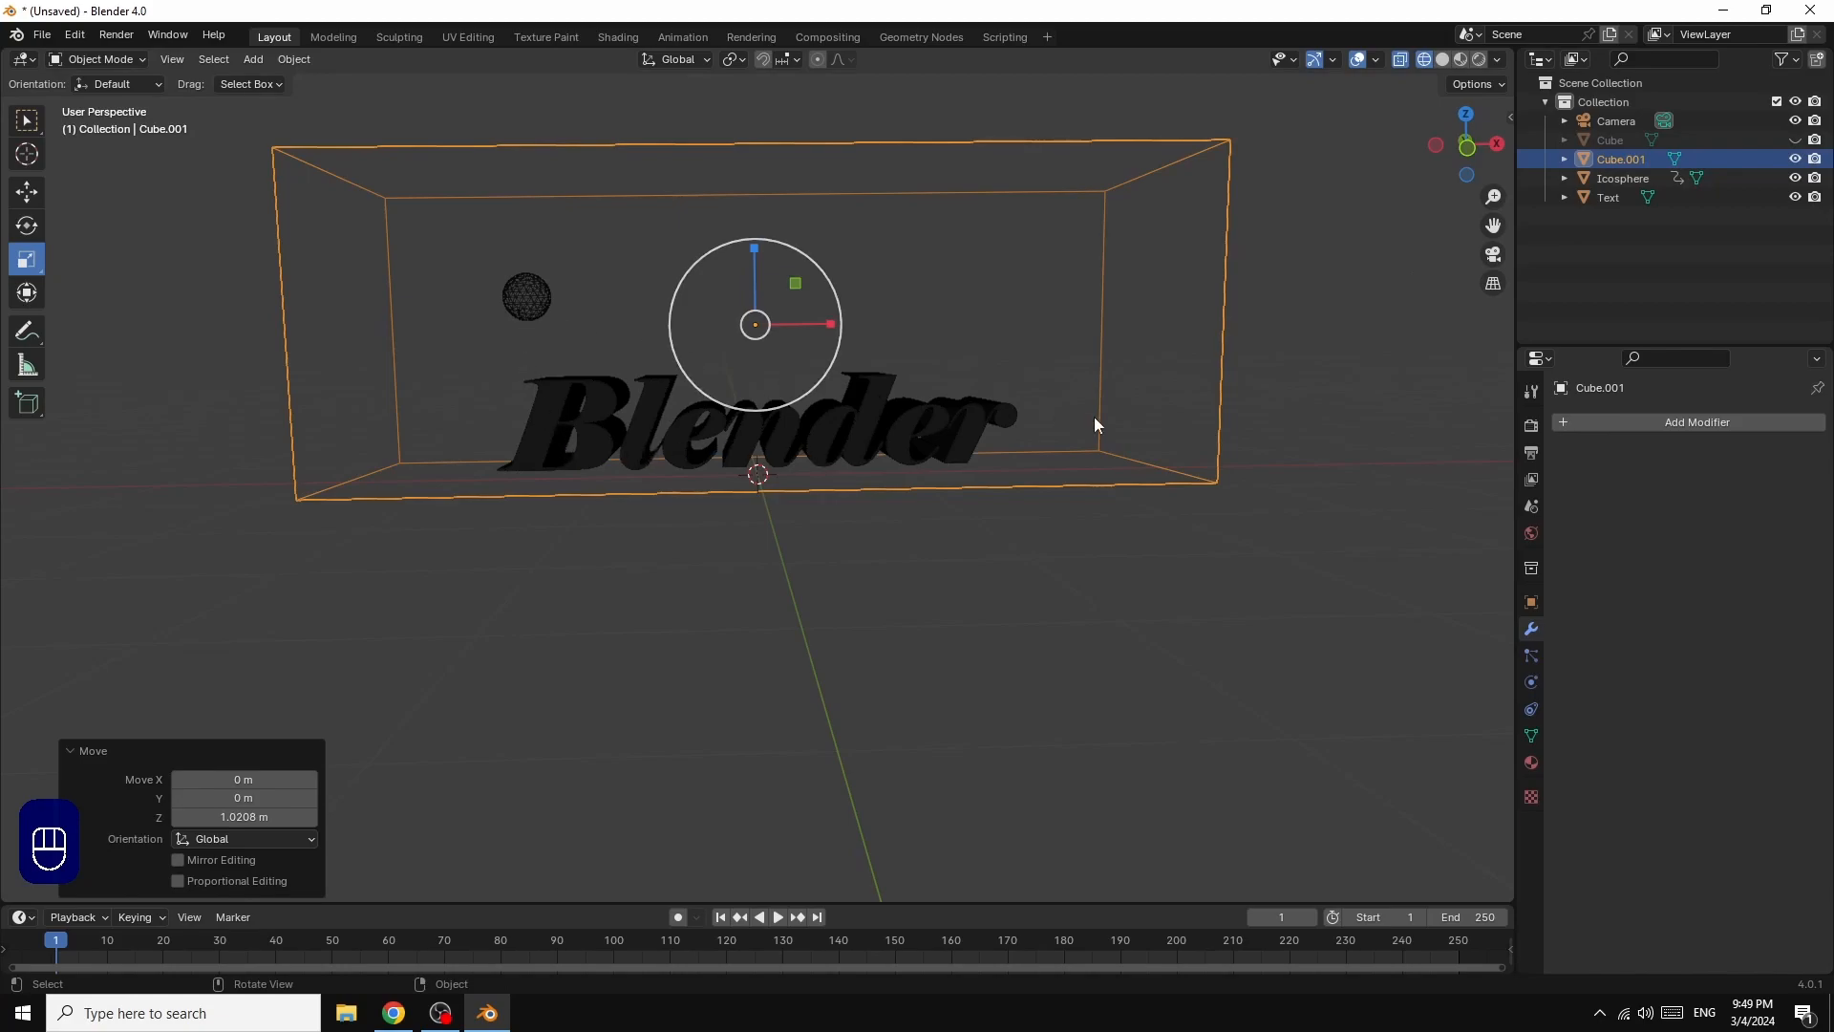
Step: Give the text mesh Fluid physics of type Effector and set its sampling substeps to 5
drag(1498, 150, 1515, 154)
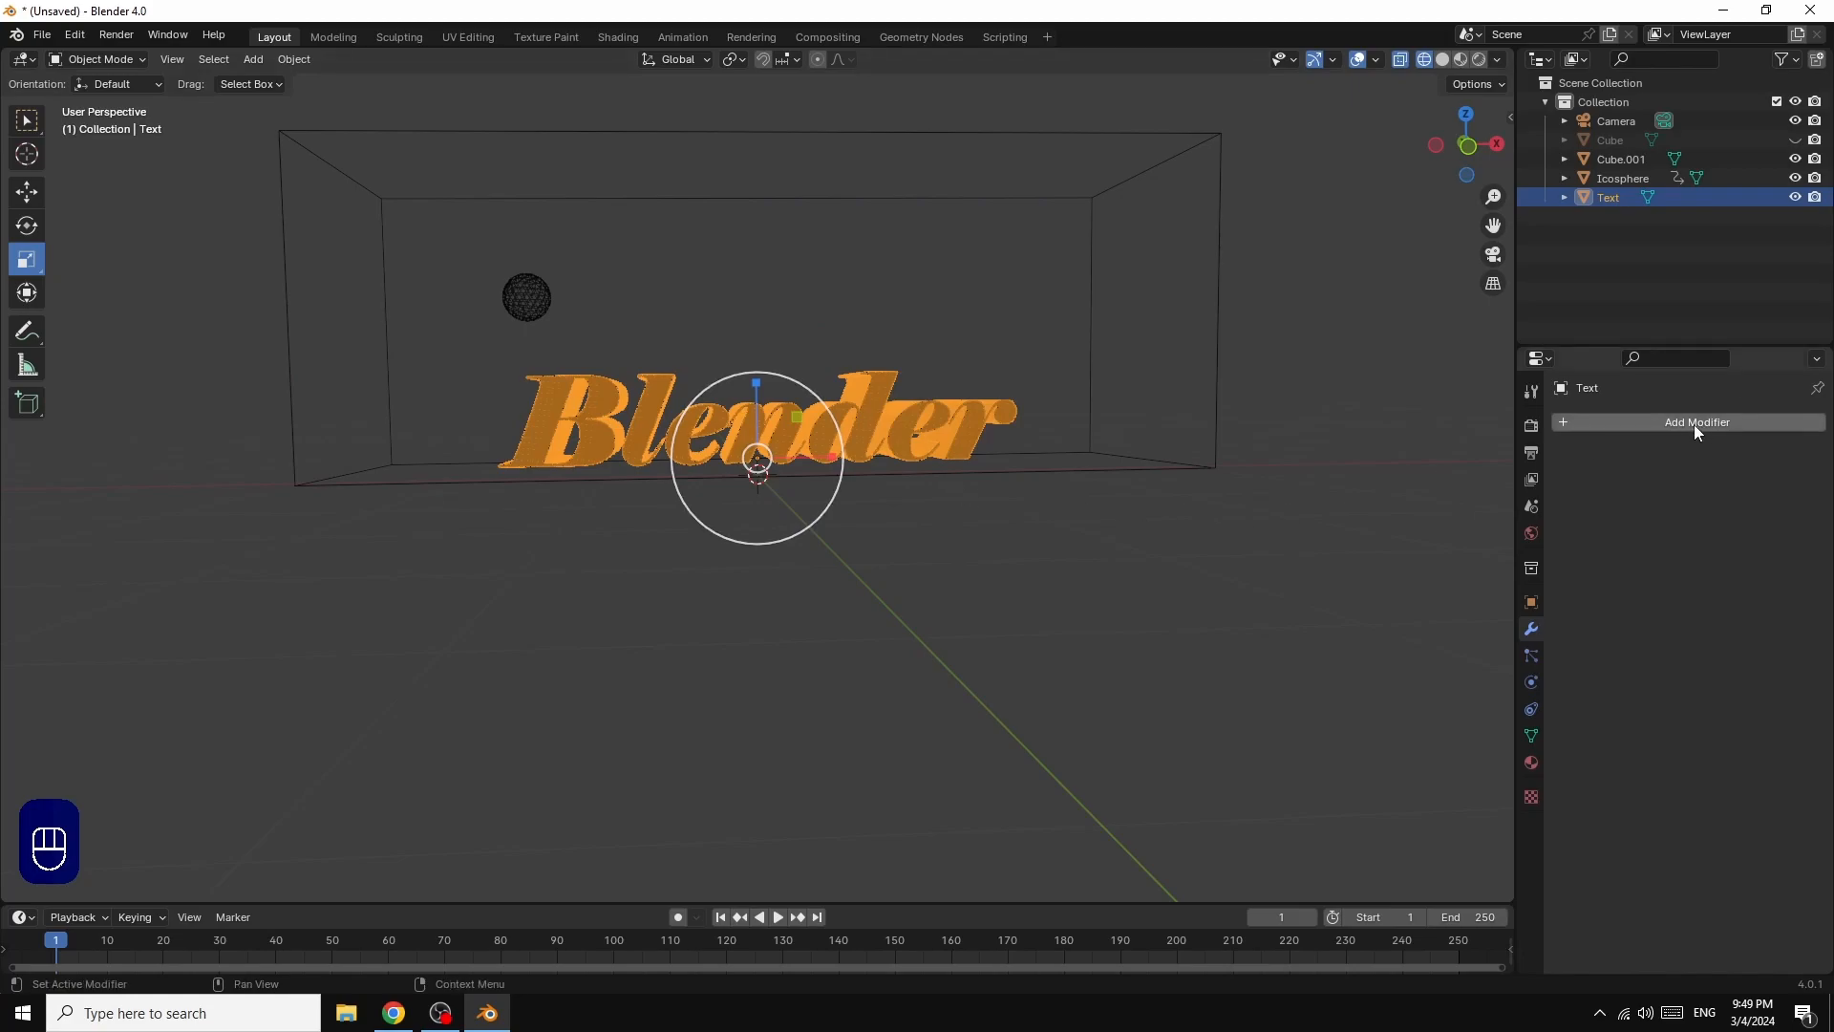
click(1531, 684)
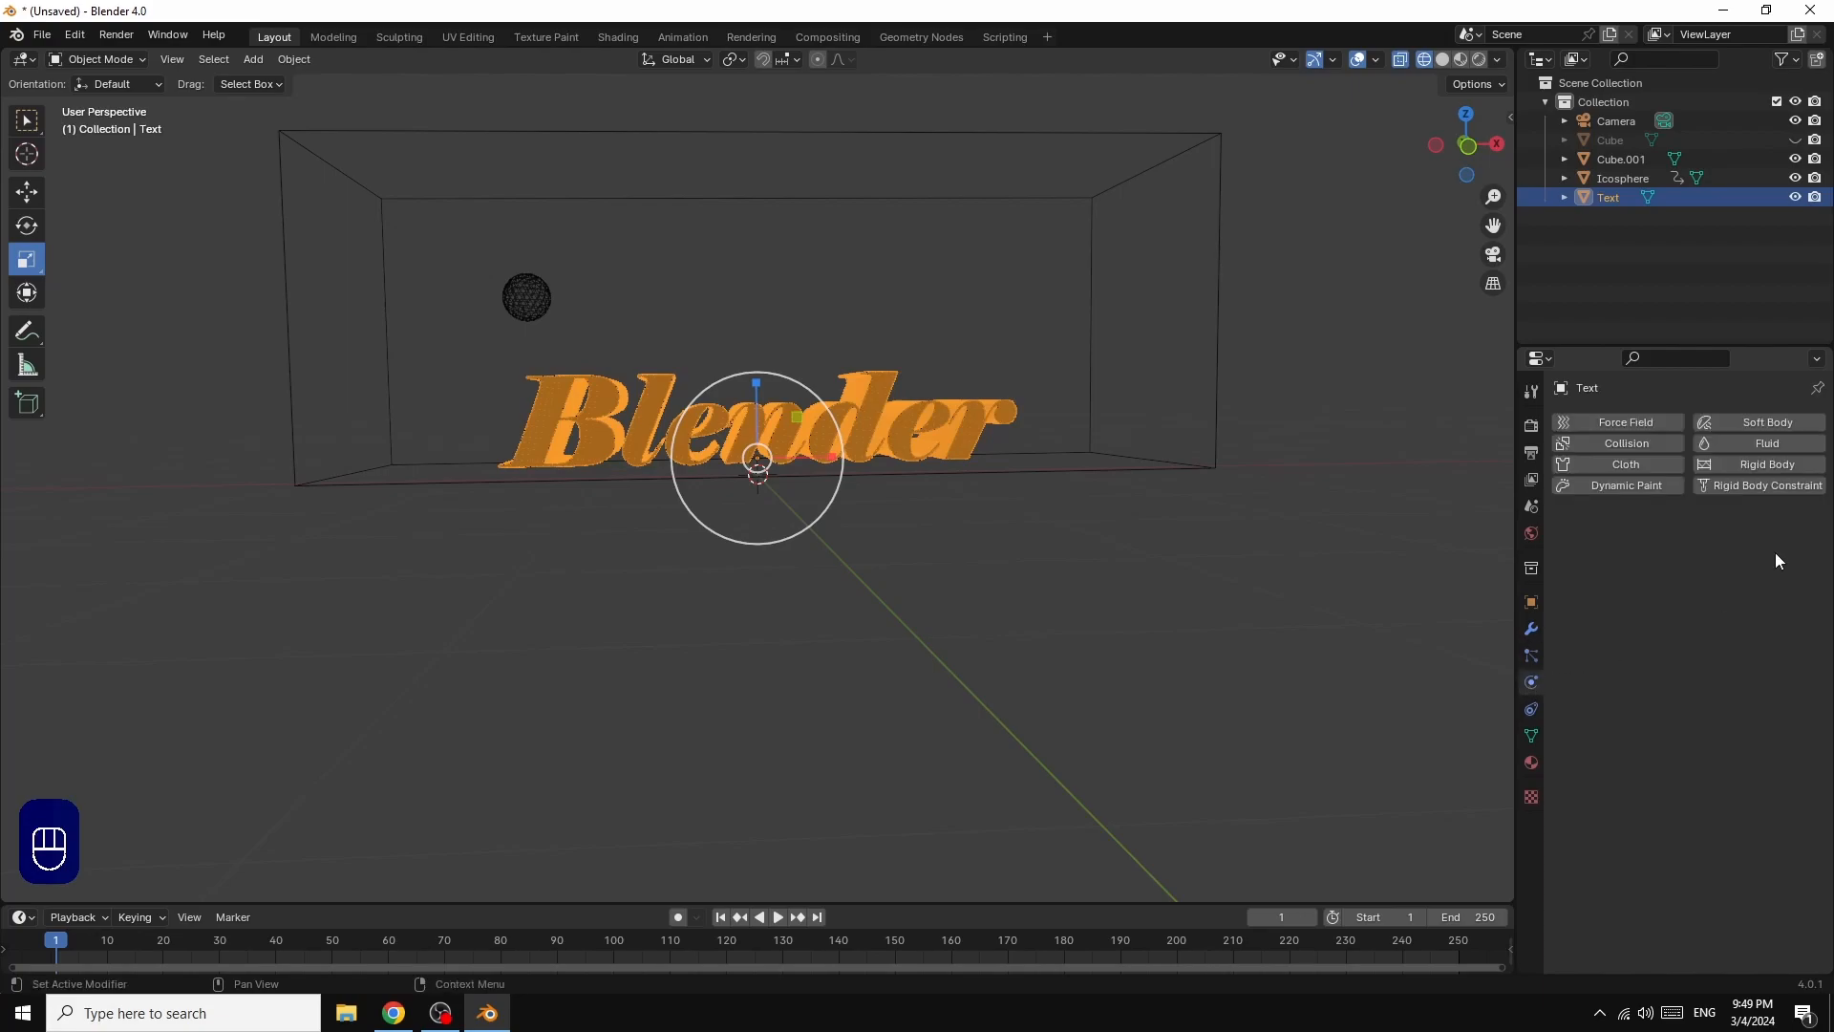
click(1762, 441)
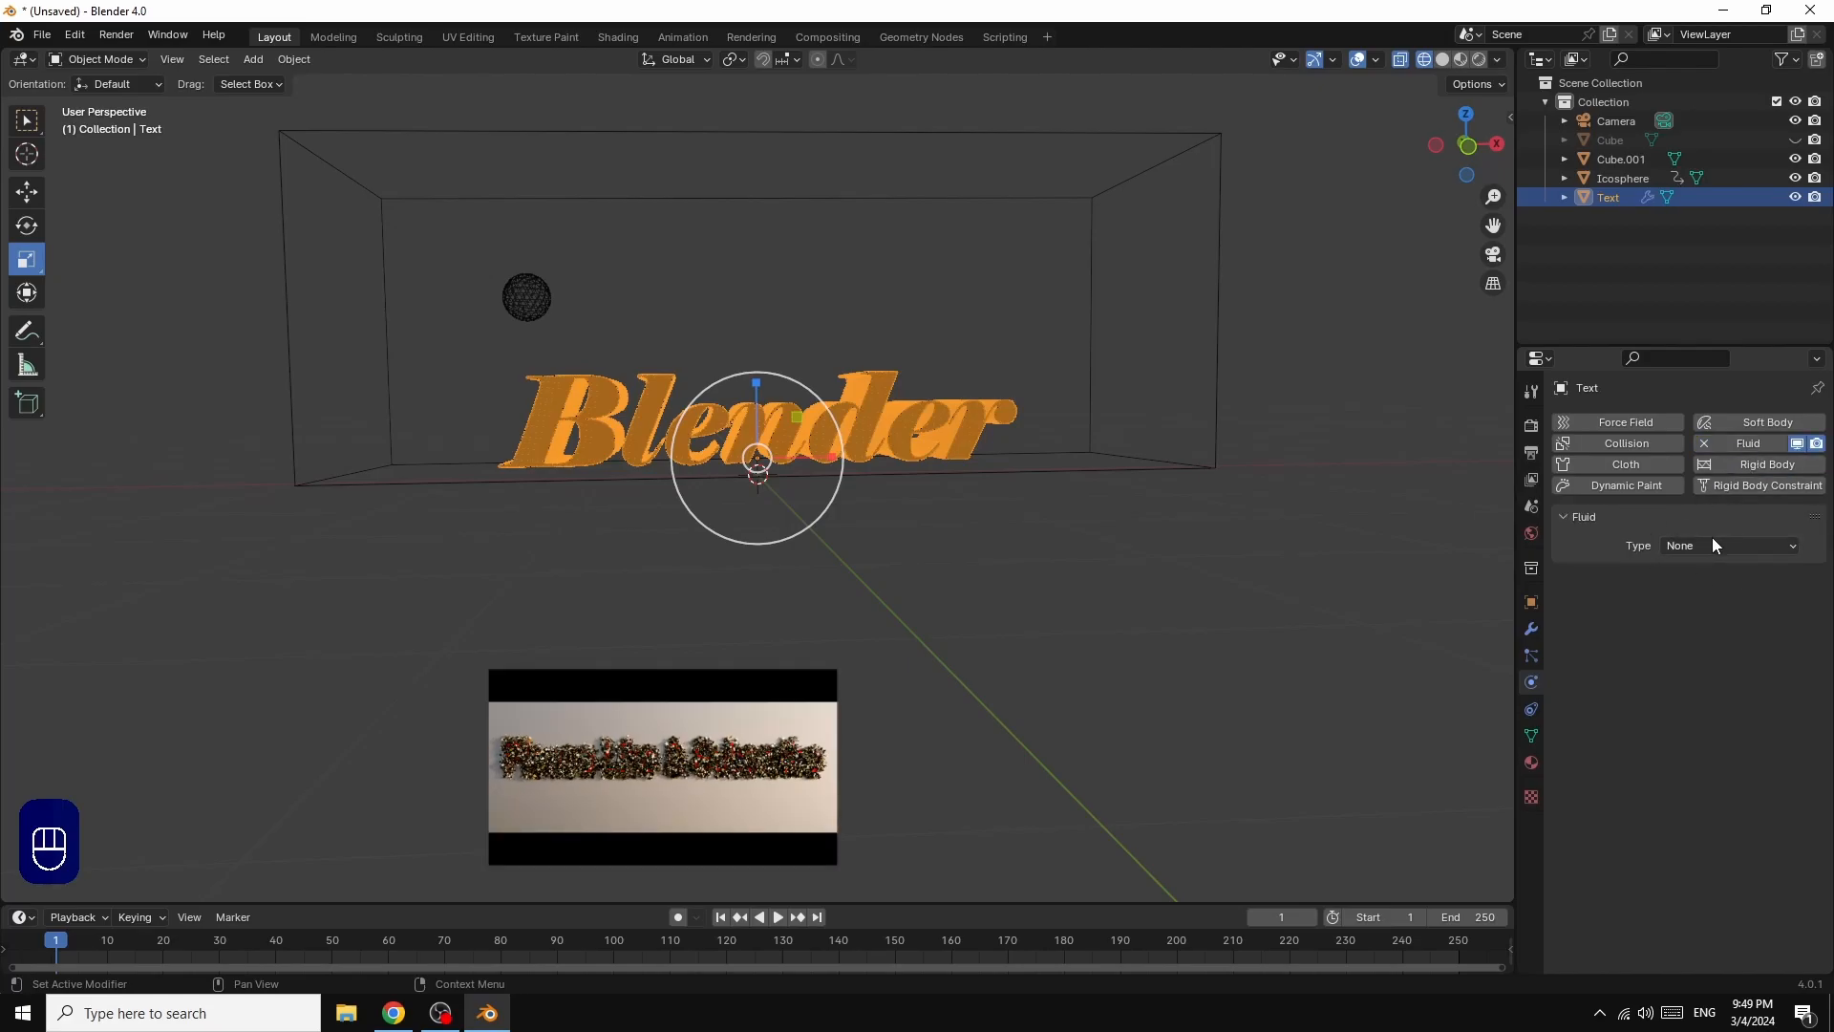
click(1700, 548)
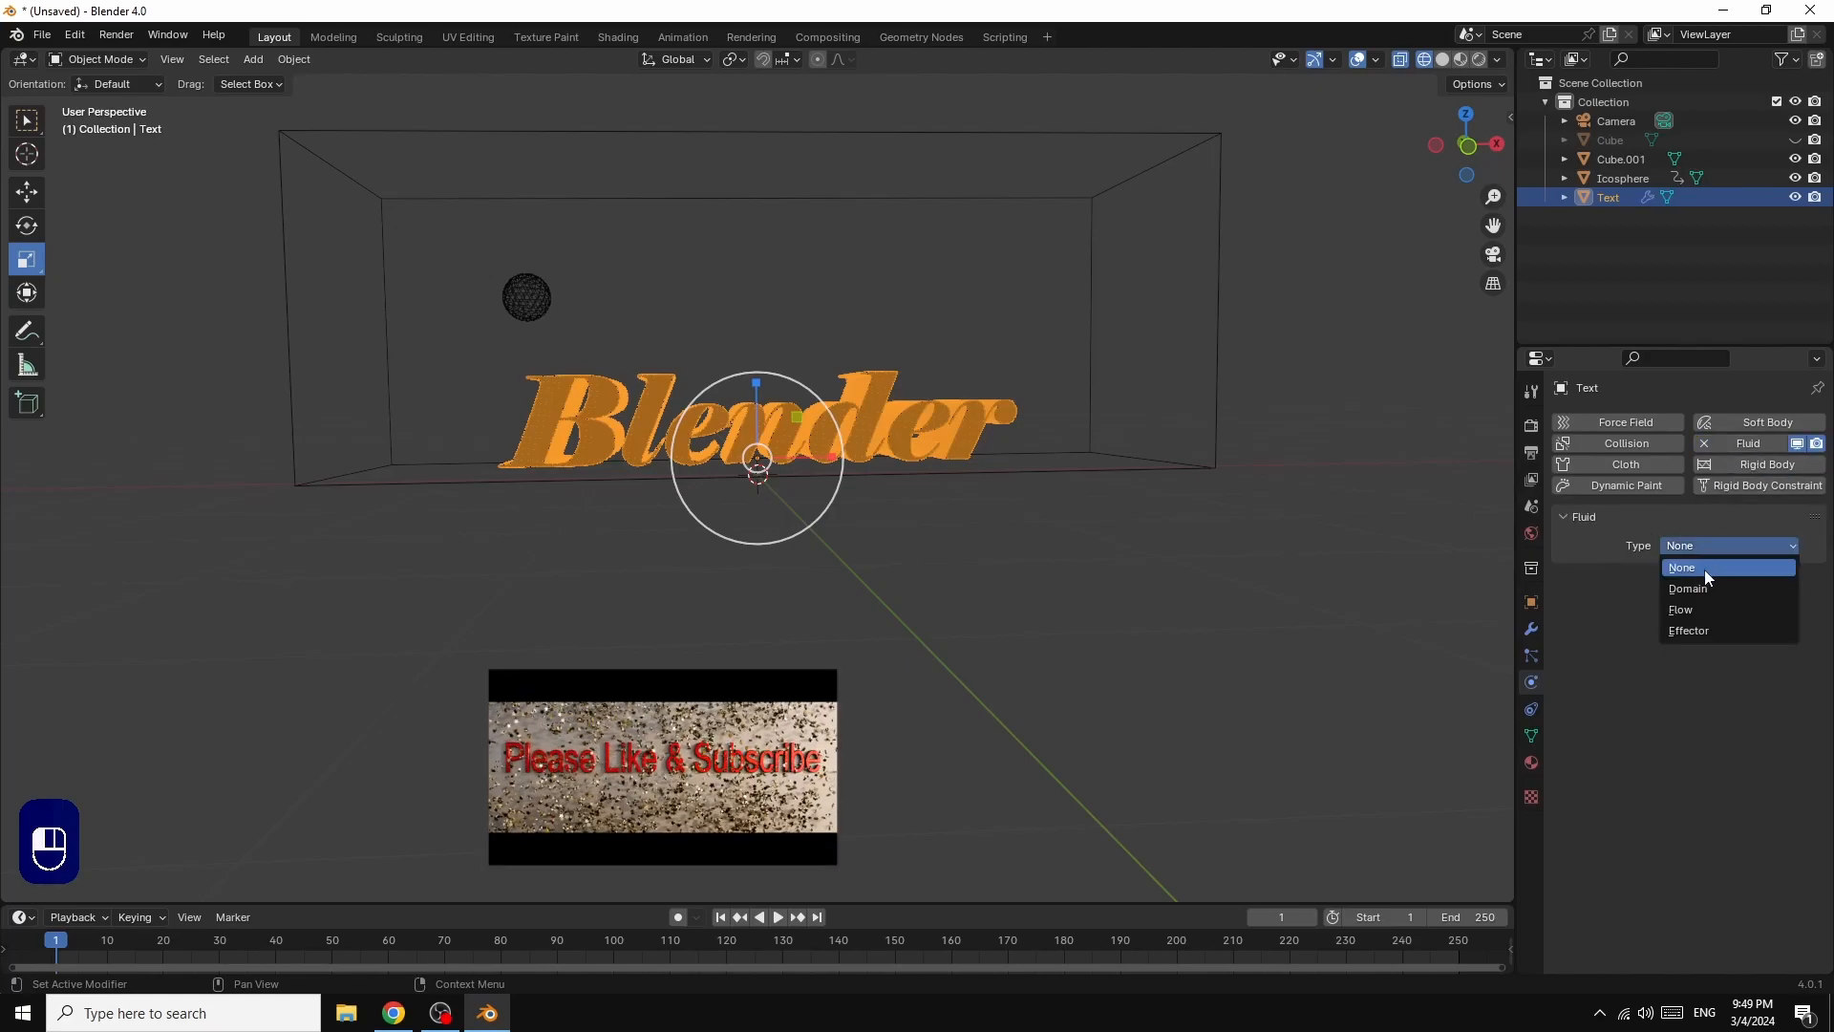
click(1691, 631)
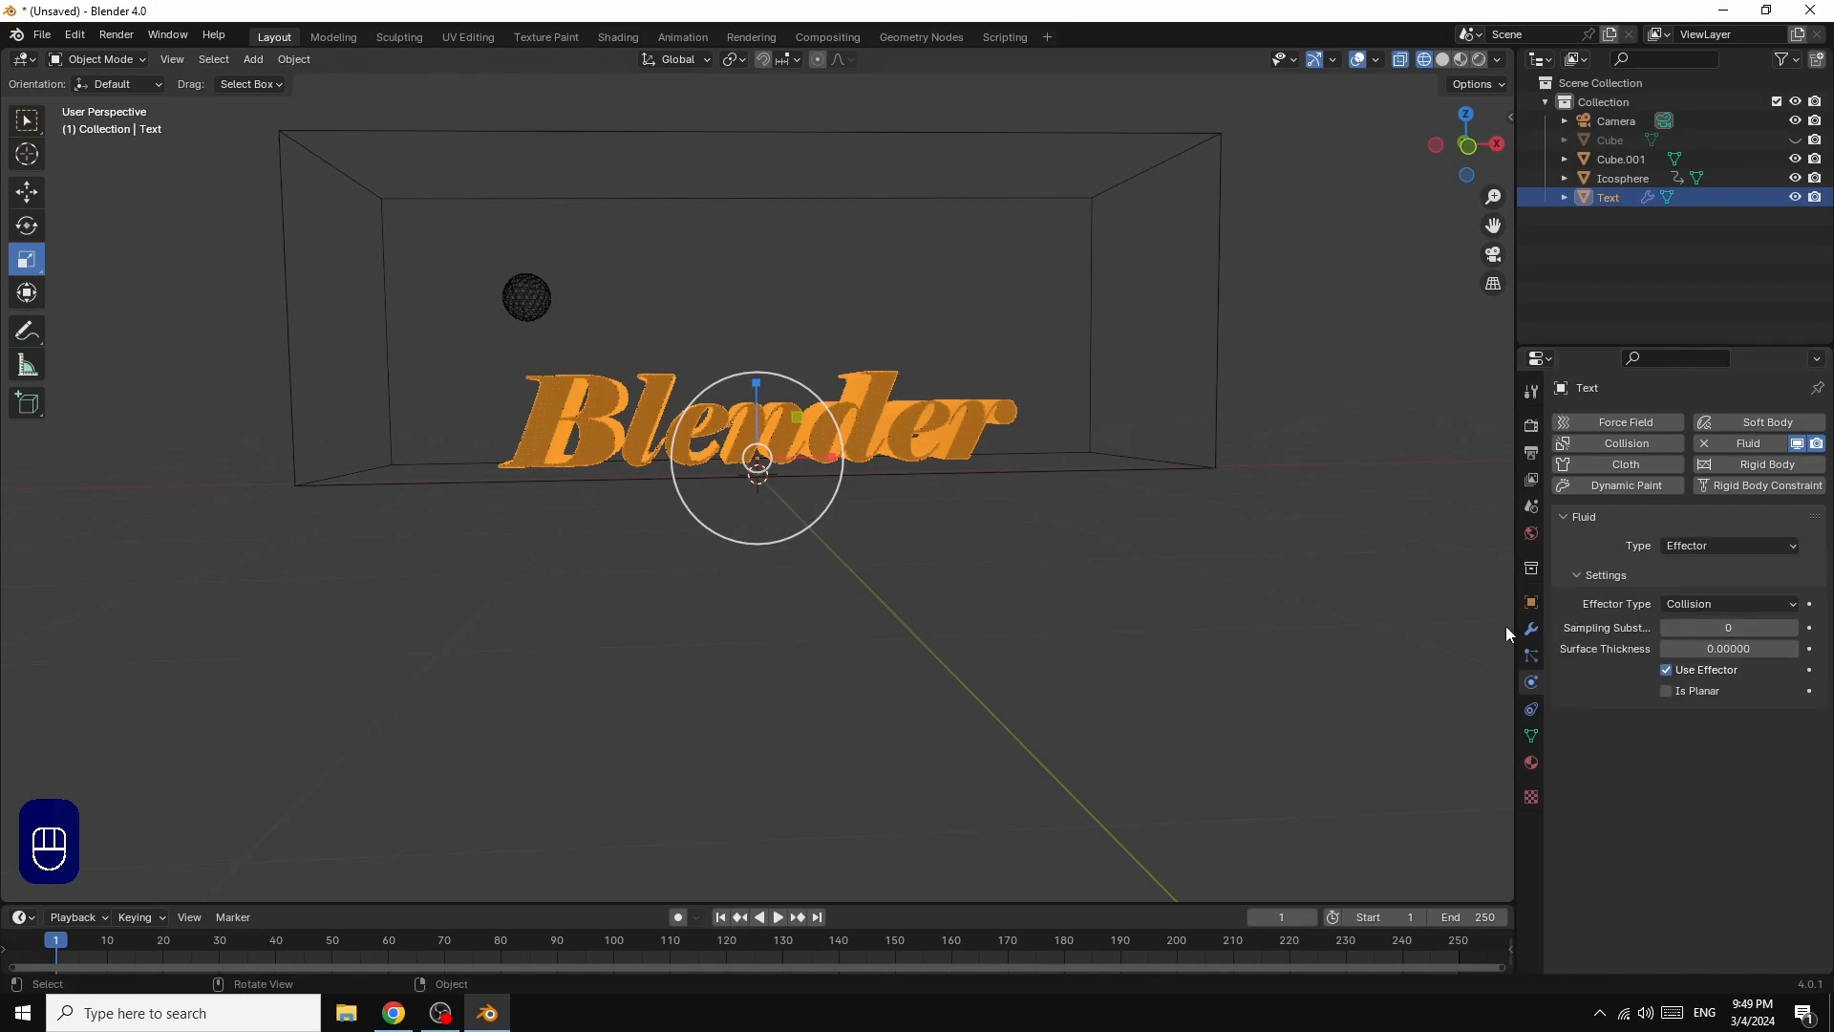
click(1733, 628)
text(5)
key(Return)
Step: Give the ico sphere Fluid physics of type Flow with the flow type set to Liquid
click(532, 296)
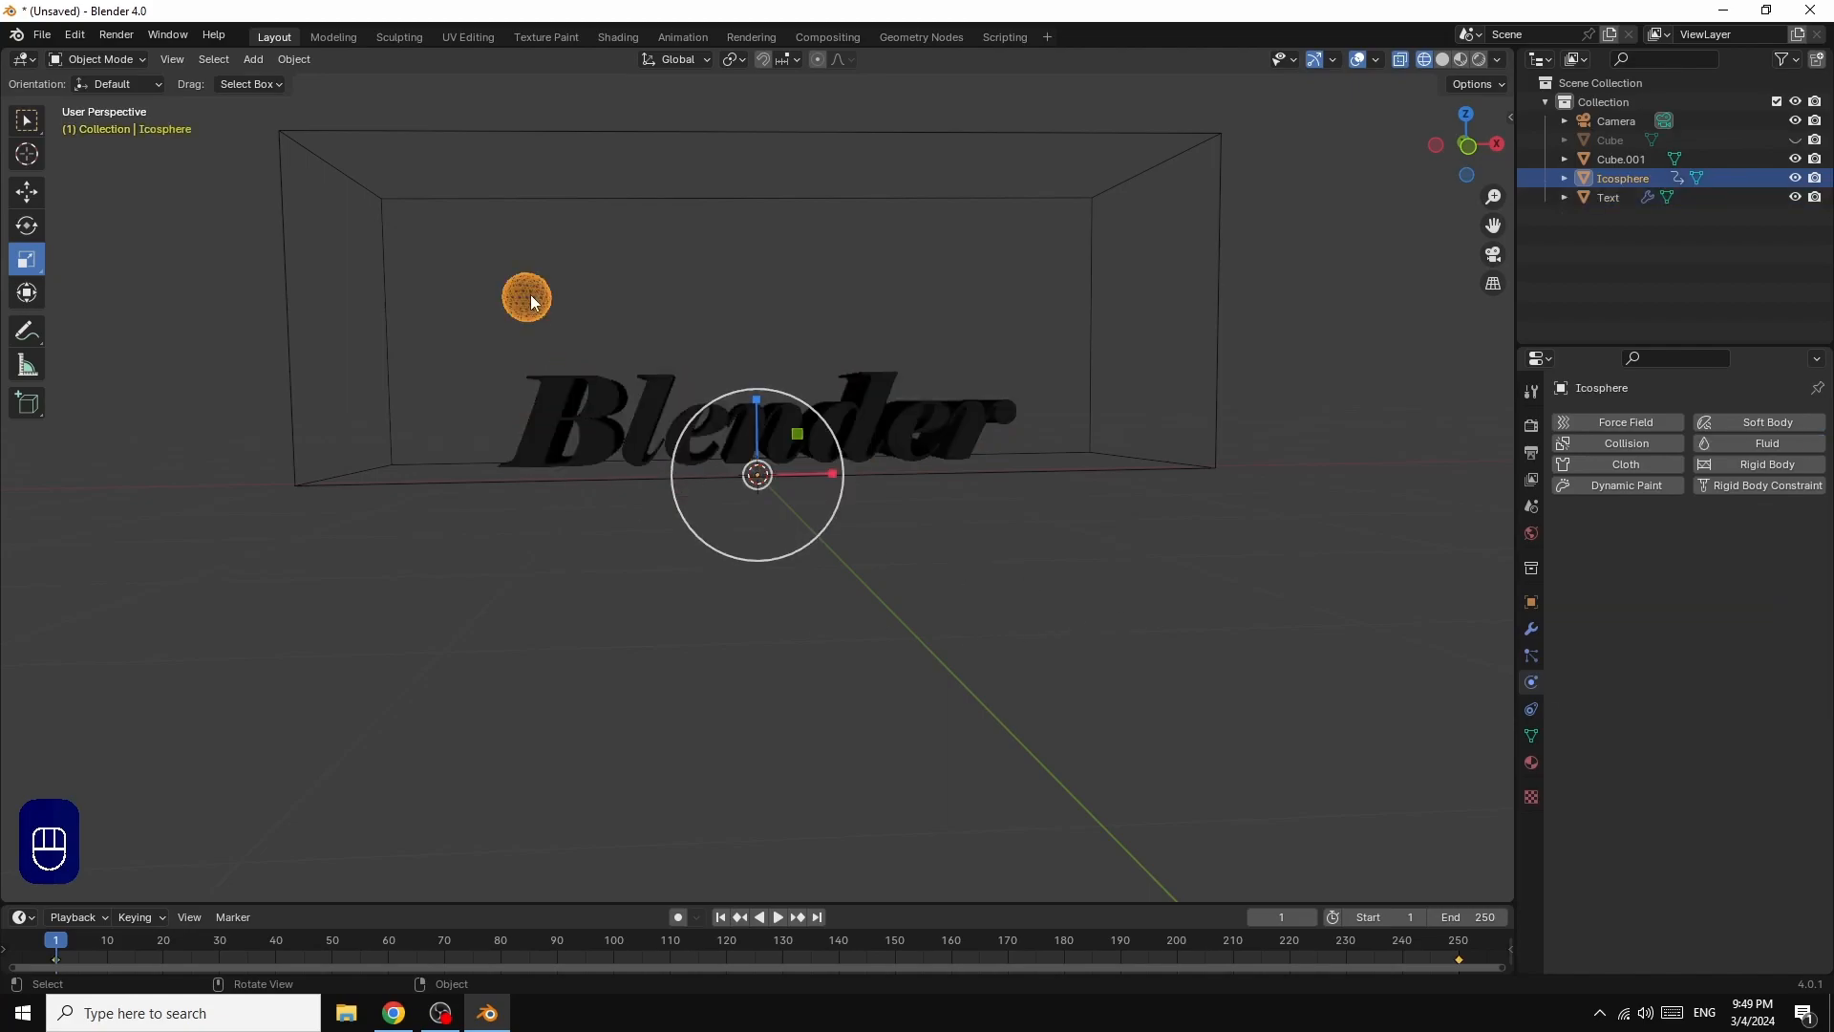
click(1764, 443)
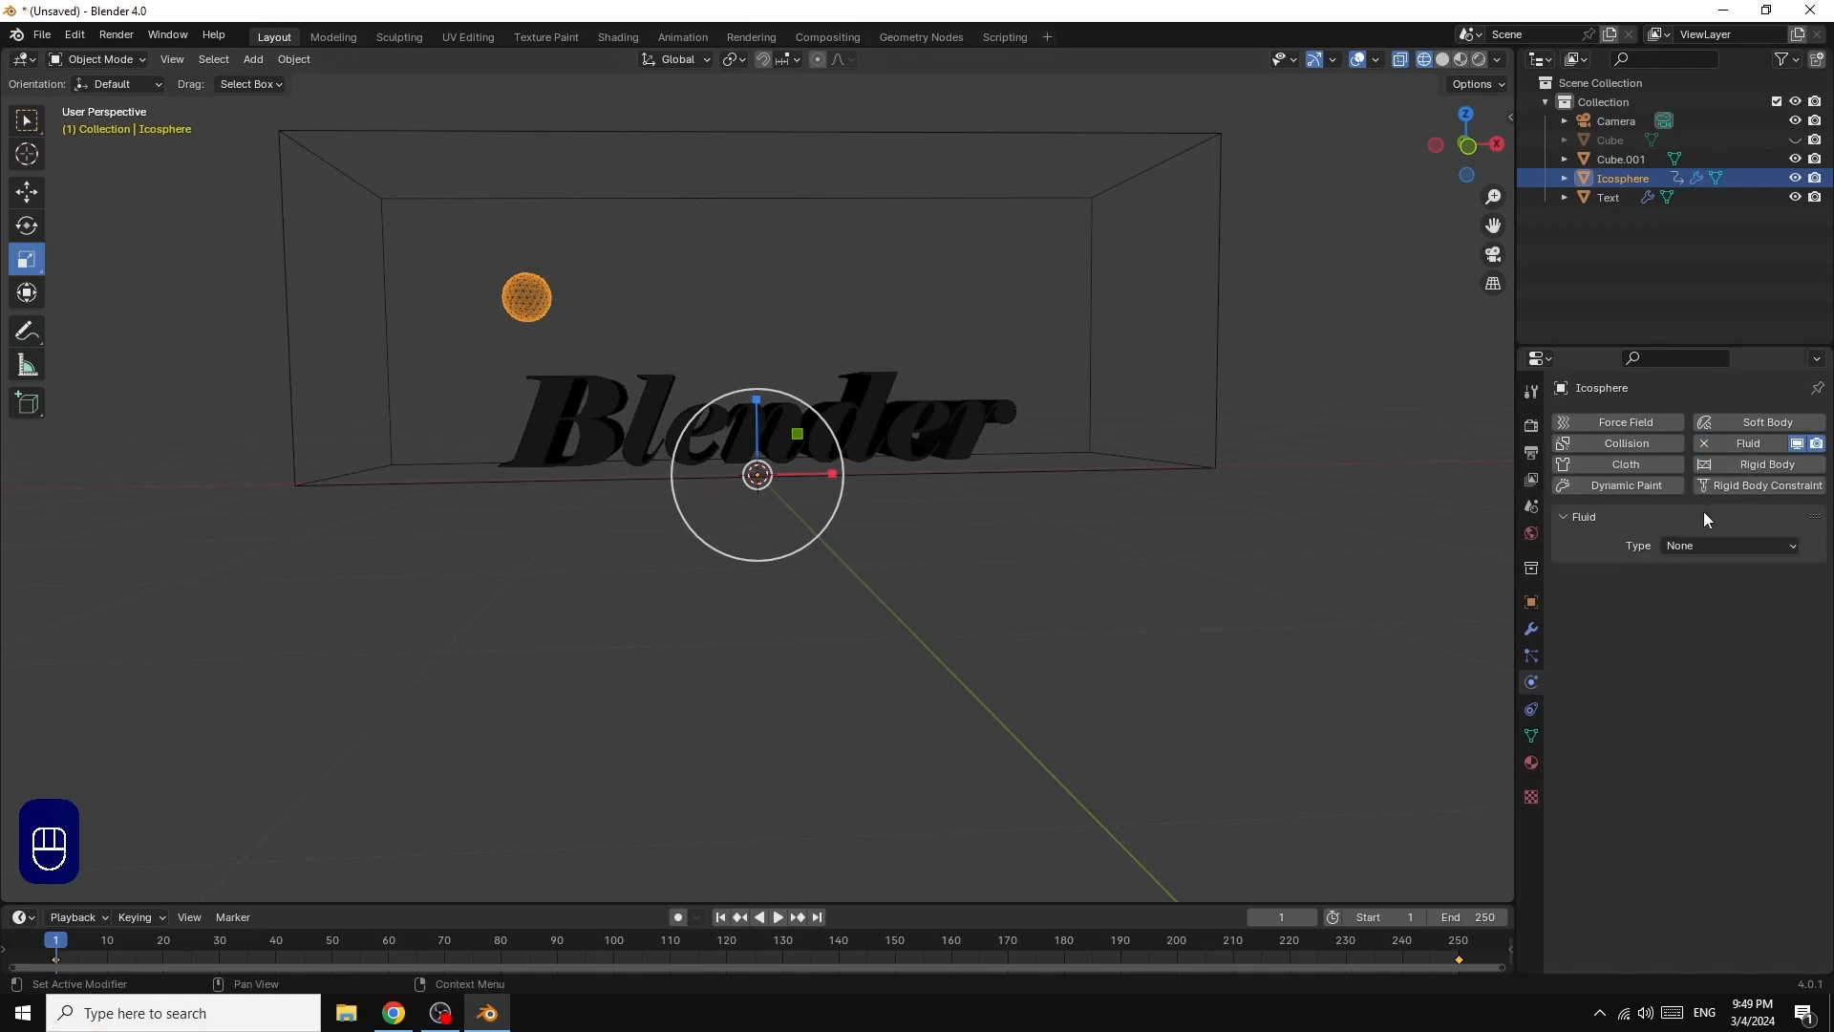
click(1702, 549)
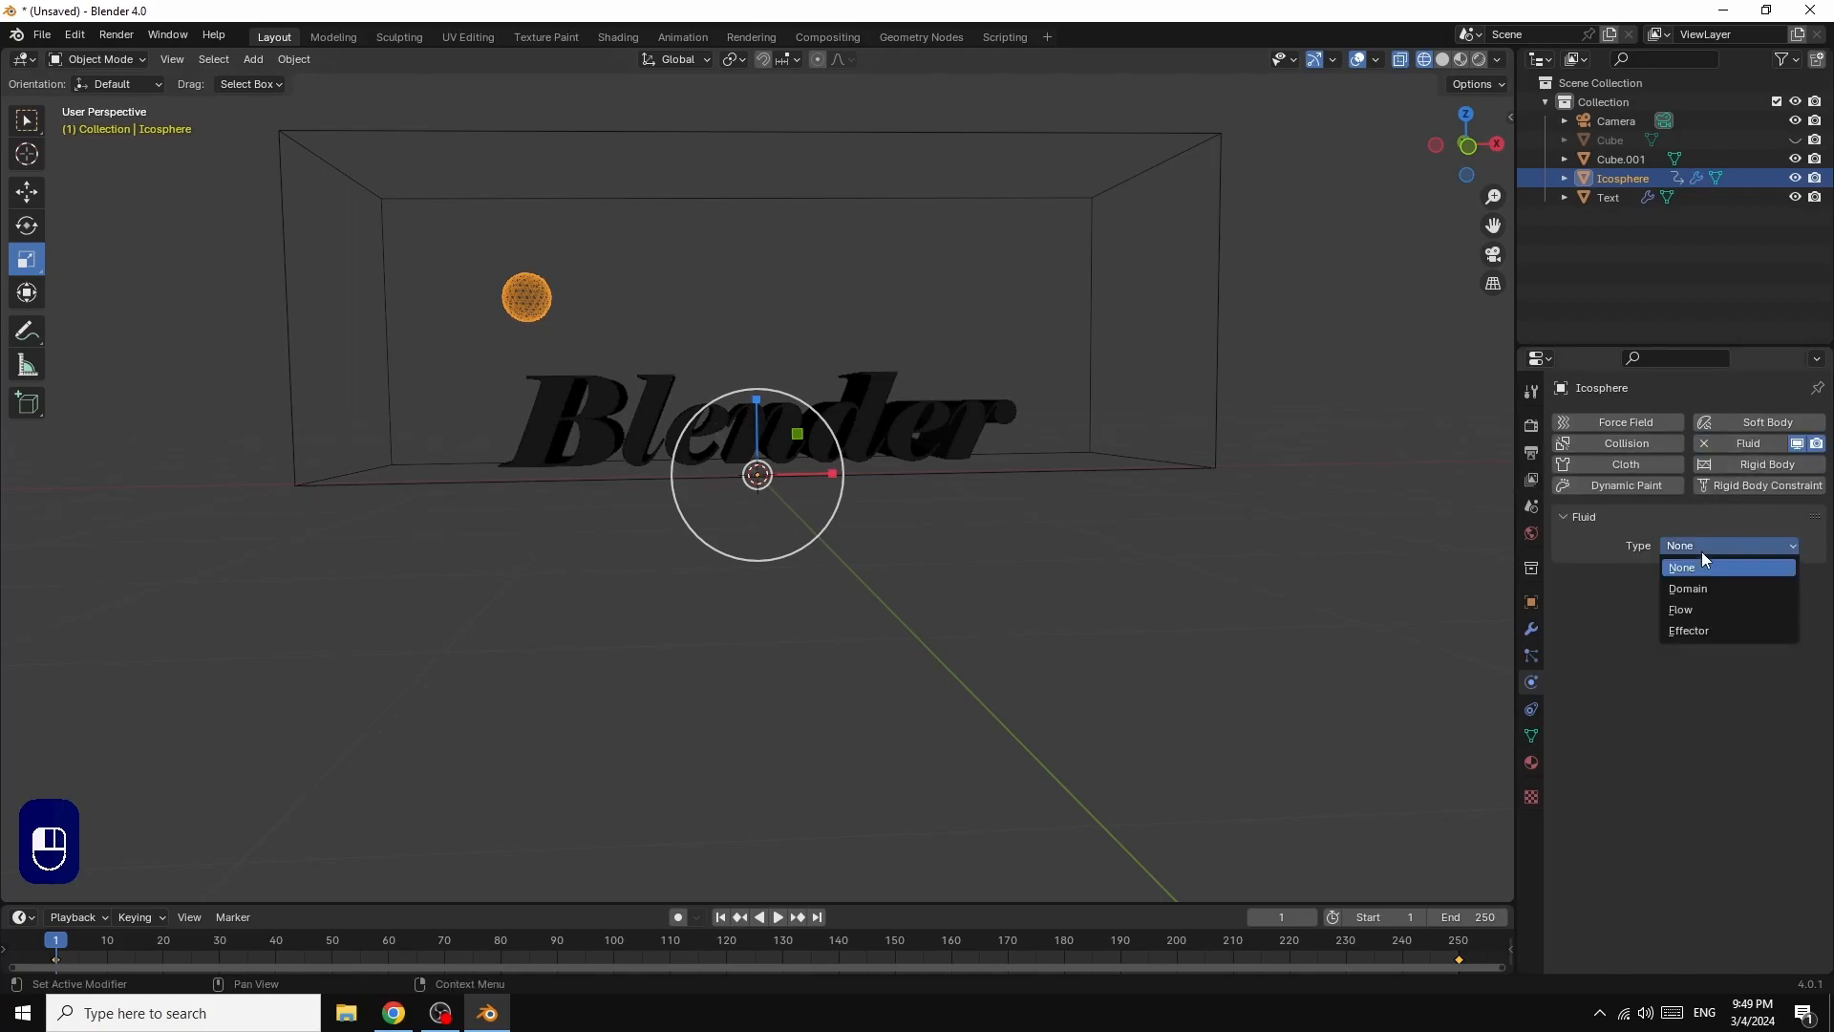
click(1699, 612)
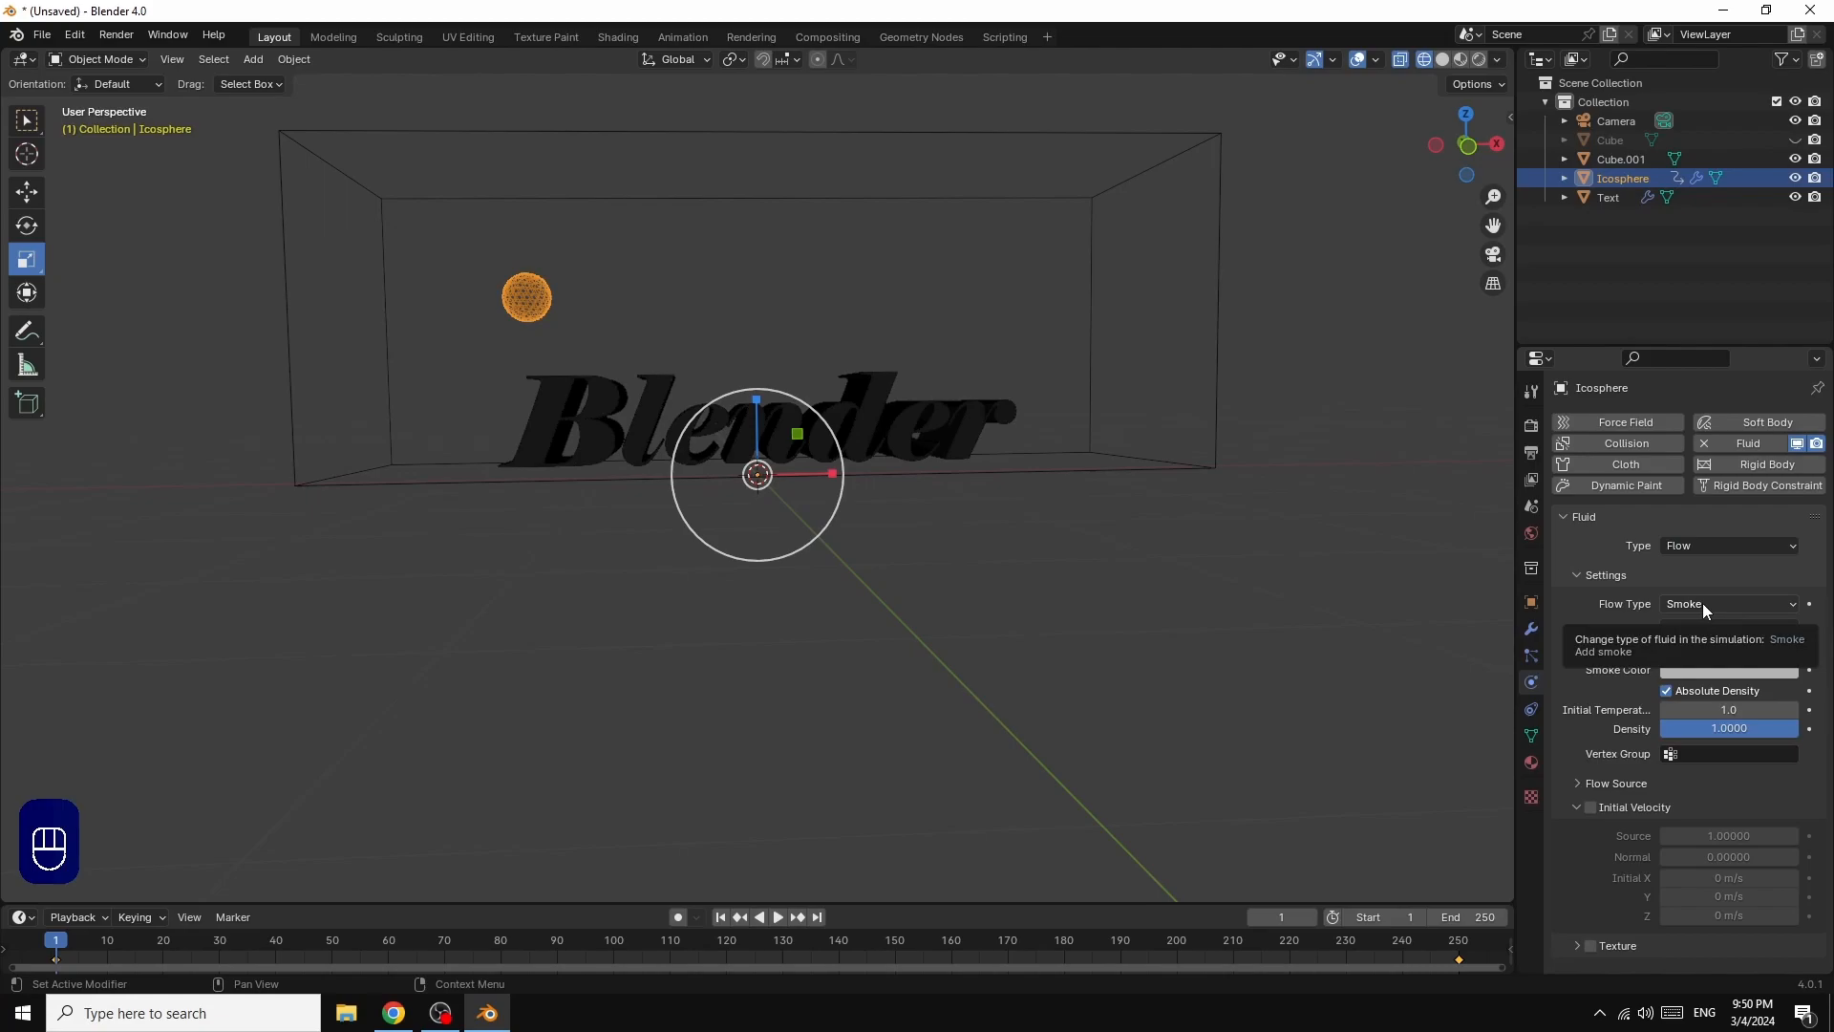
click(1703, 604)
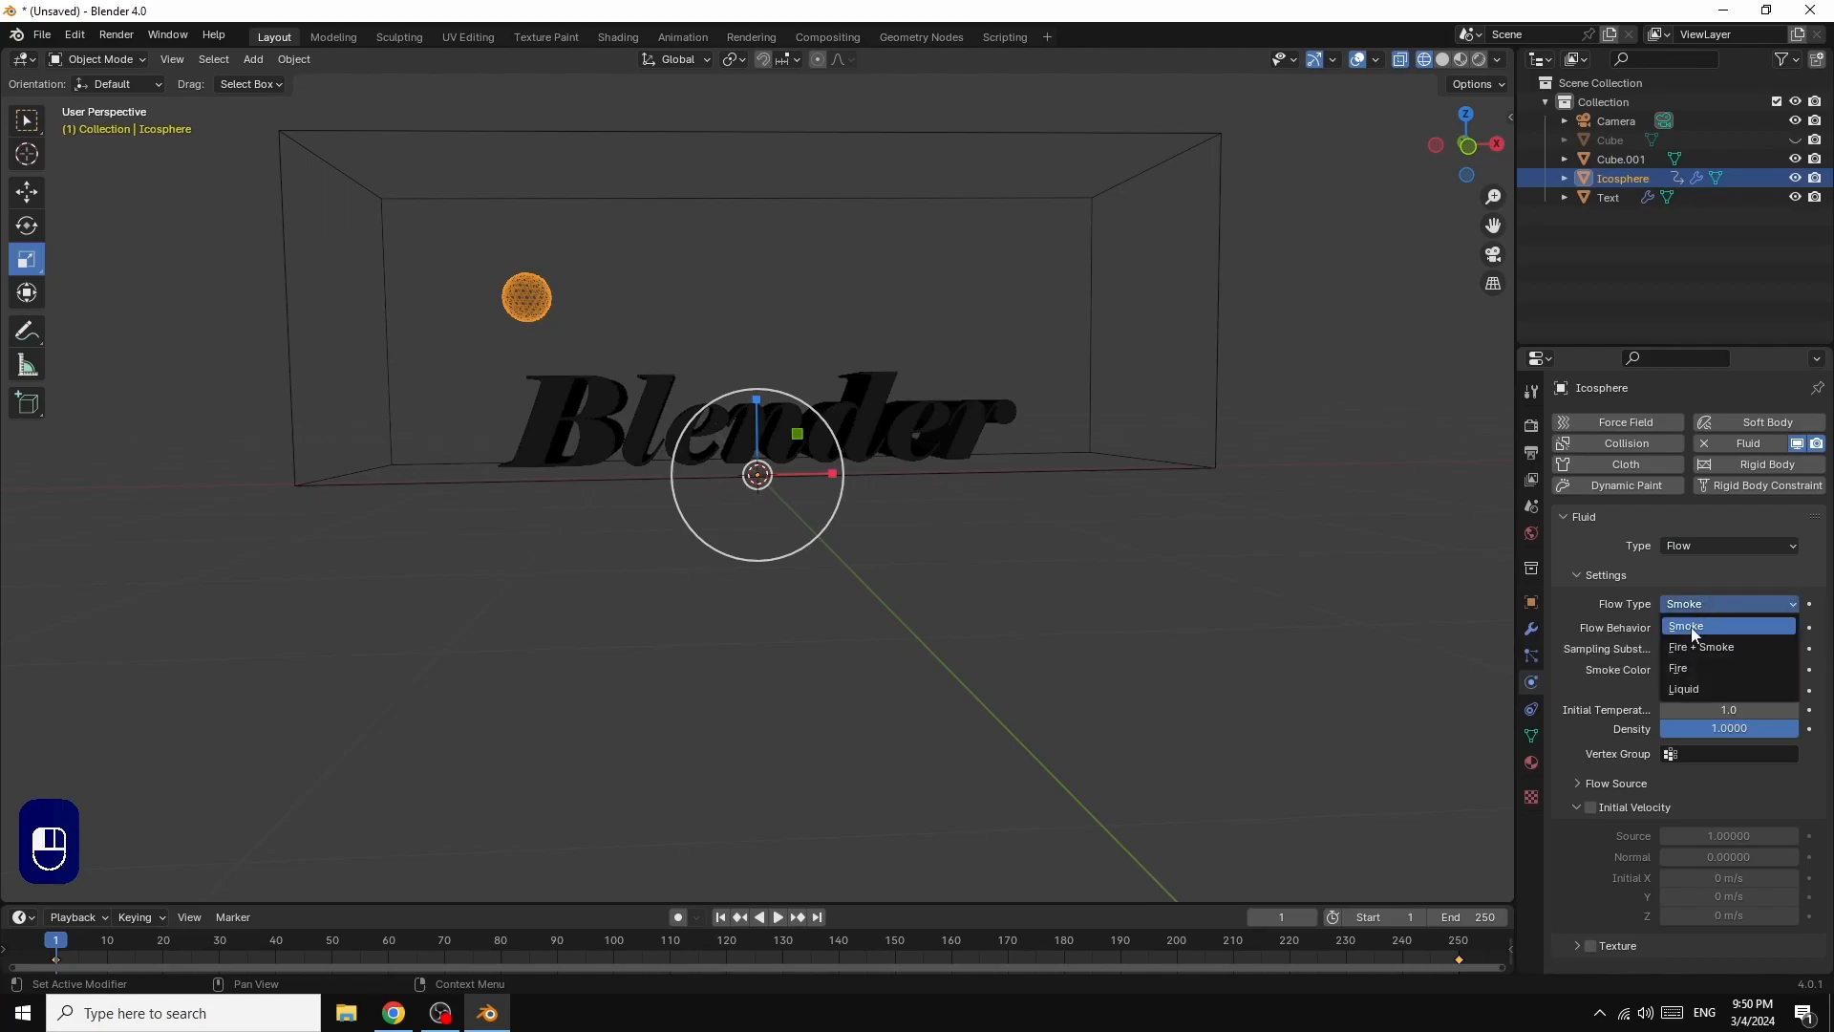
click(1689, 689)
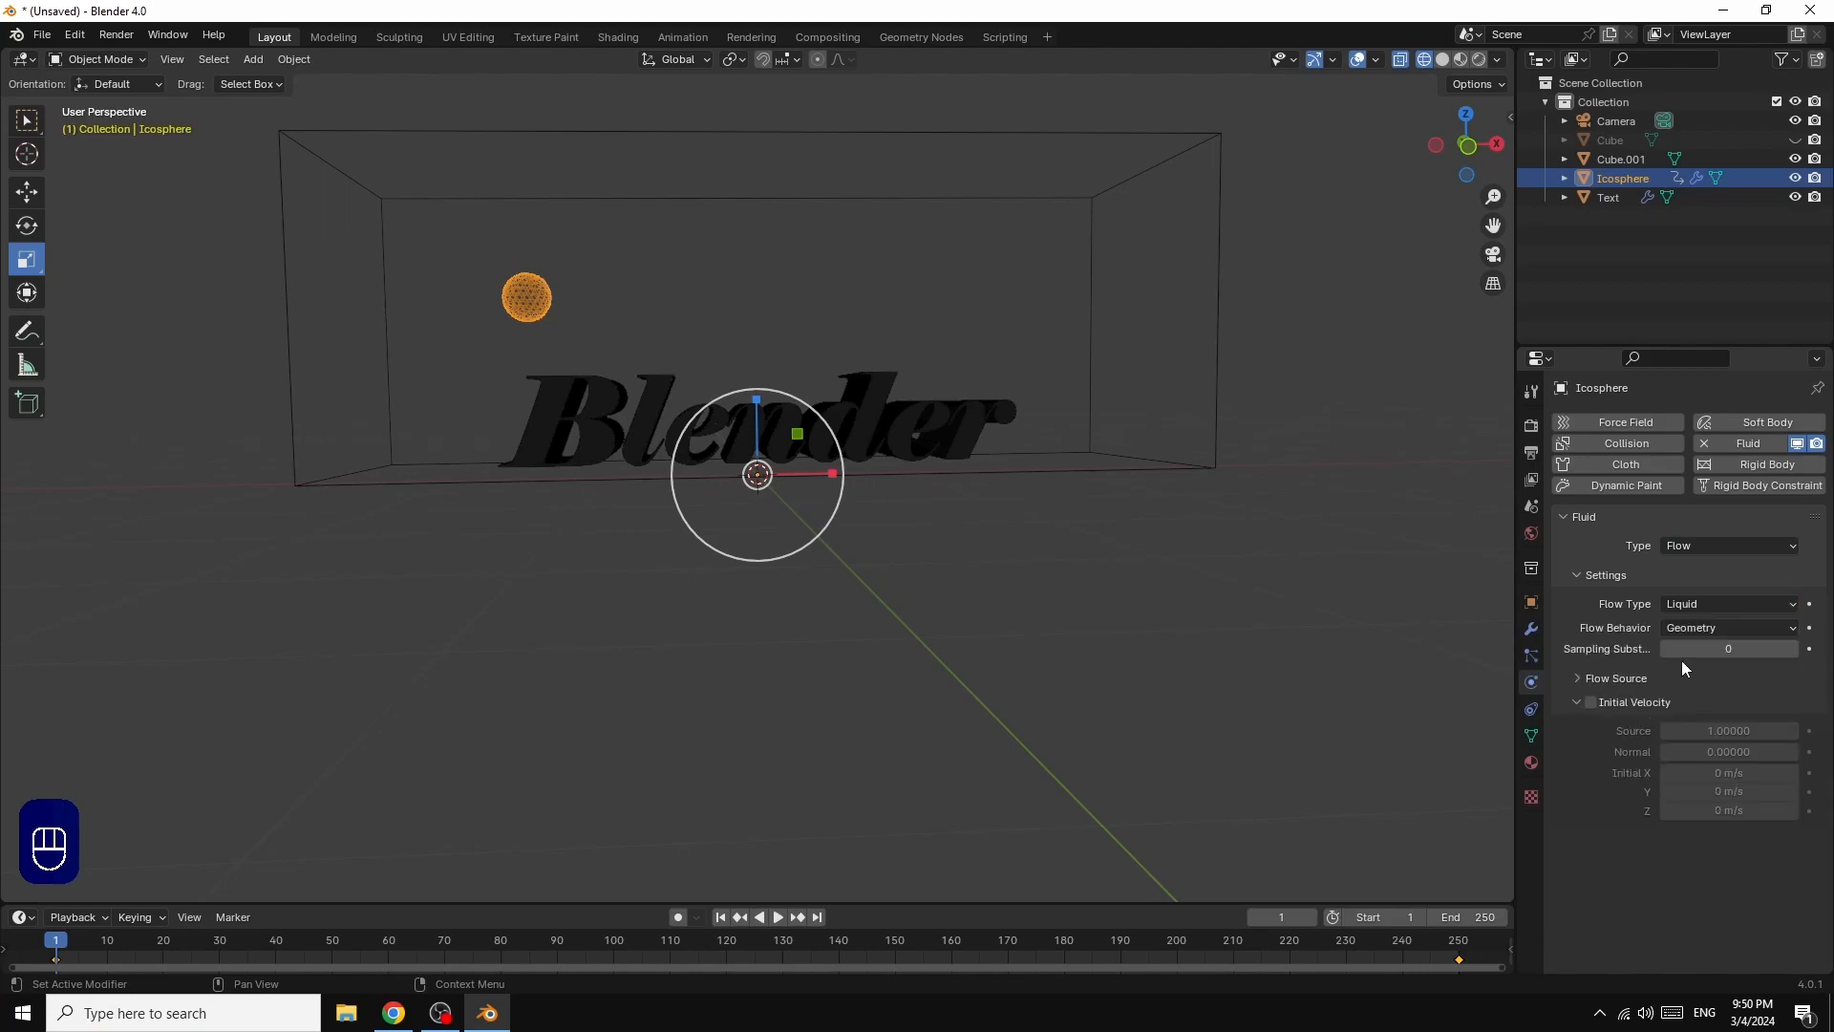
Step: Set the ico sphere's flow behavior to Inflow and its sampling substeps to 5
click(1700, 628)
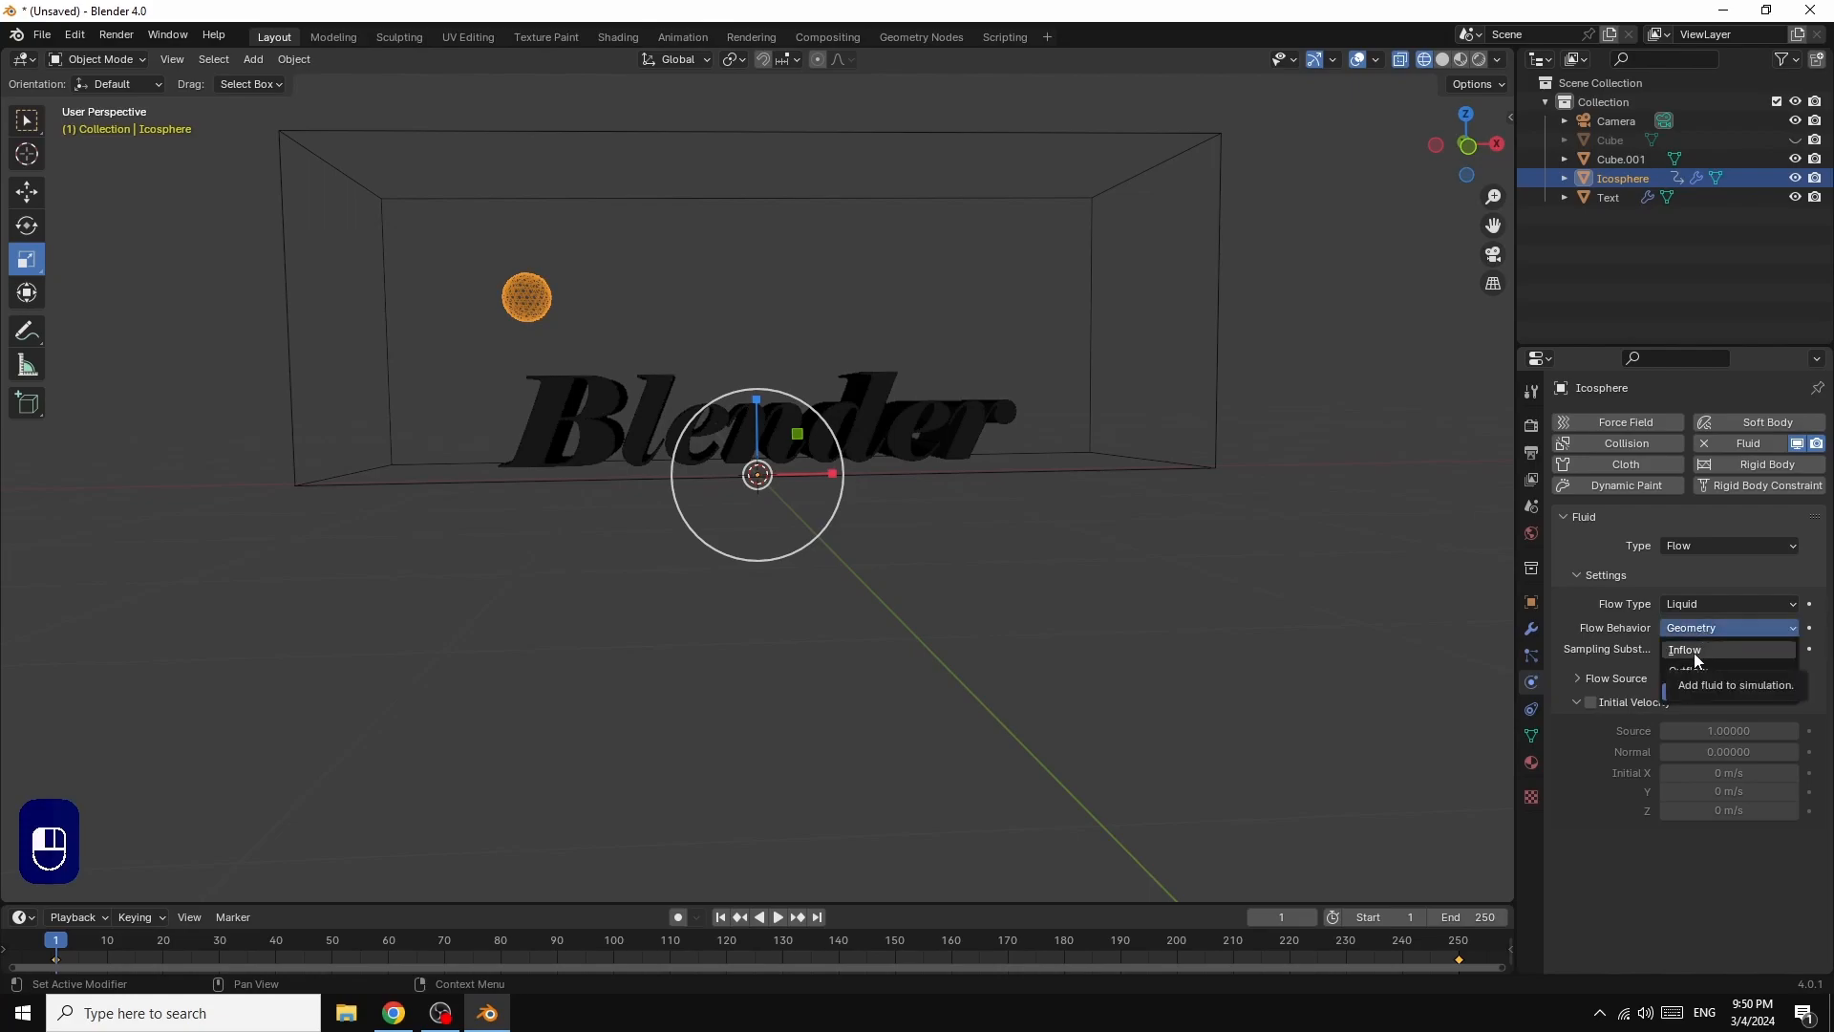
click(1694, 652)
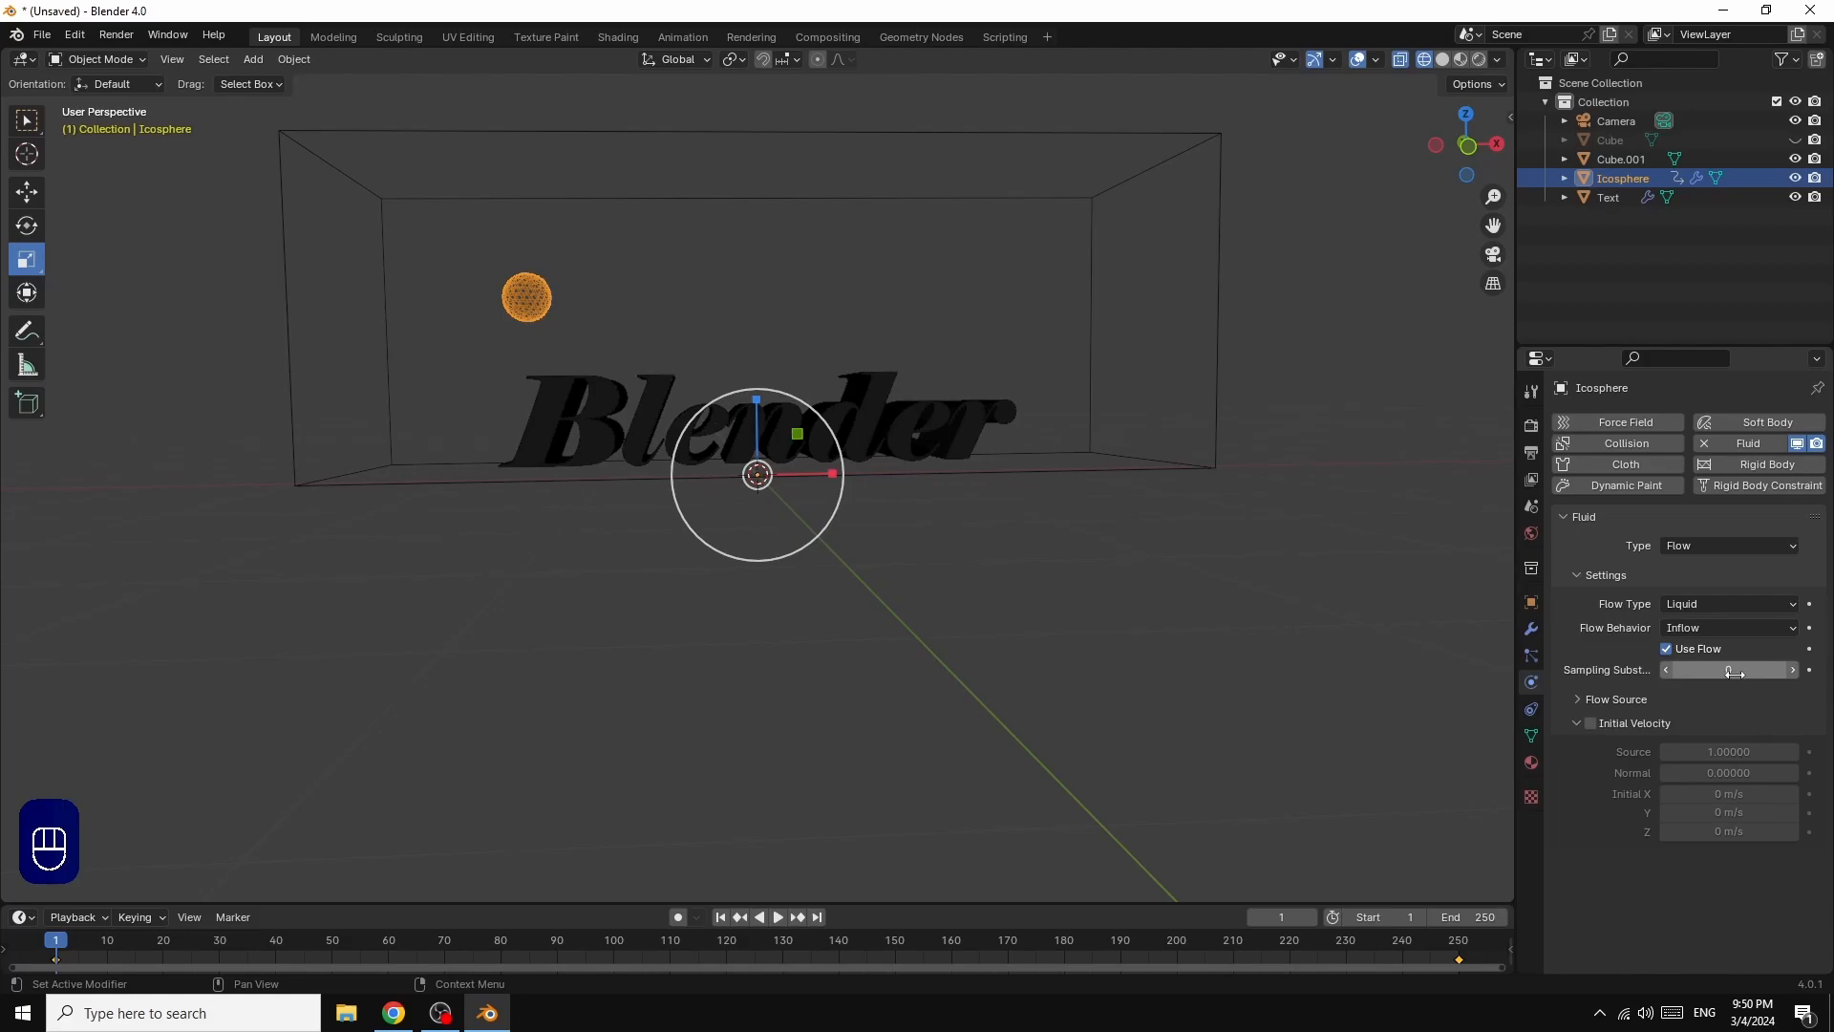
click(1736, 673)
text(5)
key(Return)
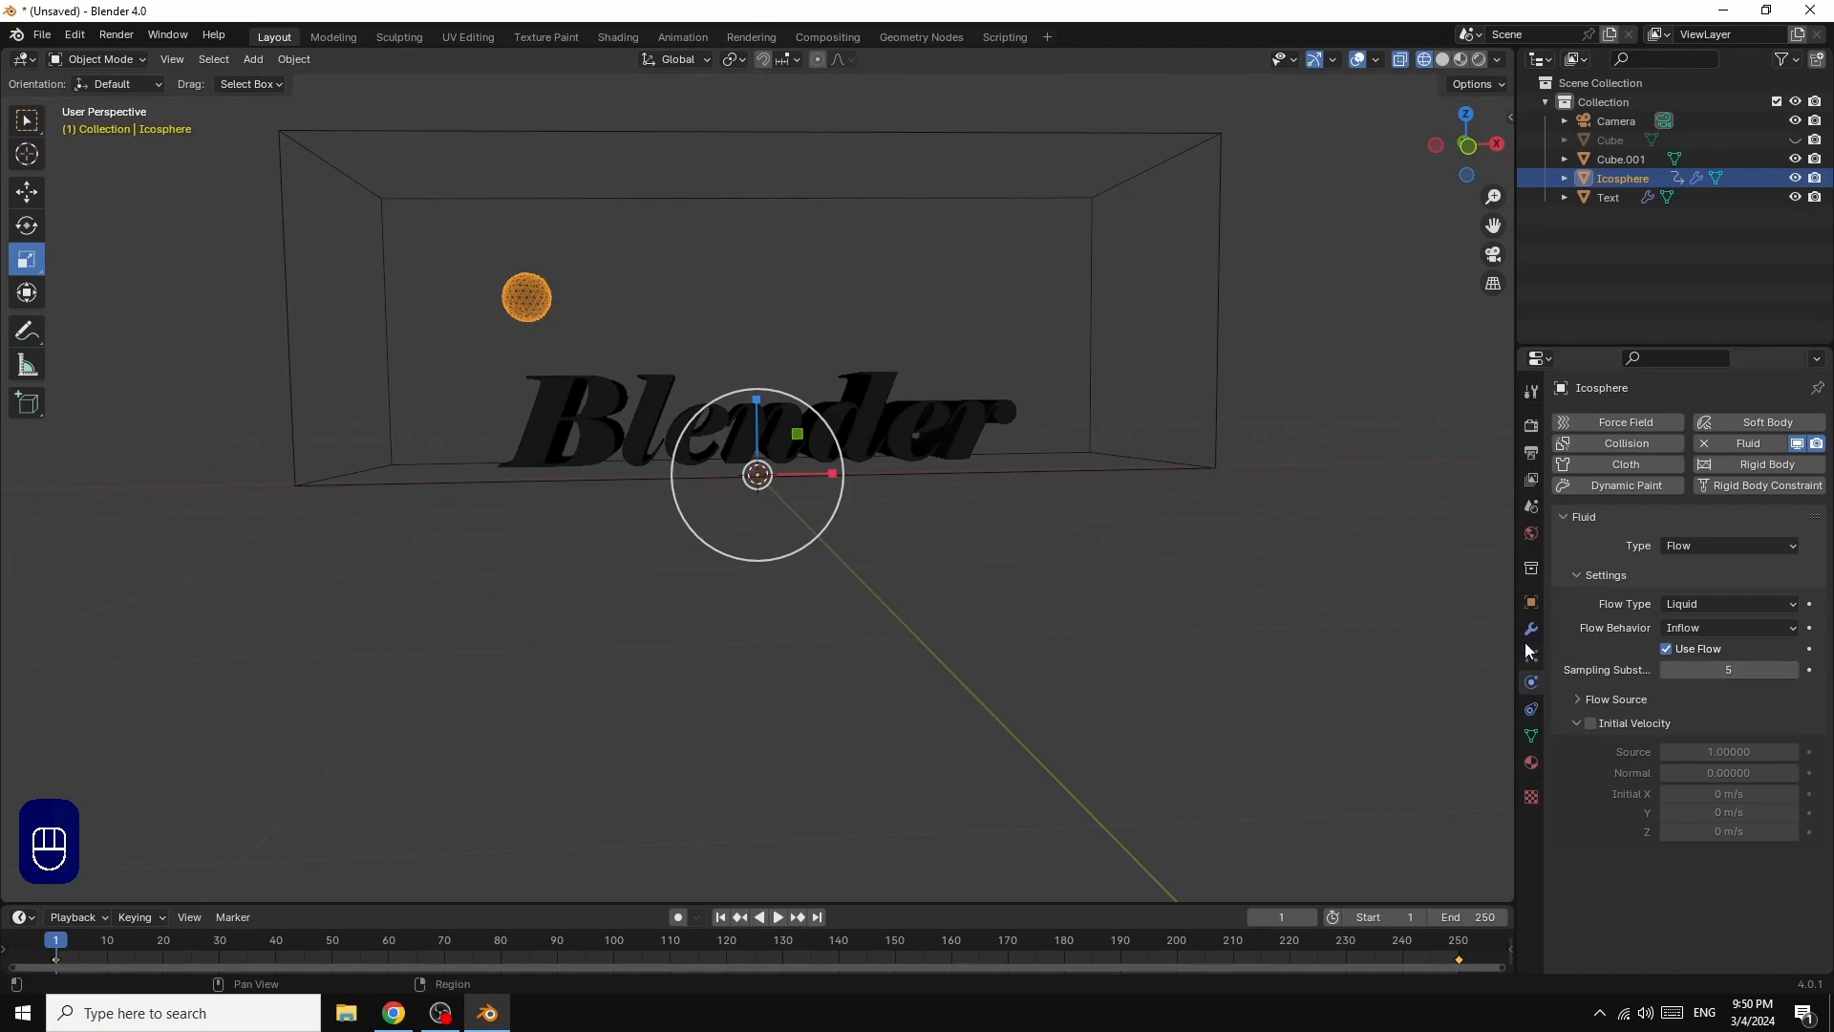
Step: Give the enclosing box Fluid physics of type Domain with the domain type set to Liquid
click(1218, 265)
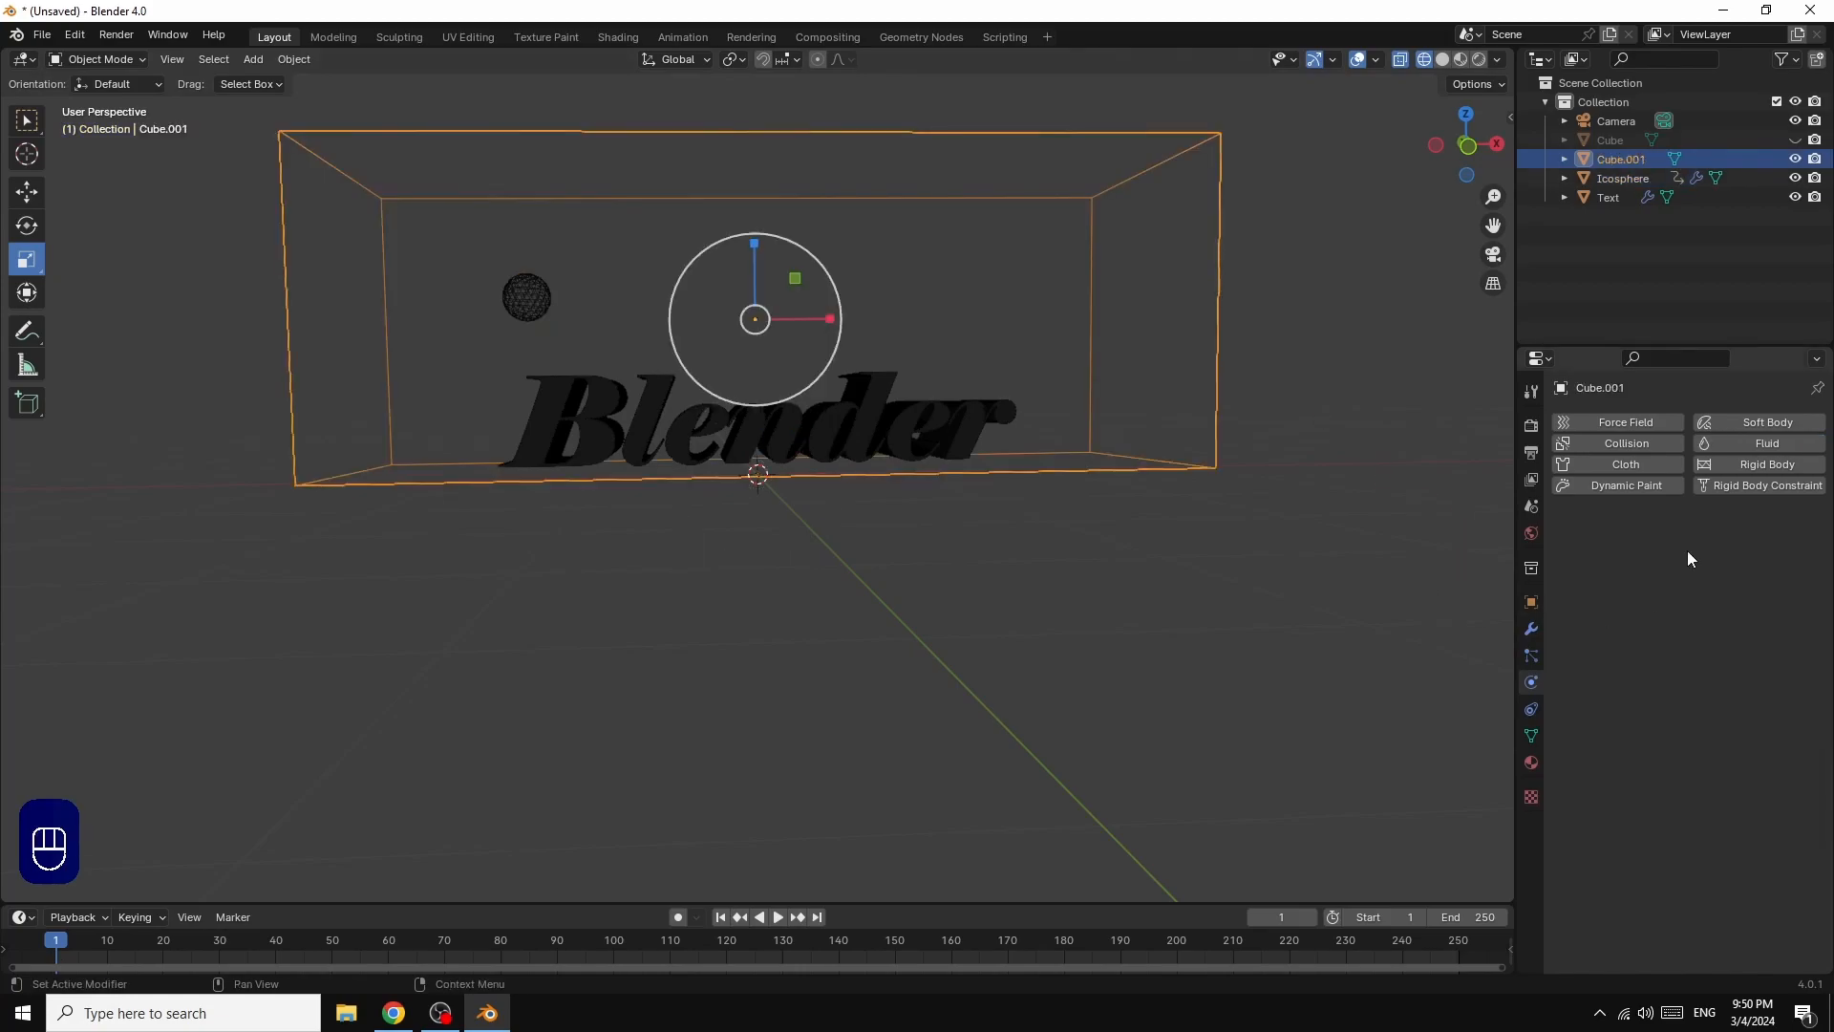
click(1755, 444)
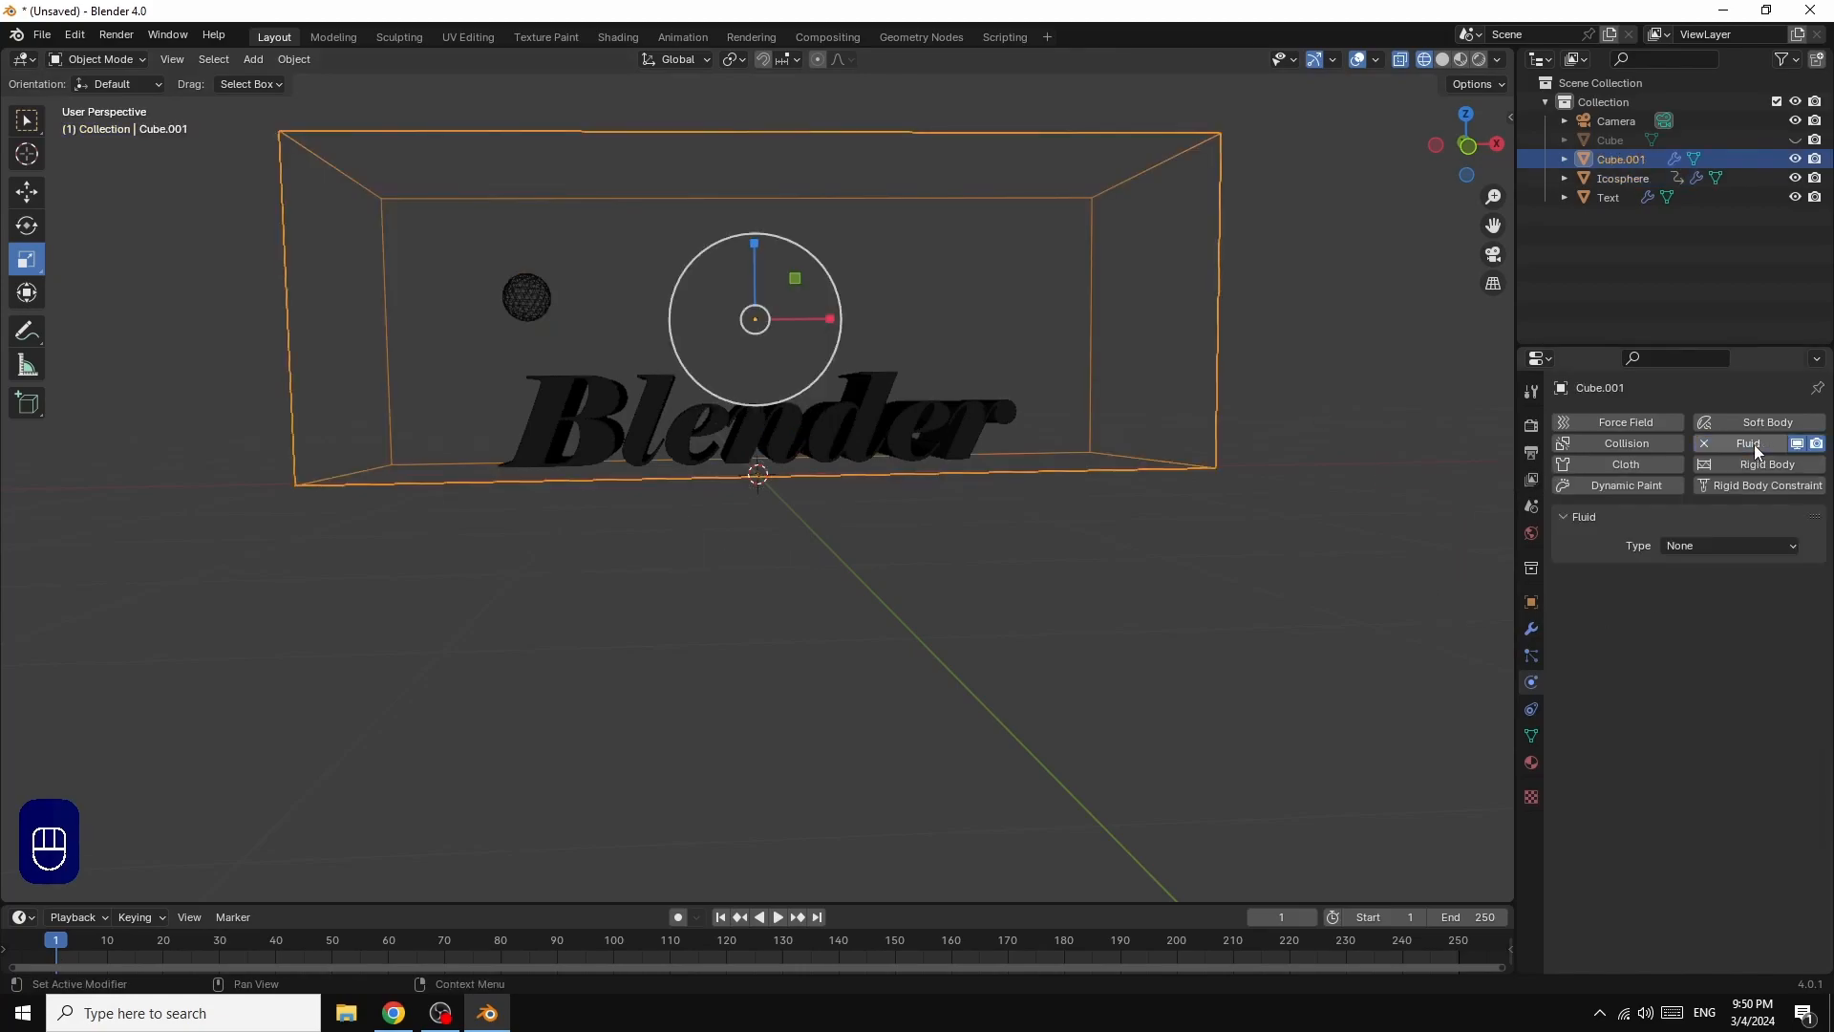
click(1700, 541)
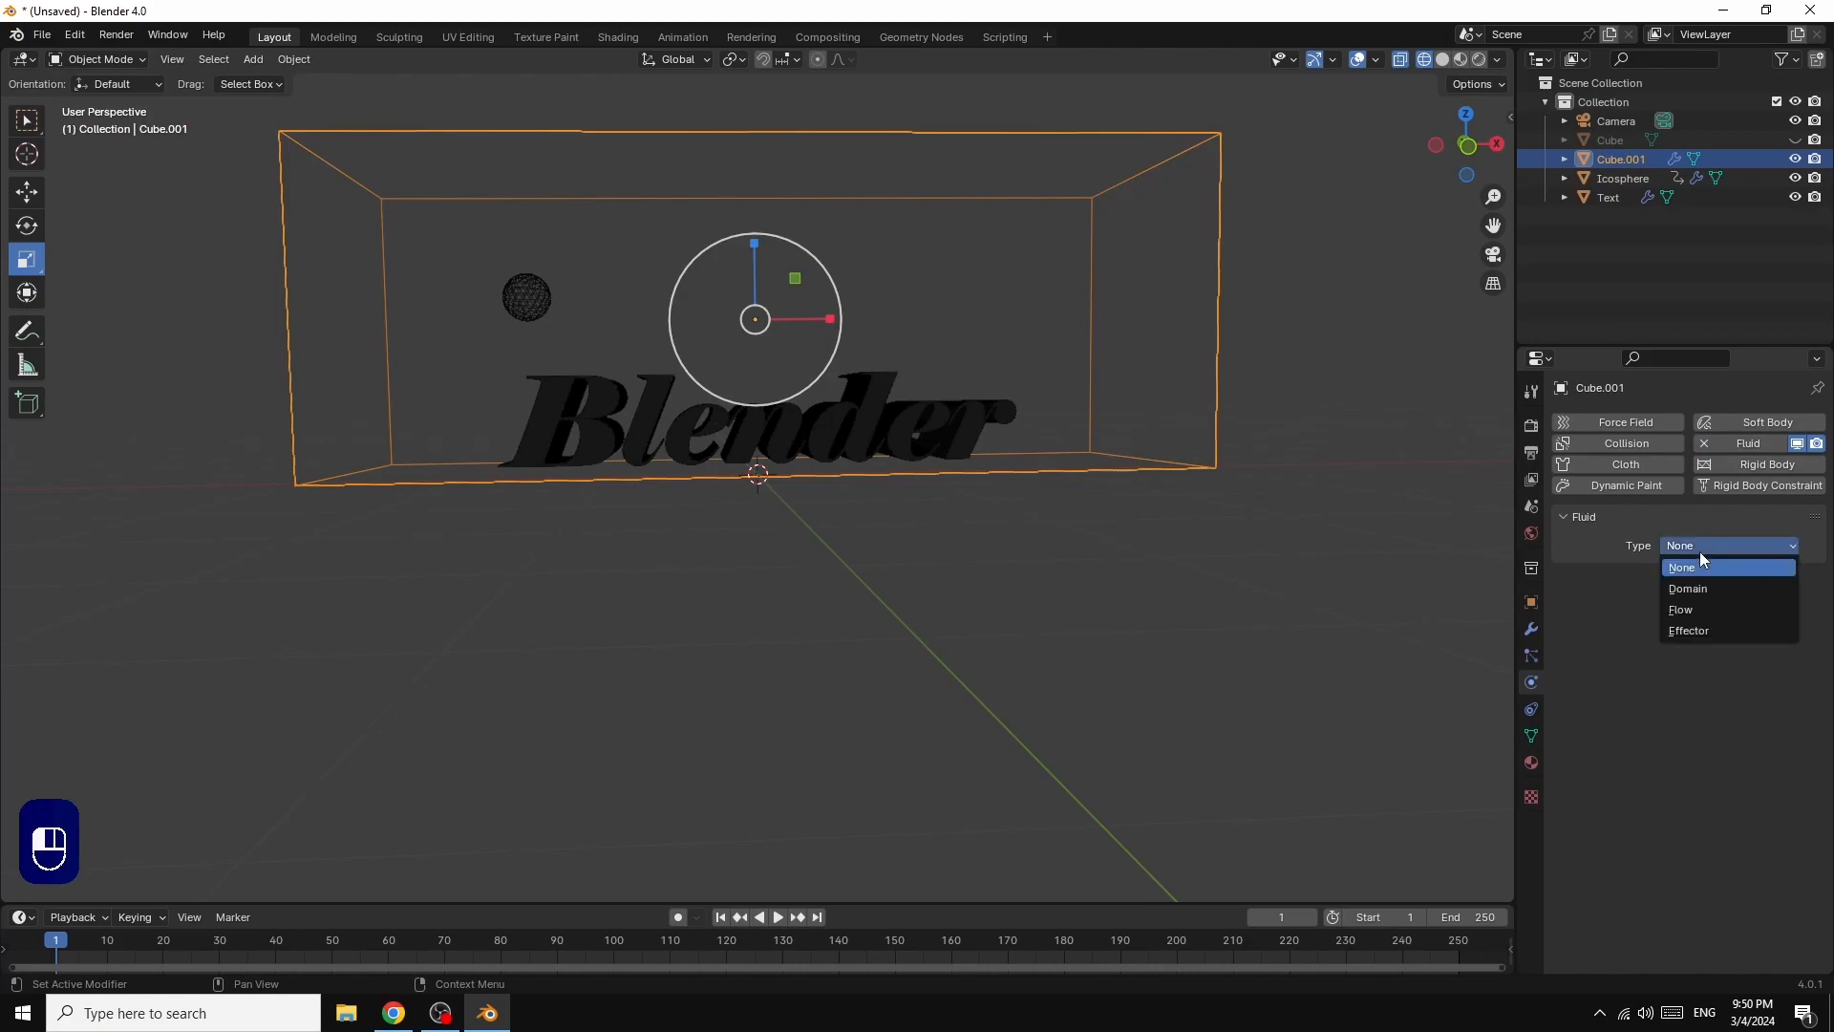
click(1698, 589)
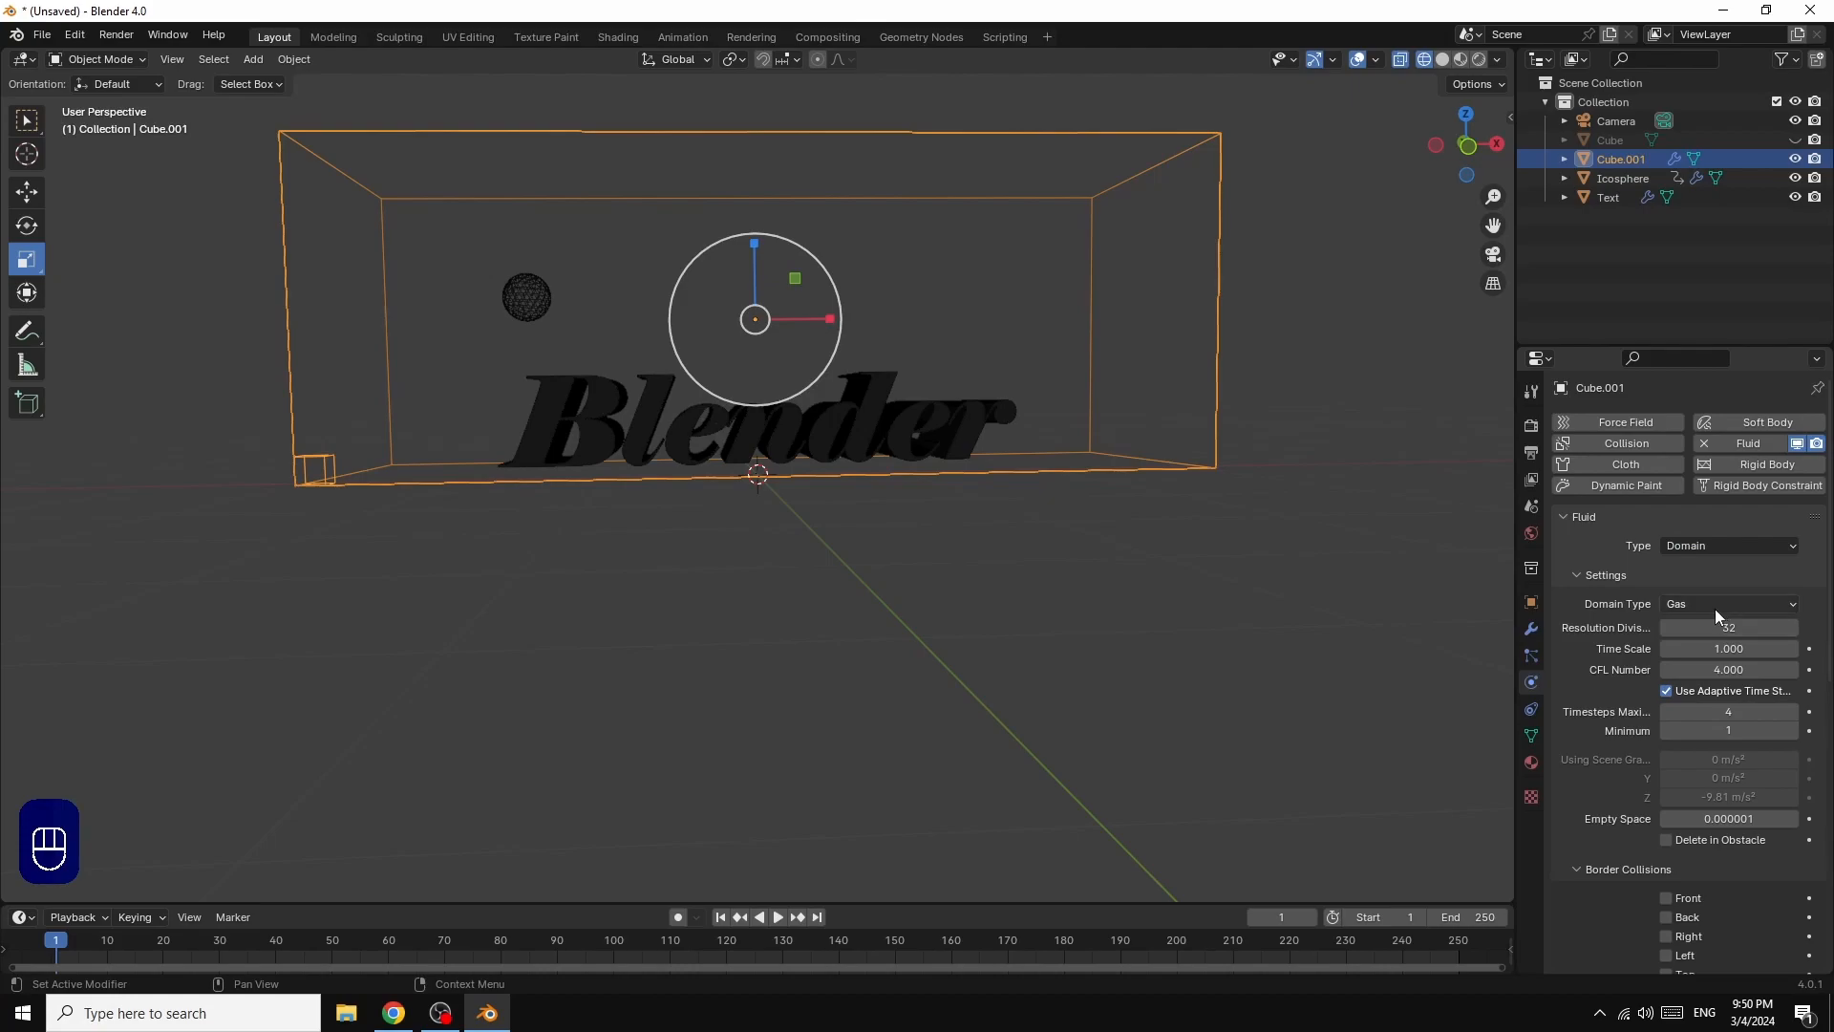
click(1715, 604)
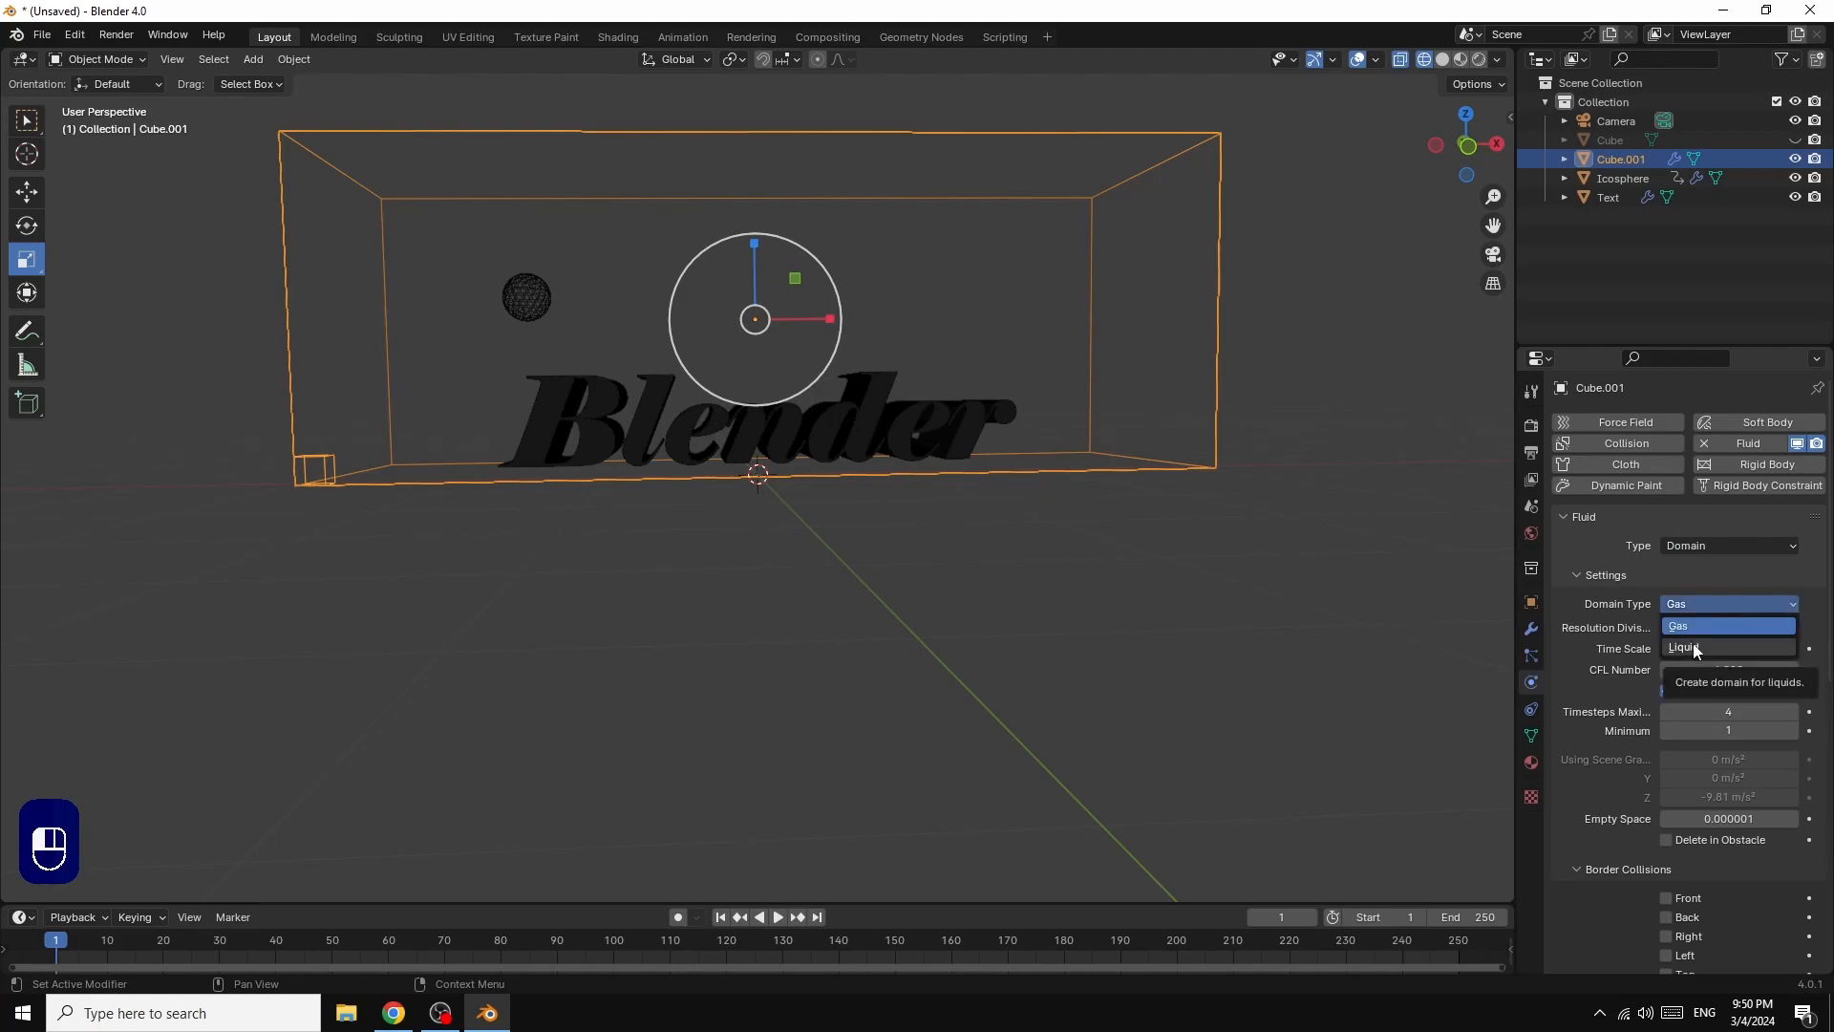
click(1694, 648)
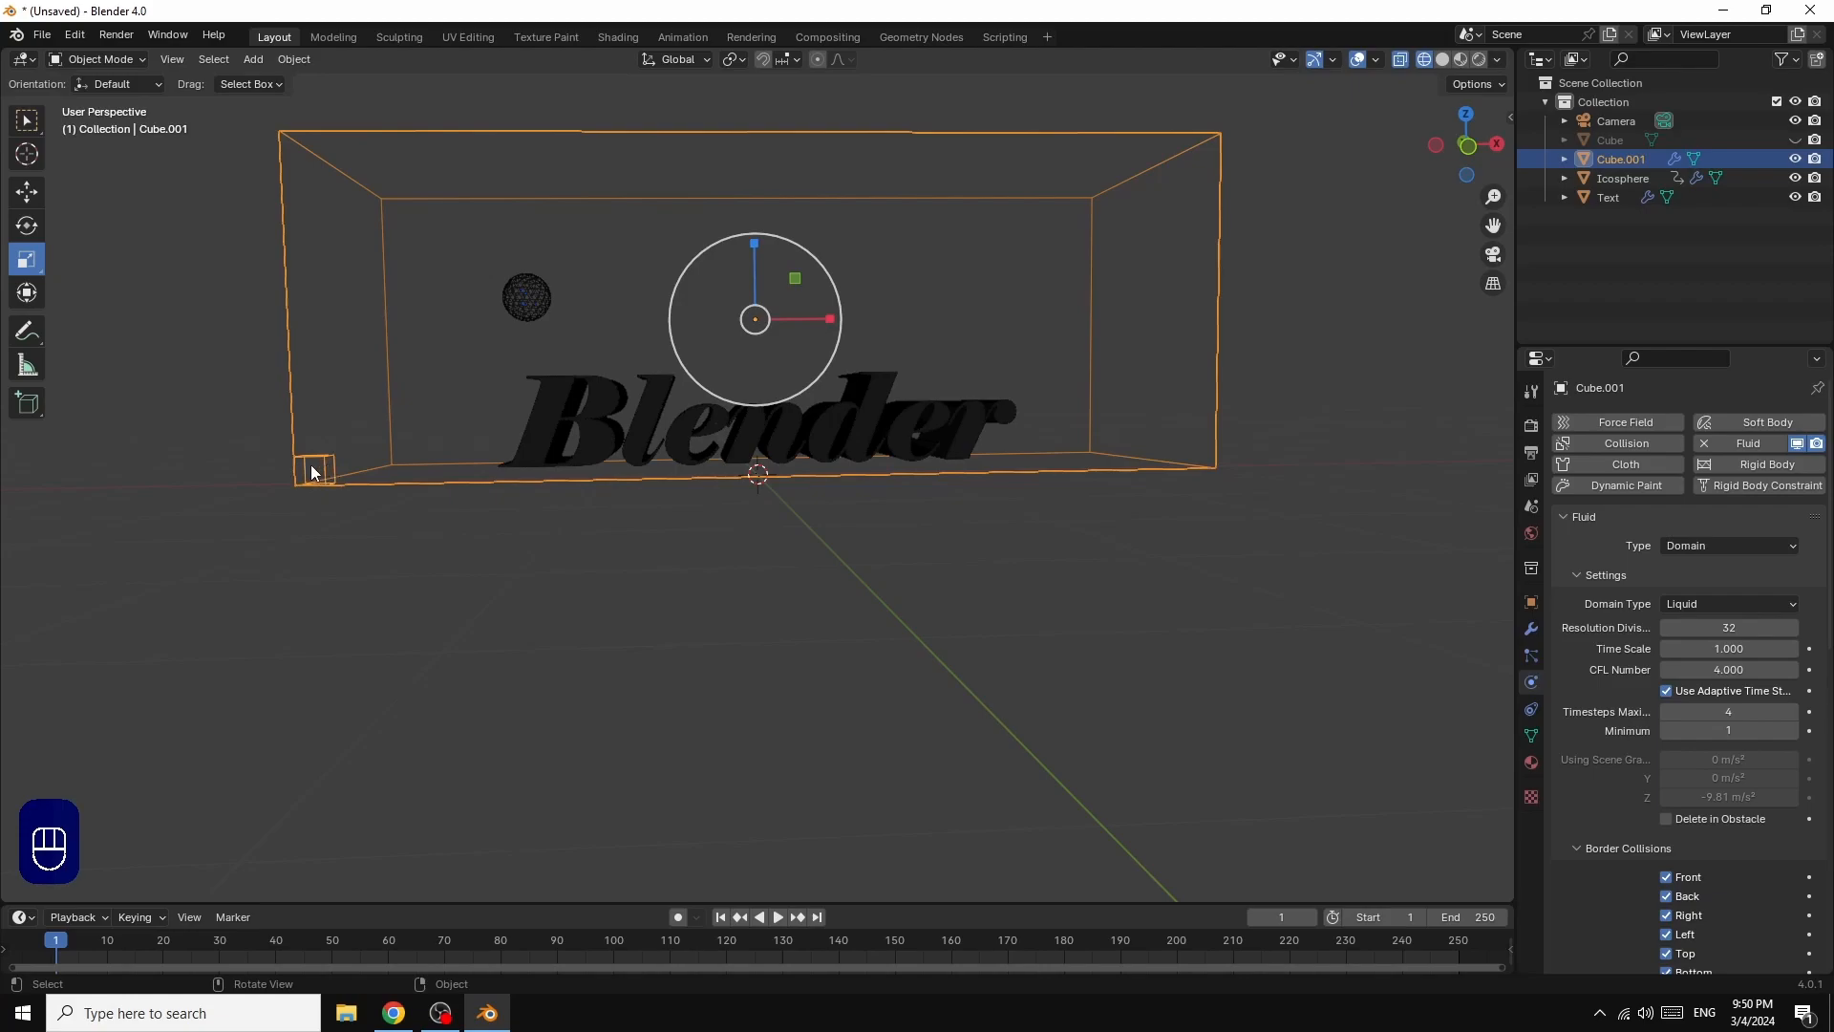
Step: Set the liquid domain's resolution divisions to 64
click(1730, 628)
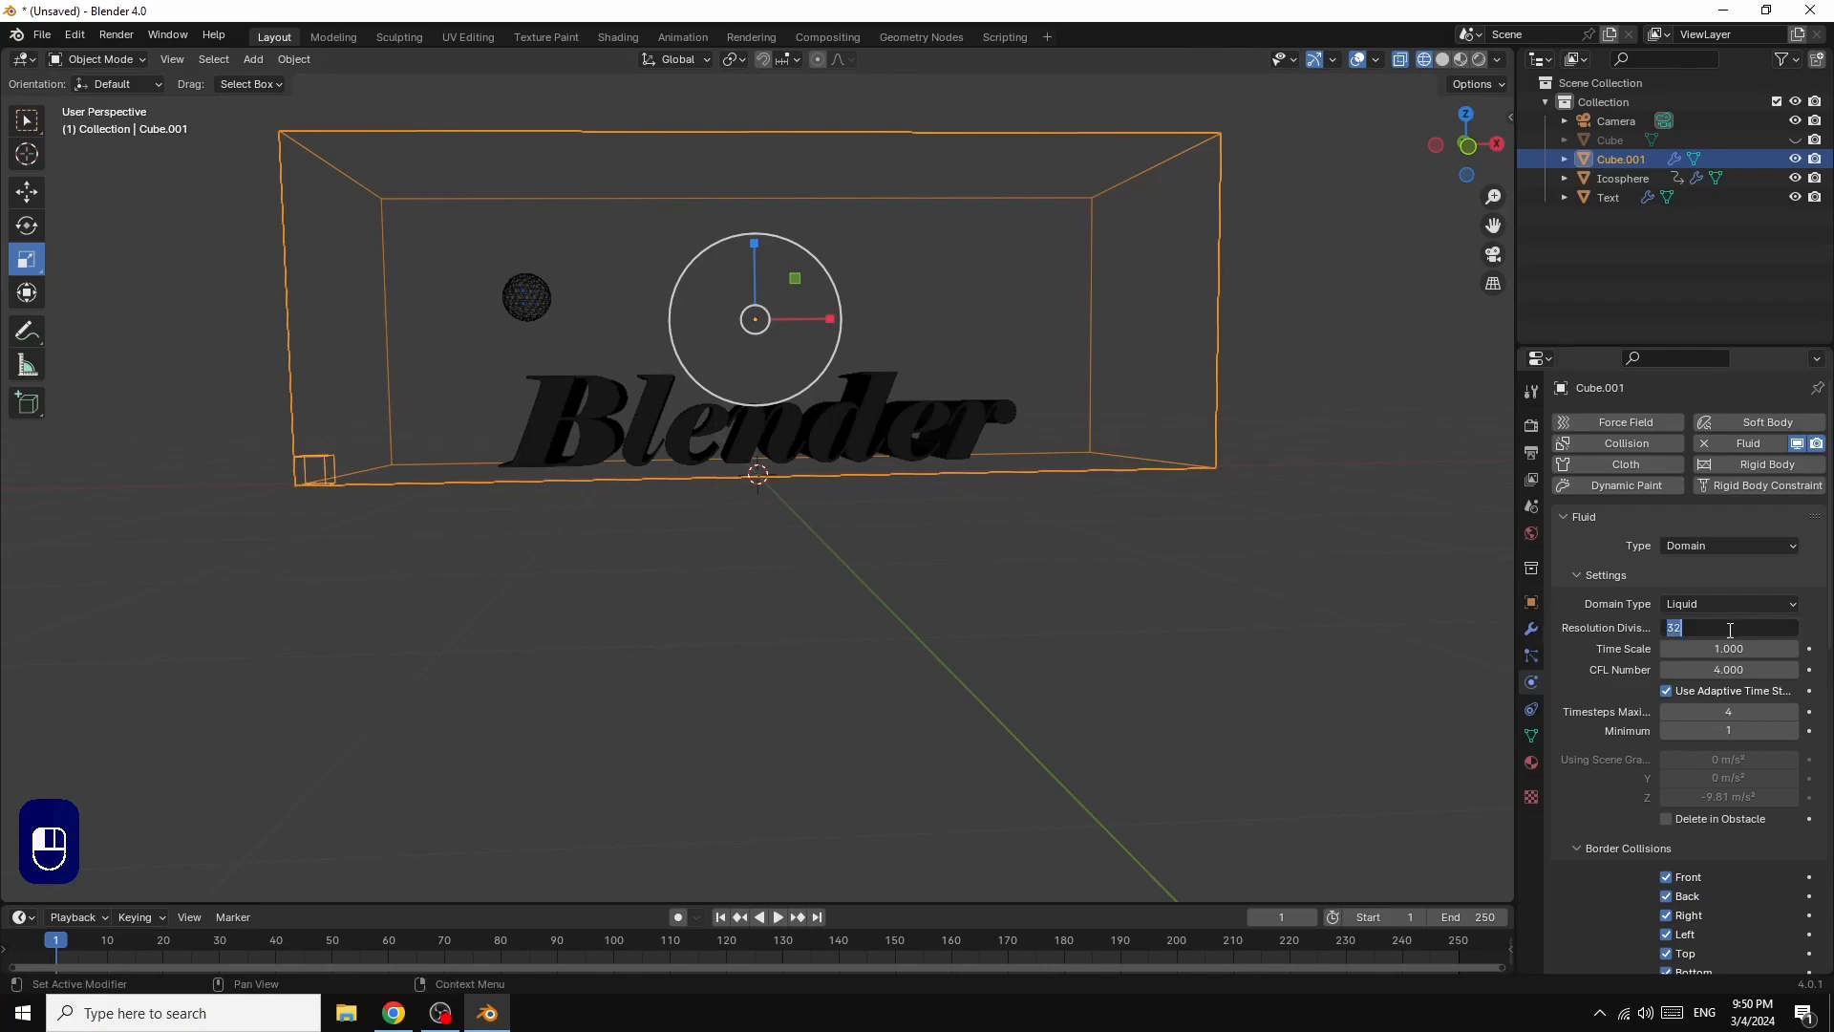
text(64)
key(Return)
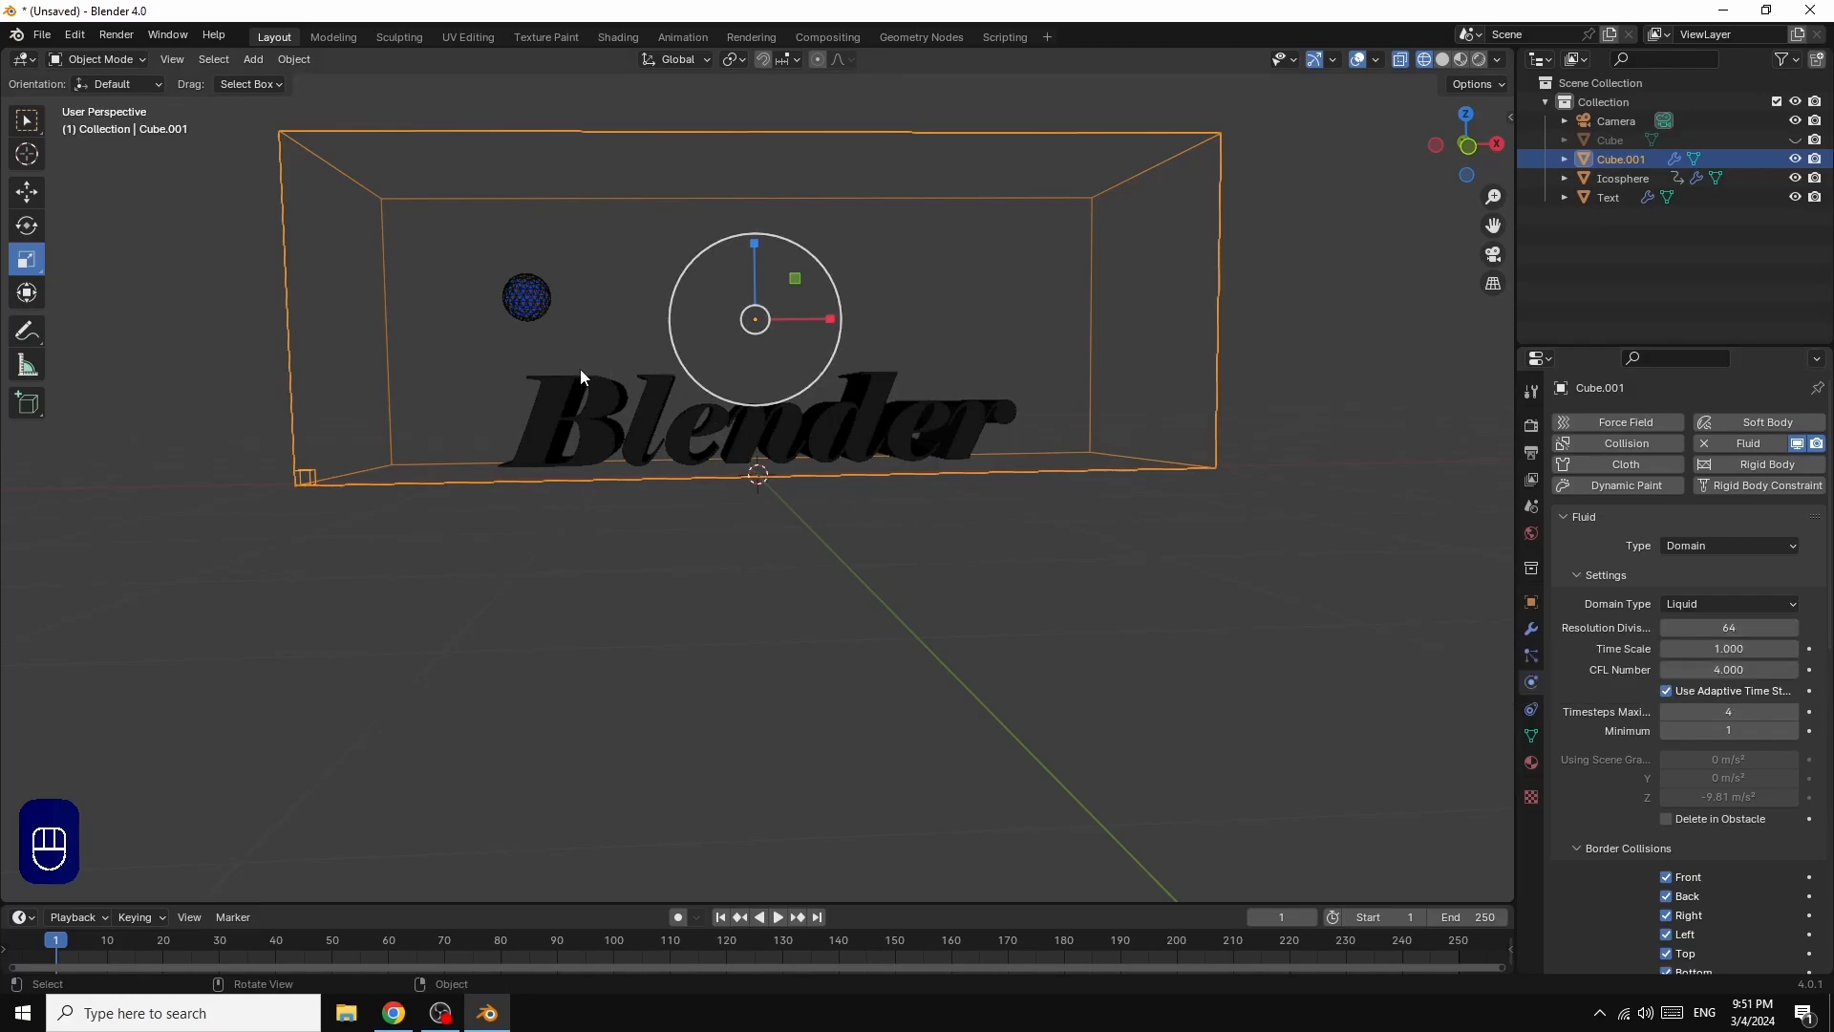
Step: Enable Viscosity for the liquid domain and expand its settings
scroll(1781, 674, down, 8)
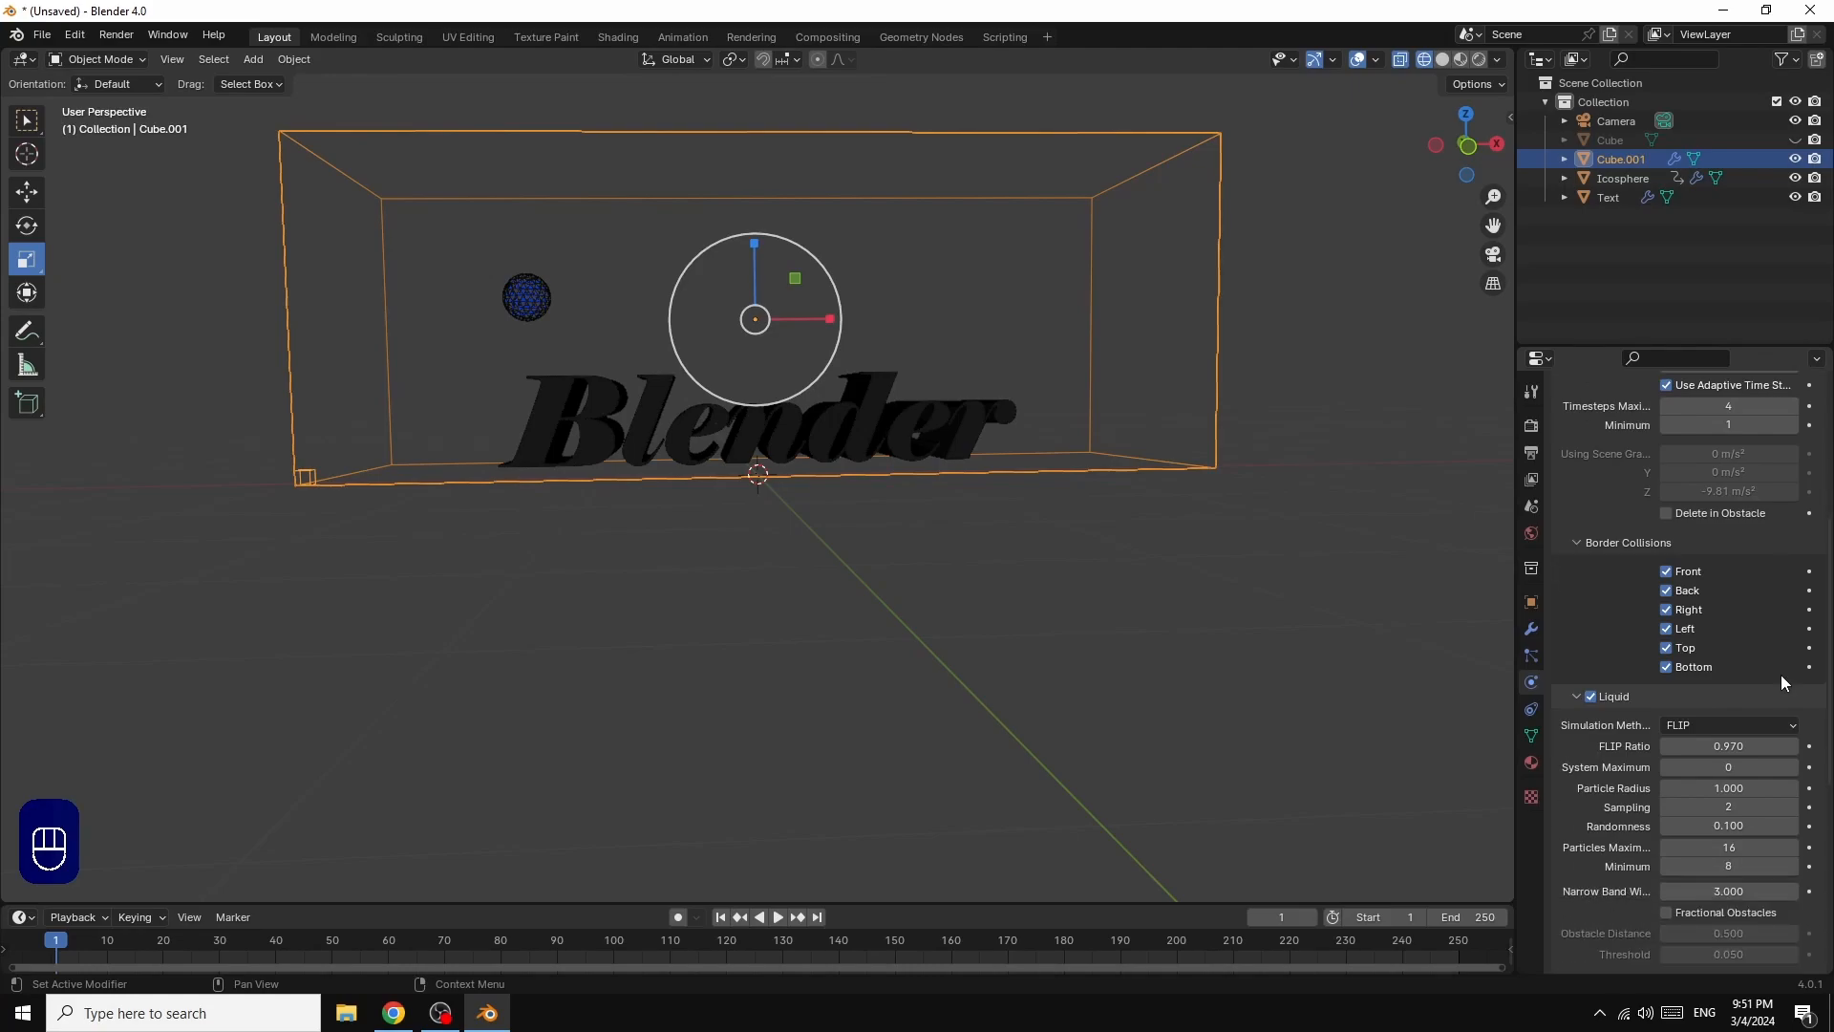
scroll(1793, 660, down, 4)
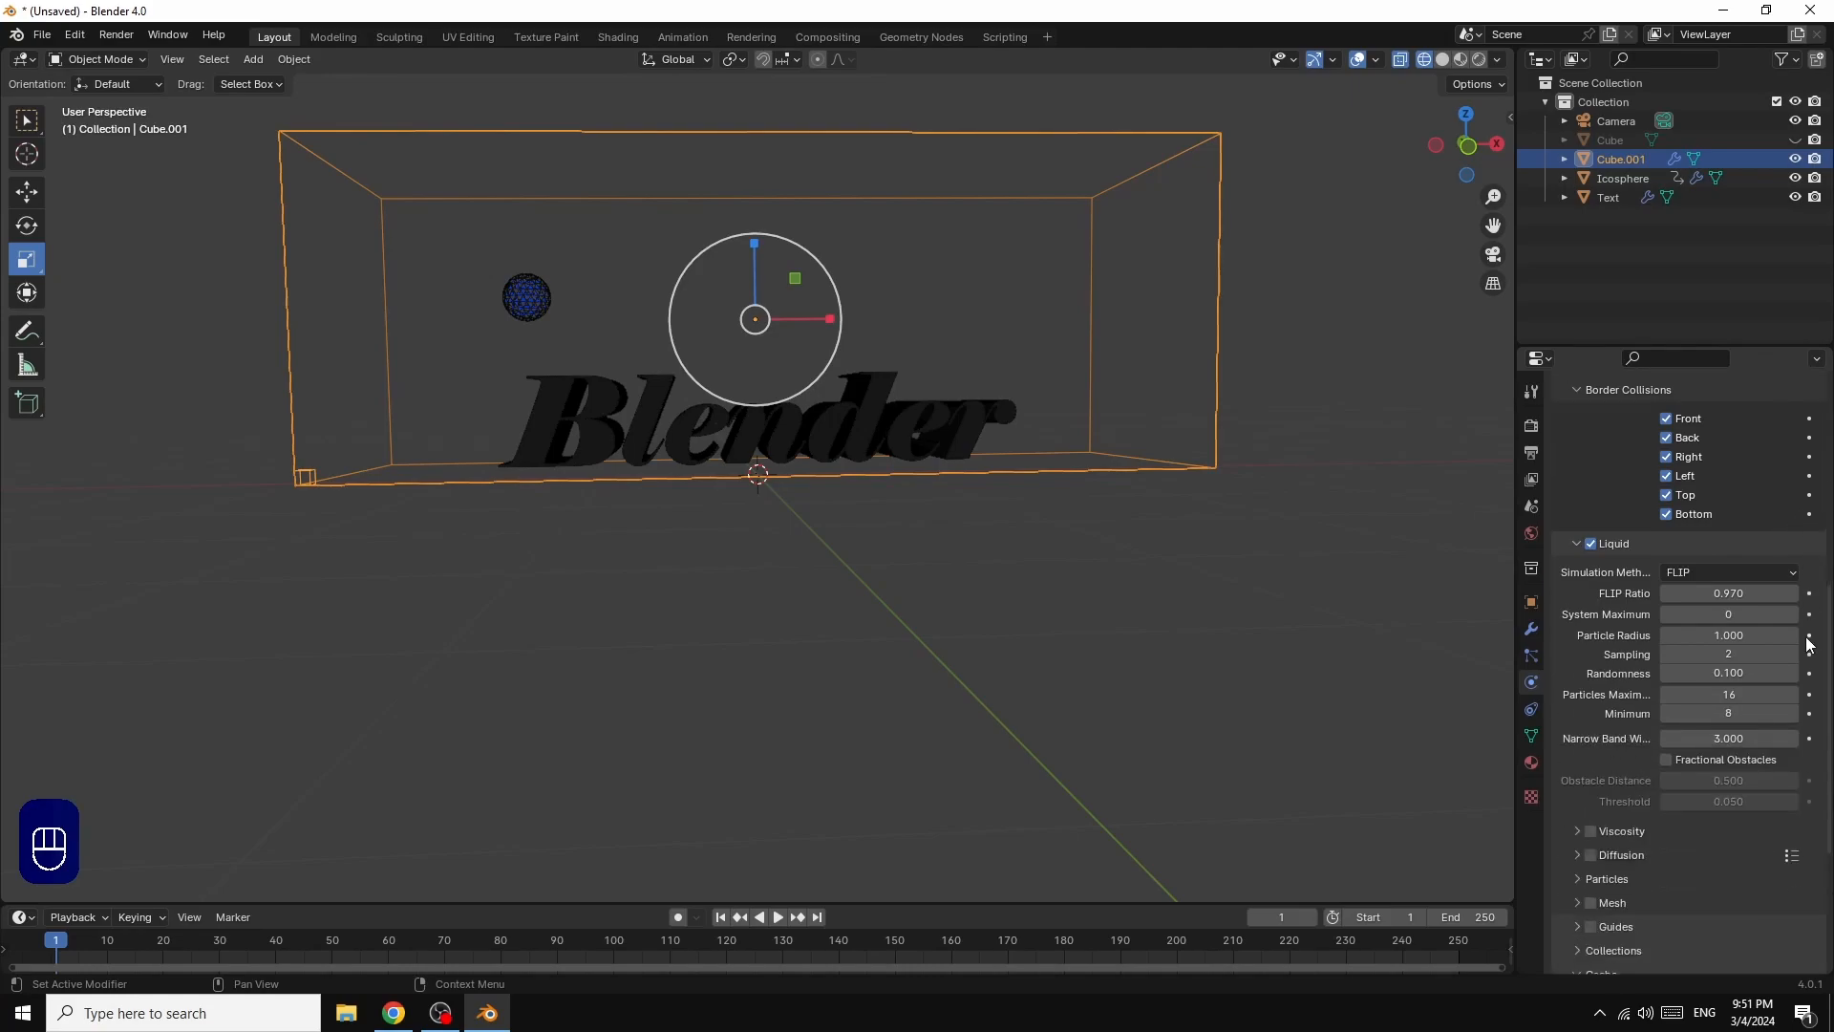
scroll(1808, 646, down, 2)
scroll(1809, 645, down, 3)
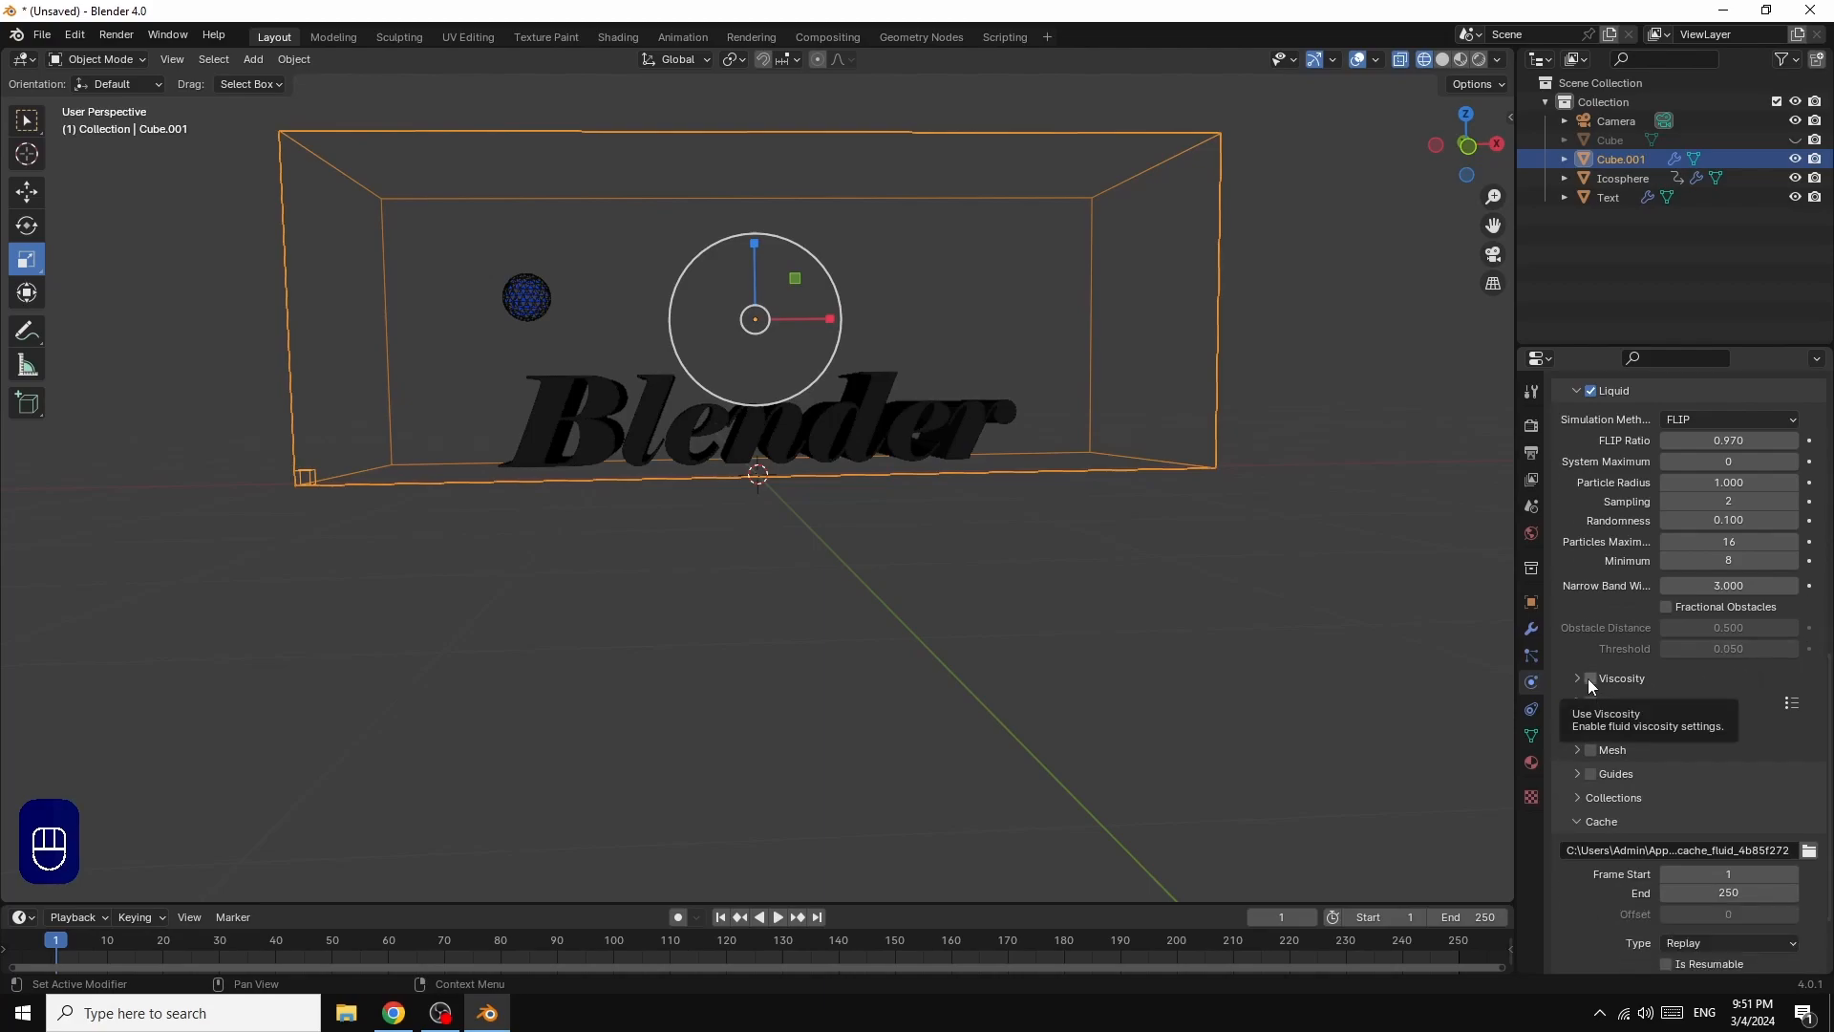
click(1591, 680)
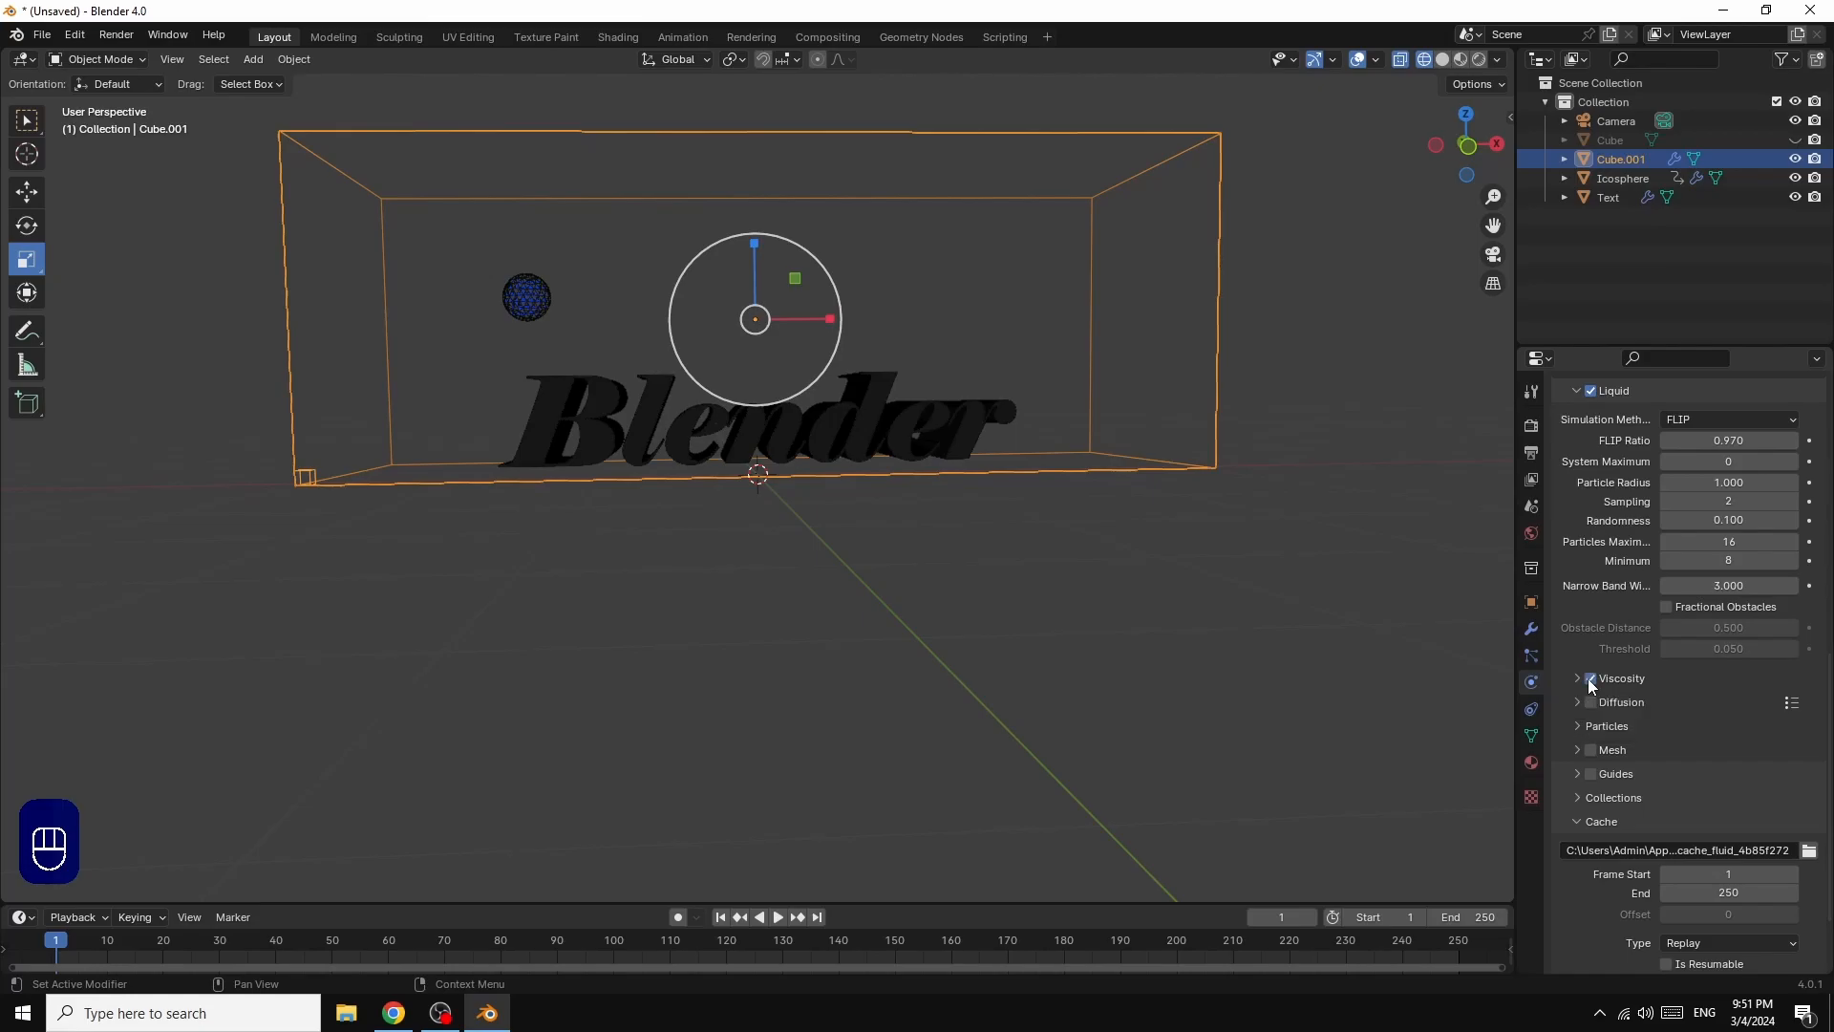
click(1576, 679)
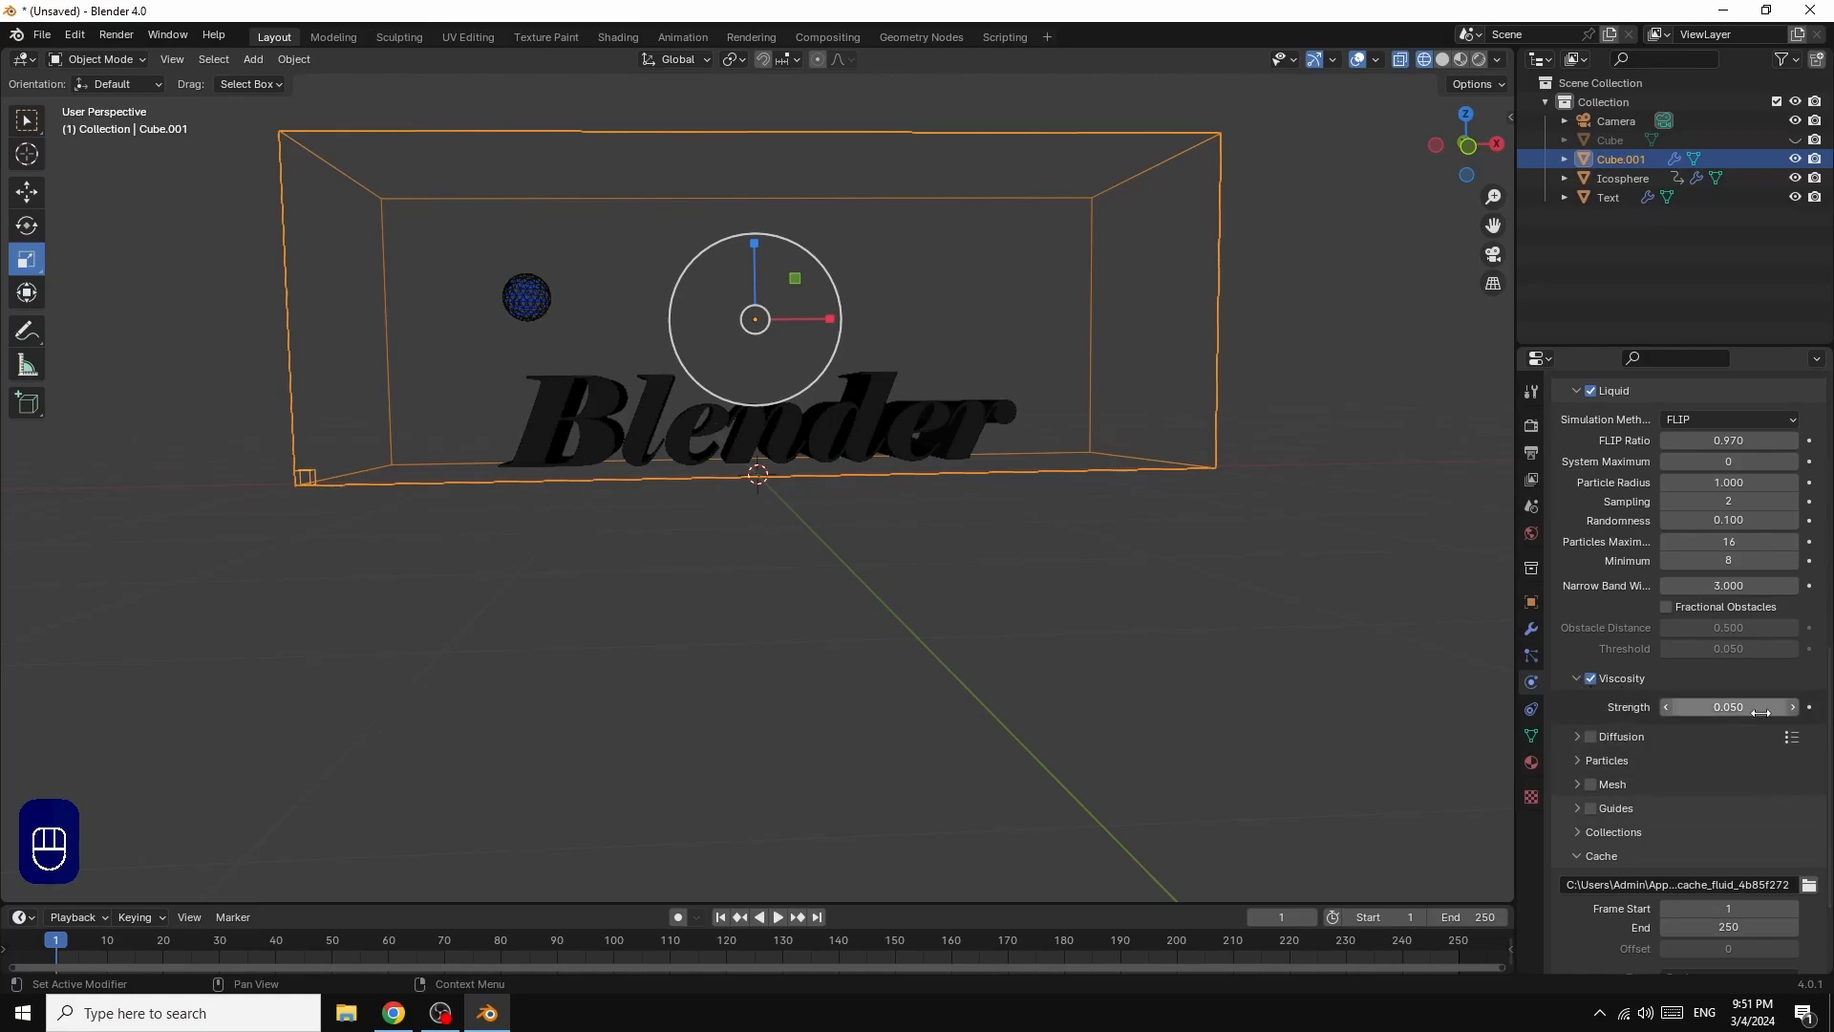
Step: Enable Diffusion for the liquid domain and set its exponent to 2
click(1792, 740)
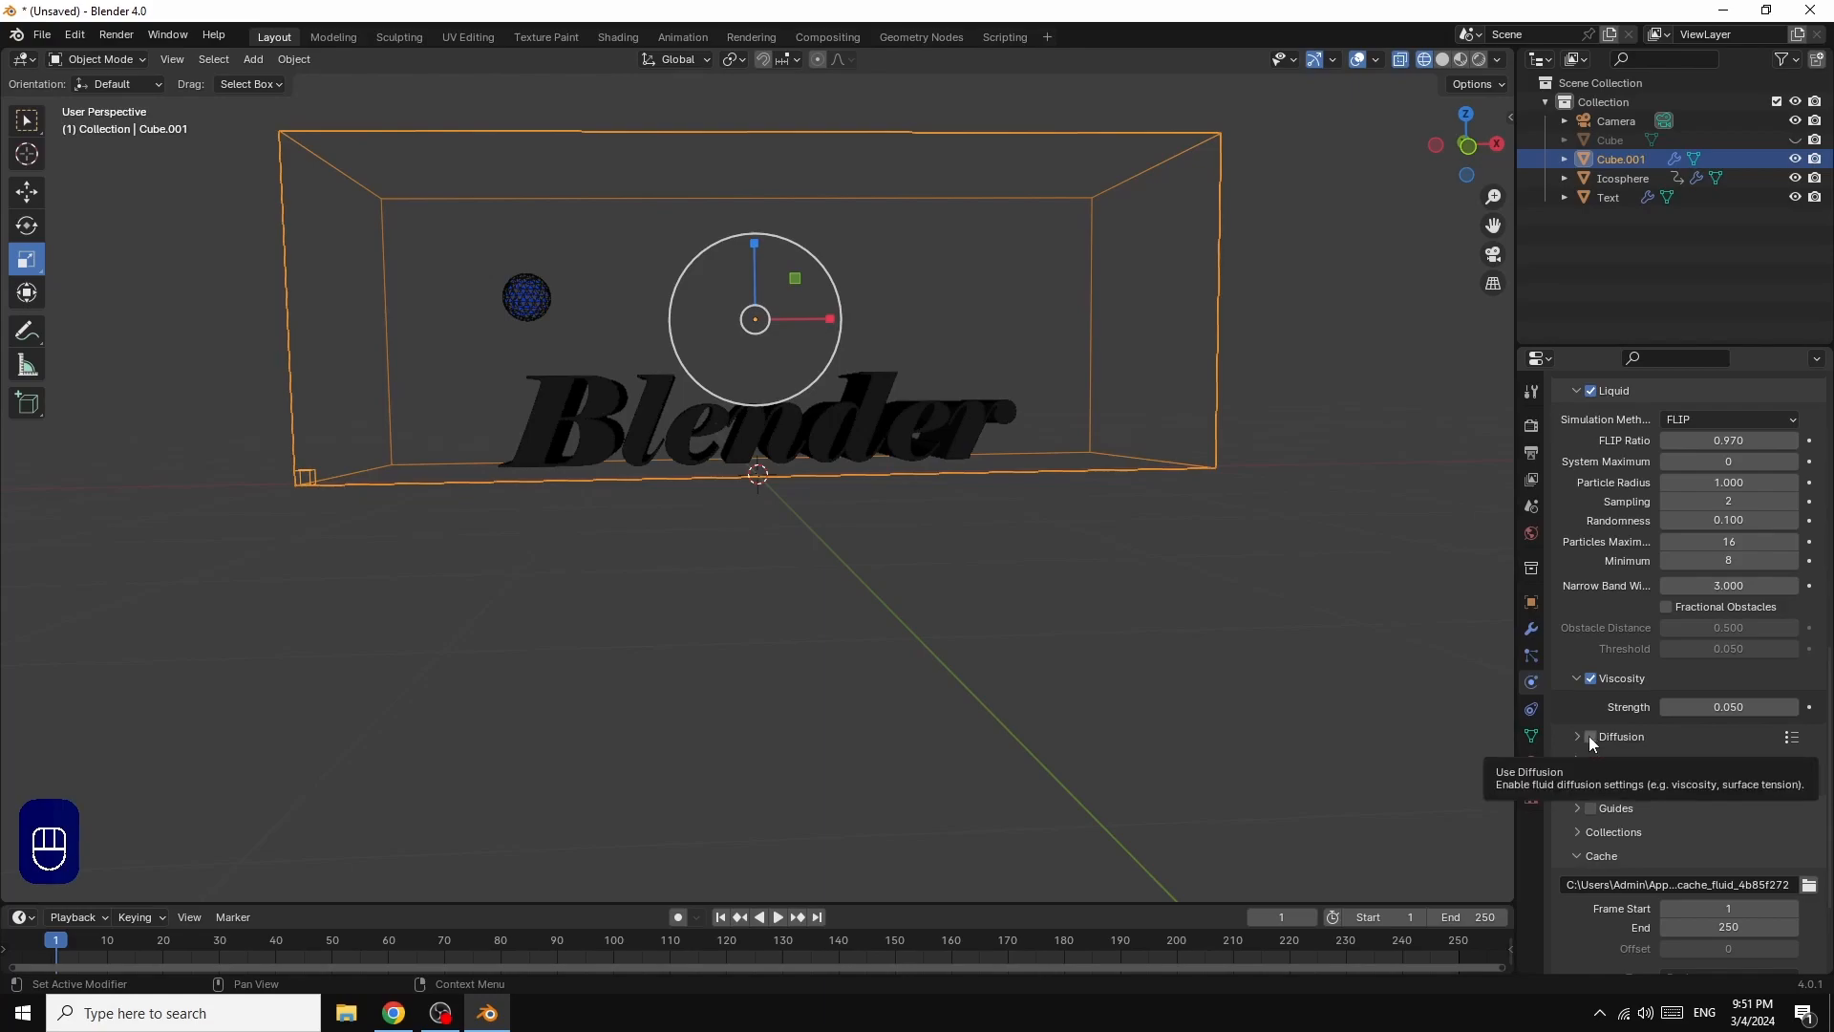
click(1589, 736)
click(1578, 736)
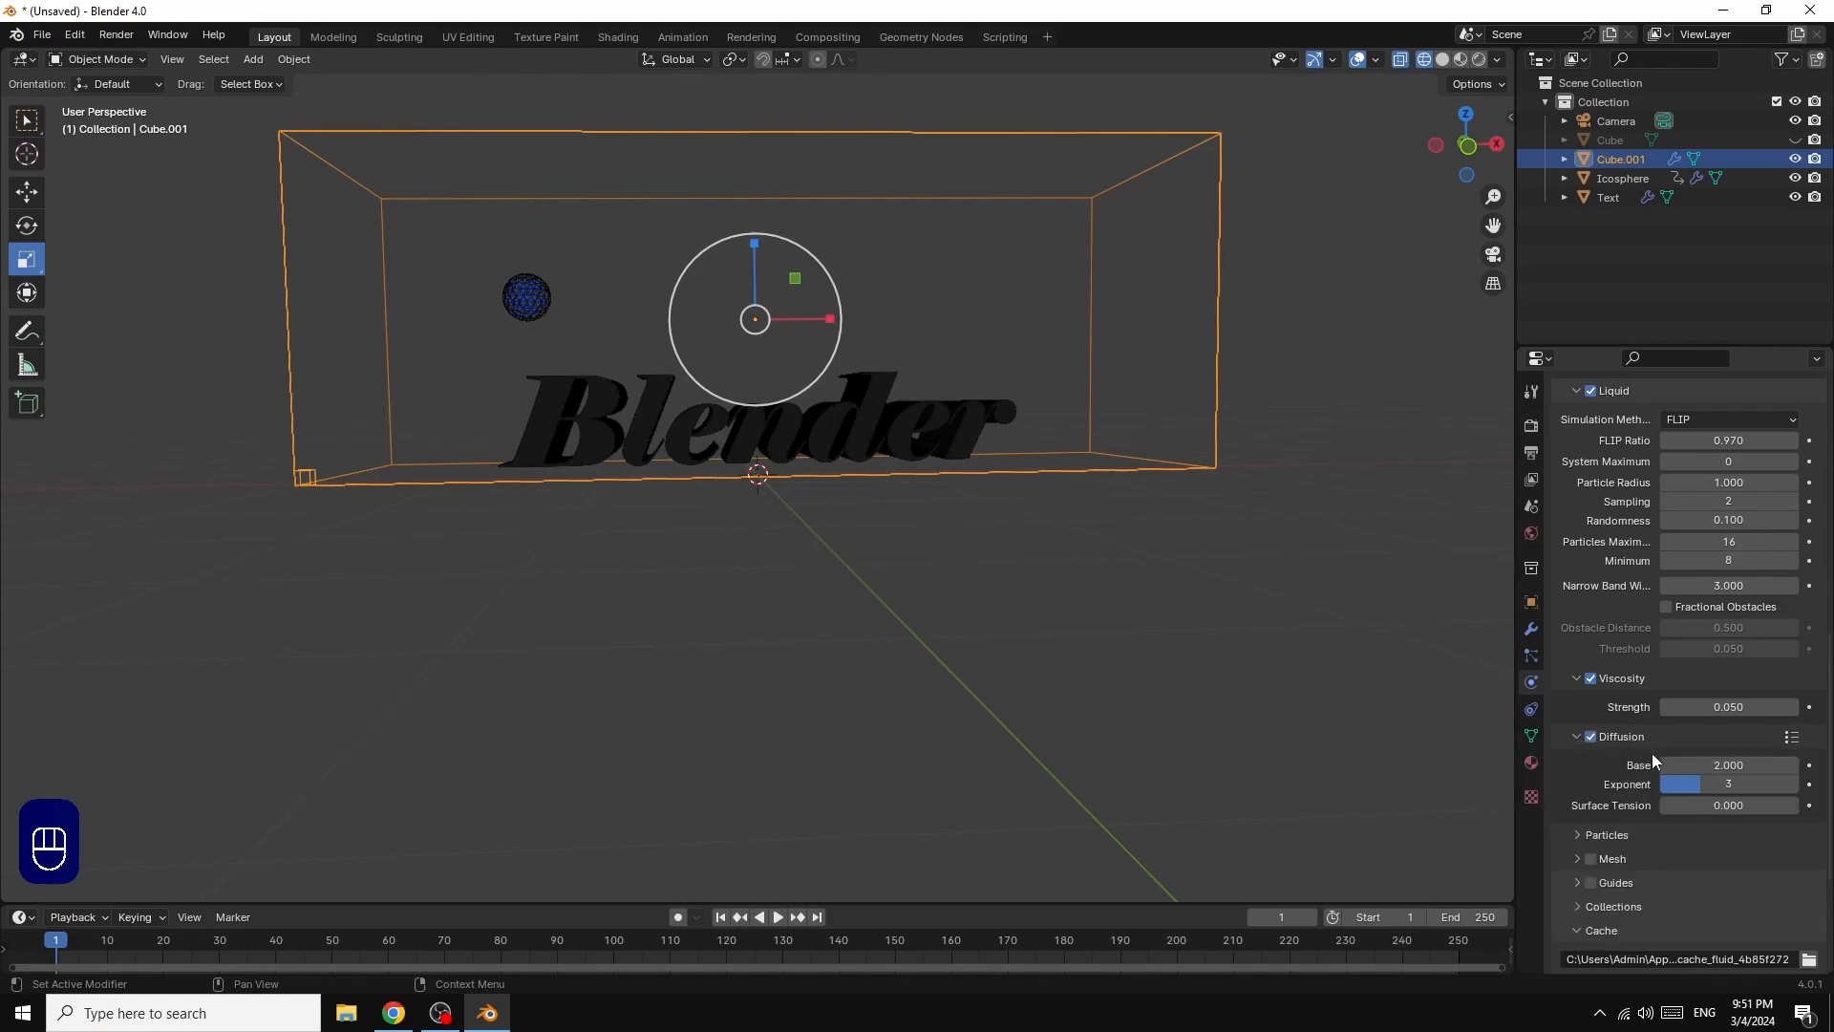
click(1729, 785)
text(2)
key(Return)
Step: Enable Mesh for the liquid domain and set its cache type to All
scroll(1781, 835, down, 2)
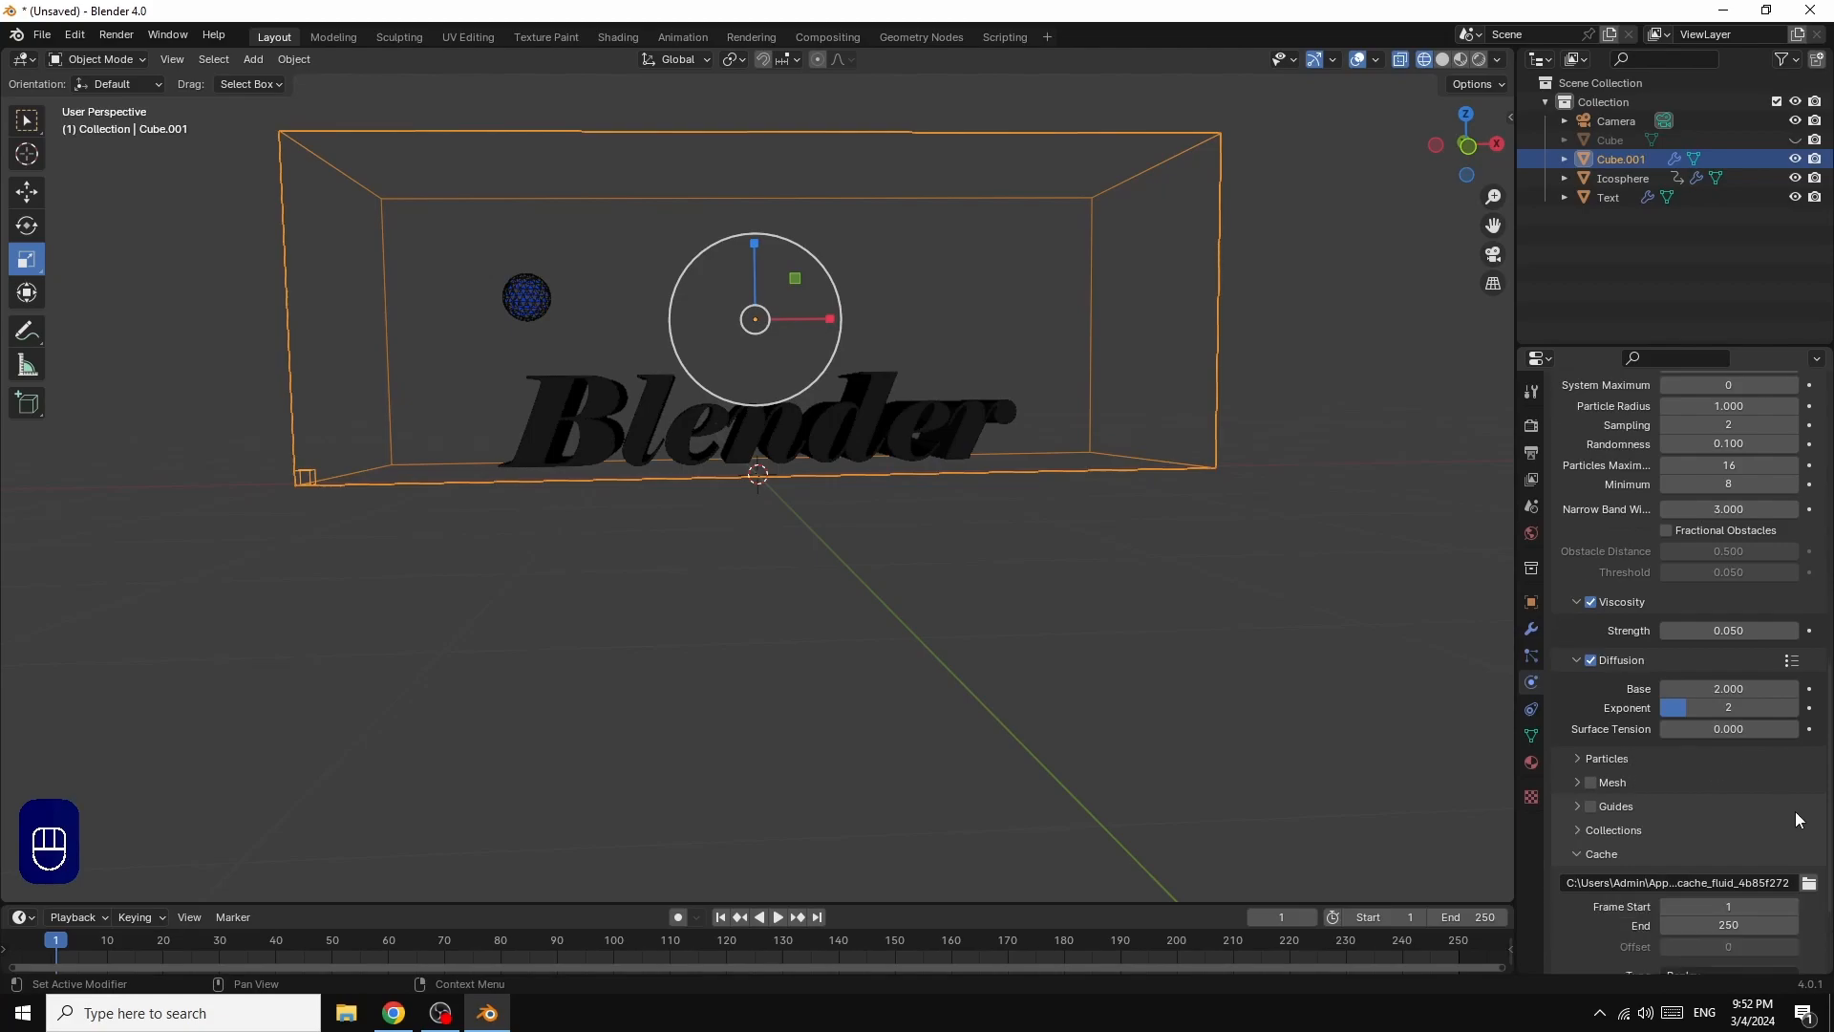
click(1590, 782)
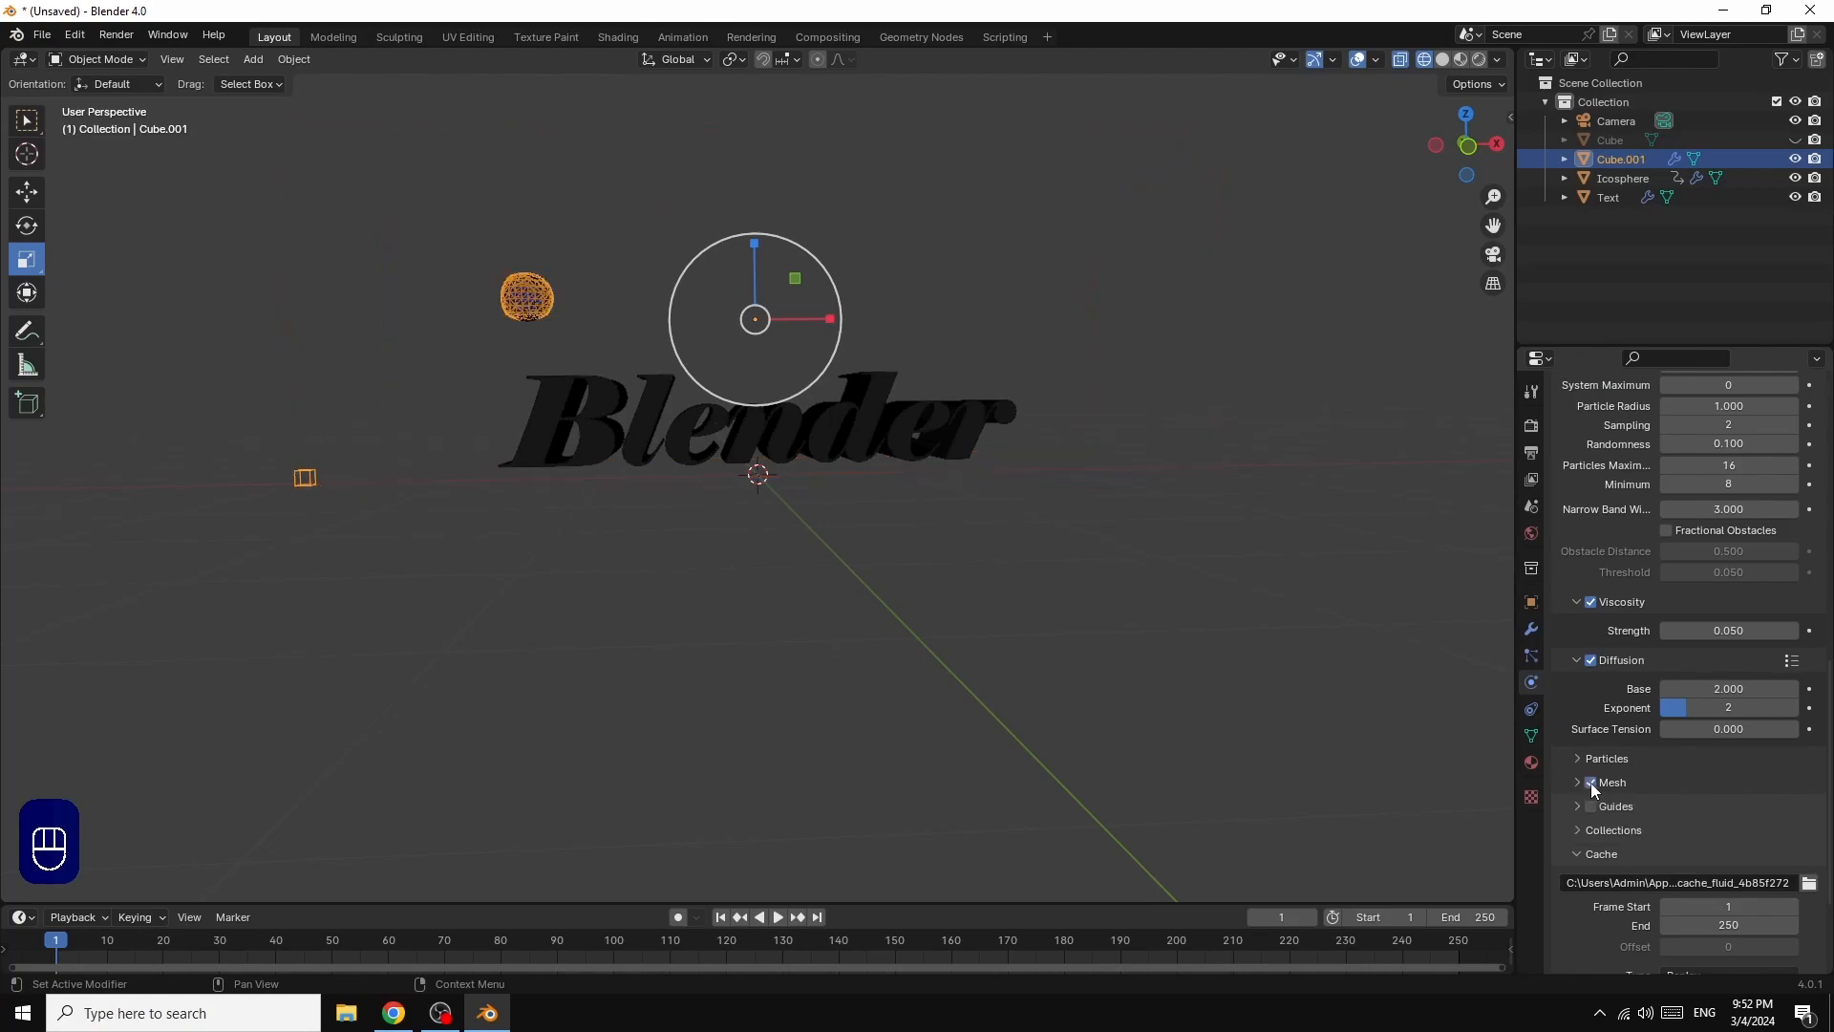
scroll(1744, 783, down, 3)
click(1697, 861)
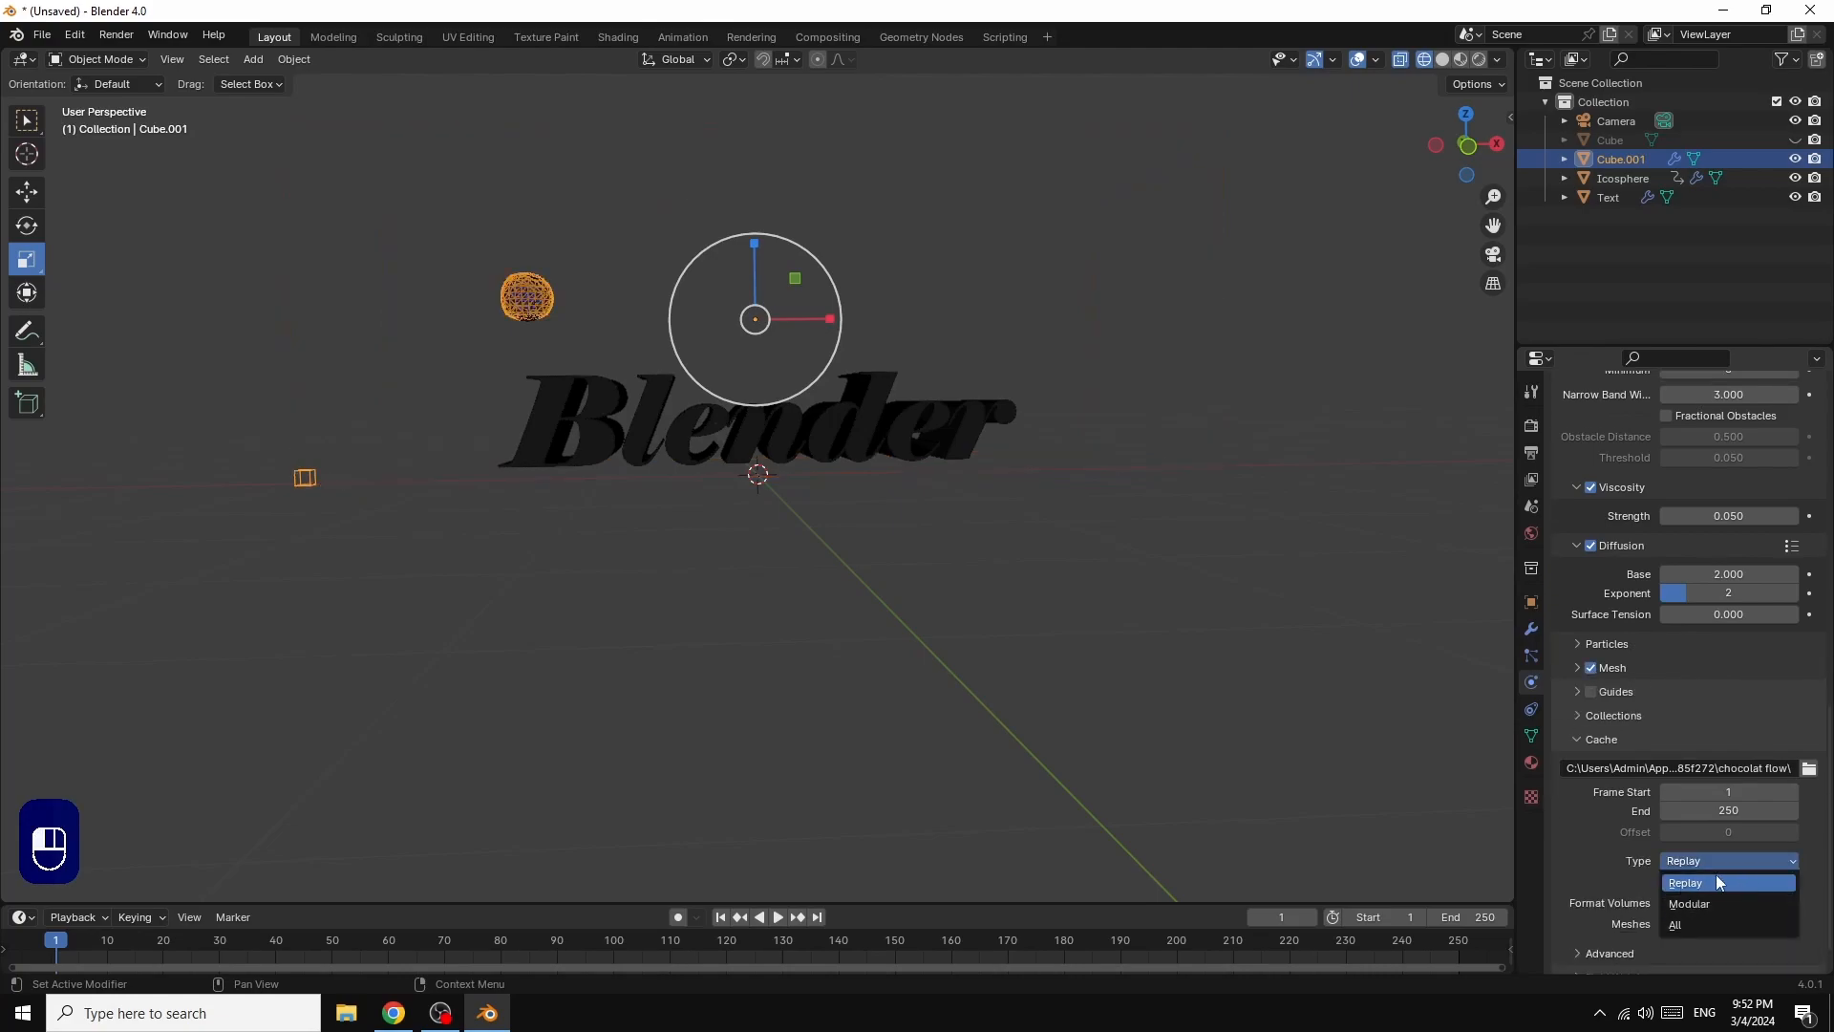
click(1682, 927)
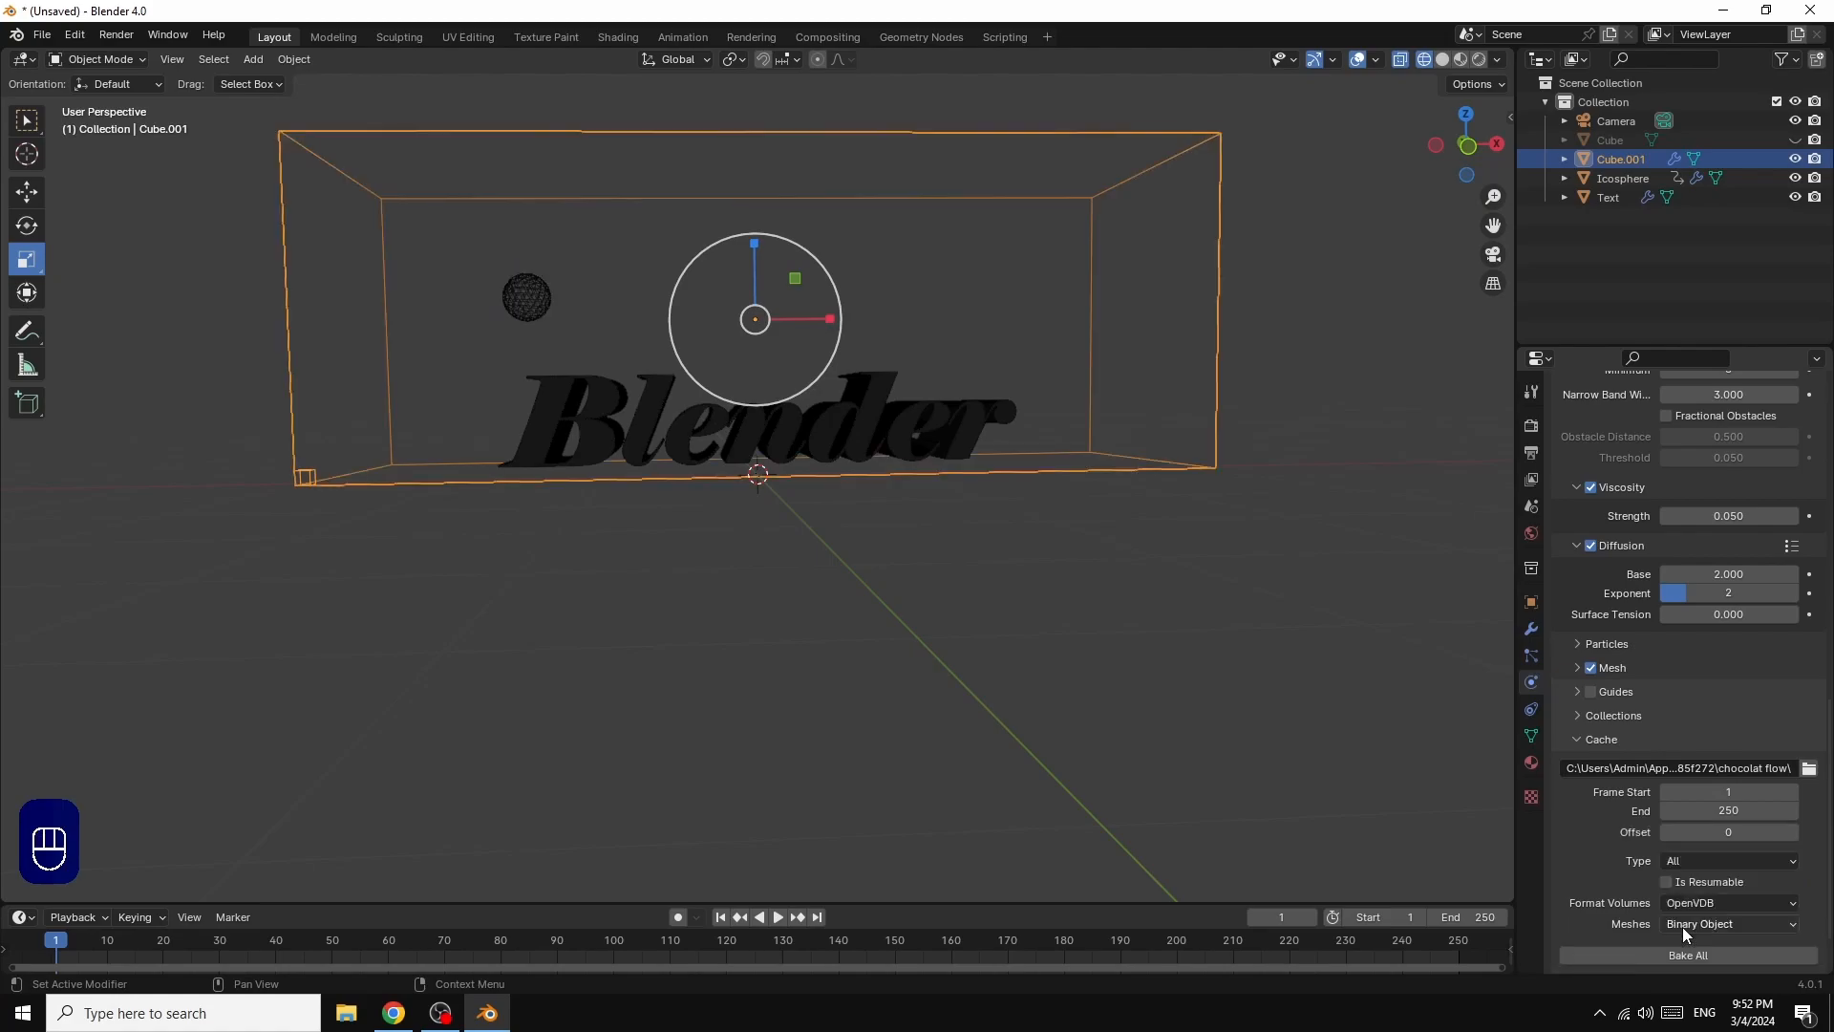
Step: Bake the entire fluid simulation as a resumable cache ending at frame 100
scroll(1601, 846, down, 2)
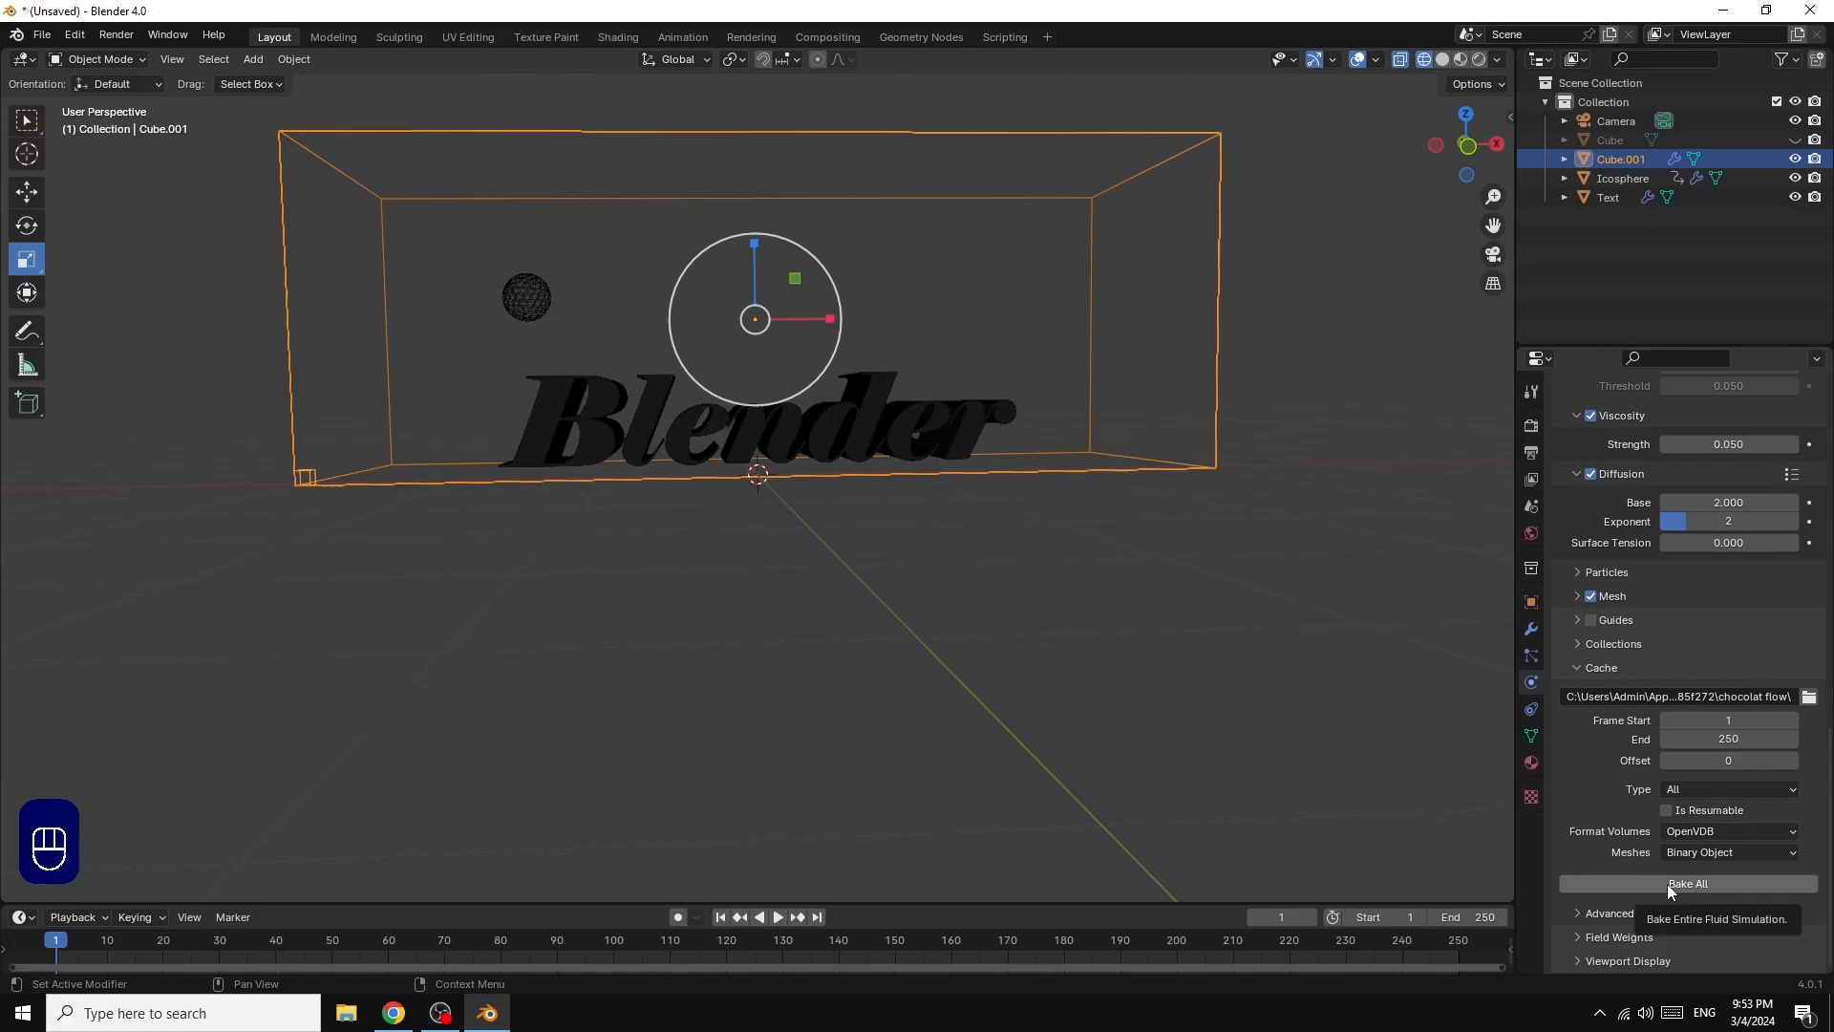
scroll(1767, 629, up, 8)
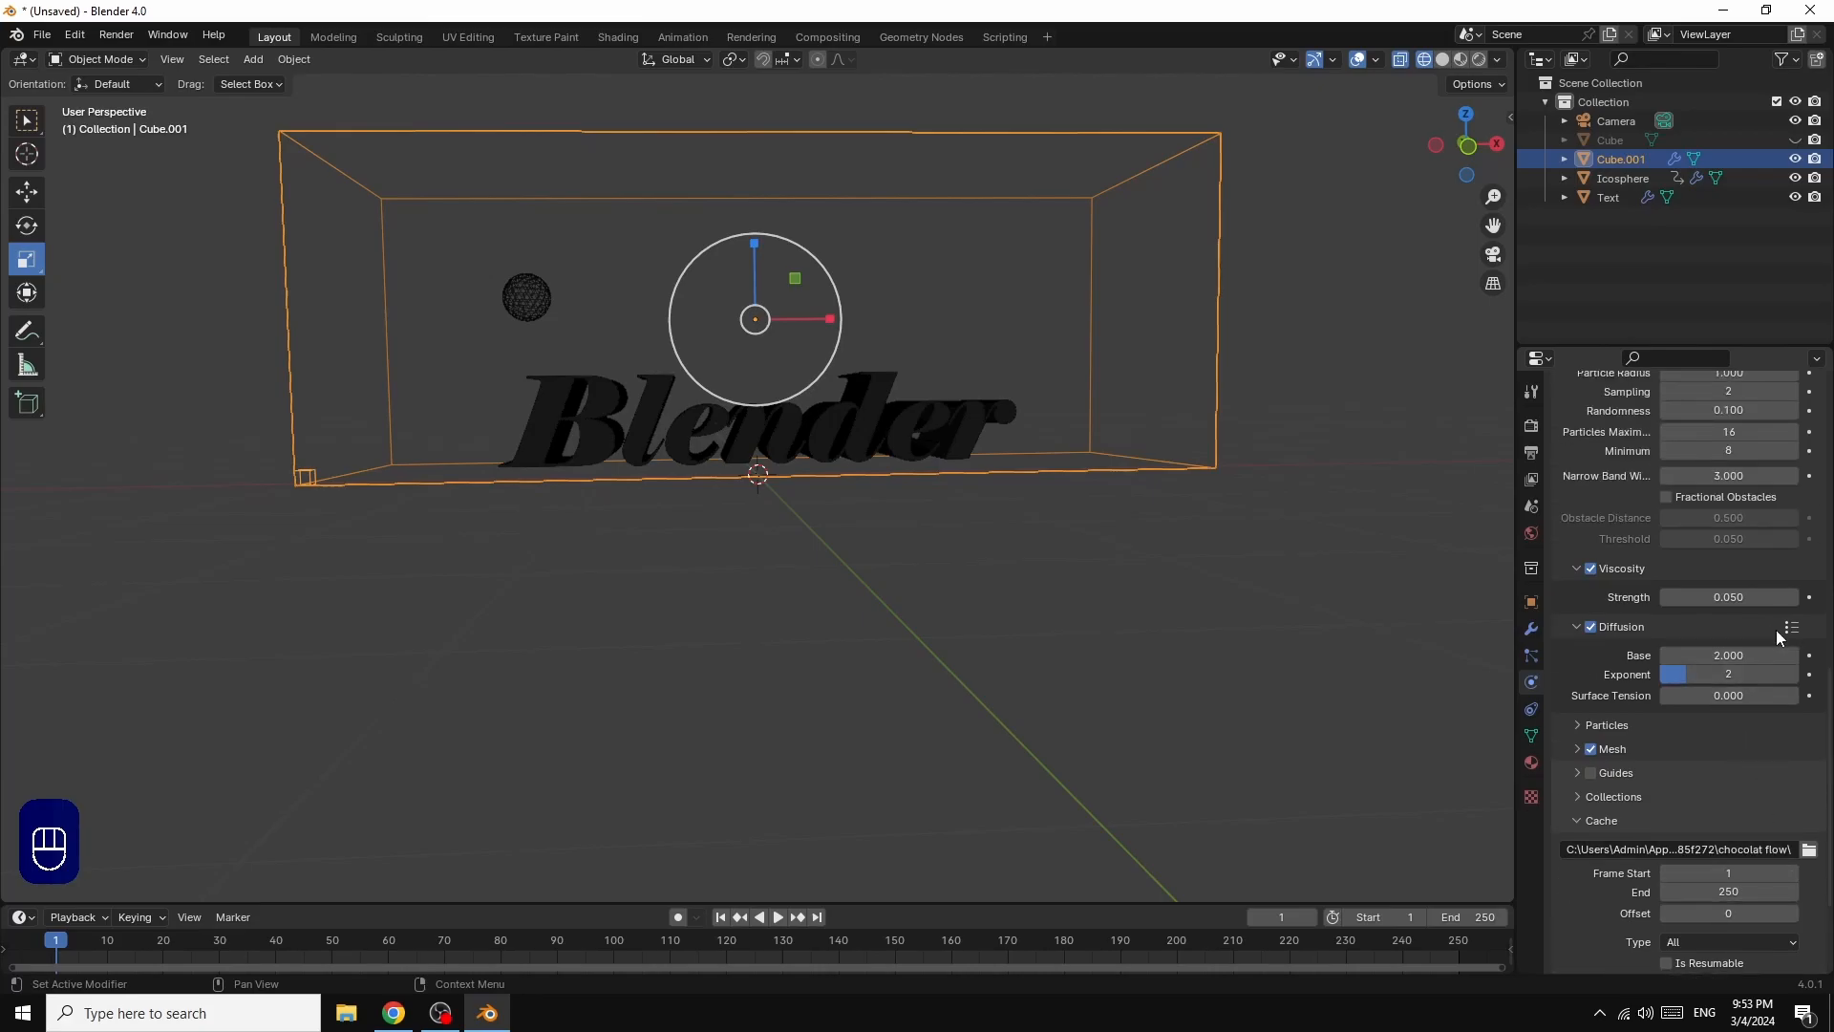
scroll(1775, 630, down, 8)
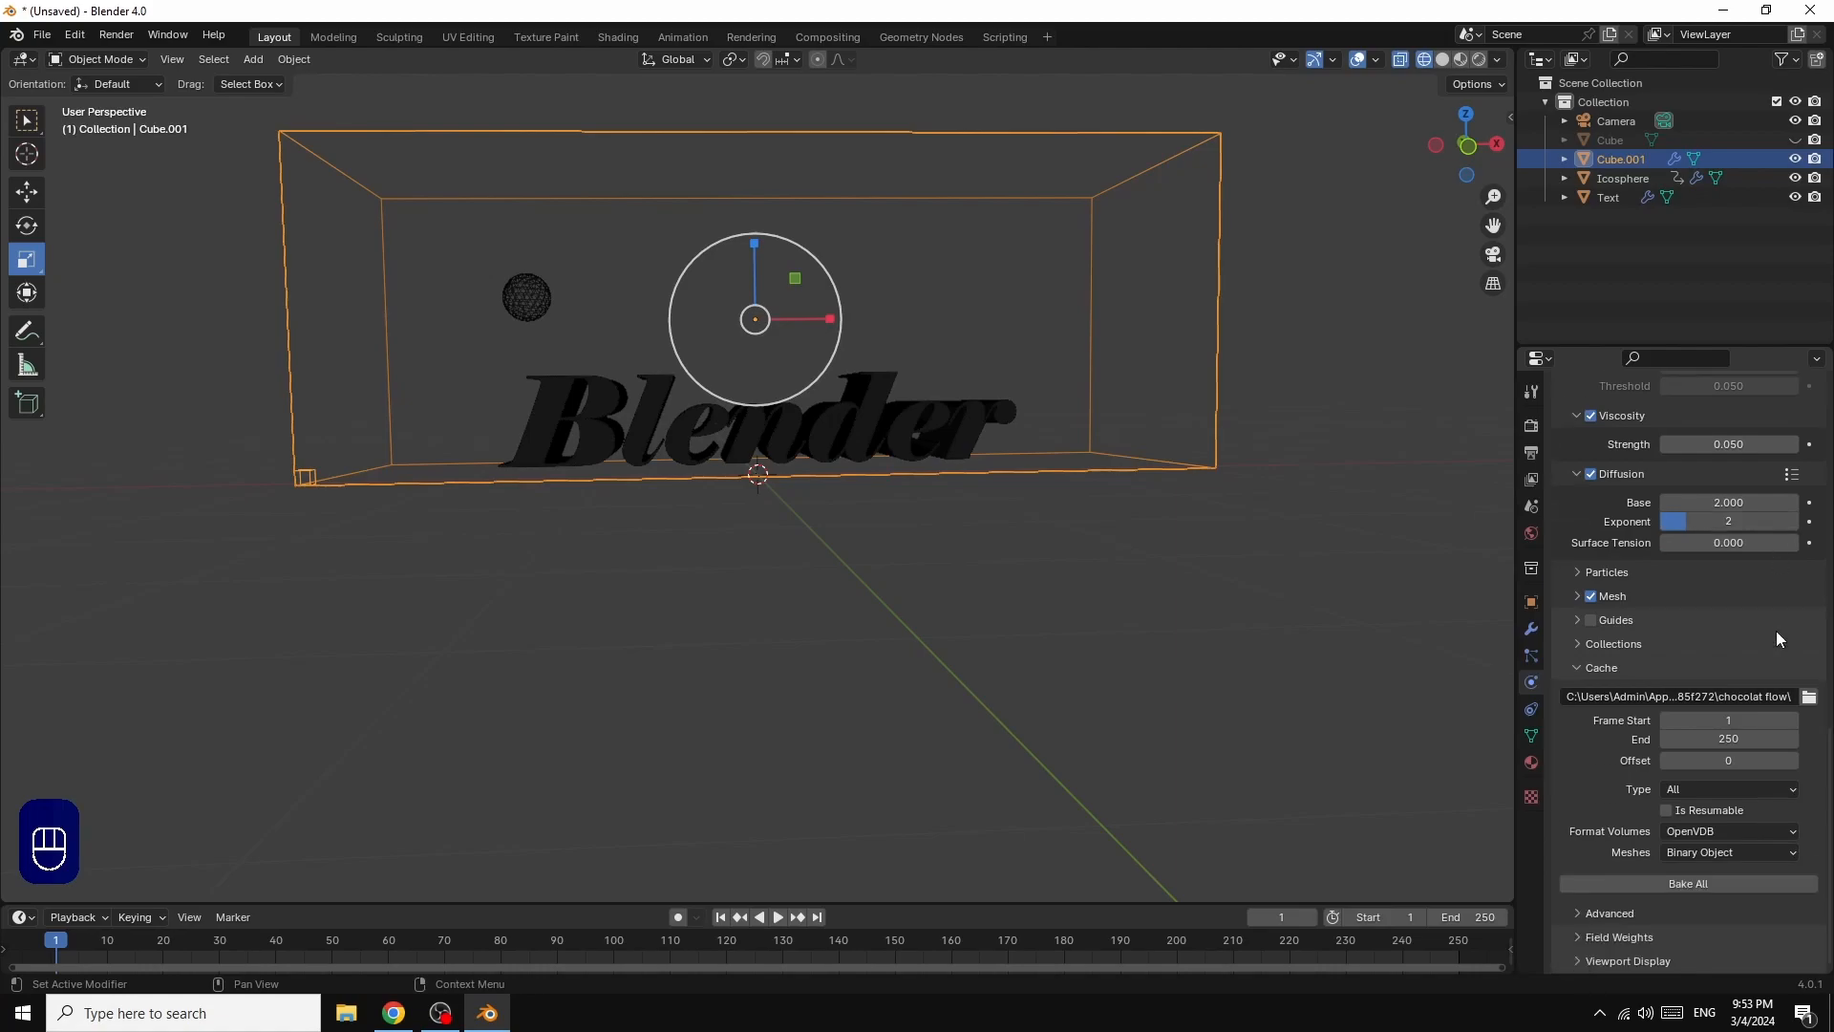
double_click(1725, 742)
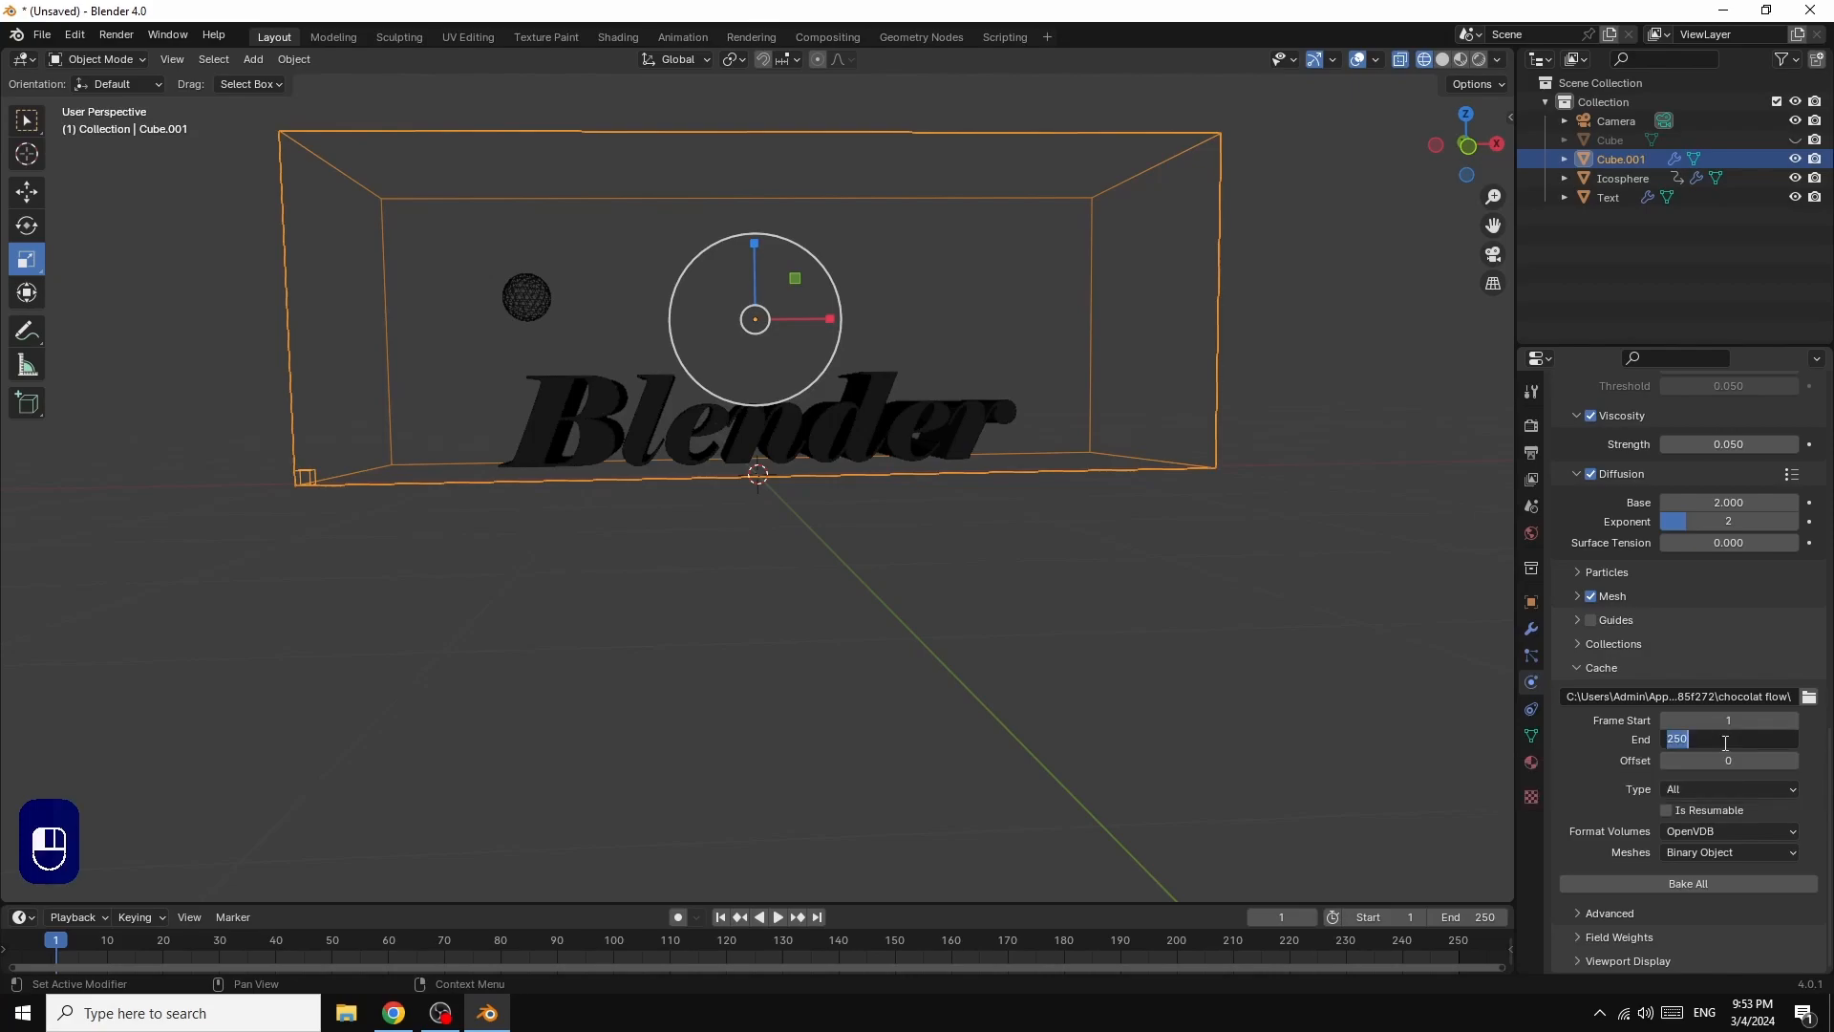
text(100)
key(Return)
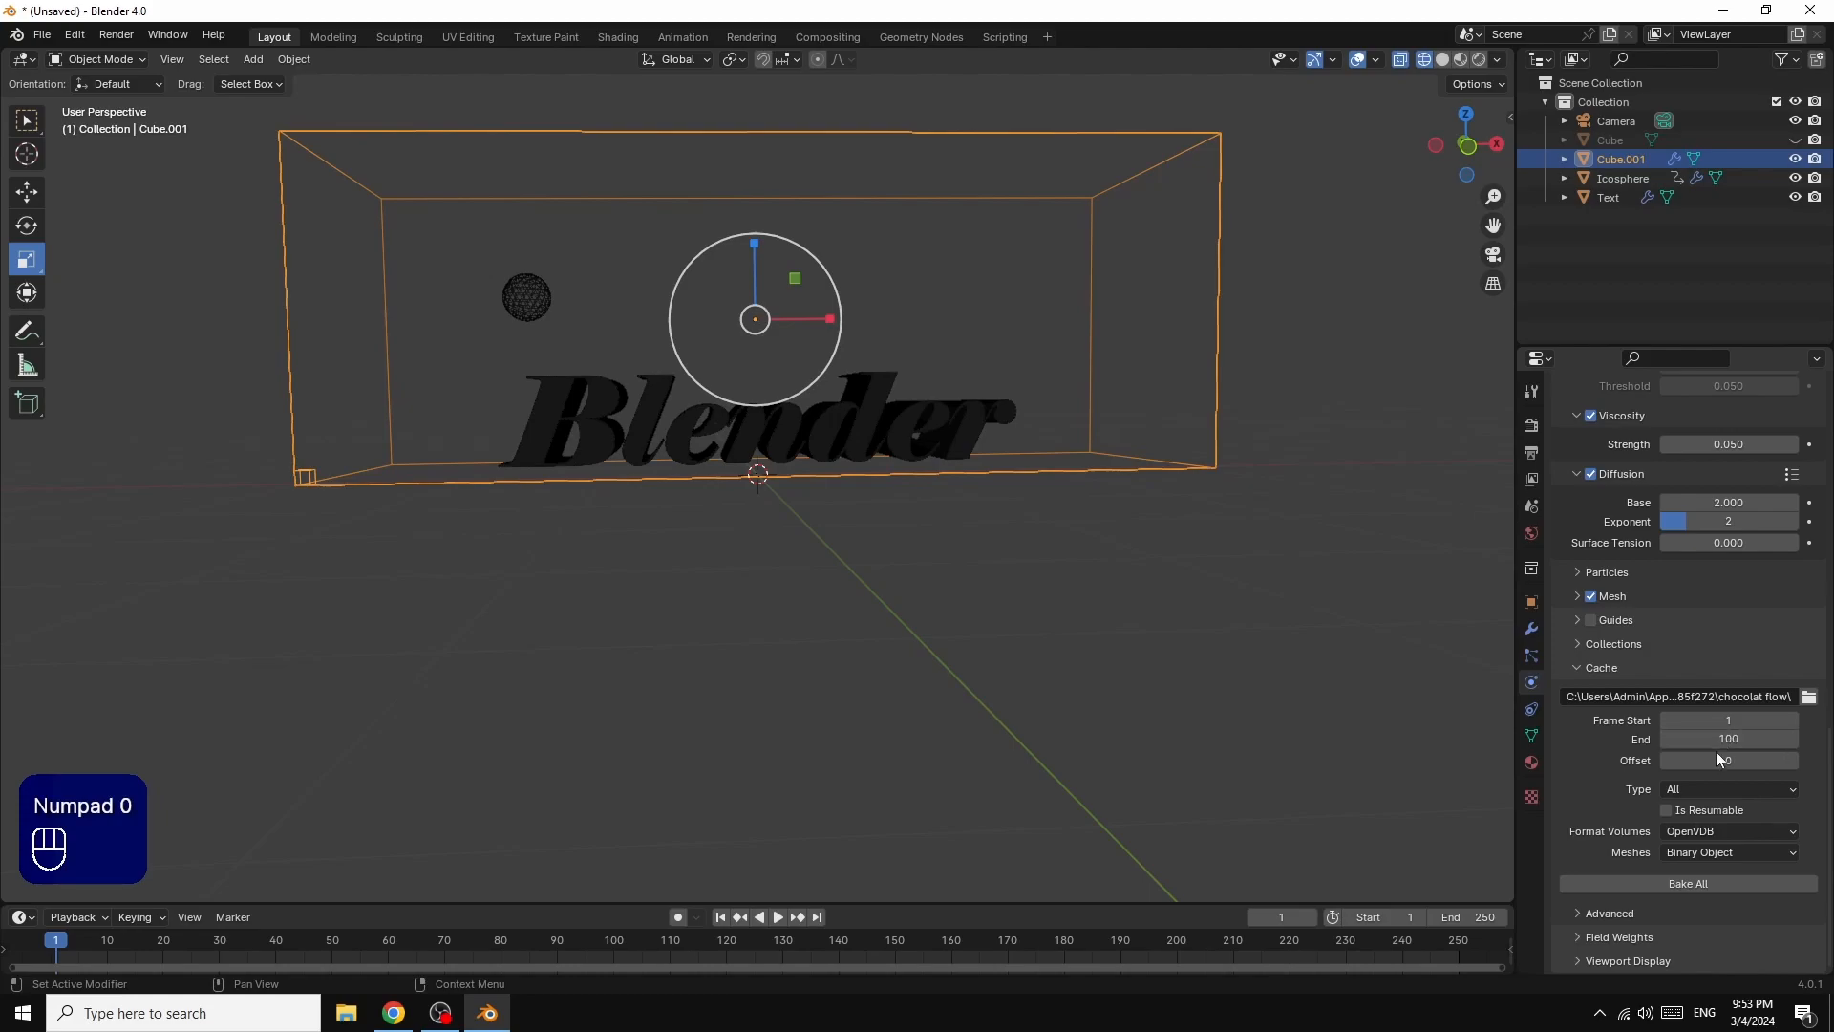
click(1667, 811)
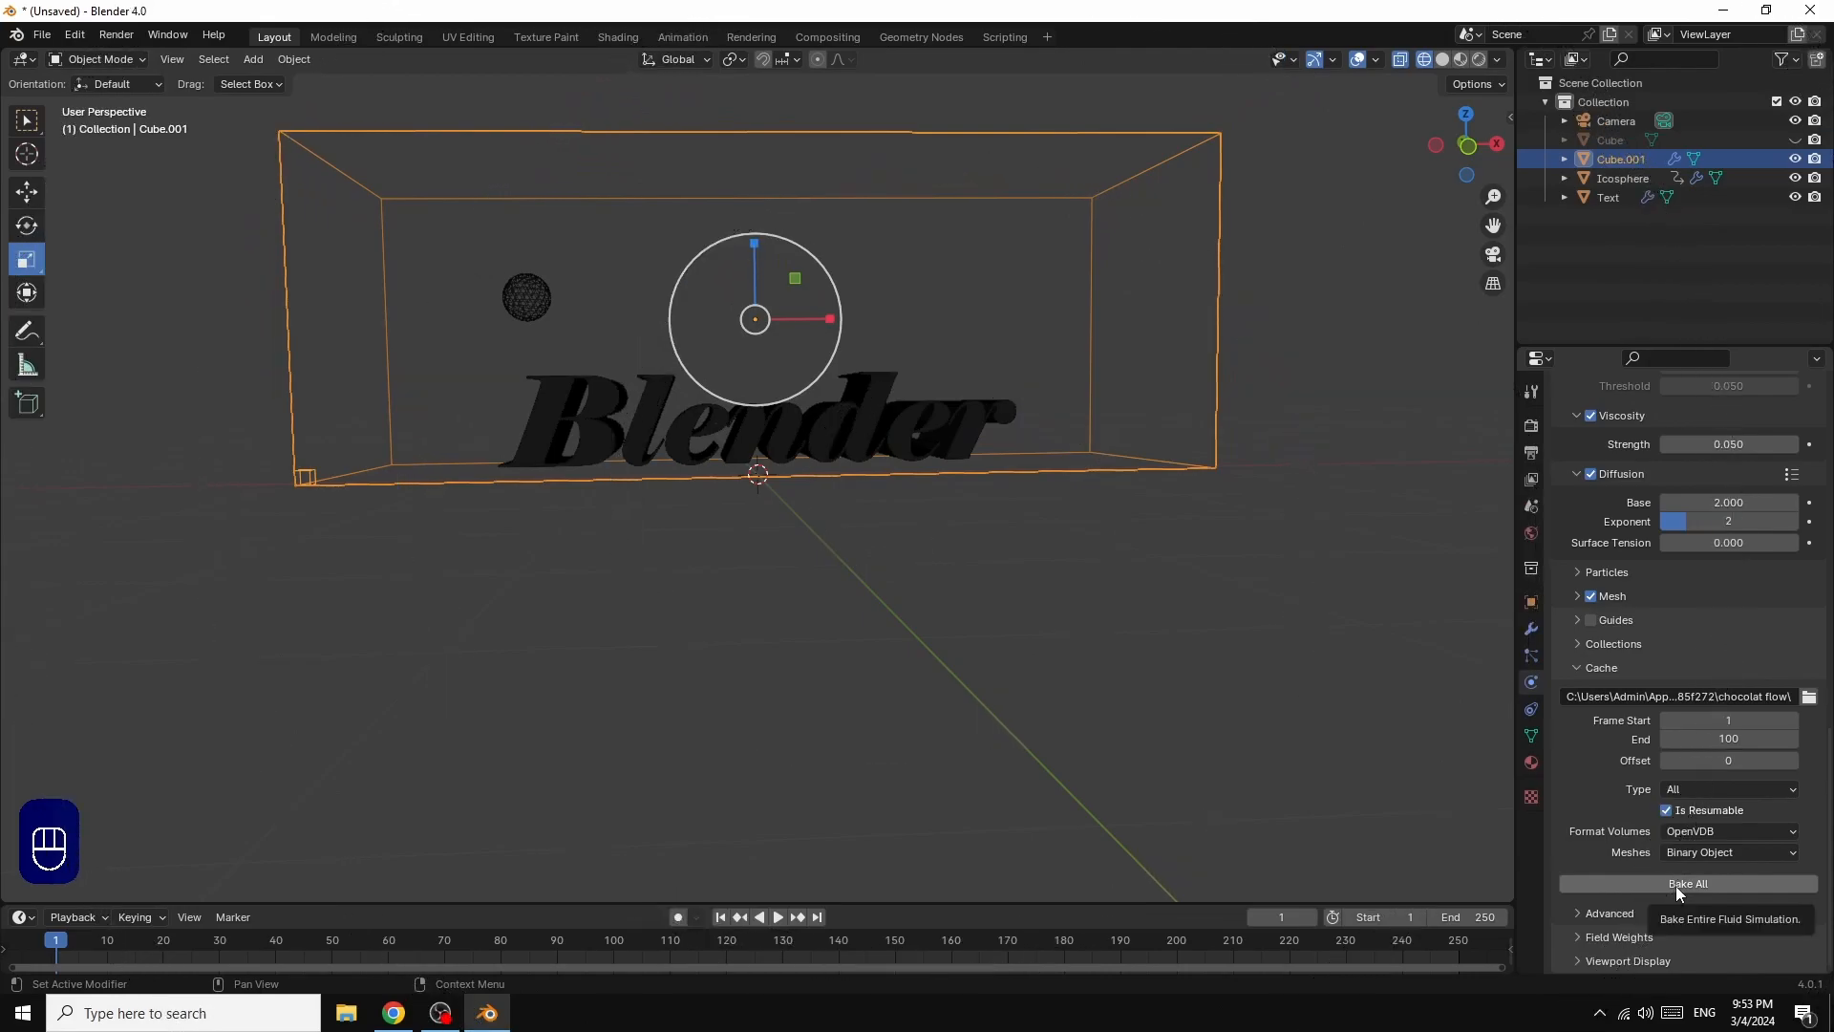
click(1676, 885)
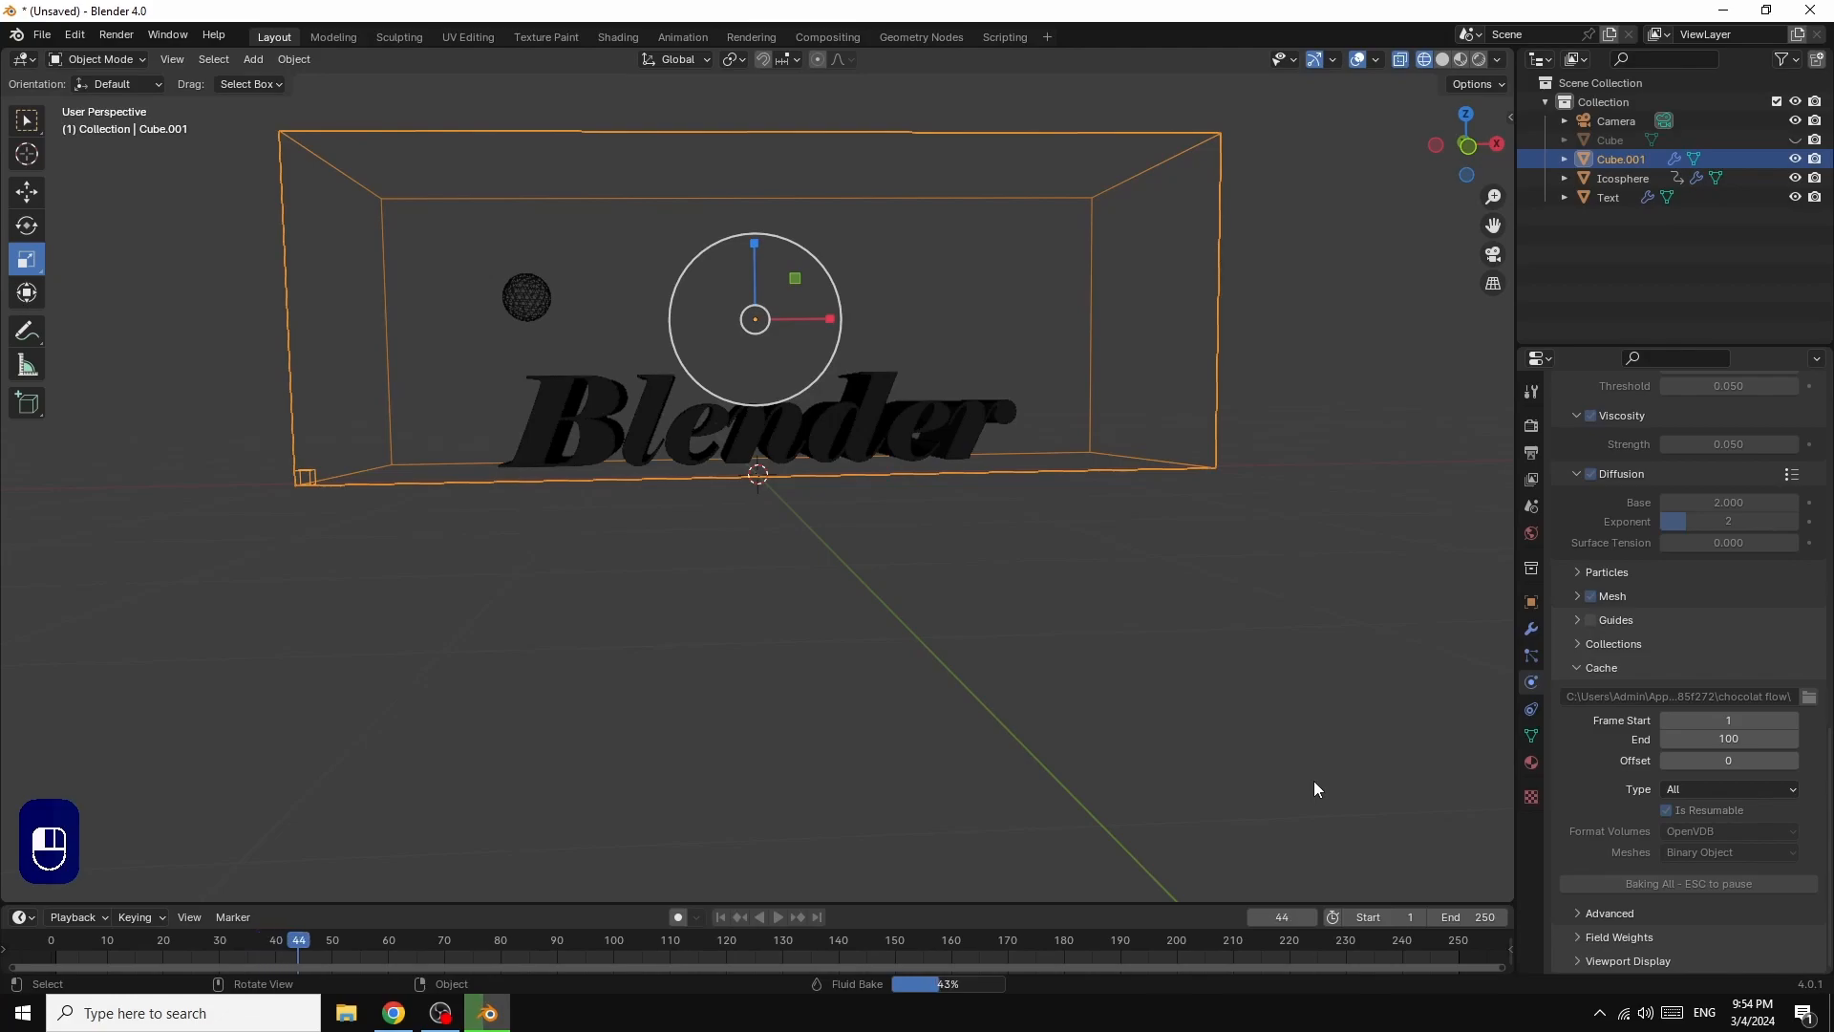
Step: Pause the running bake, play back the baked frames to examine the flow over the text, and return to frame 1
key(Escape)
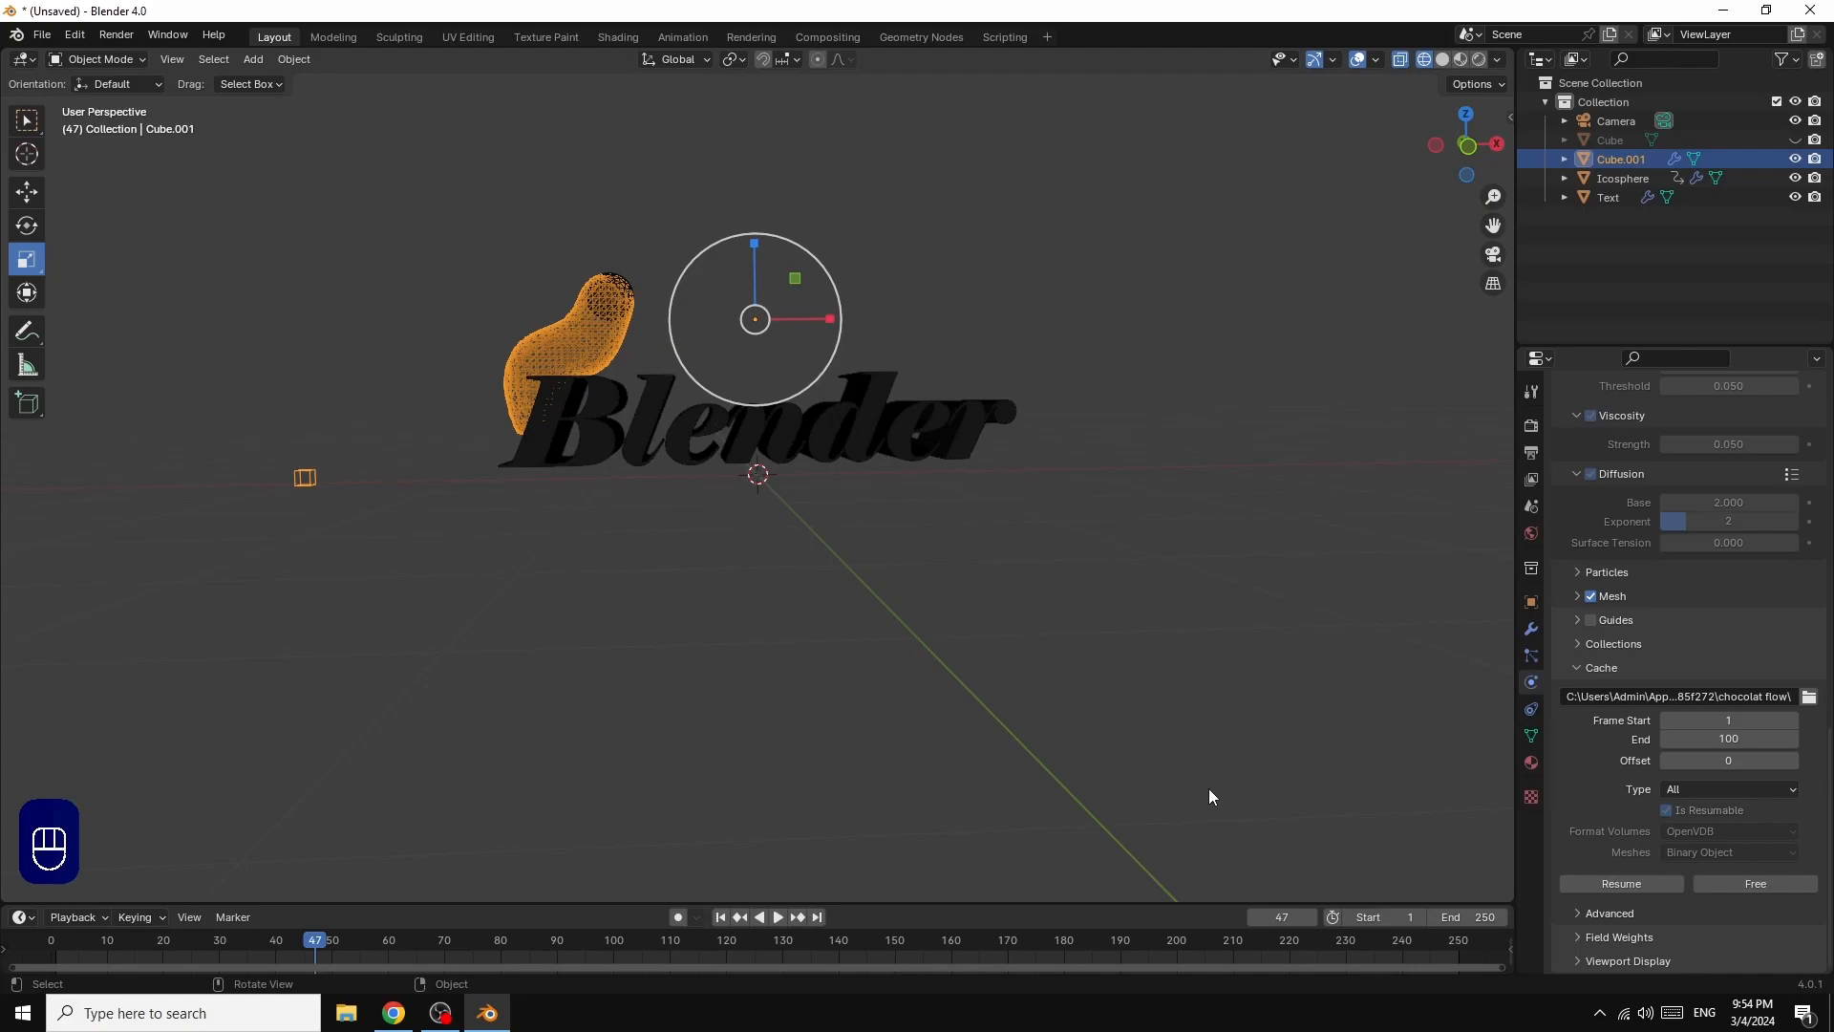
click(778, 919)
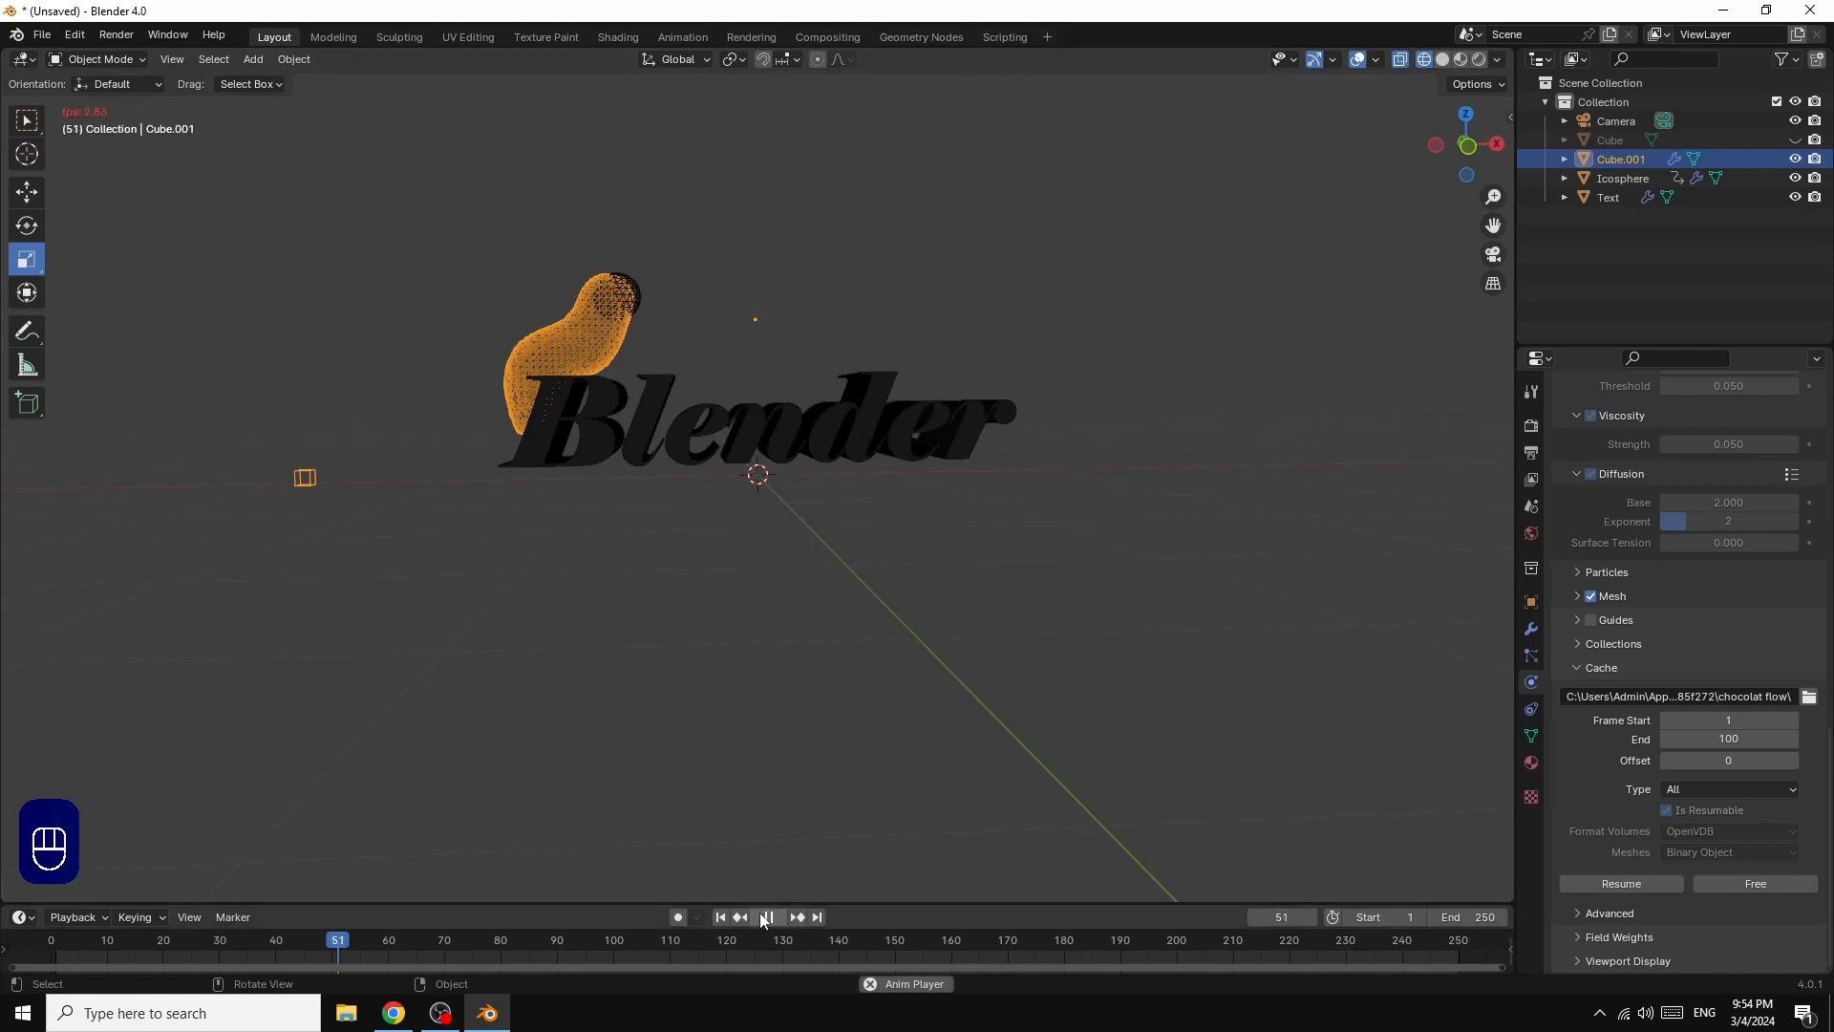
click(771, 918)
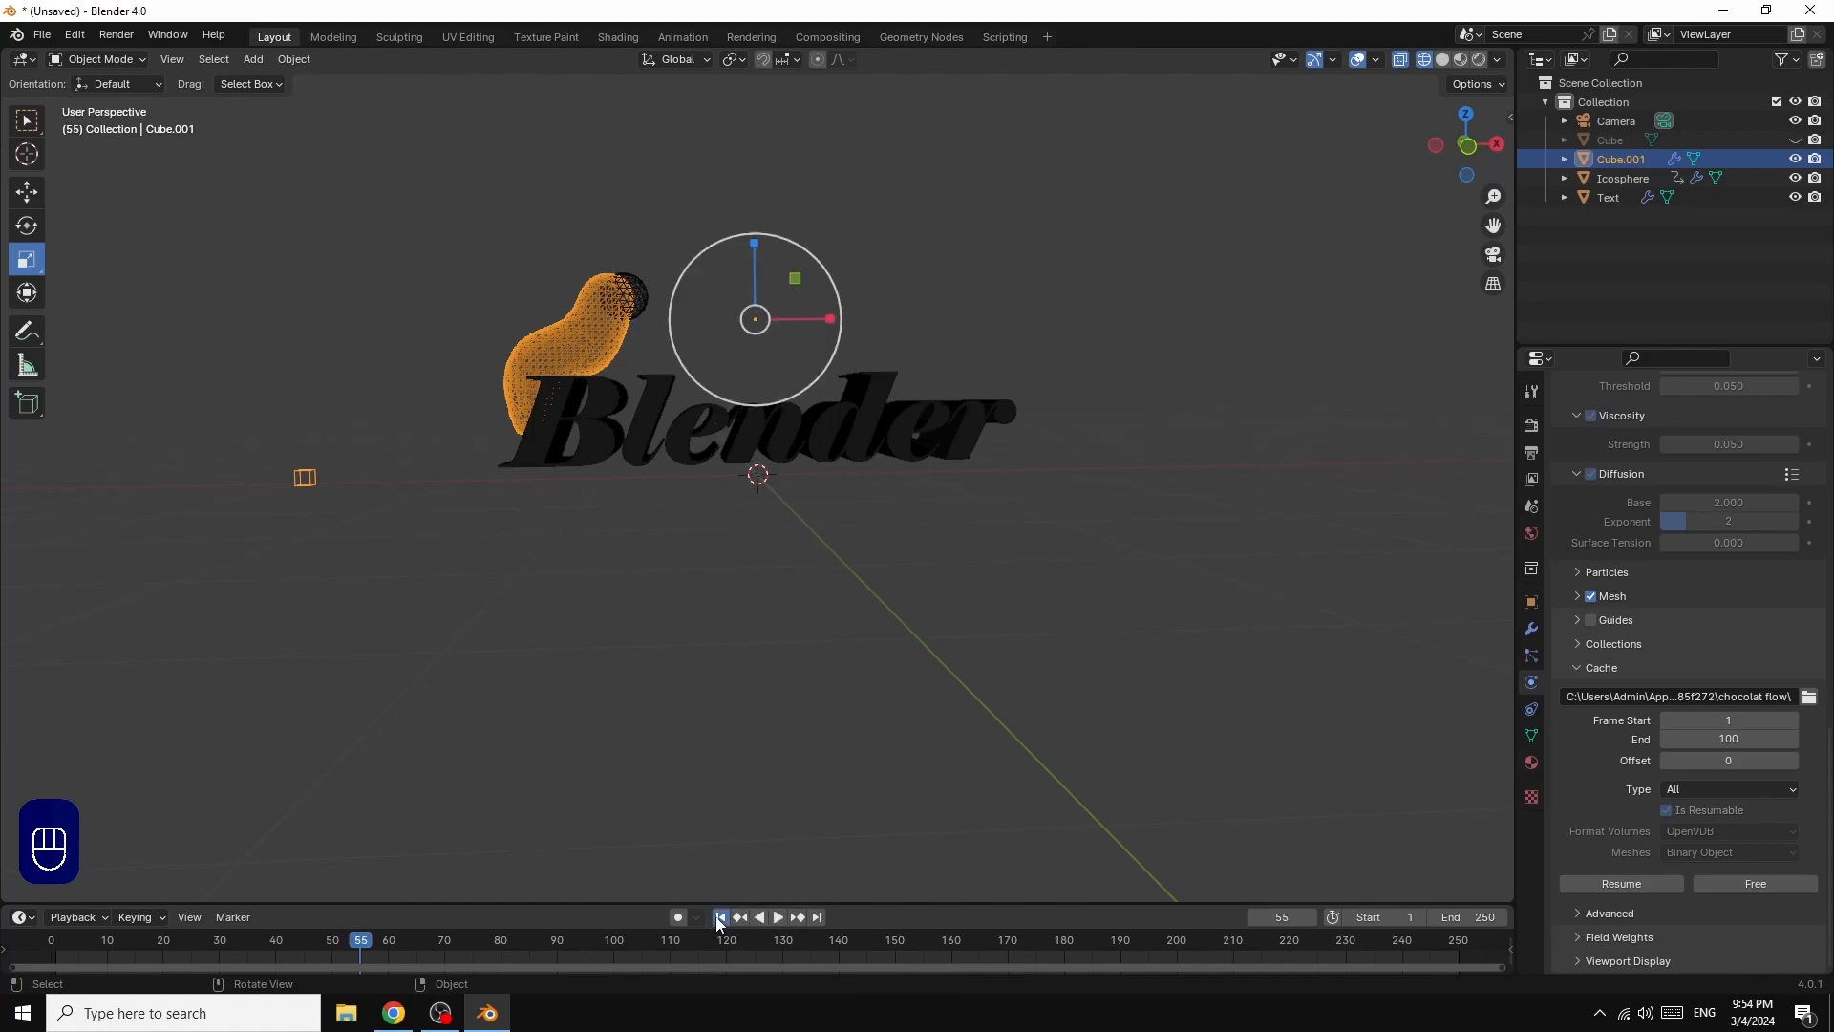
click(719, 918)
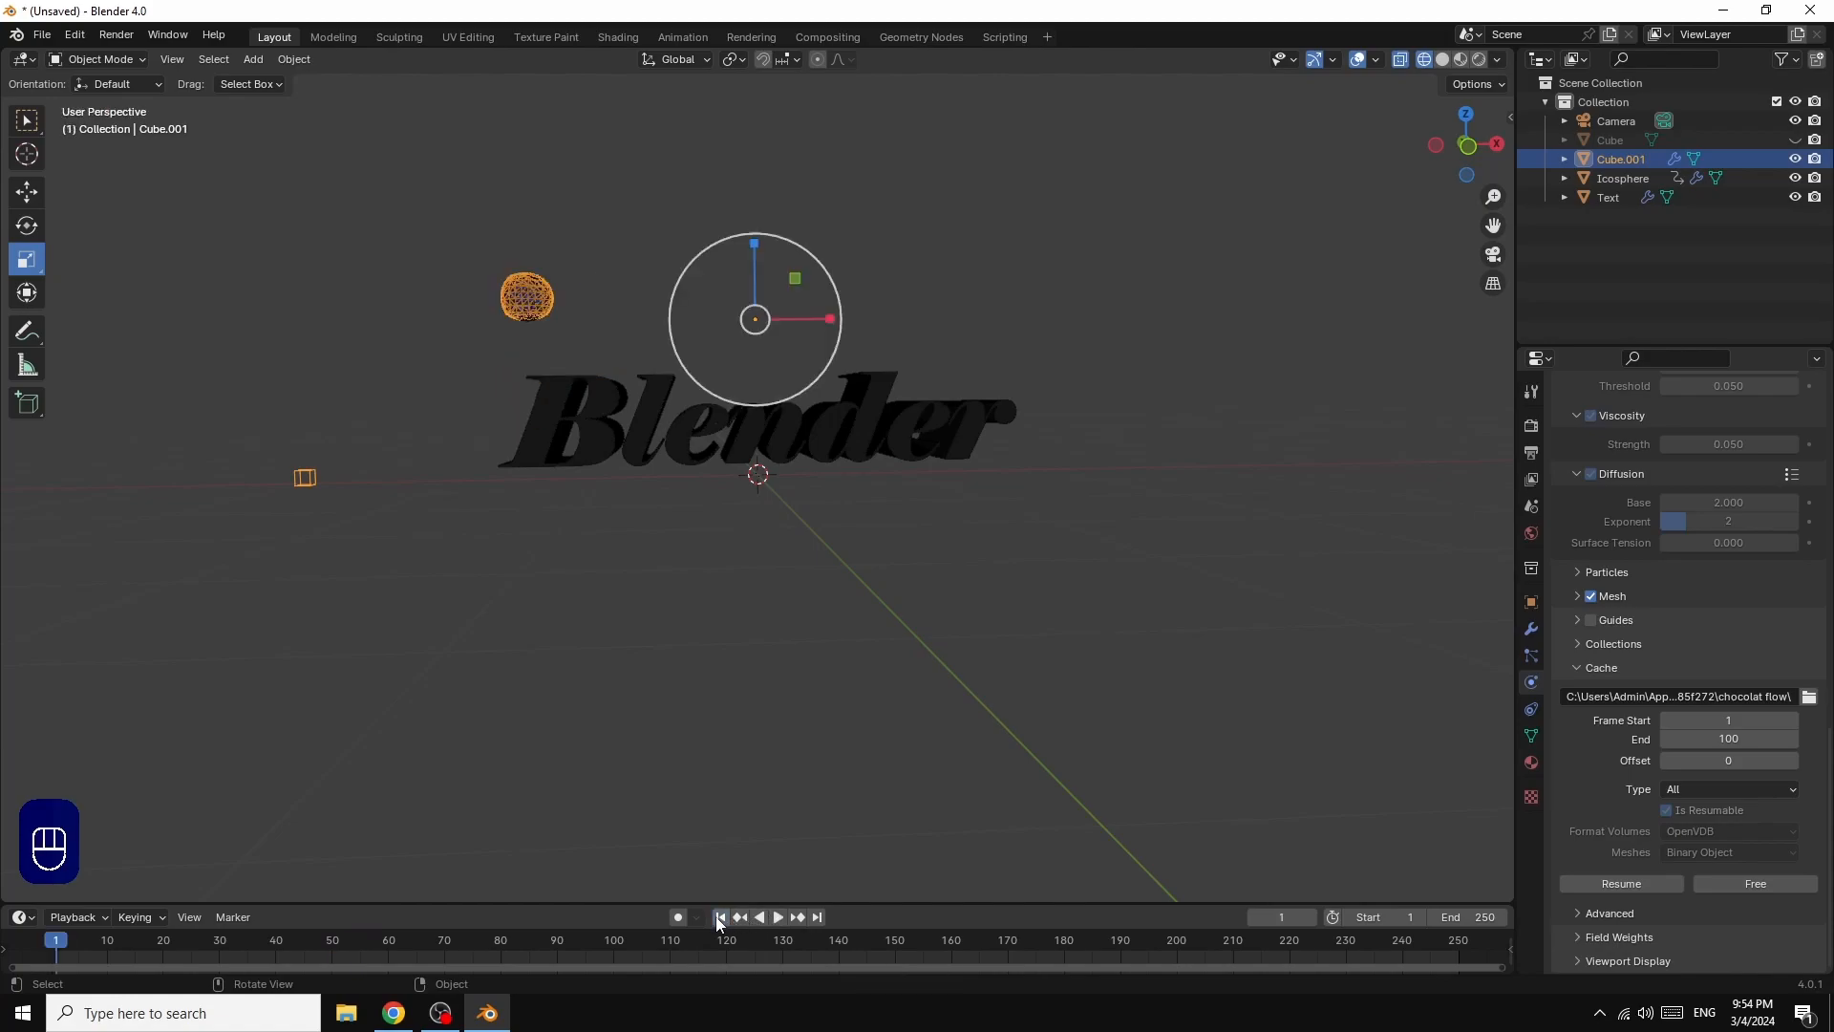
click(779, 917)
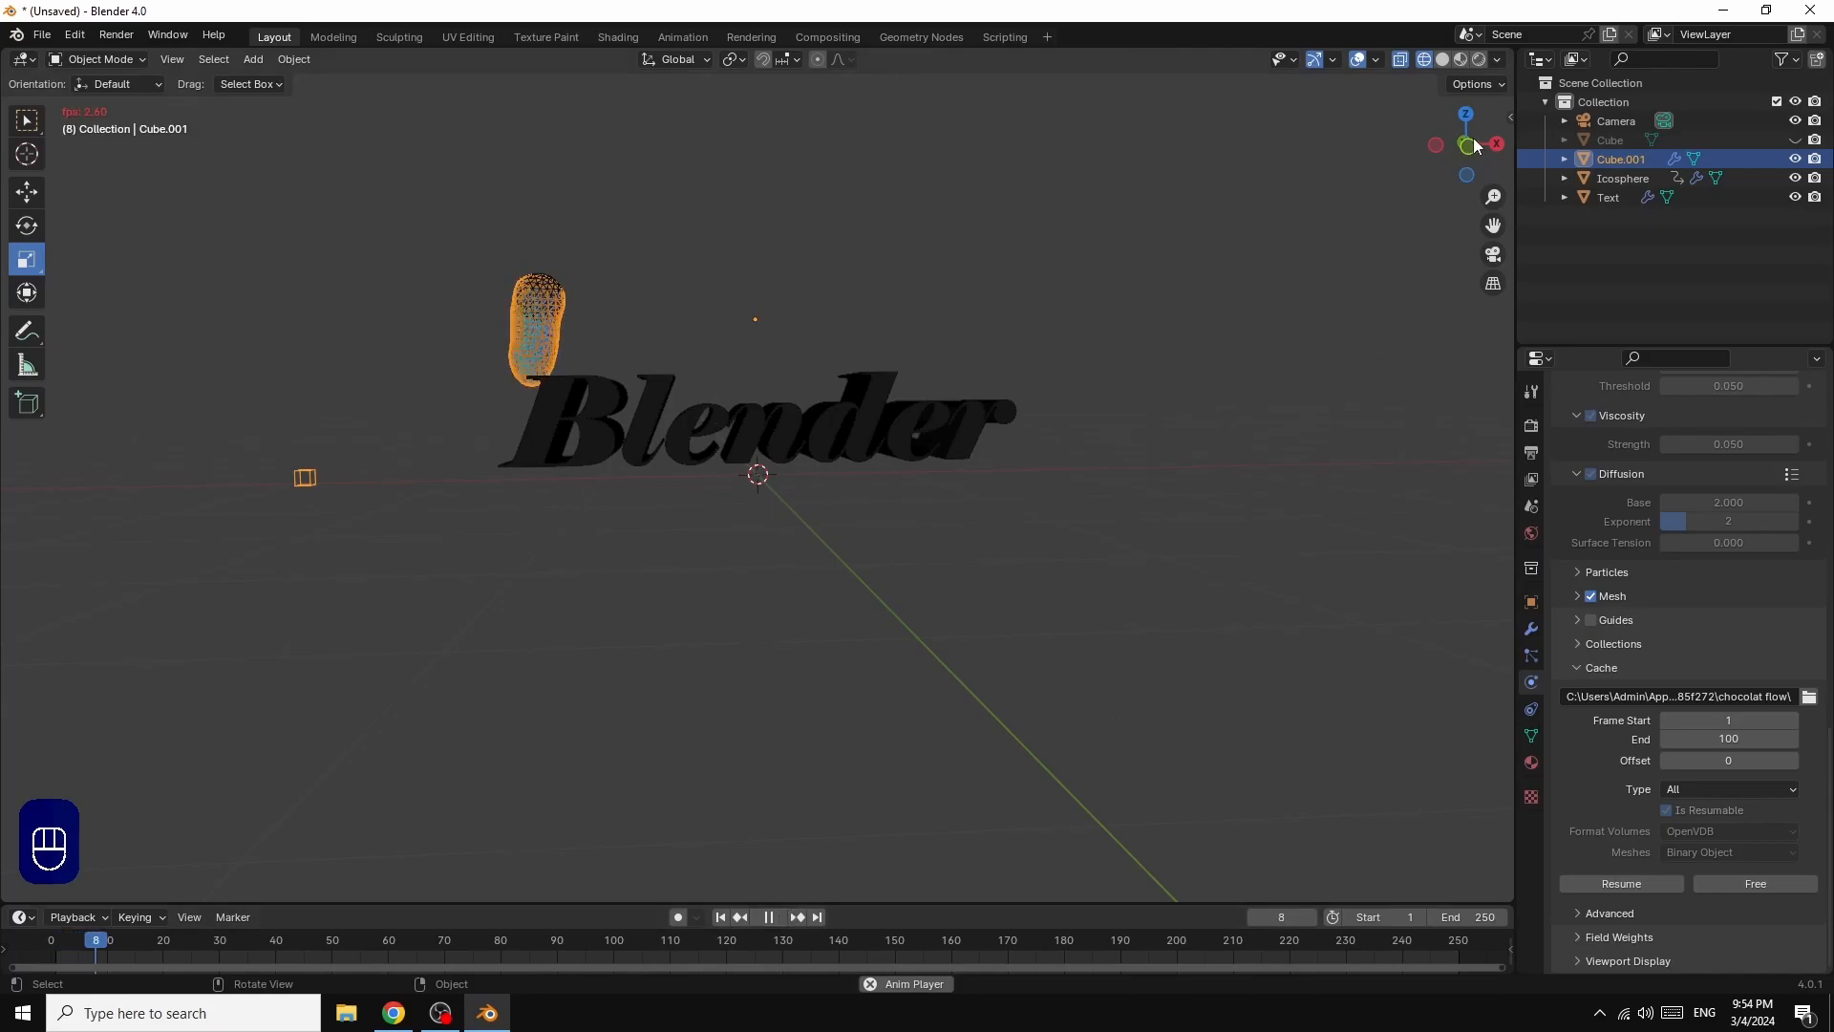
drag(1468, 145, 1401, 222)
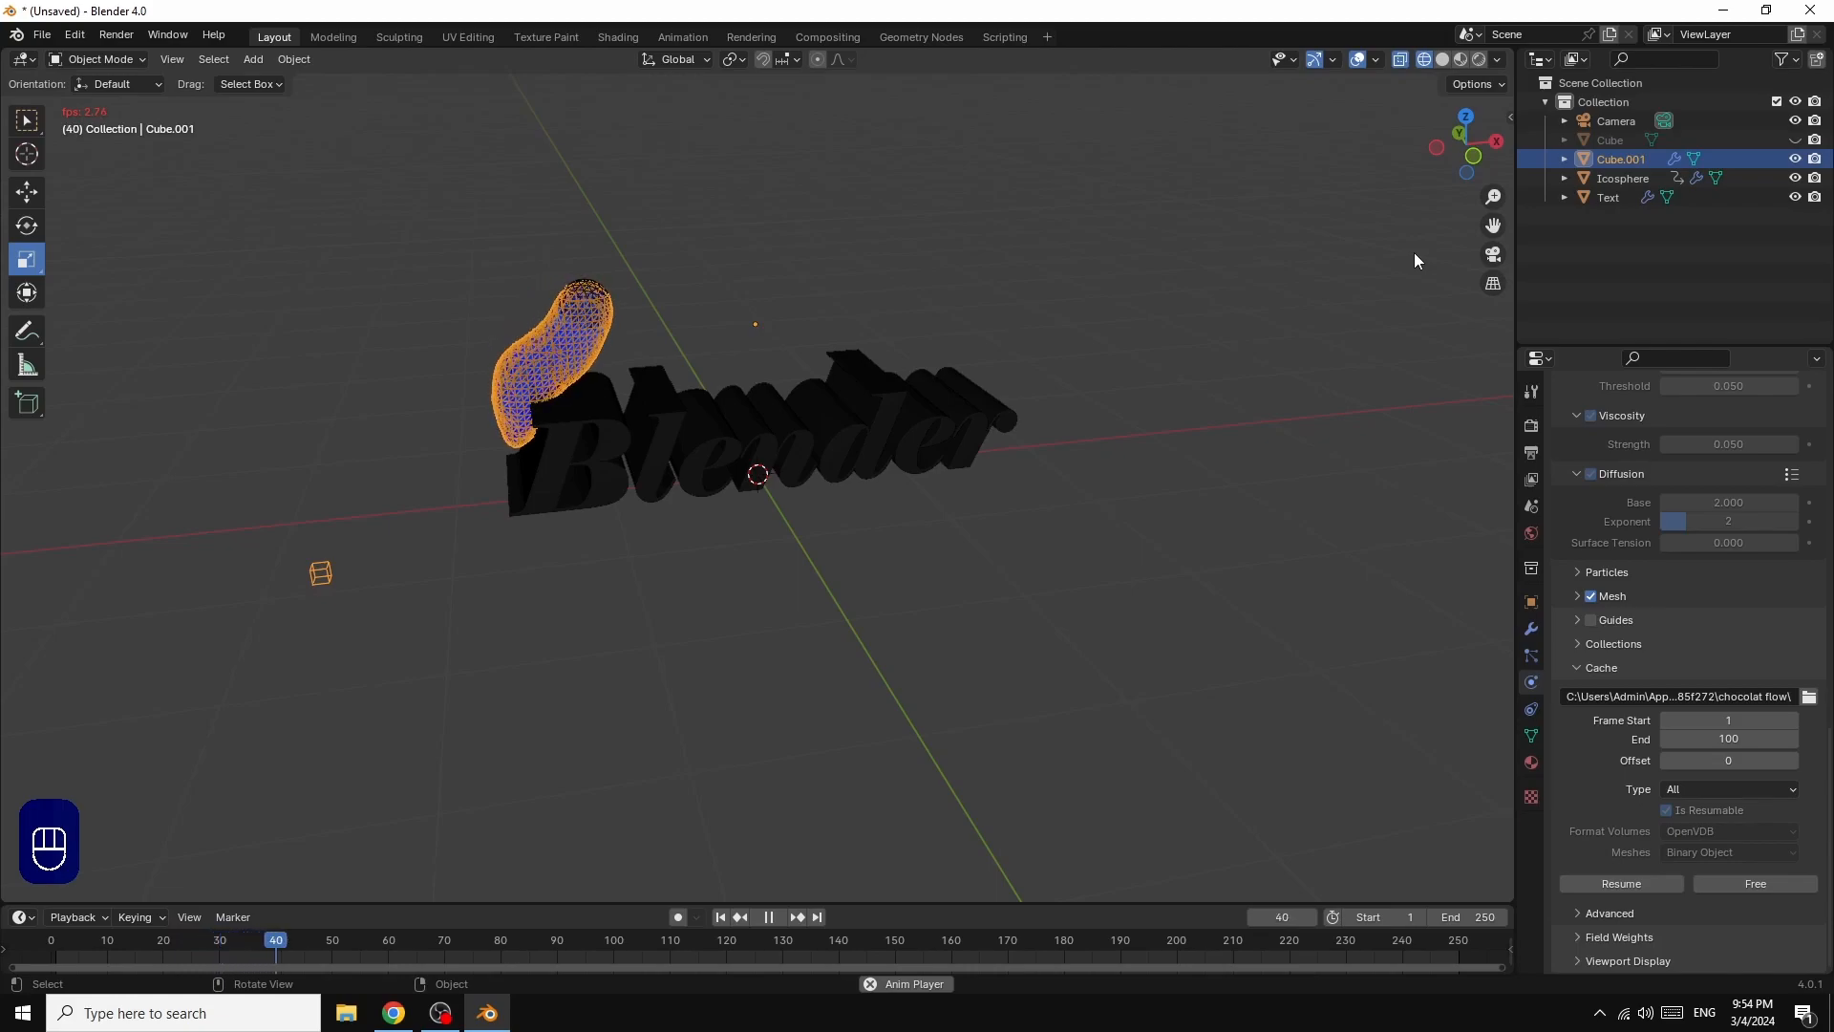
click(771, 915)
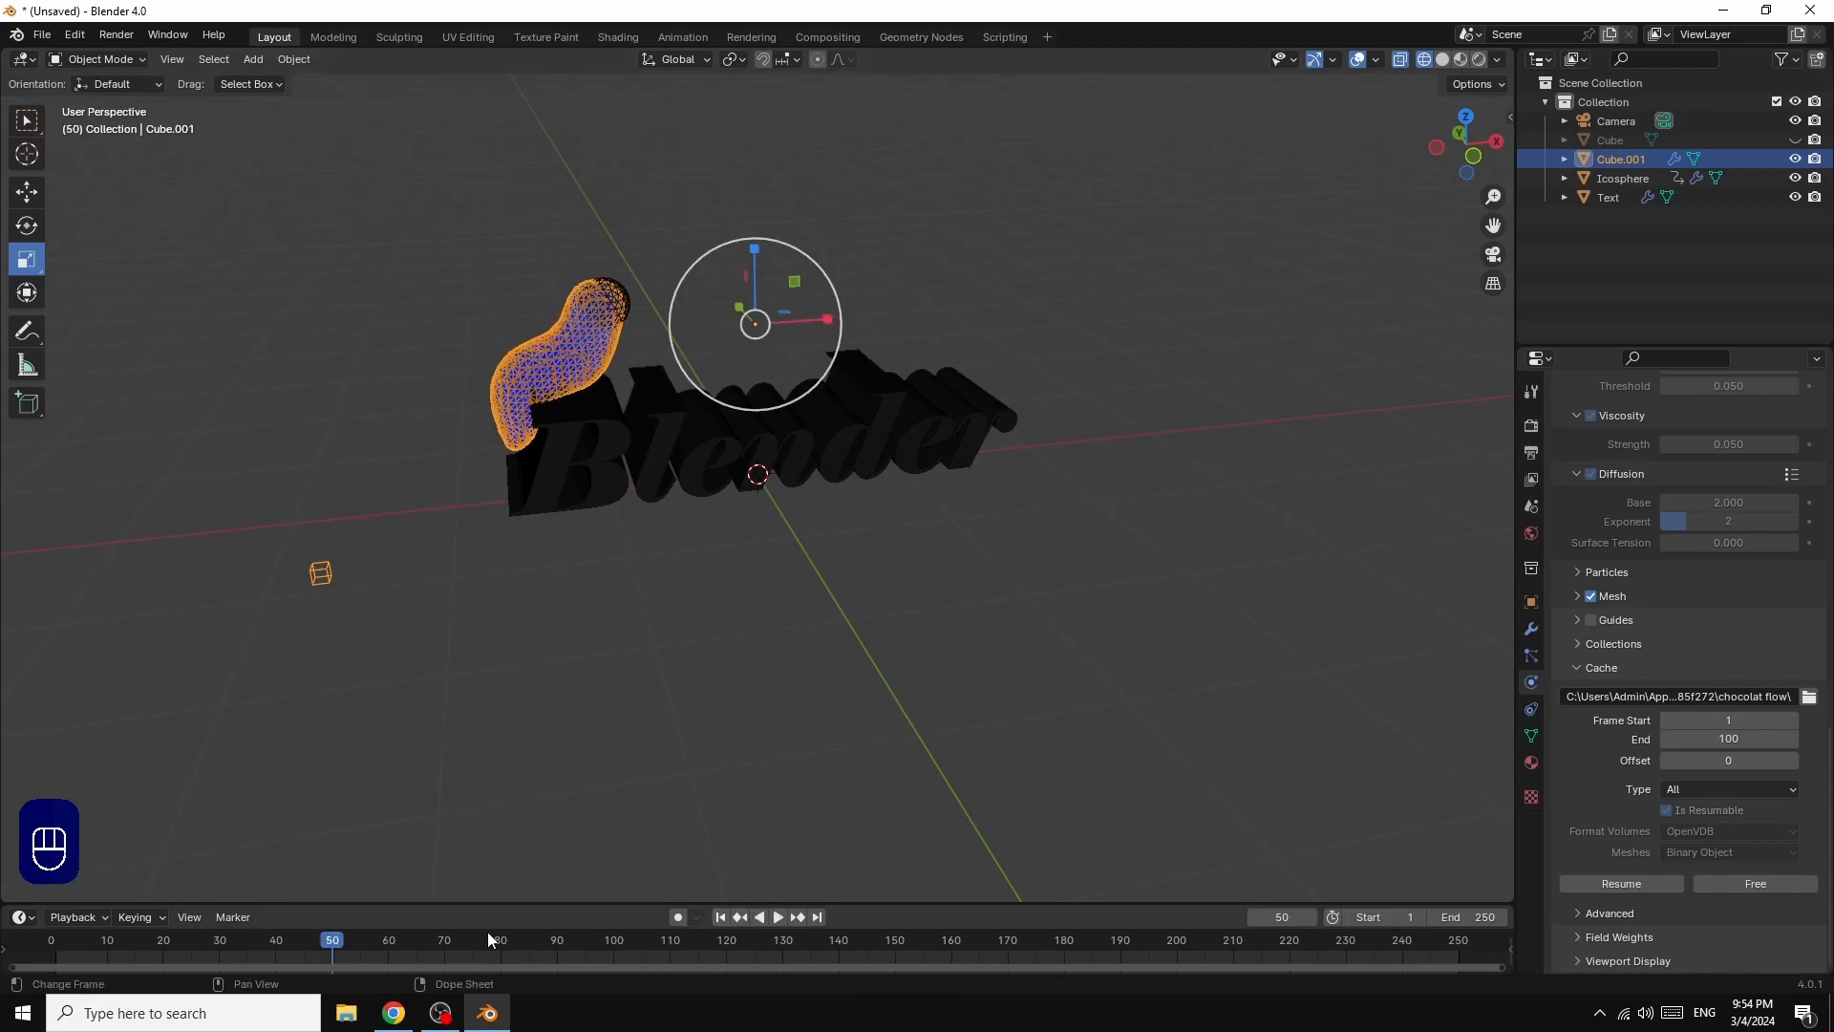
drag(323, 948, 19, 942)
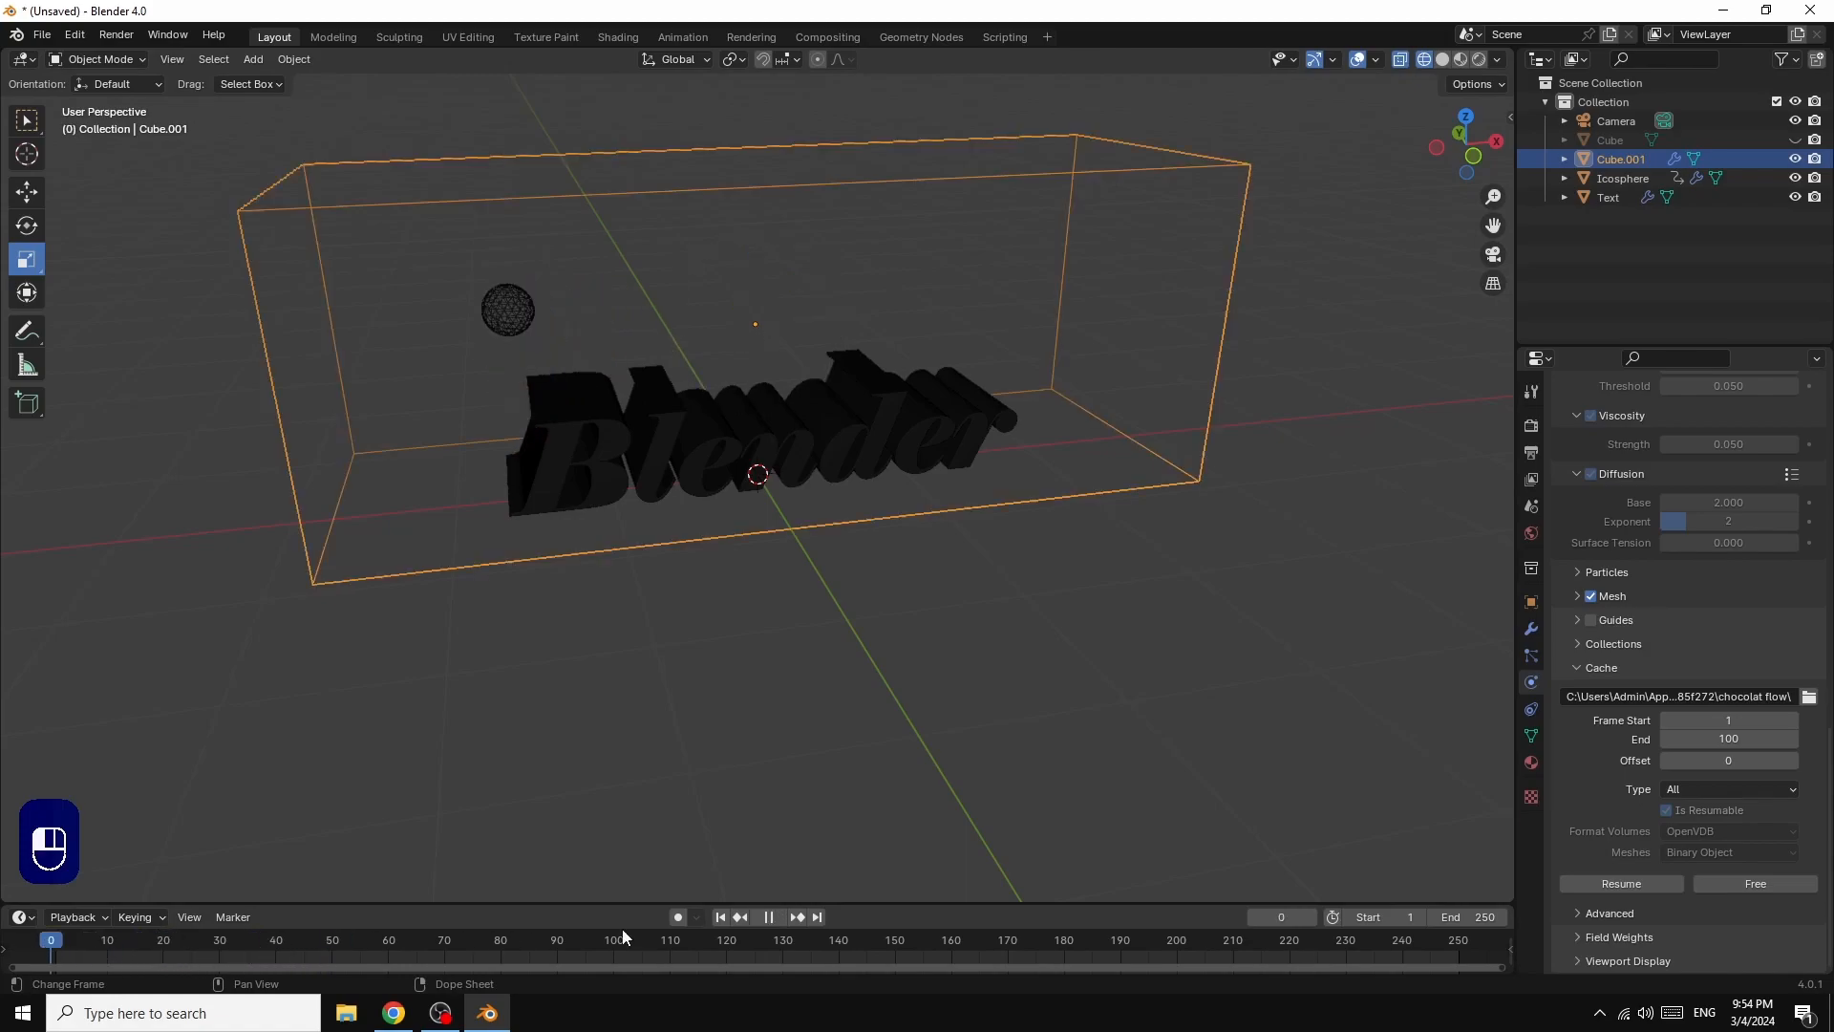
click(721, 917)
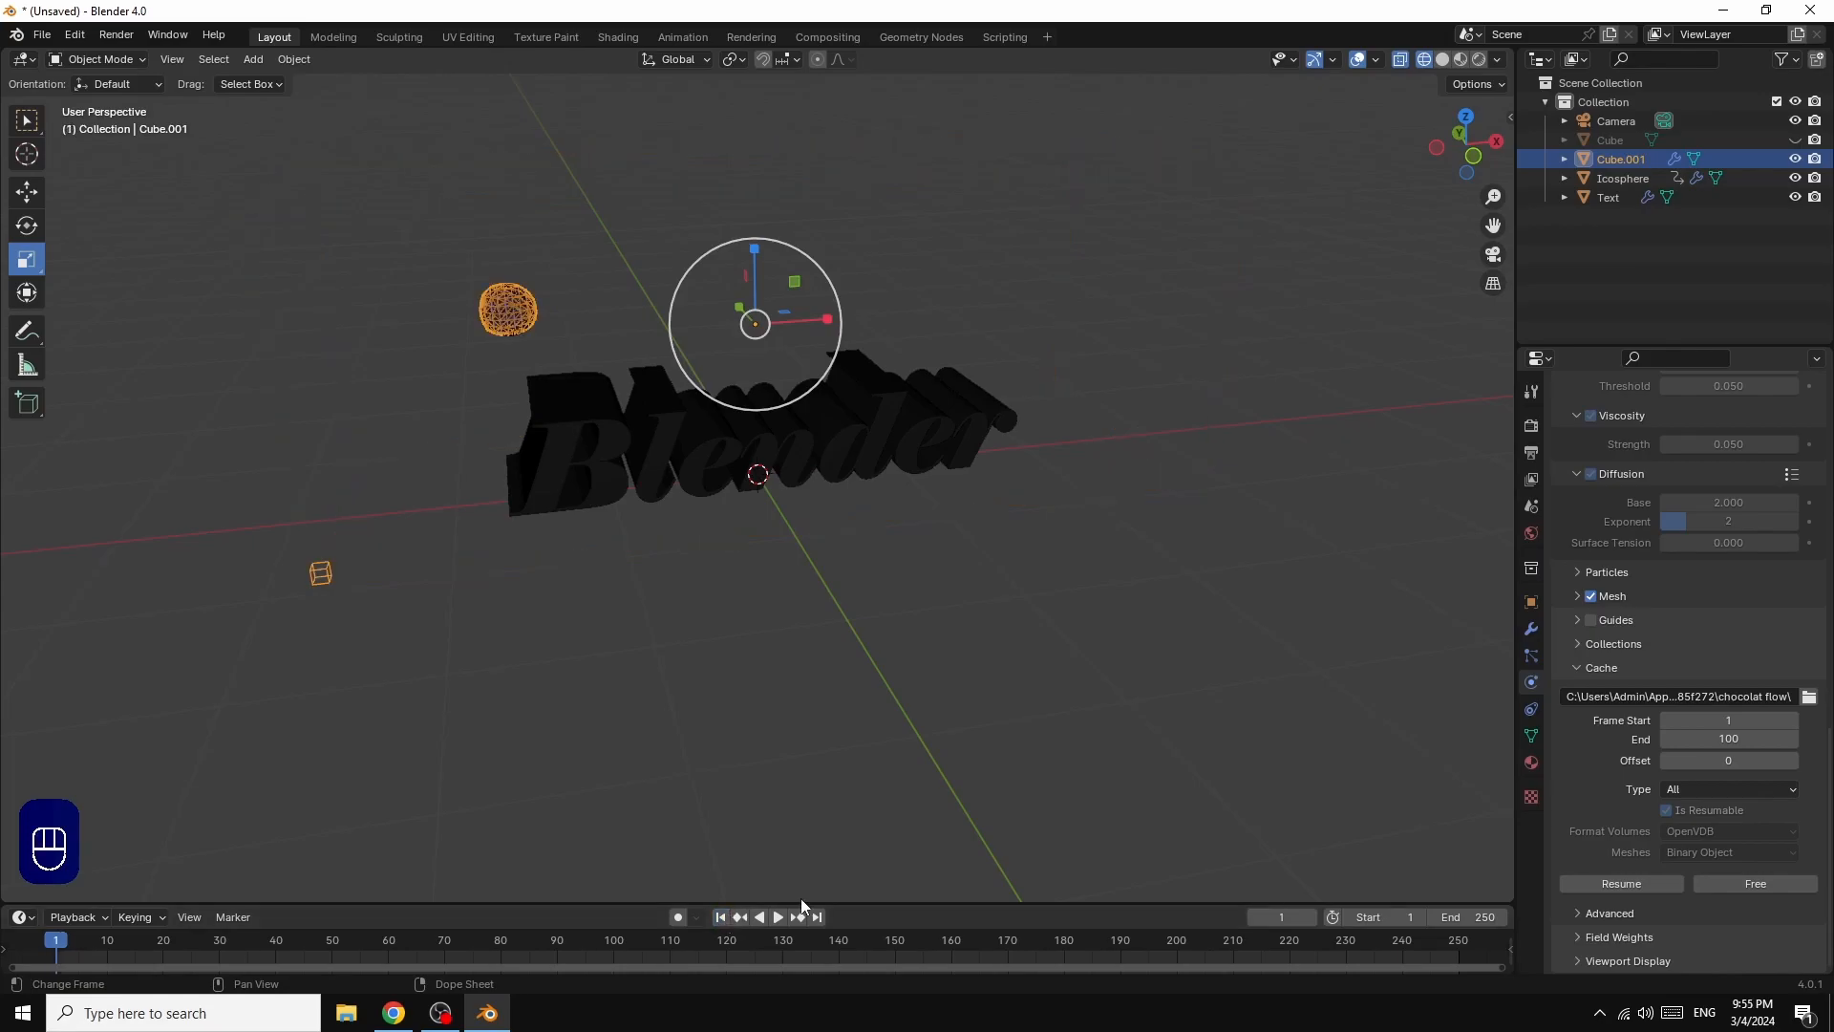
Step: Set the fluid cache end frame to 250, free the existing bake, and bake the entire simulation again
click(1732, 740)
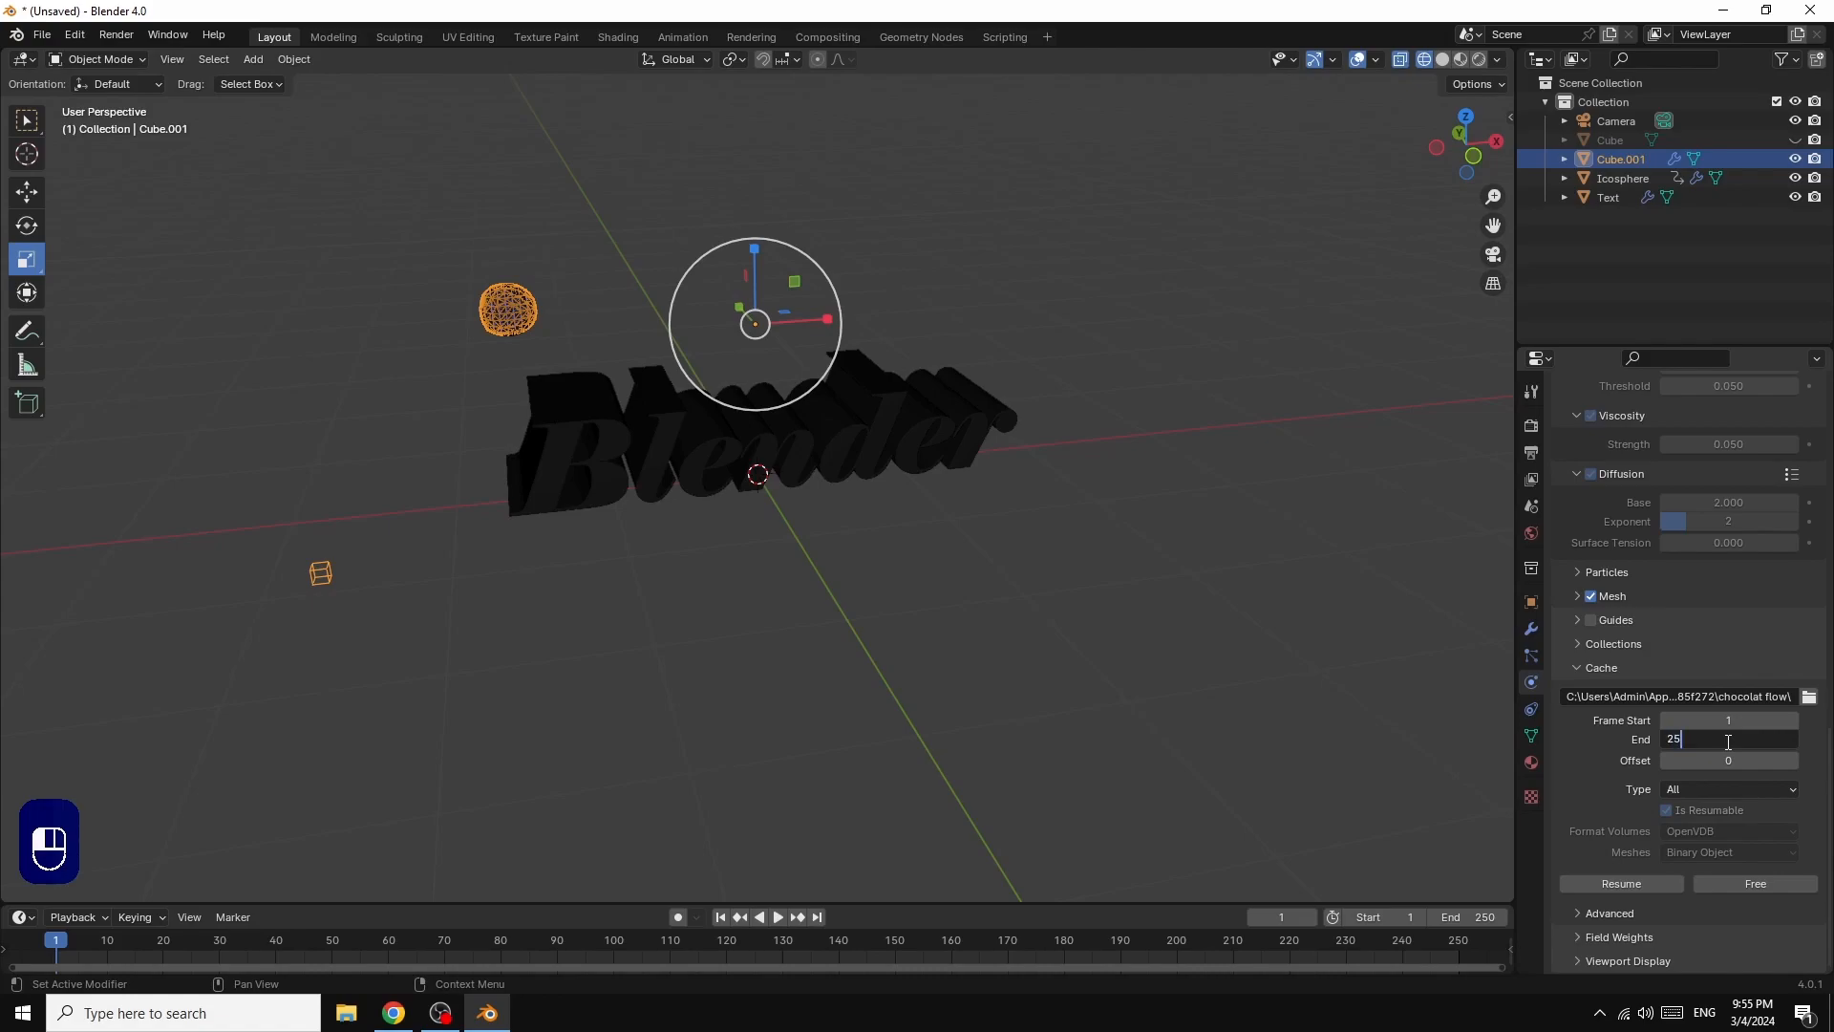
key(Return)
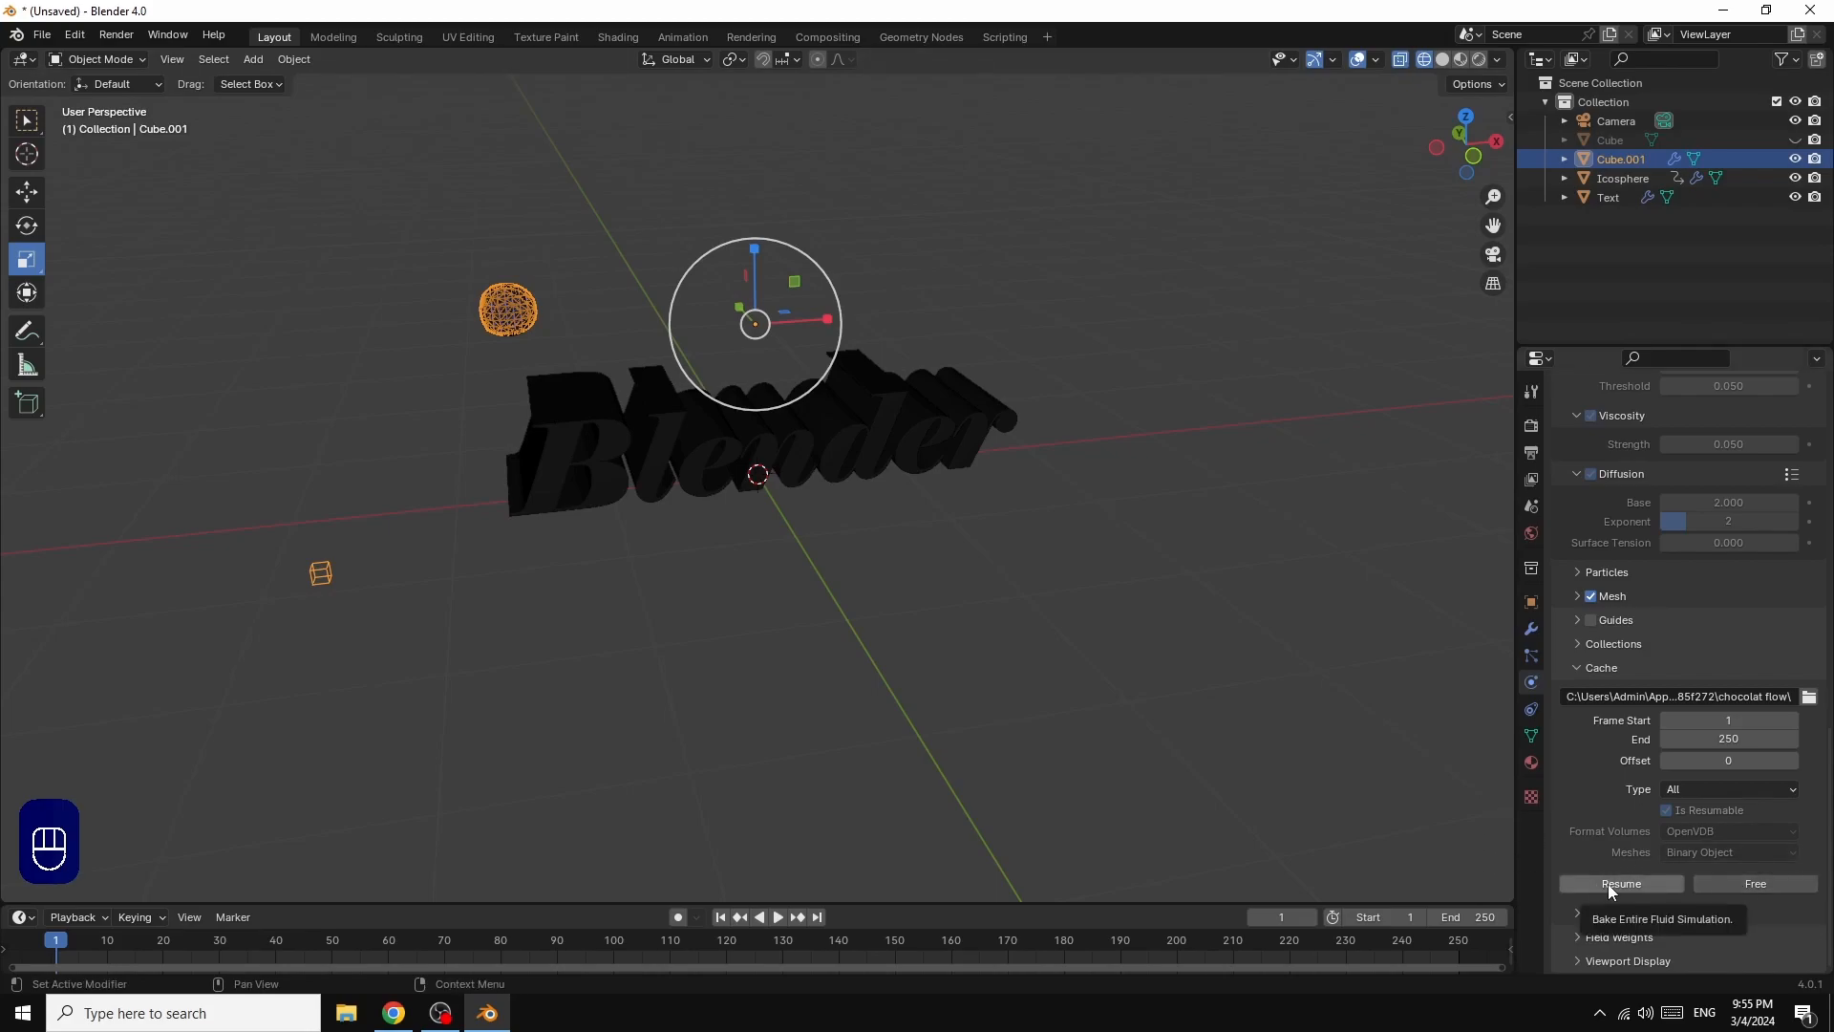
click(1758, 884)
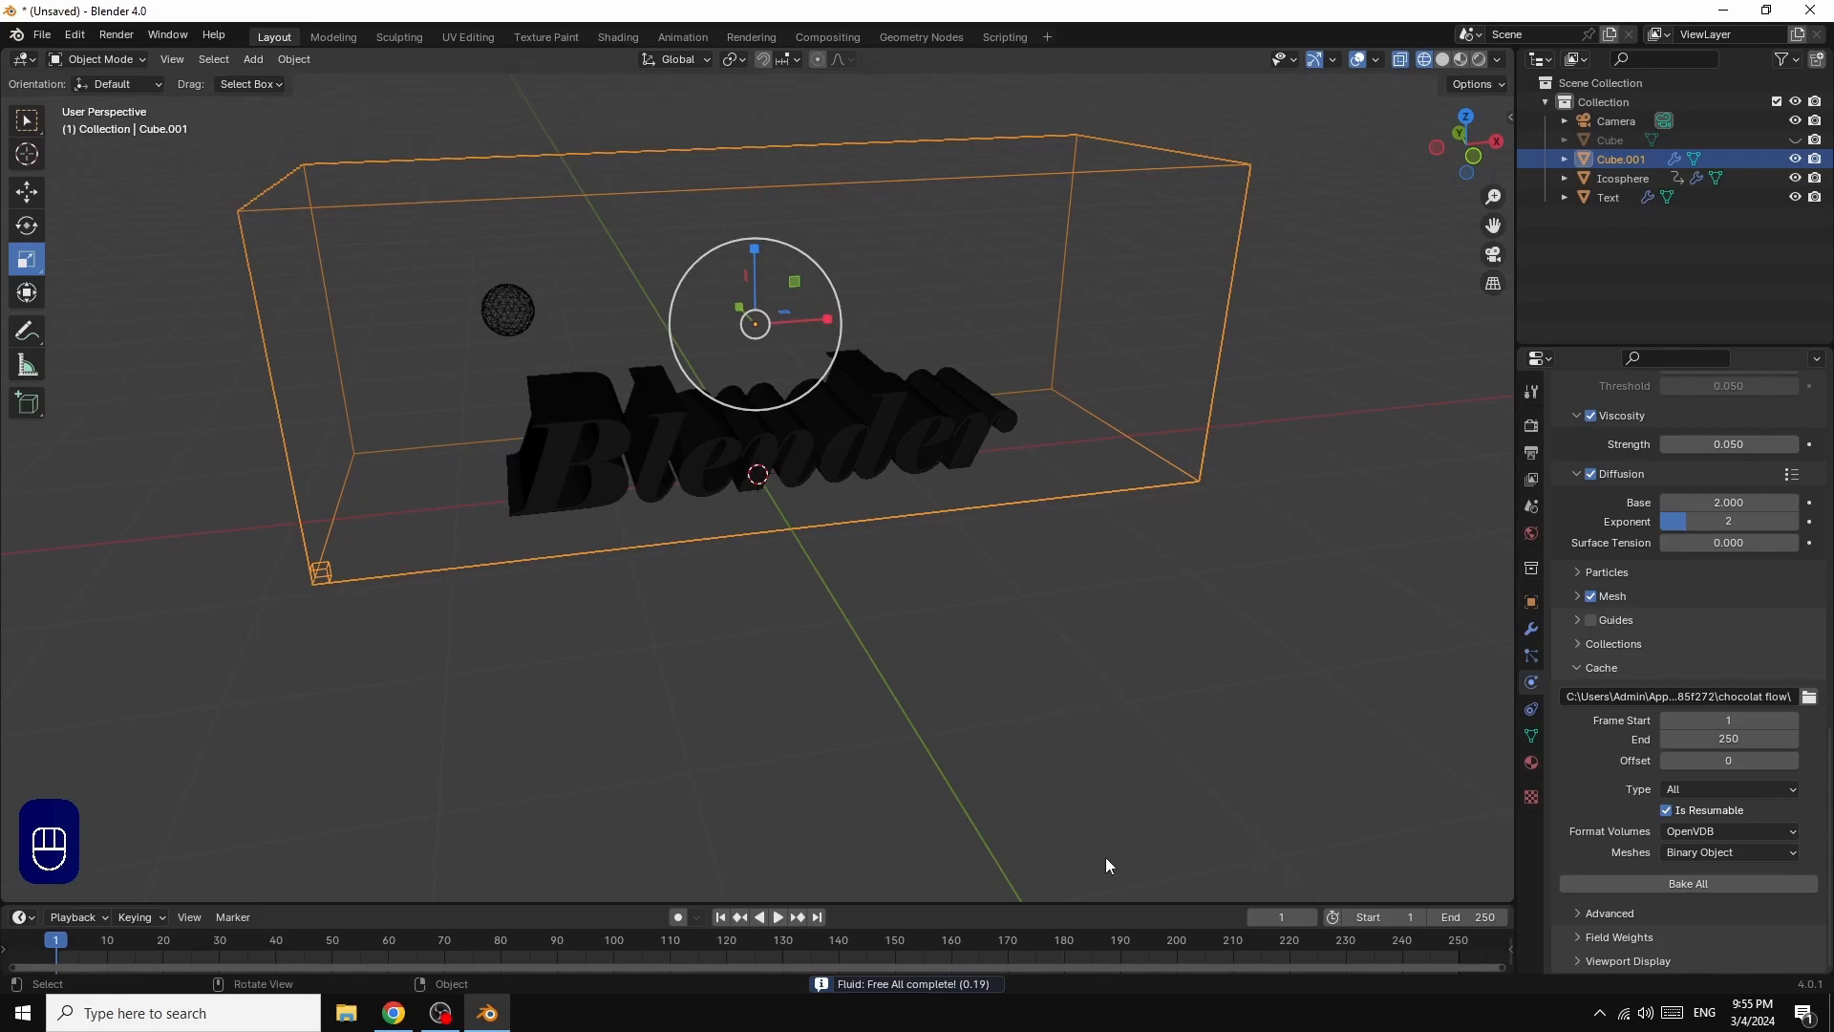
click(1687, 880)
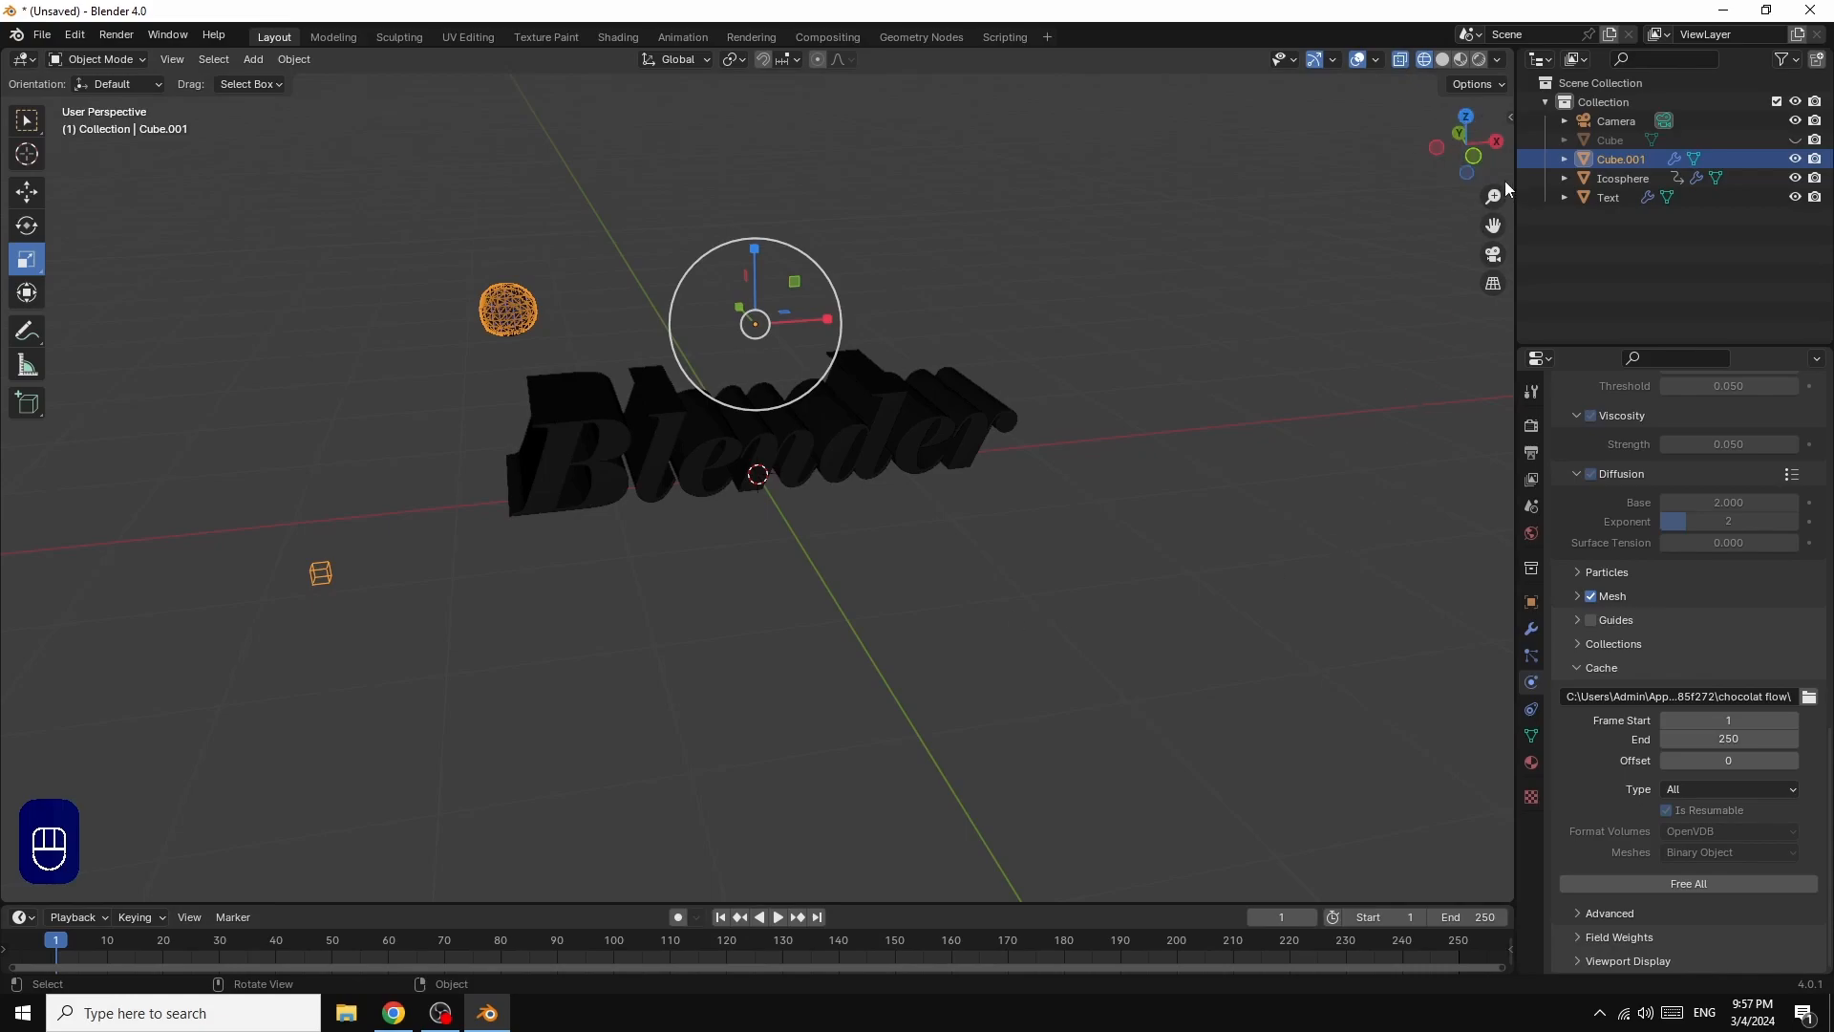
Step: Play back the baked simulation and jump to the last frame to examine how far the fluid covers the text
click(778, 918)
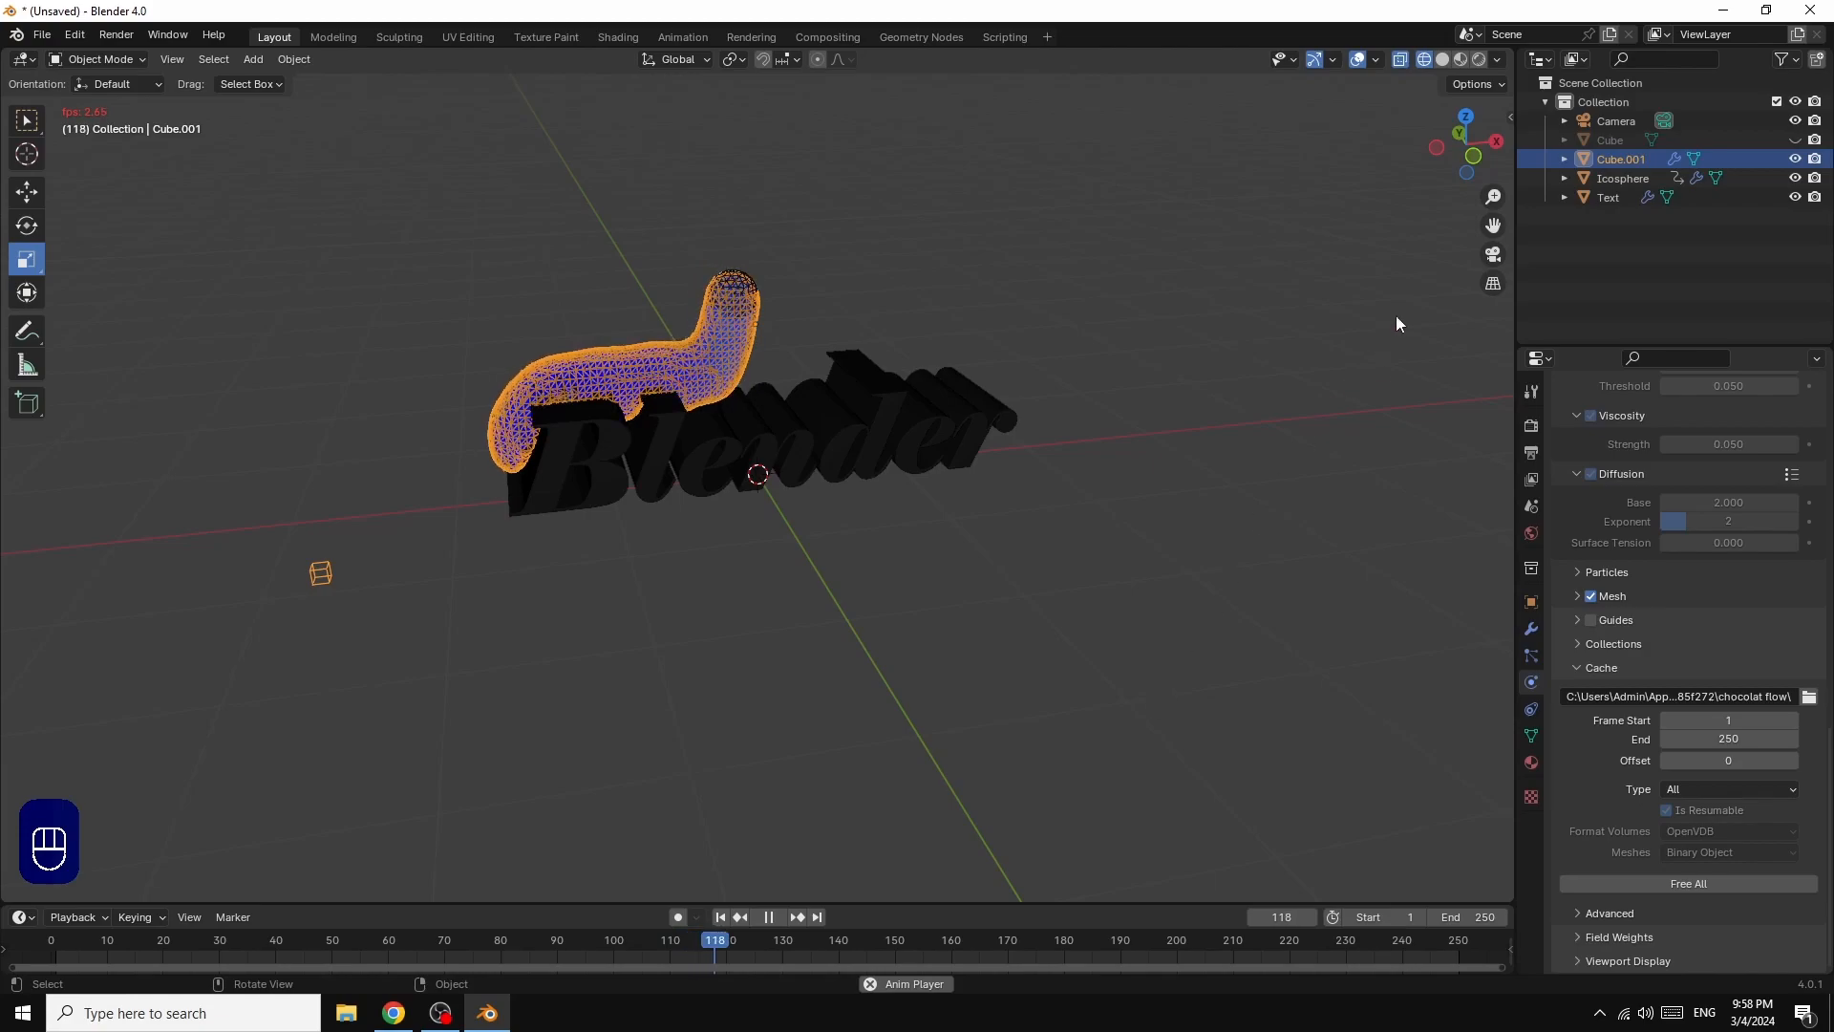
drag(1489, 136, 1489, 136)
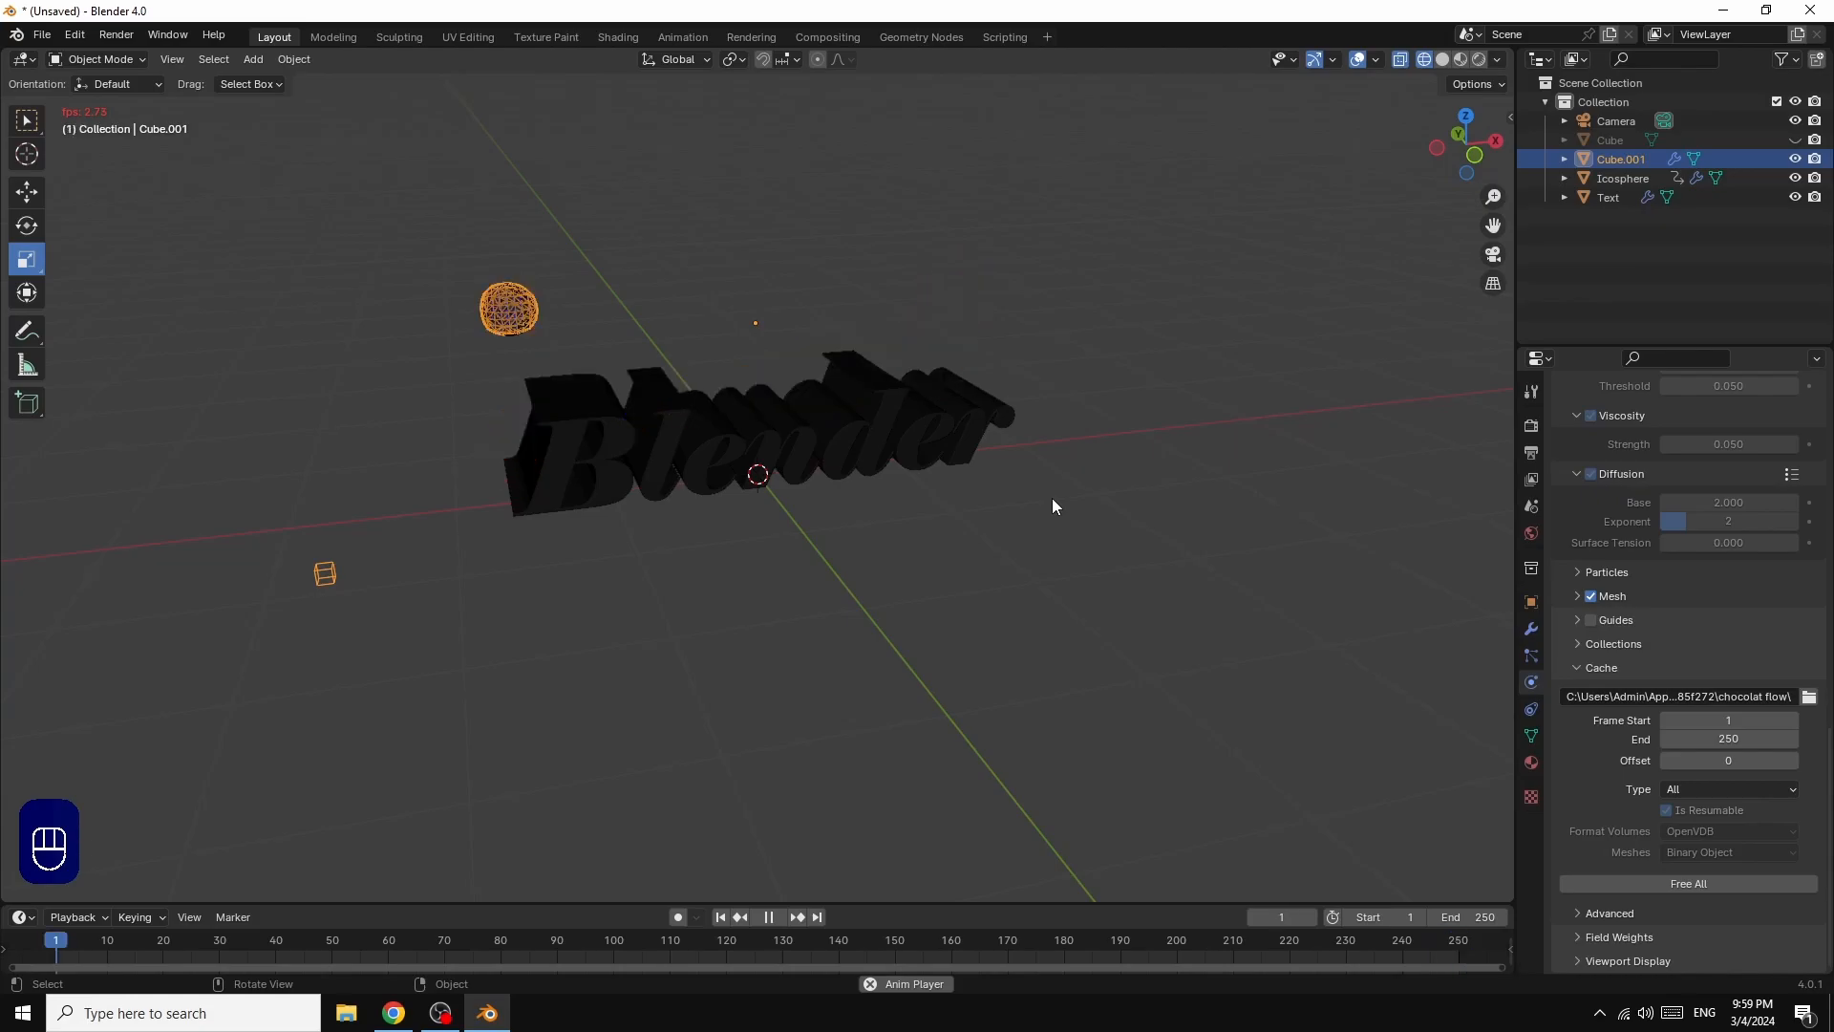
key(Escape)
click(819, 918)
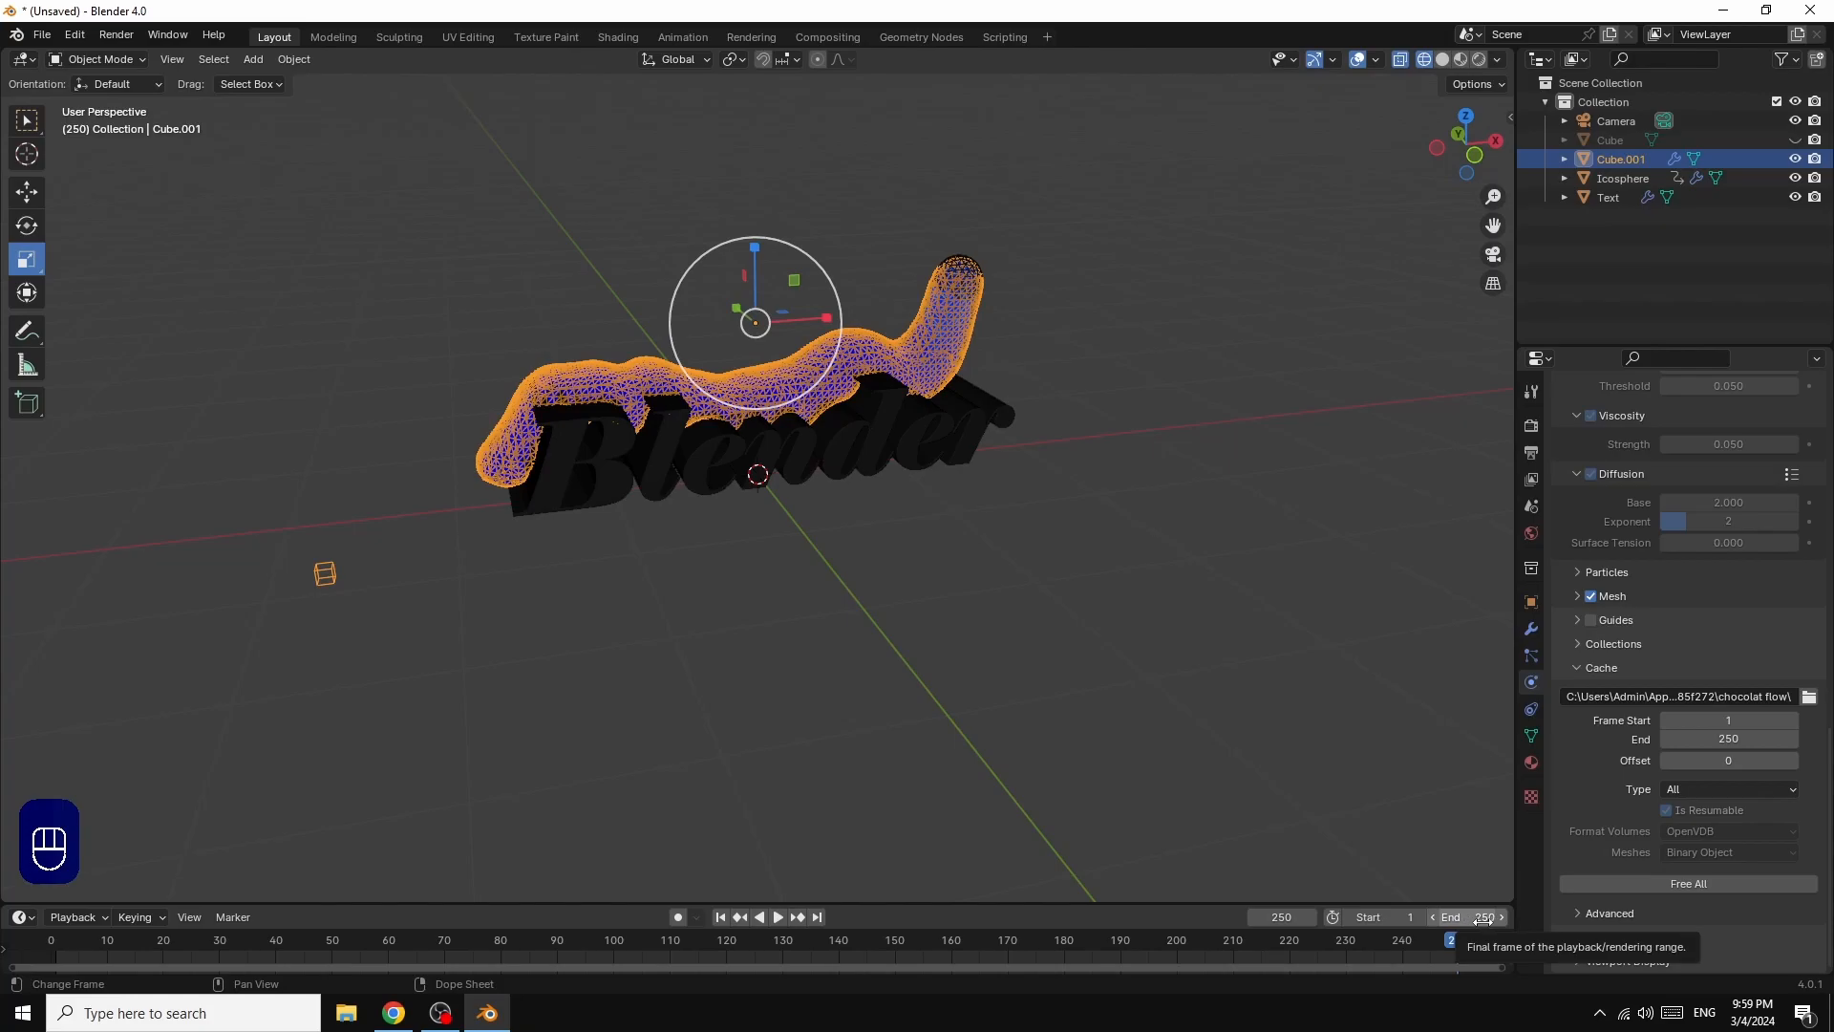
Step: Free the baked fluid simulation and set both the scene end frame and the cache end frame to 300
click(1687, 884)
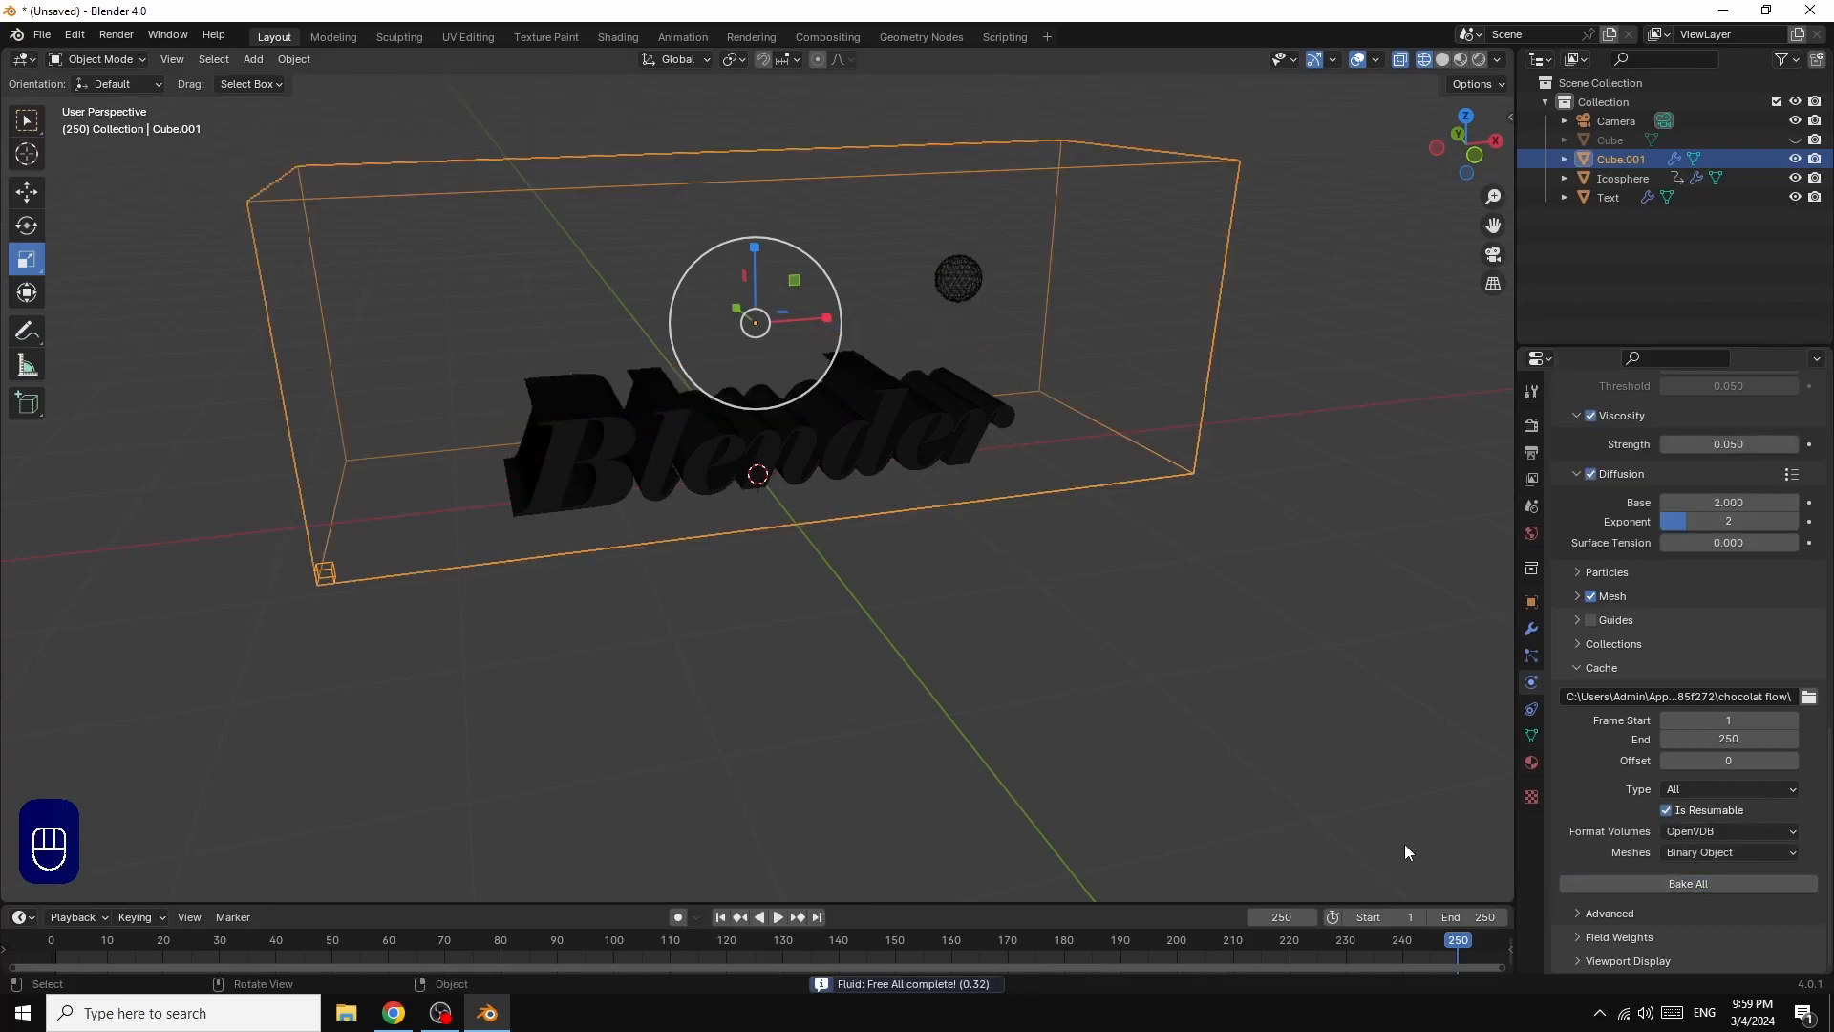
click(1472, 917)
text(300)
click(1731, 741)
text(300)
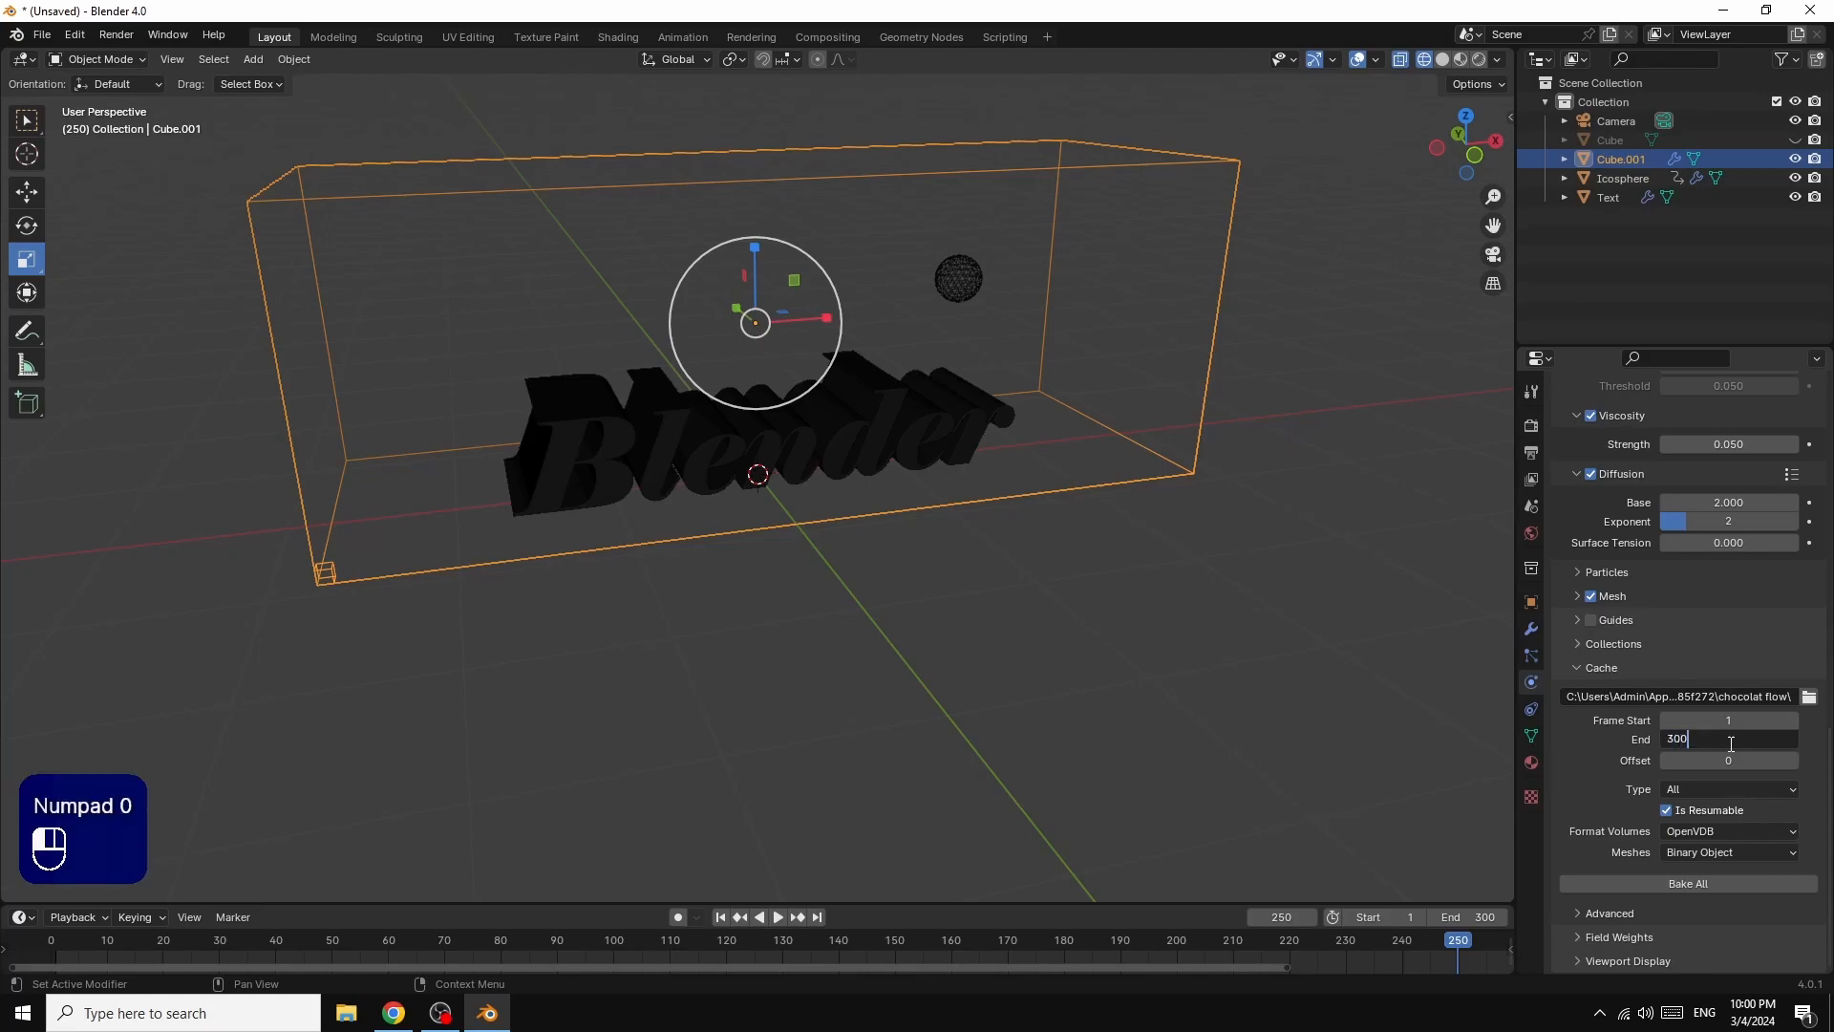
click(1654, 841)
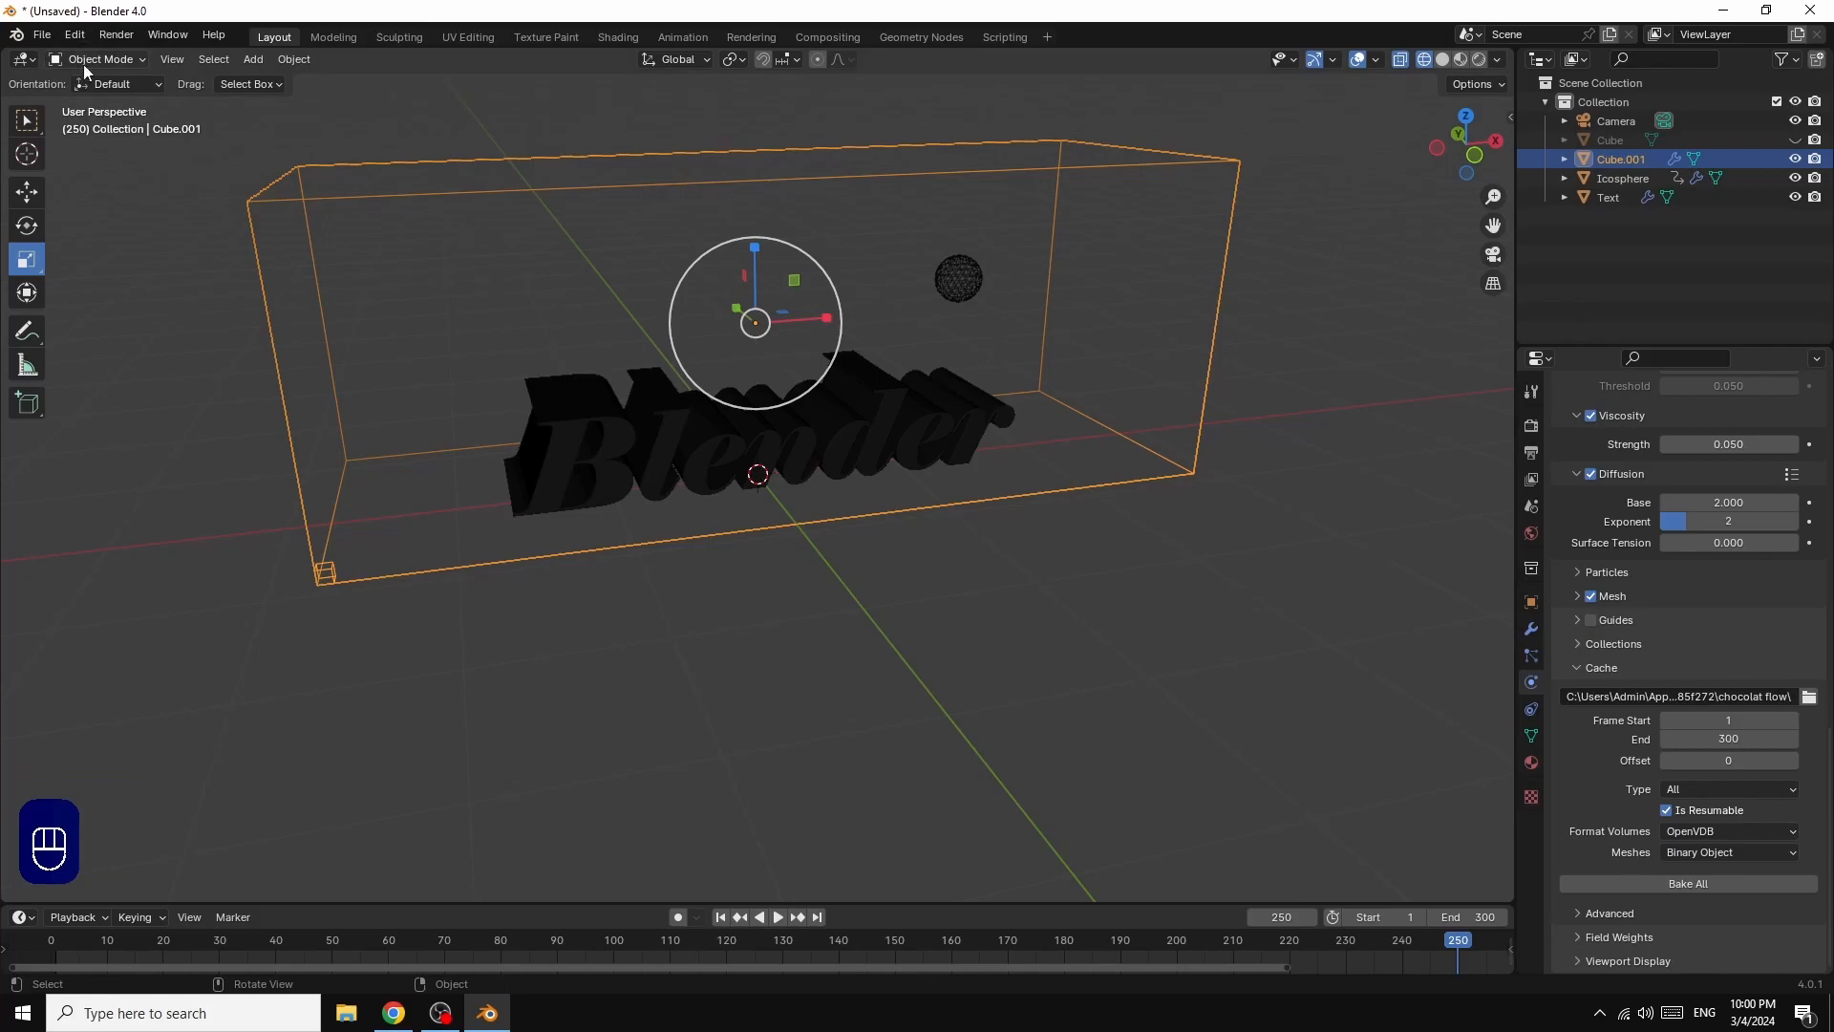
Step: Save the project in the ppp folder as "chocolat flow.blend"
click(41, 37)
key(ctrl)
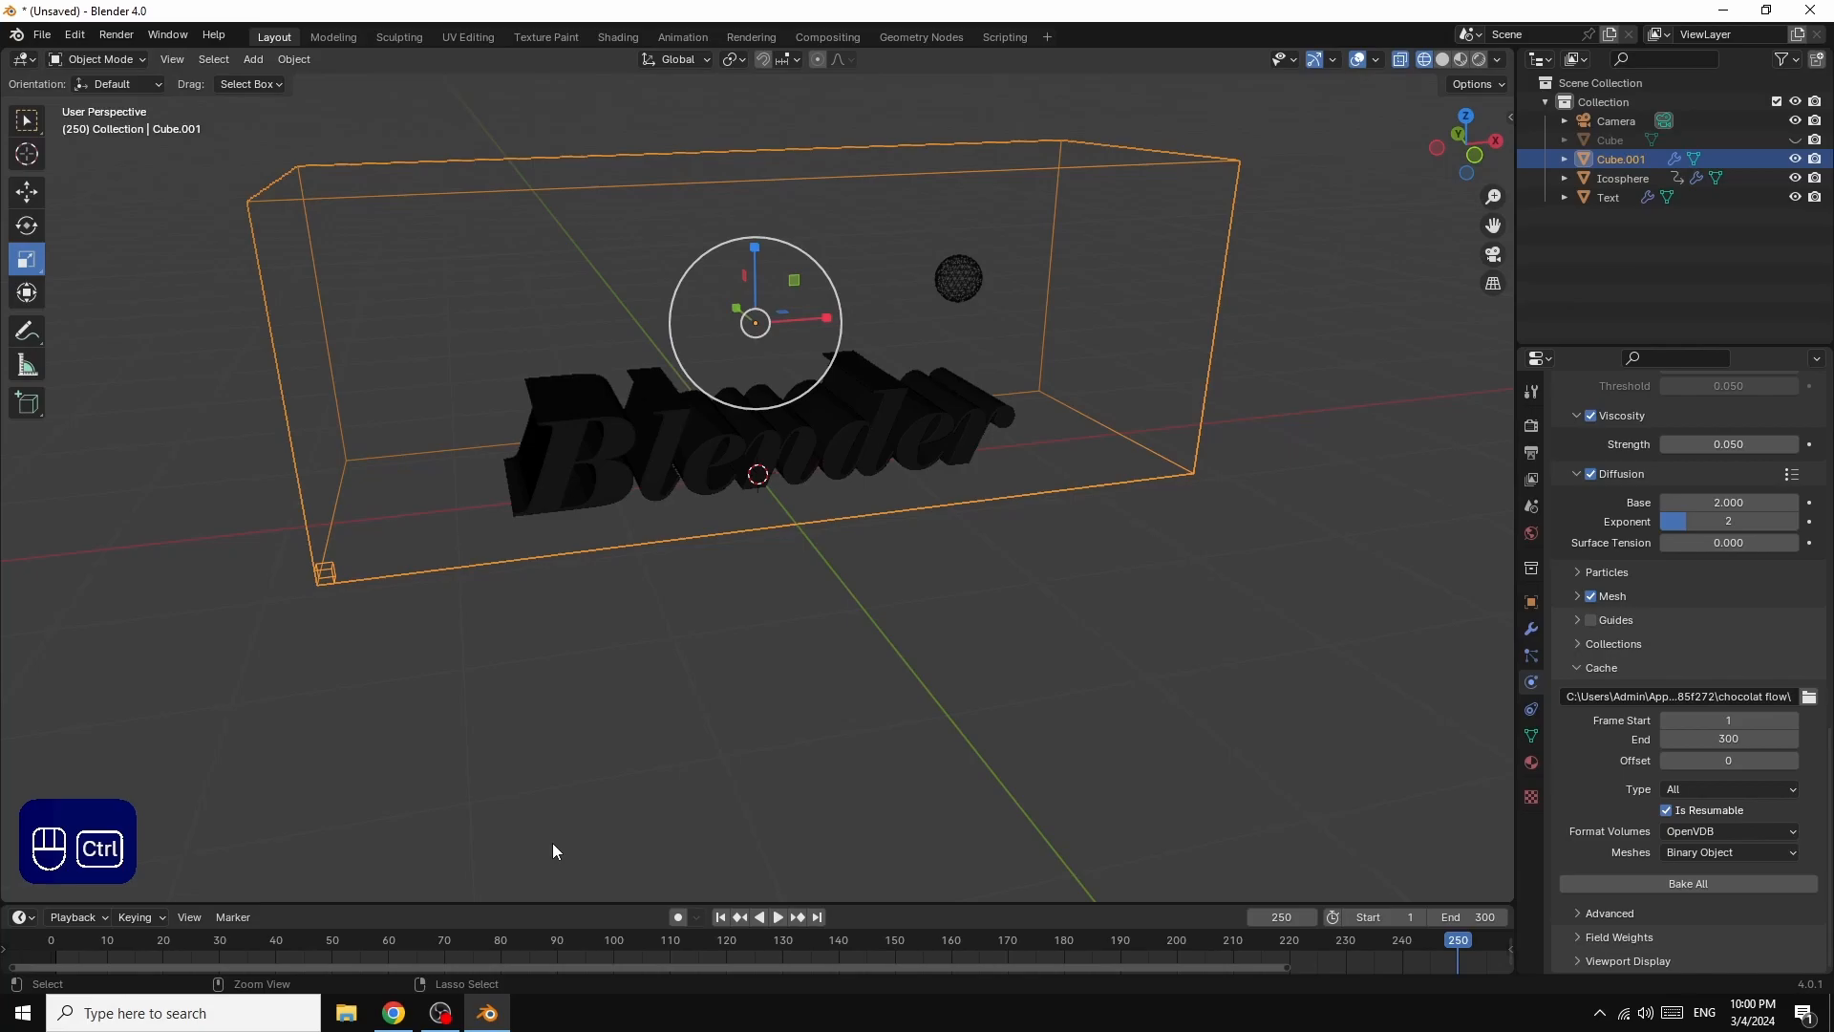
key(ctrl+s)
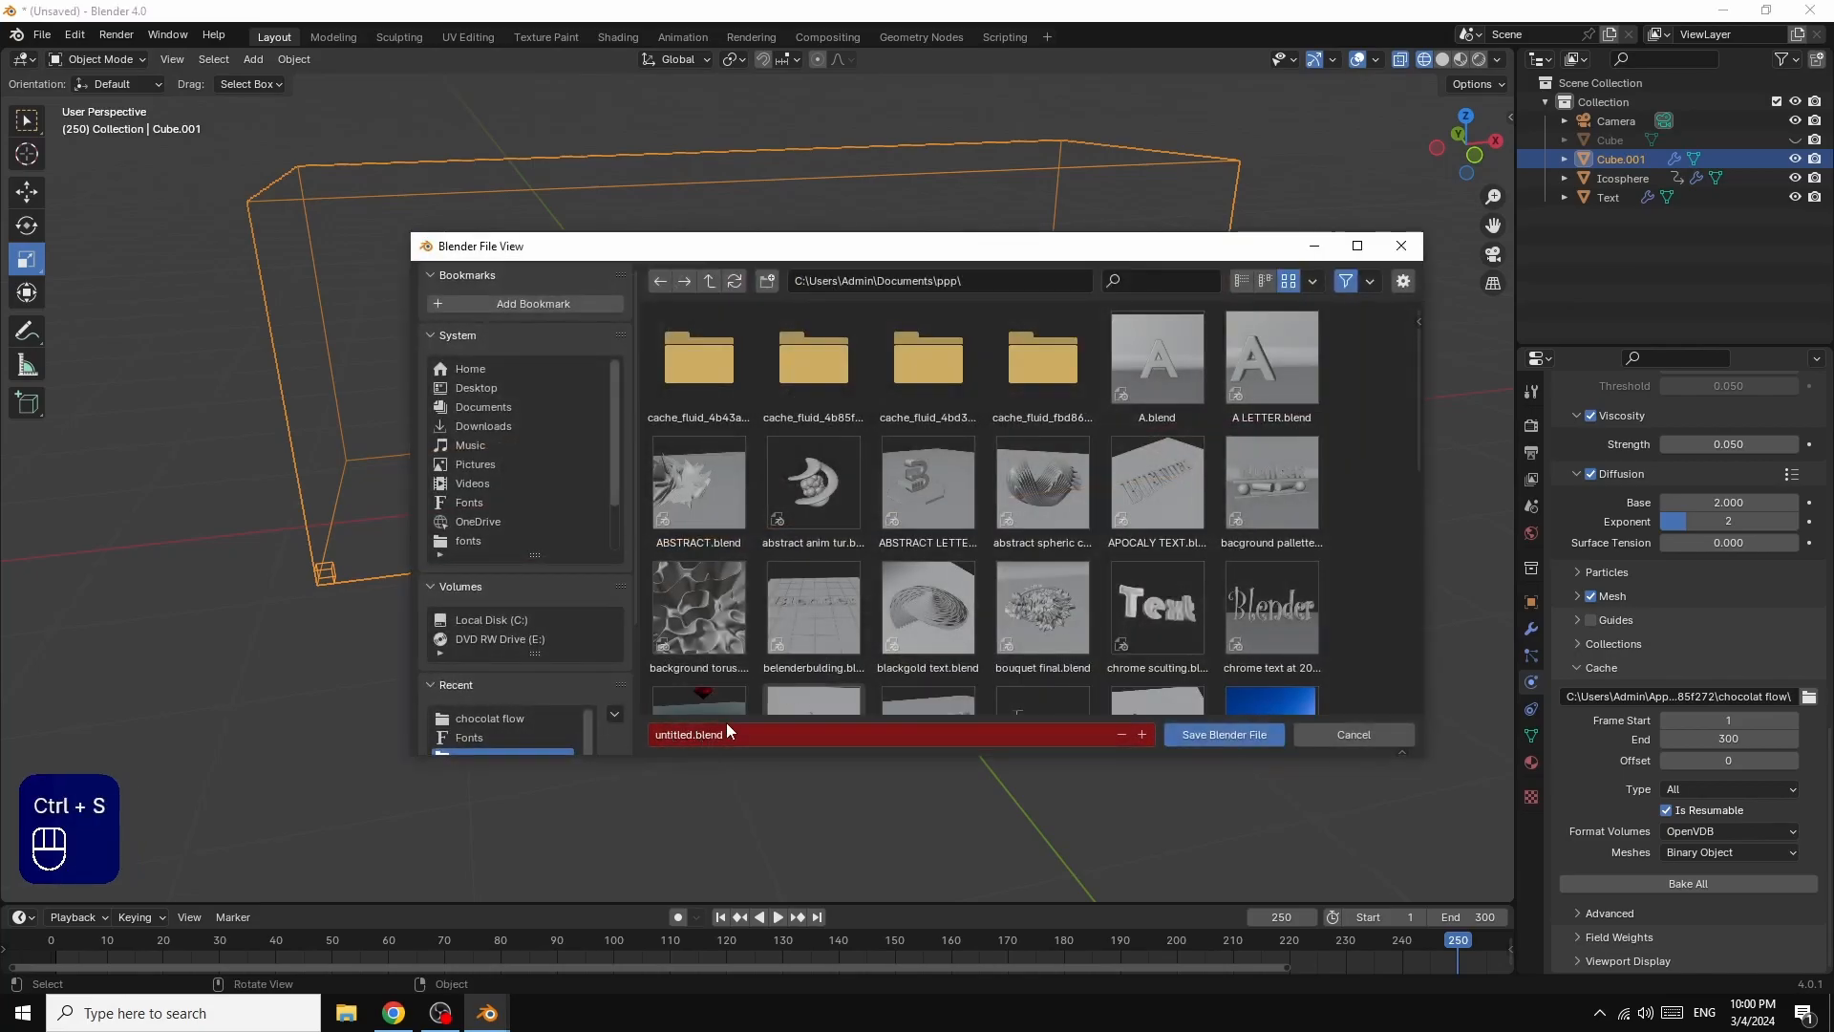
click(693, 732)
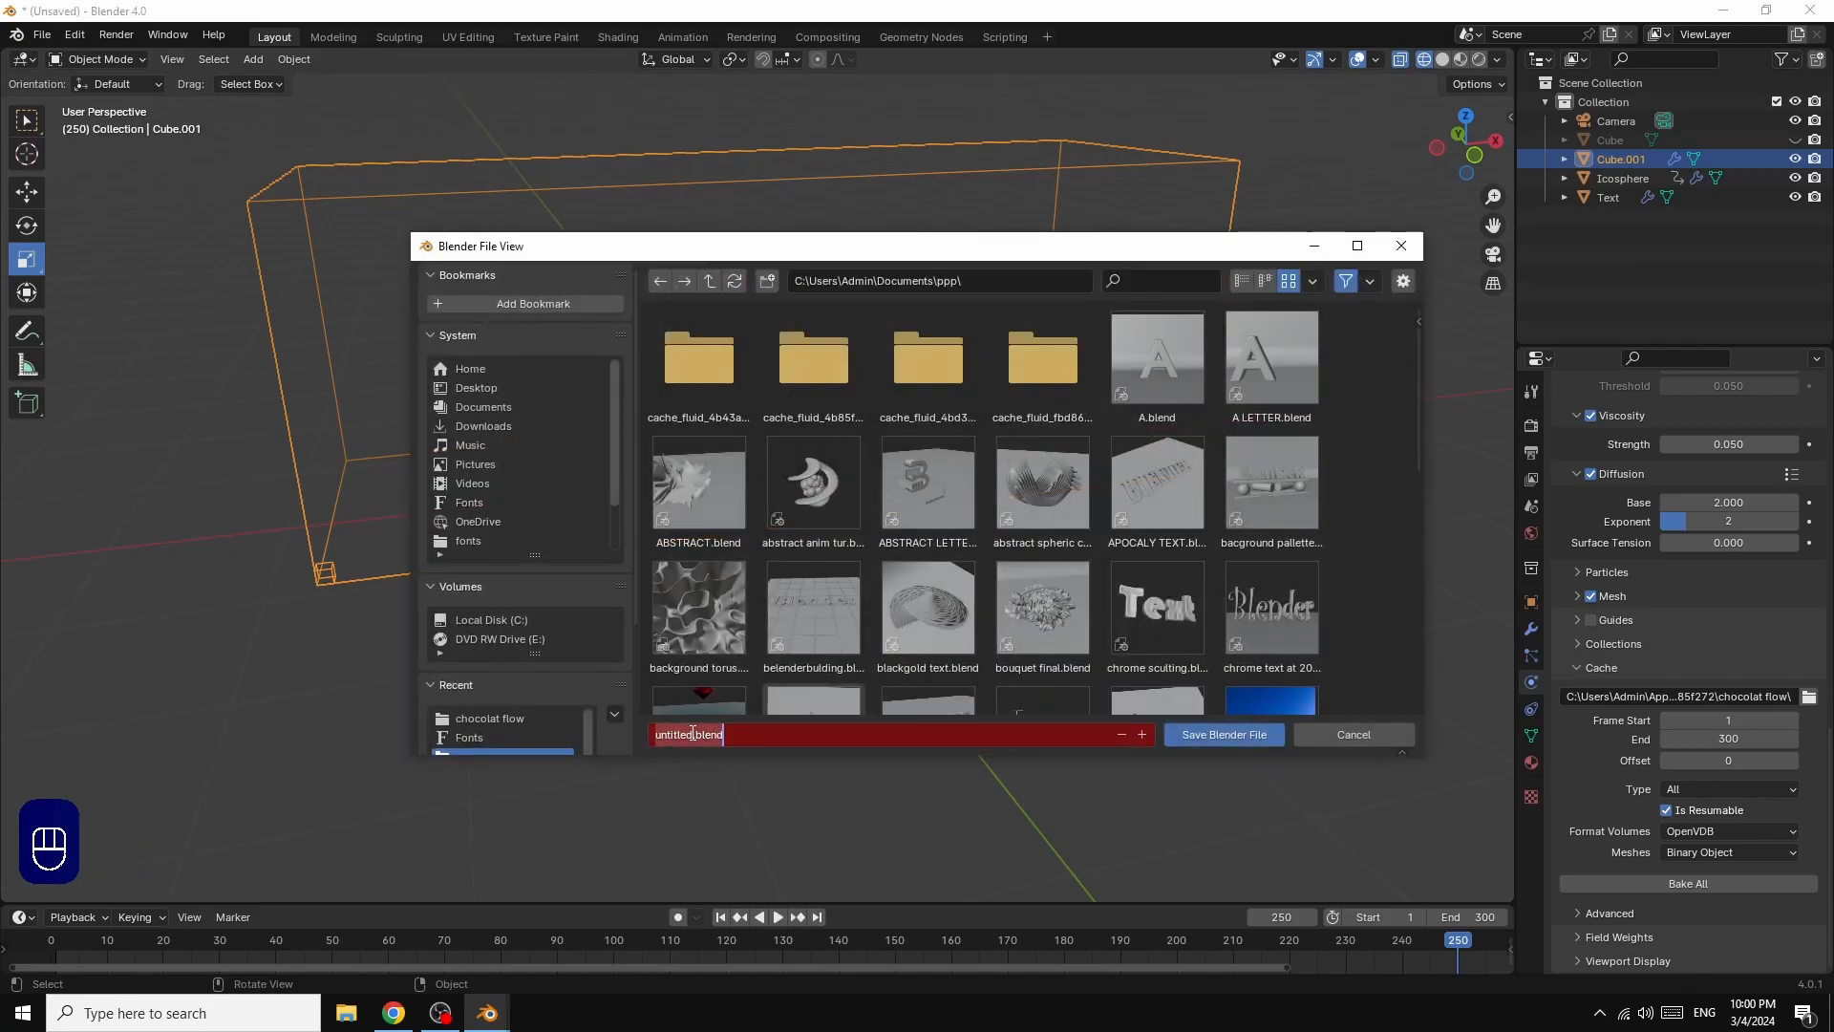
drag(693, 732, 642, 738)
text(chocol)
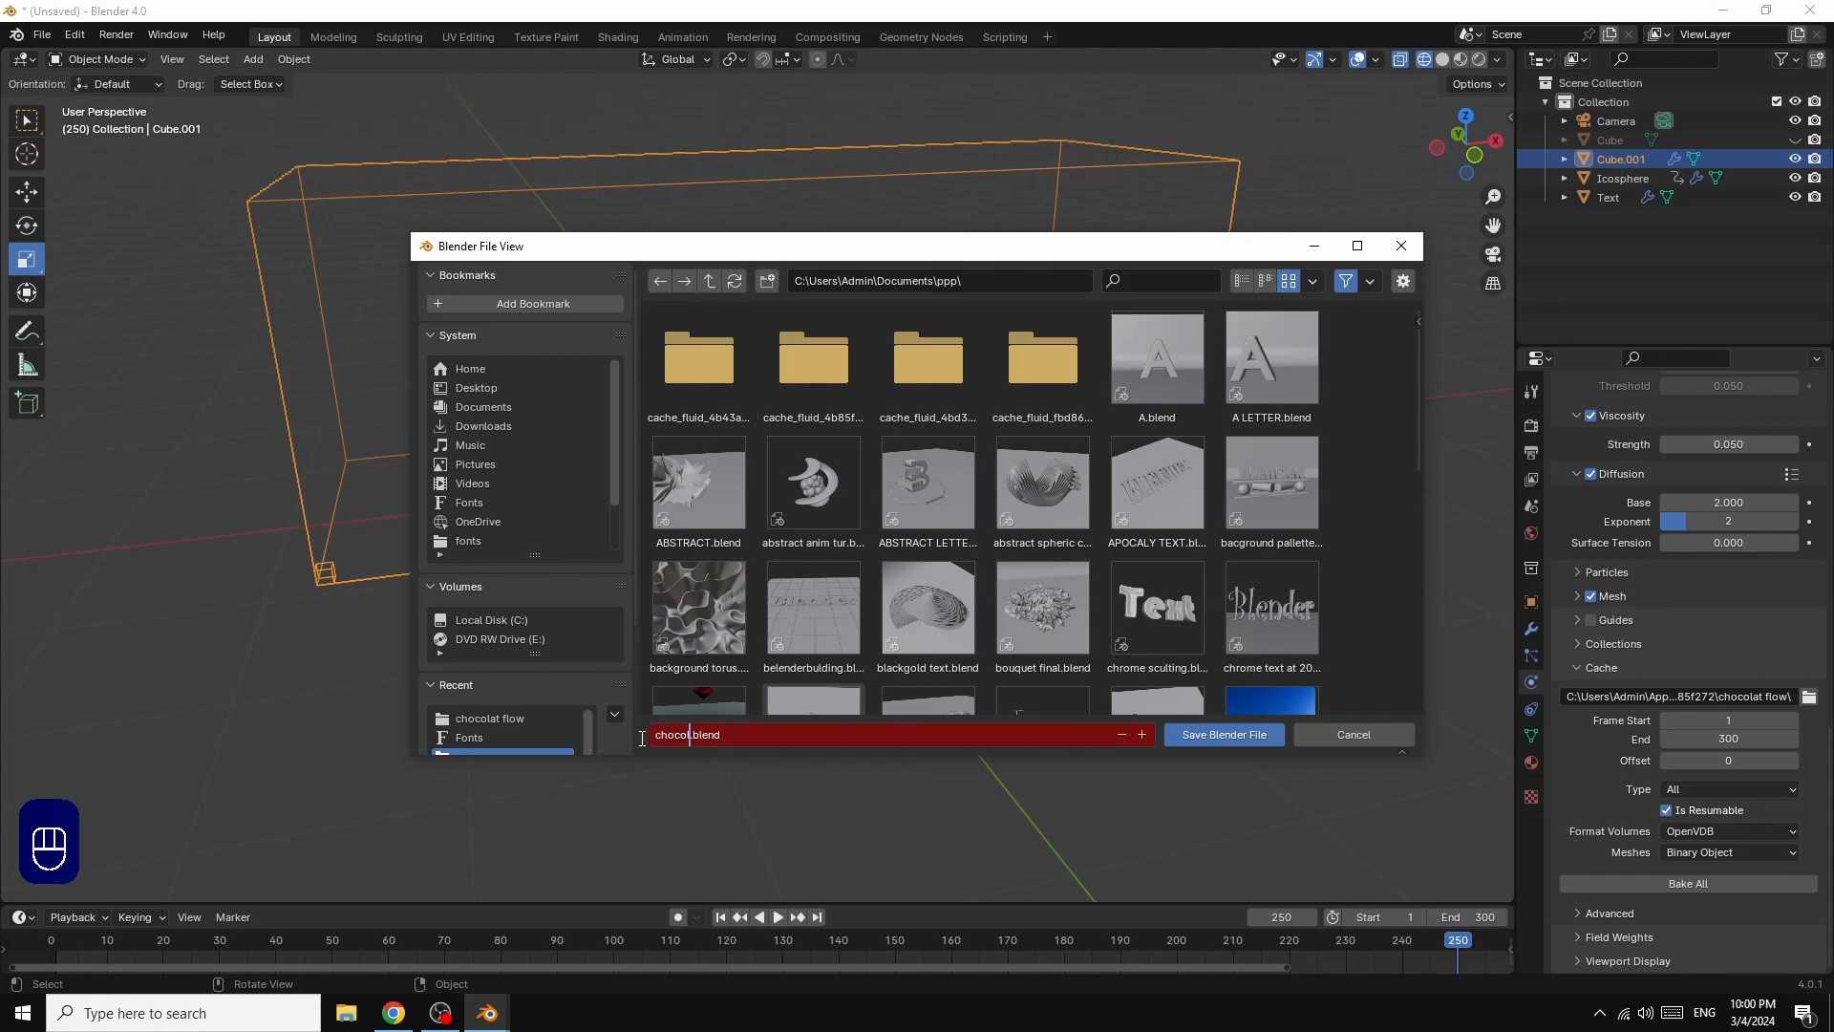
text(a)
text(t)
key(BackSpace)
text(t flow)
click(1209, 737)
click(1208, 735)
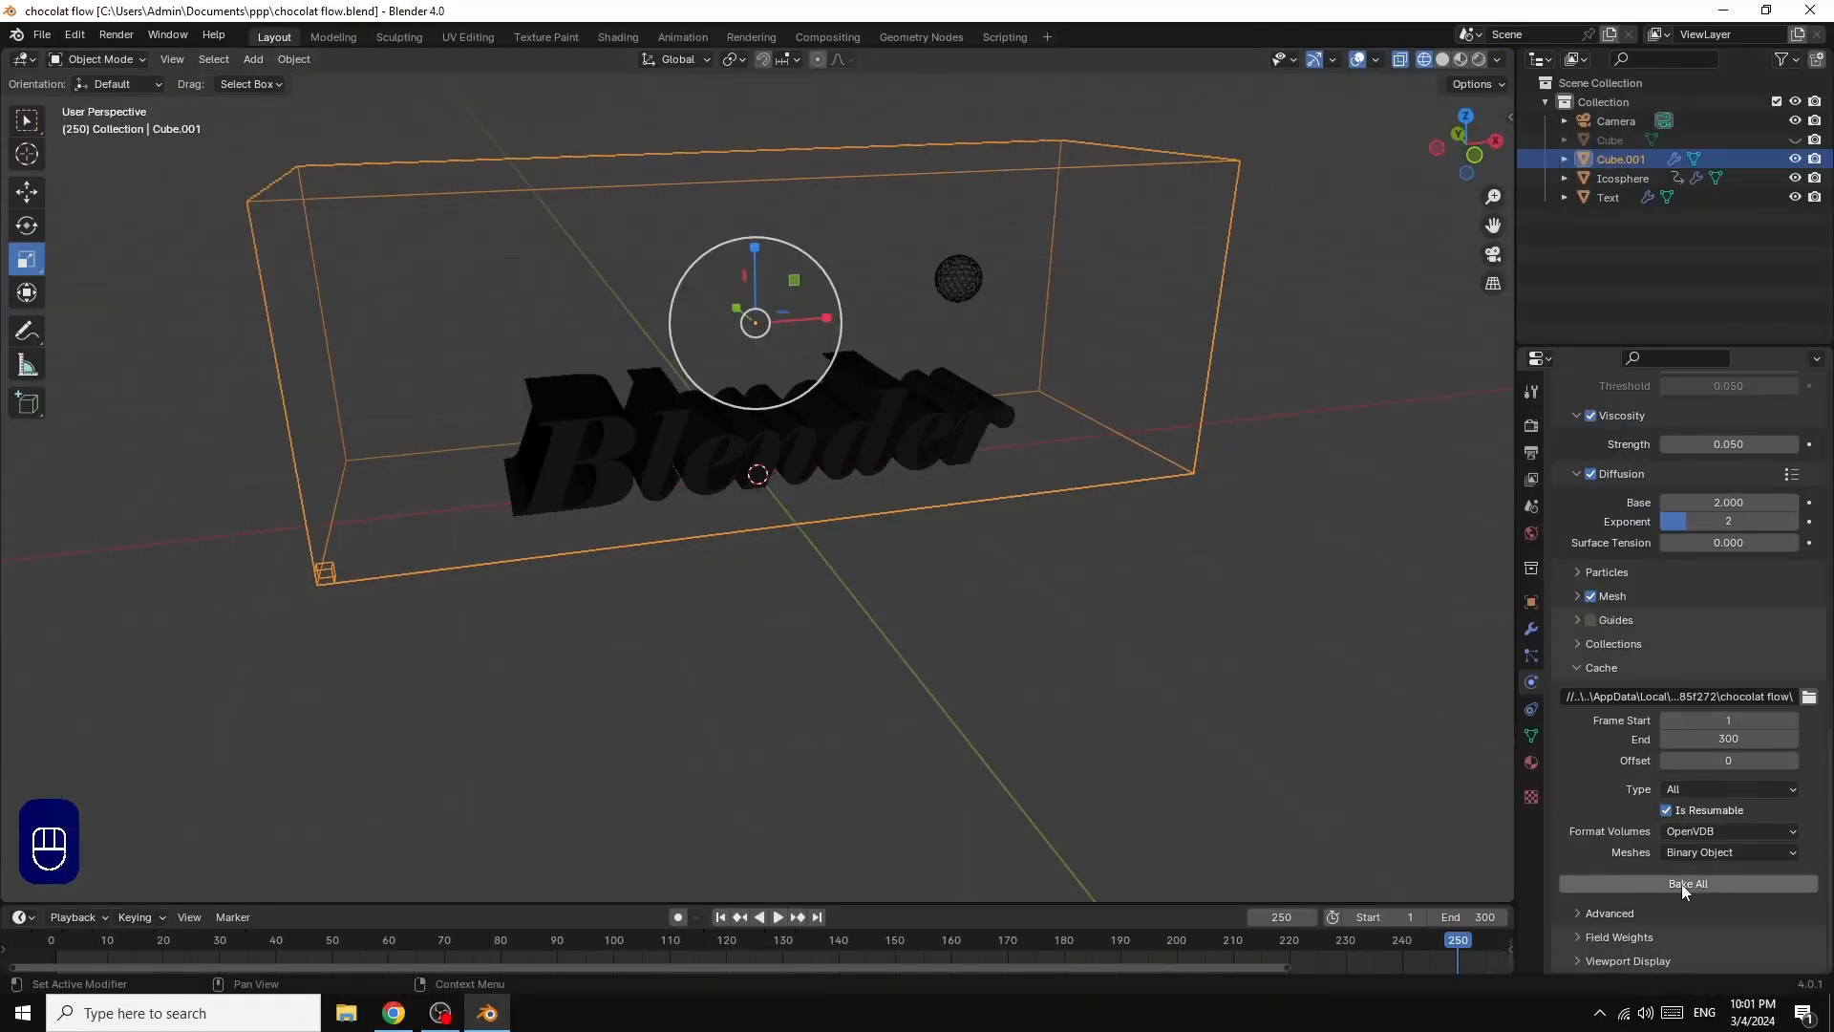
Step: Bake the entire fluid simulation up to frame 300 and play back its final frames
click(1680, 885)
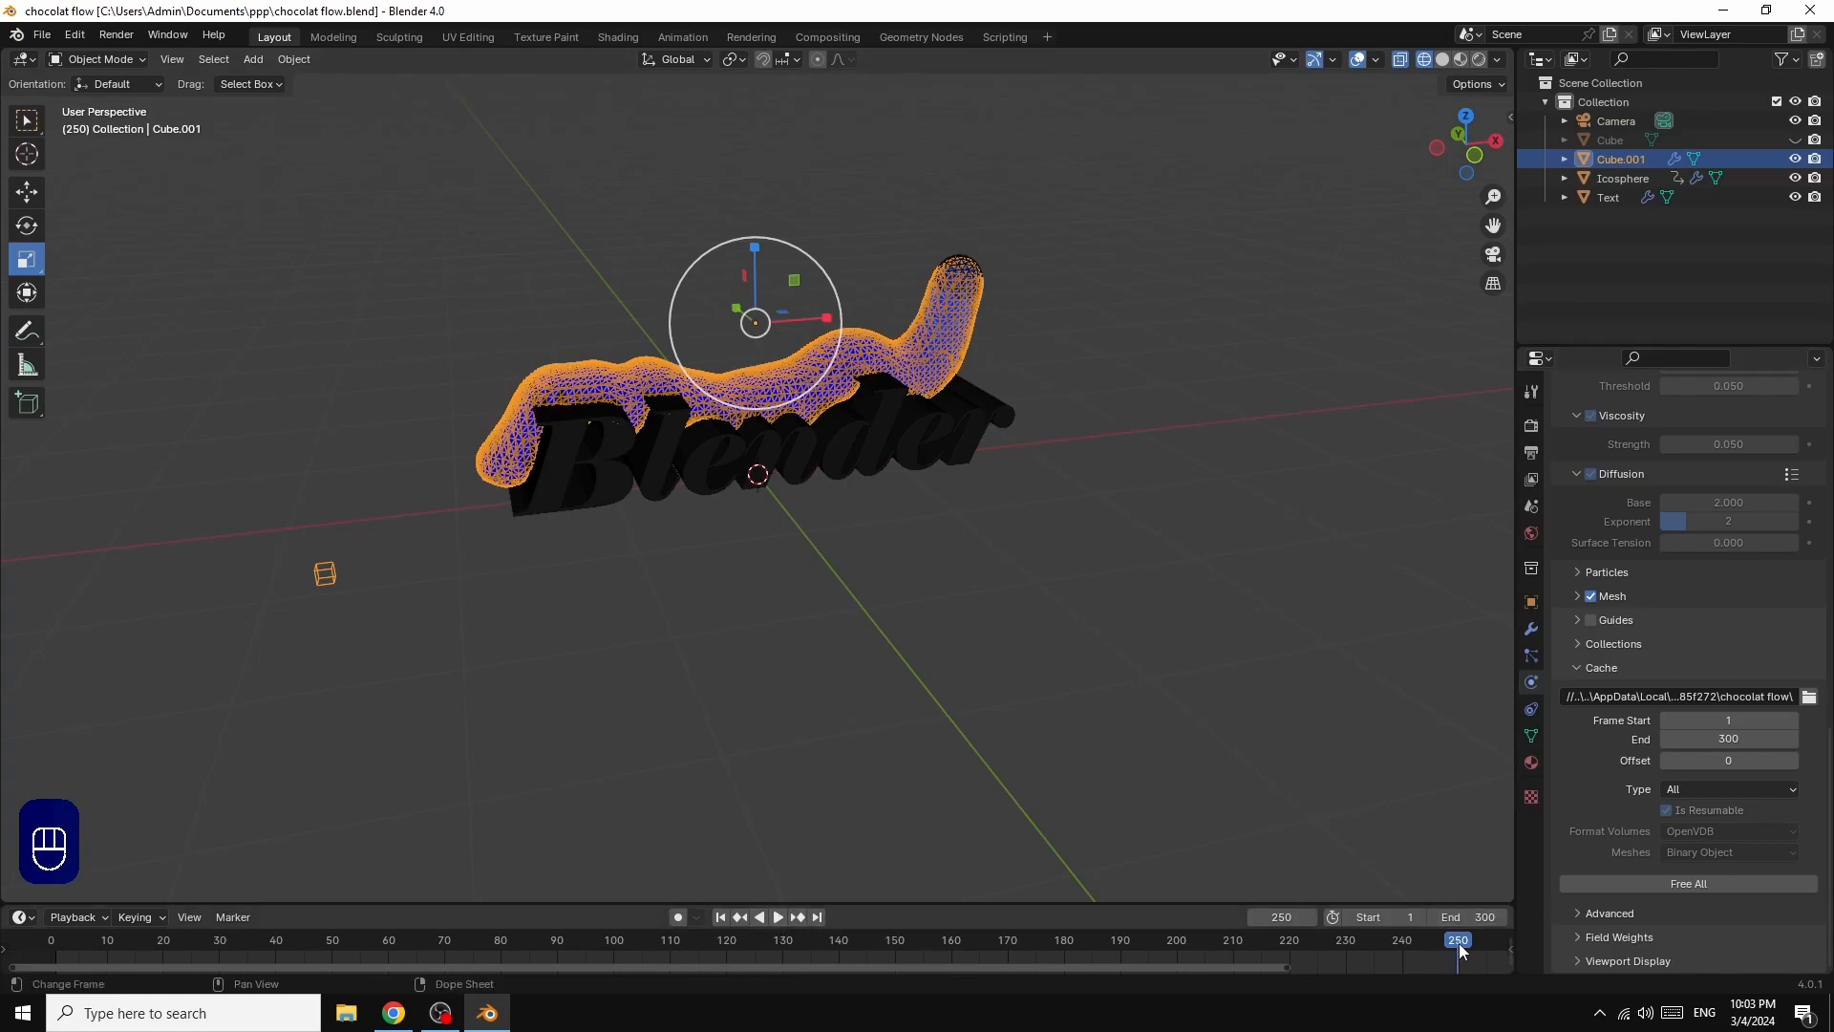
click(779, 918)
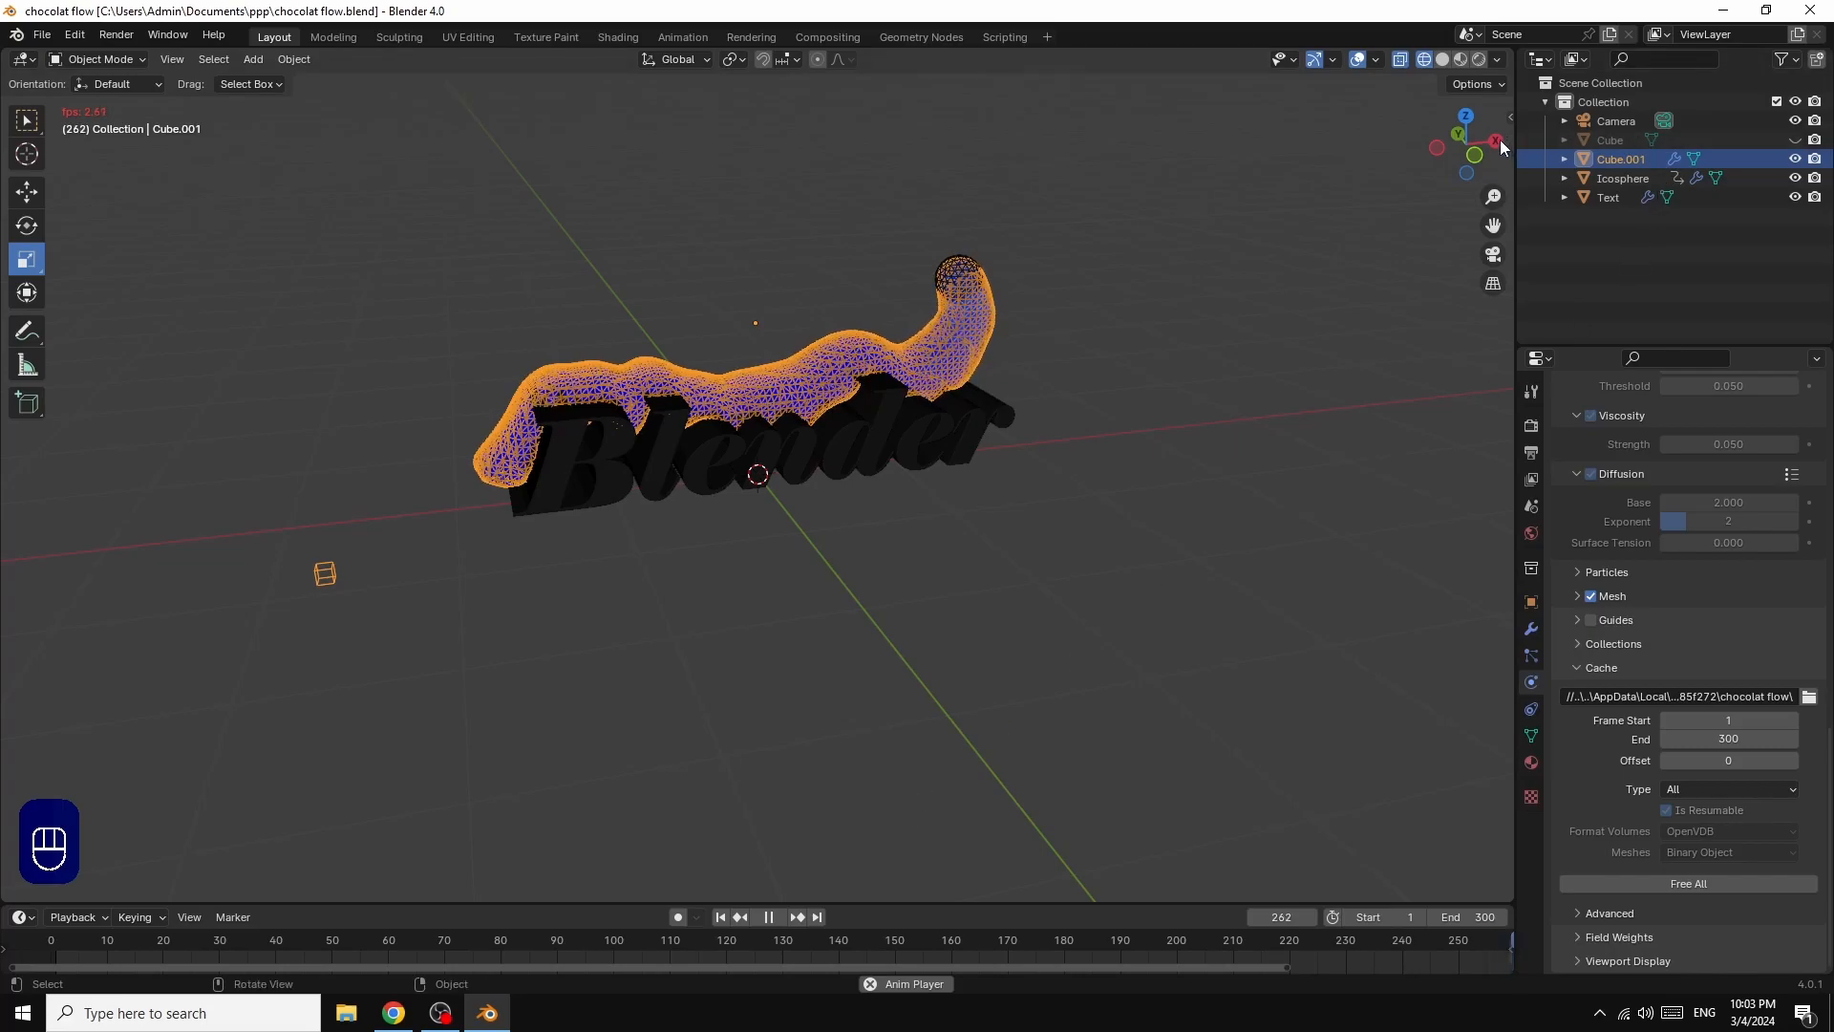
drag(1501, 146, 1444, 111)
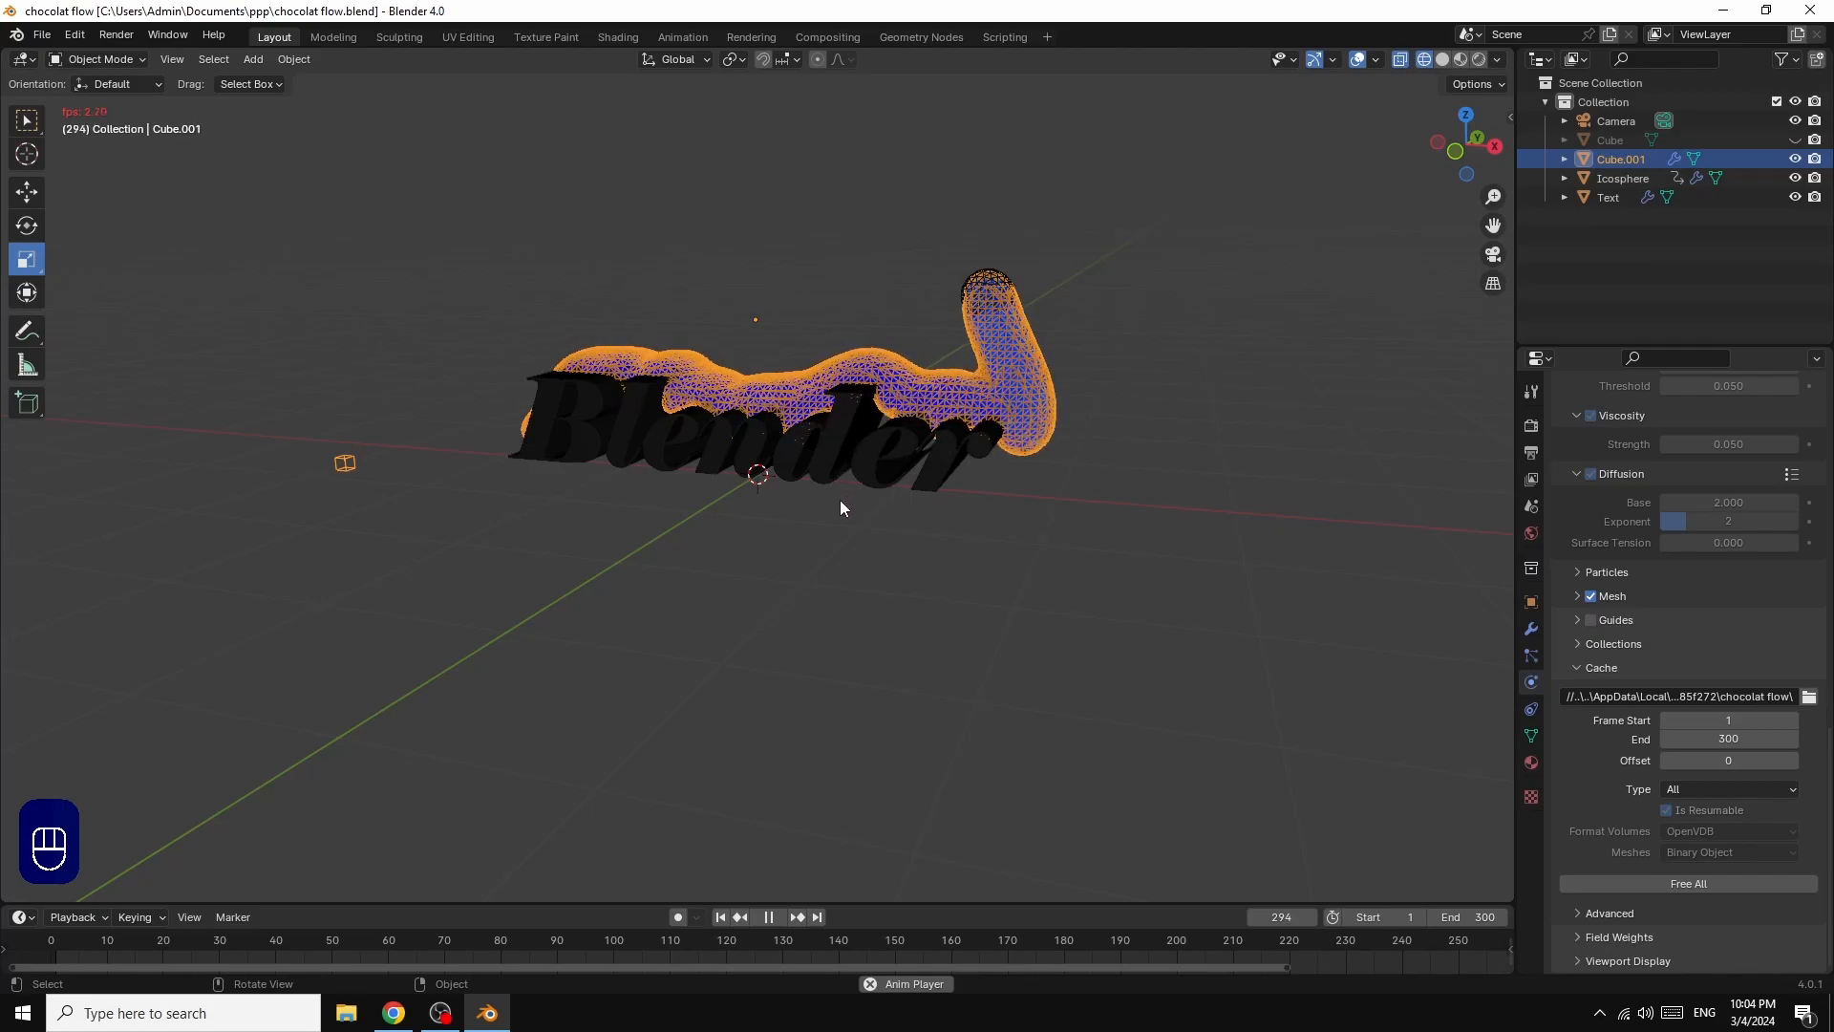
key(Escape)
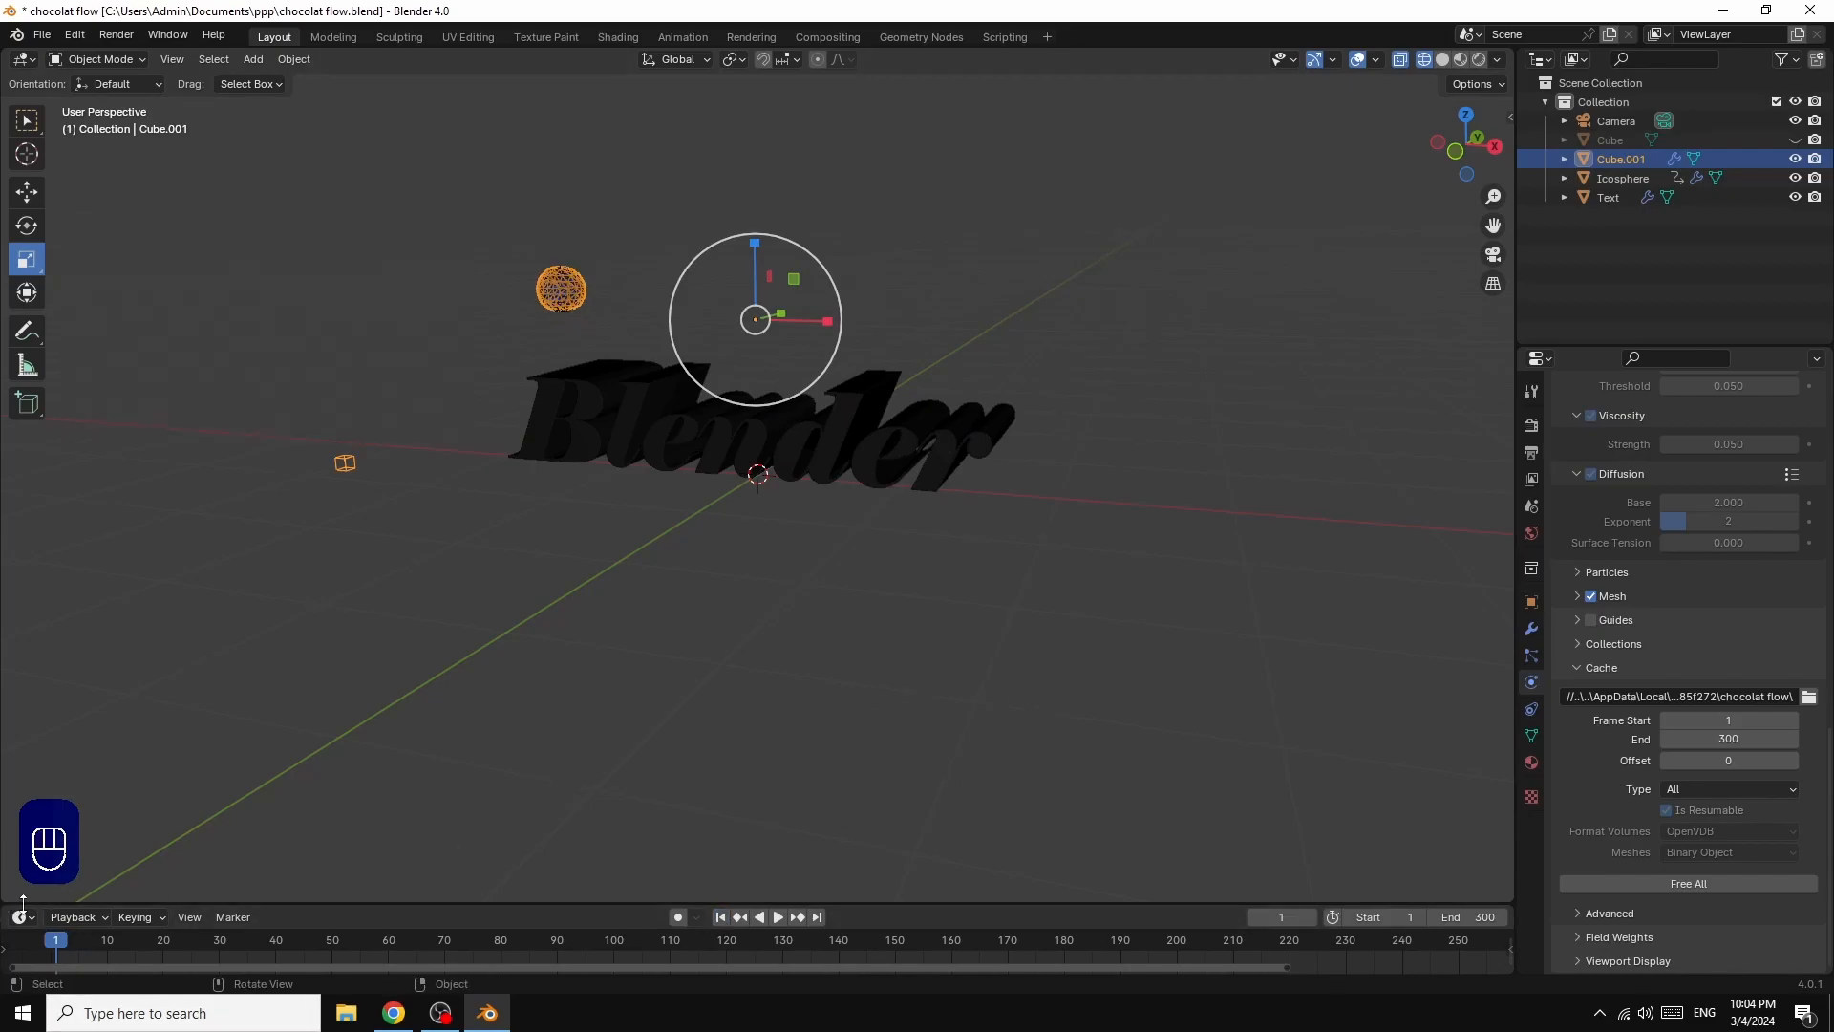
Step: Split the 3D viewport horizontally, turn the lower area into a Shader Editor, and hide its sidebar
drag(5, 901, 59, 540)
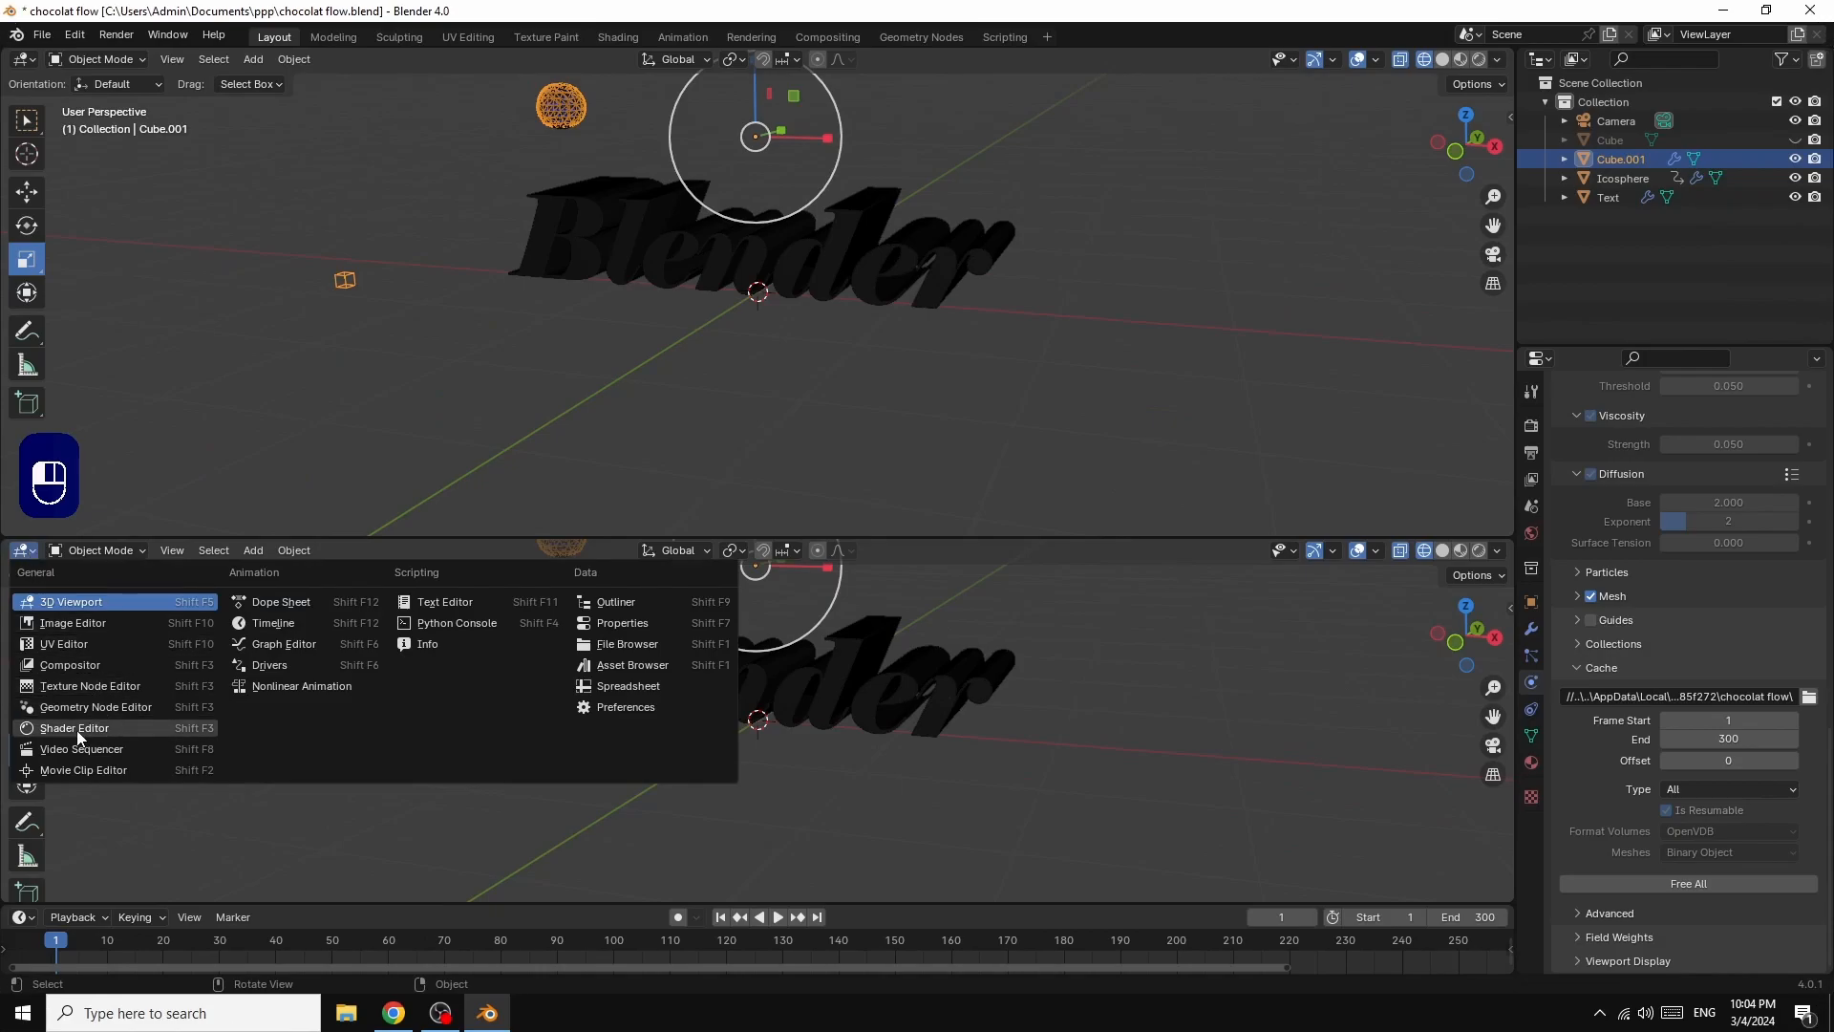
click(77, 730)
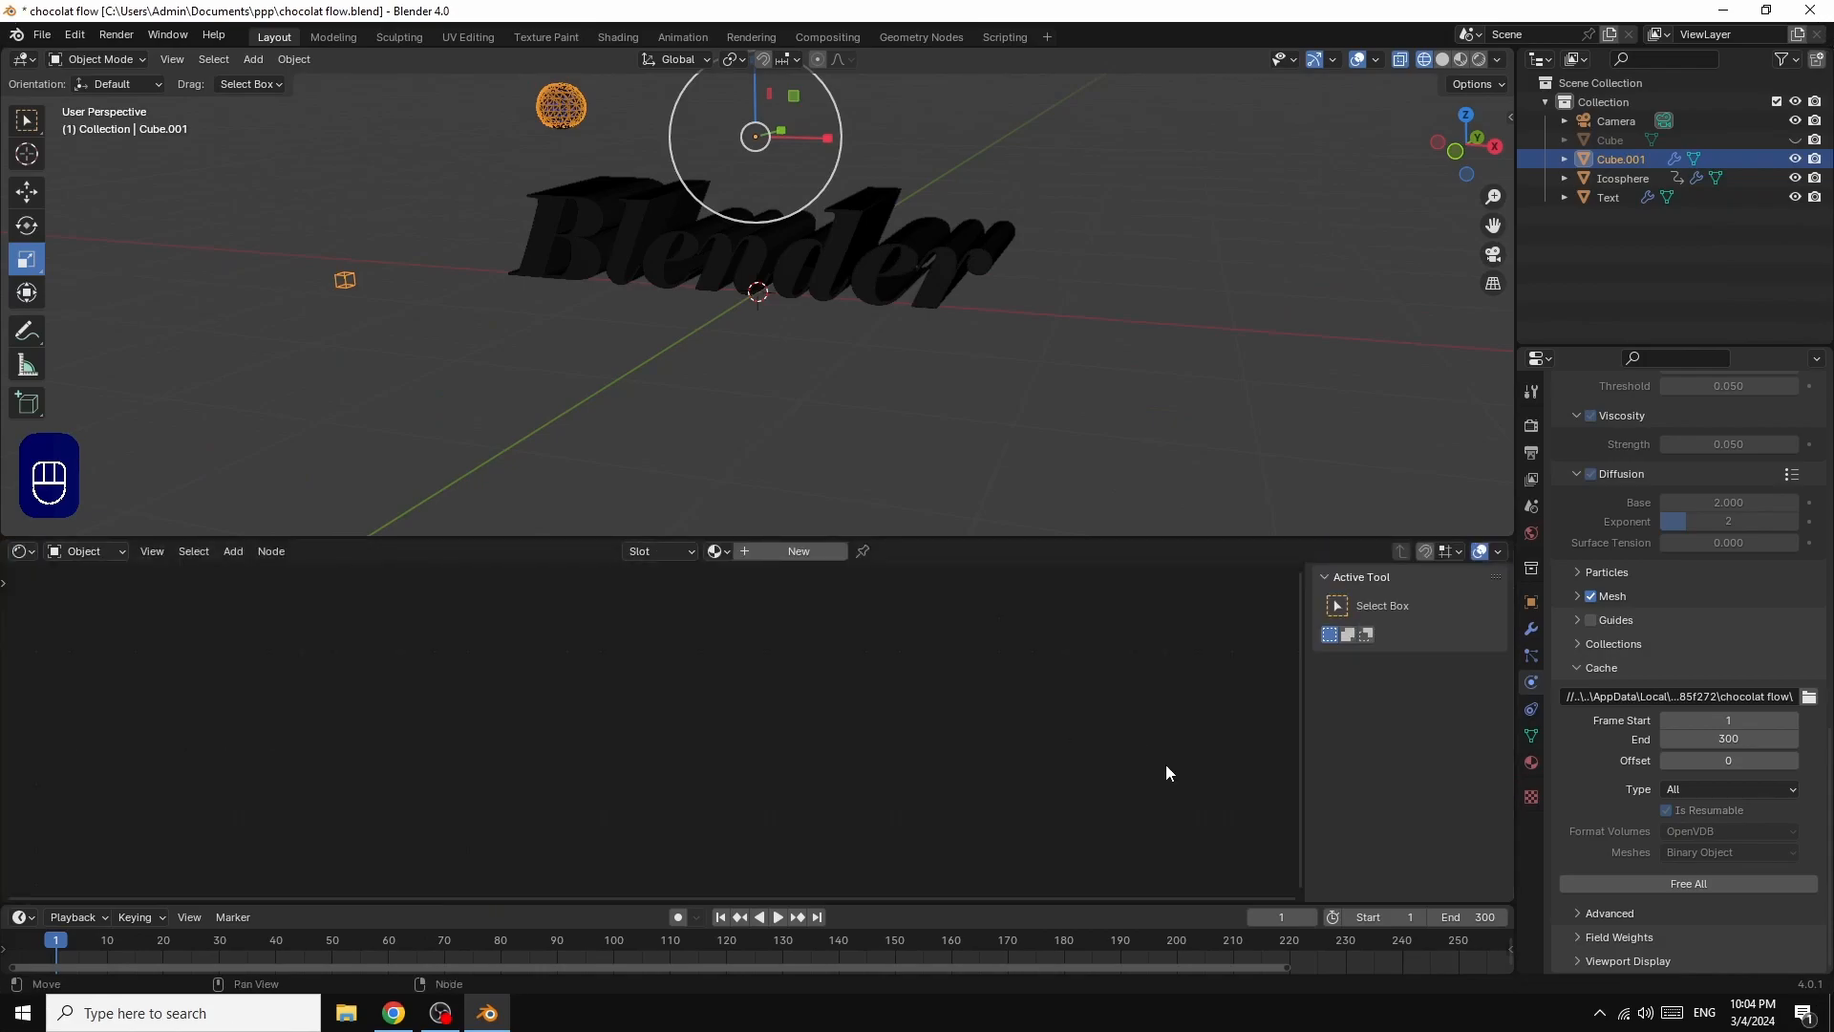
key(n)
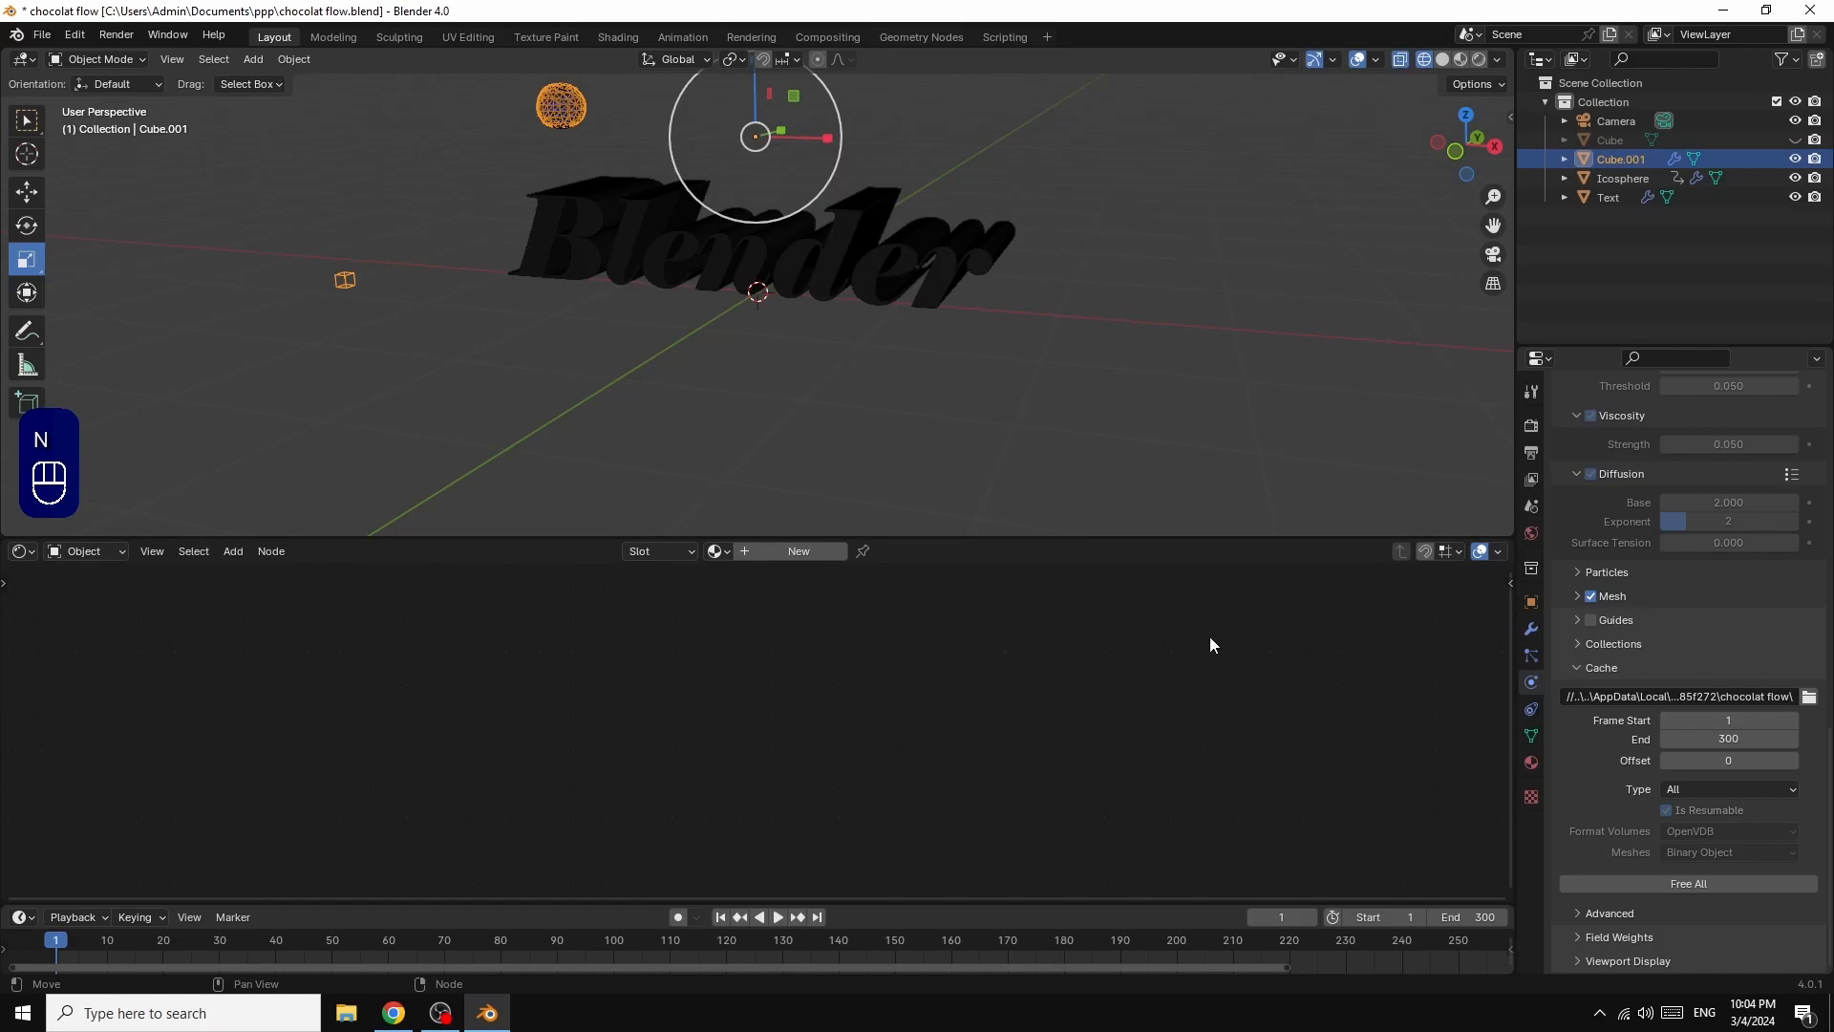
Step: Switch the 3D viewport to Material Preview shading and unhide the "Cube" base beneath the text
click(1461, 61)
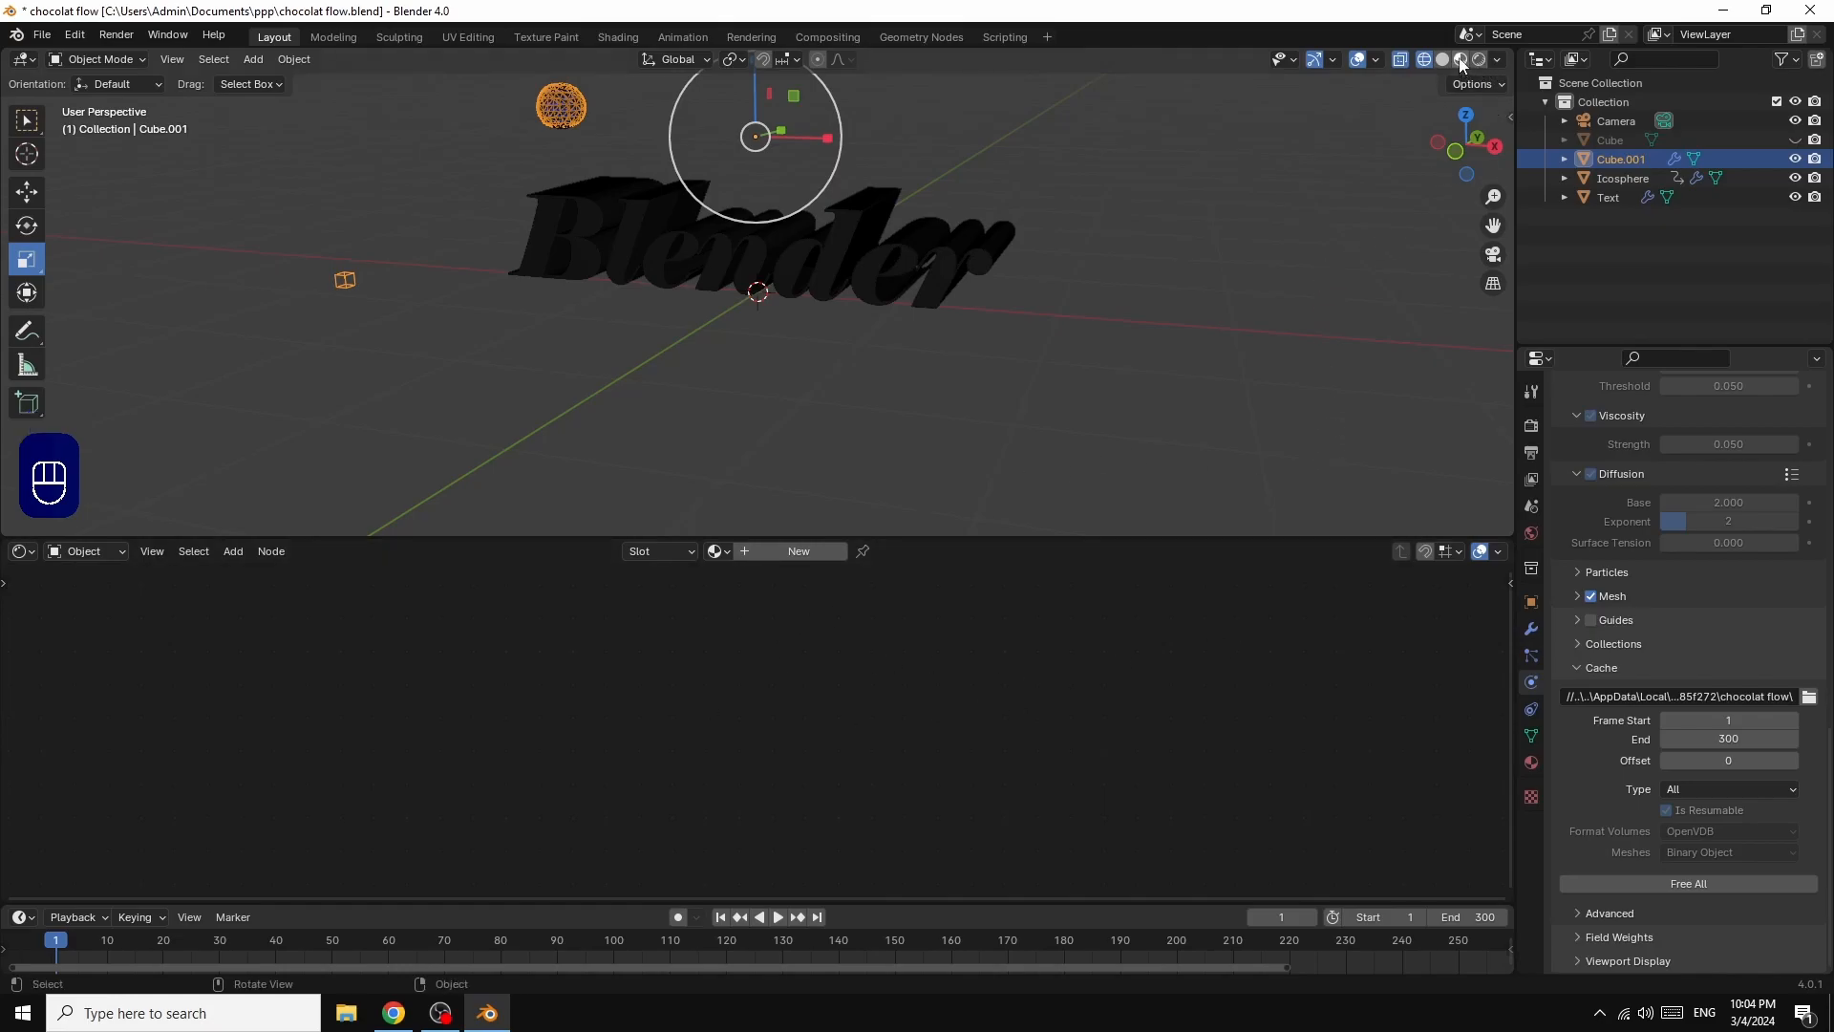
drag(1471, 165, 1421, 179)
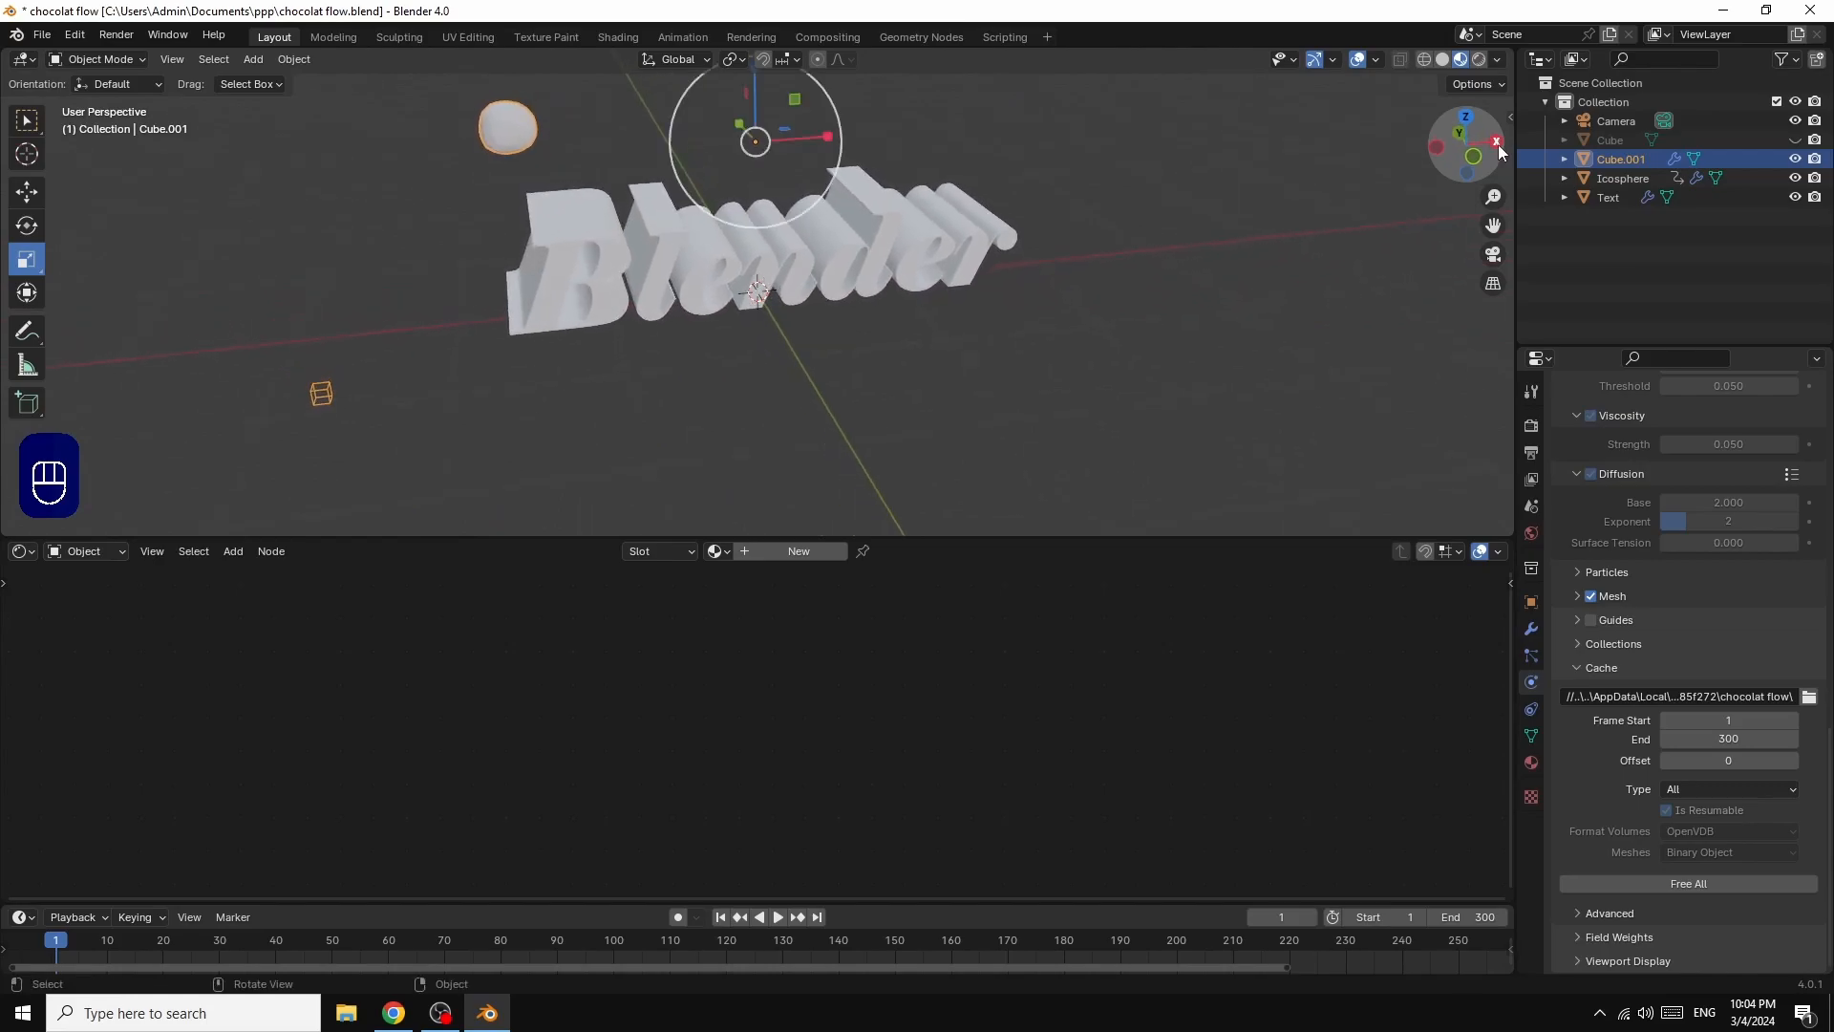
click(1795, 141)
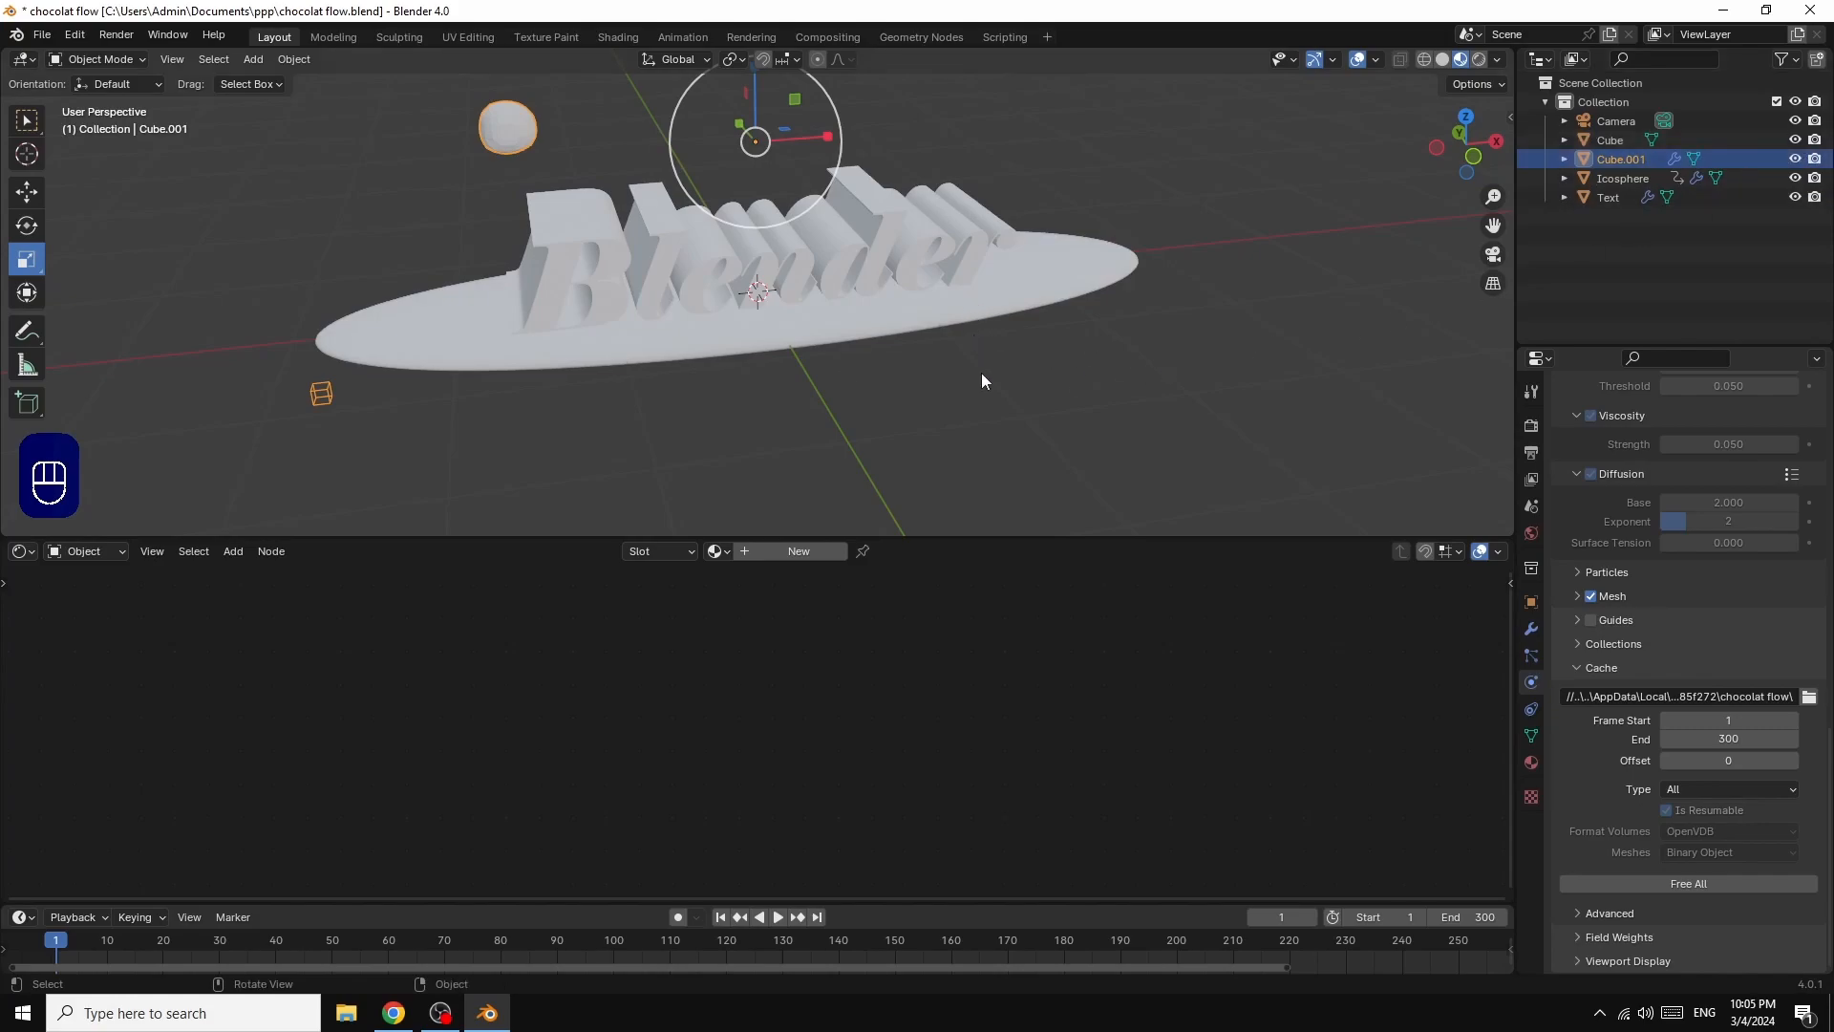
Step: Add a plane mesh at the world origin and scale it up about 5.05 times as a floor
click(253, 59)
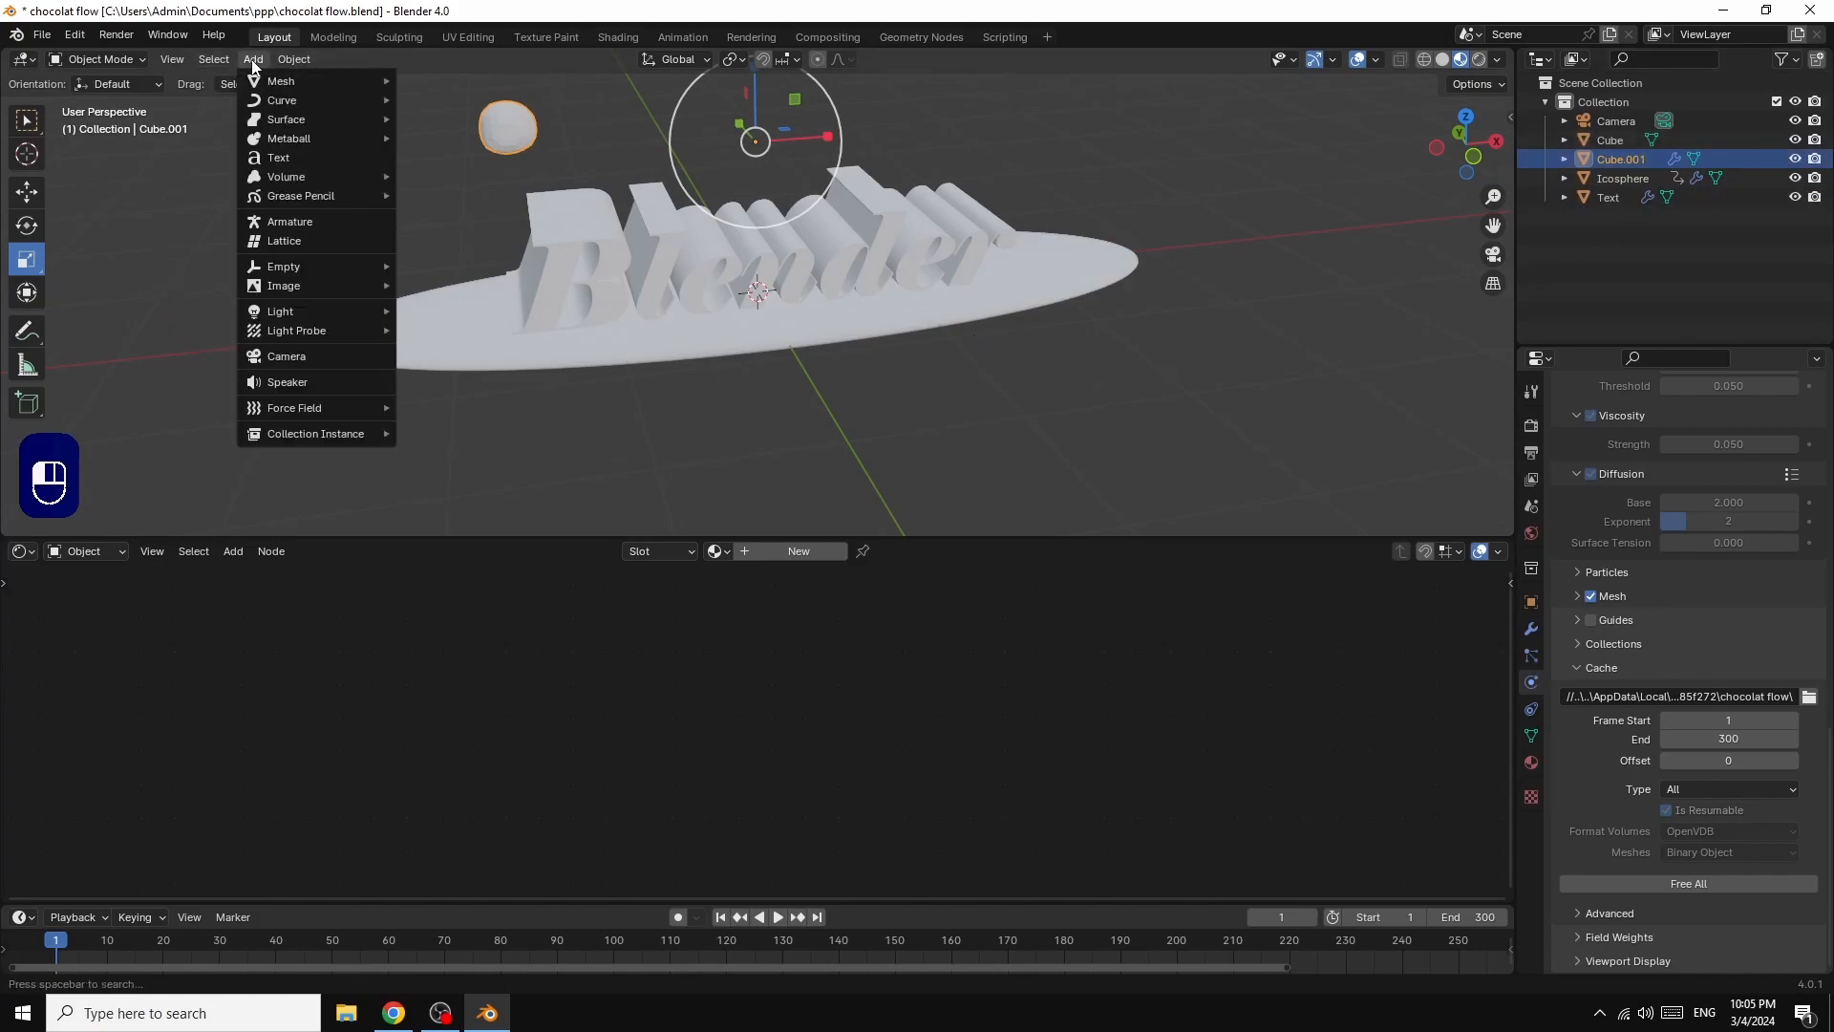
mouse_move(306, 81)
click(443, 84)
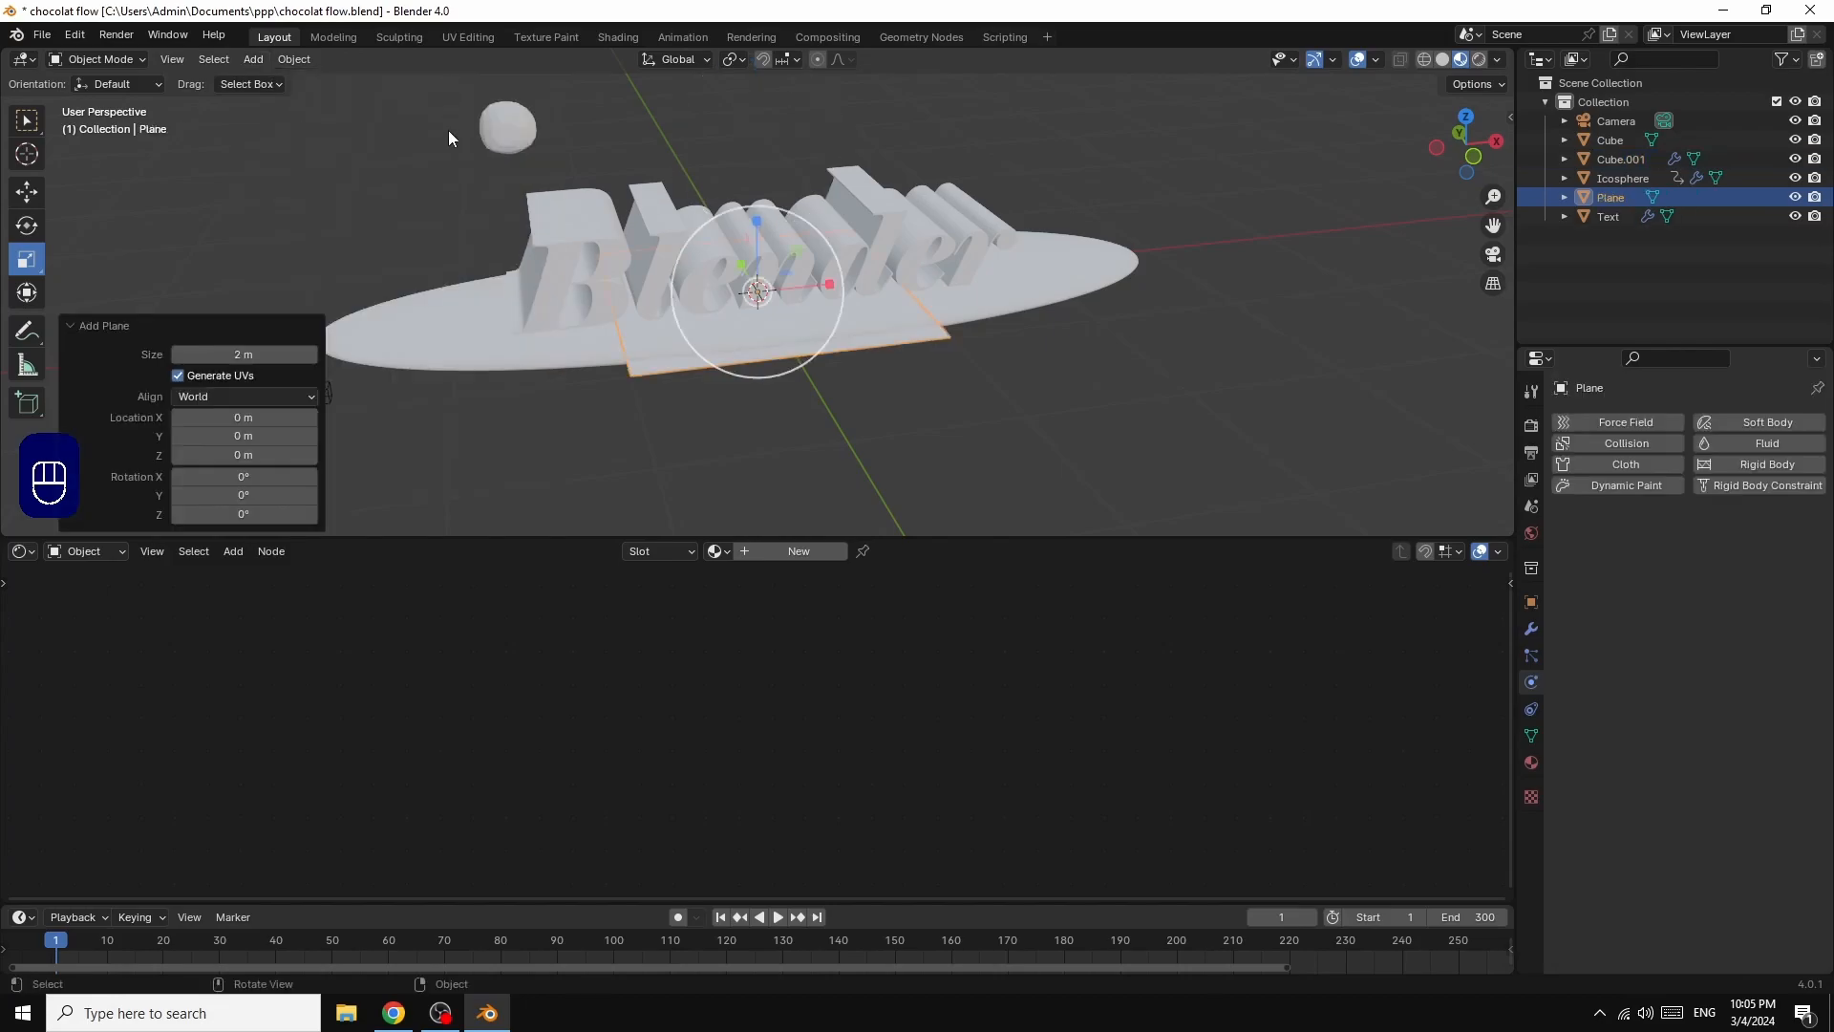
key(s)
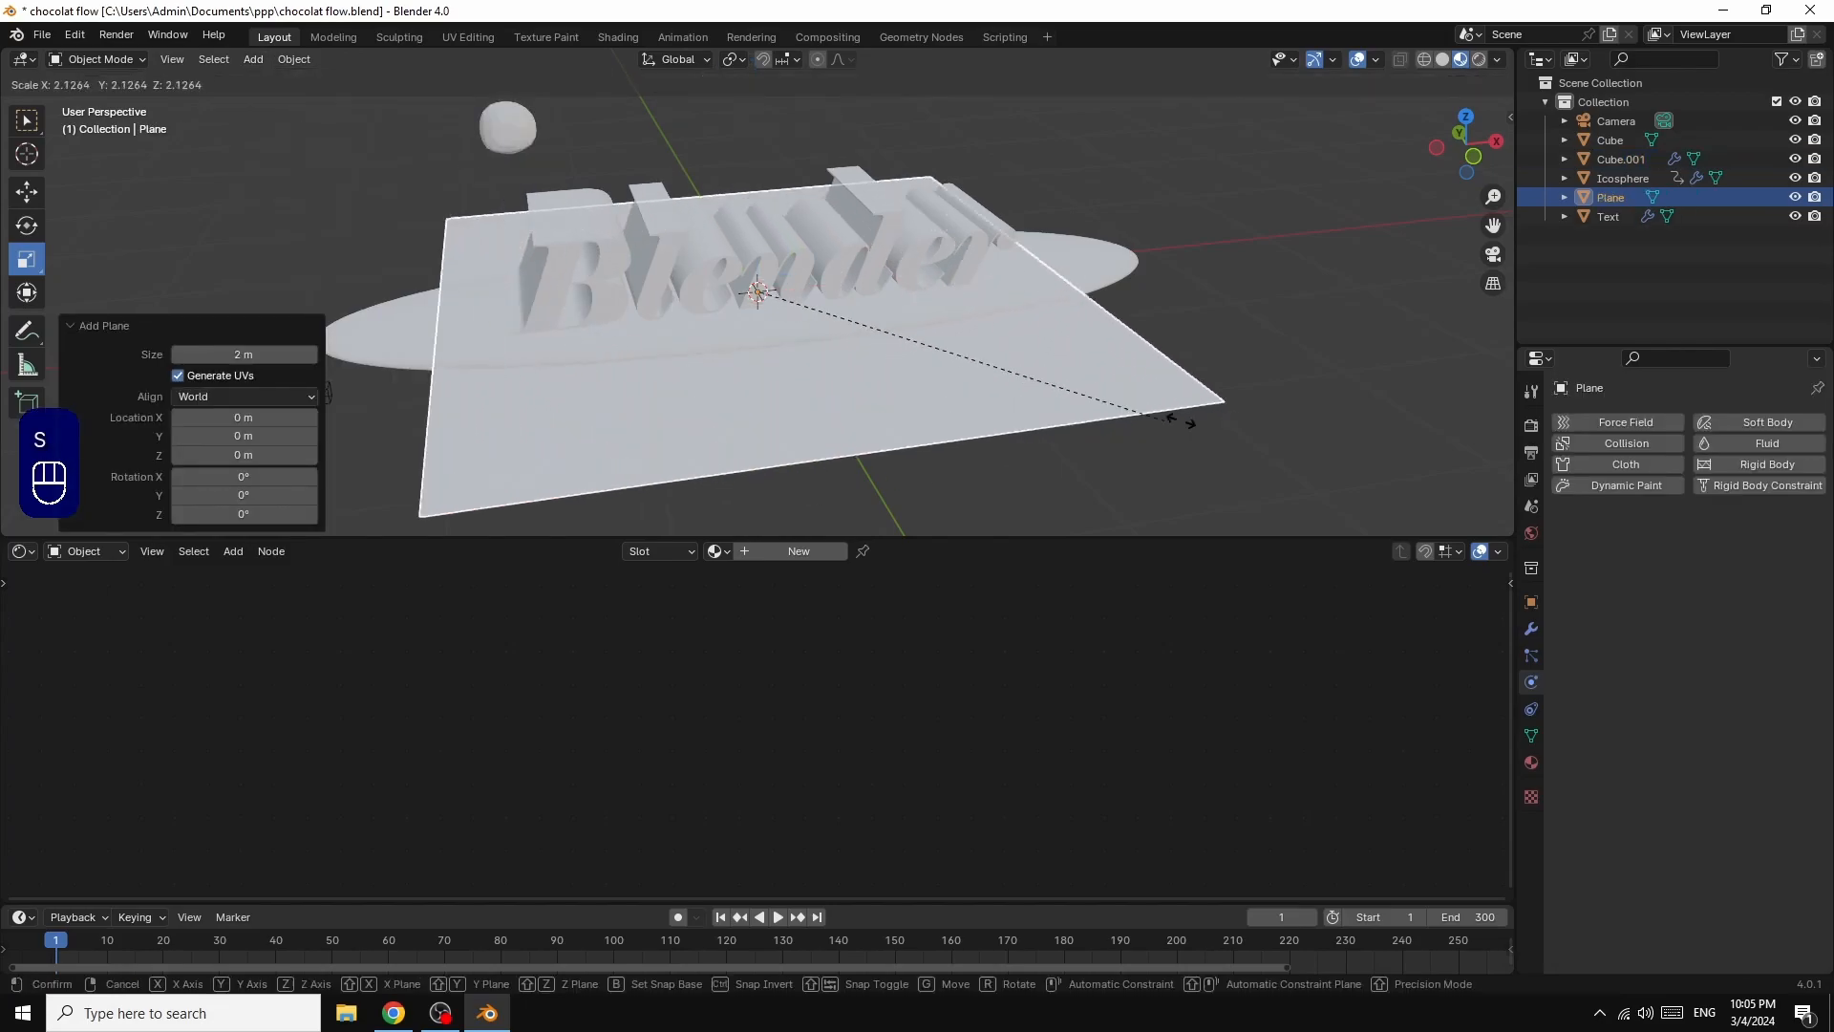
click(258, 384)
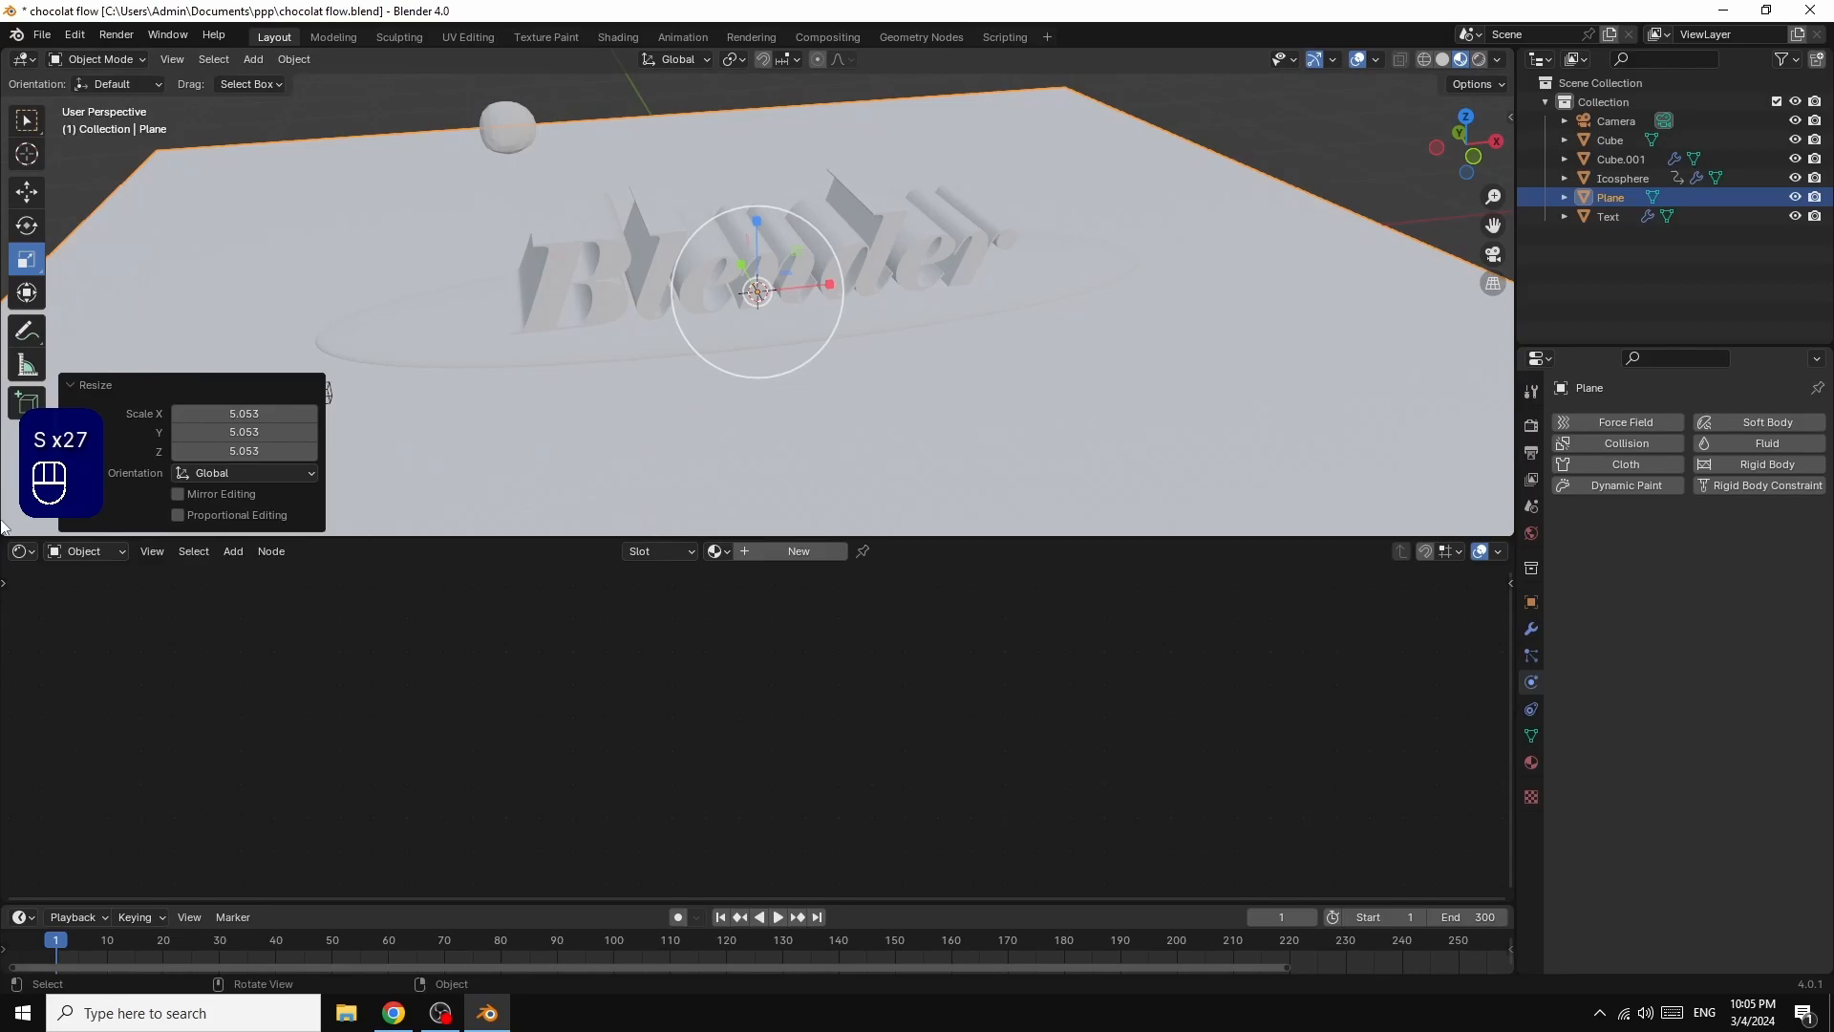
Step: Lower the floor plane about 0.05 m along Z and enlarge the 3D viewport area slightly
key(g)
key(z)
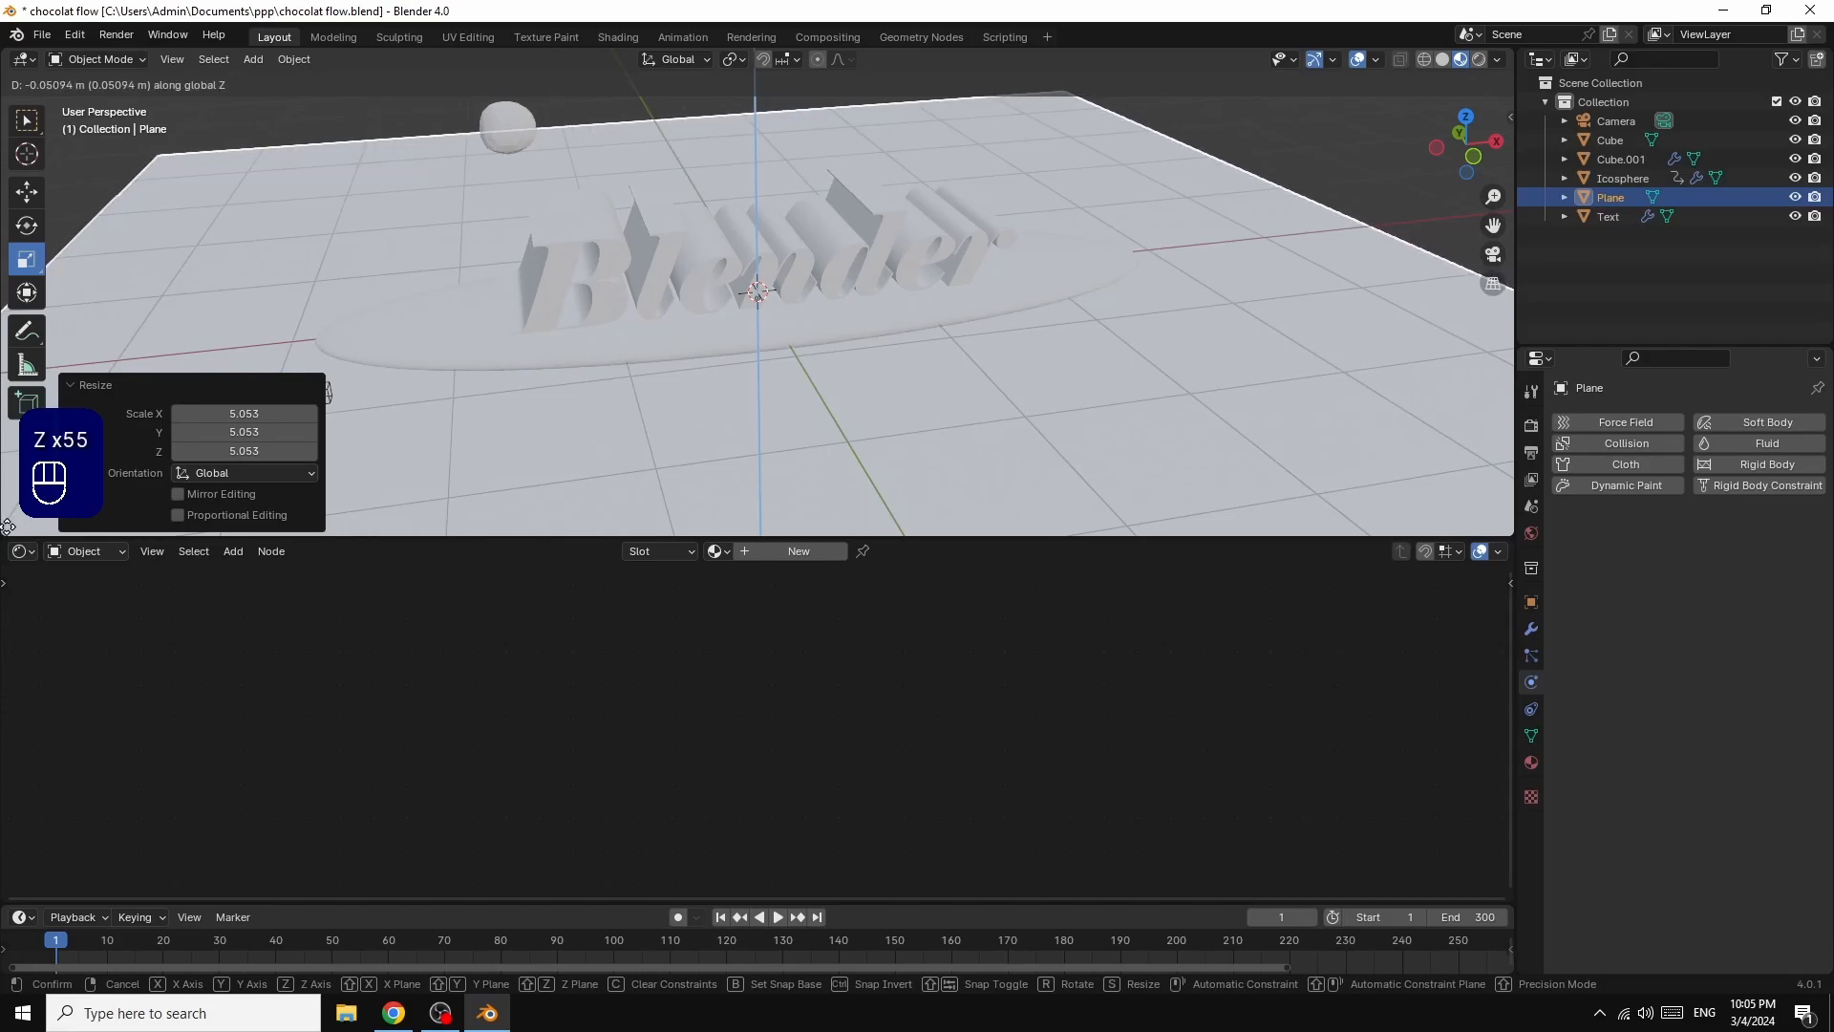
click(7, 521)
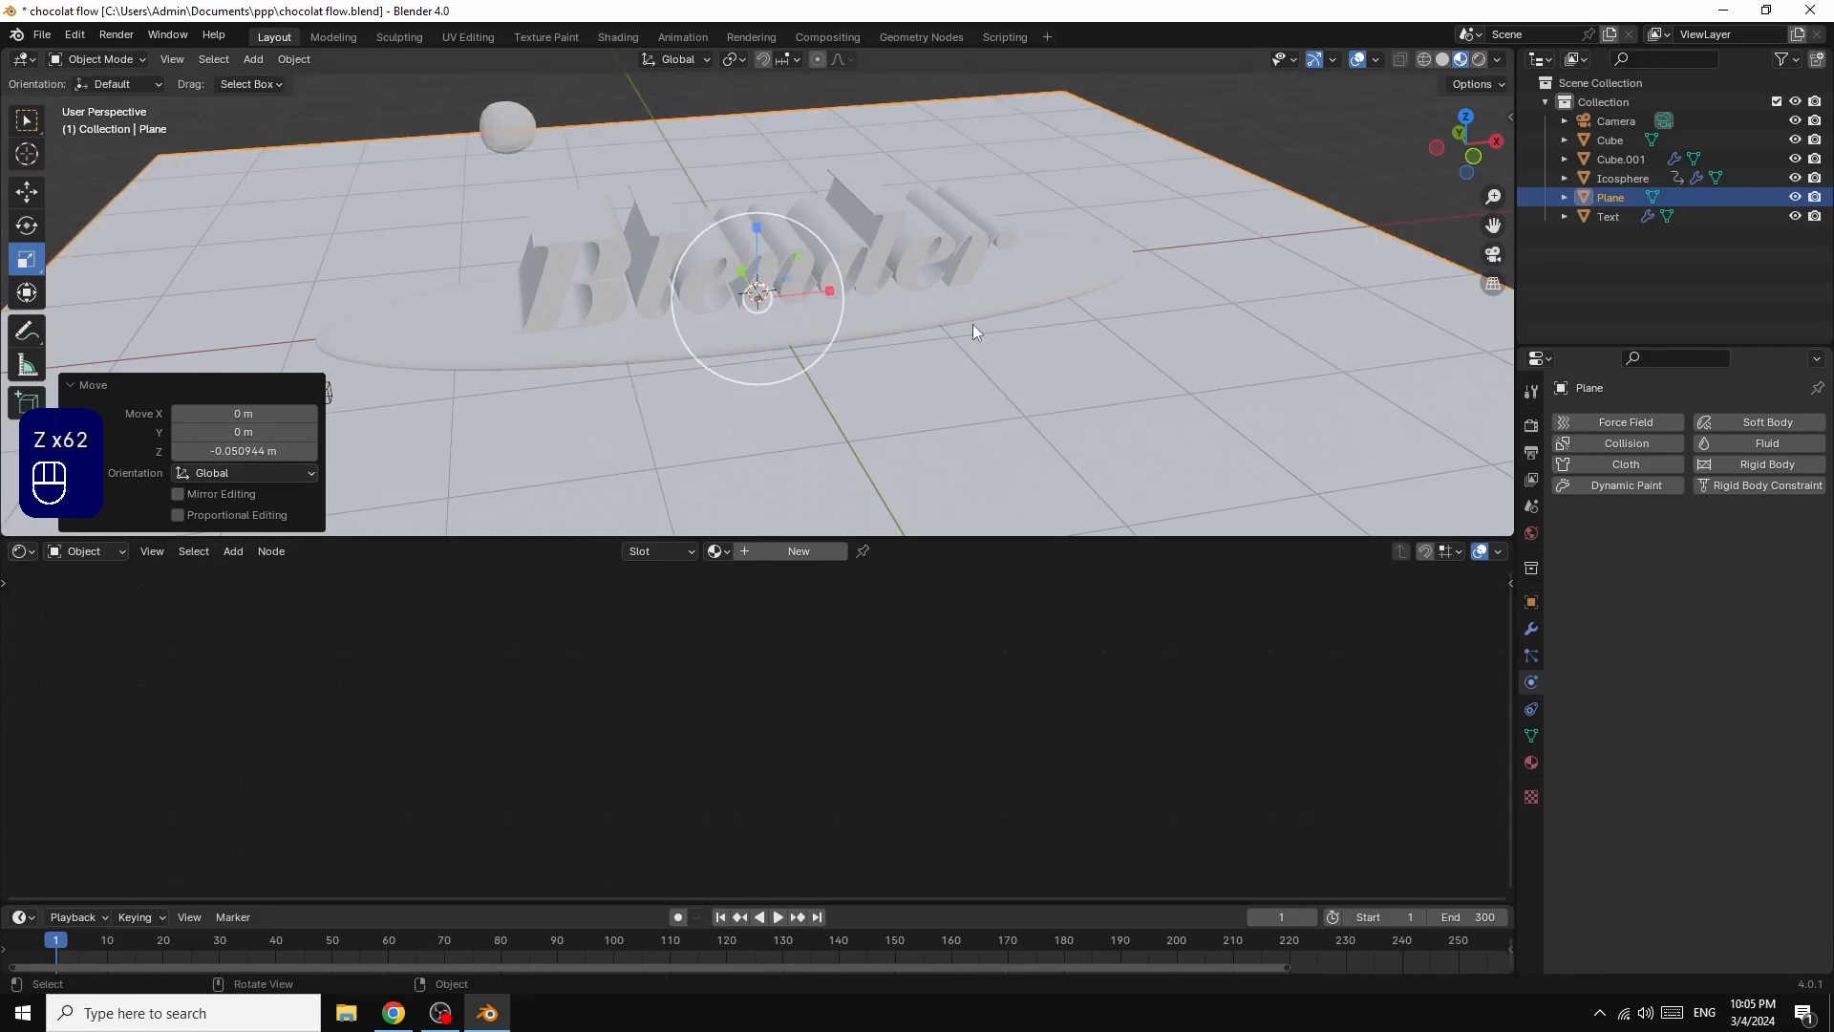
drag(976, 537, 994, 592)
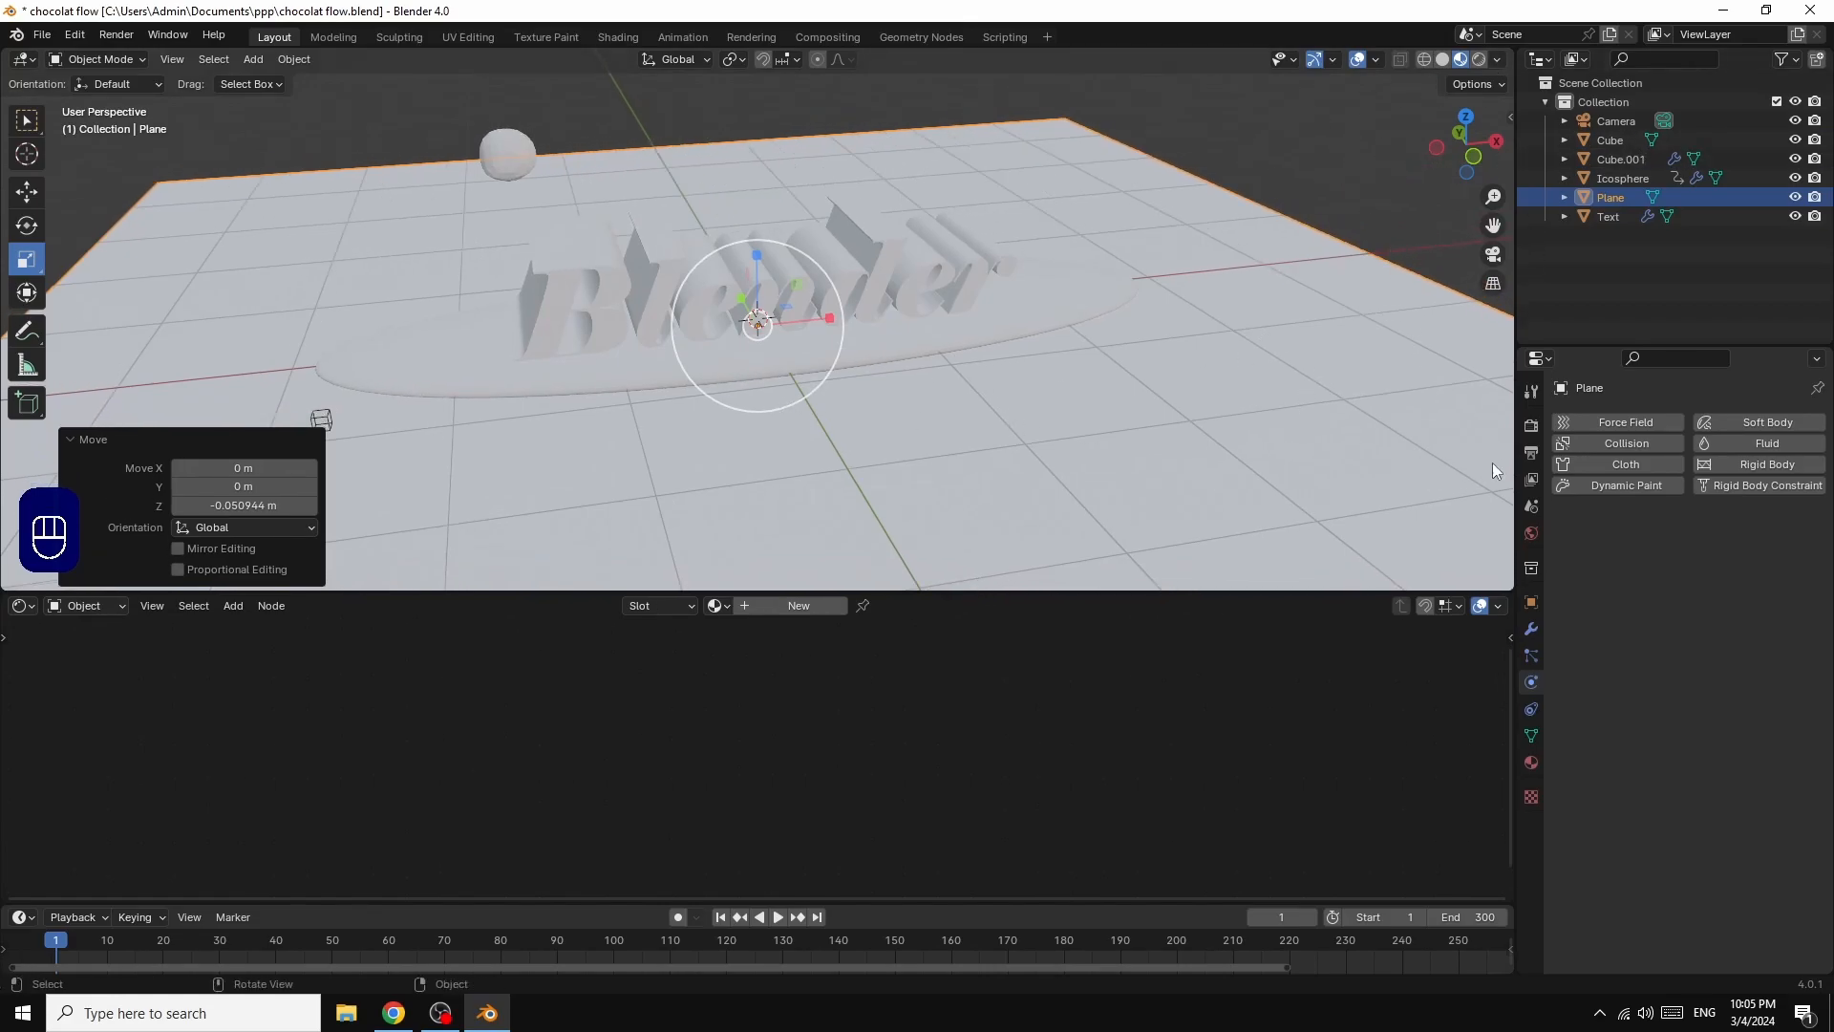
Step: Assign a Sky Texture to the world background's color
click(1532, 535)
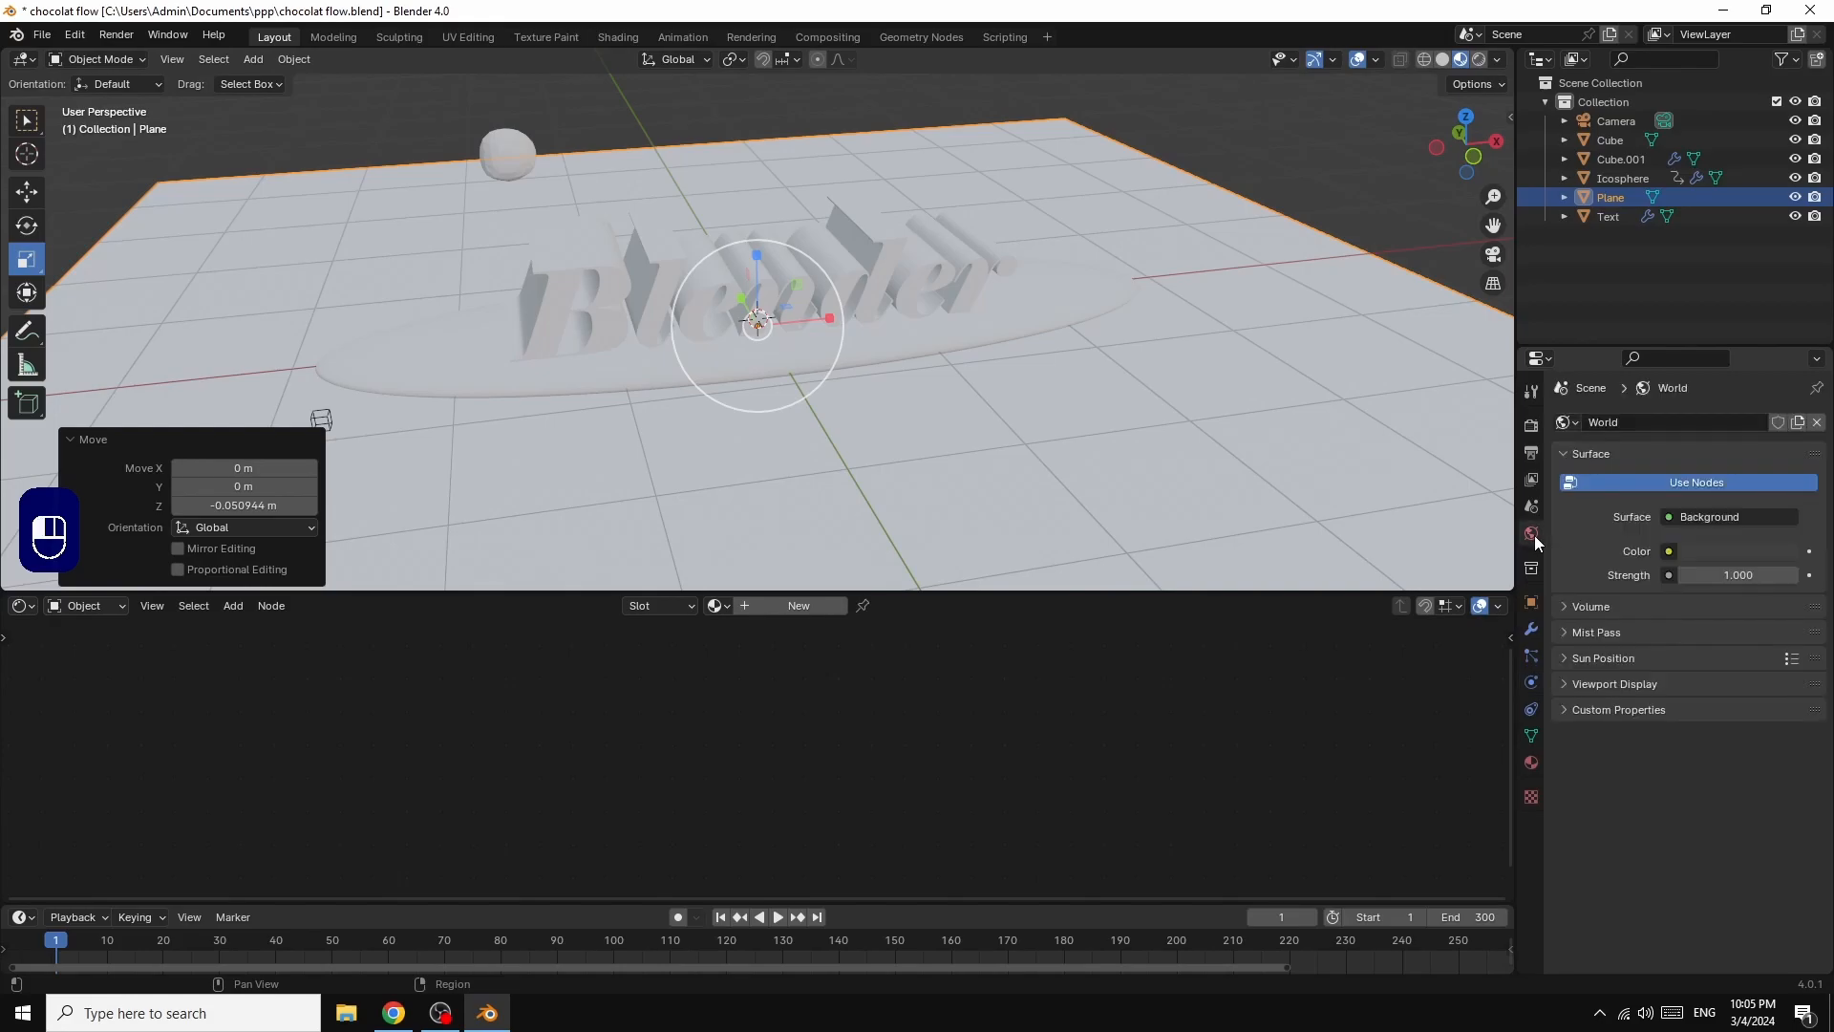
click(1670, 550)
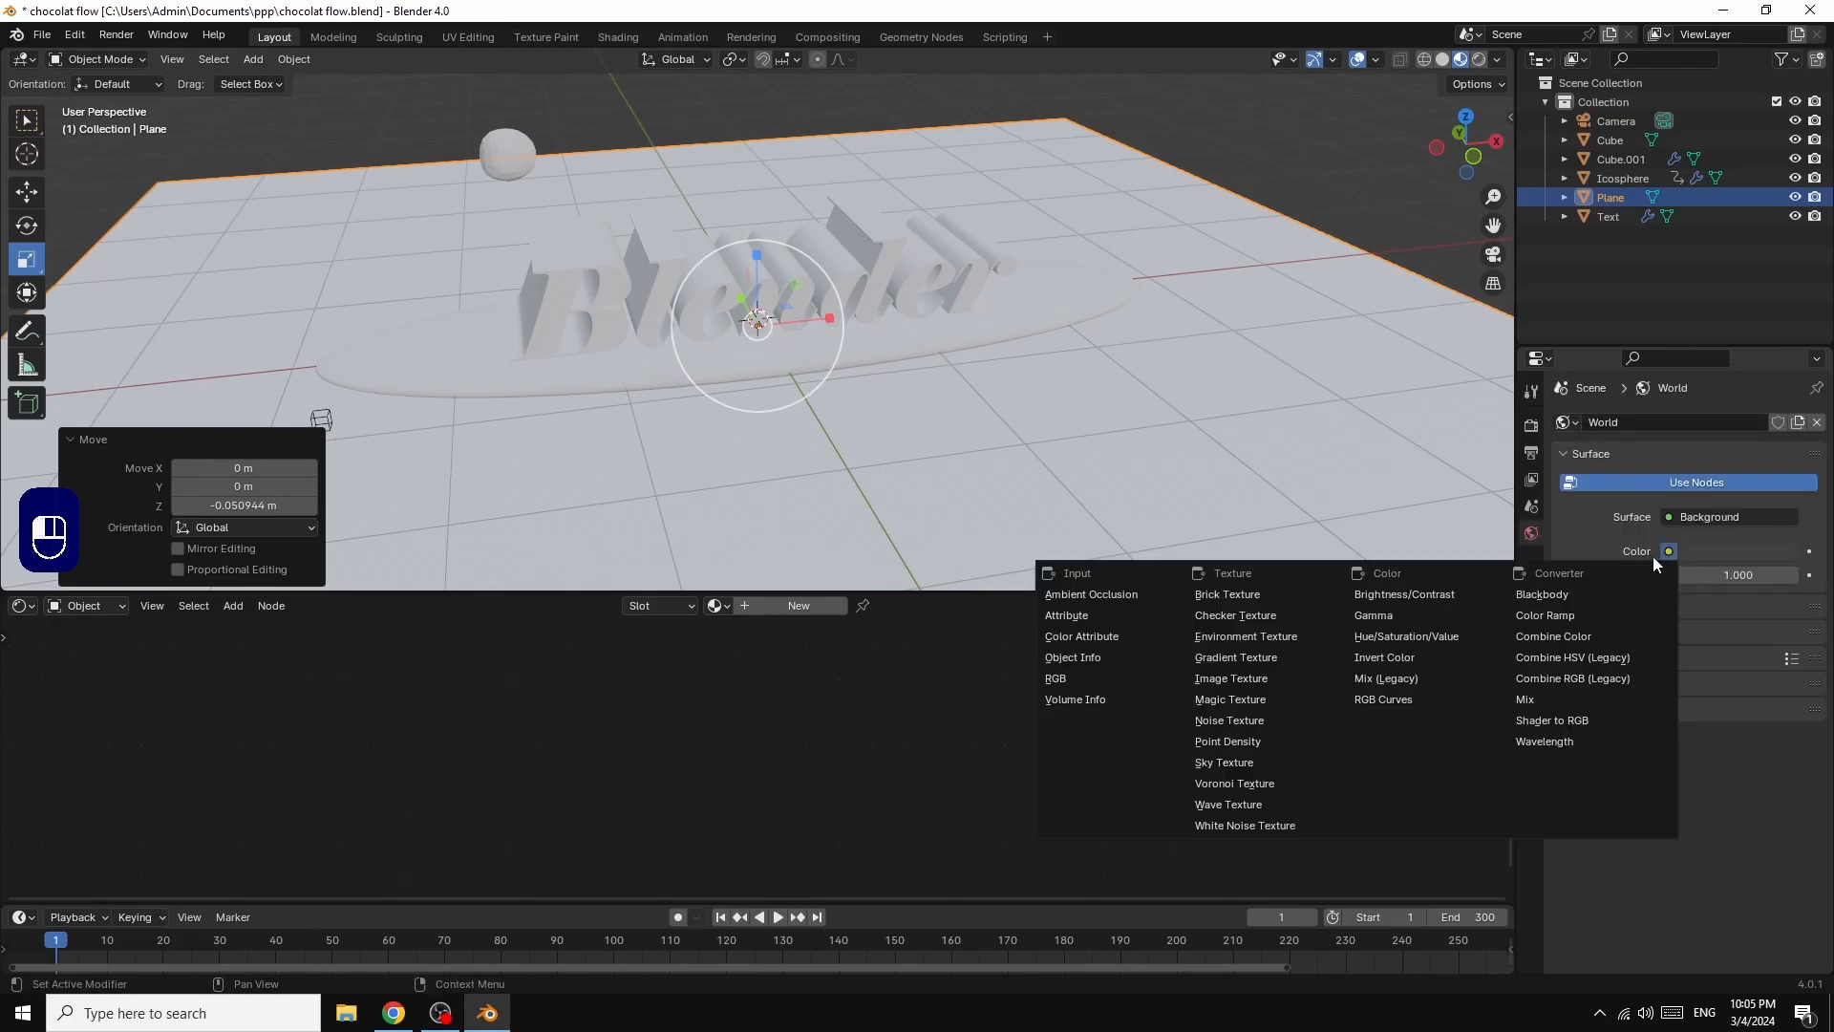
click(1222, 763)
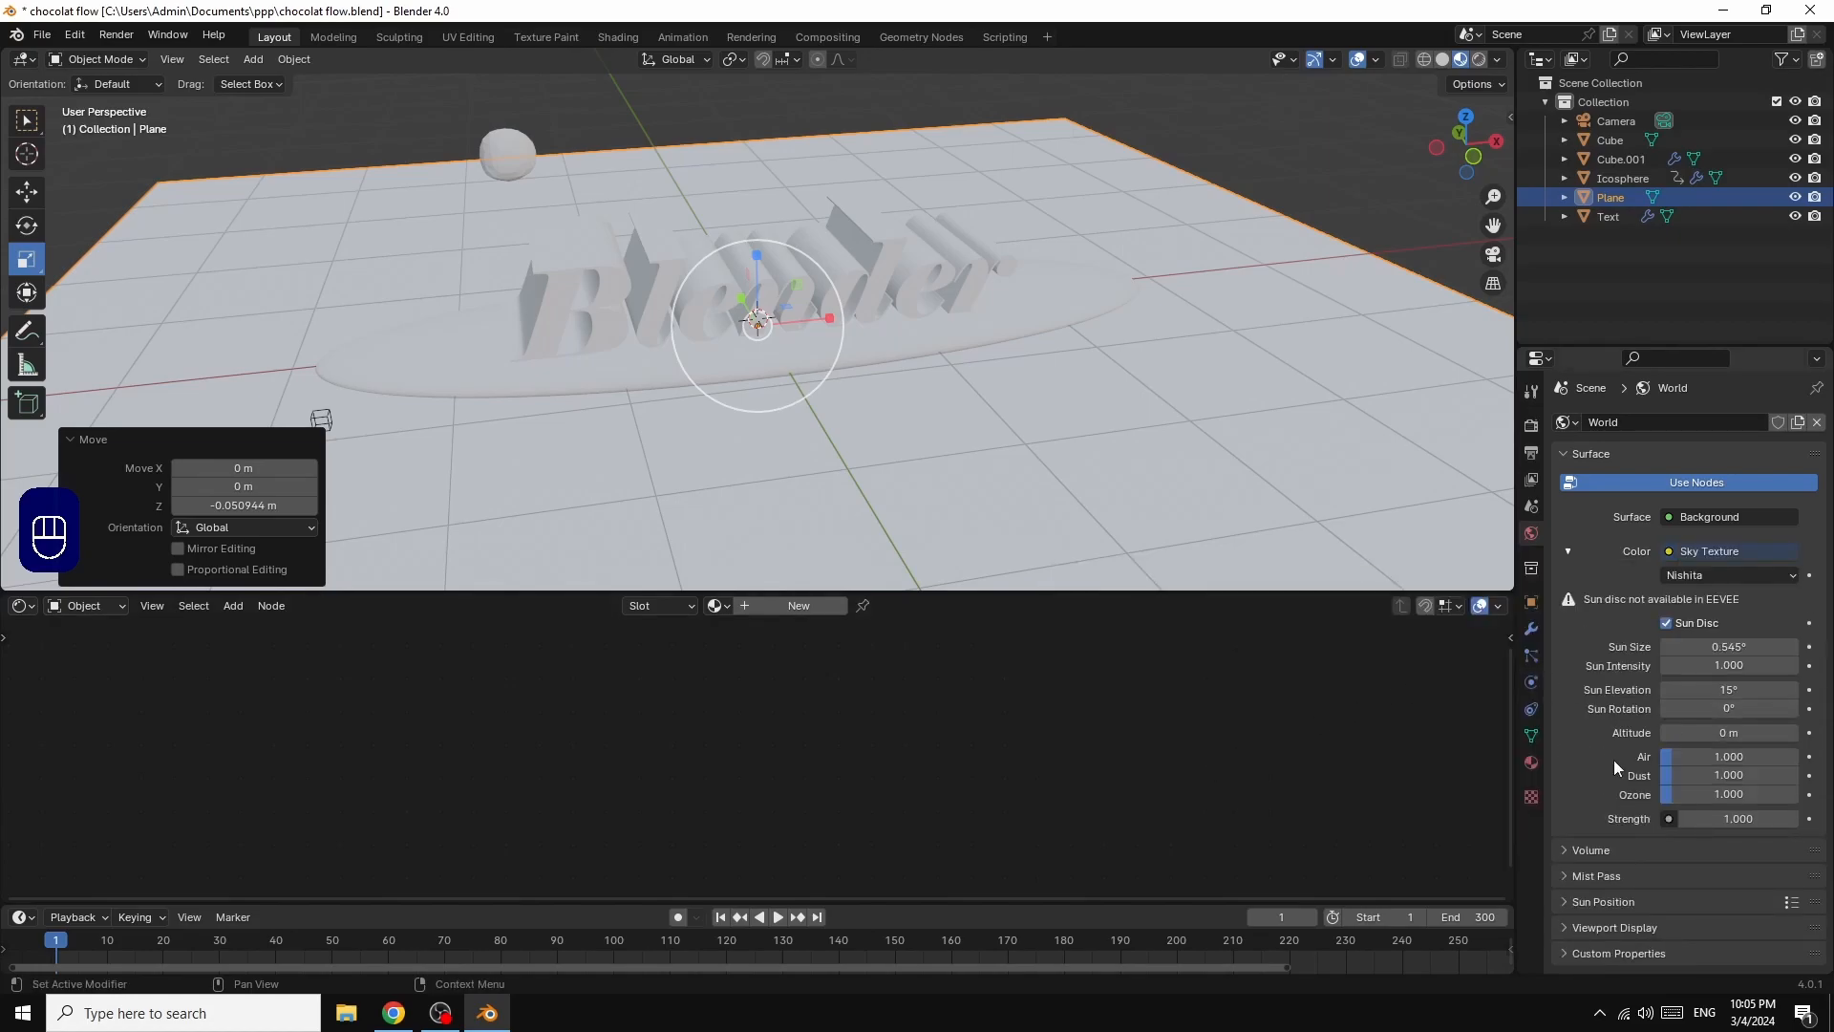
Step: Set the world background strength to 0.2 and the sky's sun rotation to 120°
click(1739, 819)
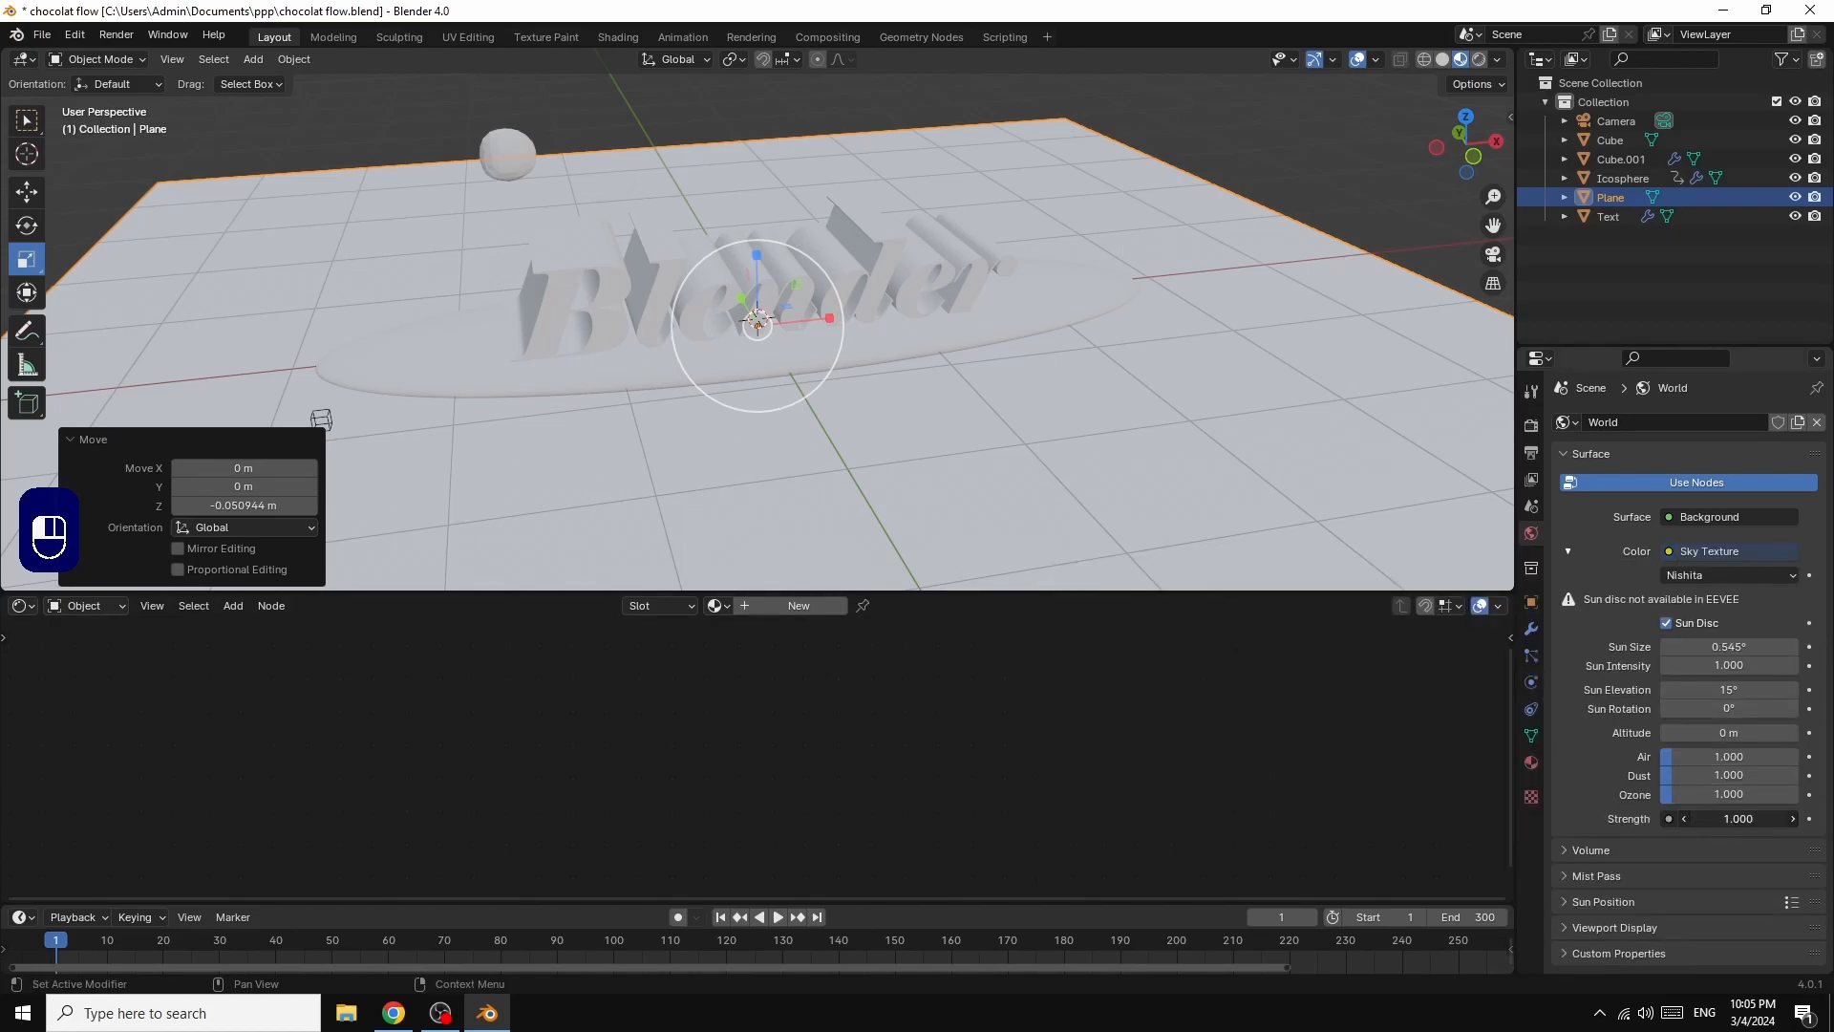
text(0.2)
key(Return)
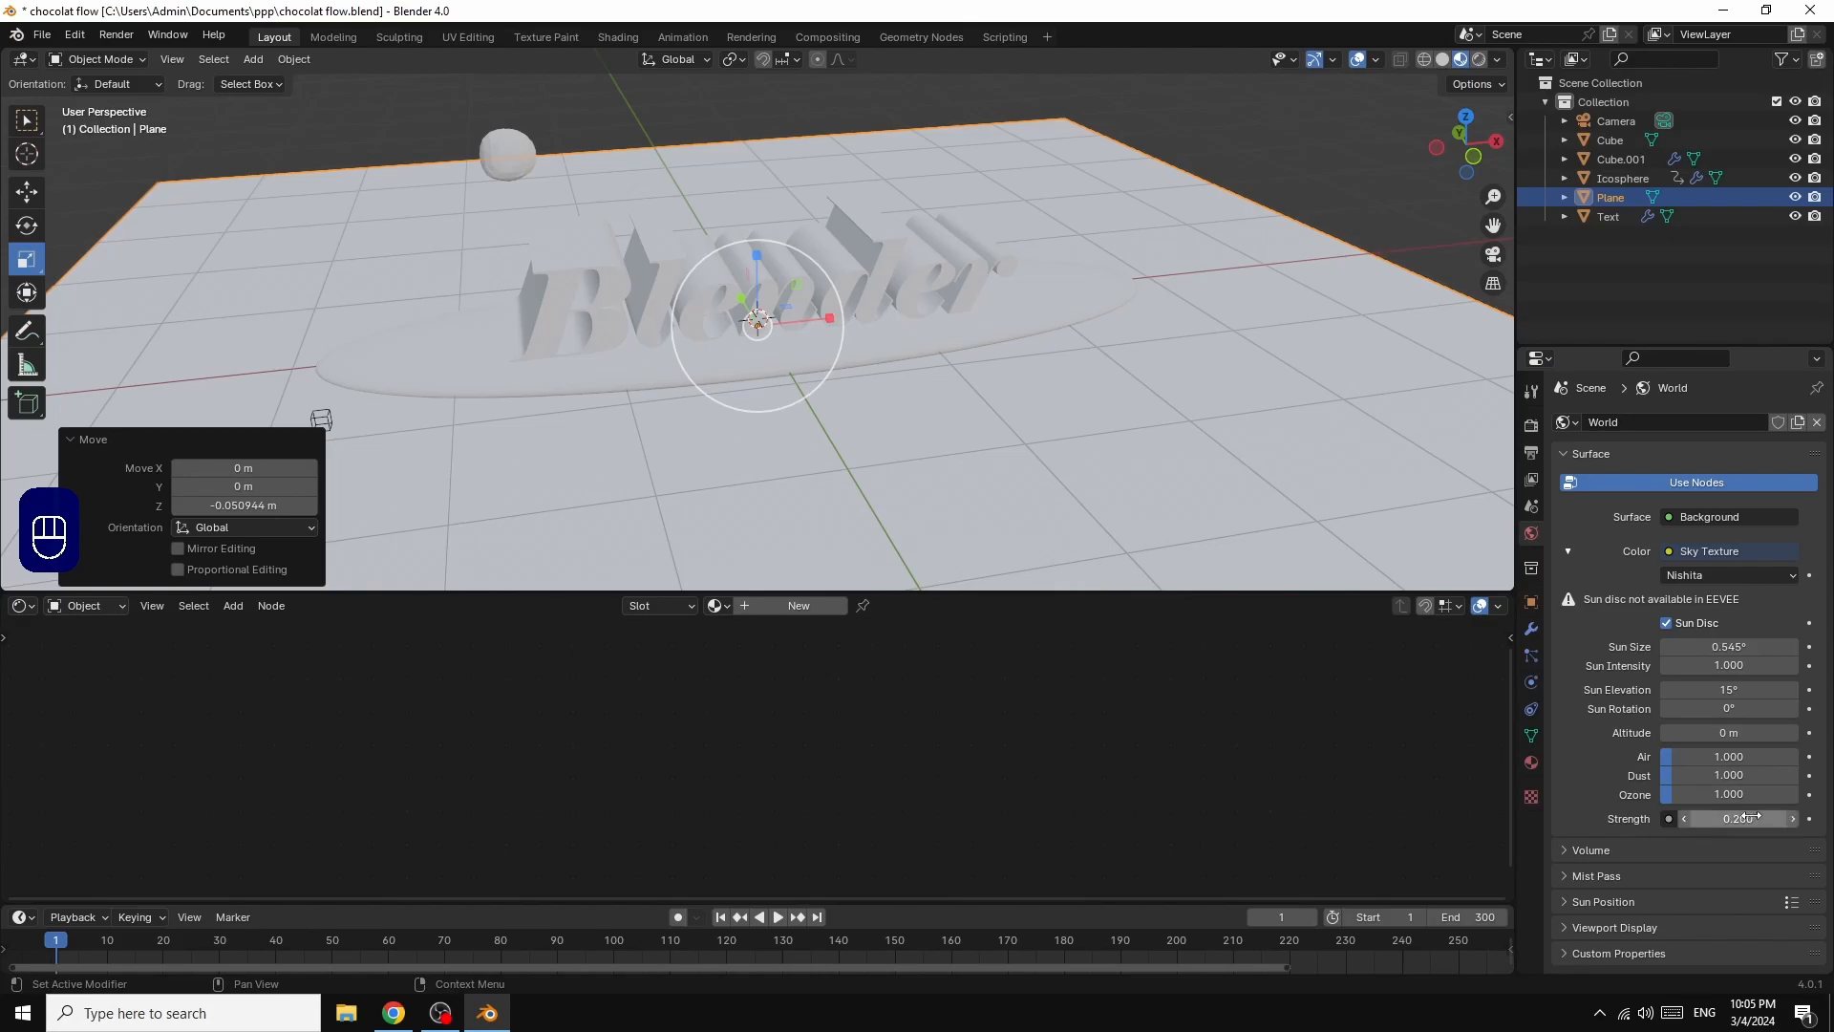
click(1732, 708)
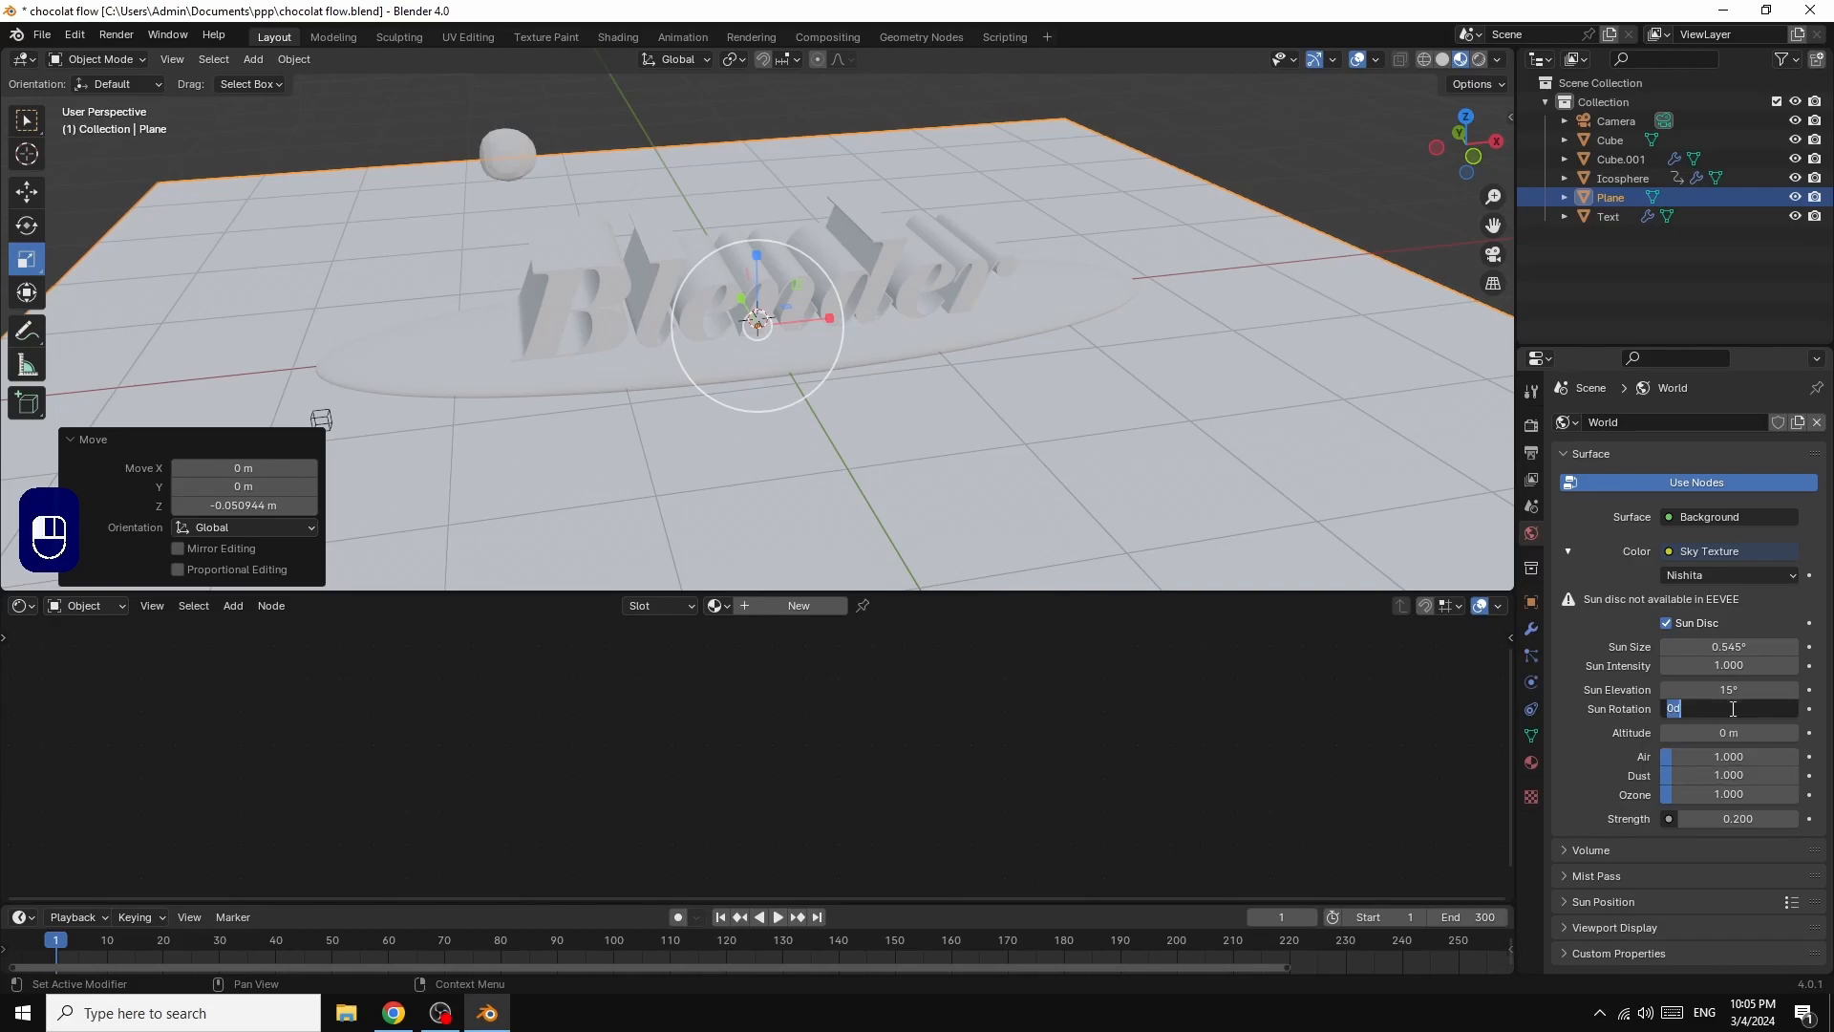
text(120)
key(Return)
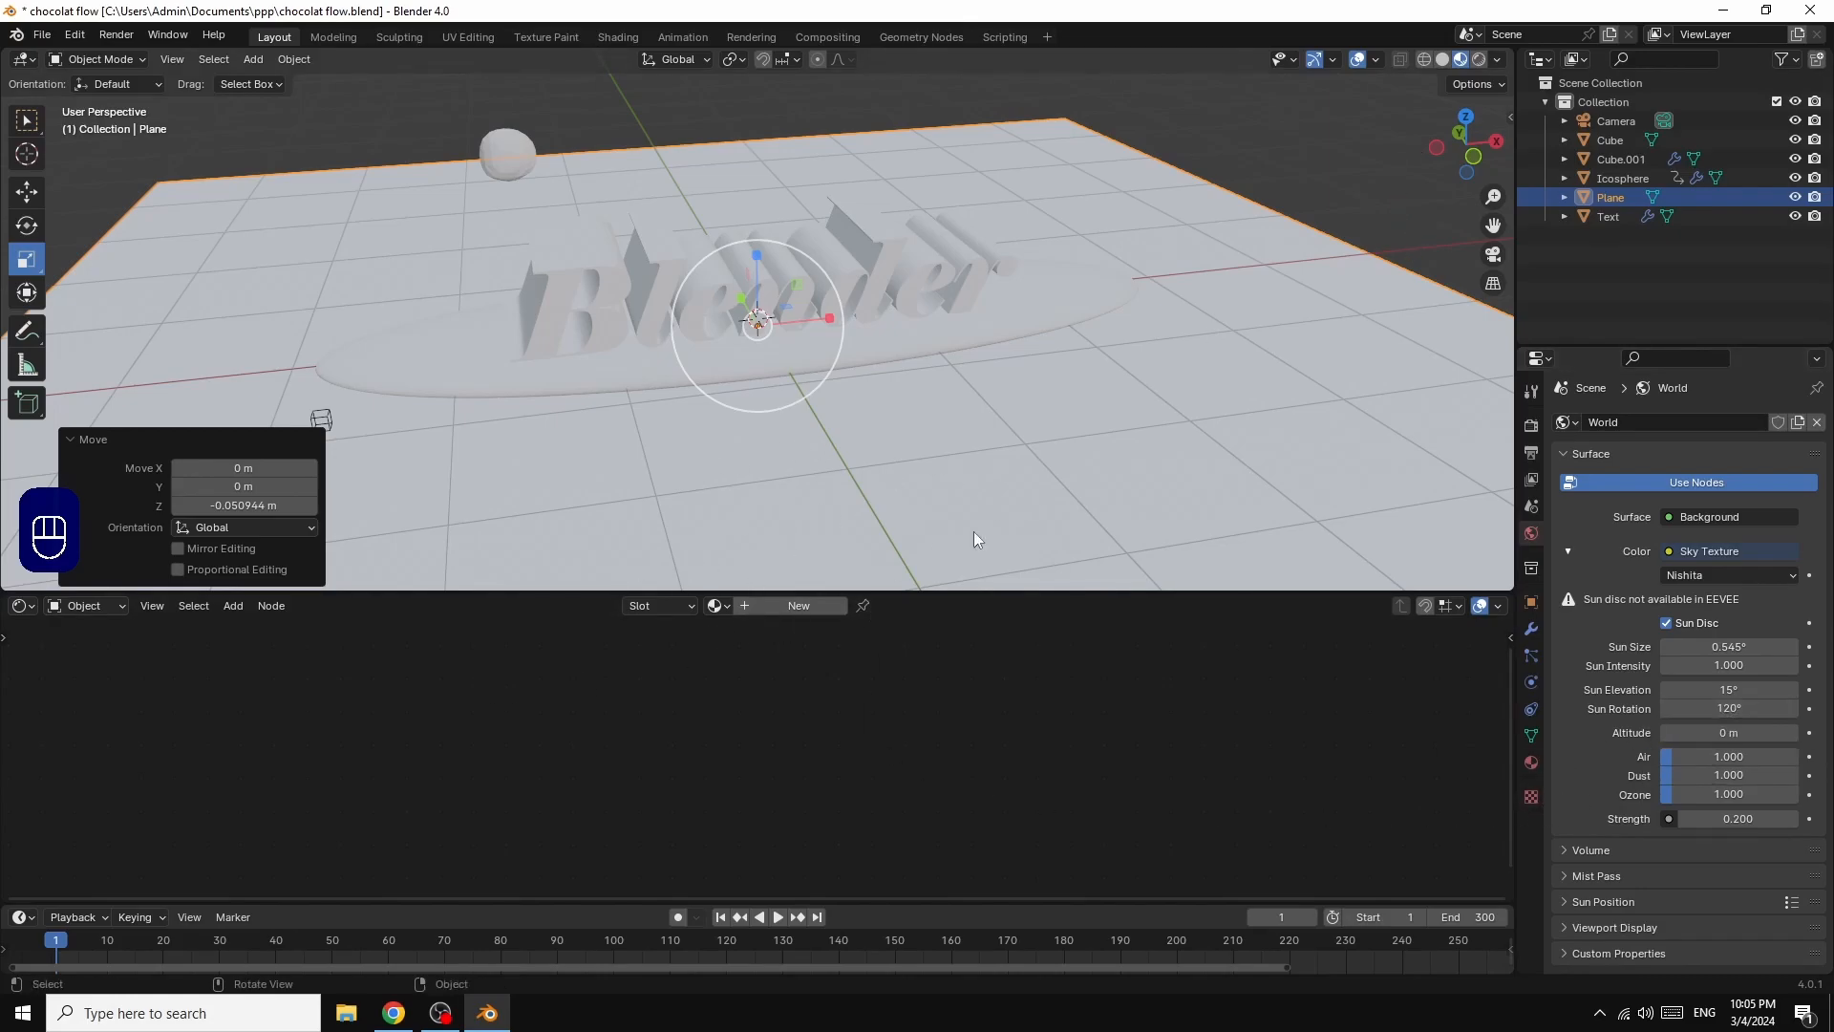
click(1533, 427)
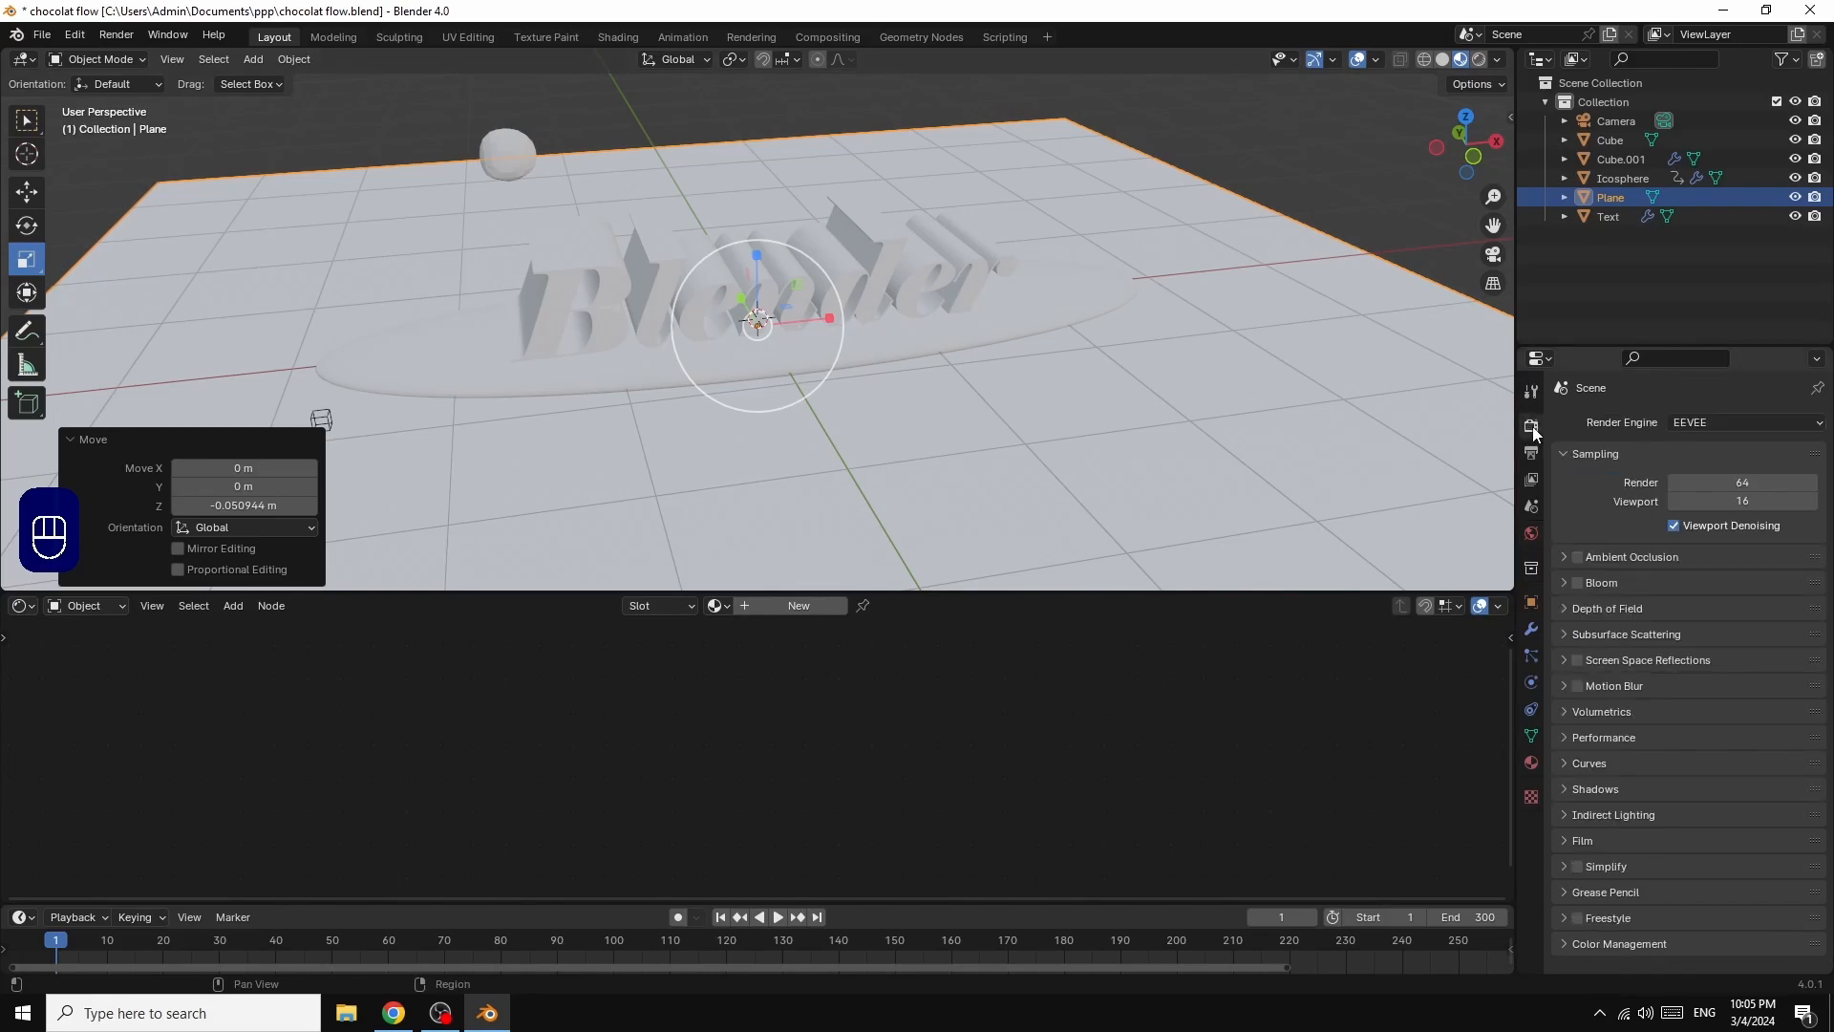
Step: Set the material of the oval base beneath the text to Metallic 1.0 and Roughness 0.3
click(891, 334)
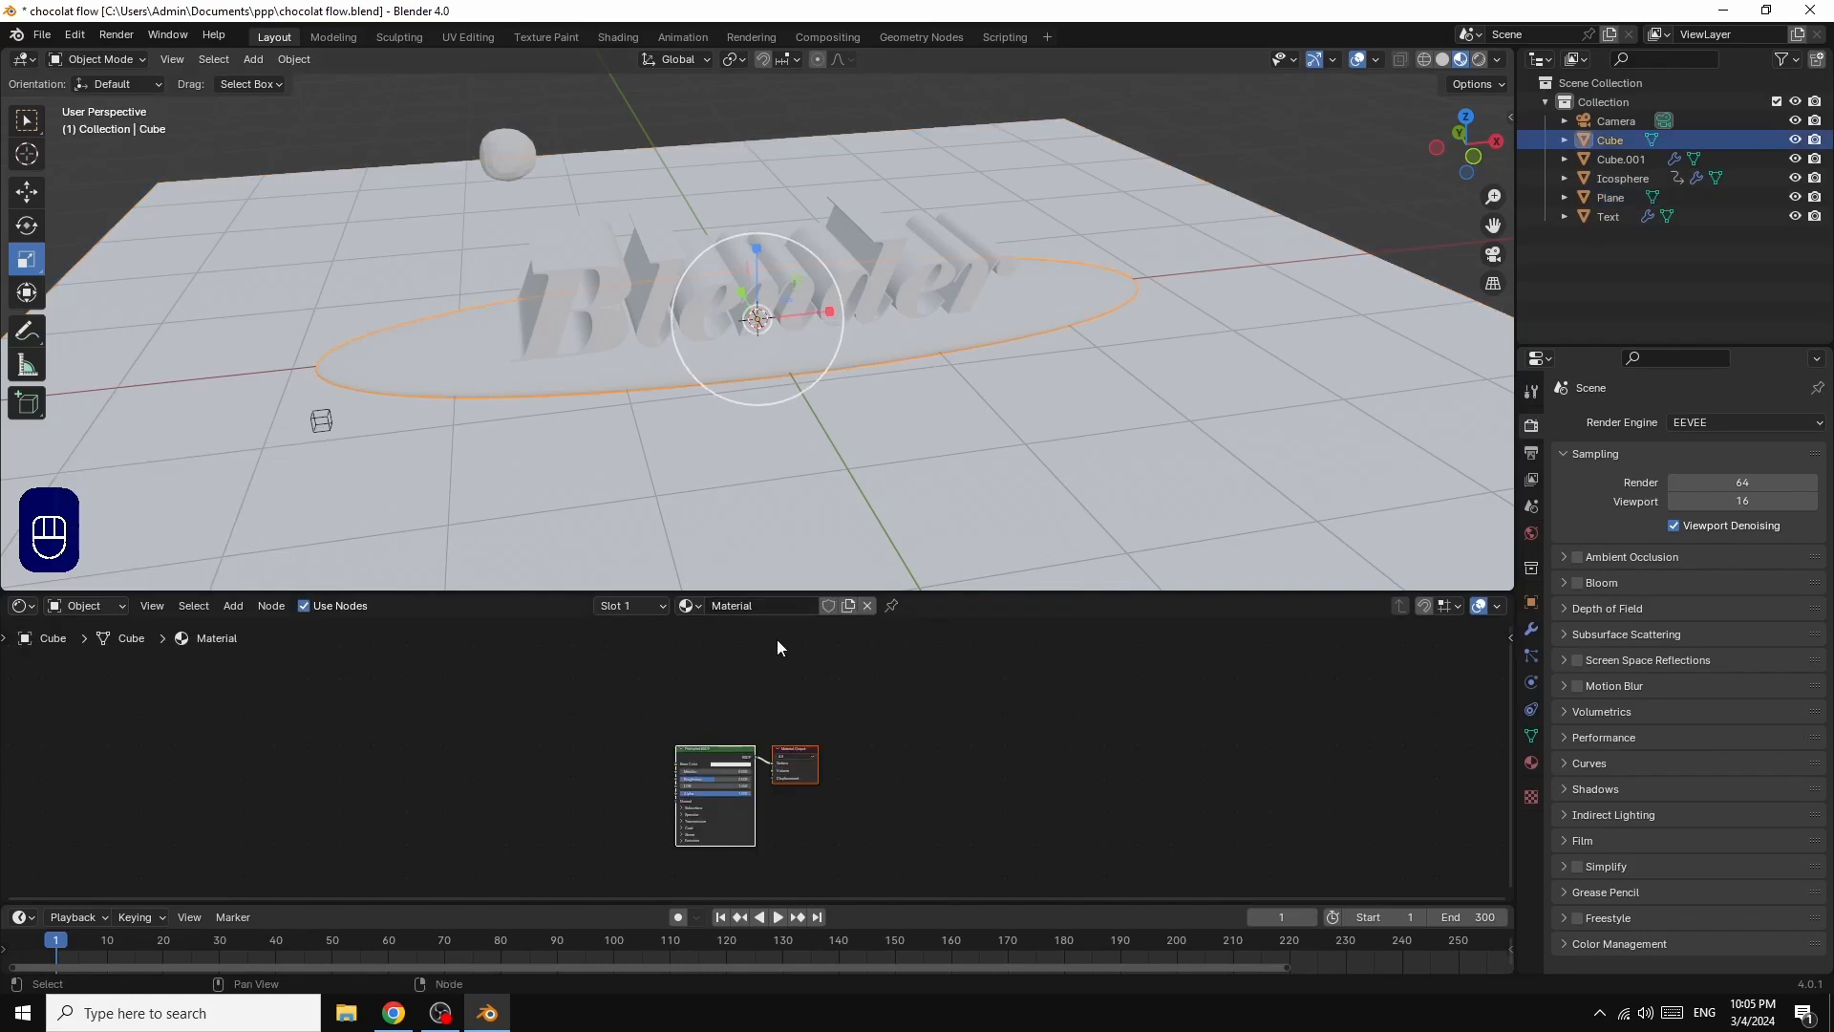
scroll(983, 727, up, 3)
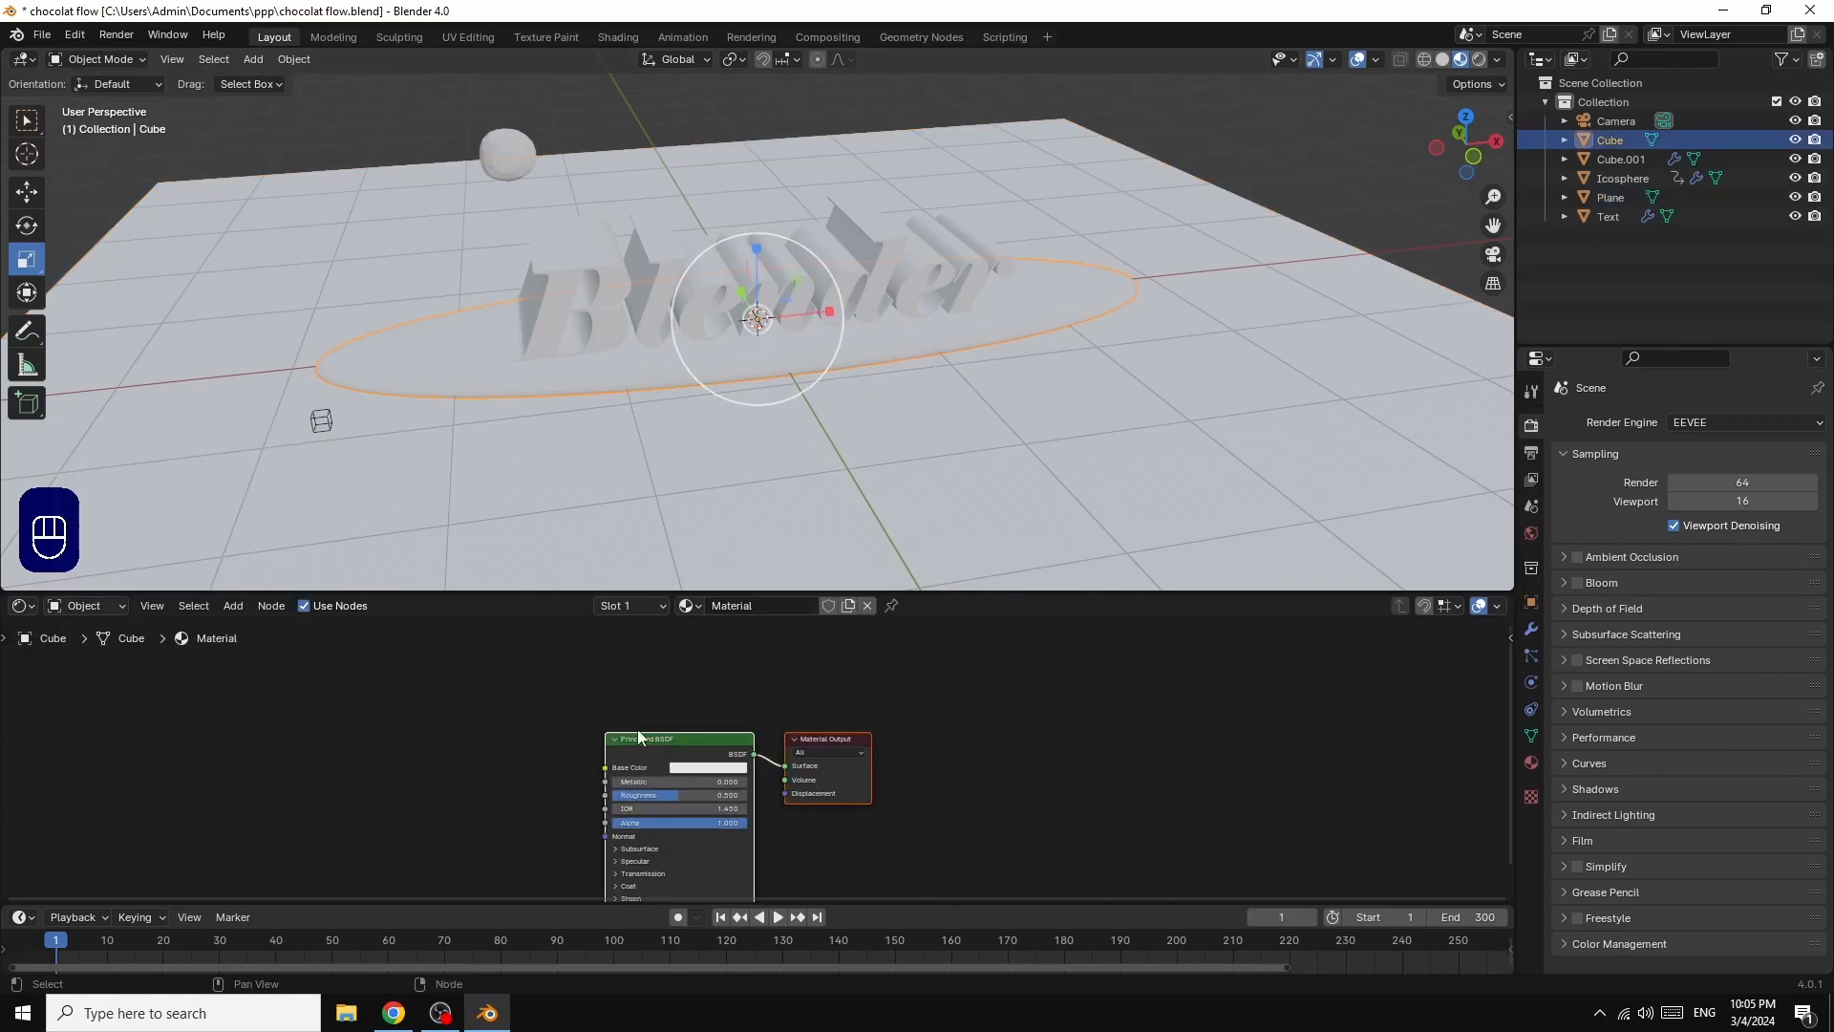
drag(707, 737, 1031, 672)
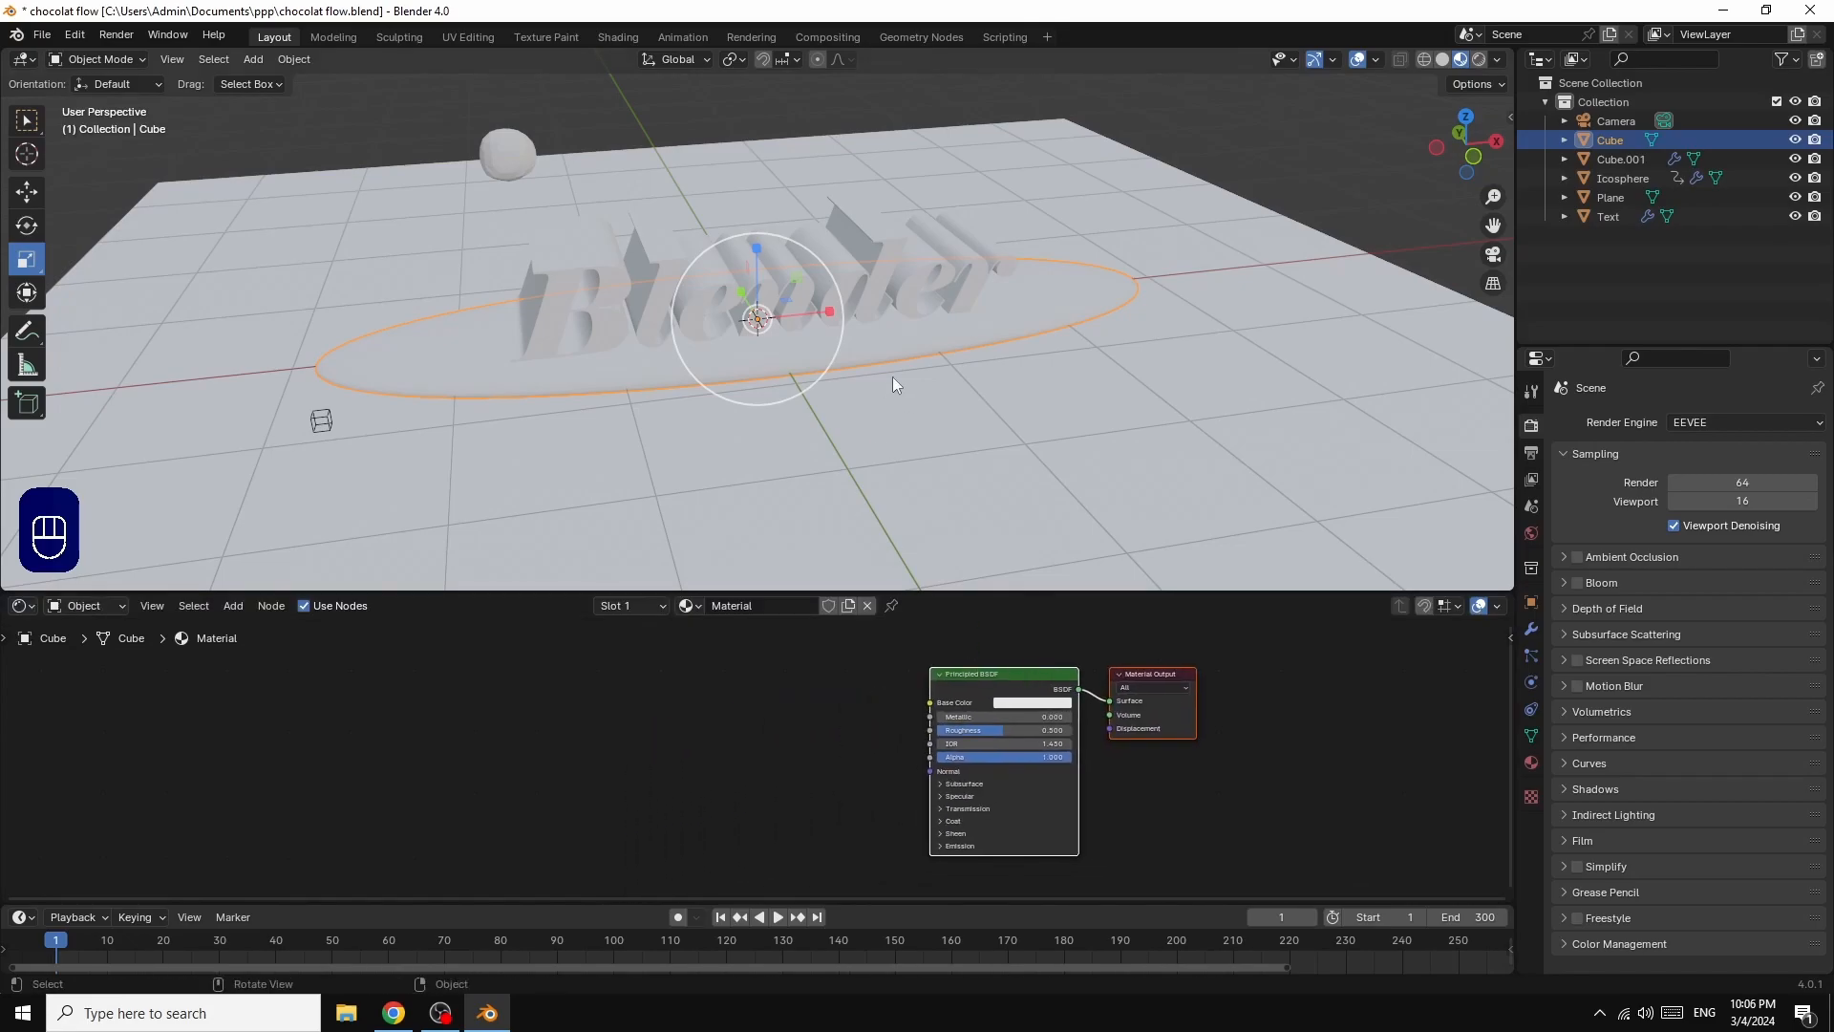
click(875, 239)
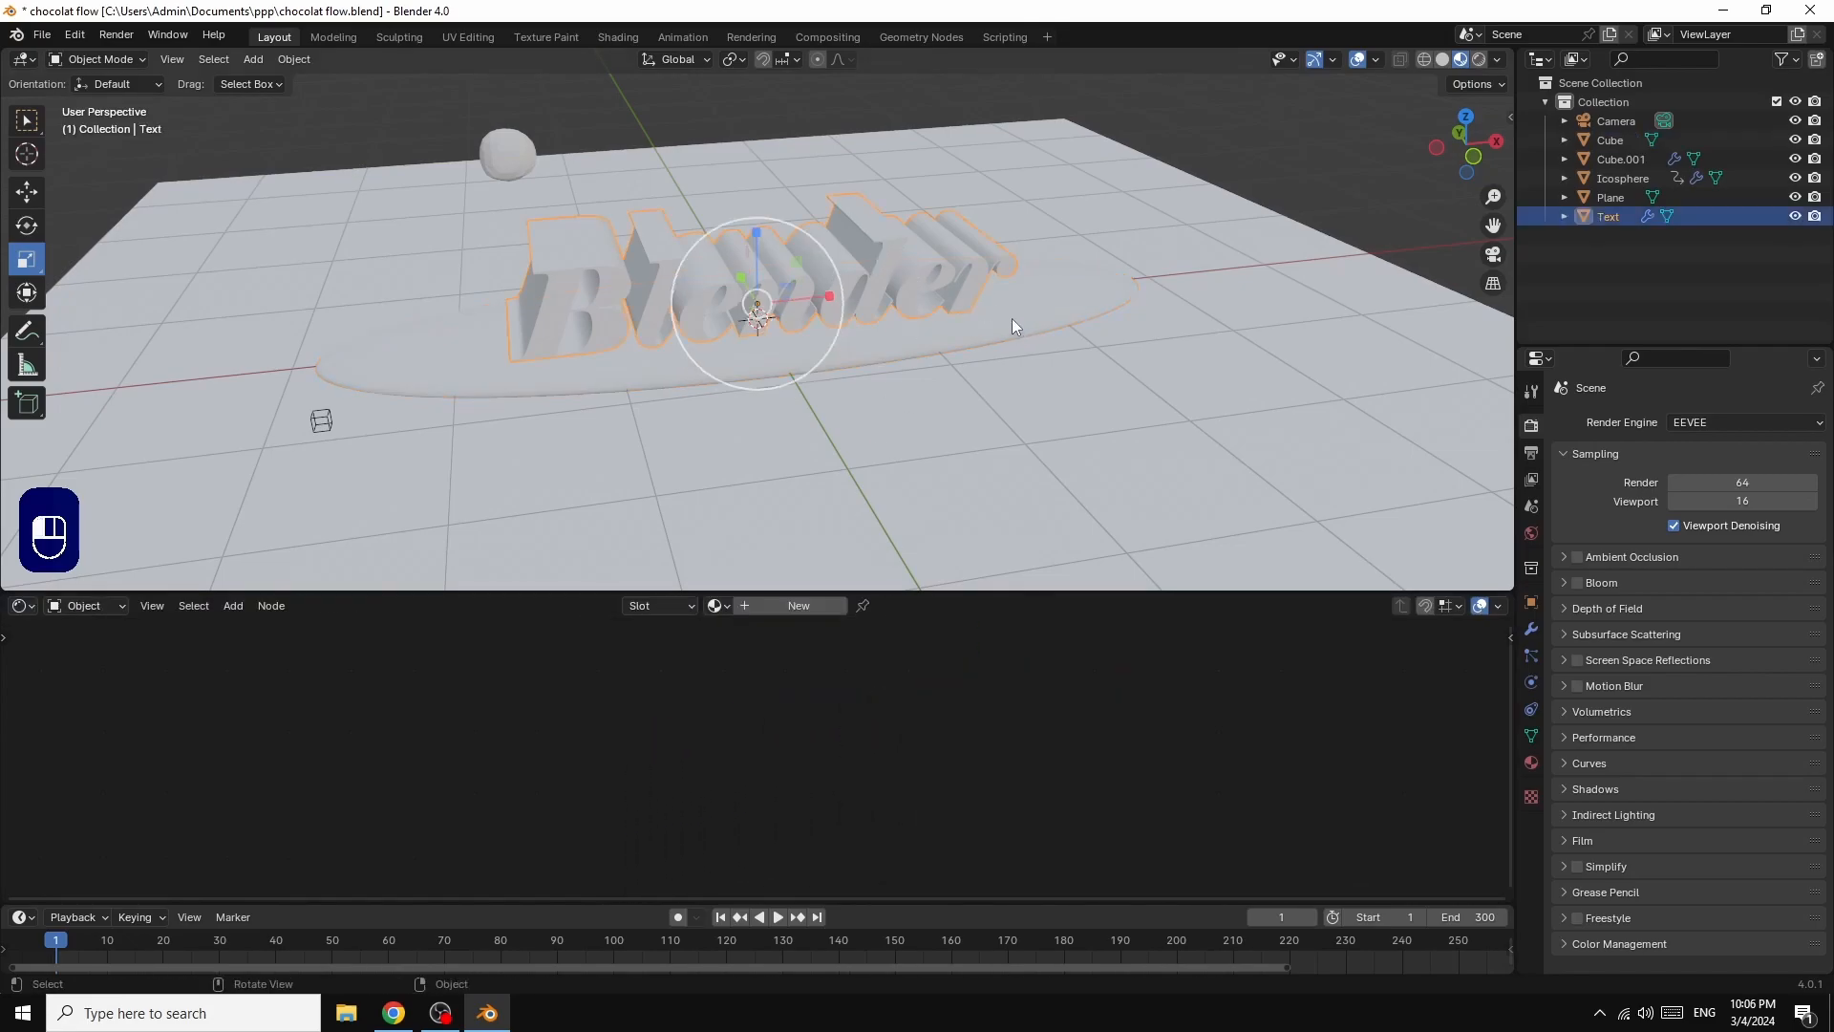
click(1012, 318)
mouse_move(943, 718)
mouse_down()
mouse_move(1070, 718)
mouse_move(958, 732)
mouse_move(977, 729)
mouse_up()
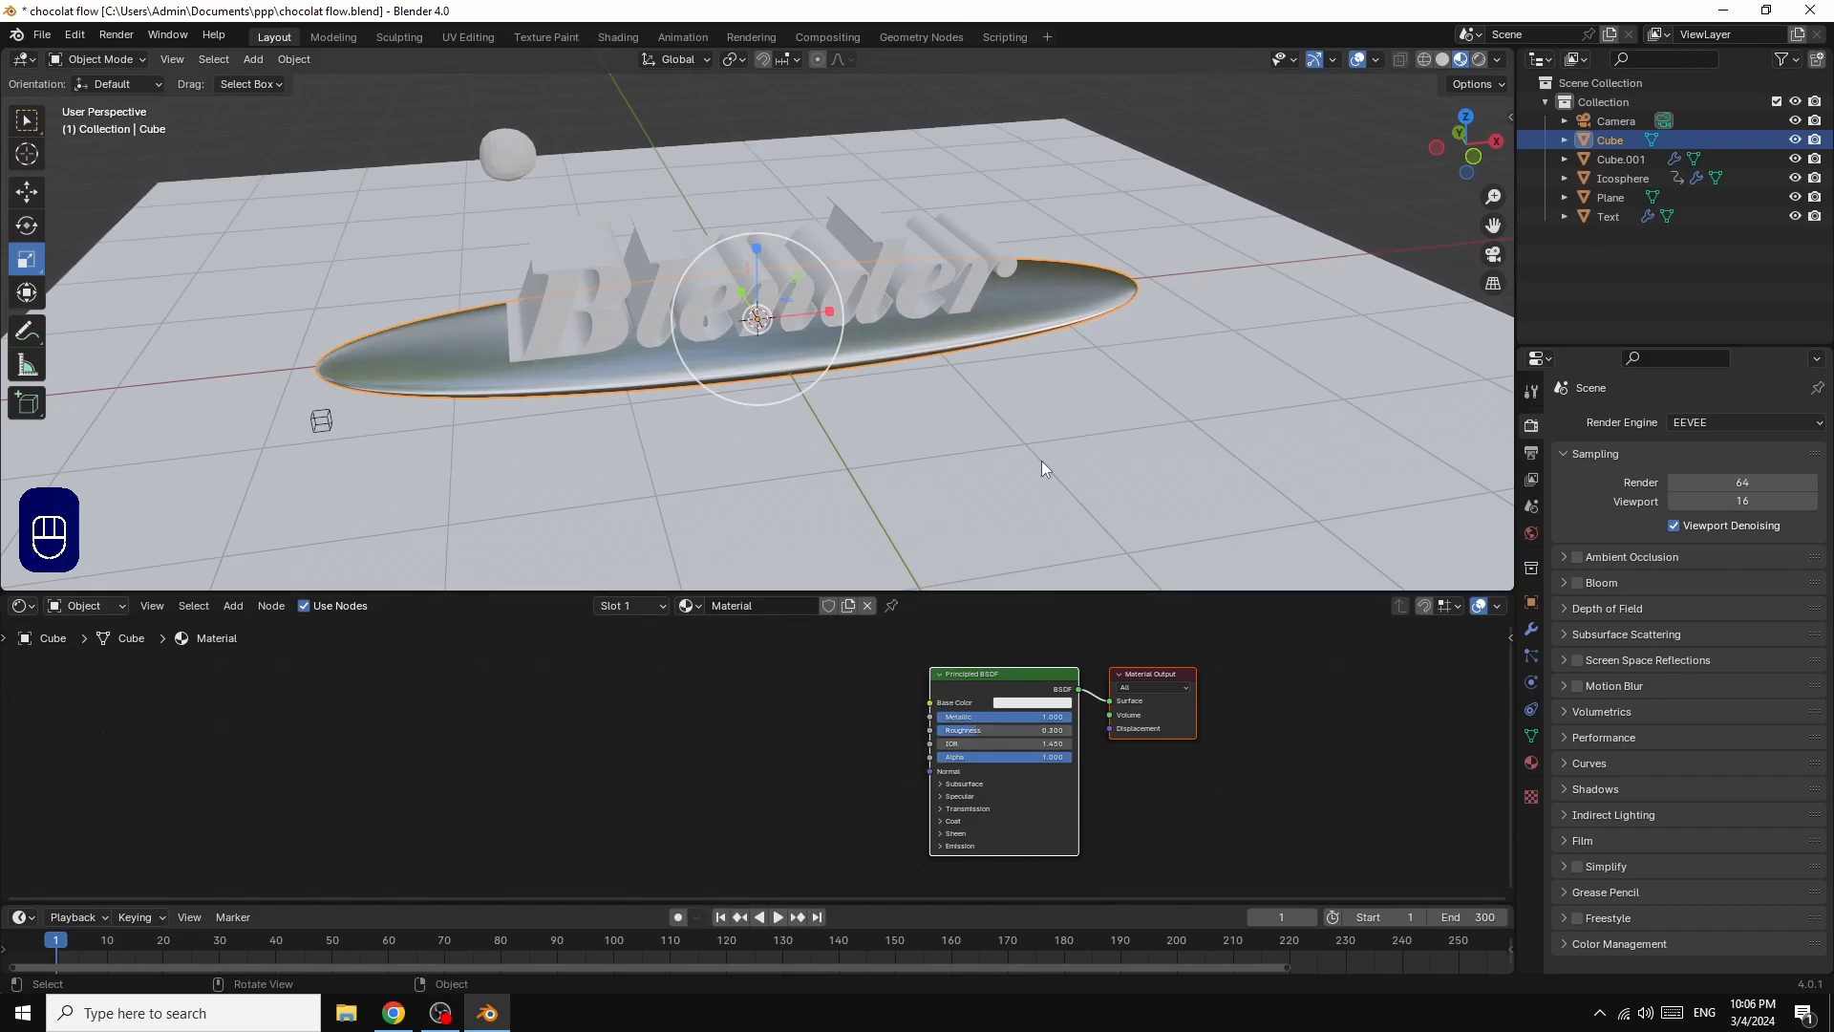
Step: Create a new material for the "Blender" text and shift its shader nodes aside to free space for inputs
click(877, 244)
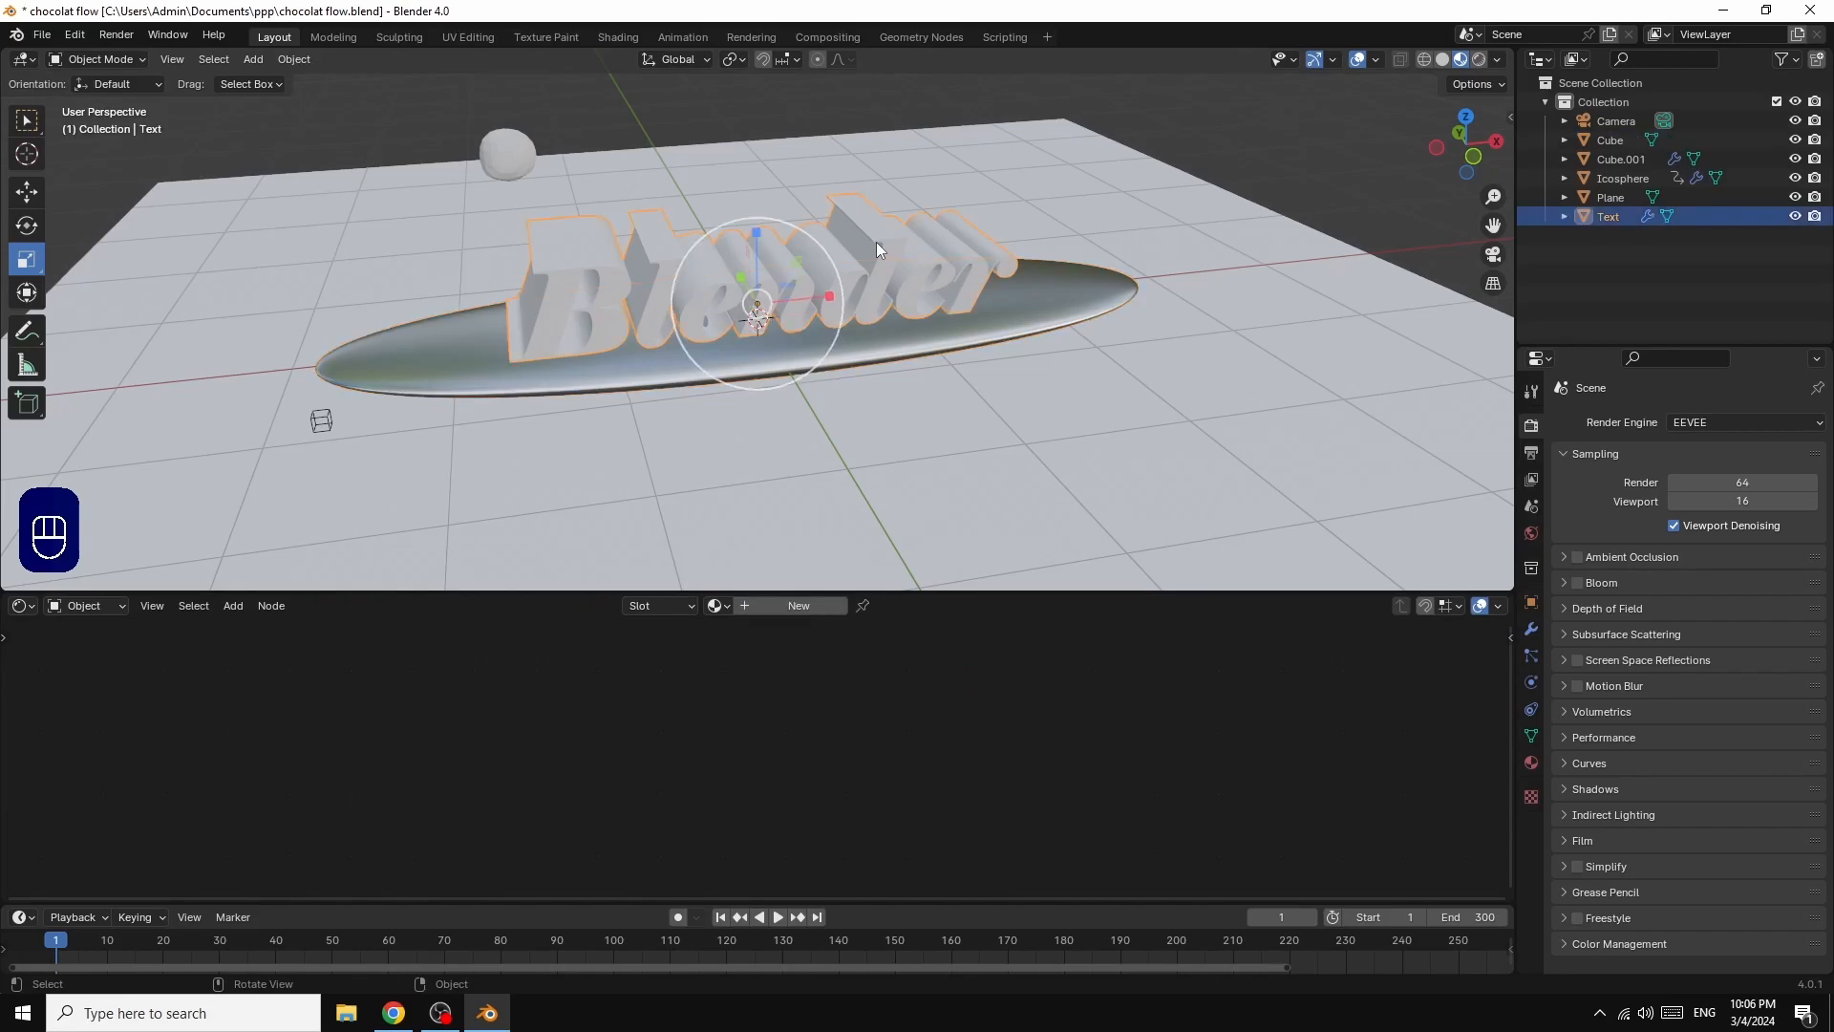
click(797, 606)
drag(675, 748, 1019, 673)
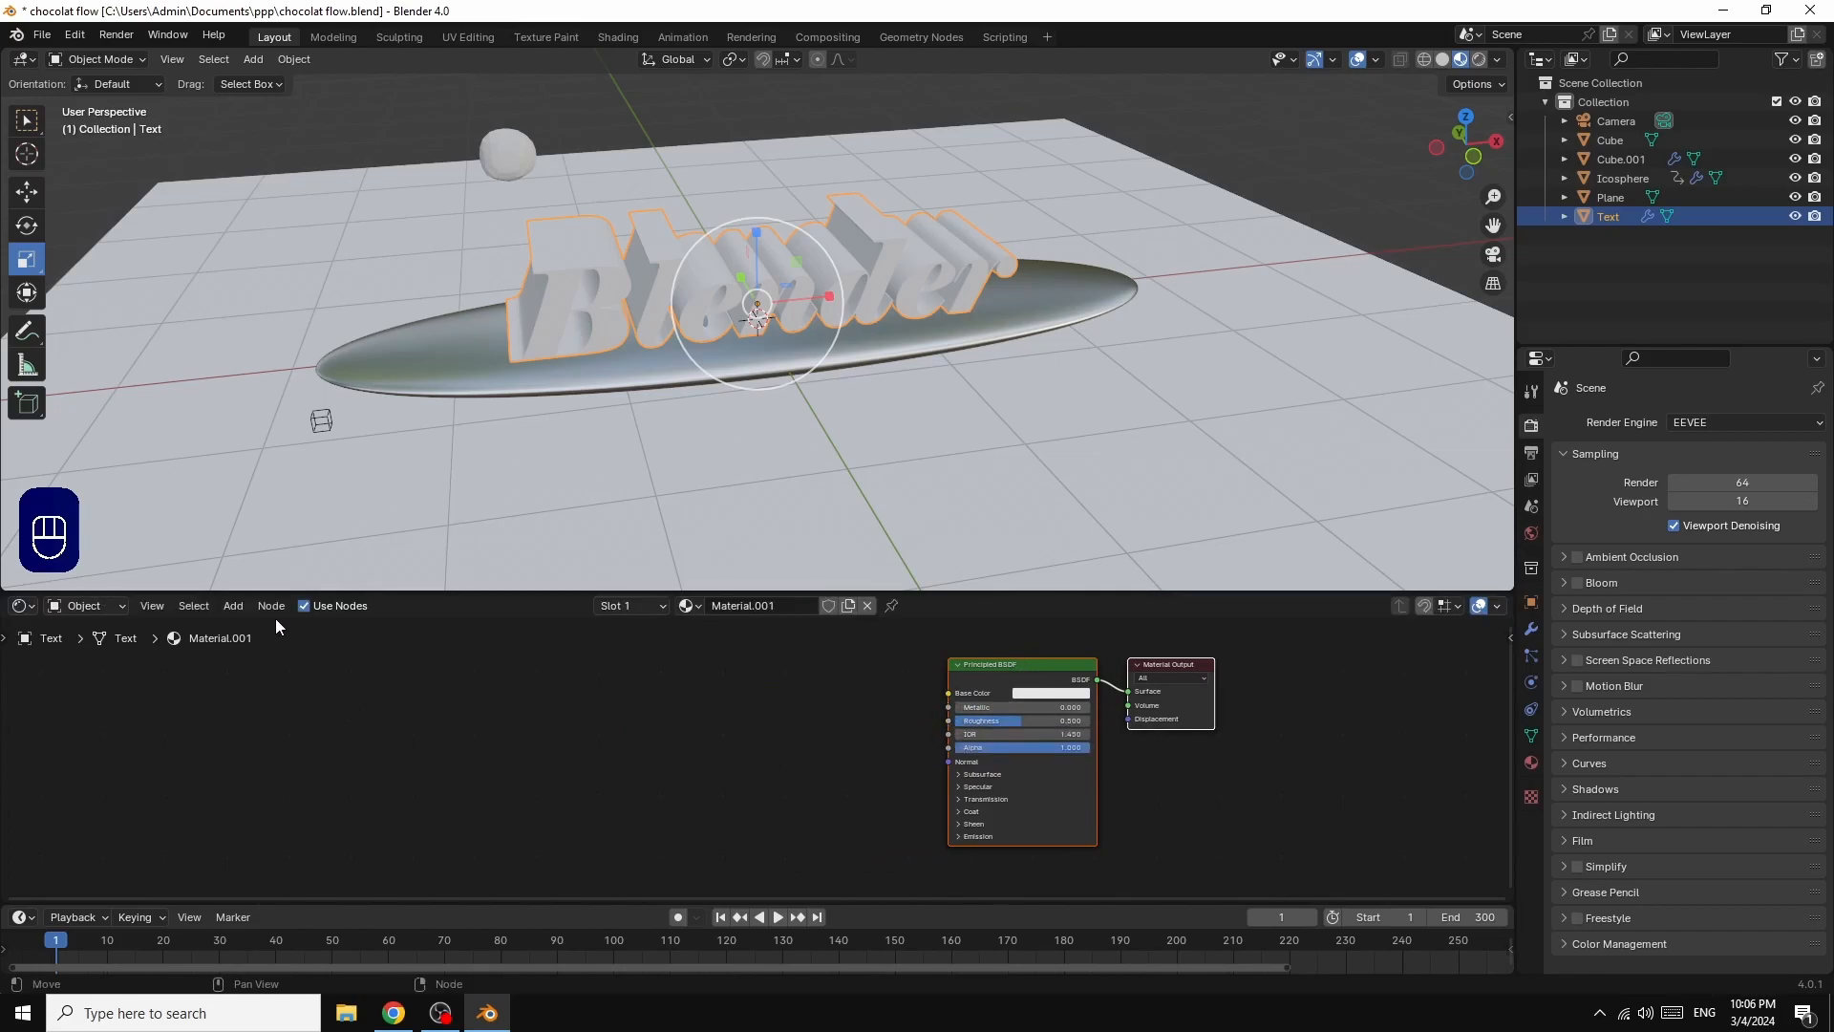
Step: Add a Color Ramp node to the text material and link its Color output to the Principled BSDF's Base Color
click(236, 607)
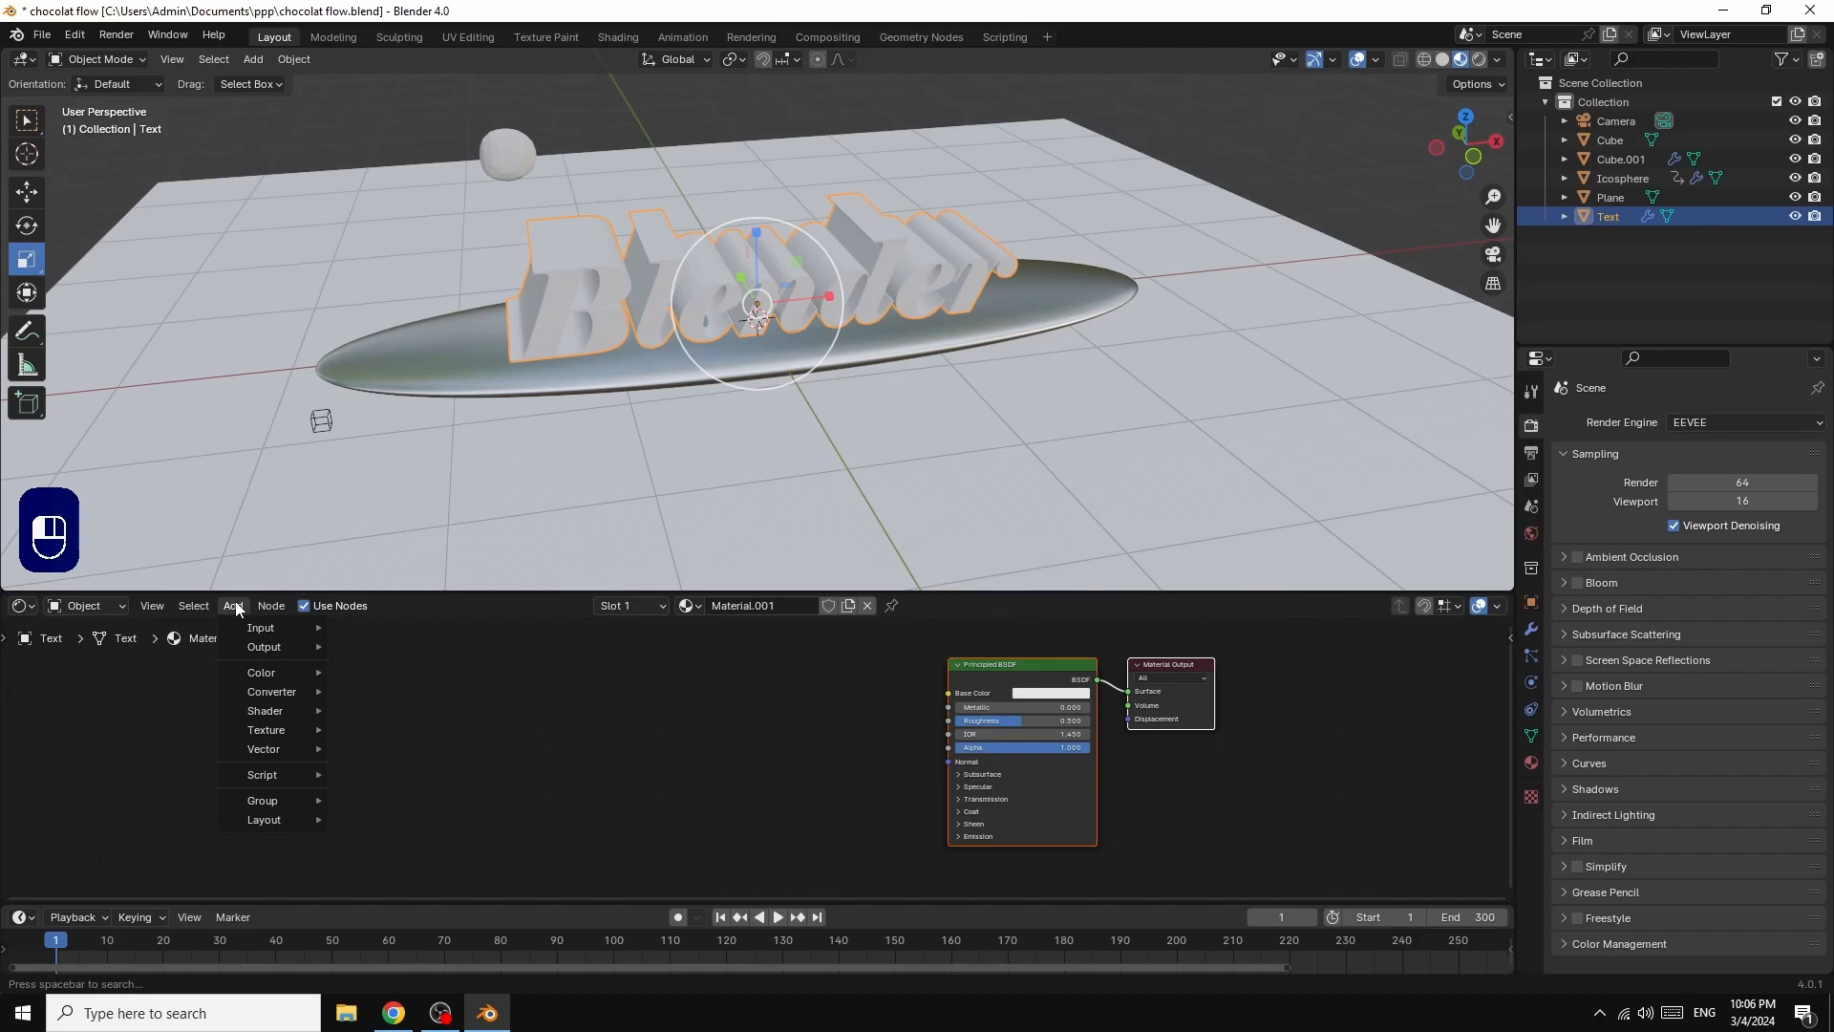
mouse_move(268, 700)
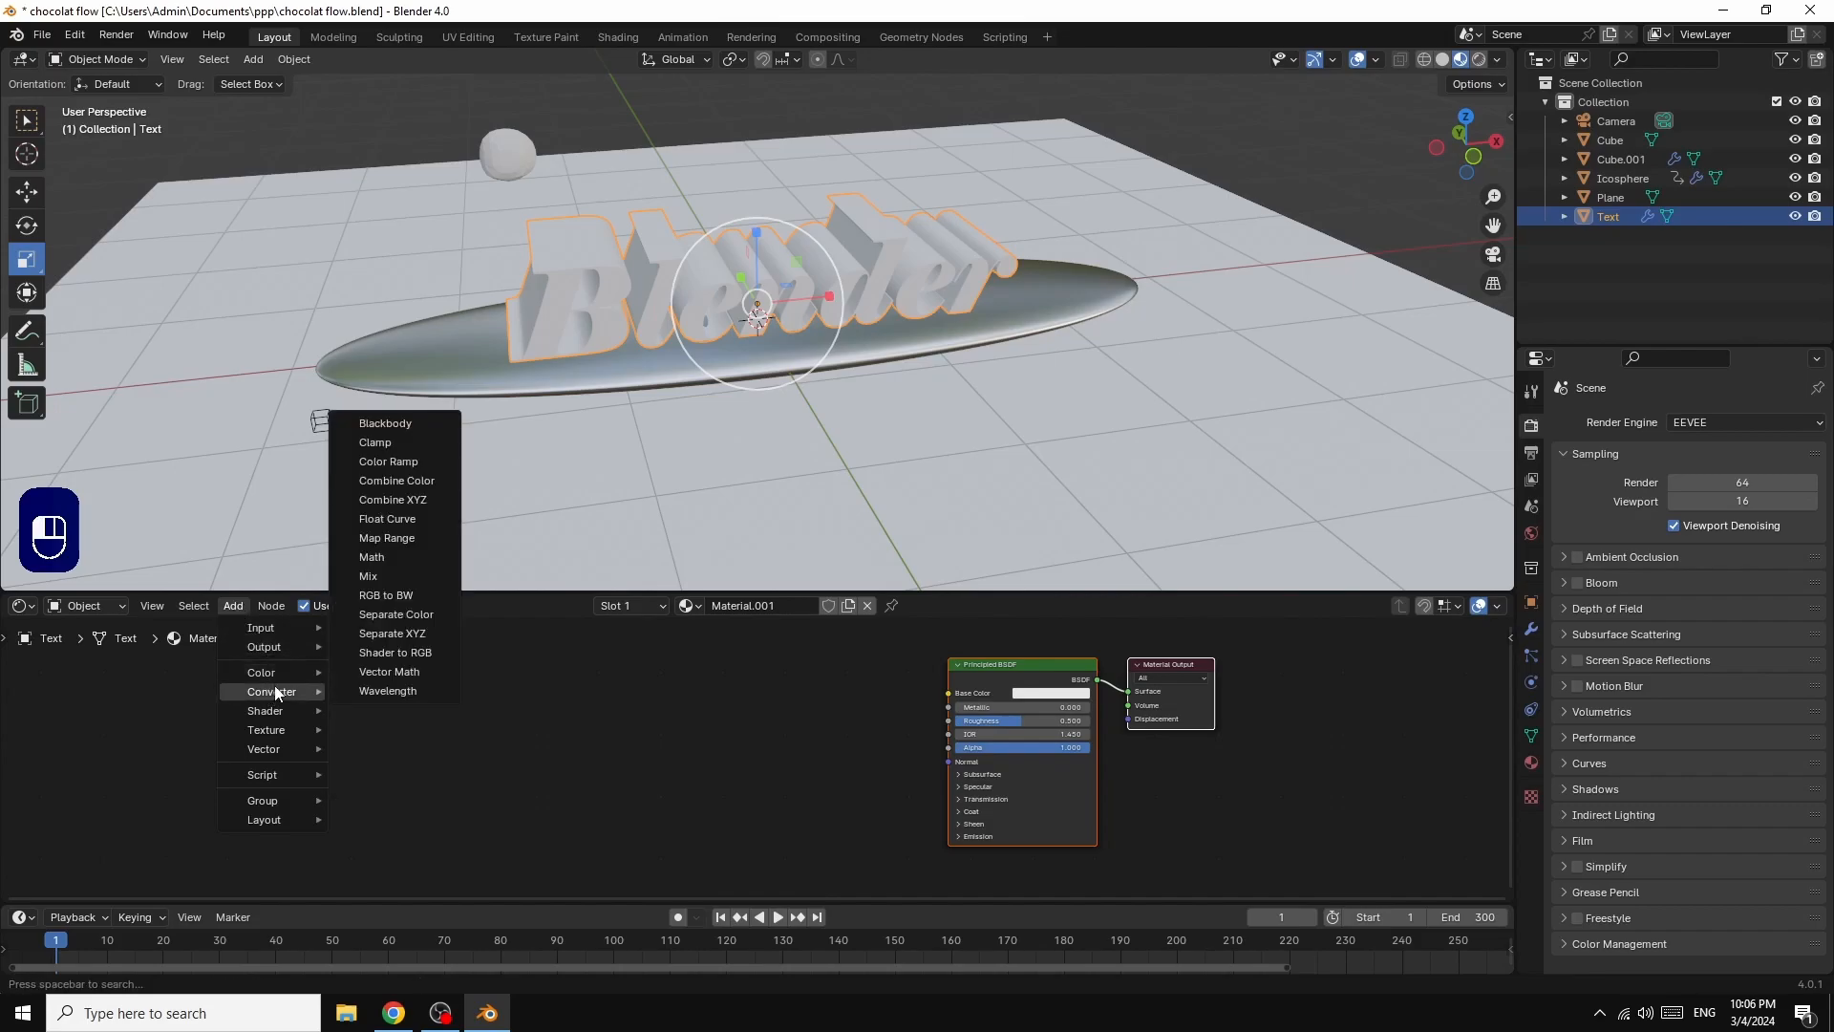
click(409, 461)
click(645, 660)
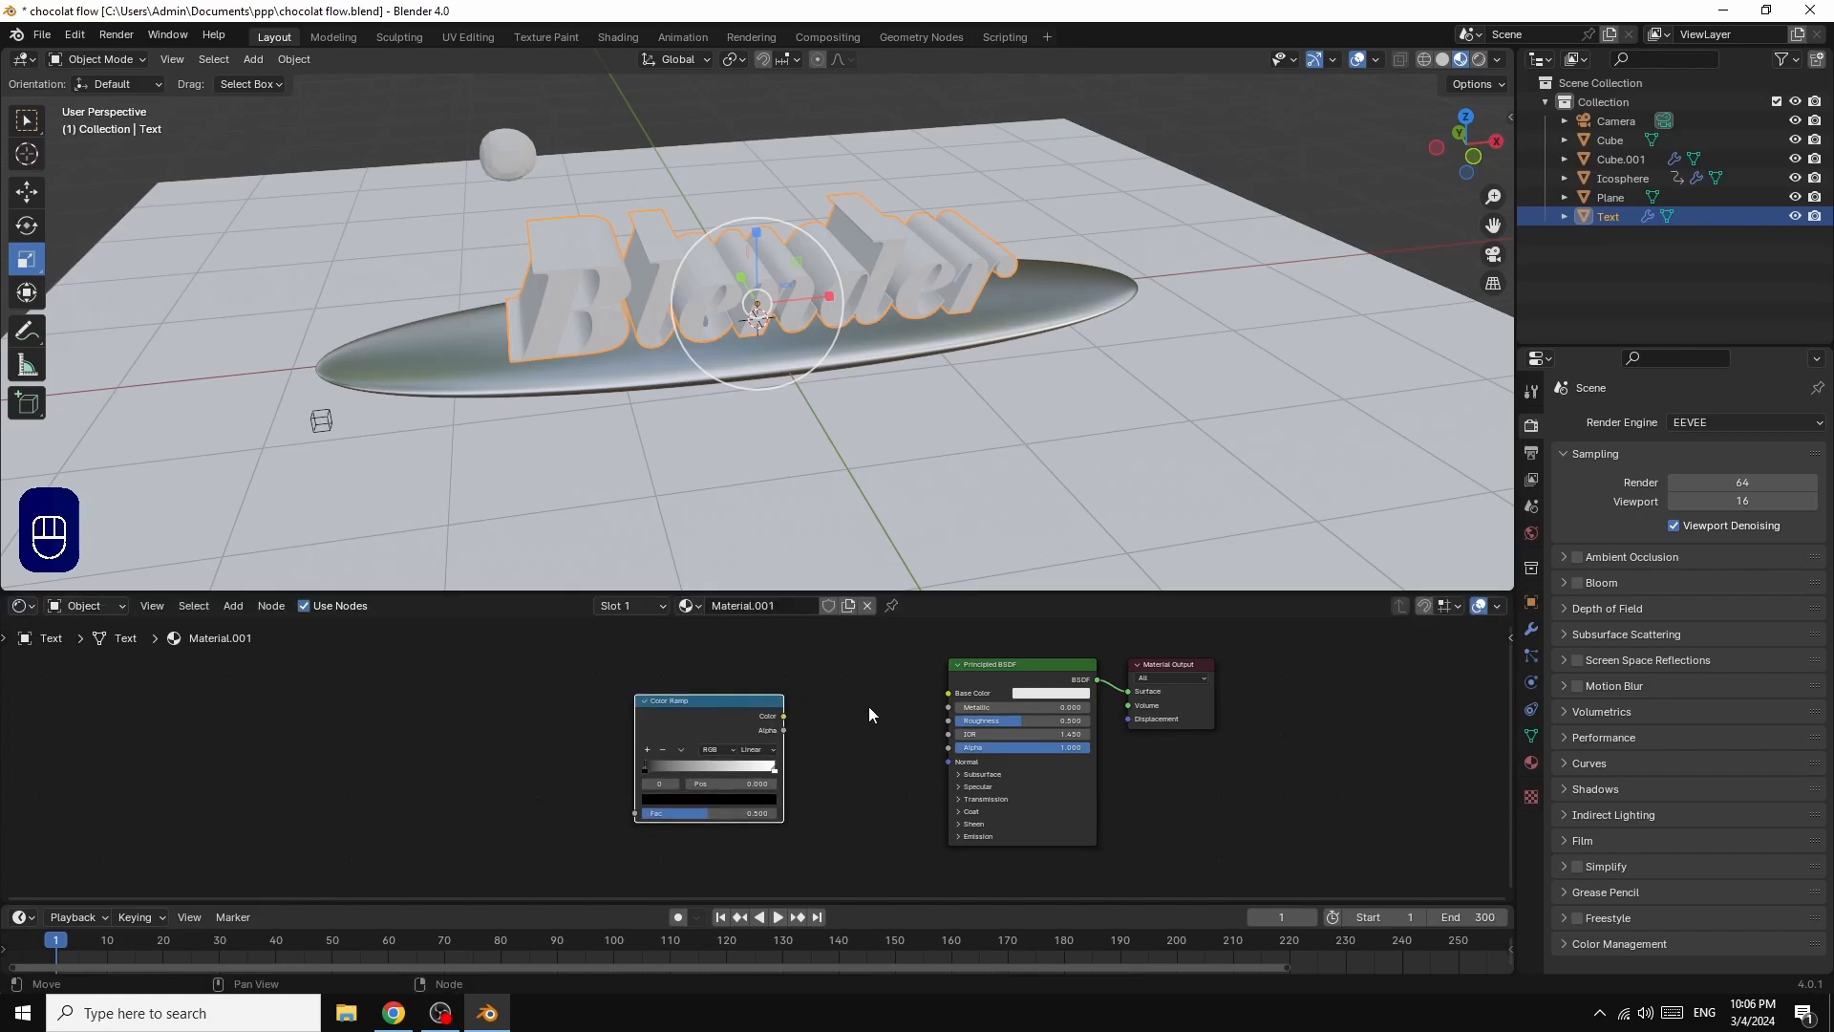
drag(785, 716, 948, 697)
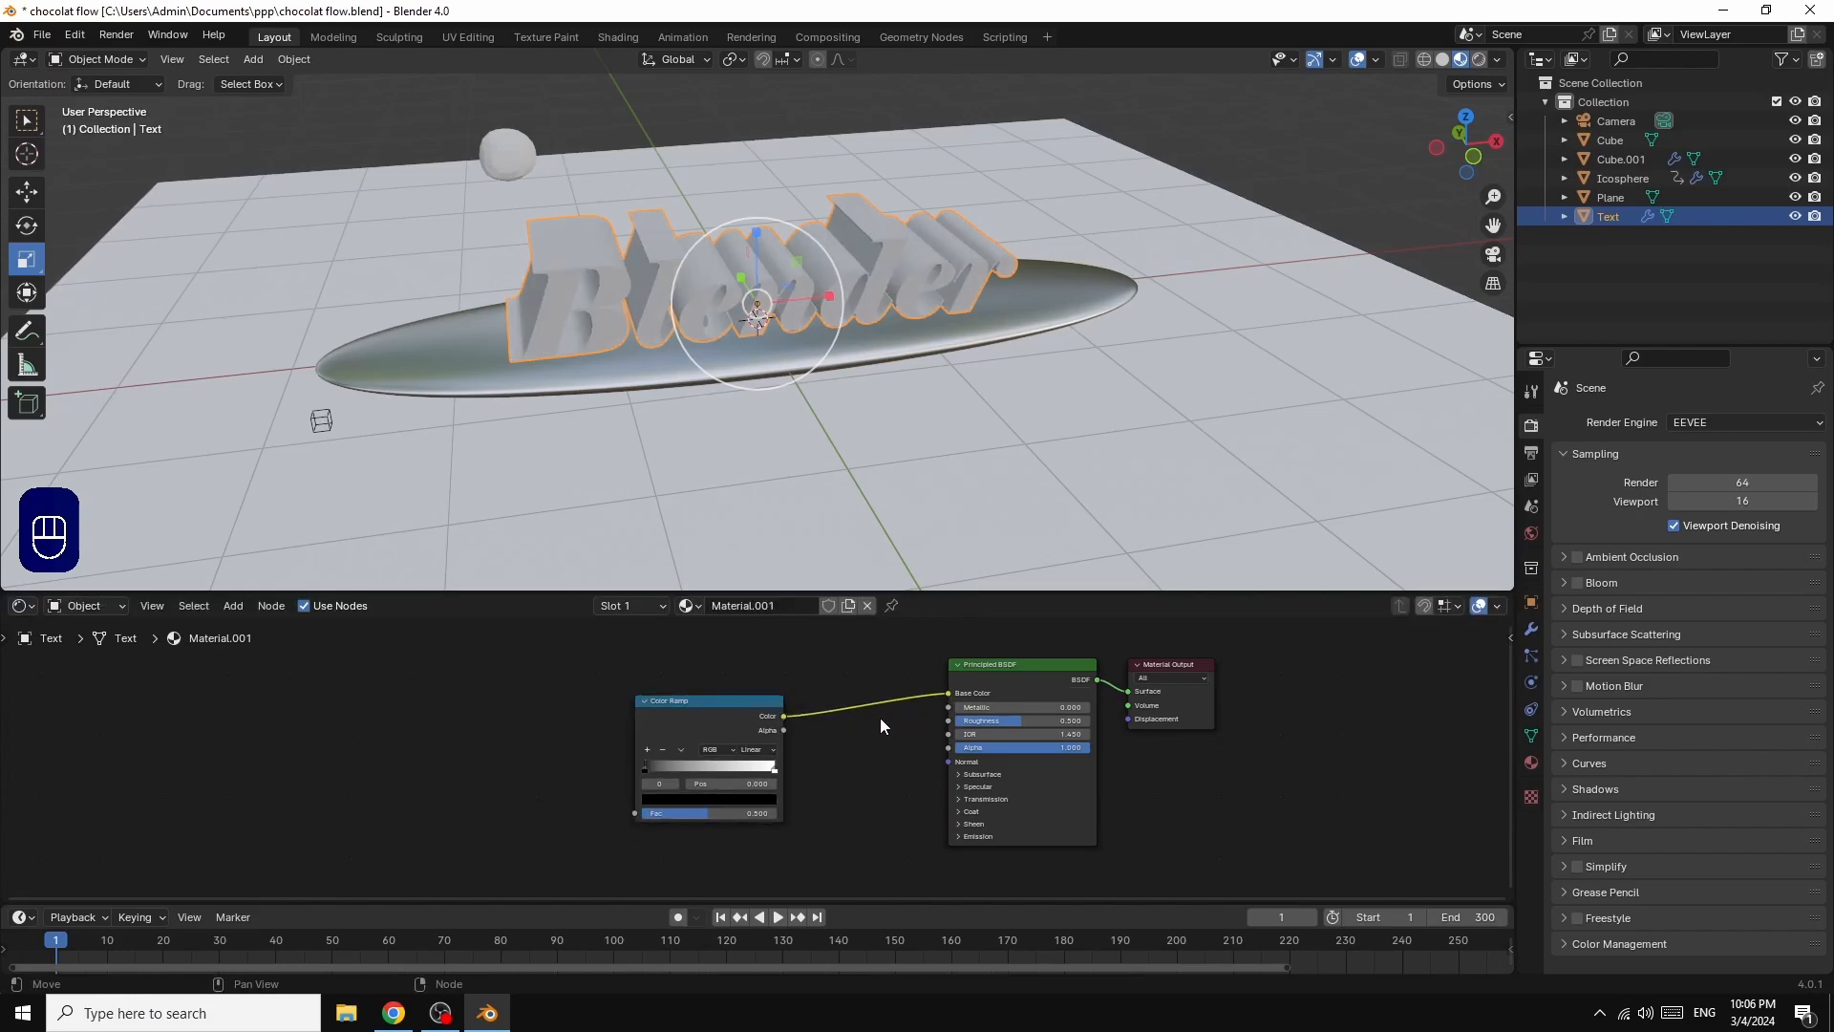
Step: Add a Noise Texture node ahead of the Color Ramp in the text material
click(232, 607)
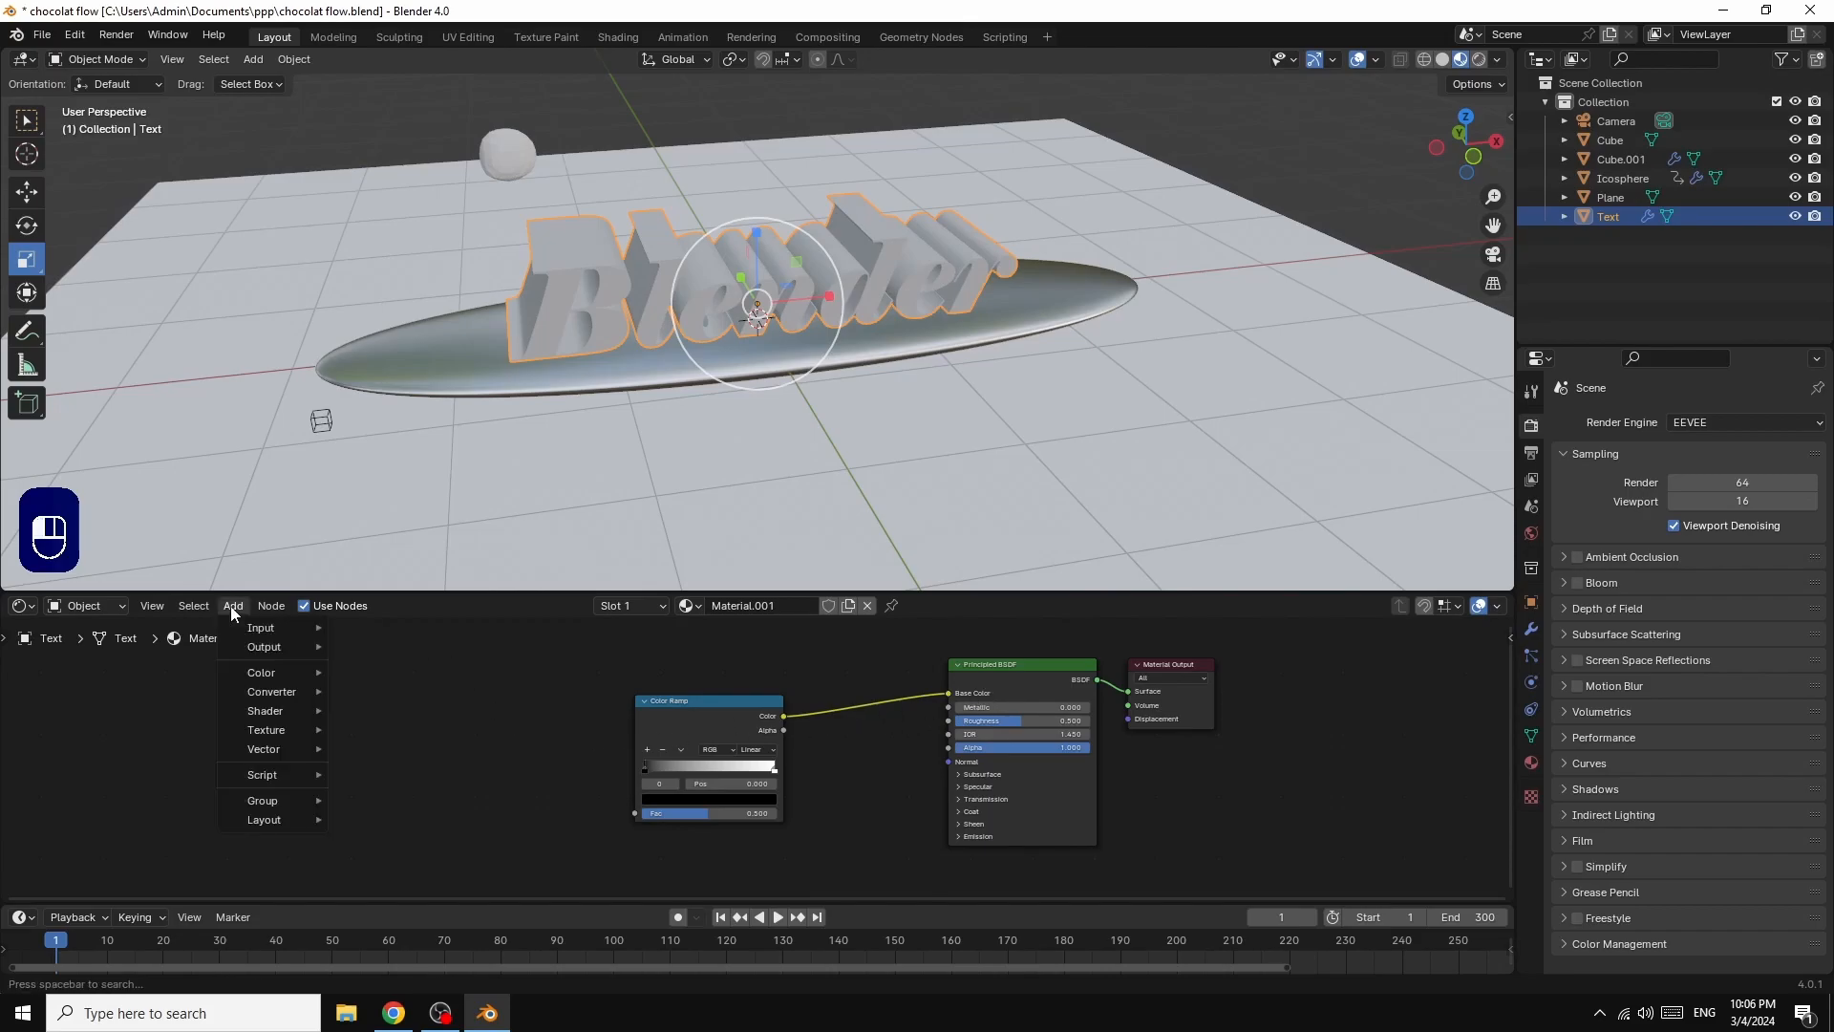
mouse_move(276, 732)
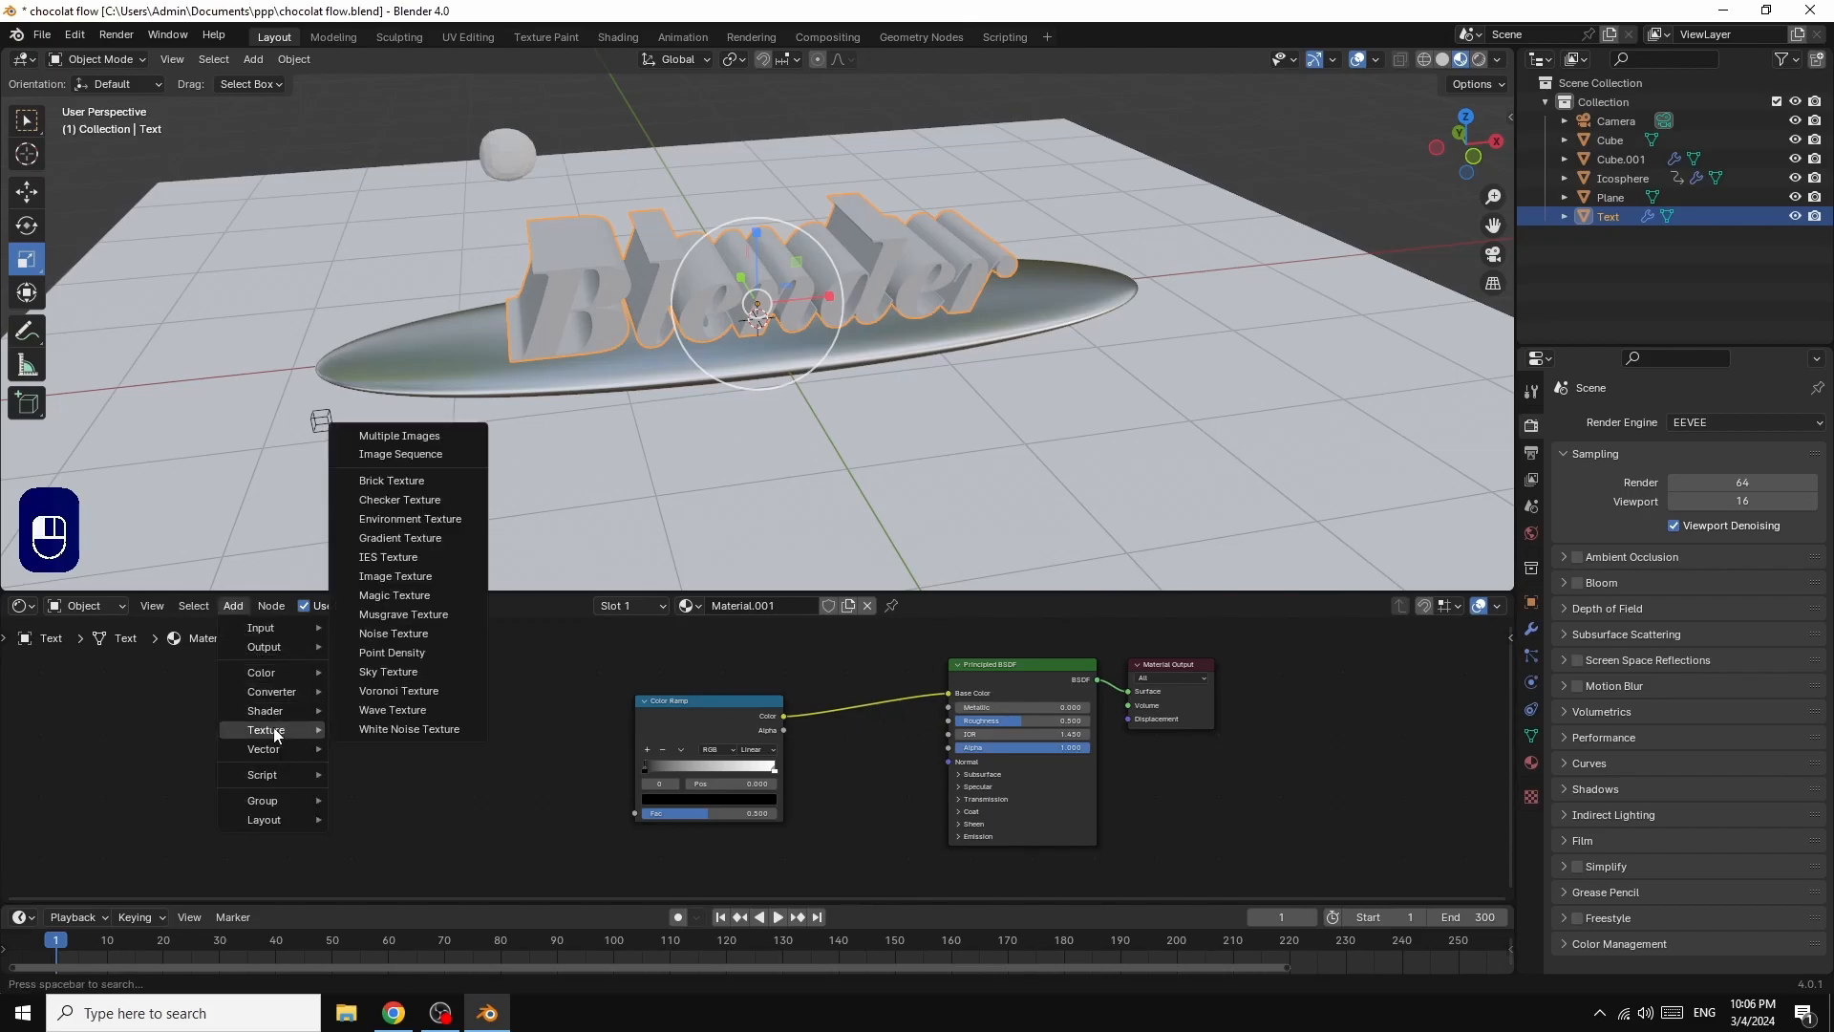
click(403, 634)
click(480, 736)
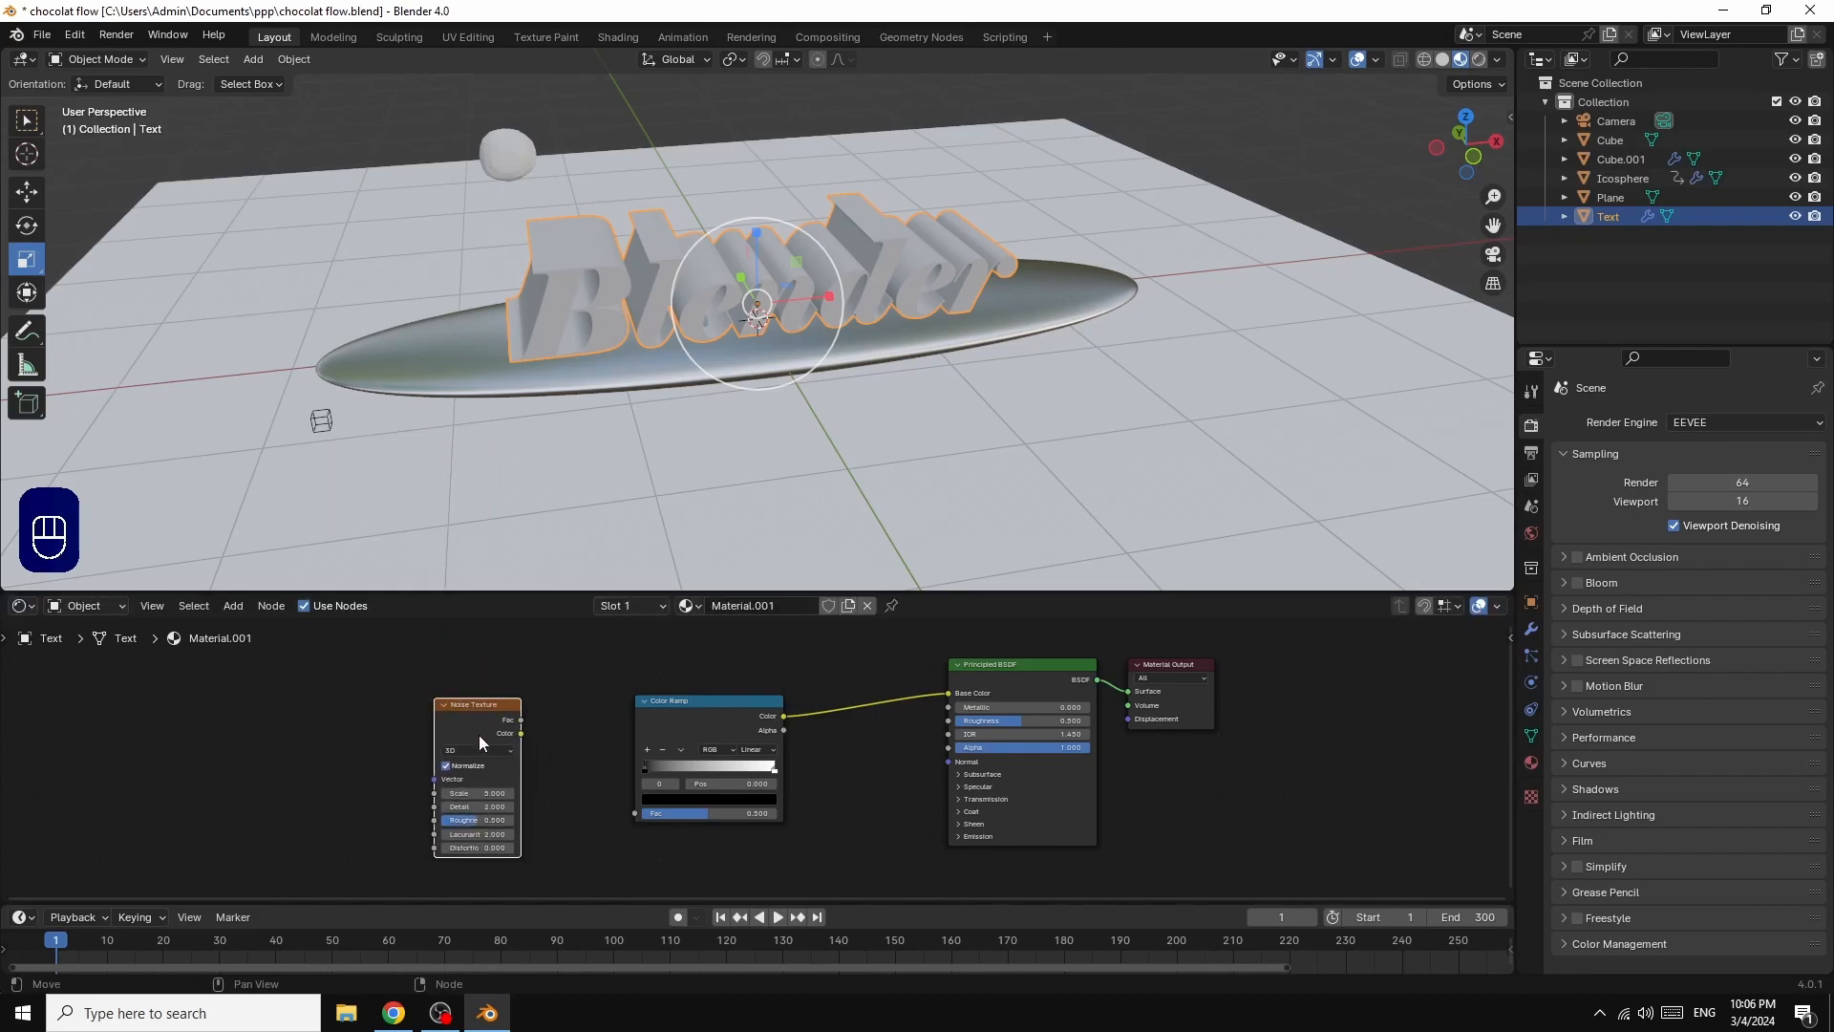
Step: Give the Noise Texture Mapping and Texture Coordinate nodes using Object coordinates, and link its Color output to the Color Ramp's Fac
key(ctrl)
key(ctrl+t)
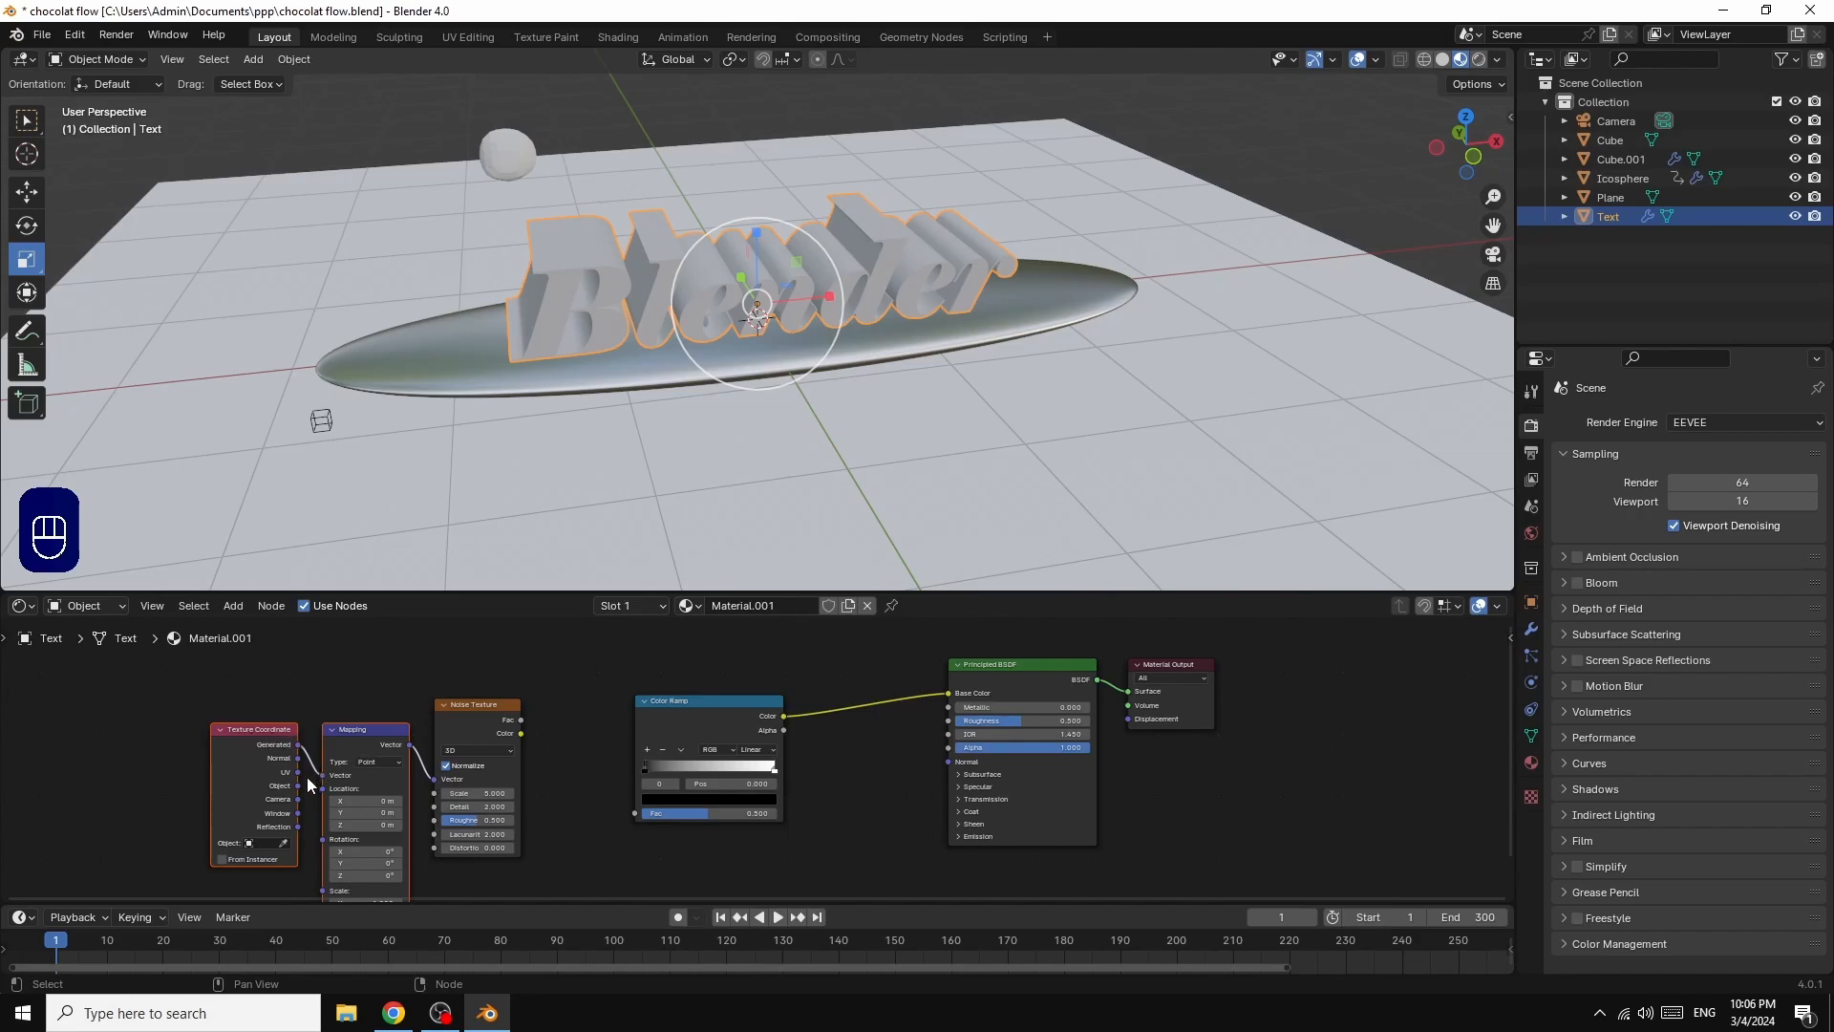
drag(300, 787, 323, 776)
drag(521, 733, 635, 812)
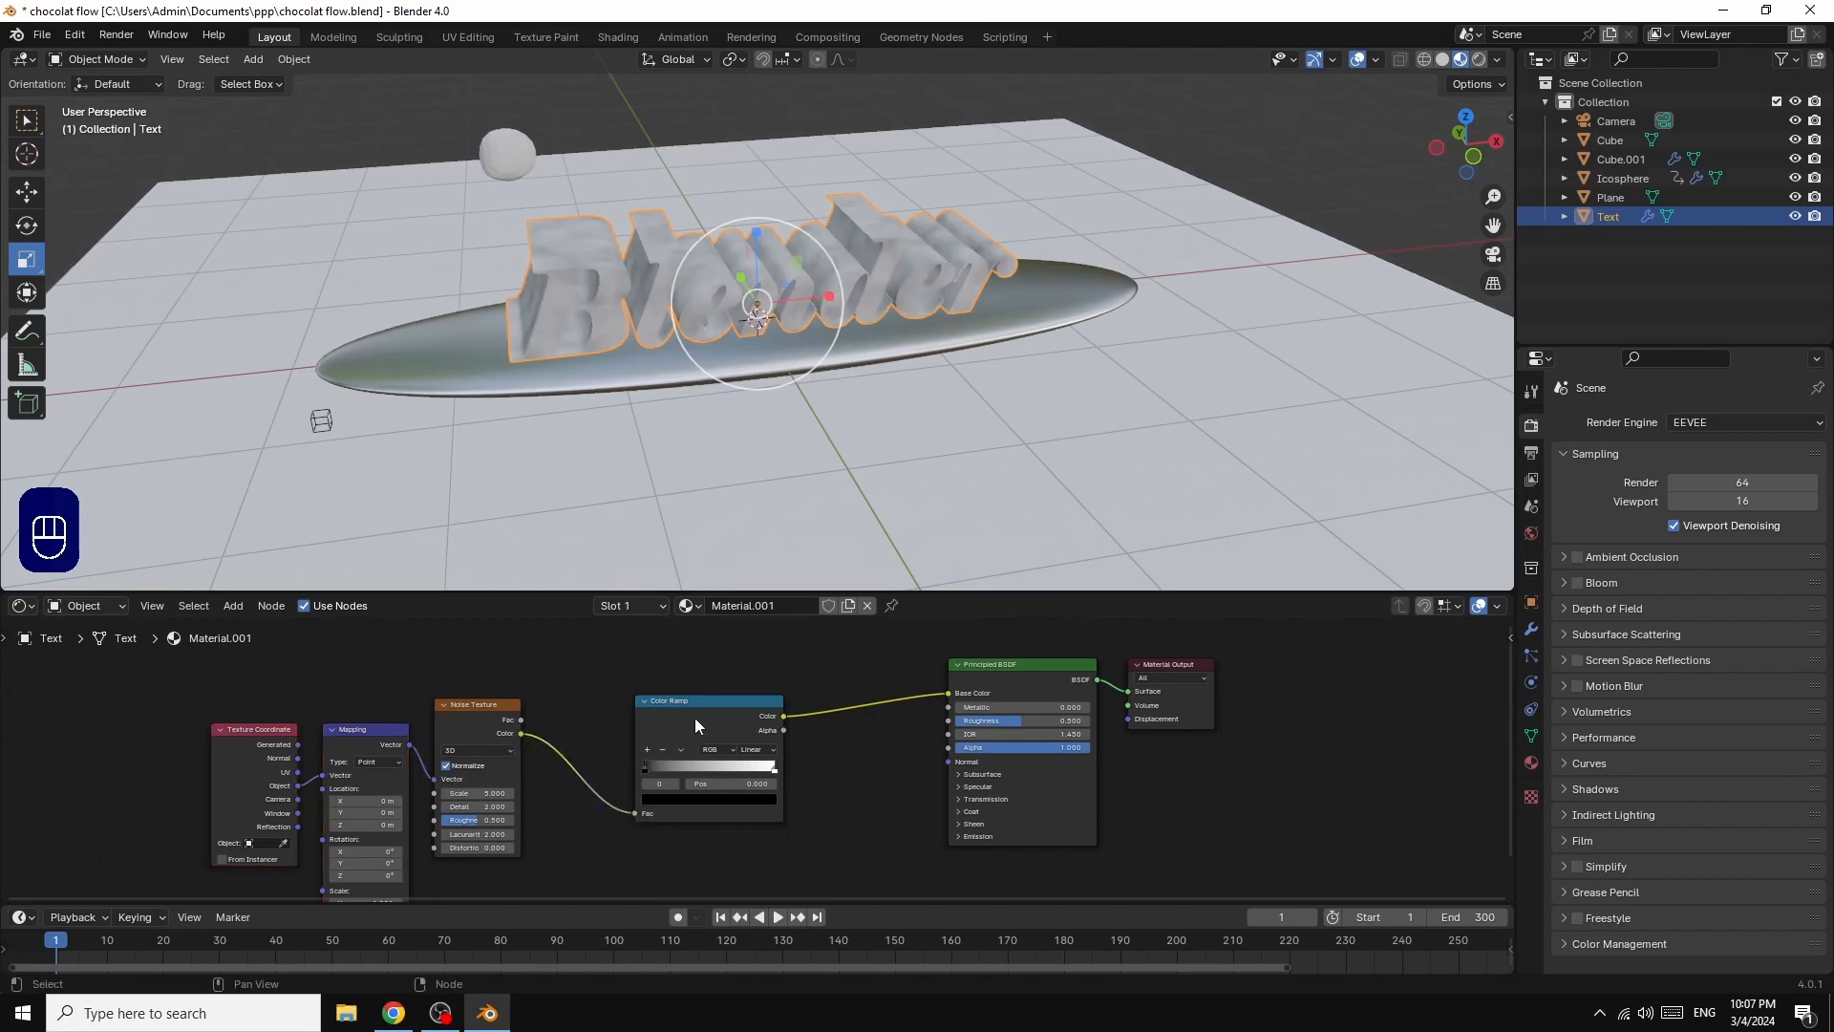
Step: Add a Bump node to the text material, below and between the Color Ramp and the Principled BSDF
click(476, 726)
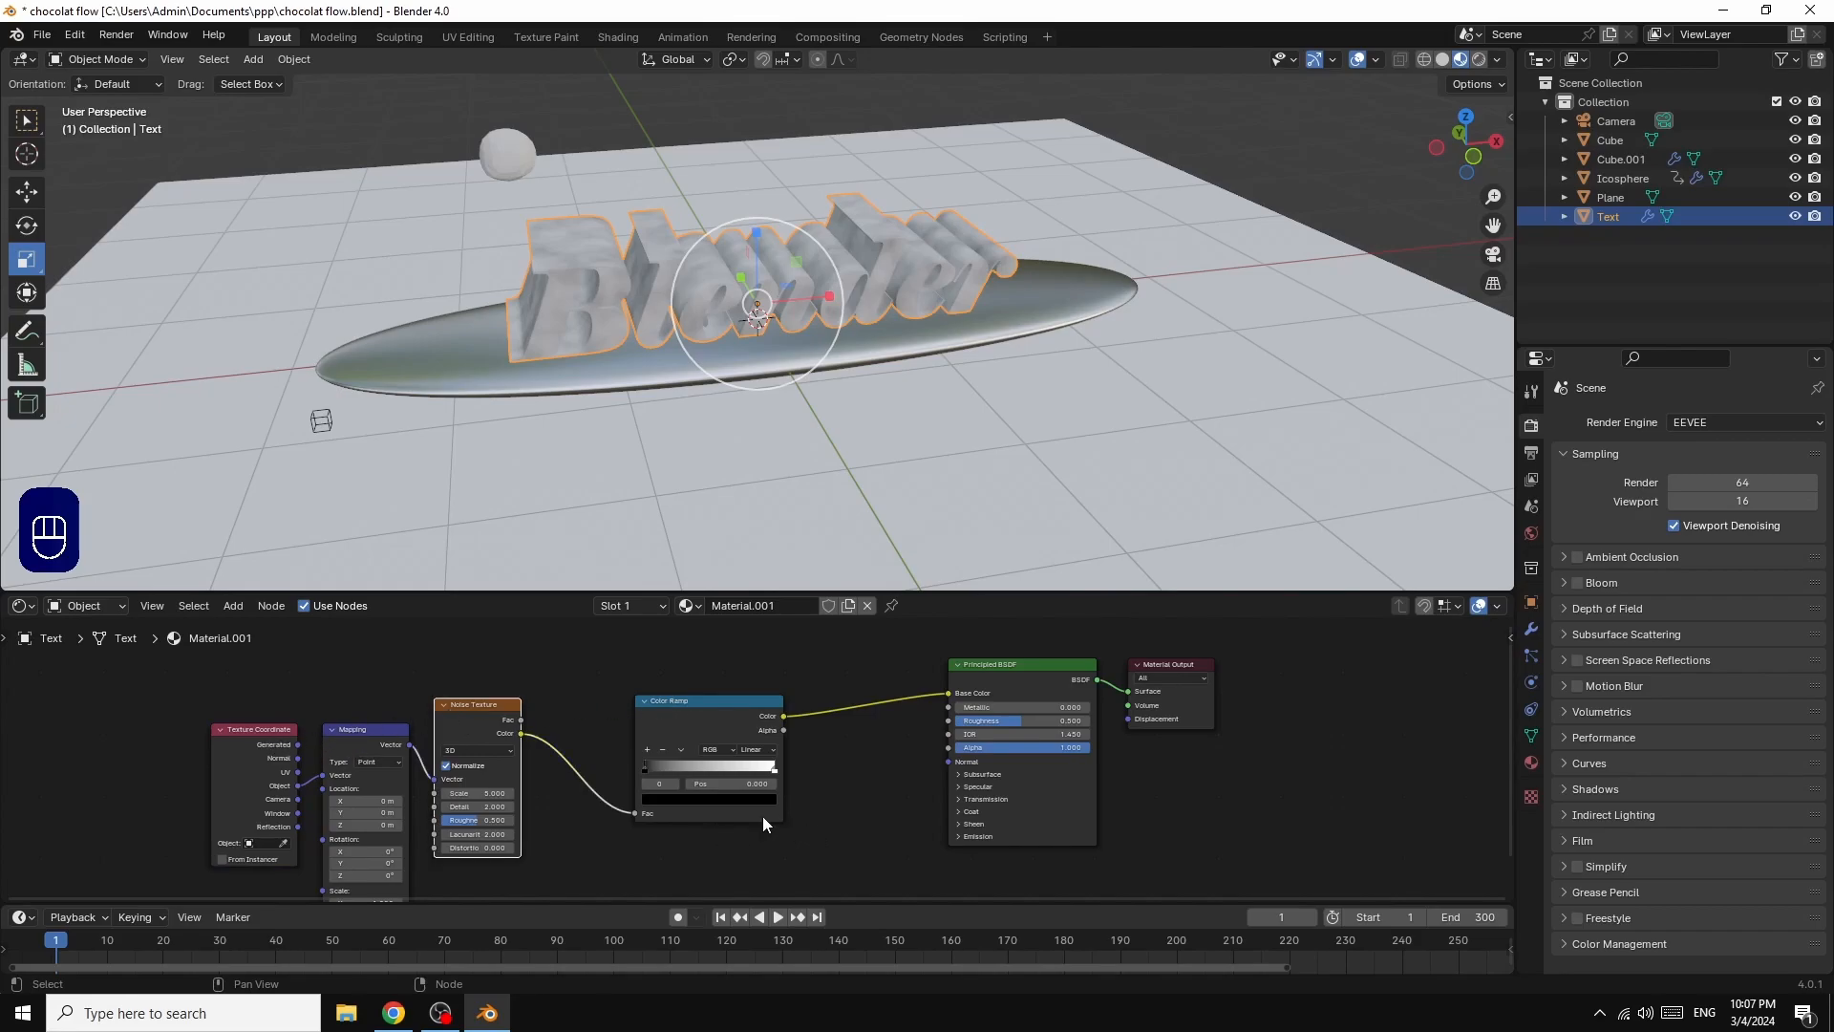
click(232, 606)
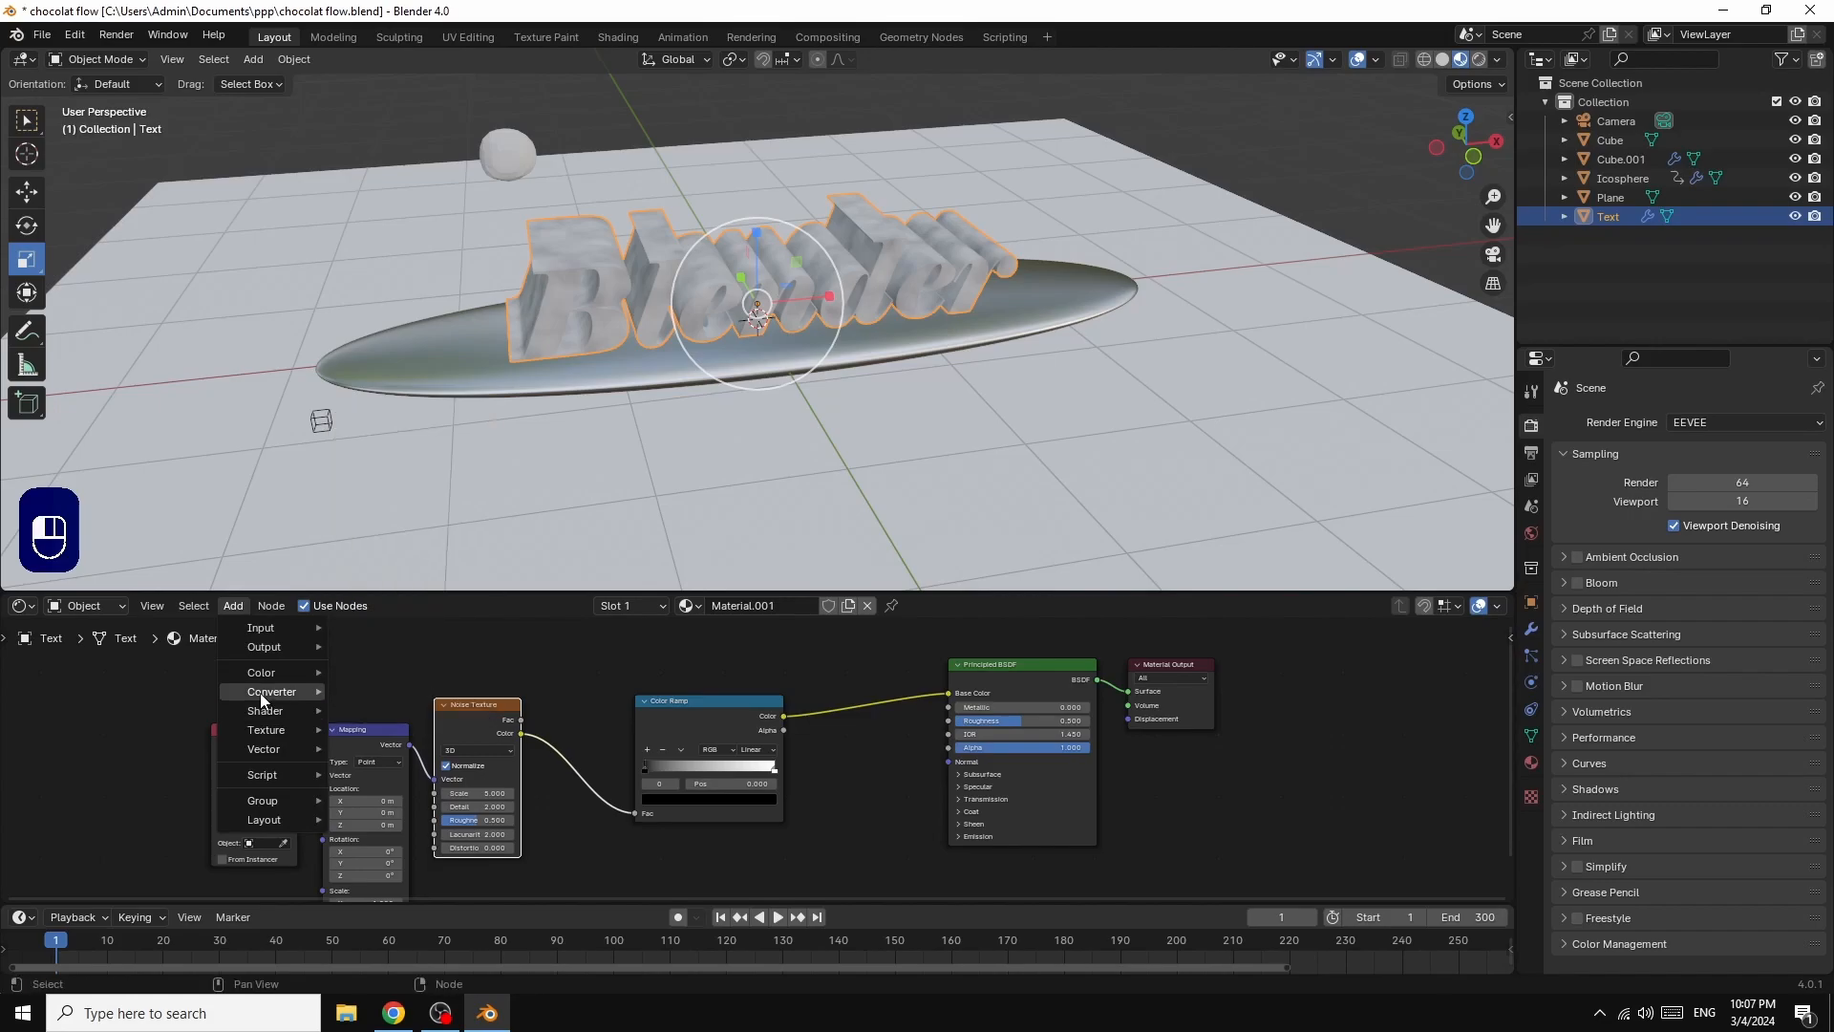
mouse_move(262, 752)
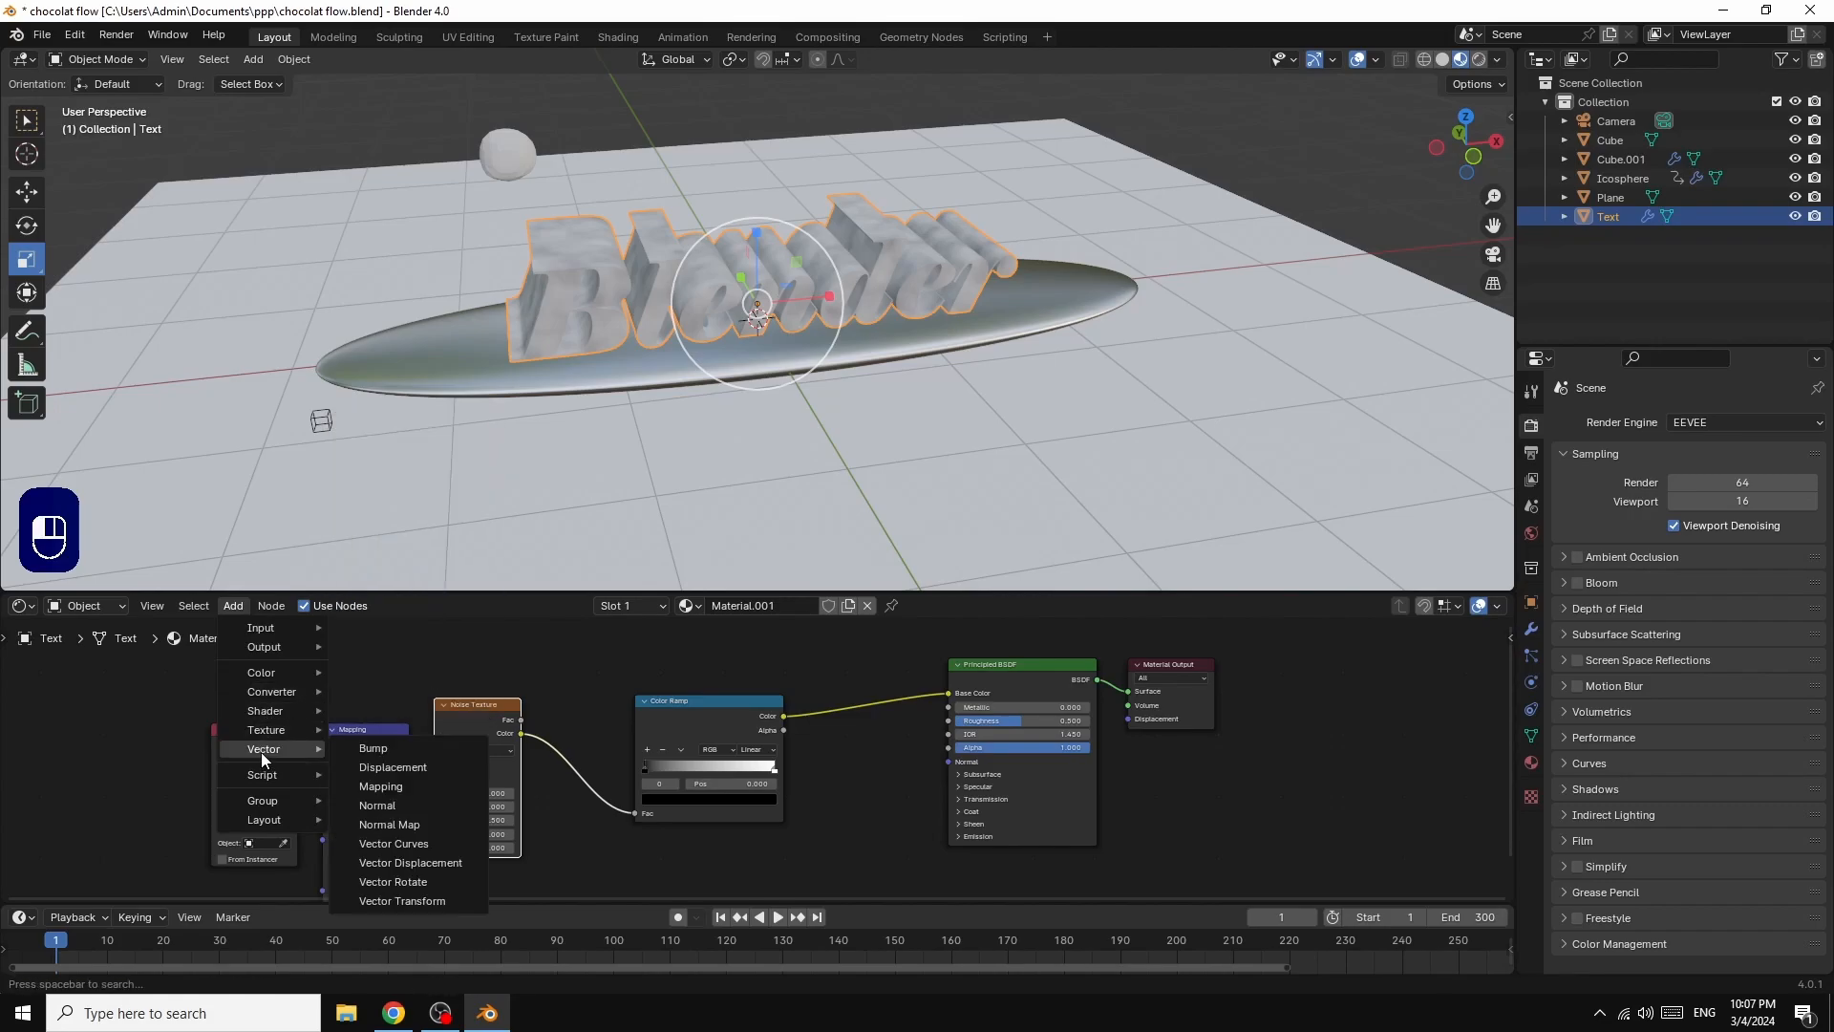
click(393, 754)
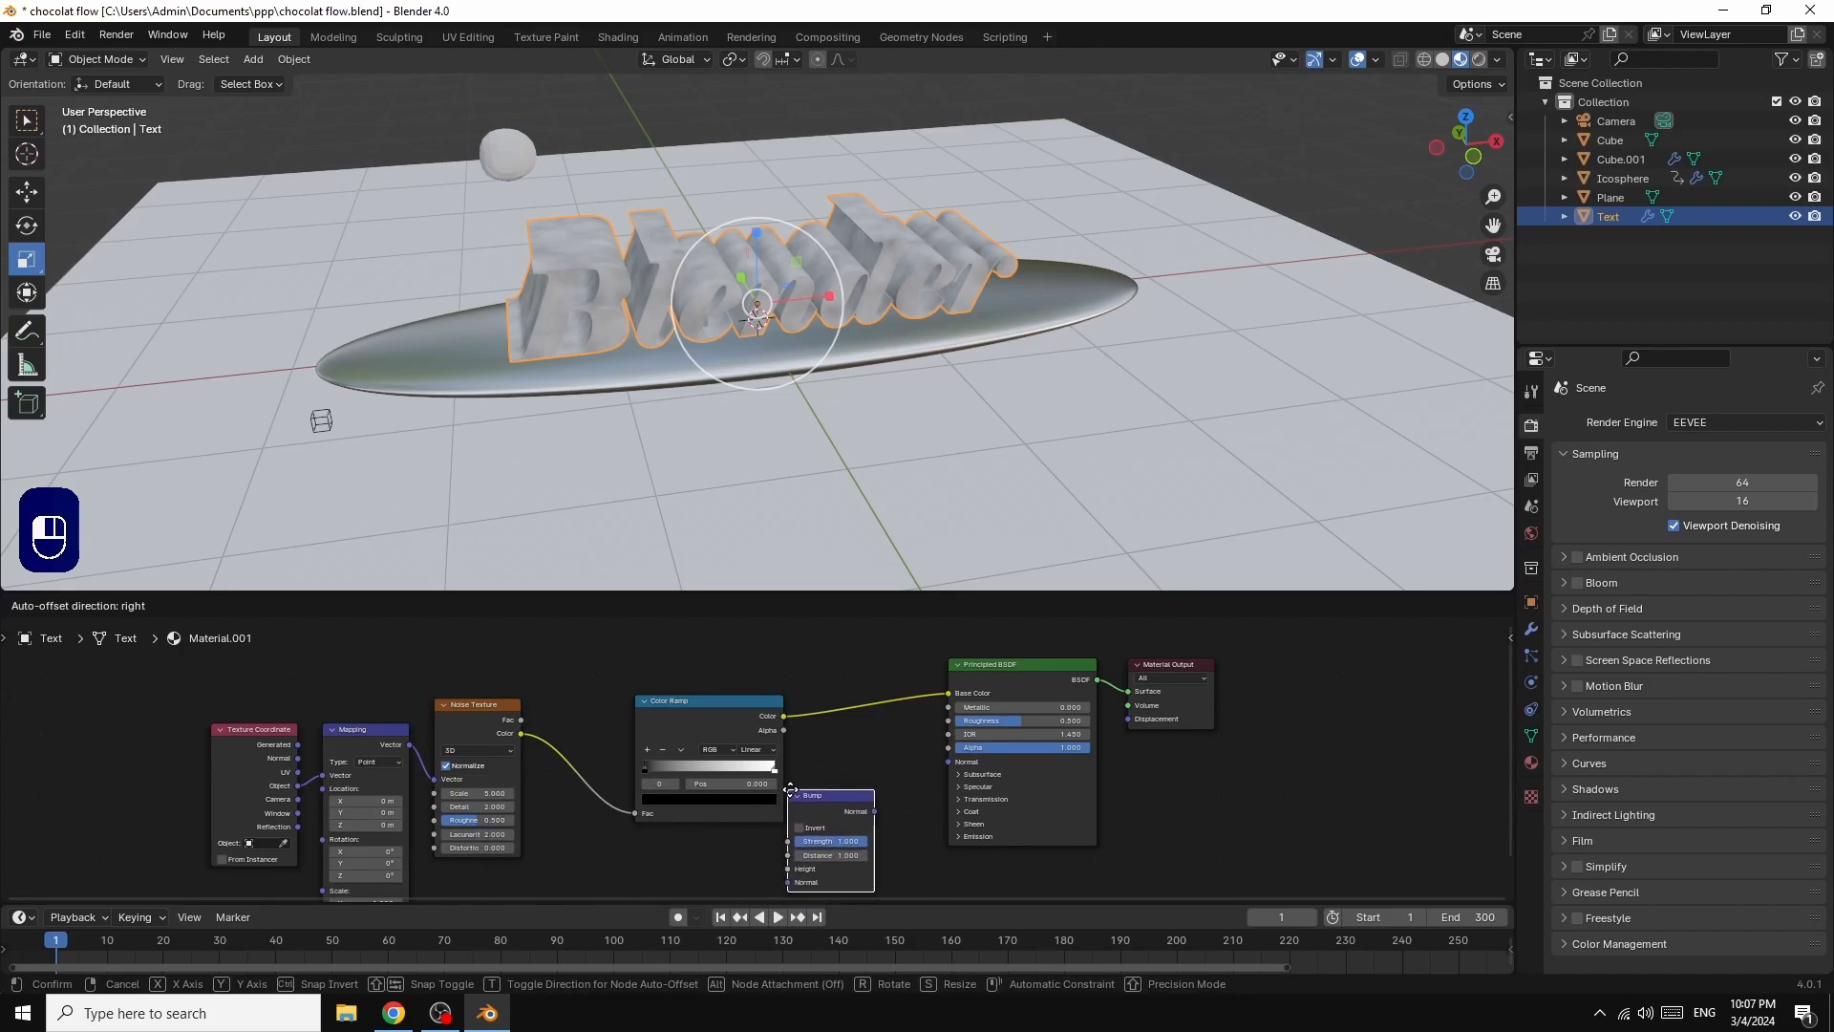
click(798, 800)
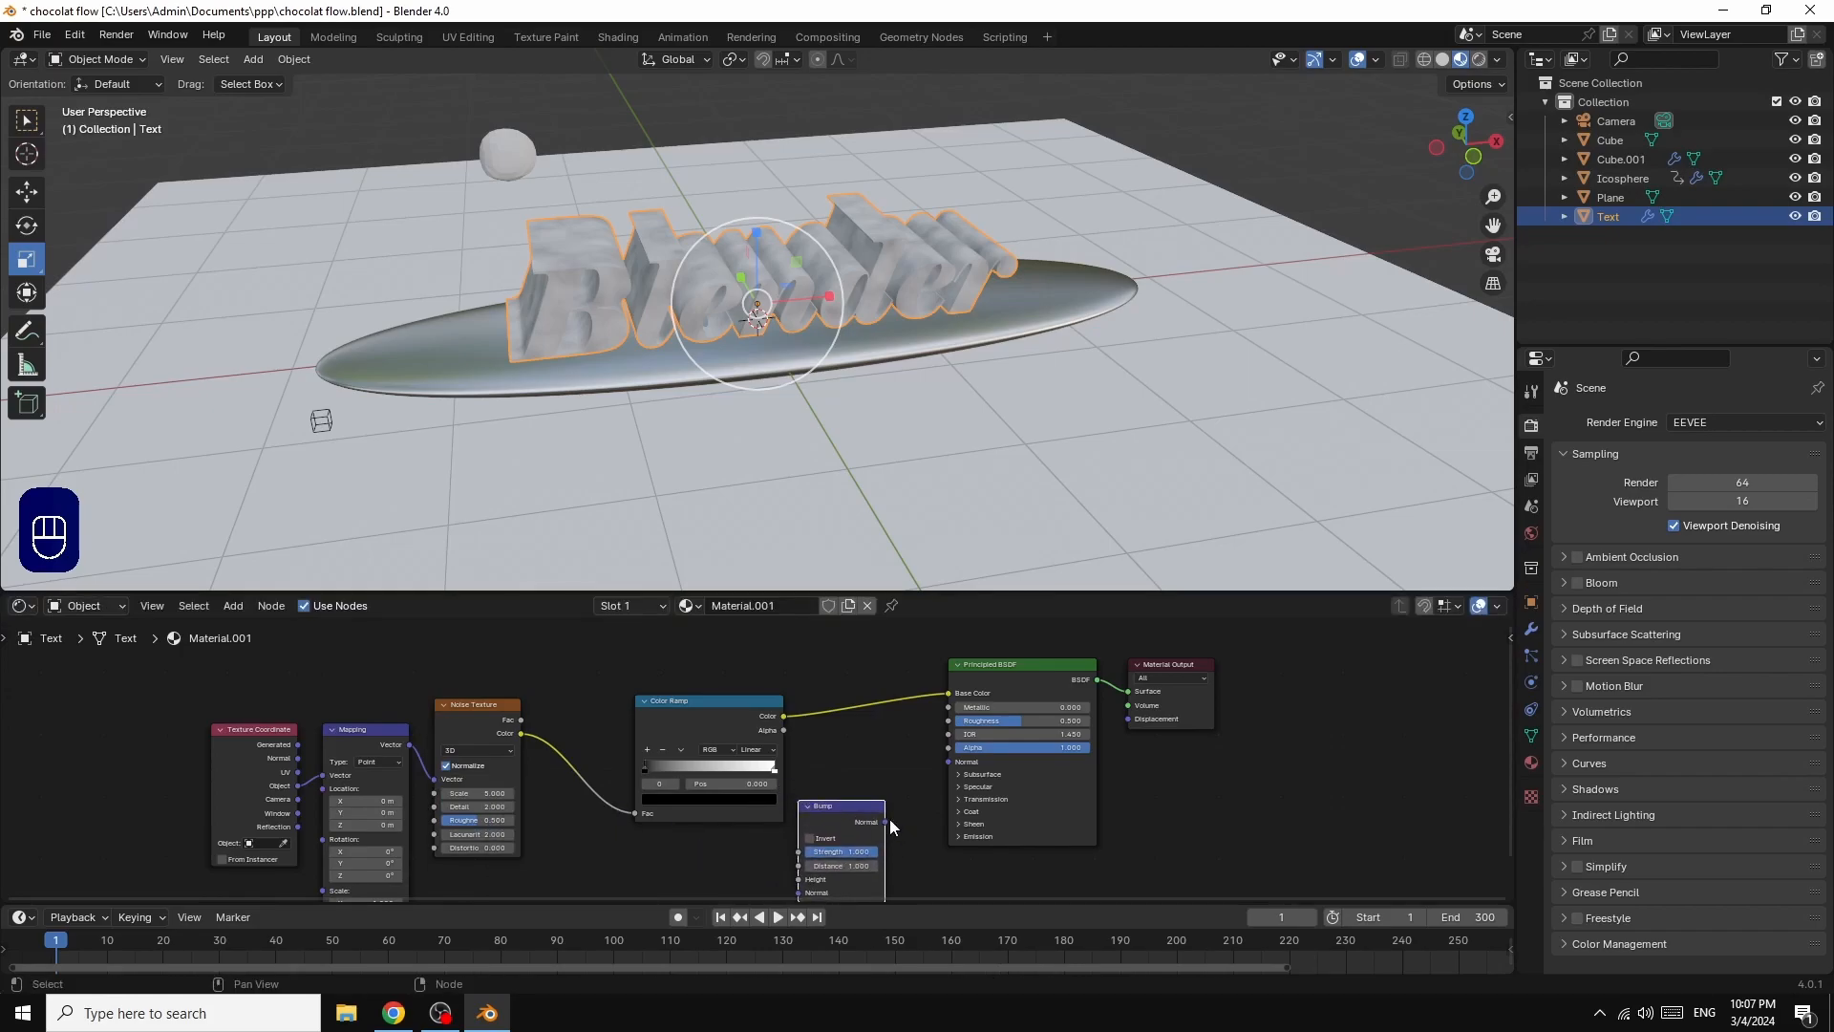
Step: Link the Bump node's Normal output to the Principled BSDF's Normal, and the Noise Texture's Color output to the Bump's Height
drag(886, 822, 948, 762)
drag(521, 733, 799, 841)
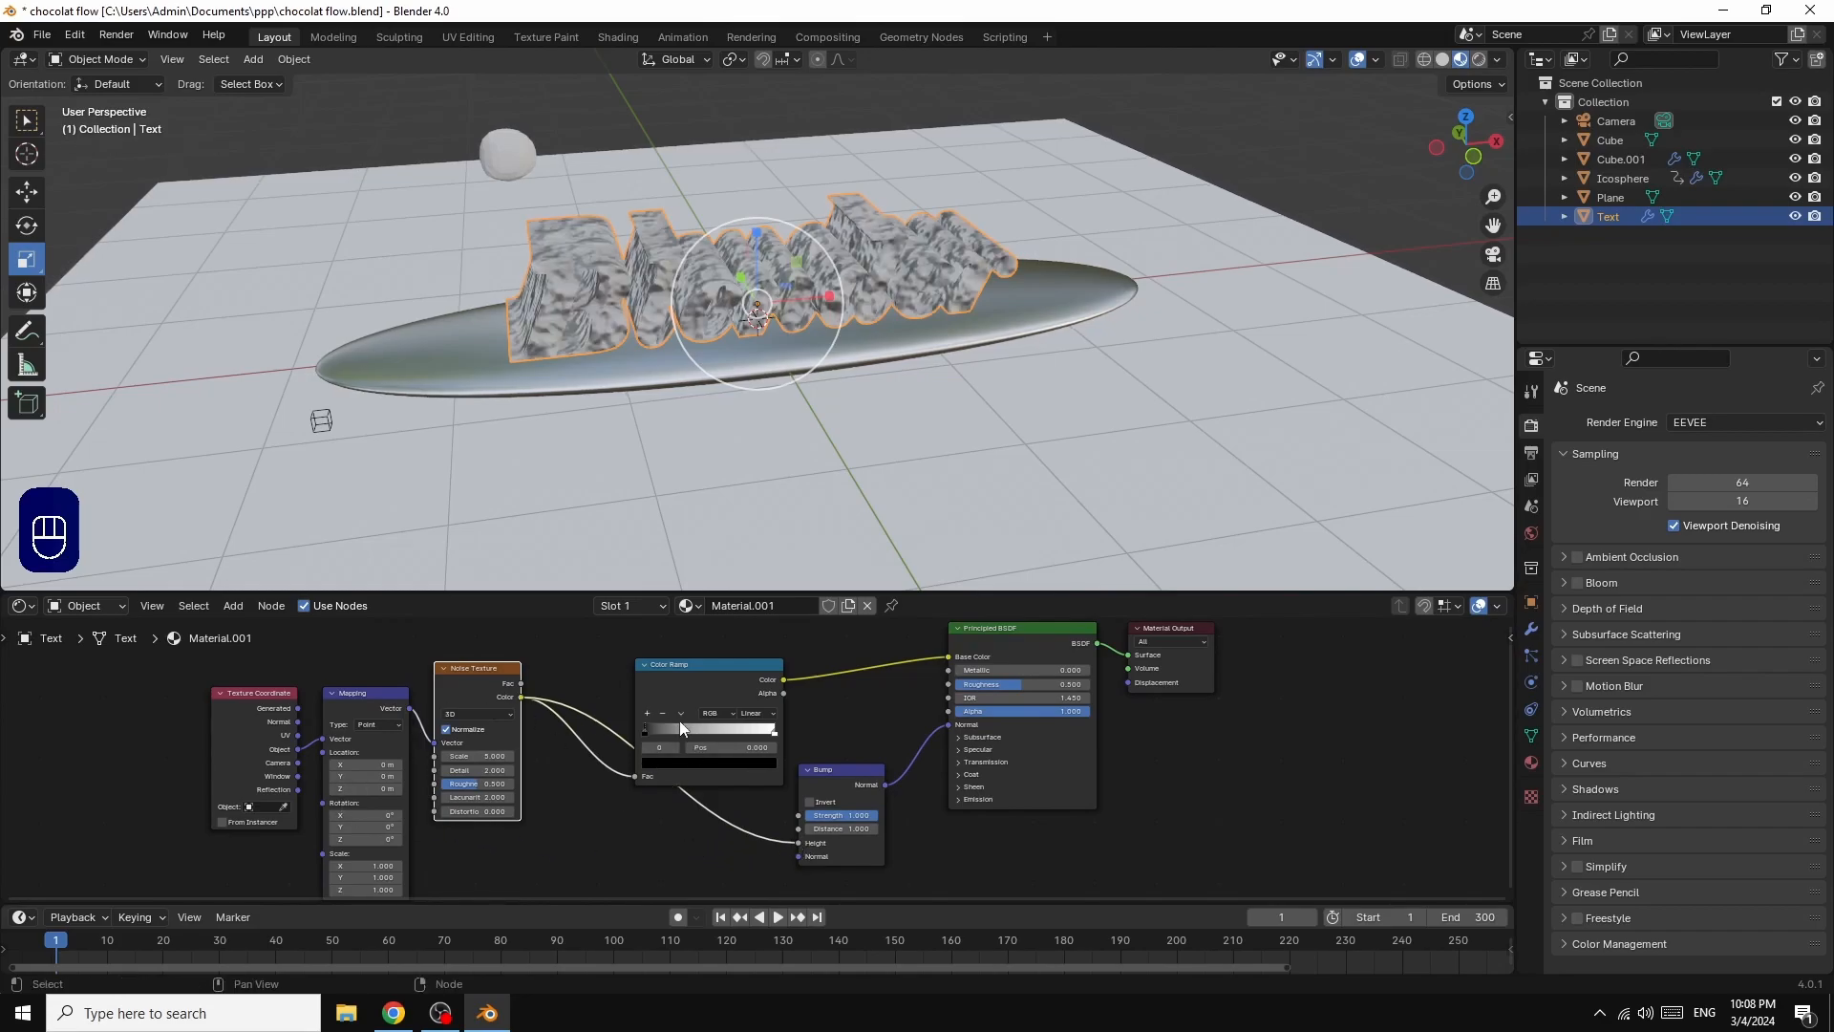
Step: Recolour the Color Ramp's black stop dark reddish brown and bring the brown and white stops close together around the middle of the ramp
drag(646, 730, 680, 734)
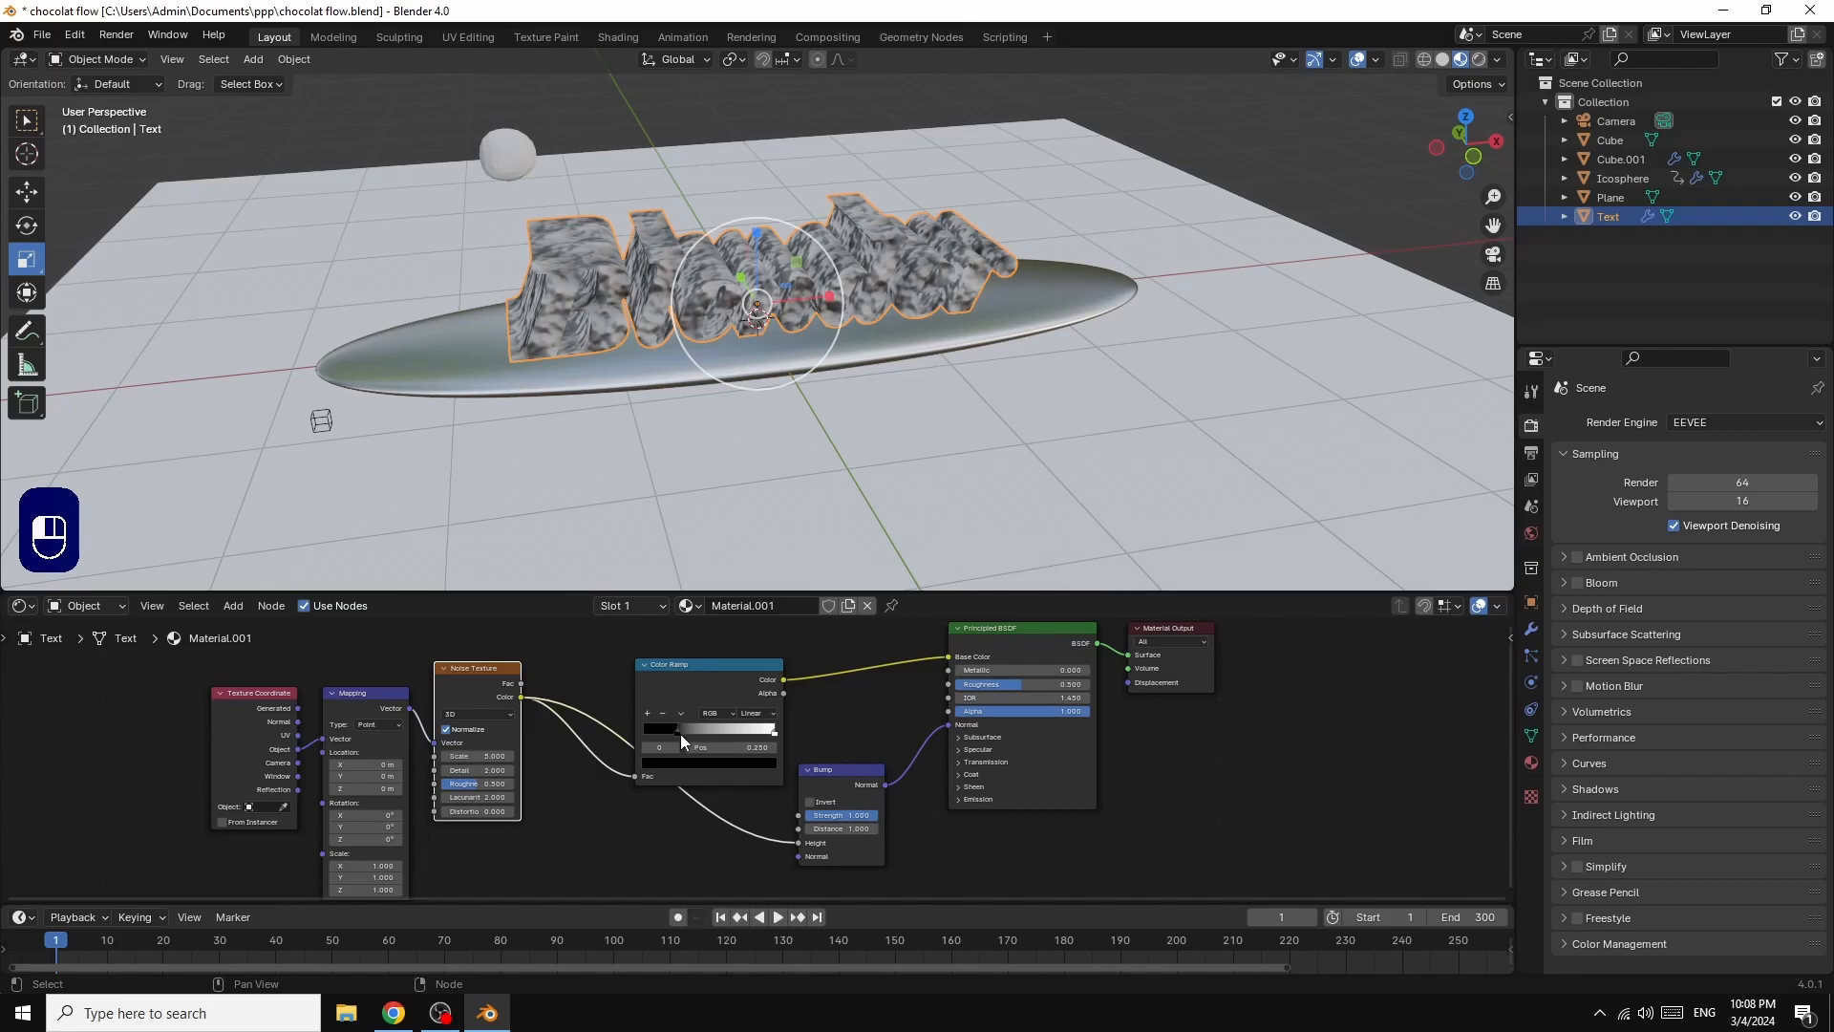
click(669, 764)
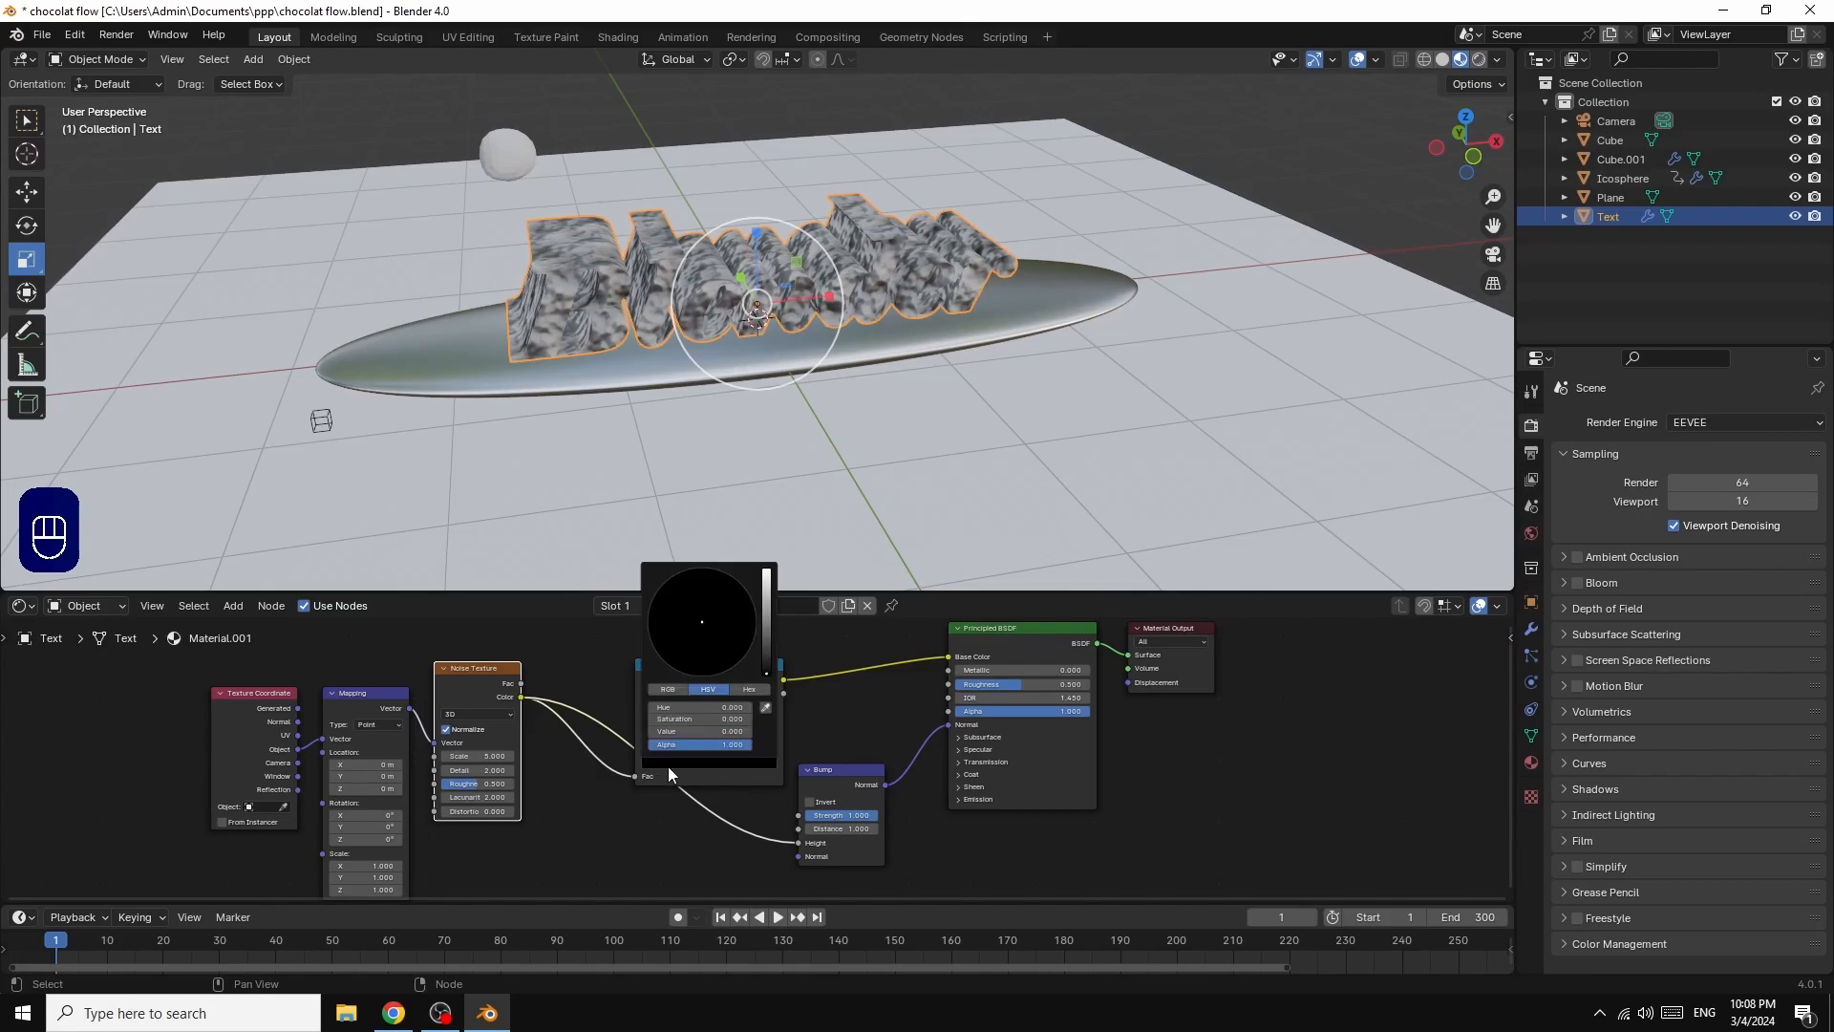
drag(770, 673, 764, 578)
drag(690, 627, 690, 660)
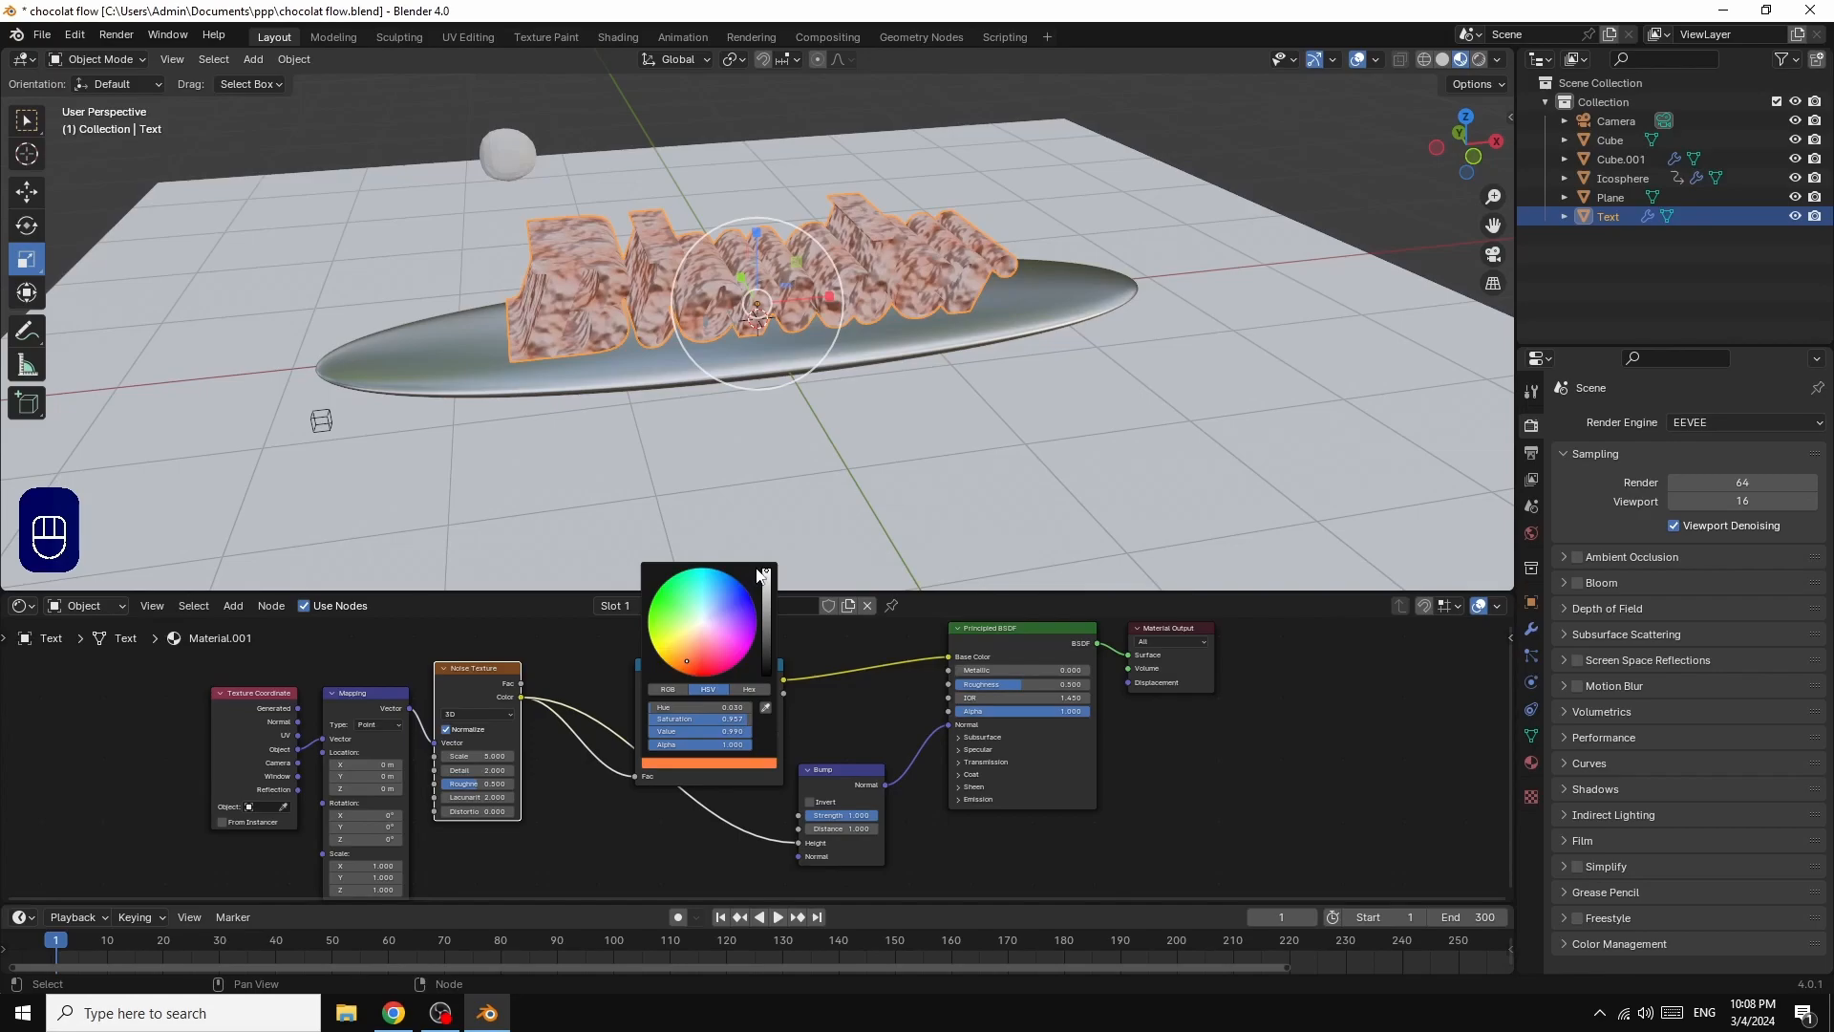
mouse_move(767, 572)
mouse_down()
mouse_move(767, 619)
mouse_move(766, 602)
mouse_up()
drag(688, 663, 694, 666)
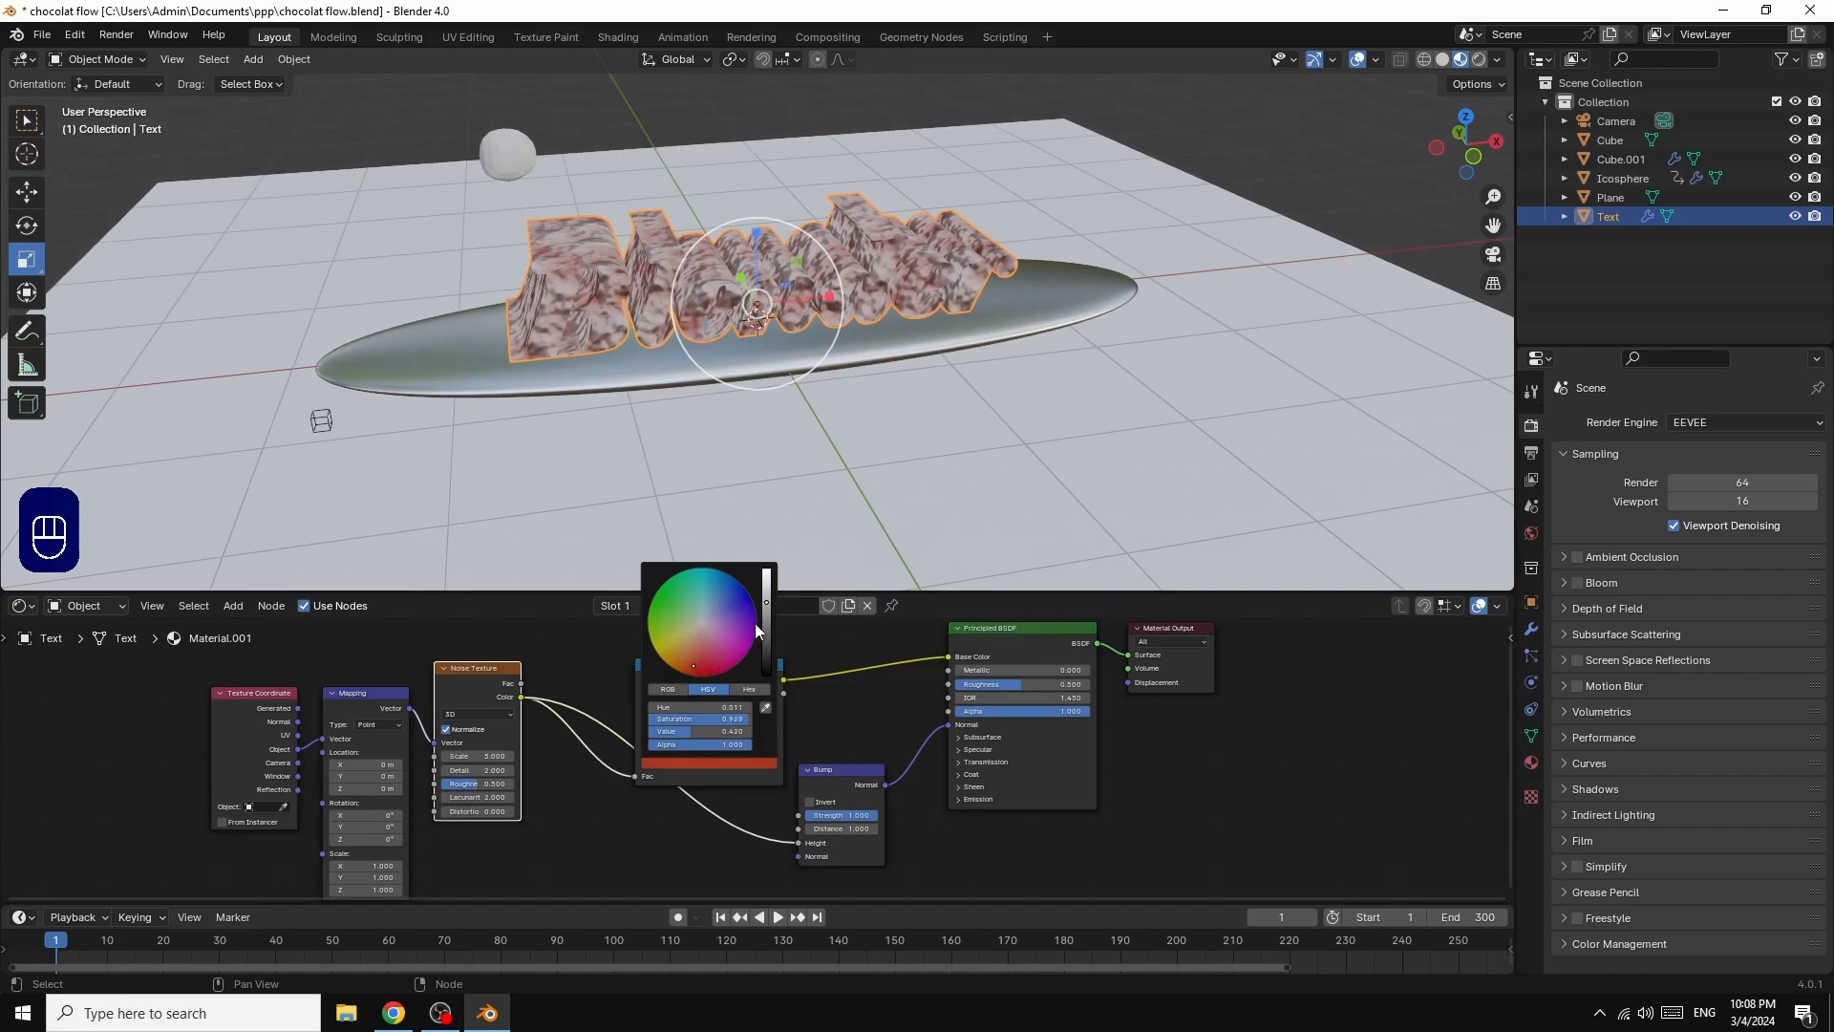
drag(768, 611, 766, 614)
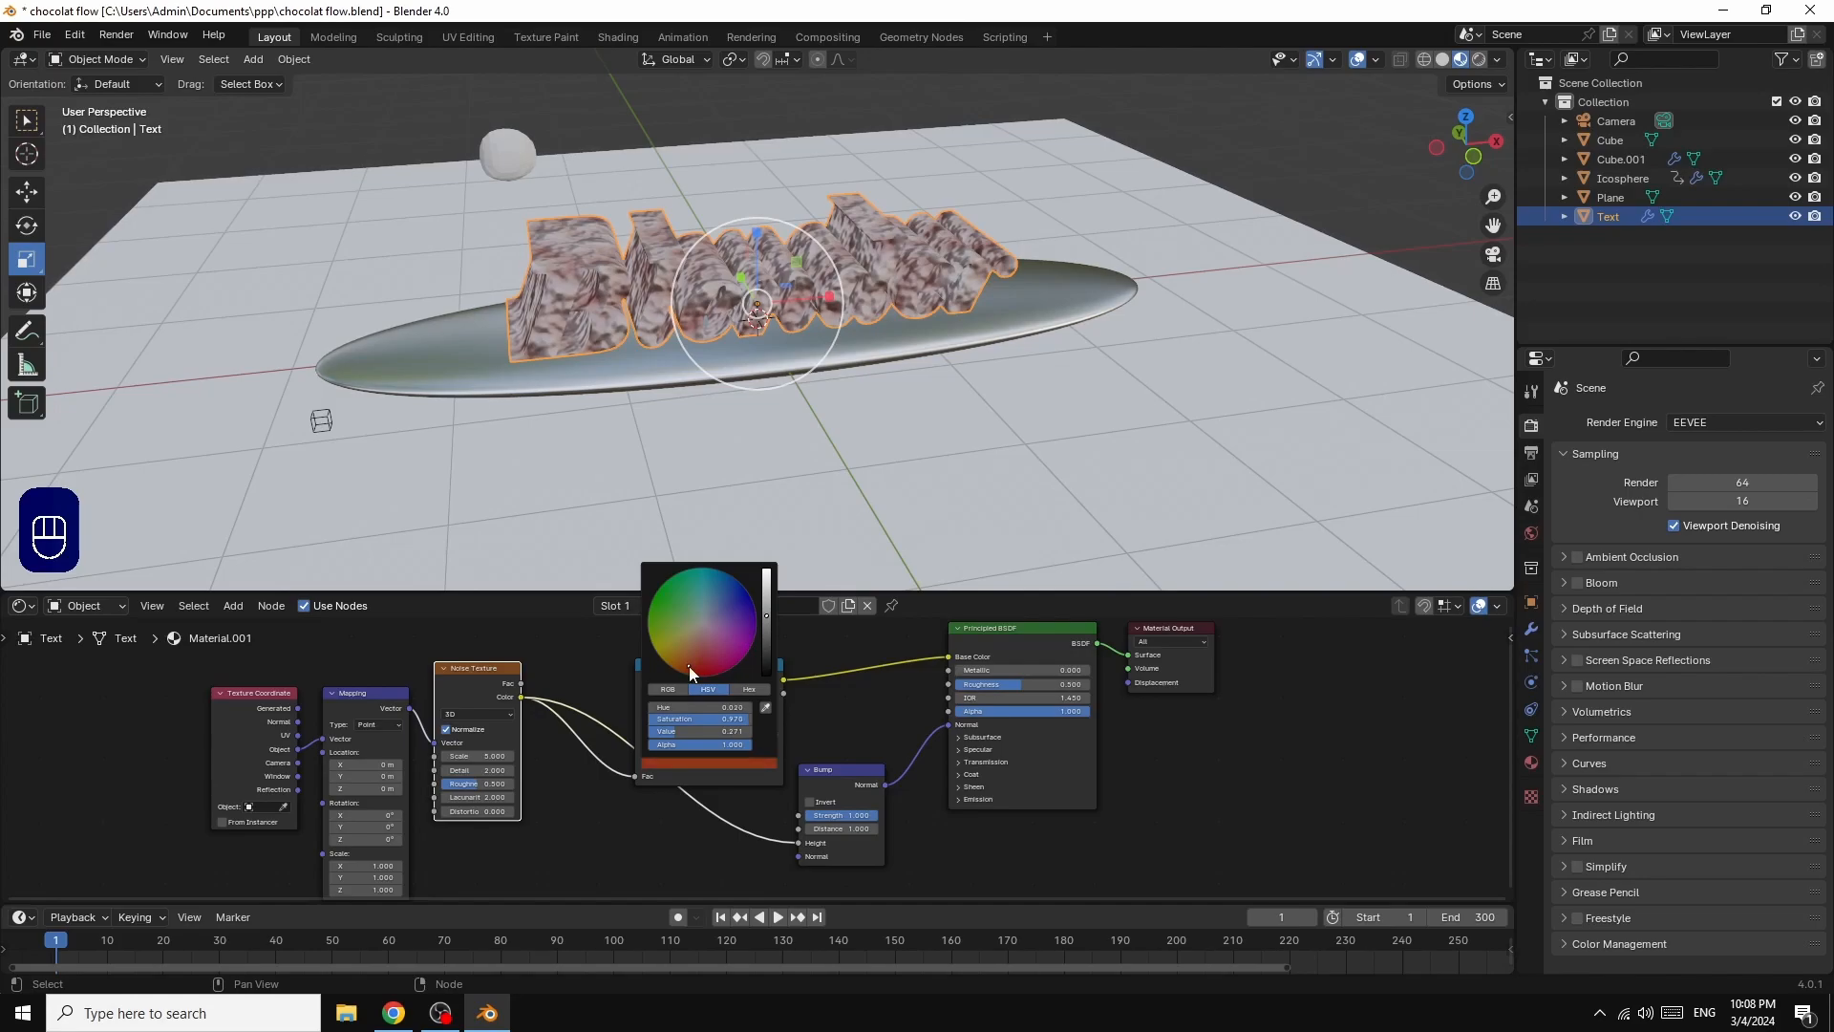
drag(769, 615, 768, 624)
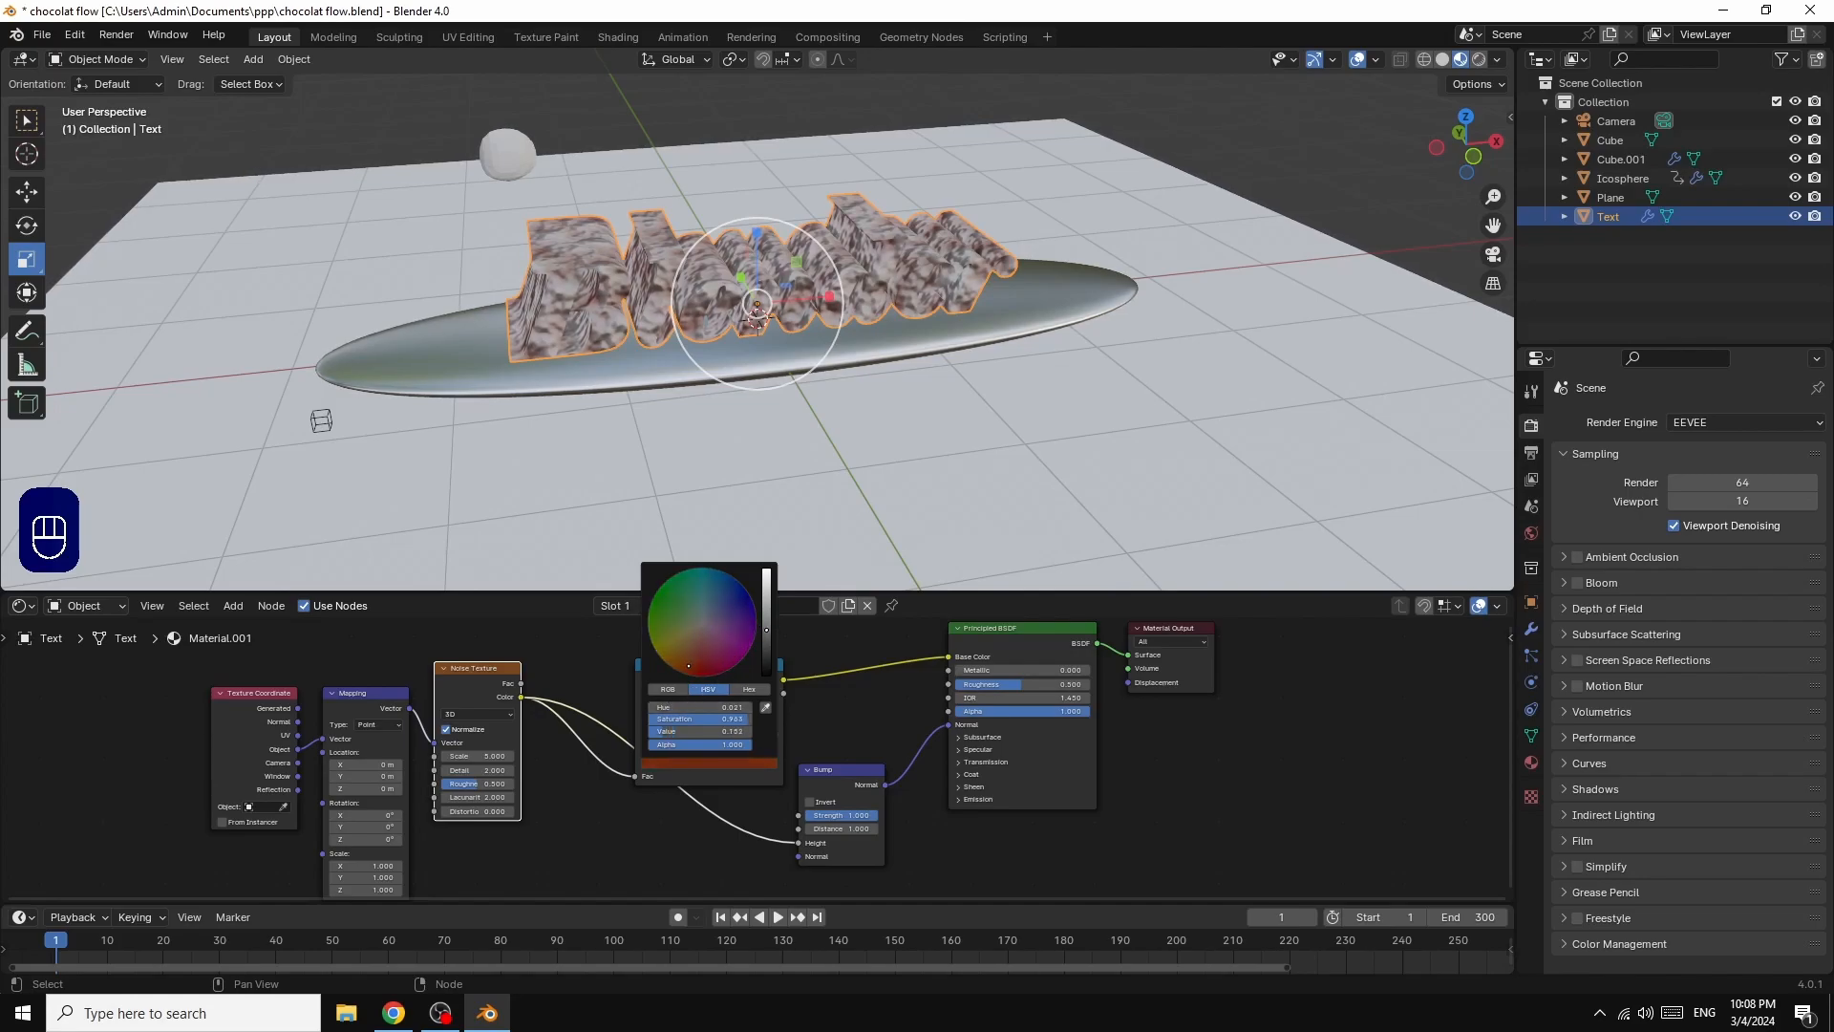
drag(774, 731, 701, 732)
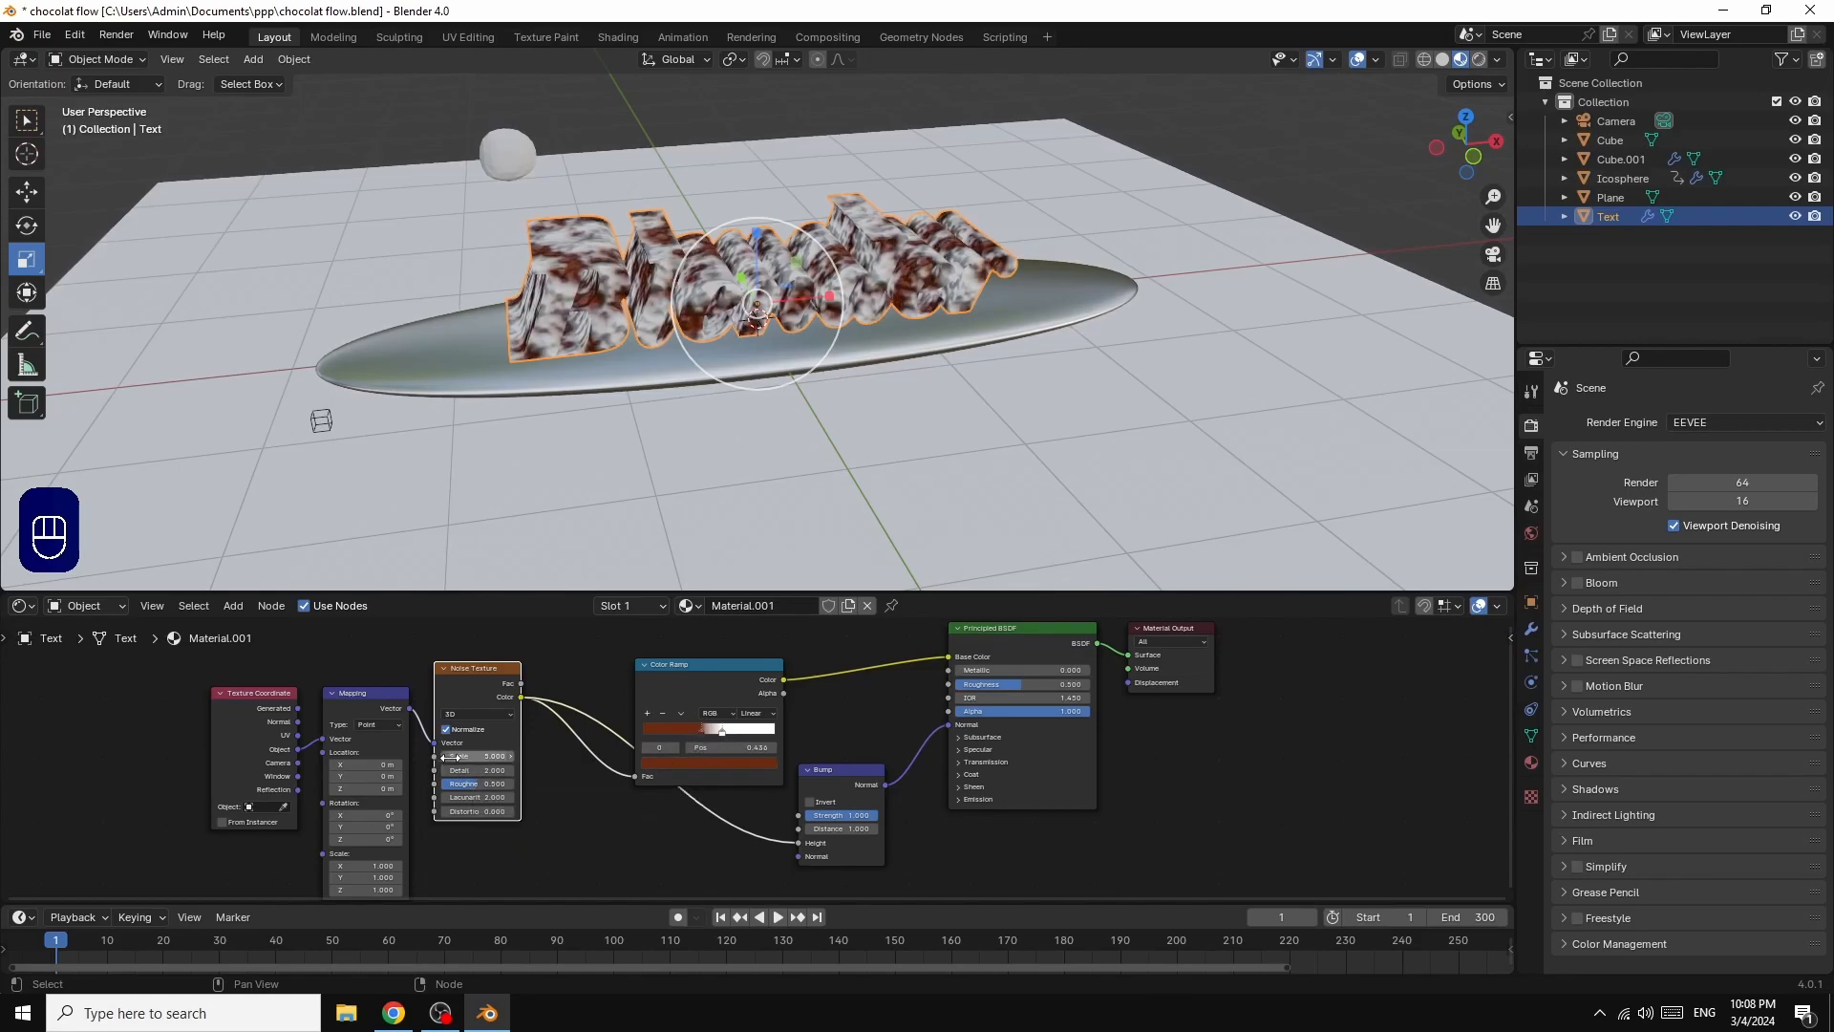
Step: Adjust the text material's Noise Texture to Scale 3.1 and Distortion -0.9, with a higher Roughness
mouse_move(481, 761)
mouse_down()
mouse_move(420, 761)
mouse_move(447, 760)
mouse_up()
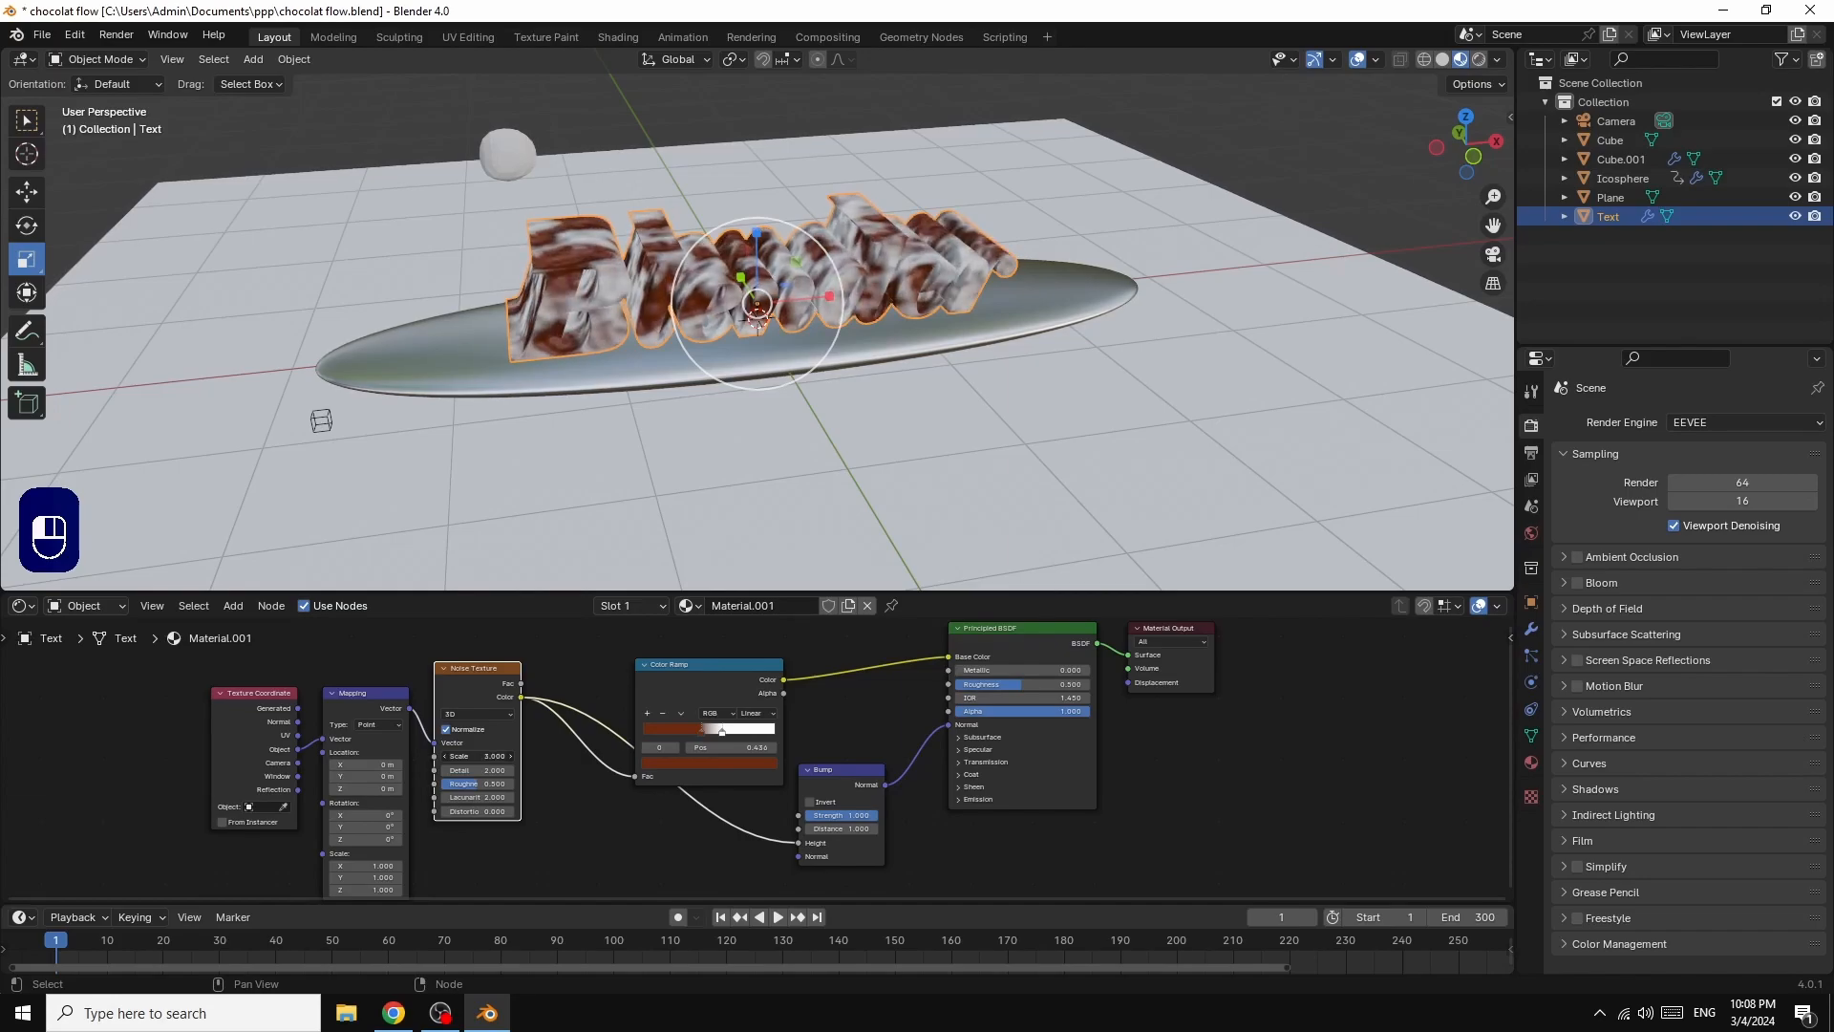
drag(447, 760, 445, 760)
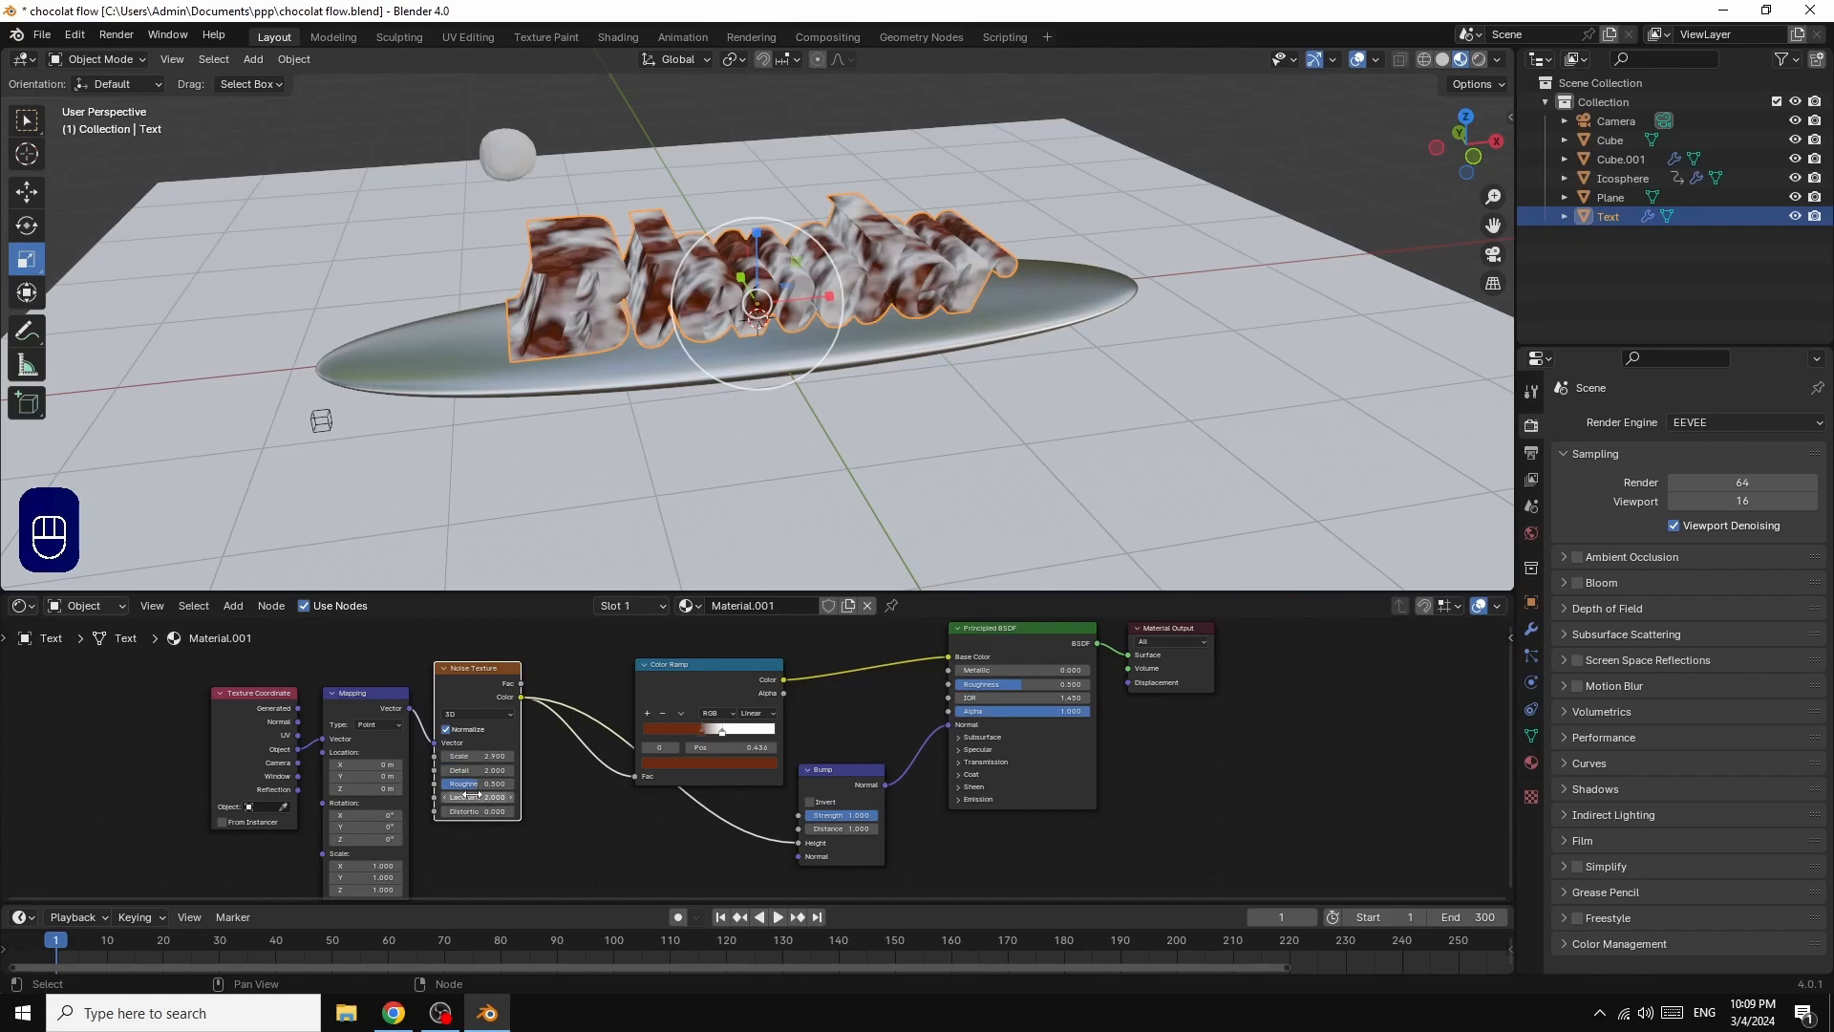
drag(473, 787, 501, 787)
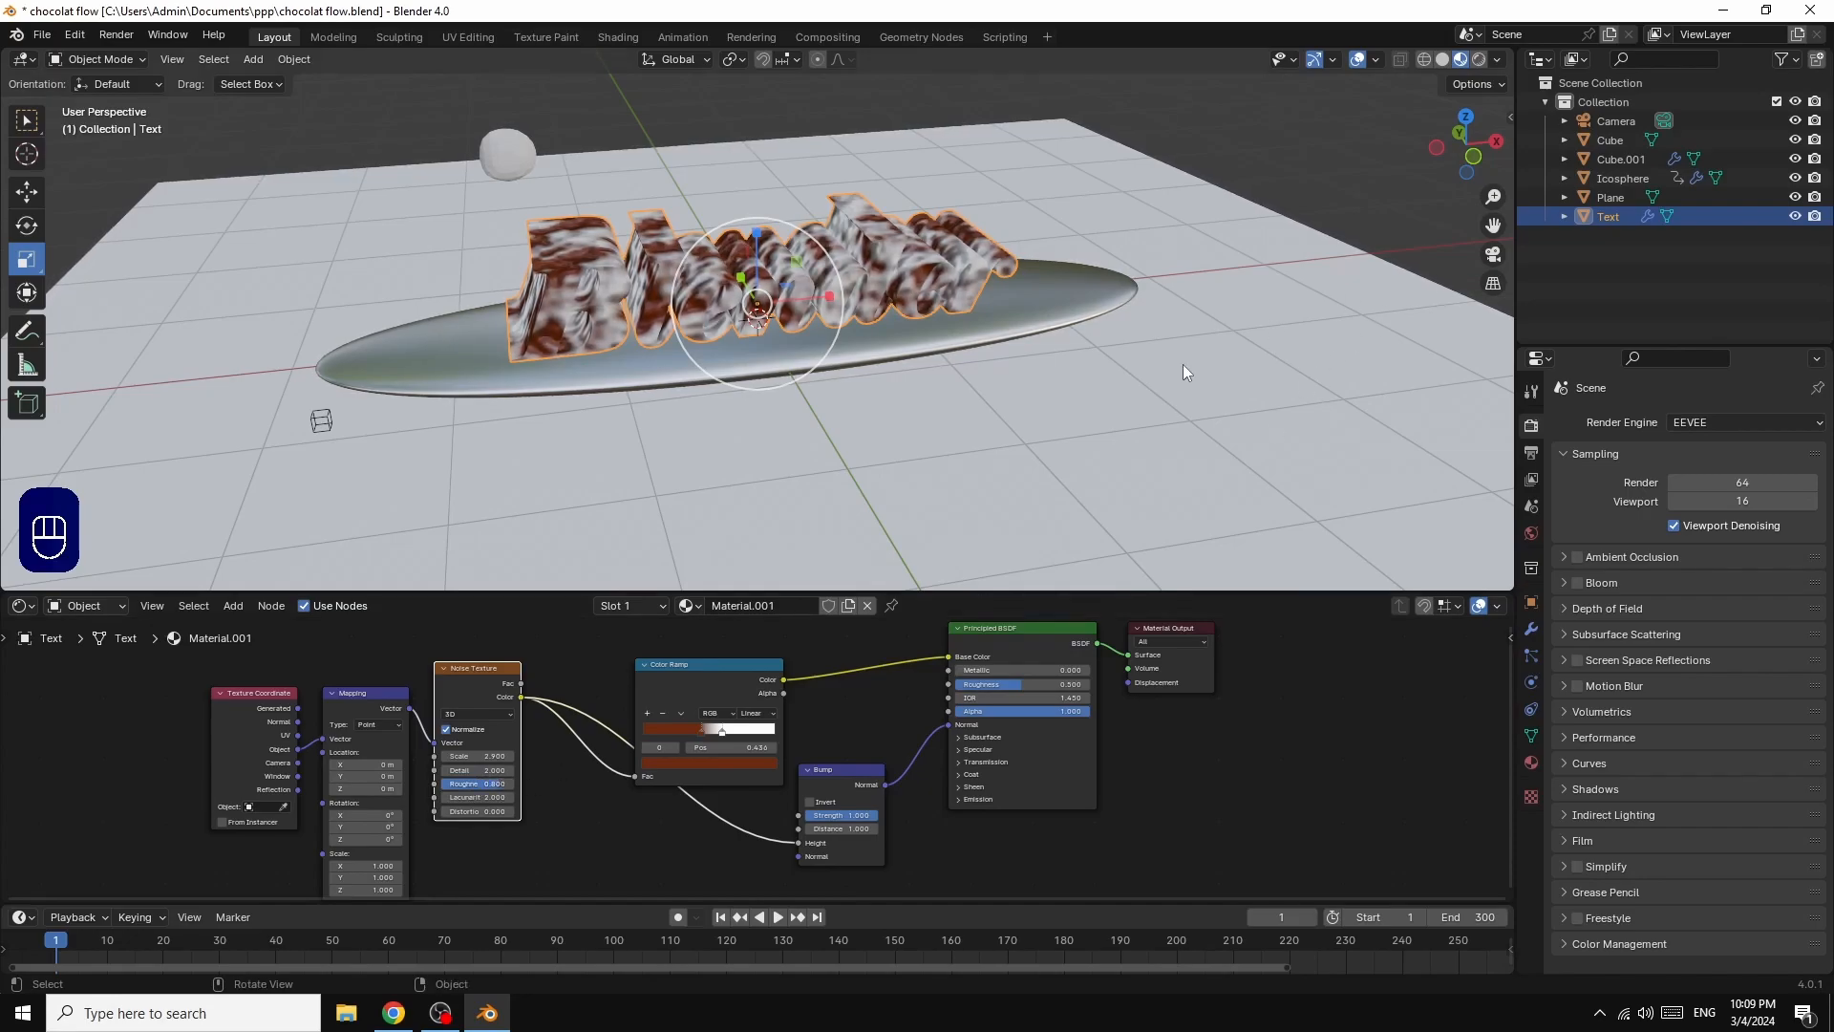
scroll(1196, 357, up, 3)
scroll(1202, 353, up, 3)
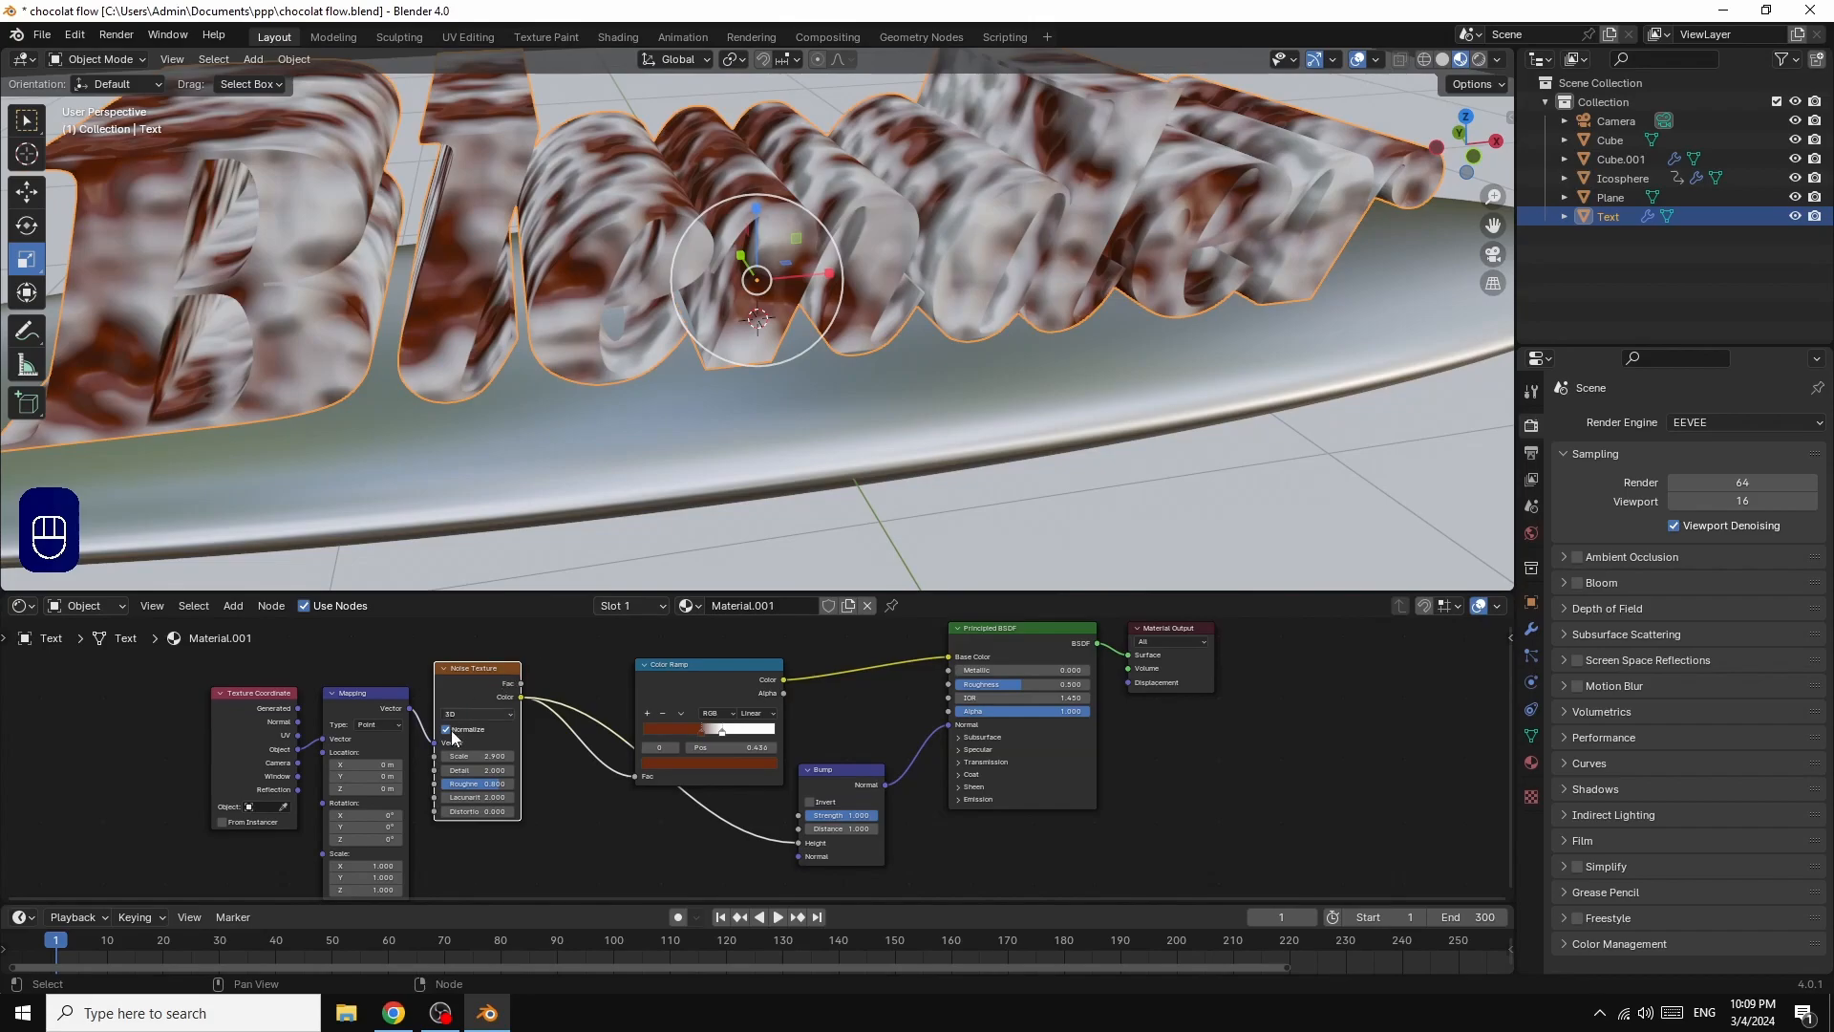
mouse_move(464, 813)
mouse_down()
mouse_move(516, 813)
mouse_move(446, 813)
mouse_move(472, 760)
mouse_move(493, 759)
mouse_move(495, 785)
mouse_up()
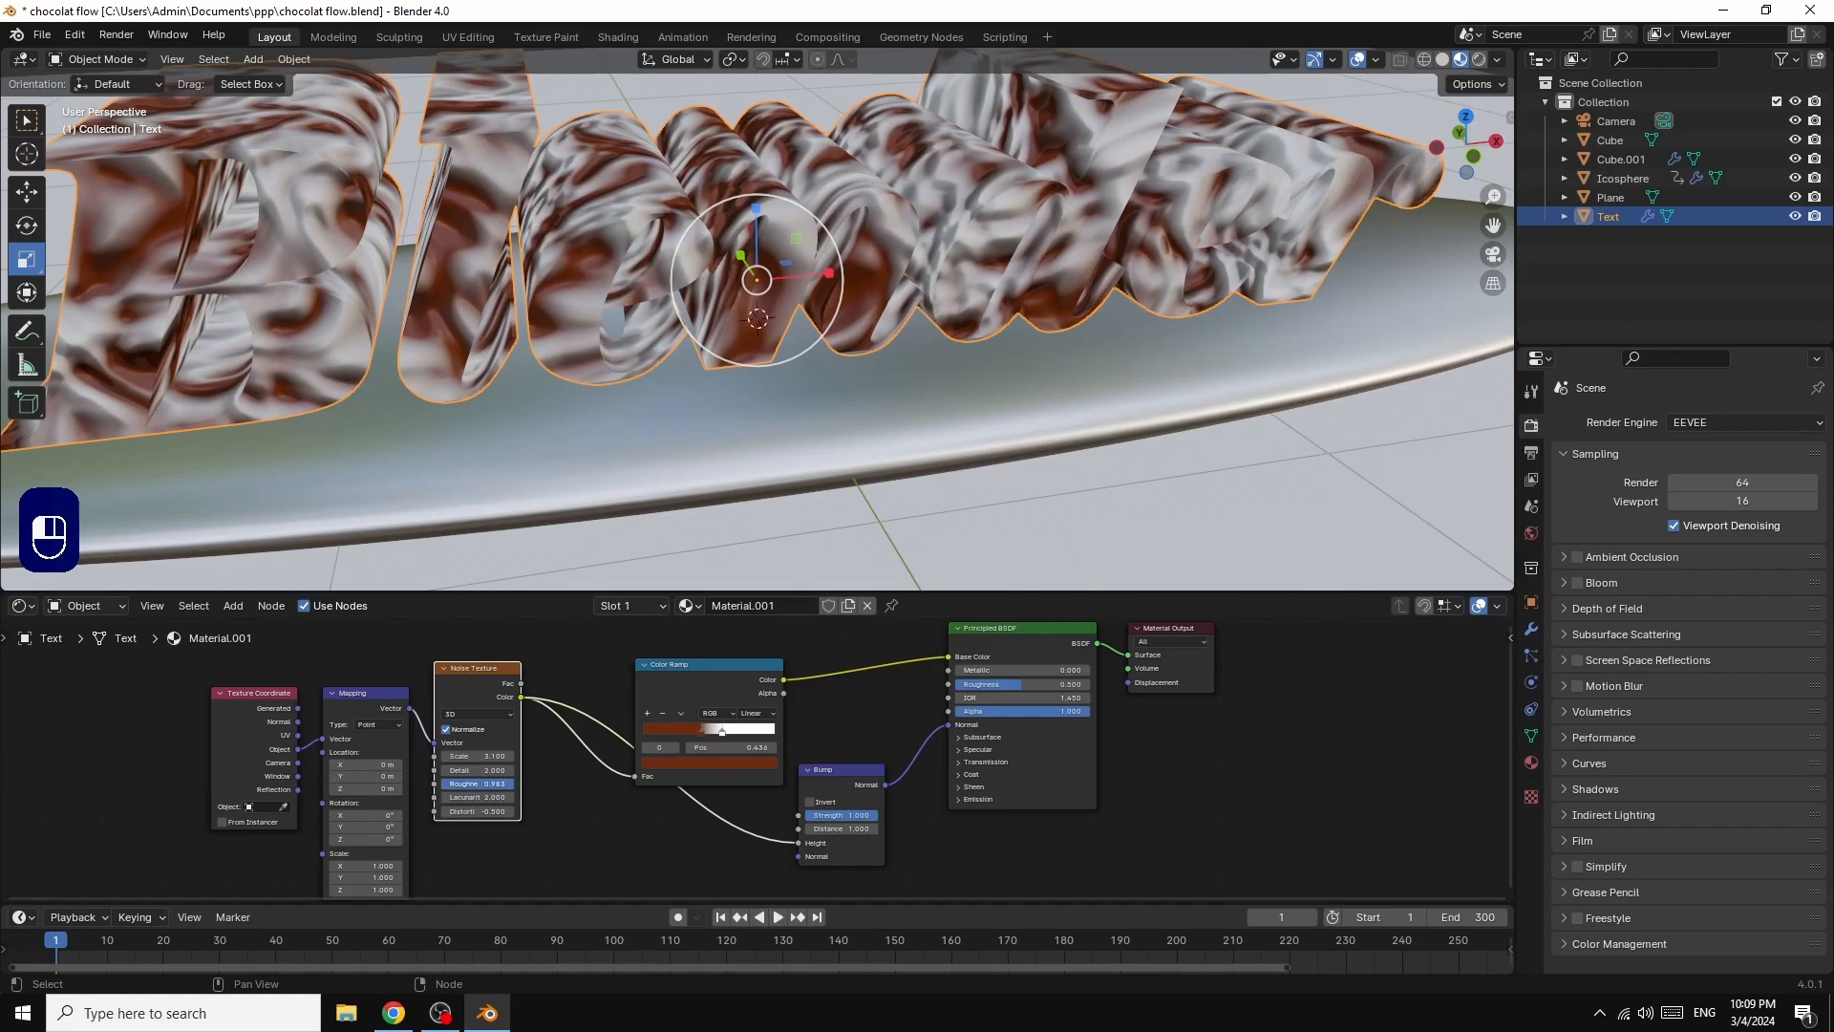
Step: Sharpen the Color Ramp's brown-to-white transition by moving its two stops even closer together
drag(702, 732, 703, 733)
click(721, 736)
mouse_move(724, 732)
mouse_down()
mouse_move(741, 732)
mouse_move(707, 732)
mouse_up()
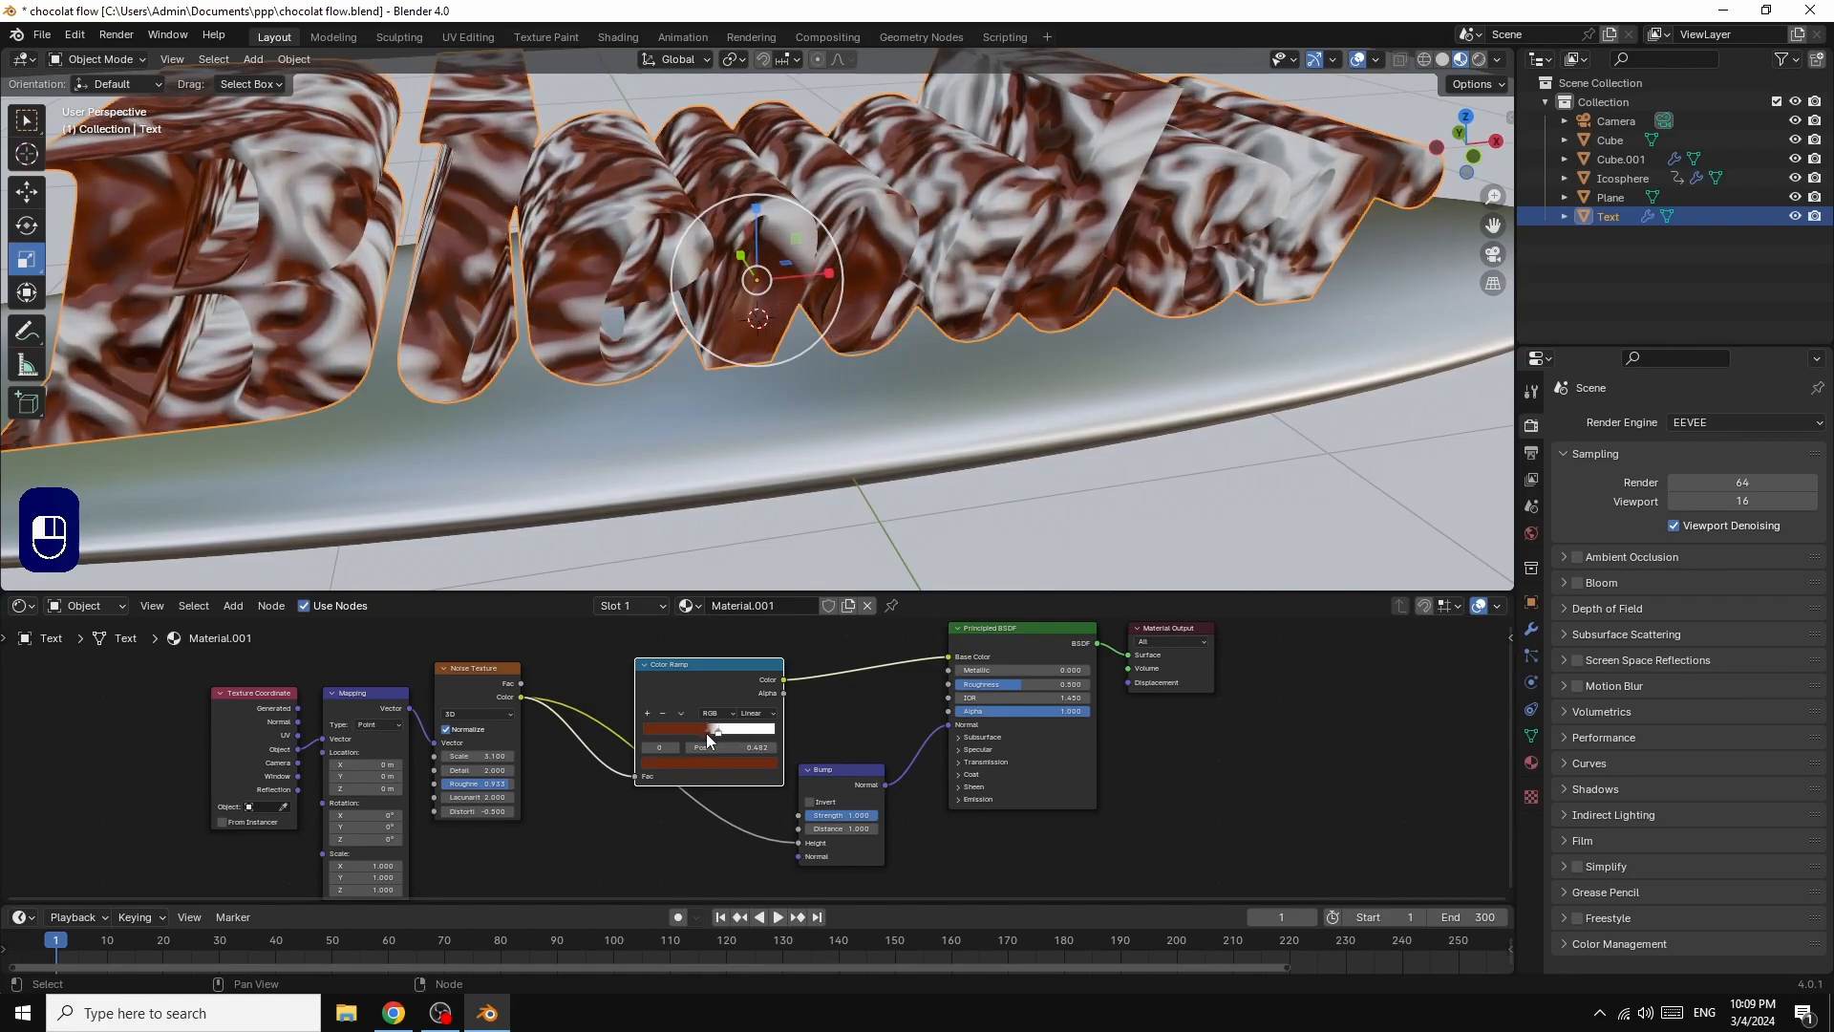
Step: Give the chocolate fluid domain Cube.001 a new material with Metallic 1.0 and an orange-brown Base Color
scroll(1234, 358, down, 3)
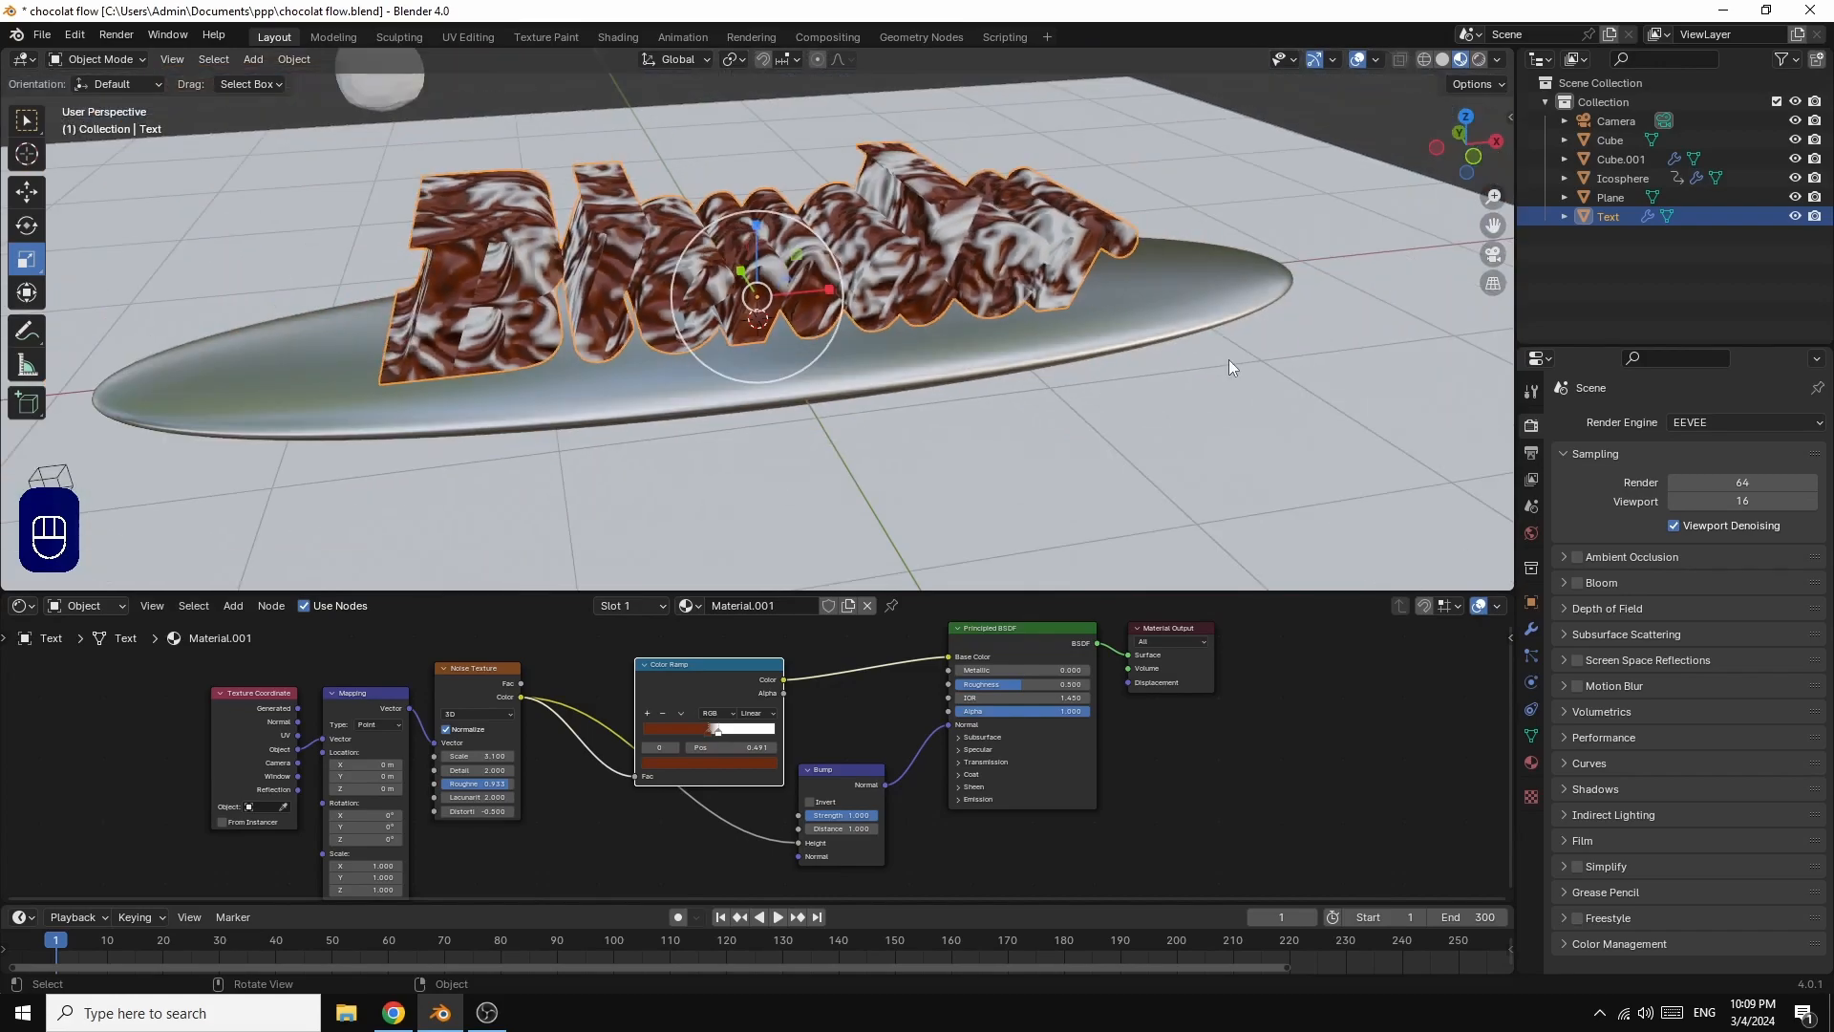
scroll(1254, 375, down, 2)
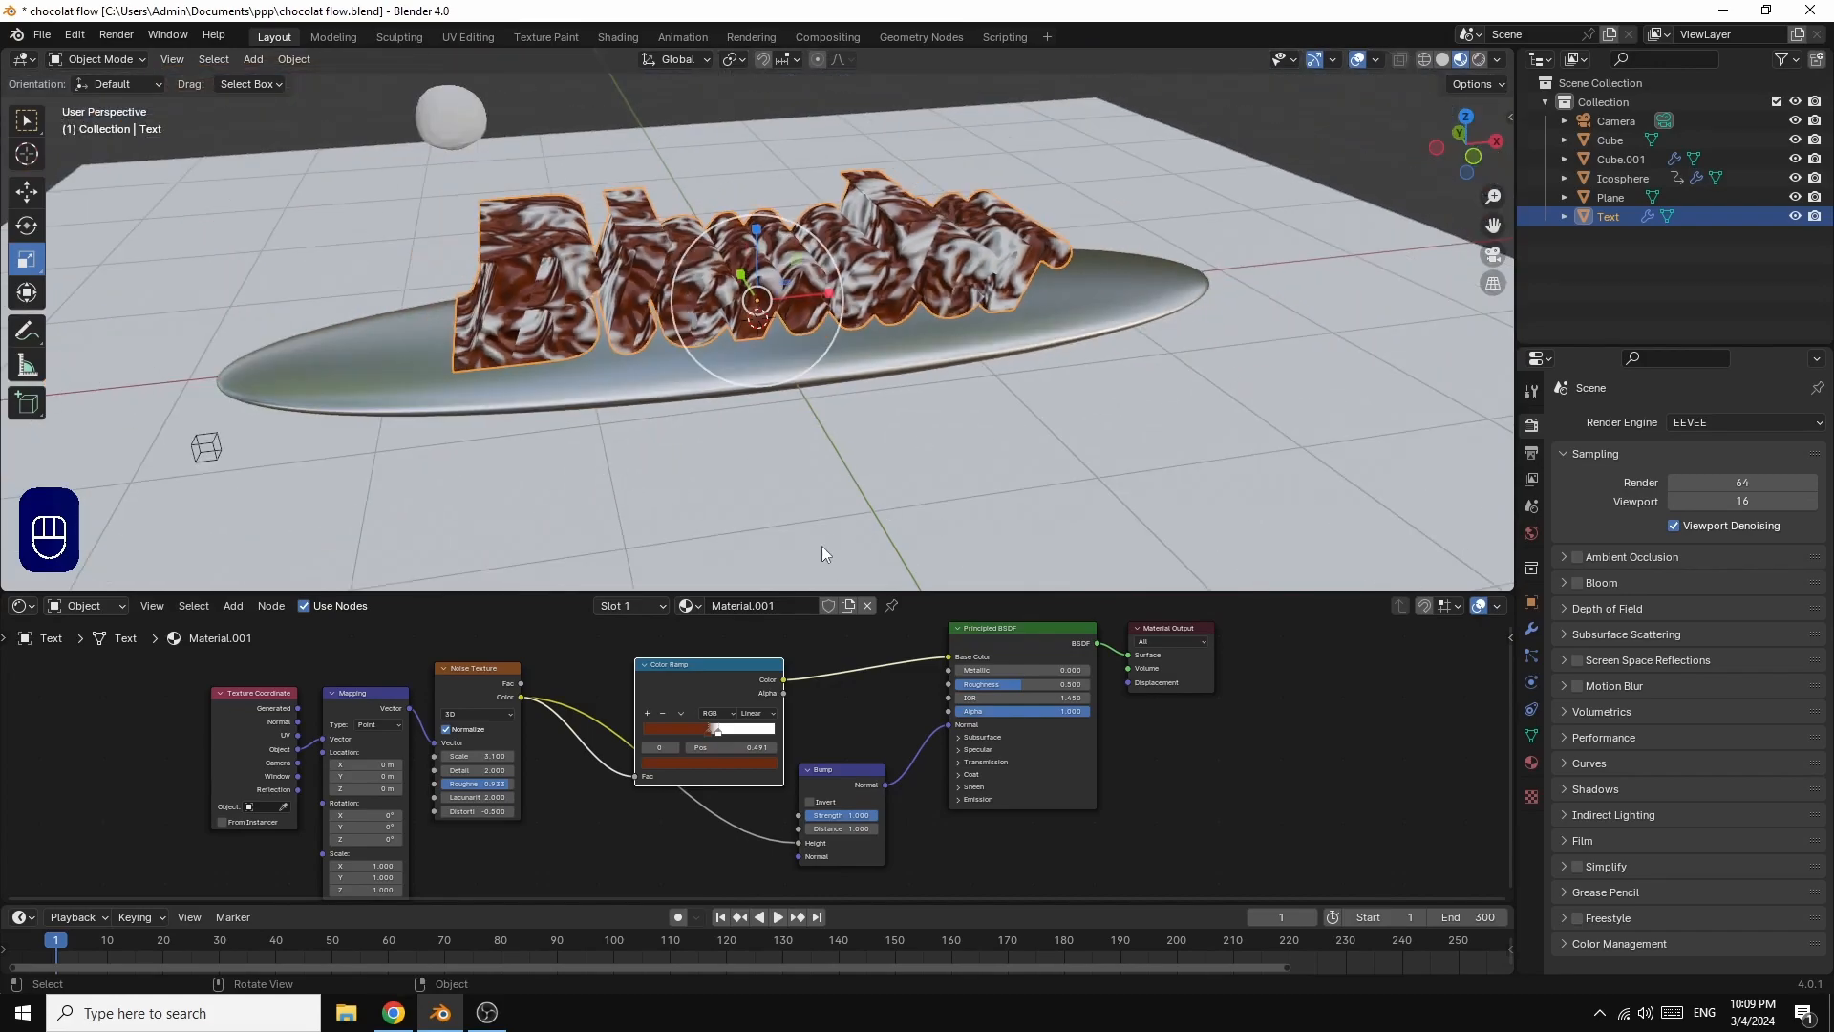
click(450, 117)
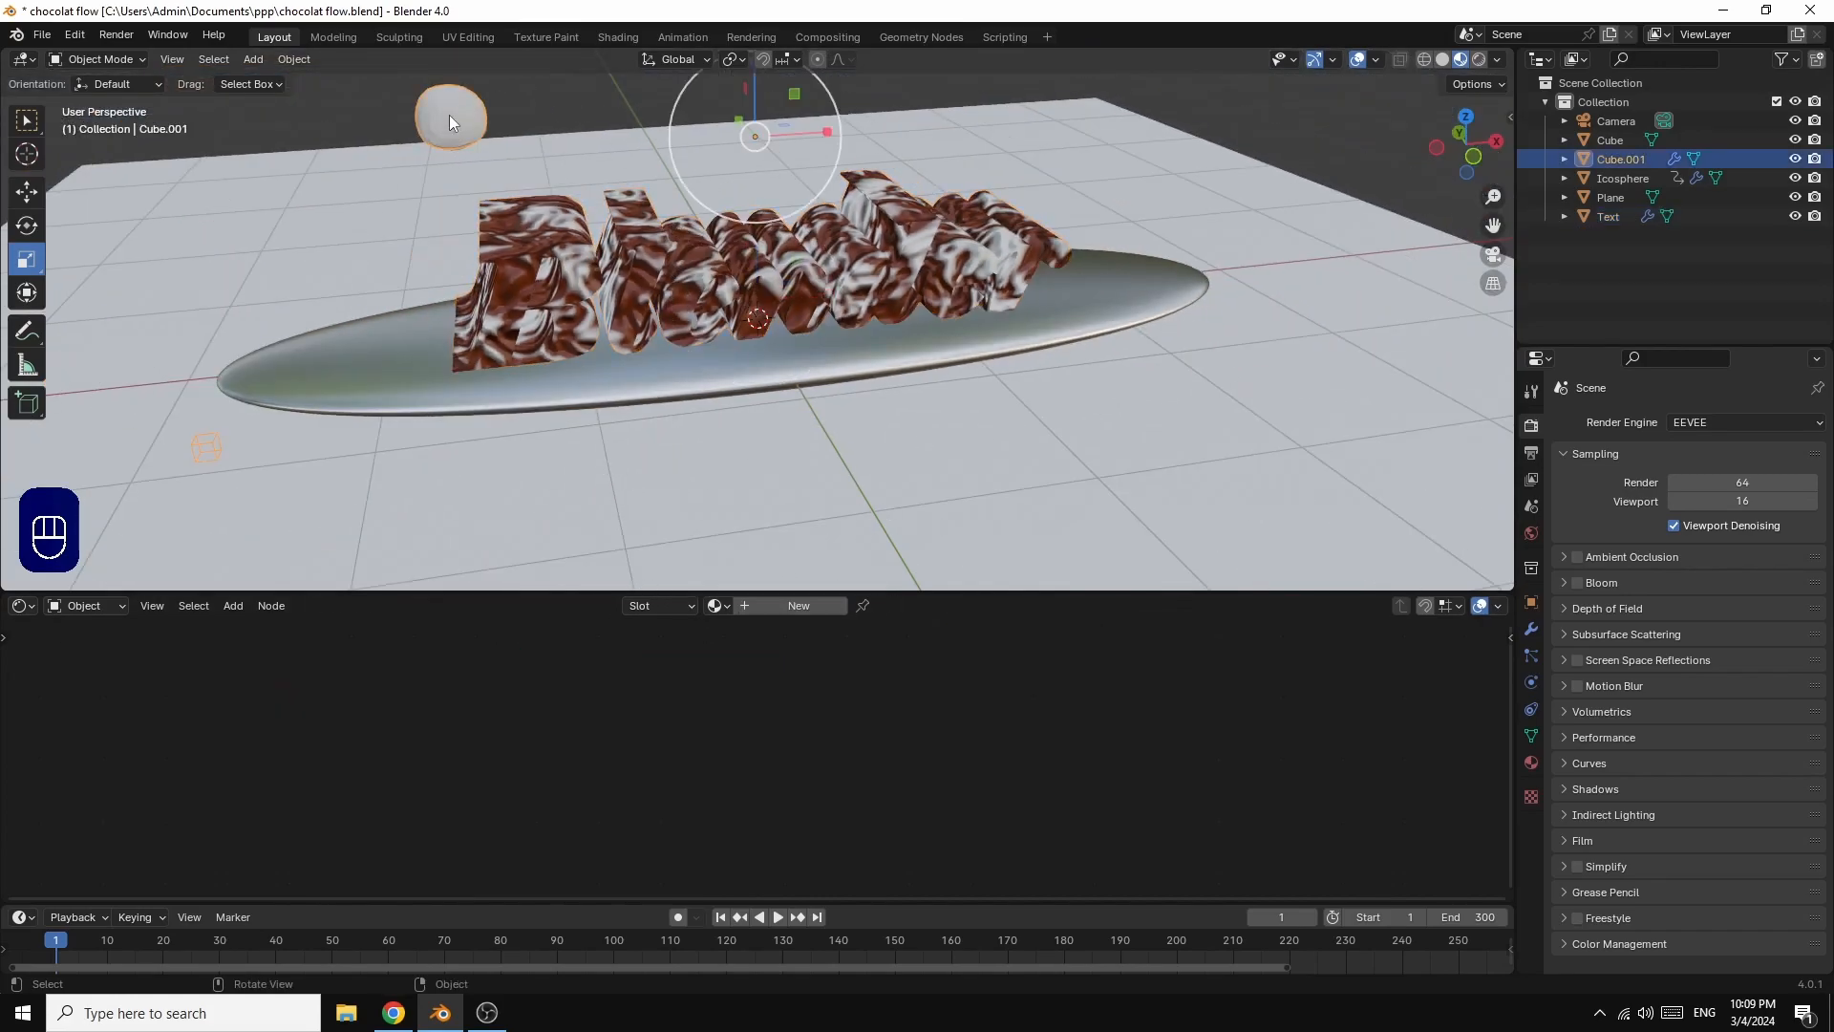
click(787, 607)
drag(616, 751, 748, 751)
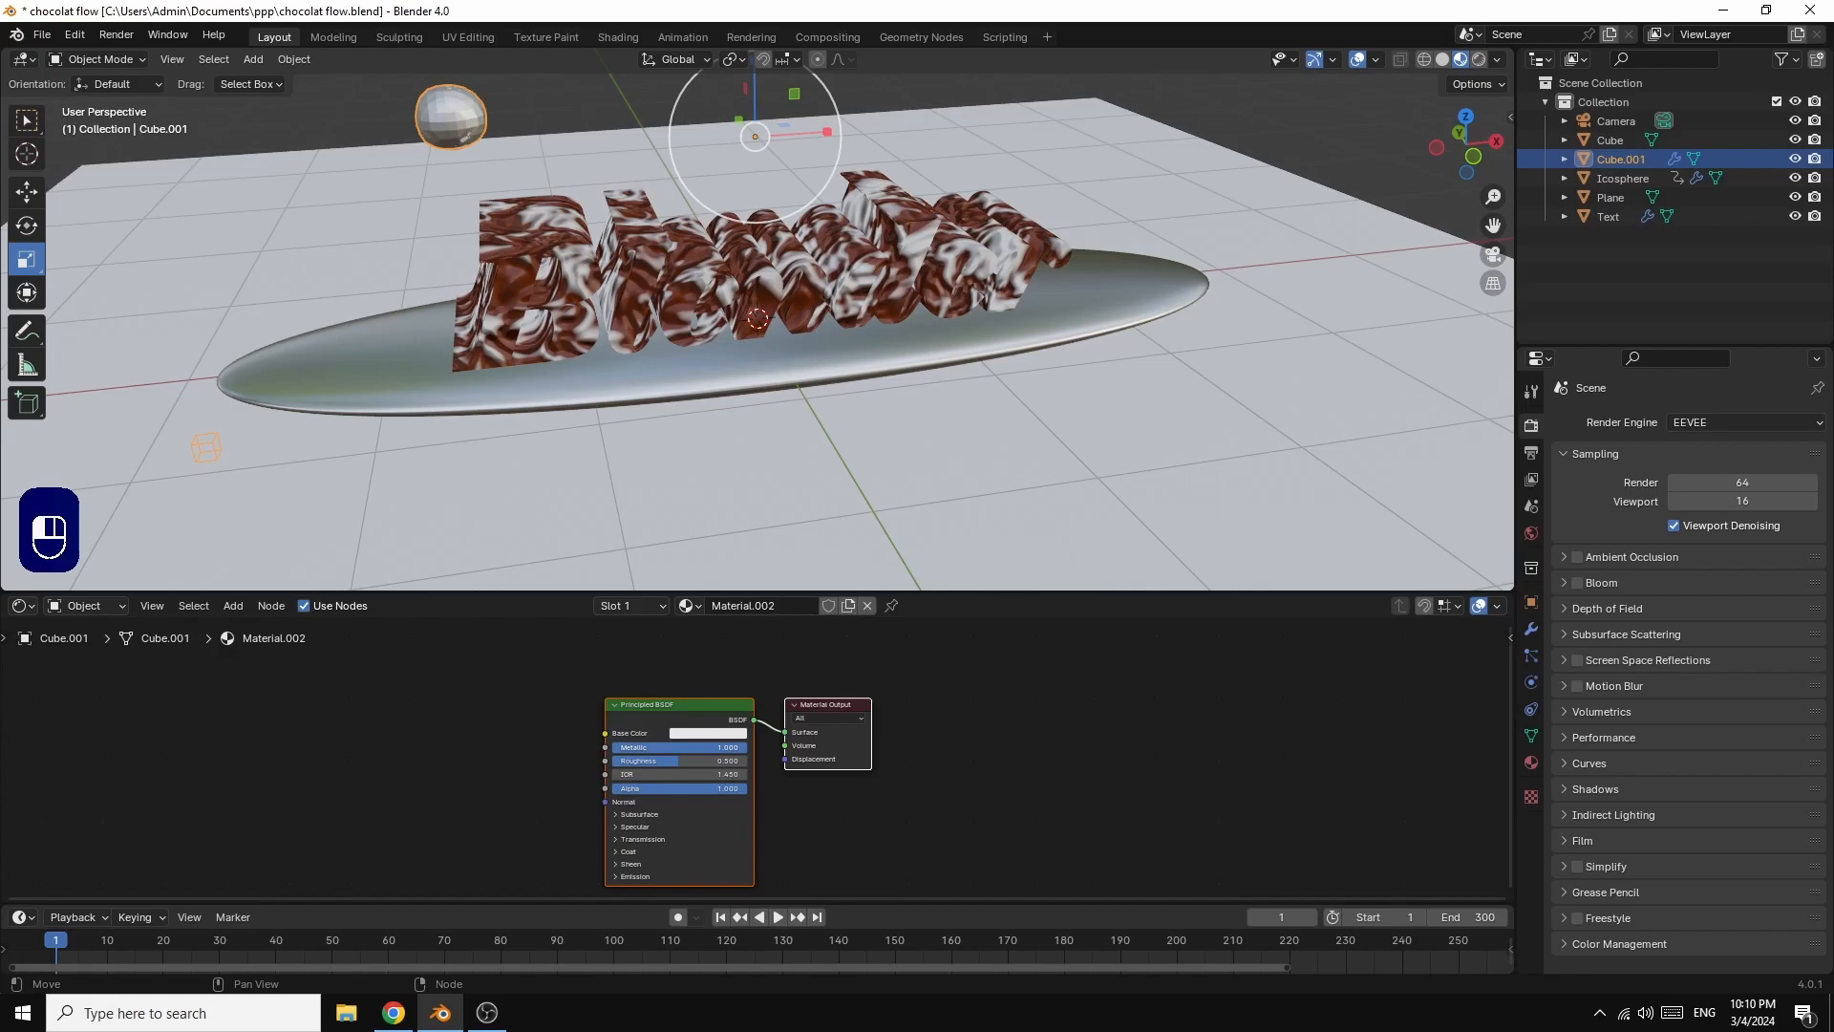
click(705, 733)
click(721, 621)
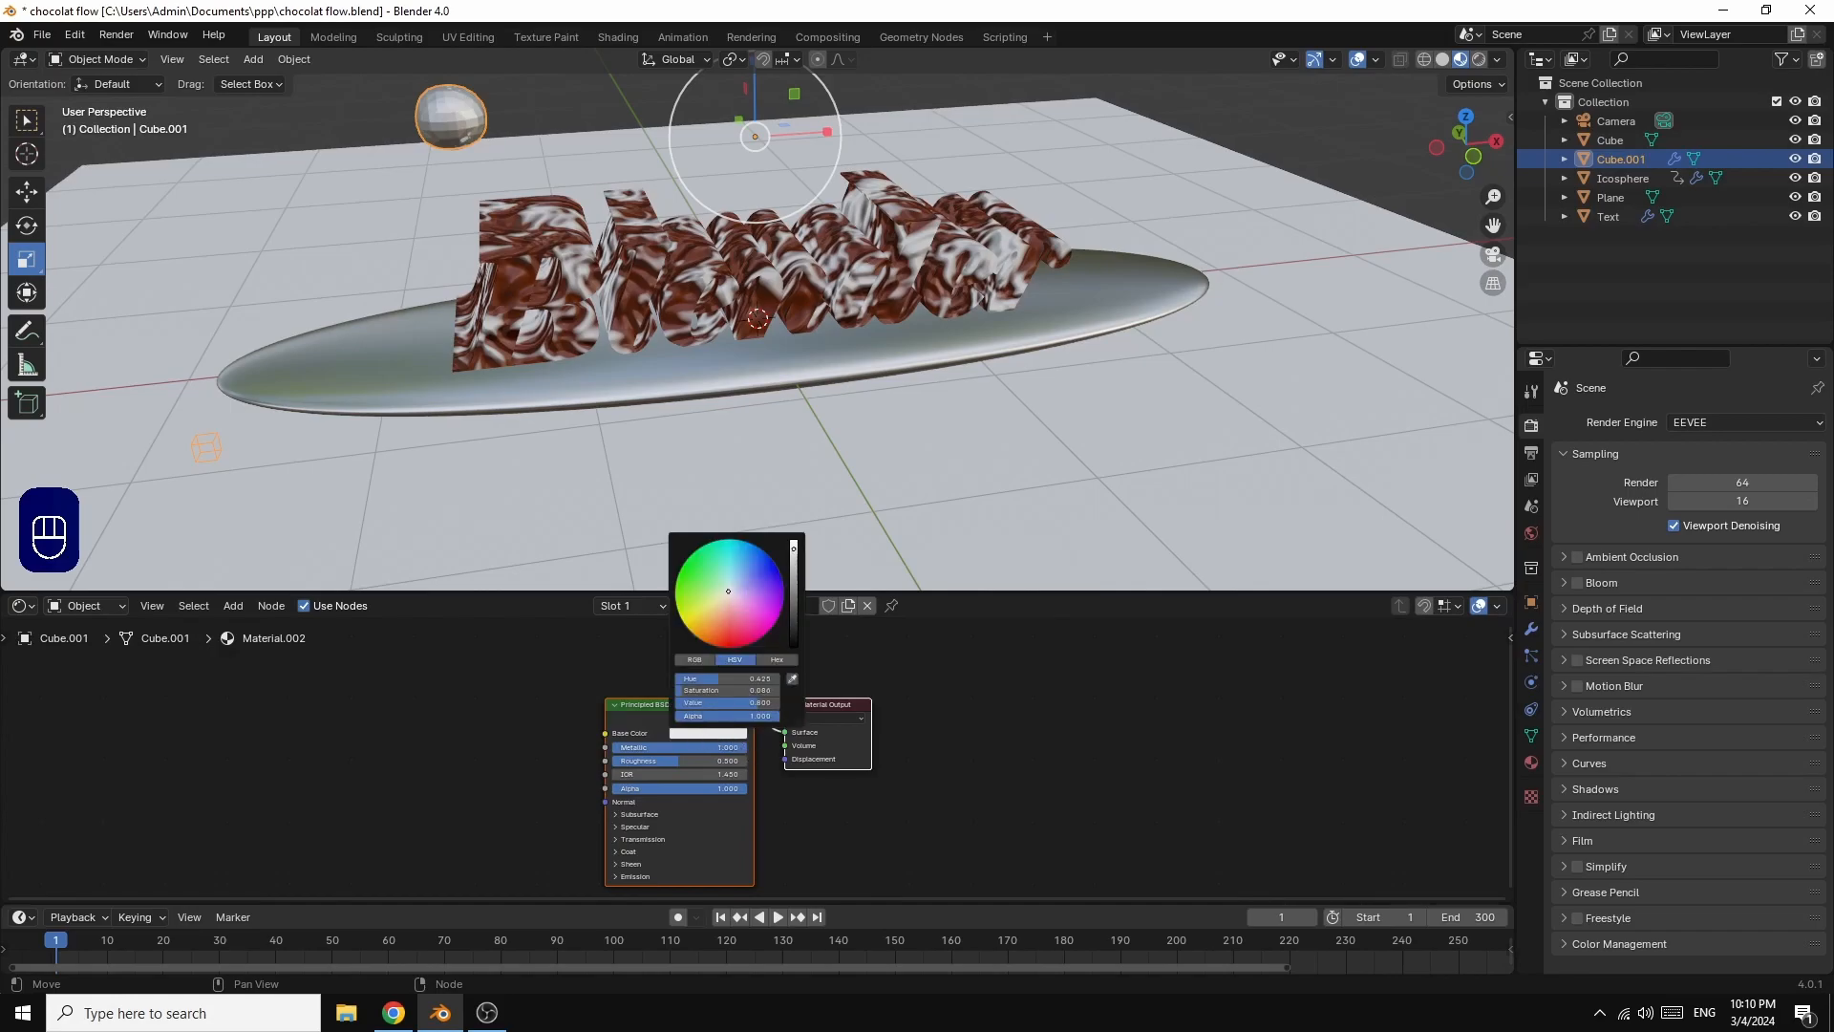
drag(722, 622, 722, 631)
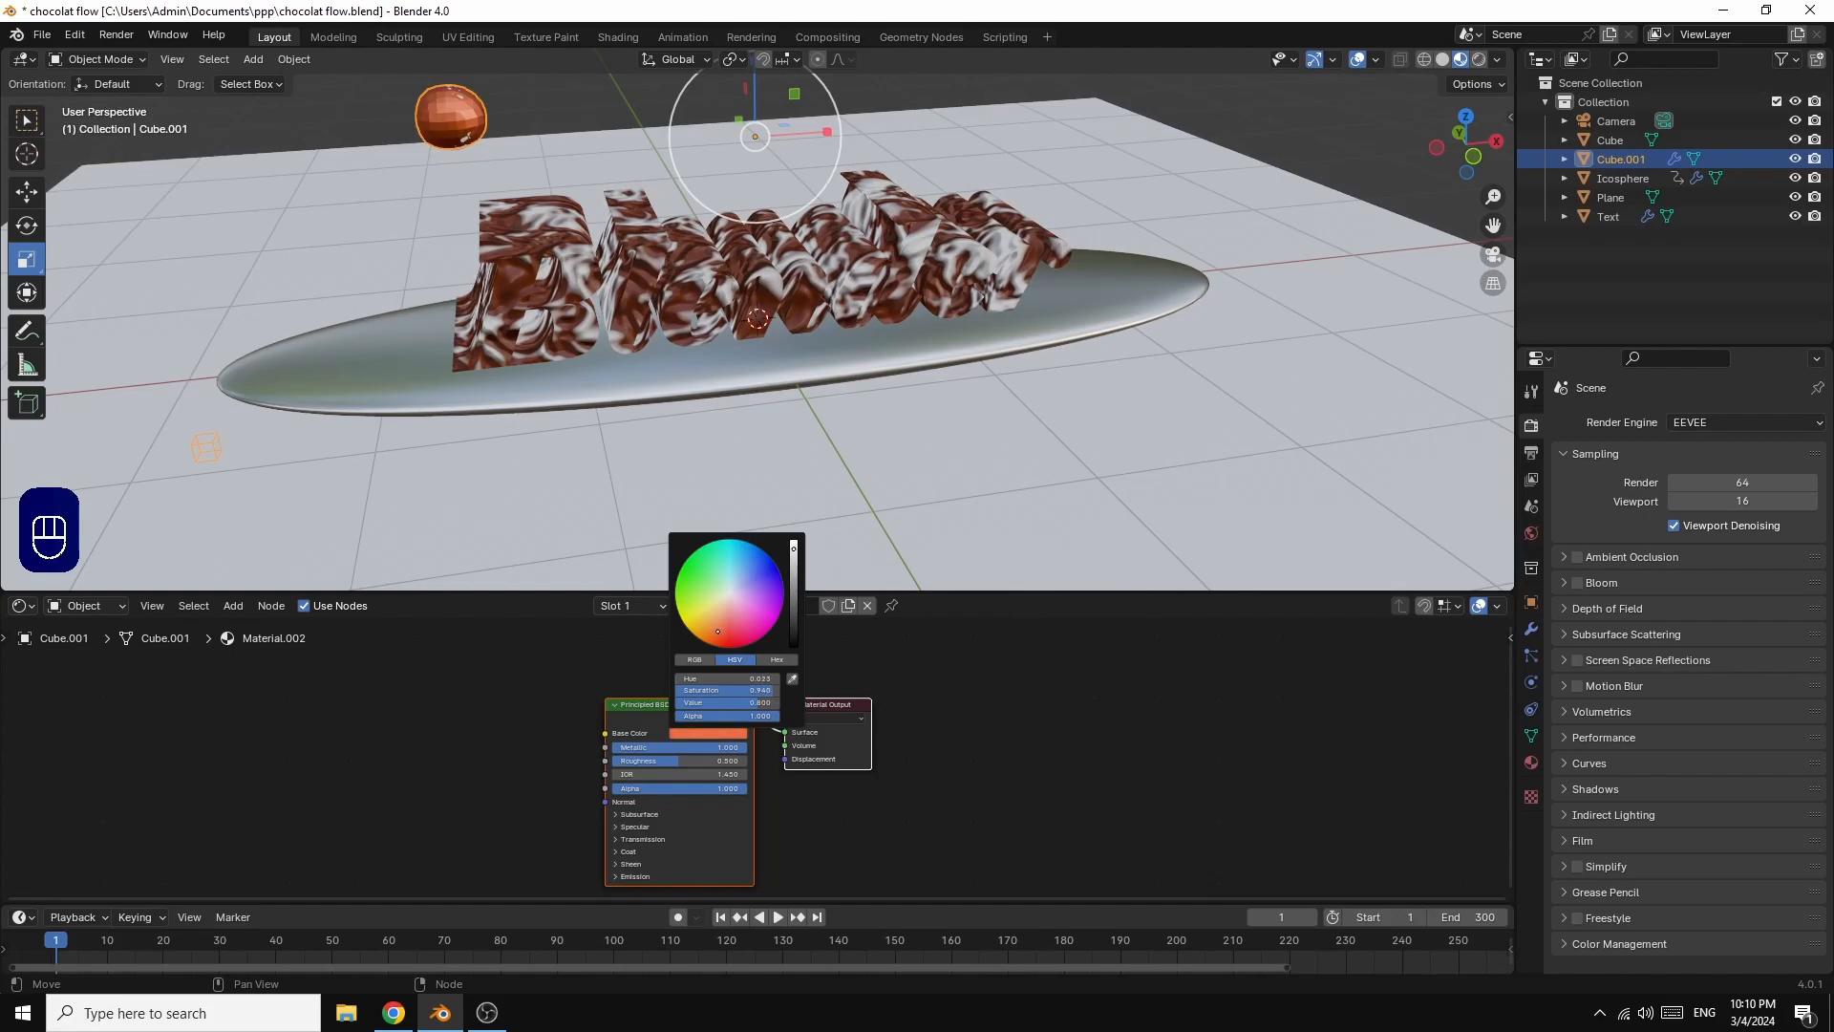
Step: Shade the fluid domain Cube.001 smooth and lower its material's Roughness to about 0.4
right_click(459, 116)
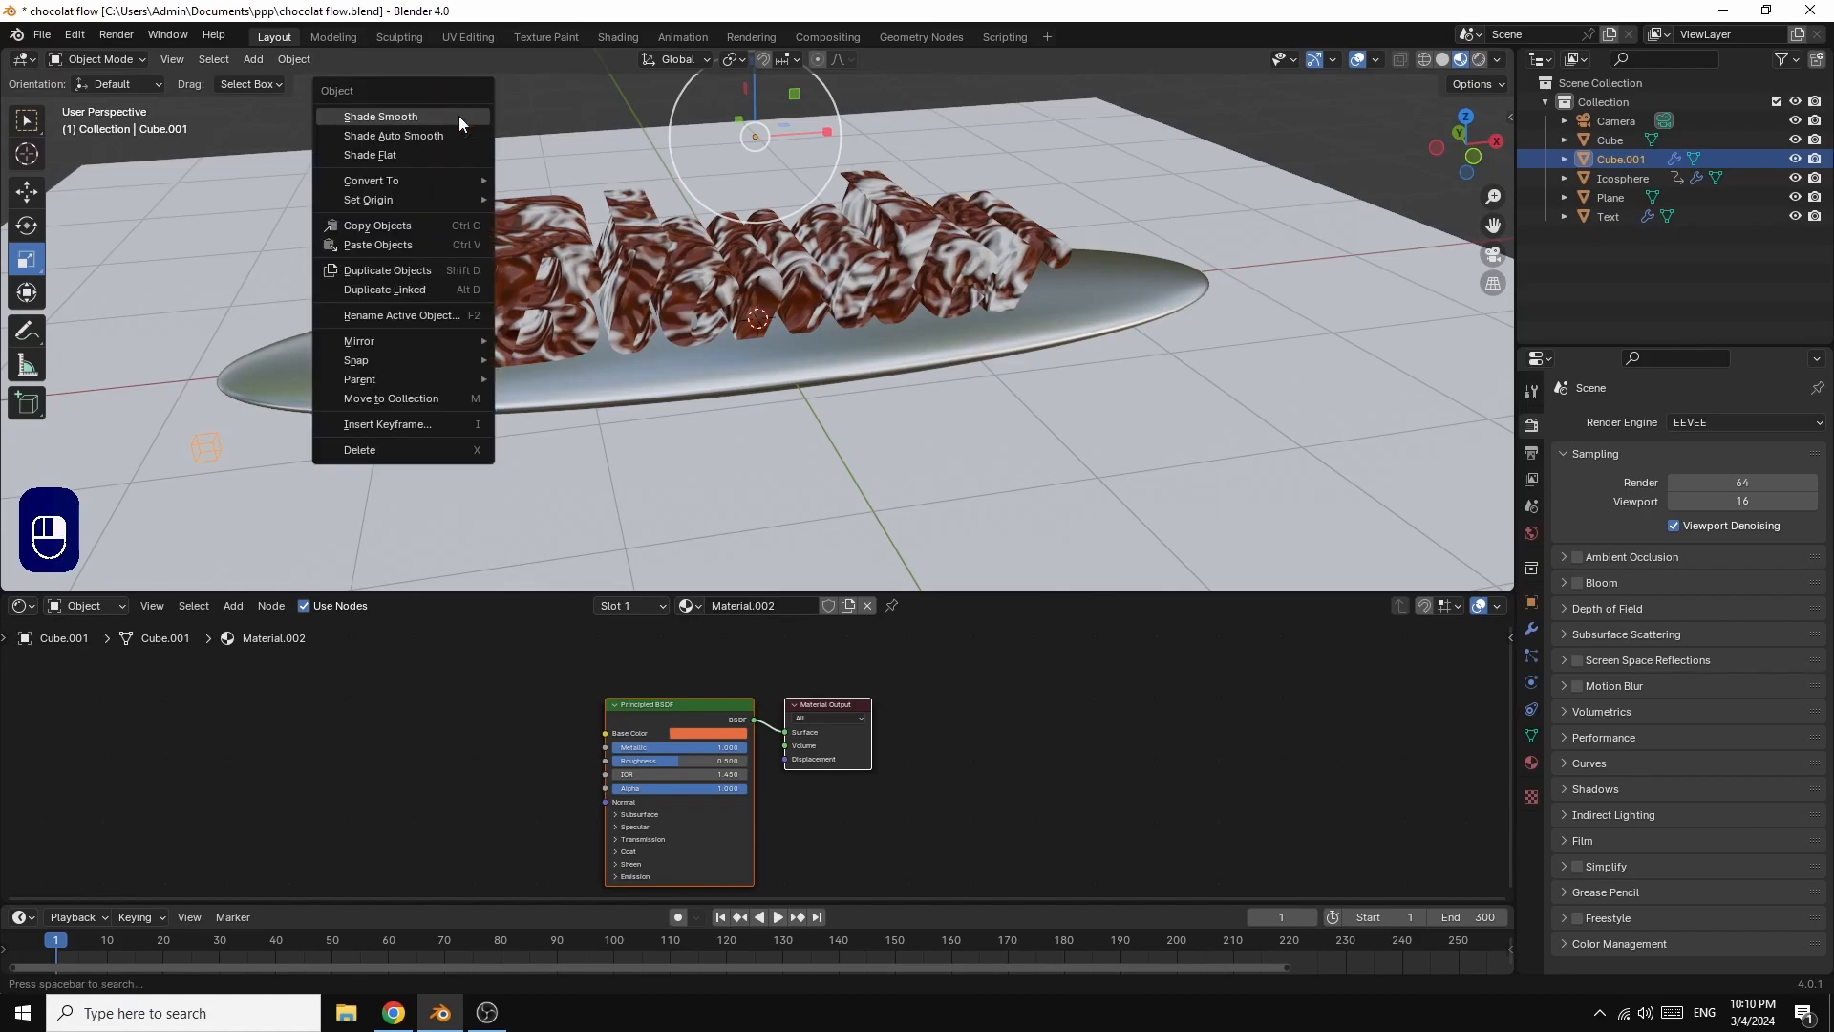
click(457, 116)
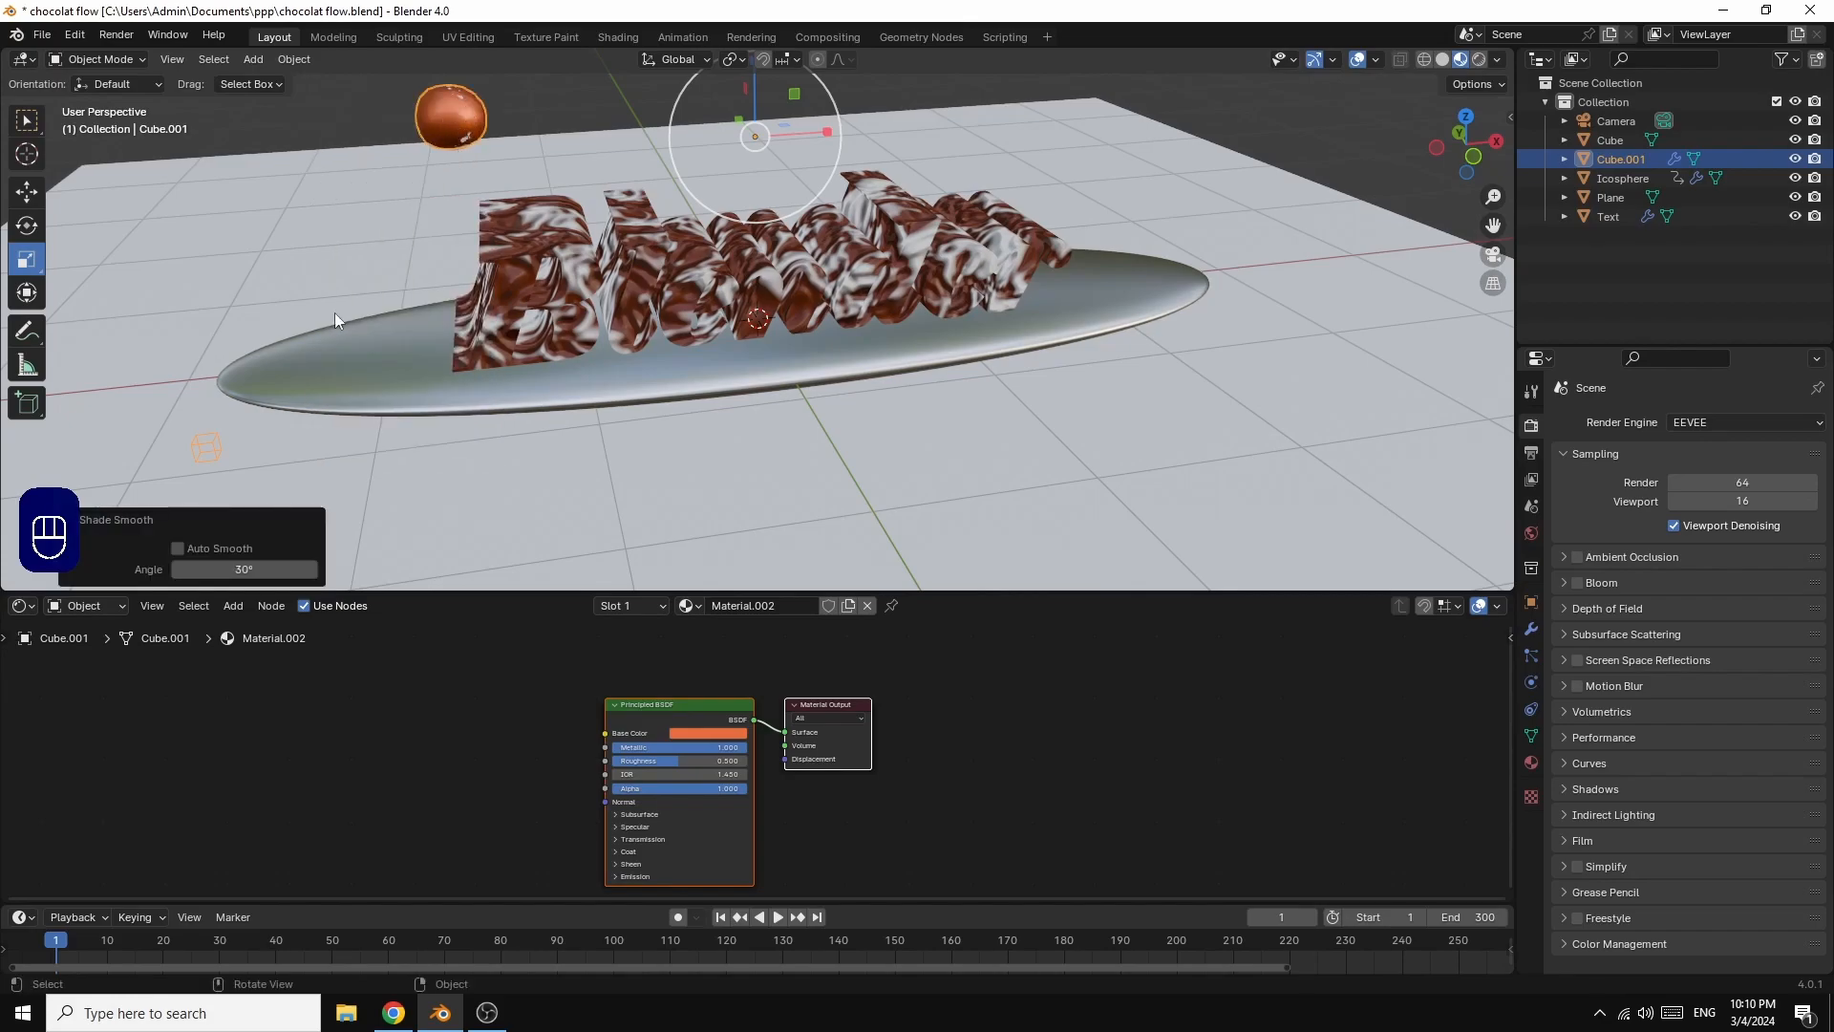
drag(677, 760, 669, 760)
Step: Play the fluid animation up to frame 150 and hide the Icosphere in both the viewport and renders
click(777, 918)
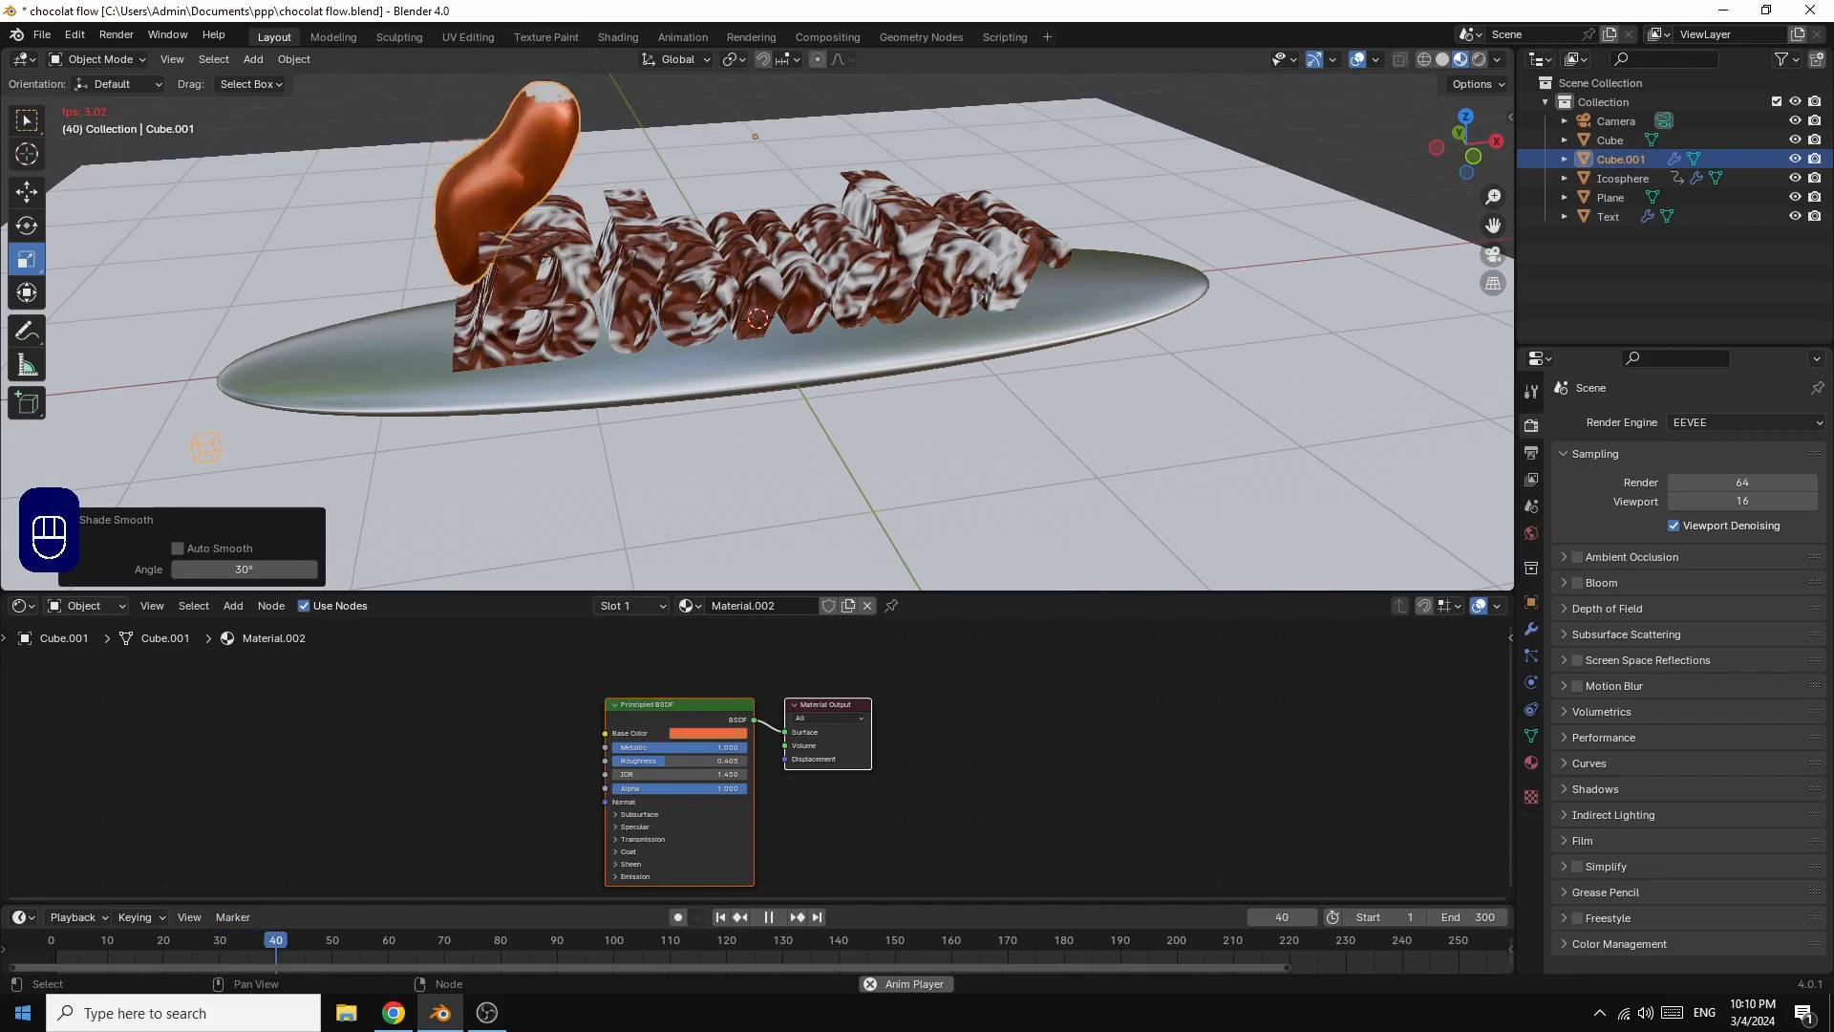
click(1797, 179)
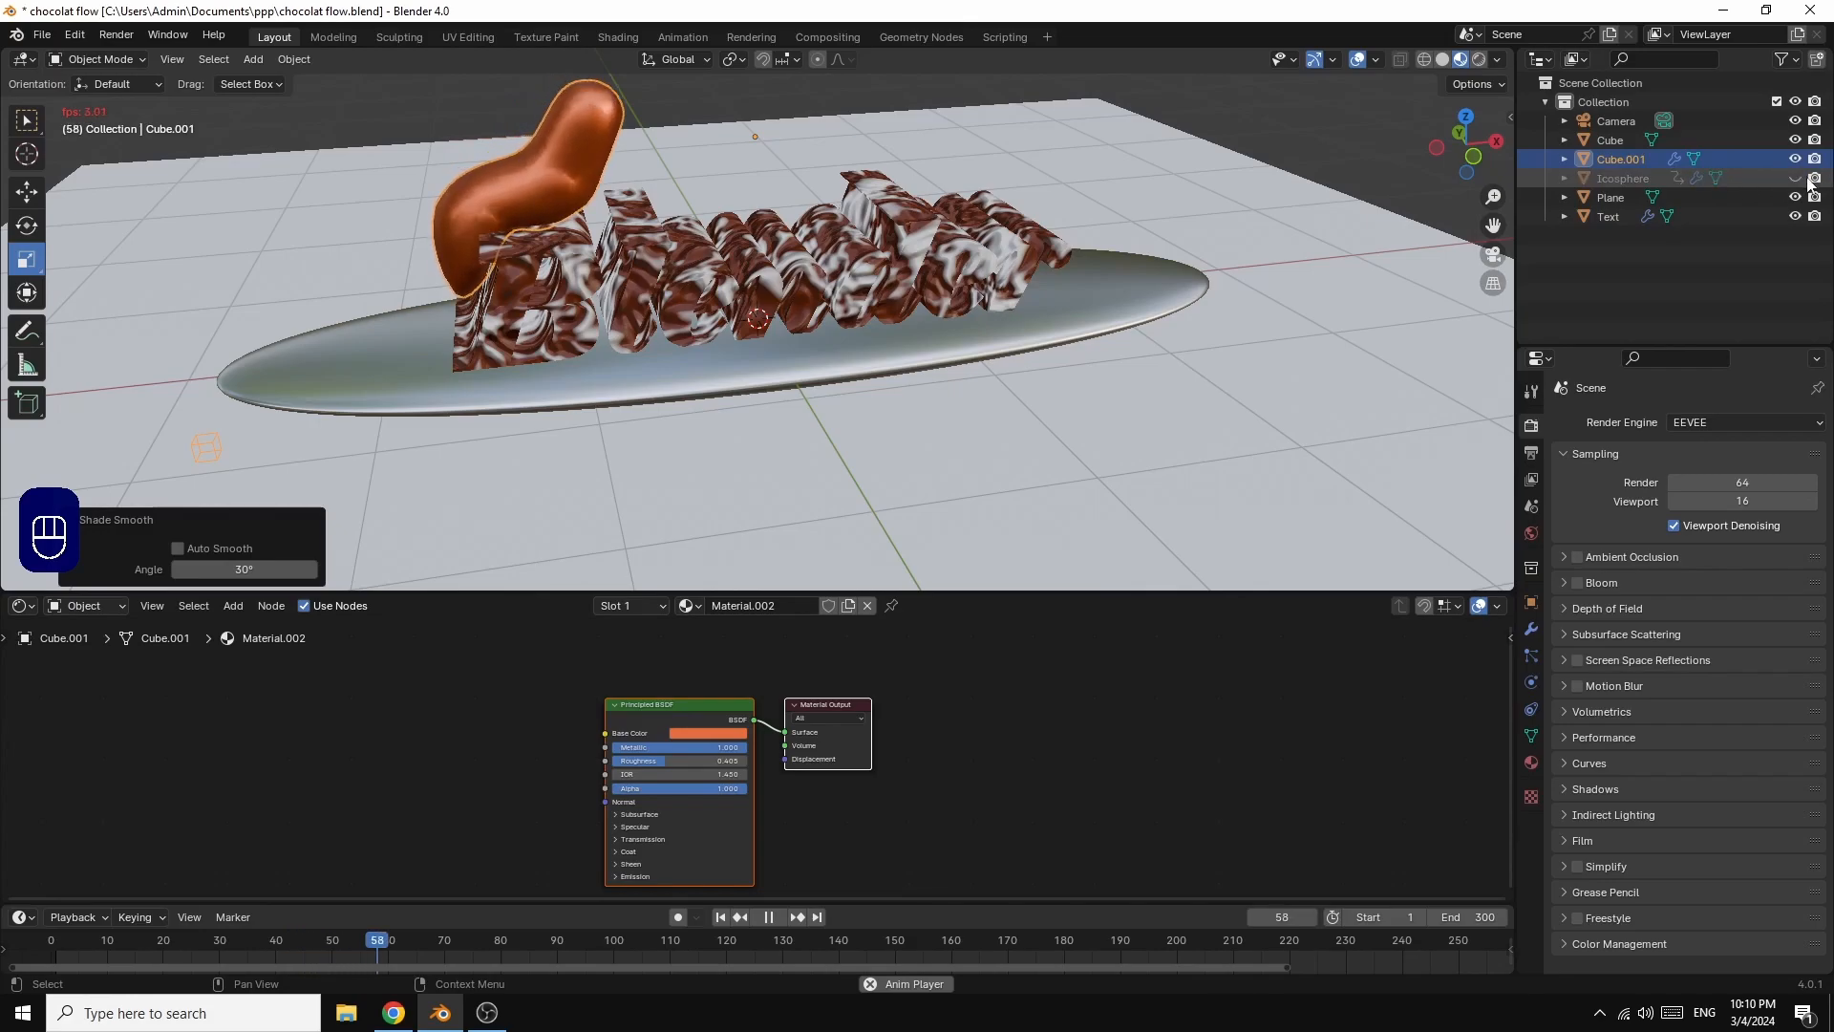
click(1817, 179)
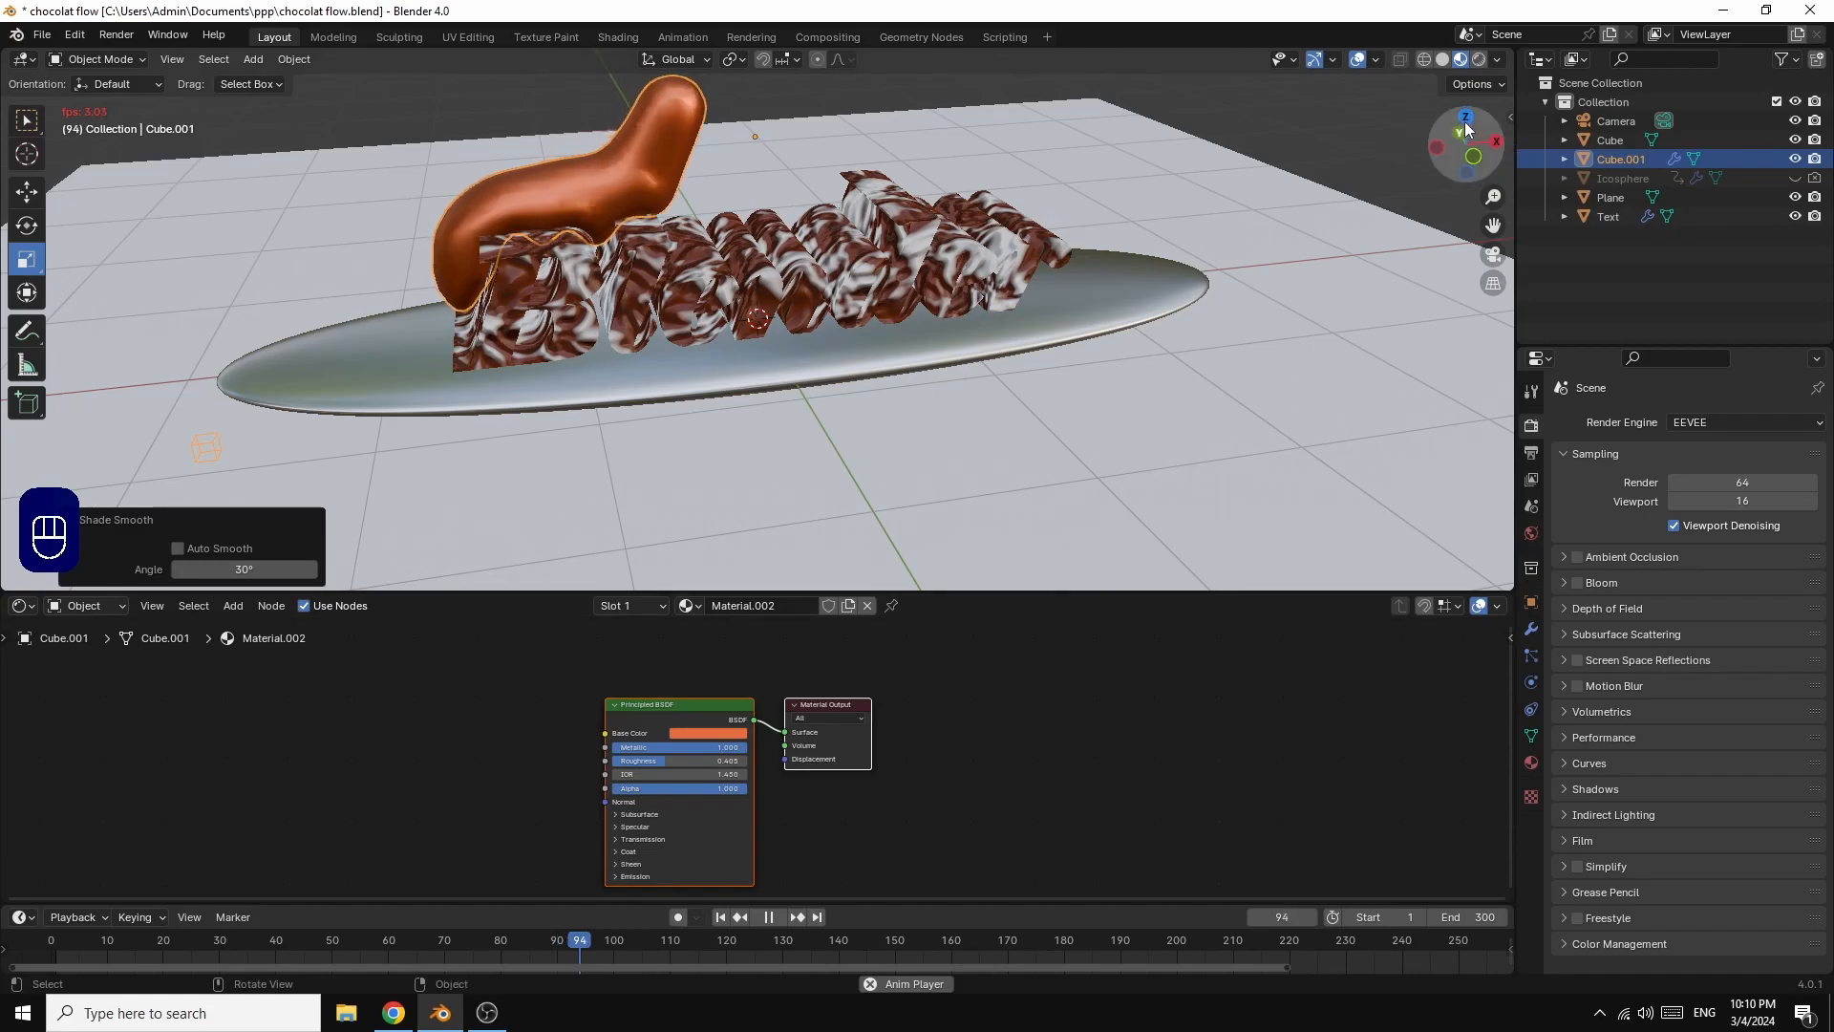
drag(1468, 128, 1436, 165)
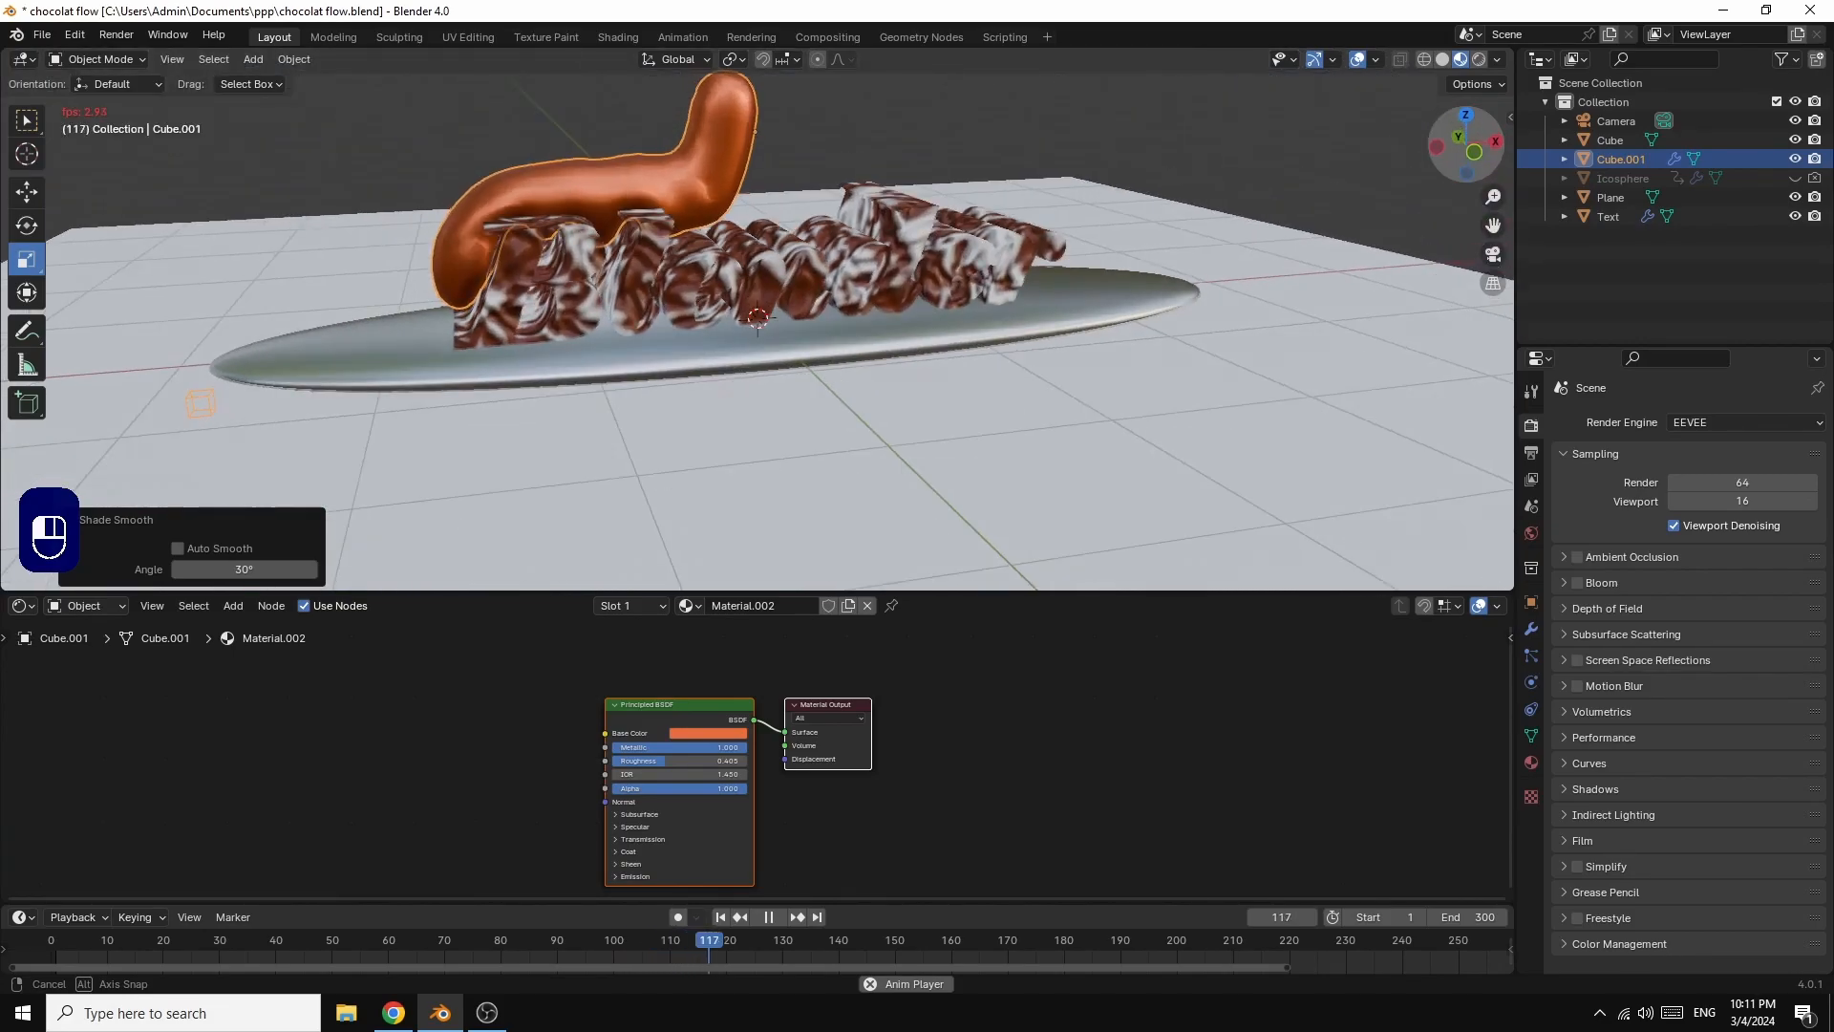
drag(1384, 266, 1384, 266)
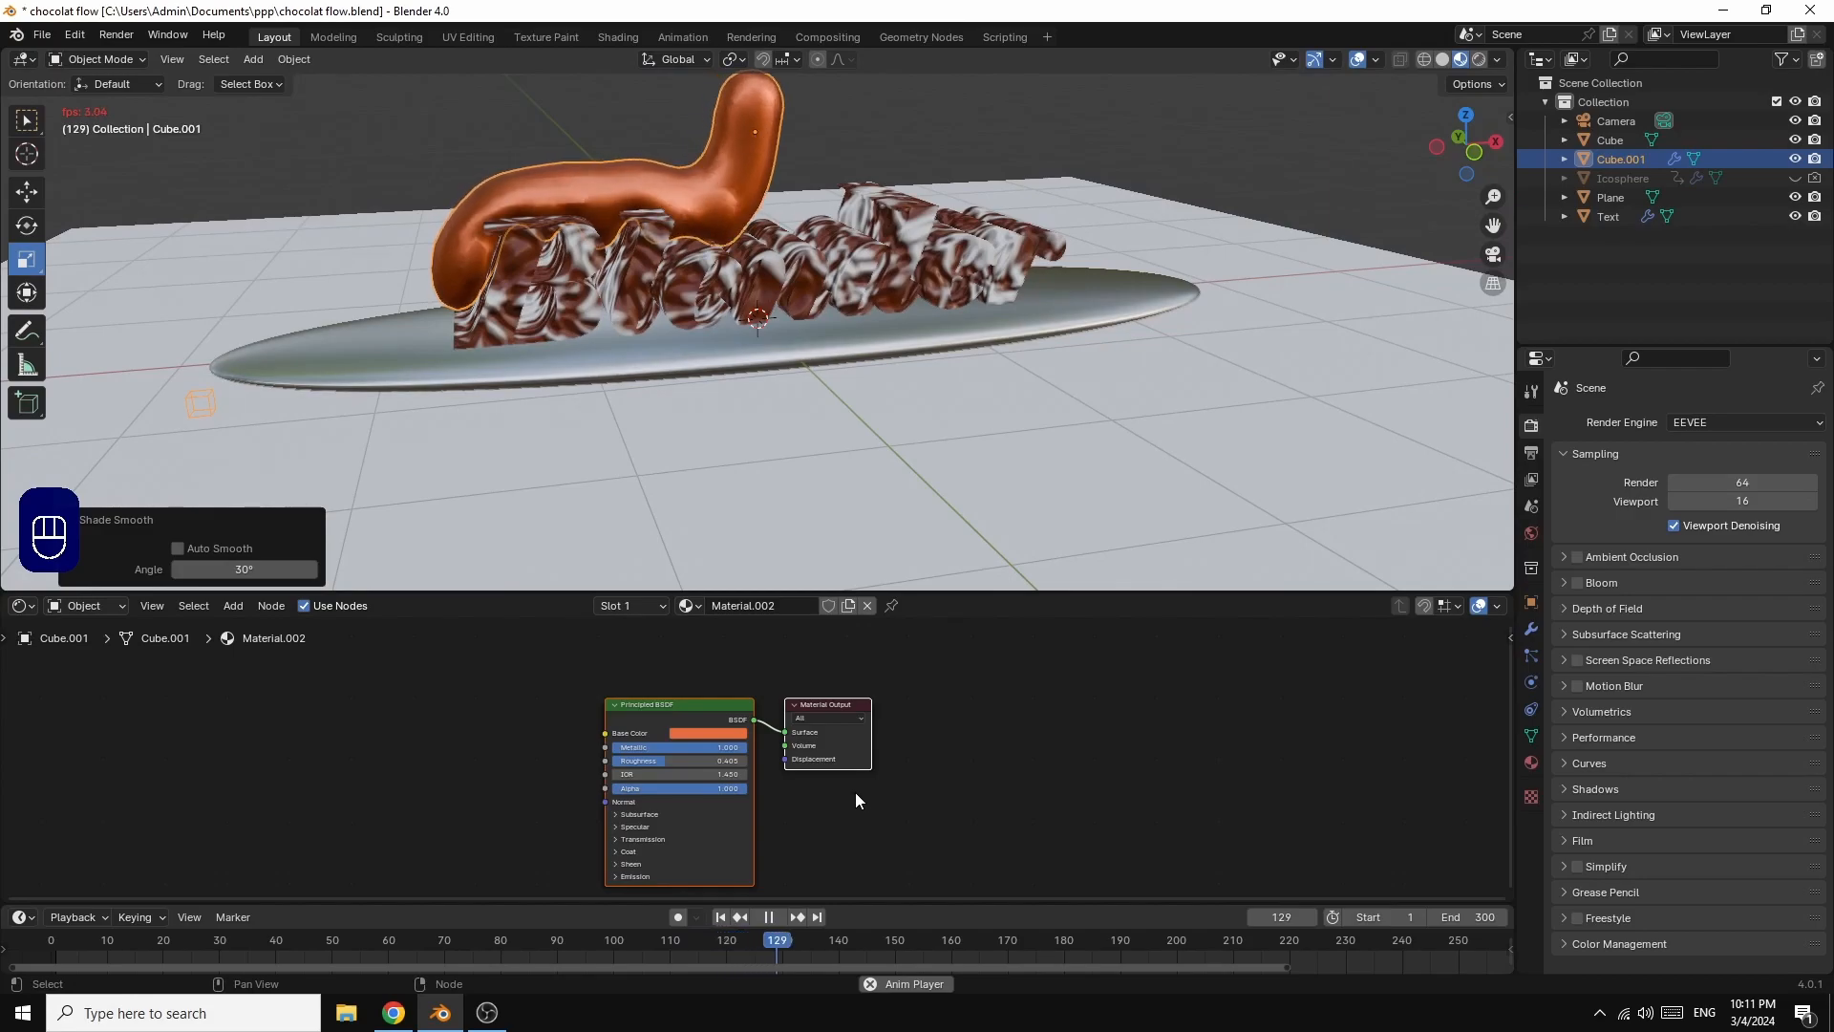
click(1320, 181)
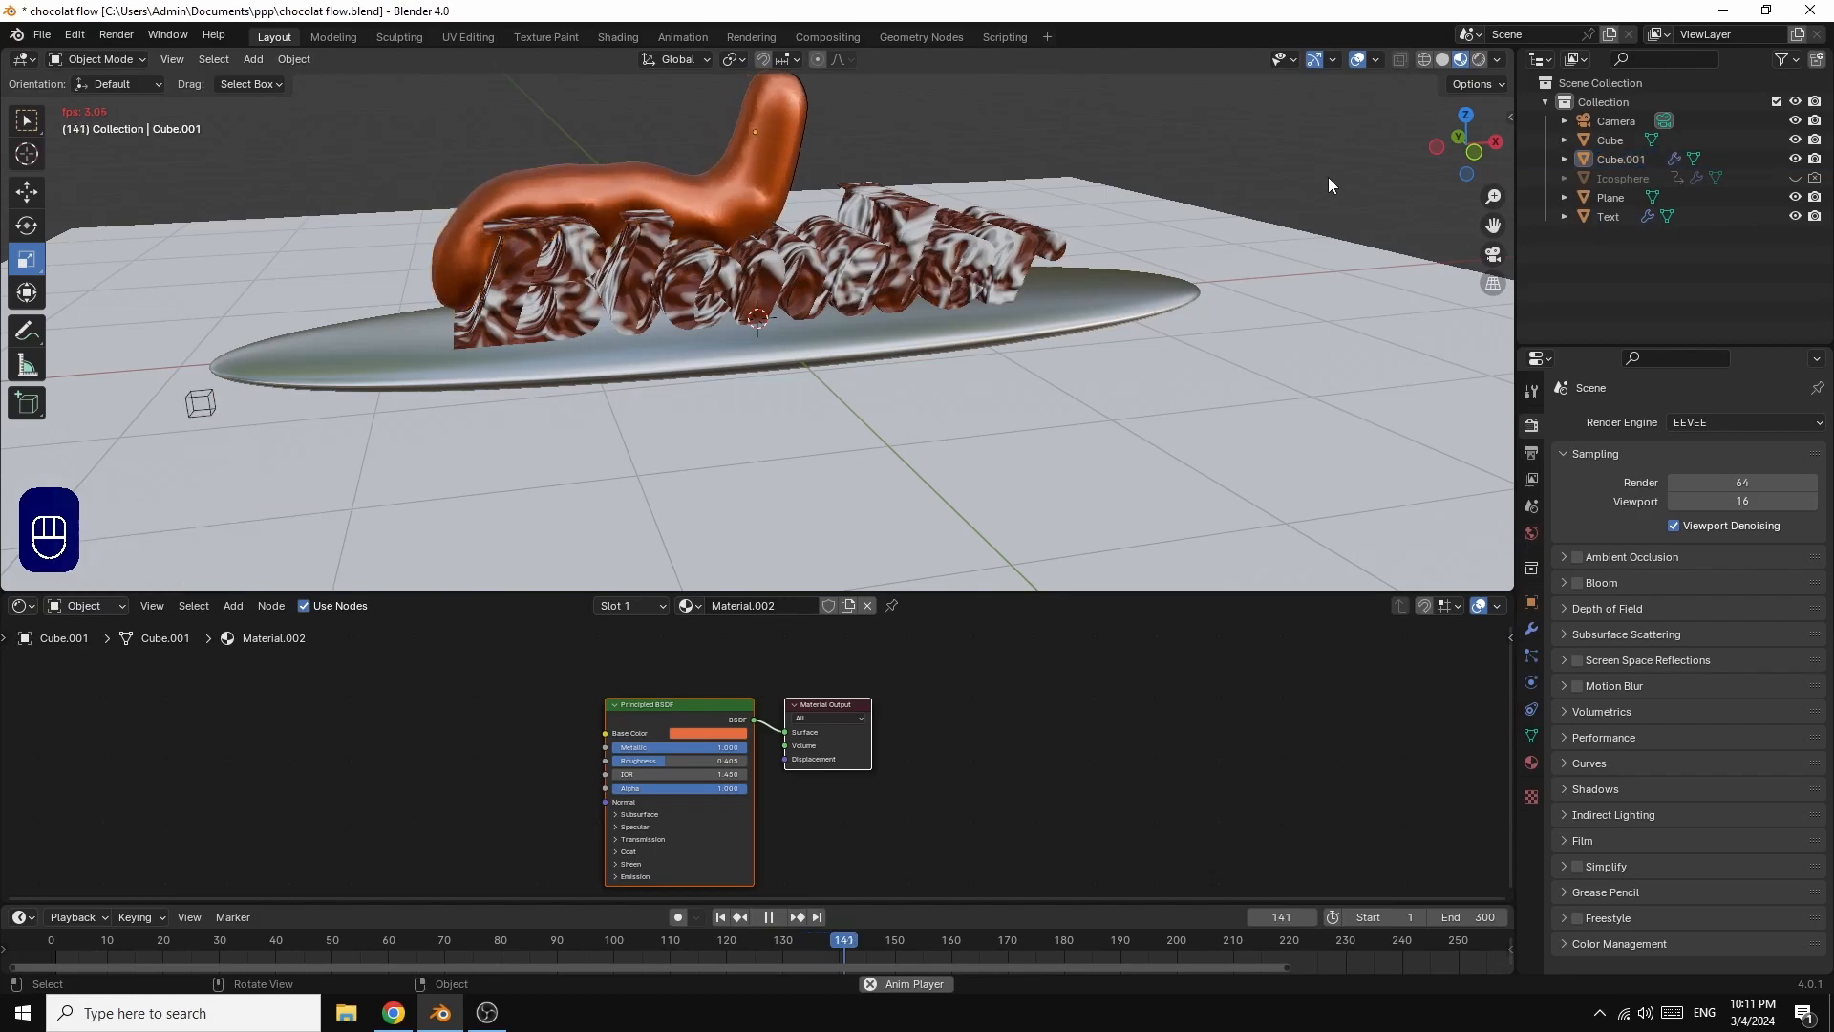
click(771, 914)
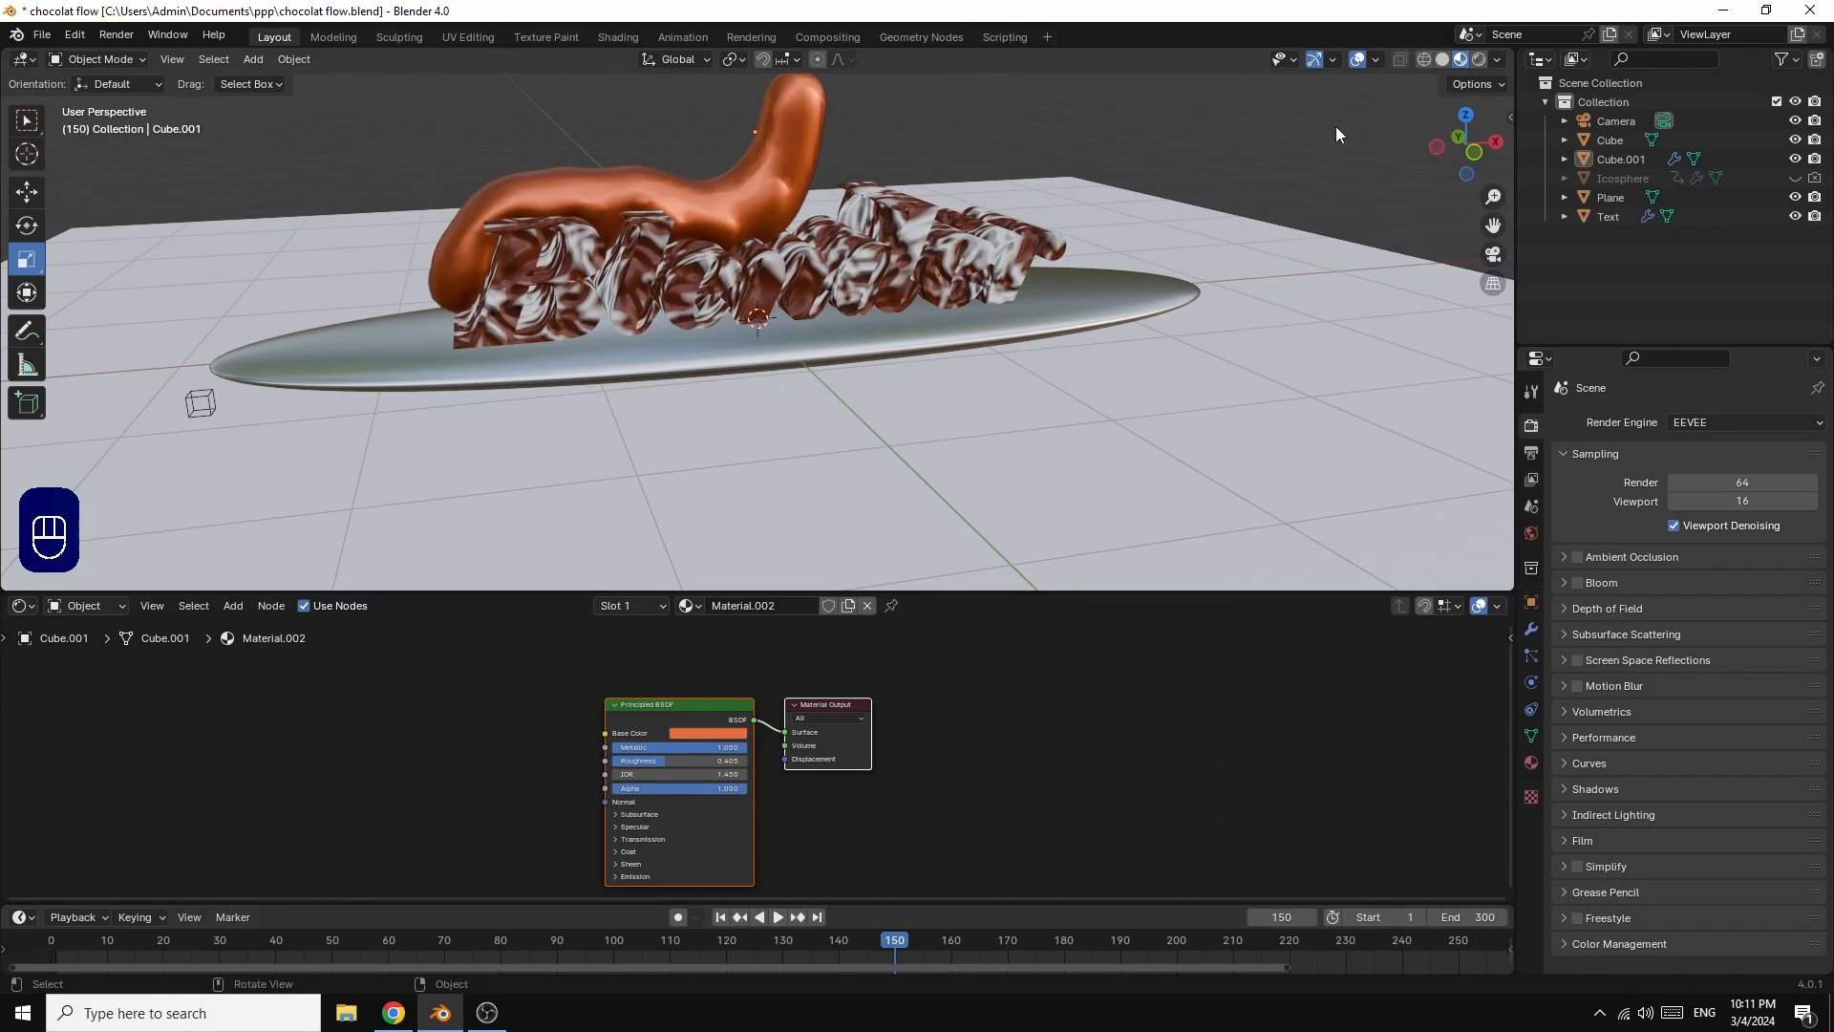
Step: Look through the scene camera and lock the camera to the view
key(KP_0)
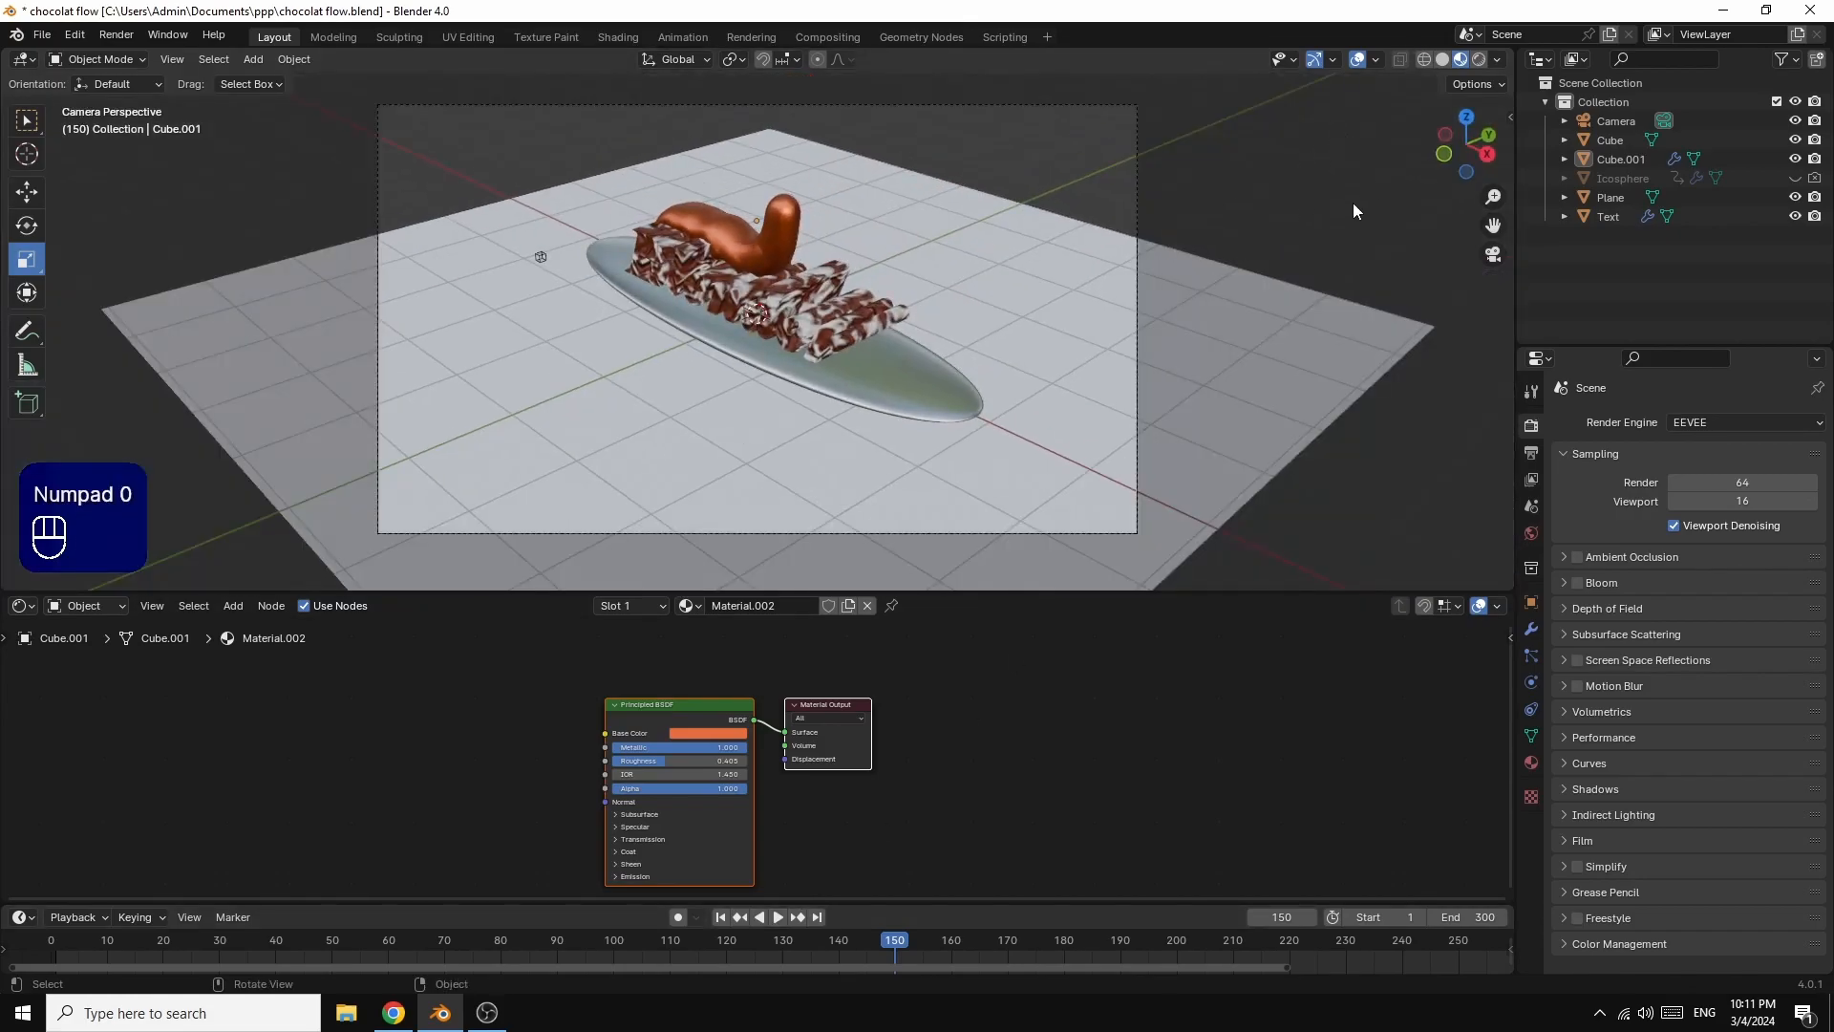
key(n)
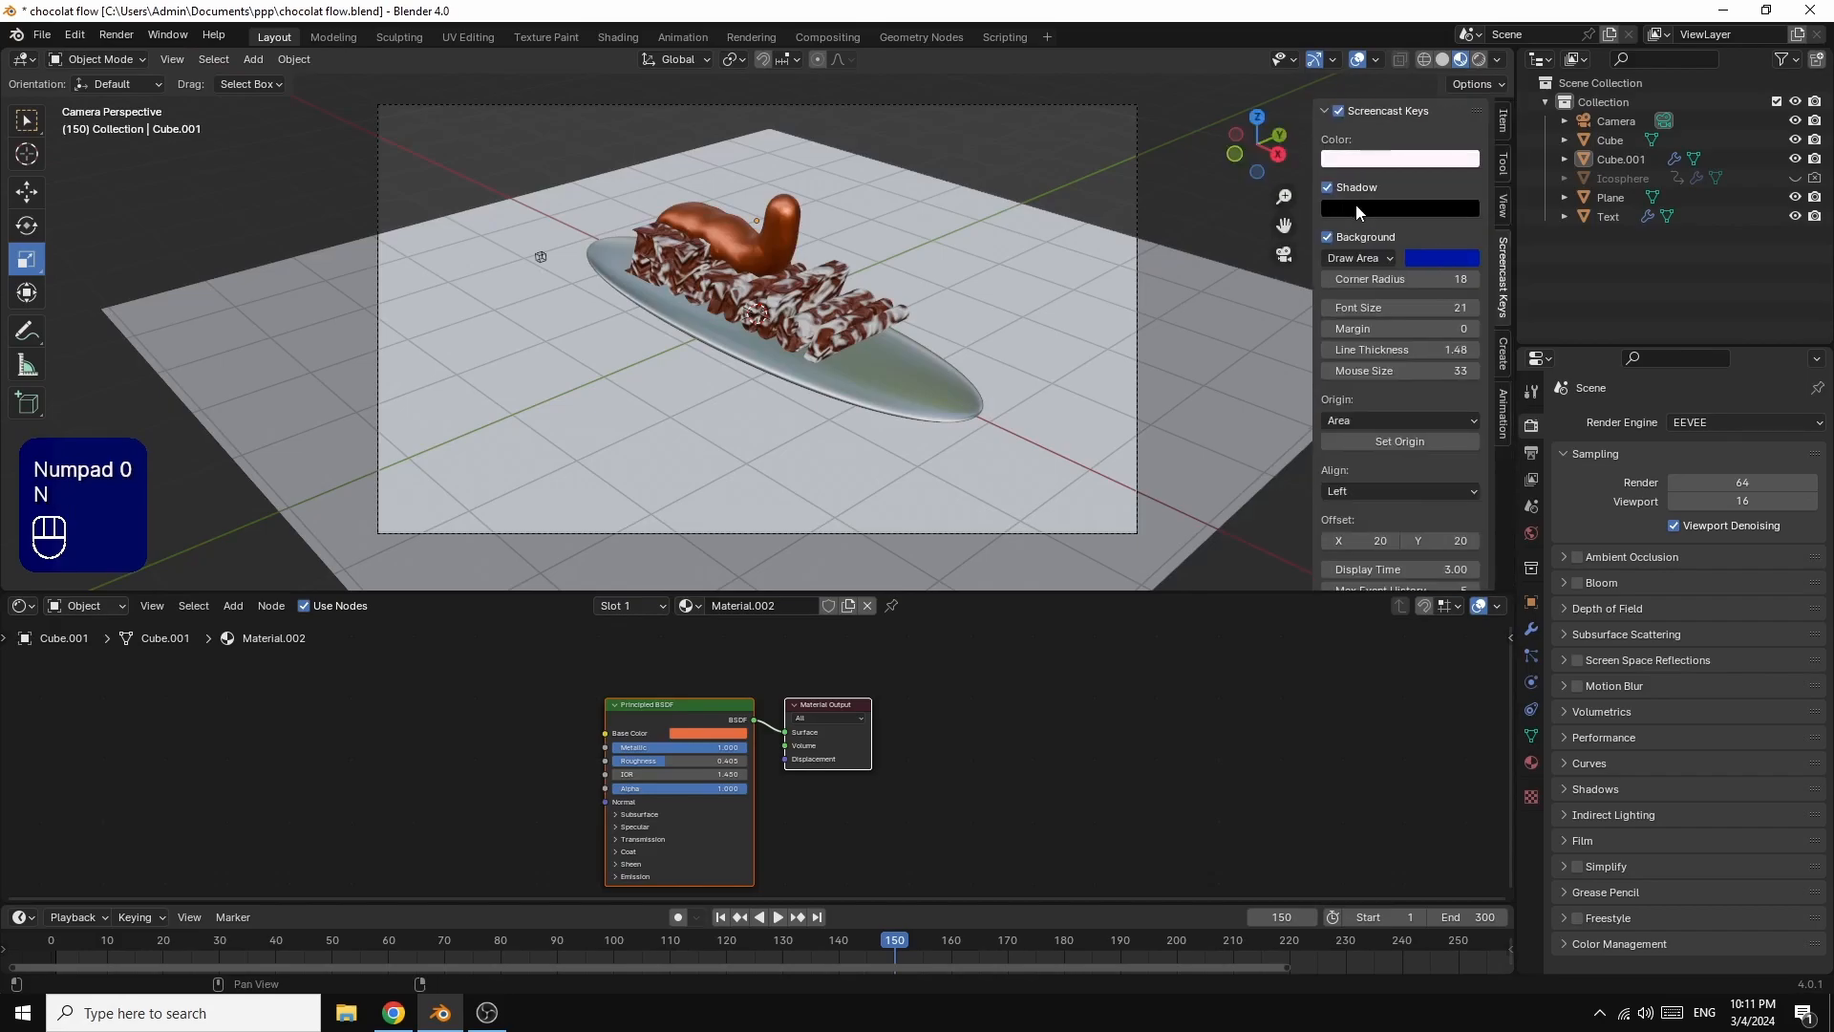
click(1501, 212)
click(1395, 349)
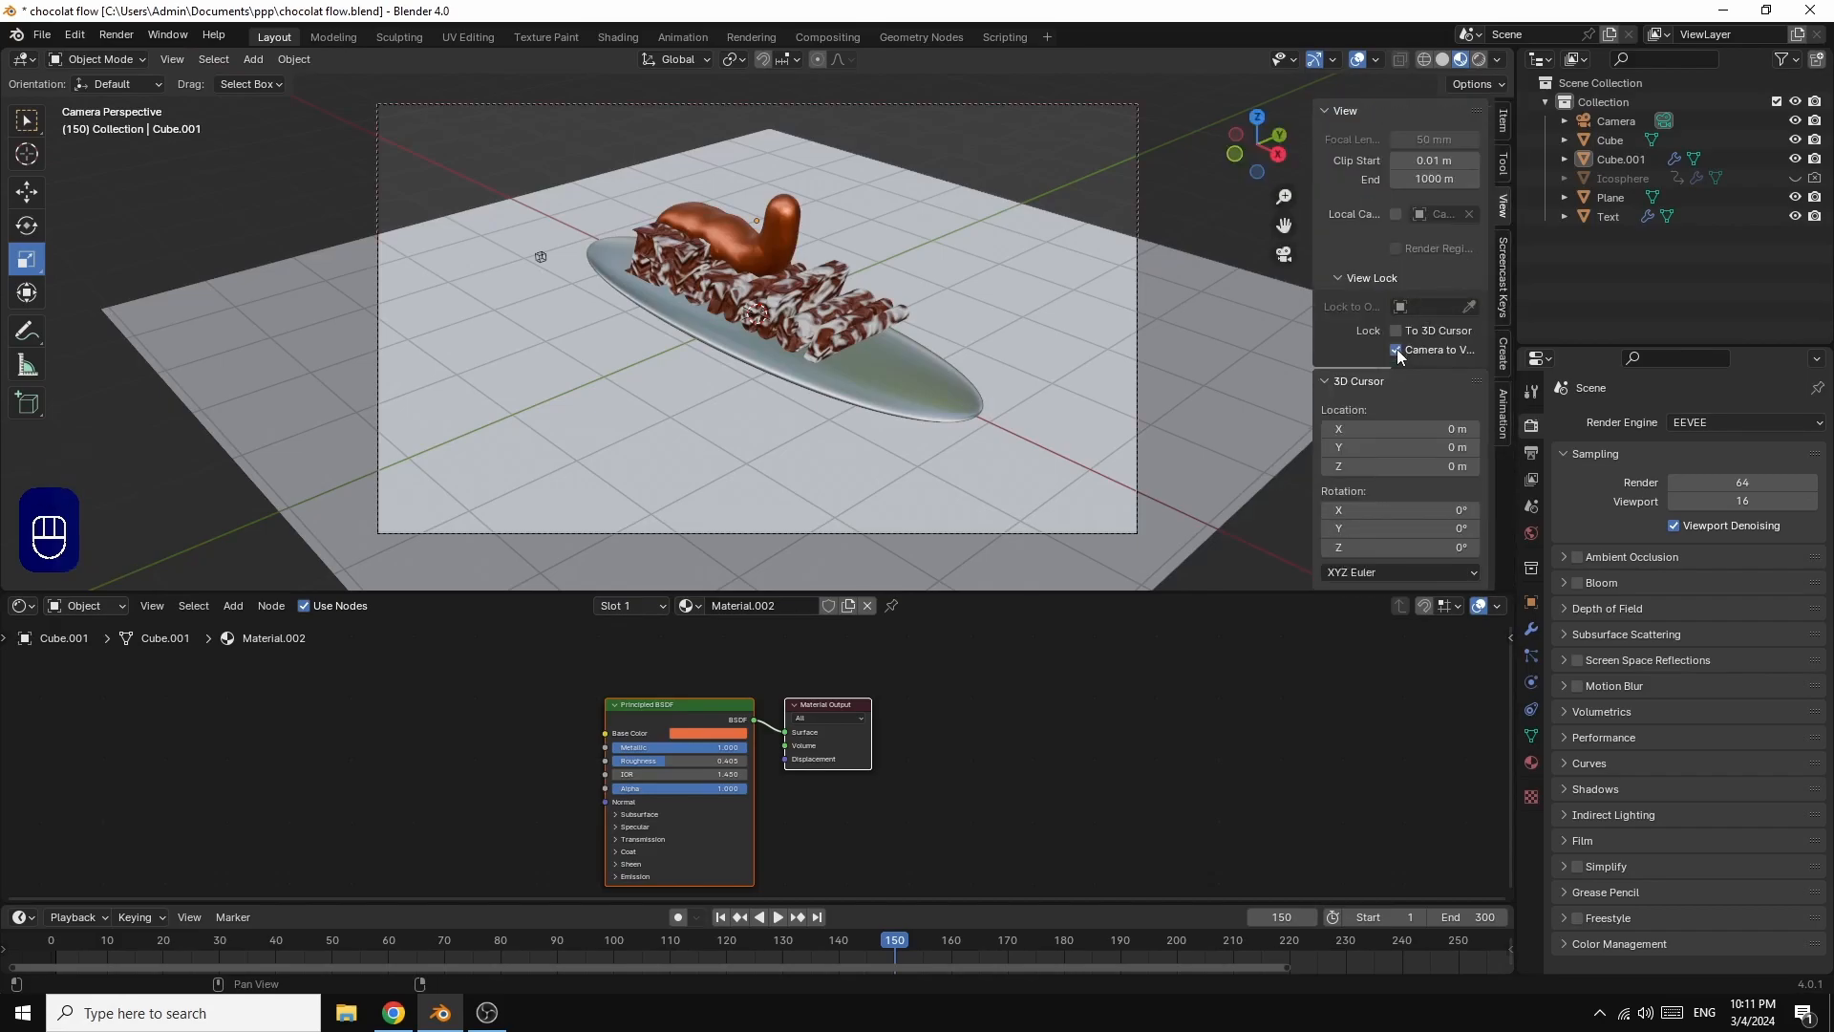
key(n)
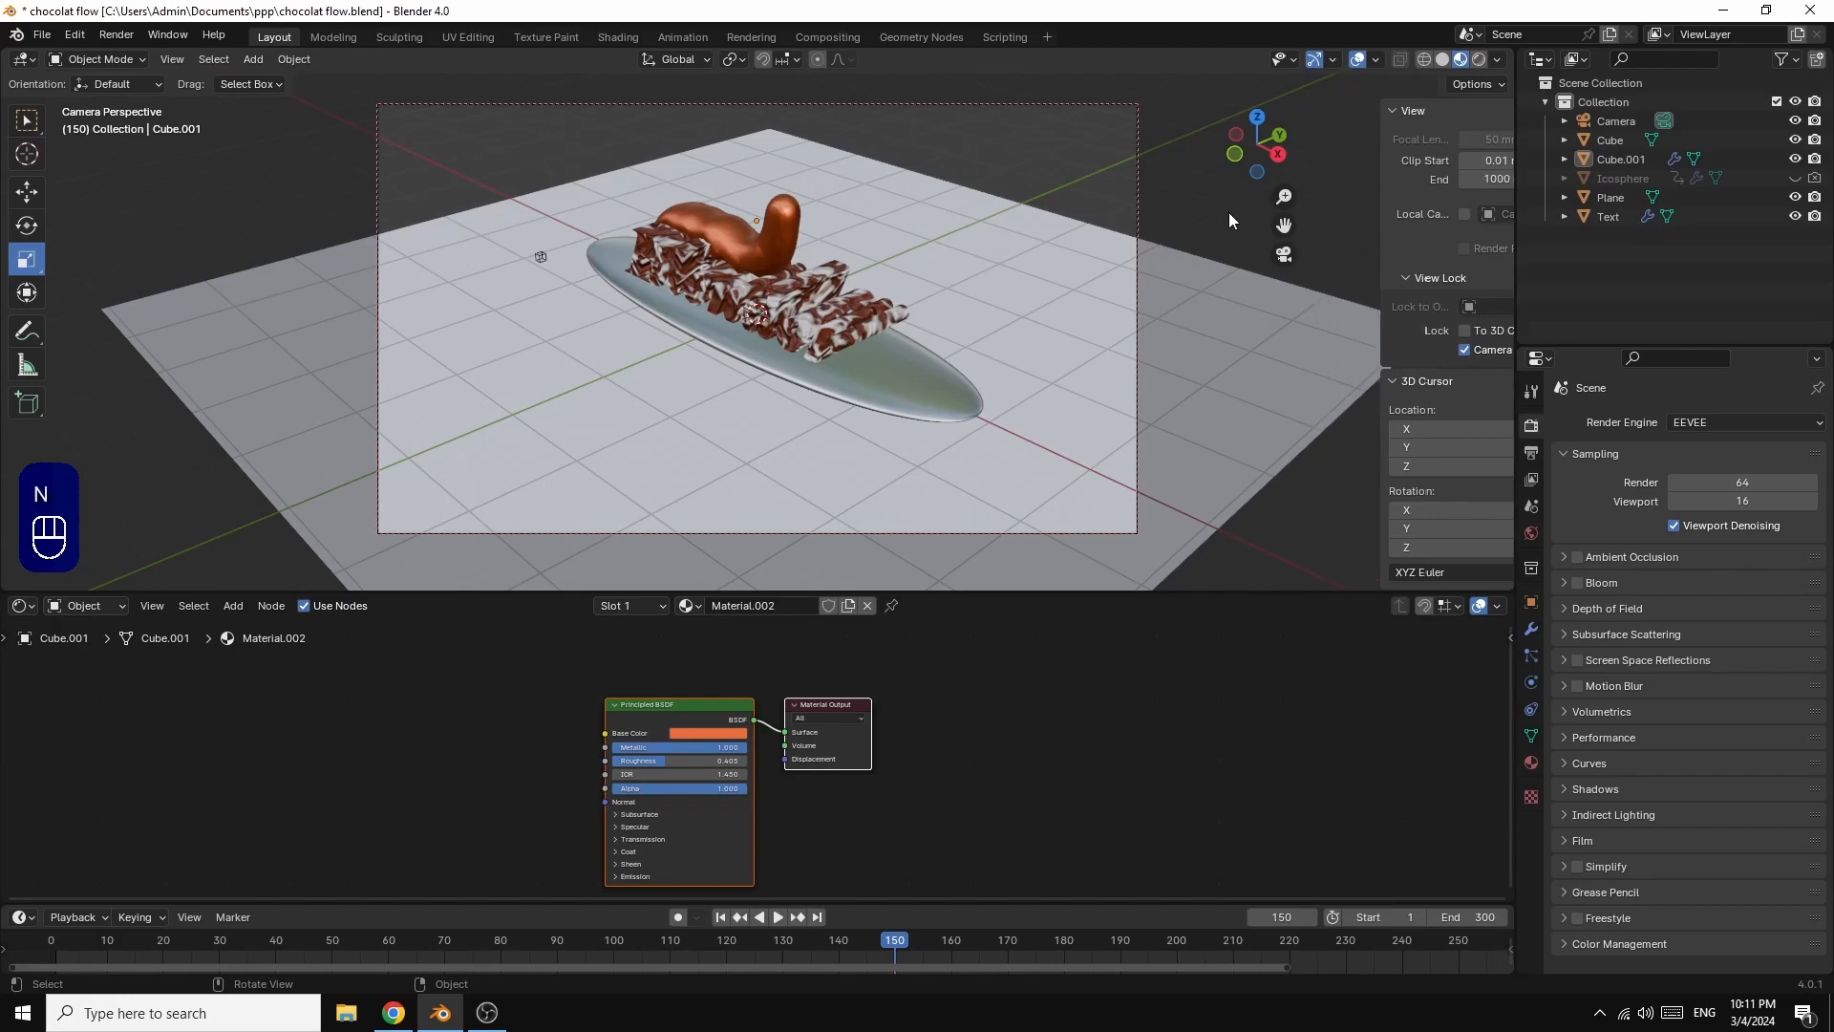
Step: Frame the camera closer on the text and oval base from a slightly raised, angled viewpoint
drag(1490, 170, 1472, 177)
middle_drag(528, 263, 507, 402)
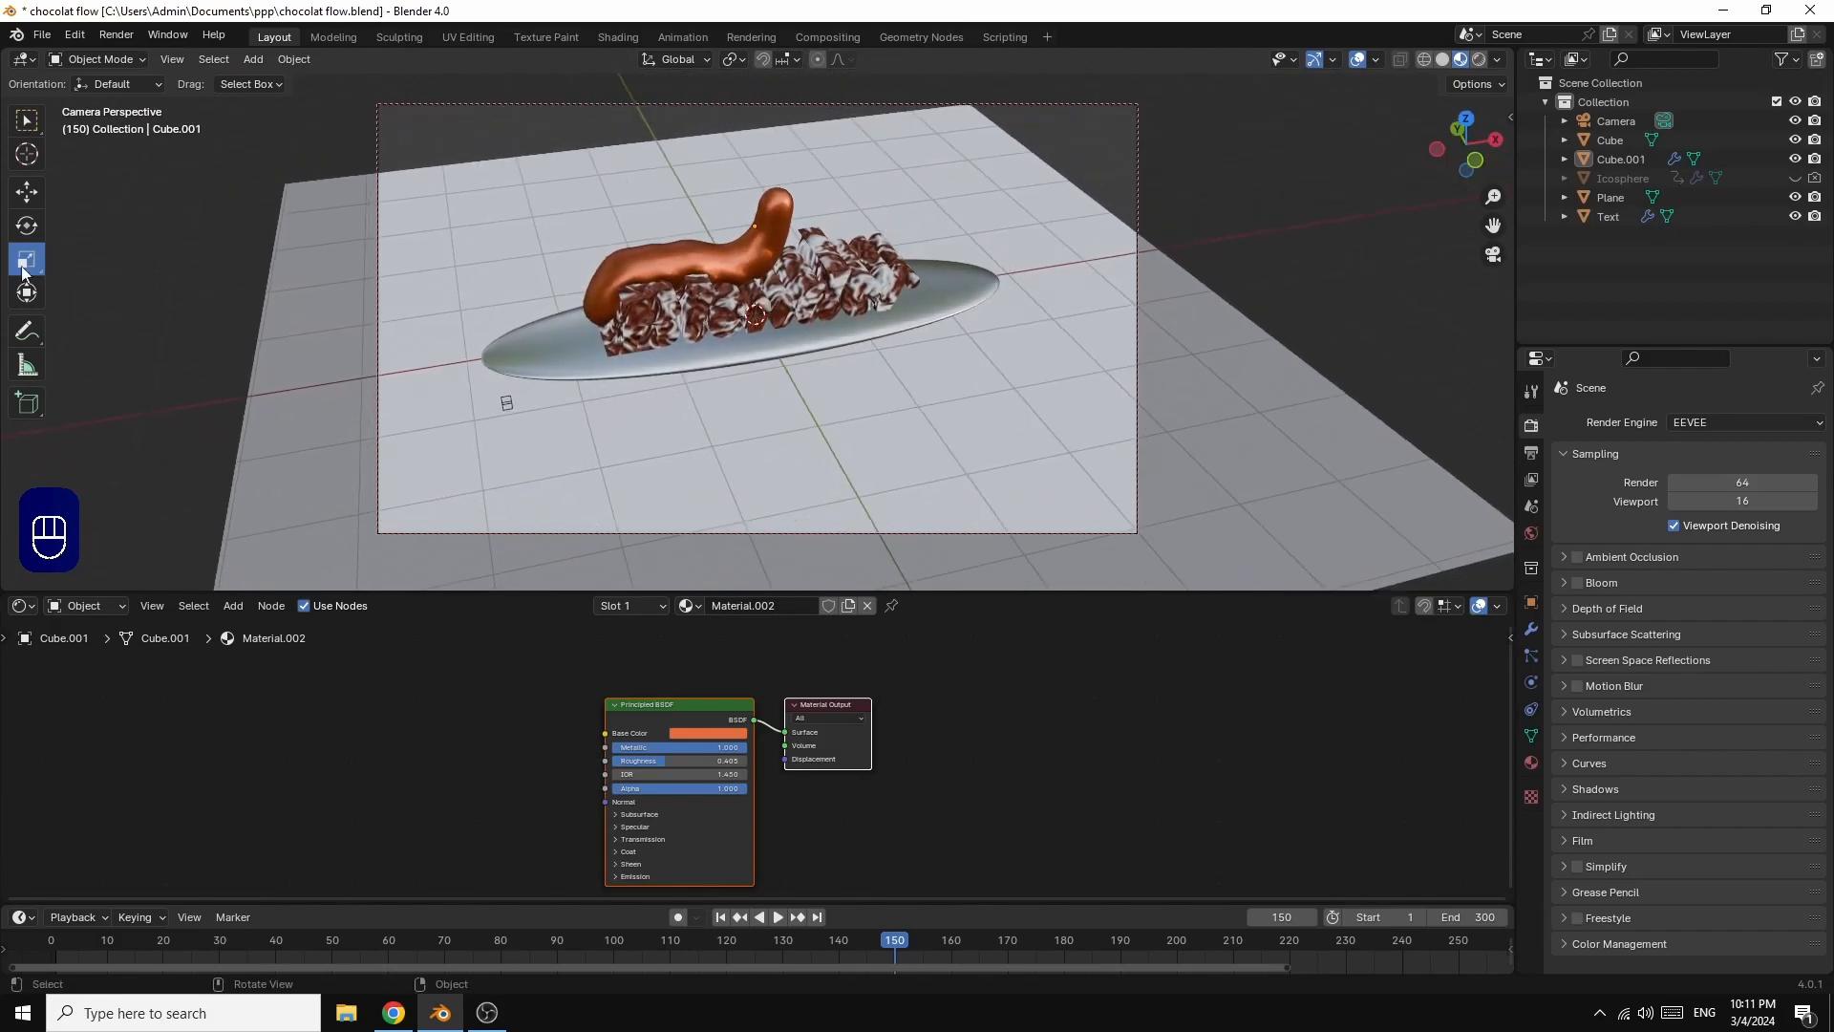
scroll(1086, 408, up, 3)
scroll(1076, 407, down, 3)
scroll(1069, 407, up, 3)
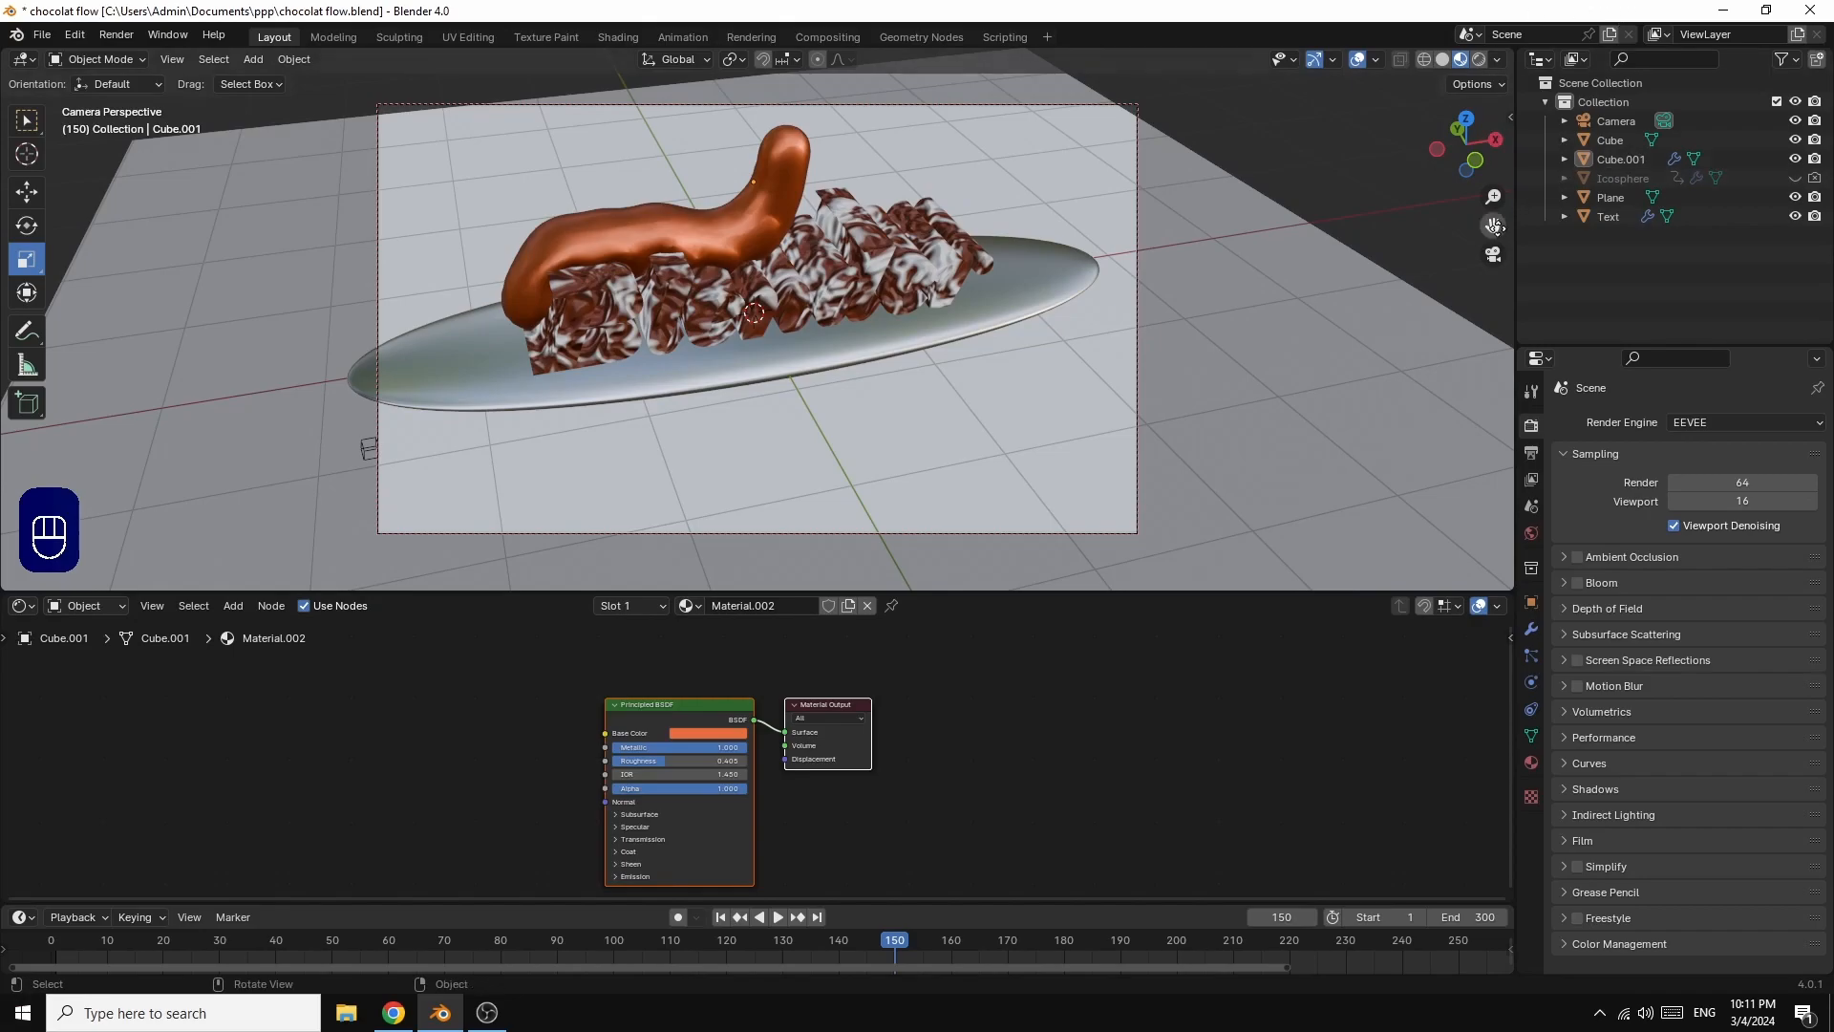
drag(1493, 224, 1522, 227)
drag(1503, 151, 1494, 229)
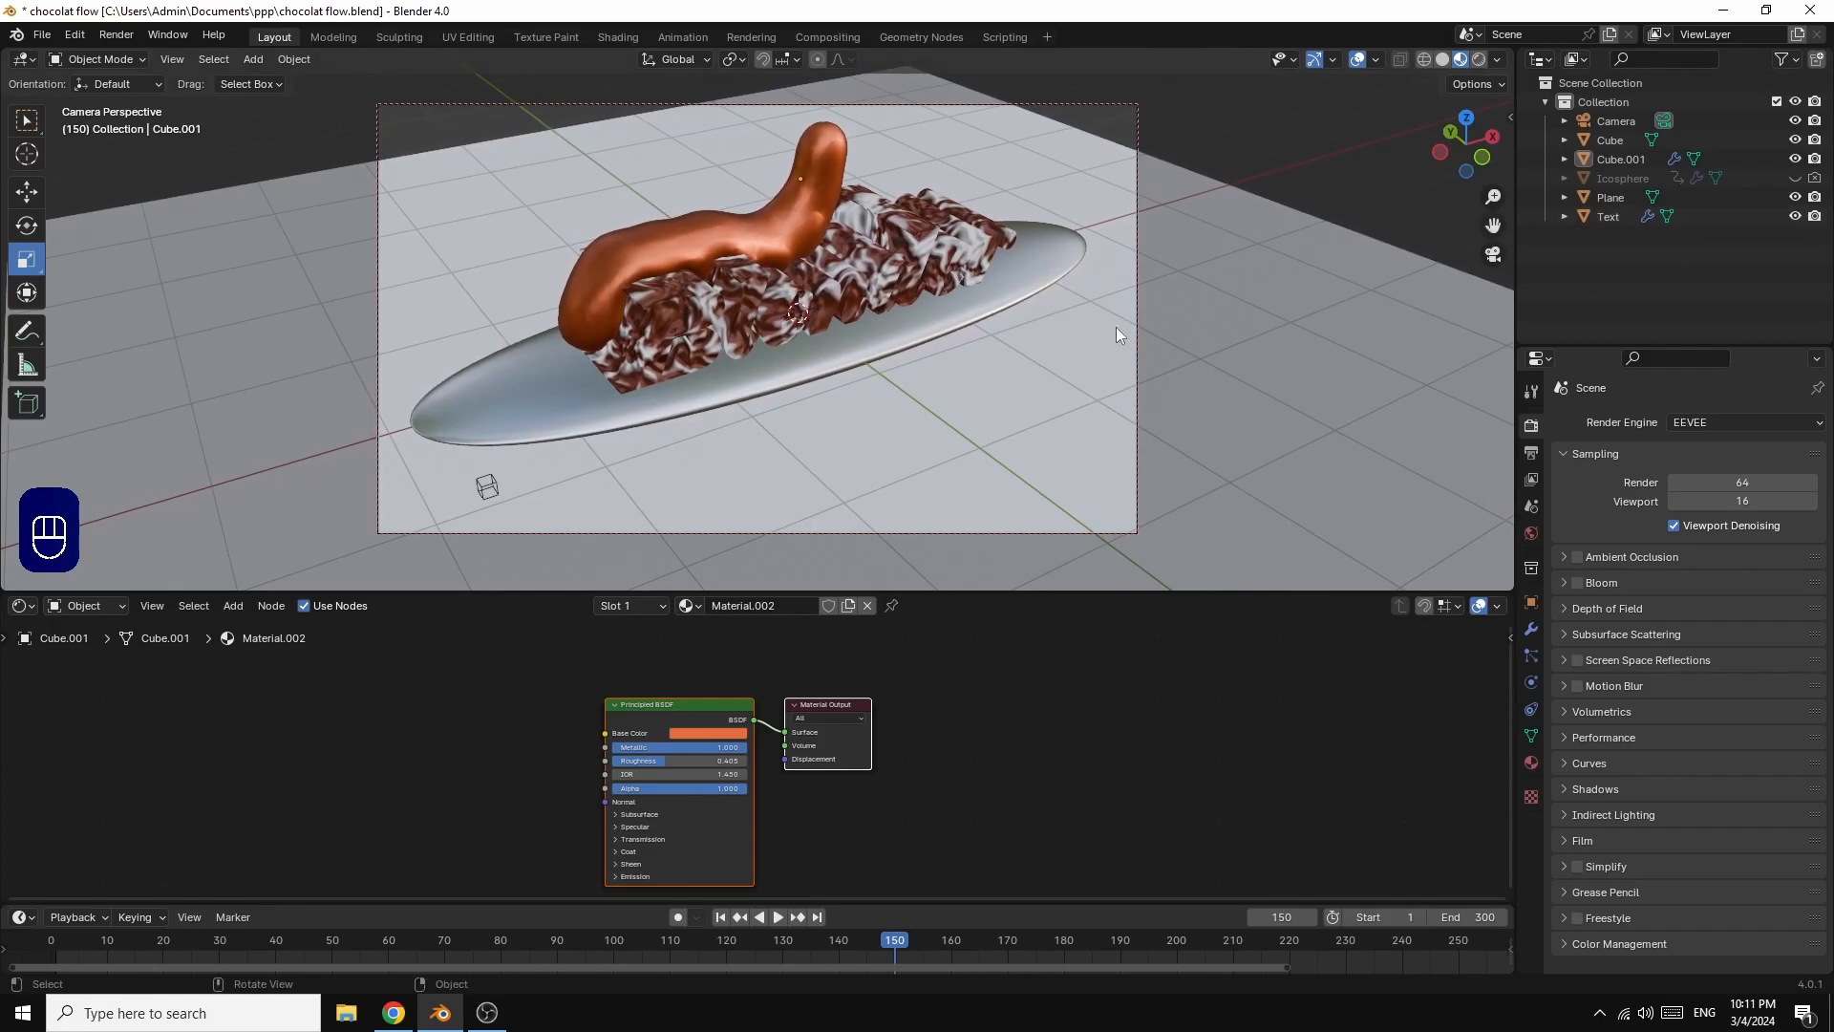
Step: Scale the floor Plane up by about 1.655 so it extends further around the scene
click(1275, 310)
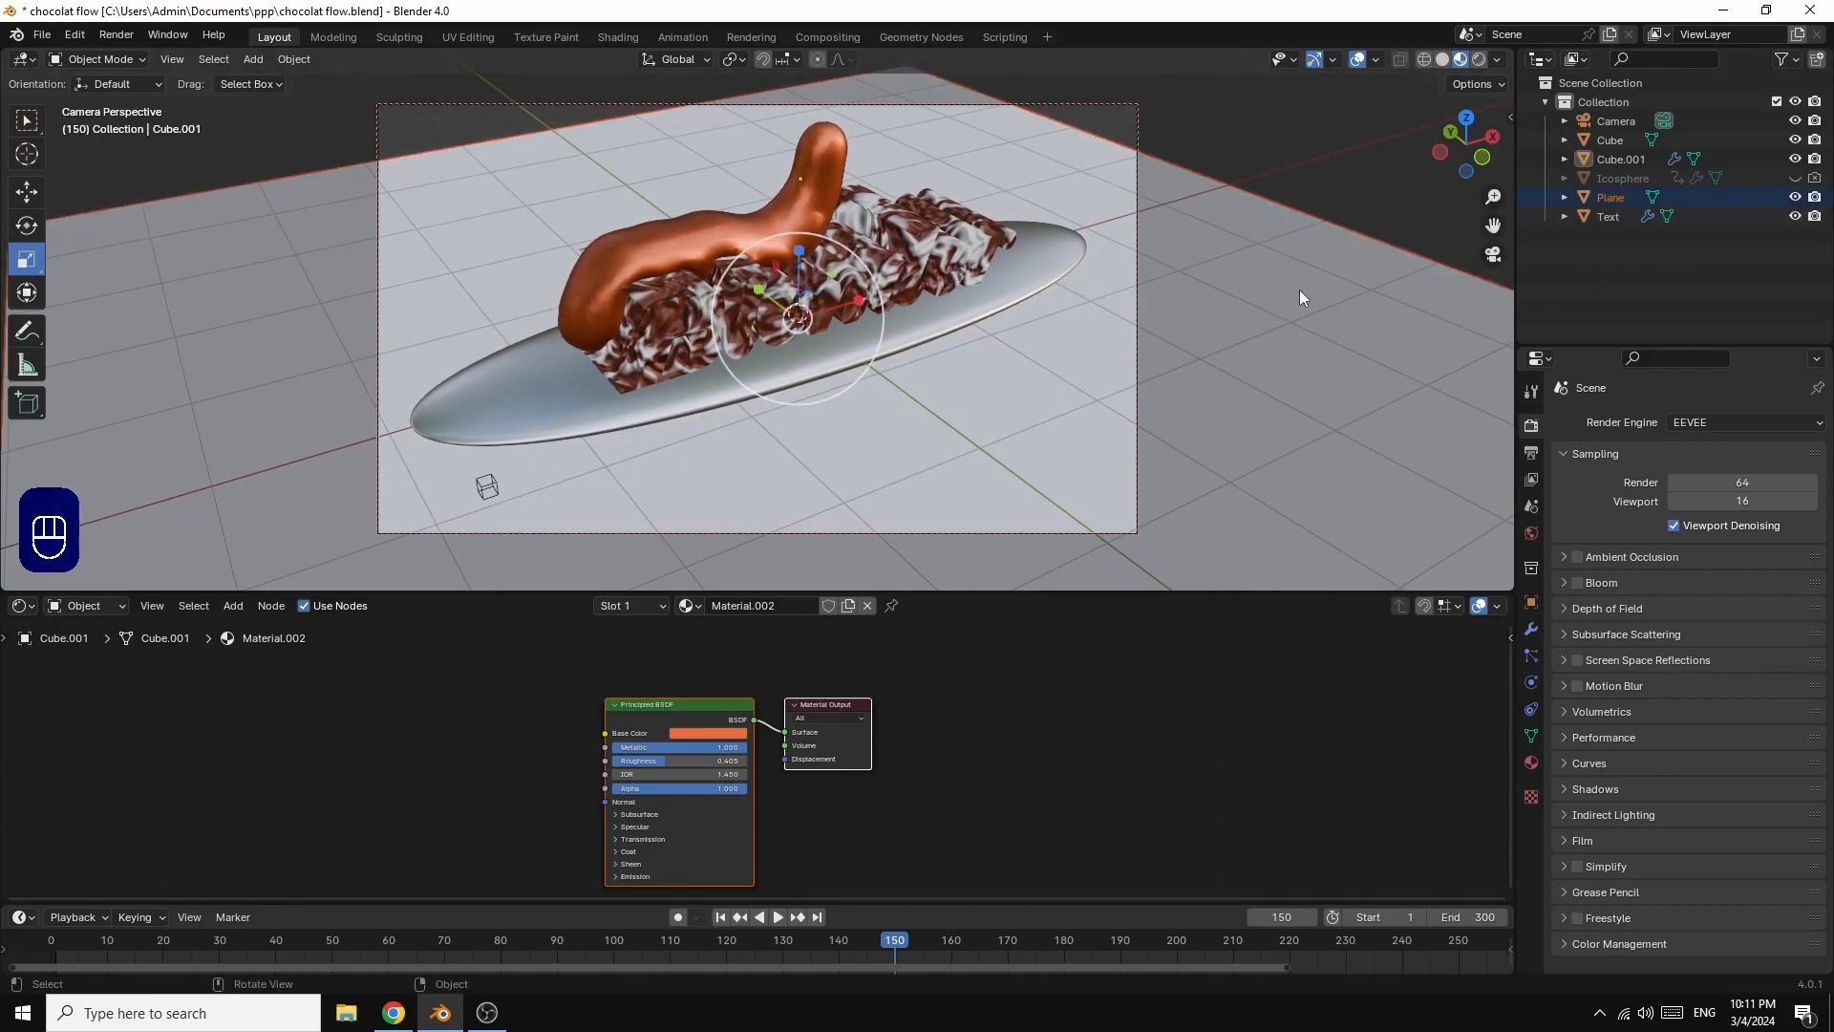
key(s)
click(3, 292)
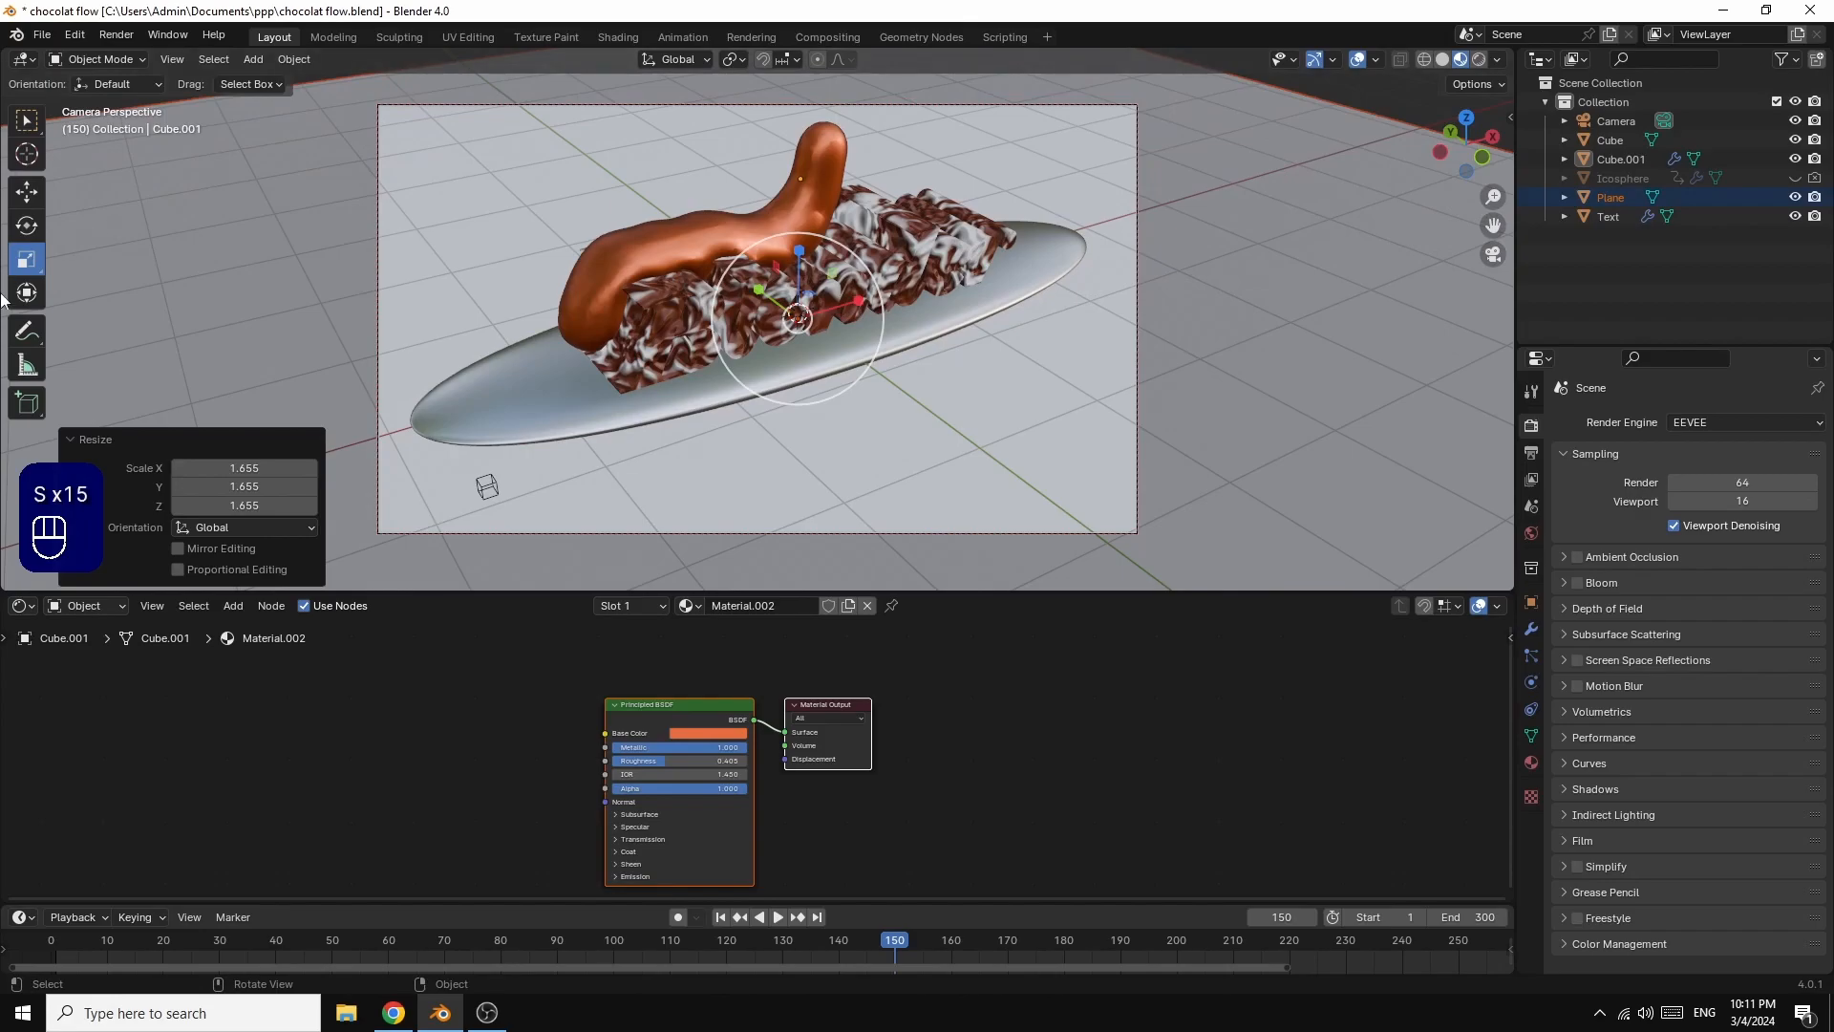
Step: Show the viewport in Rendered shading and enable Ambient Occlusion, Bloom, Screen Space Reflections and Motion Blur for EEVEE
click(1480, 61)
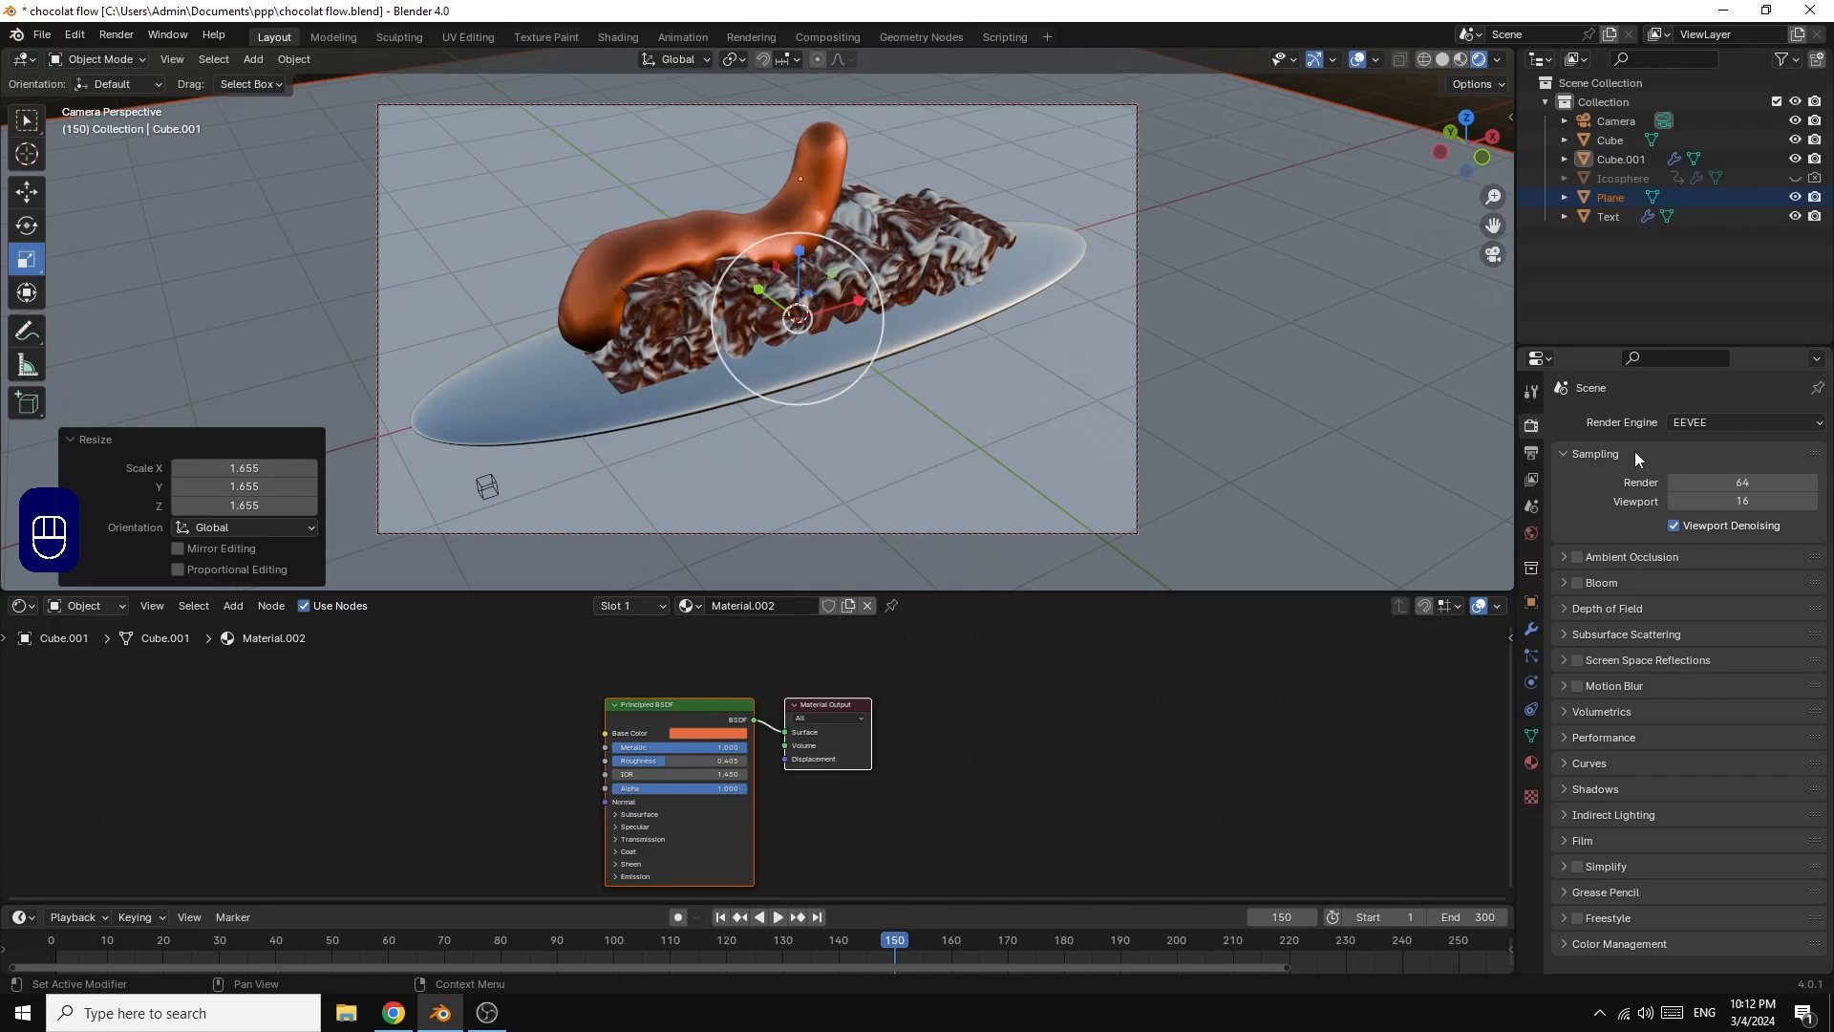
click(1579, 558)
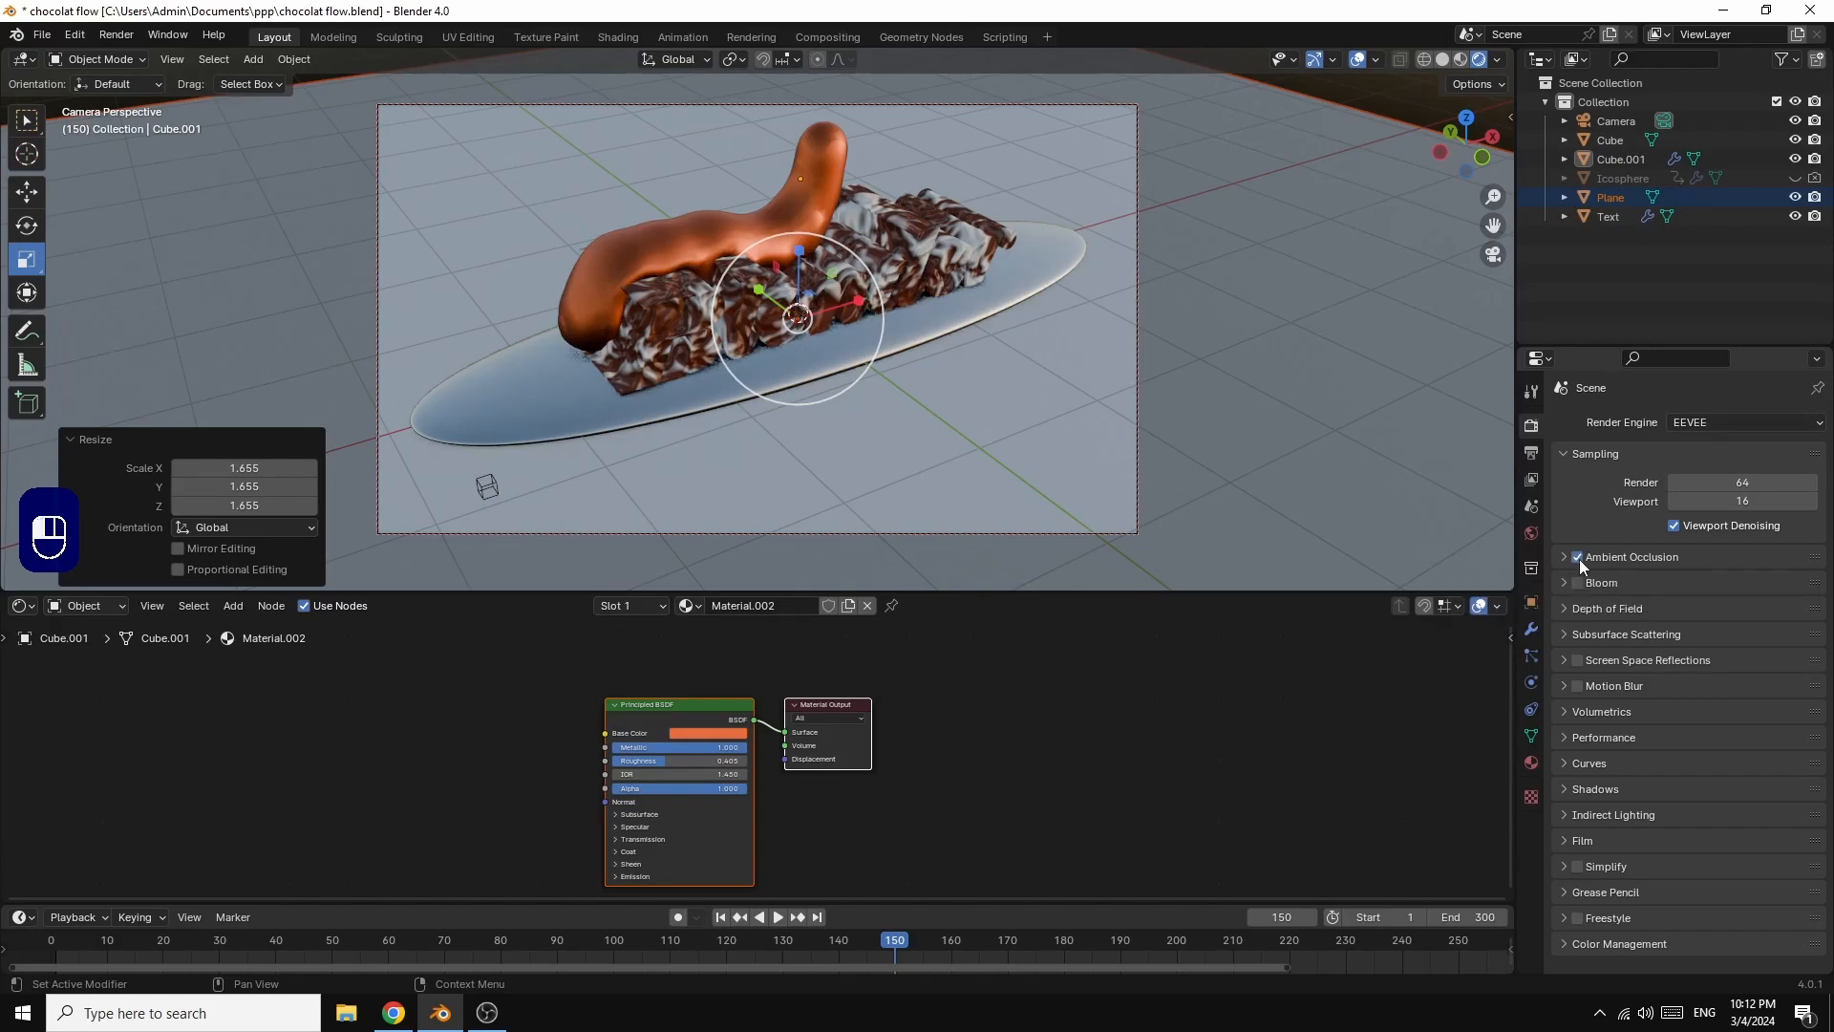
click(1578, 584)
click(1578, 662)
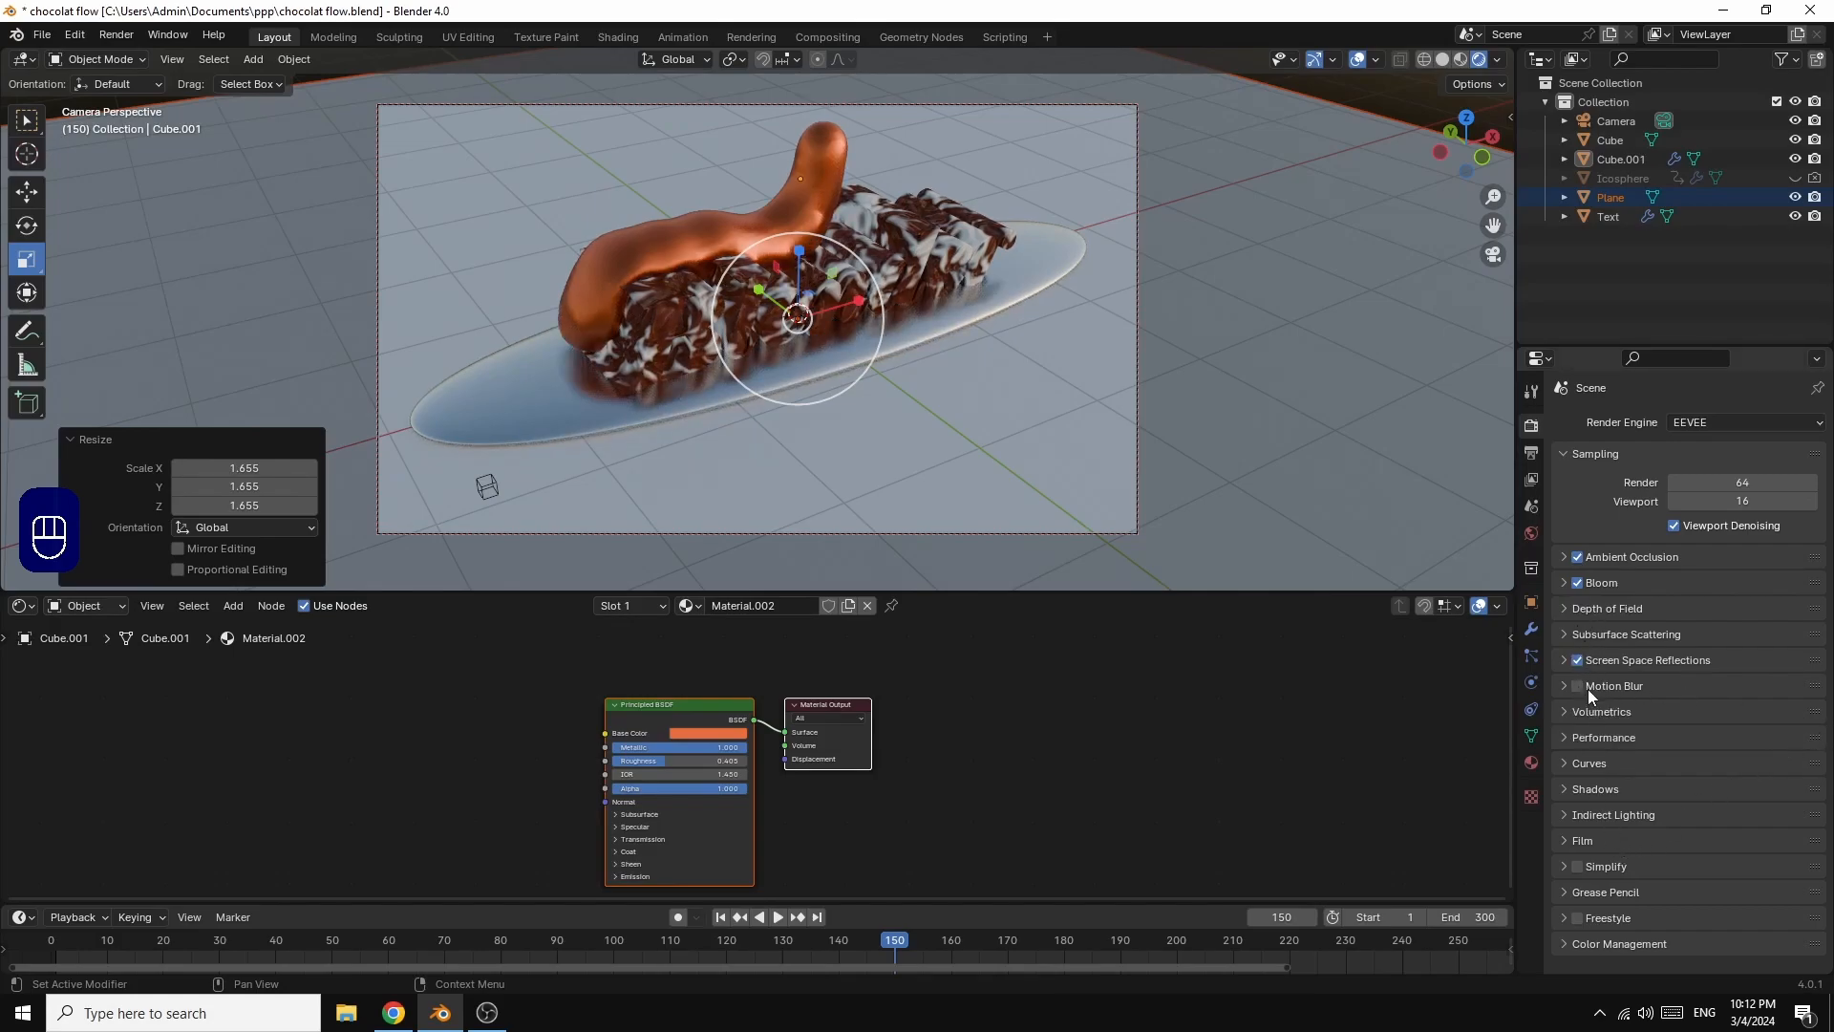
Step: Set the Color Management Look to High Contrast
click(1563, 948)
scroll(1748, 893, down, 3)
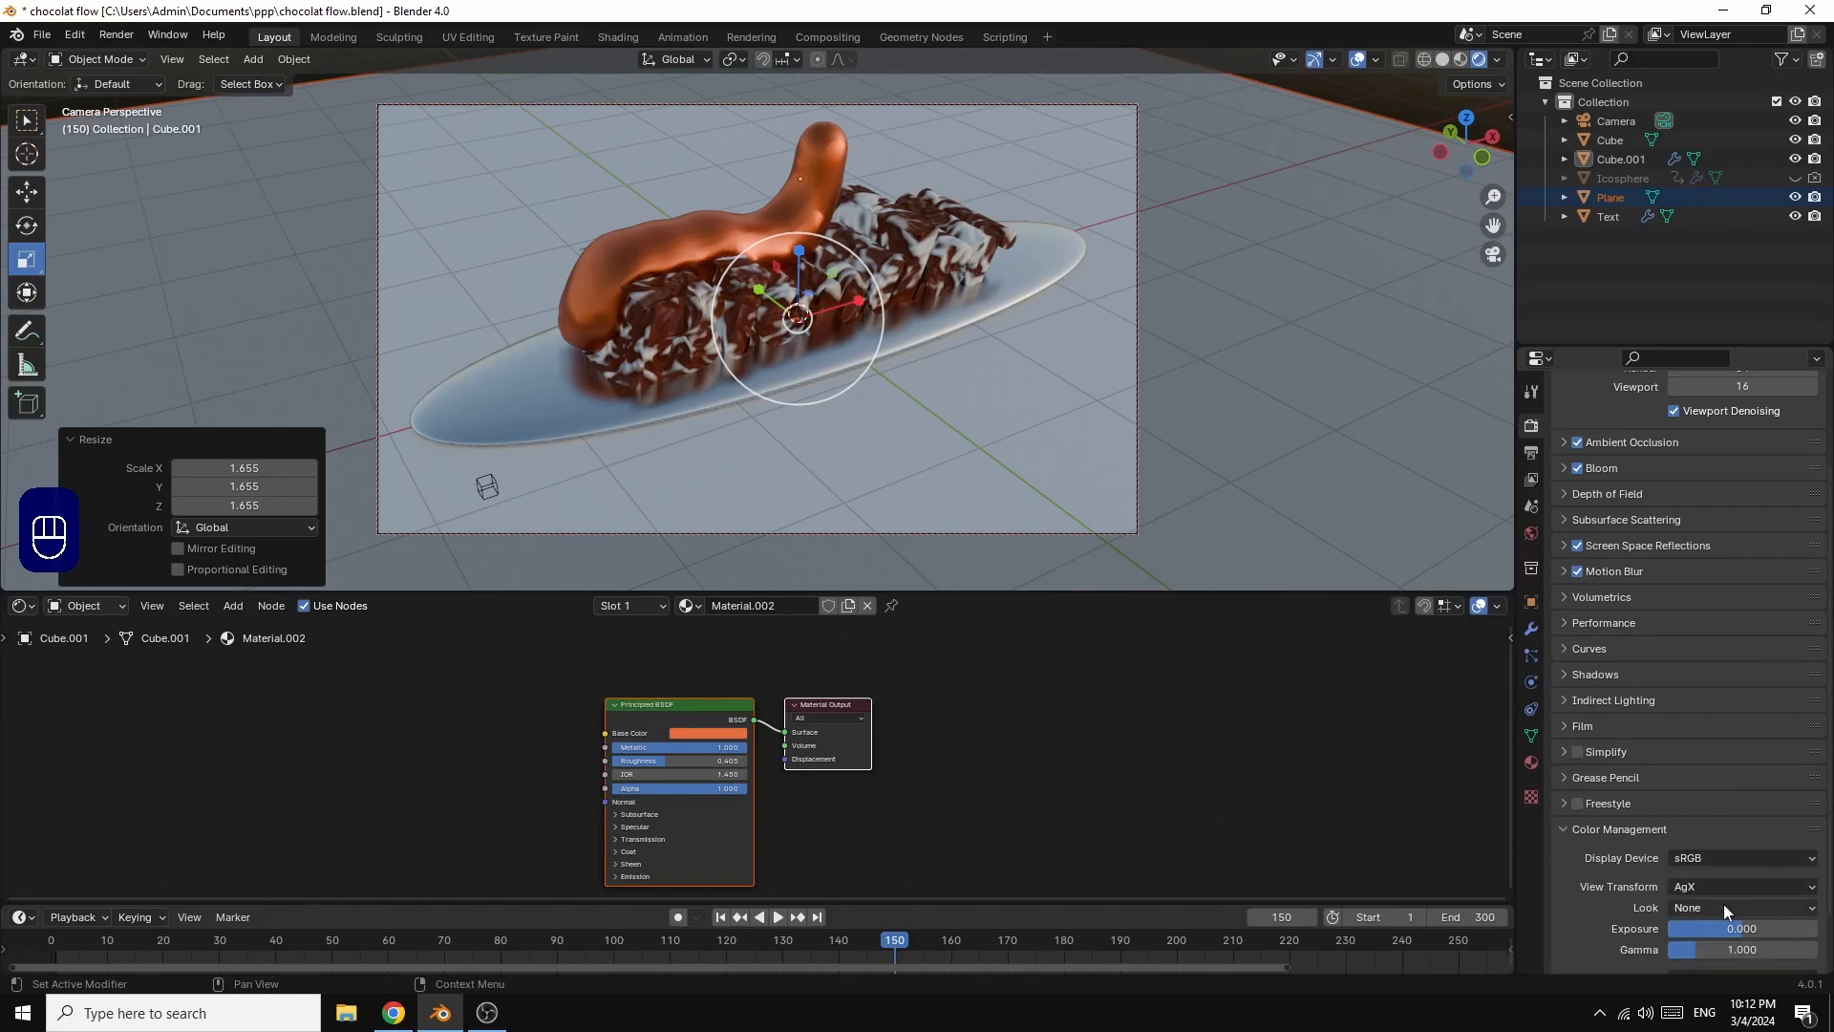
click(1731, 907)
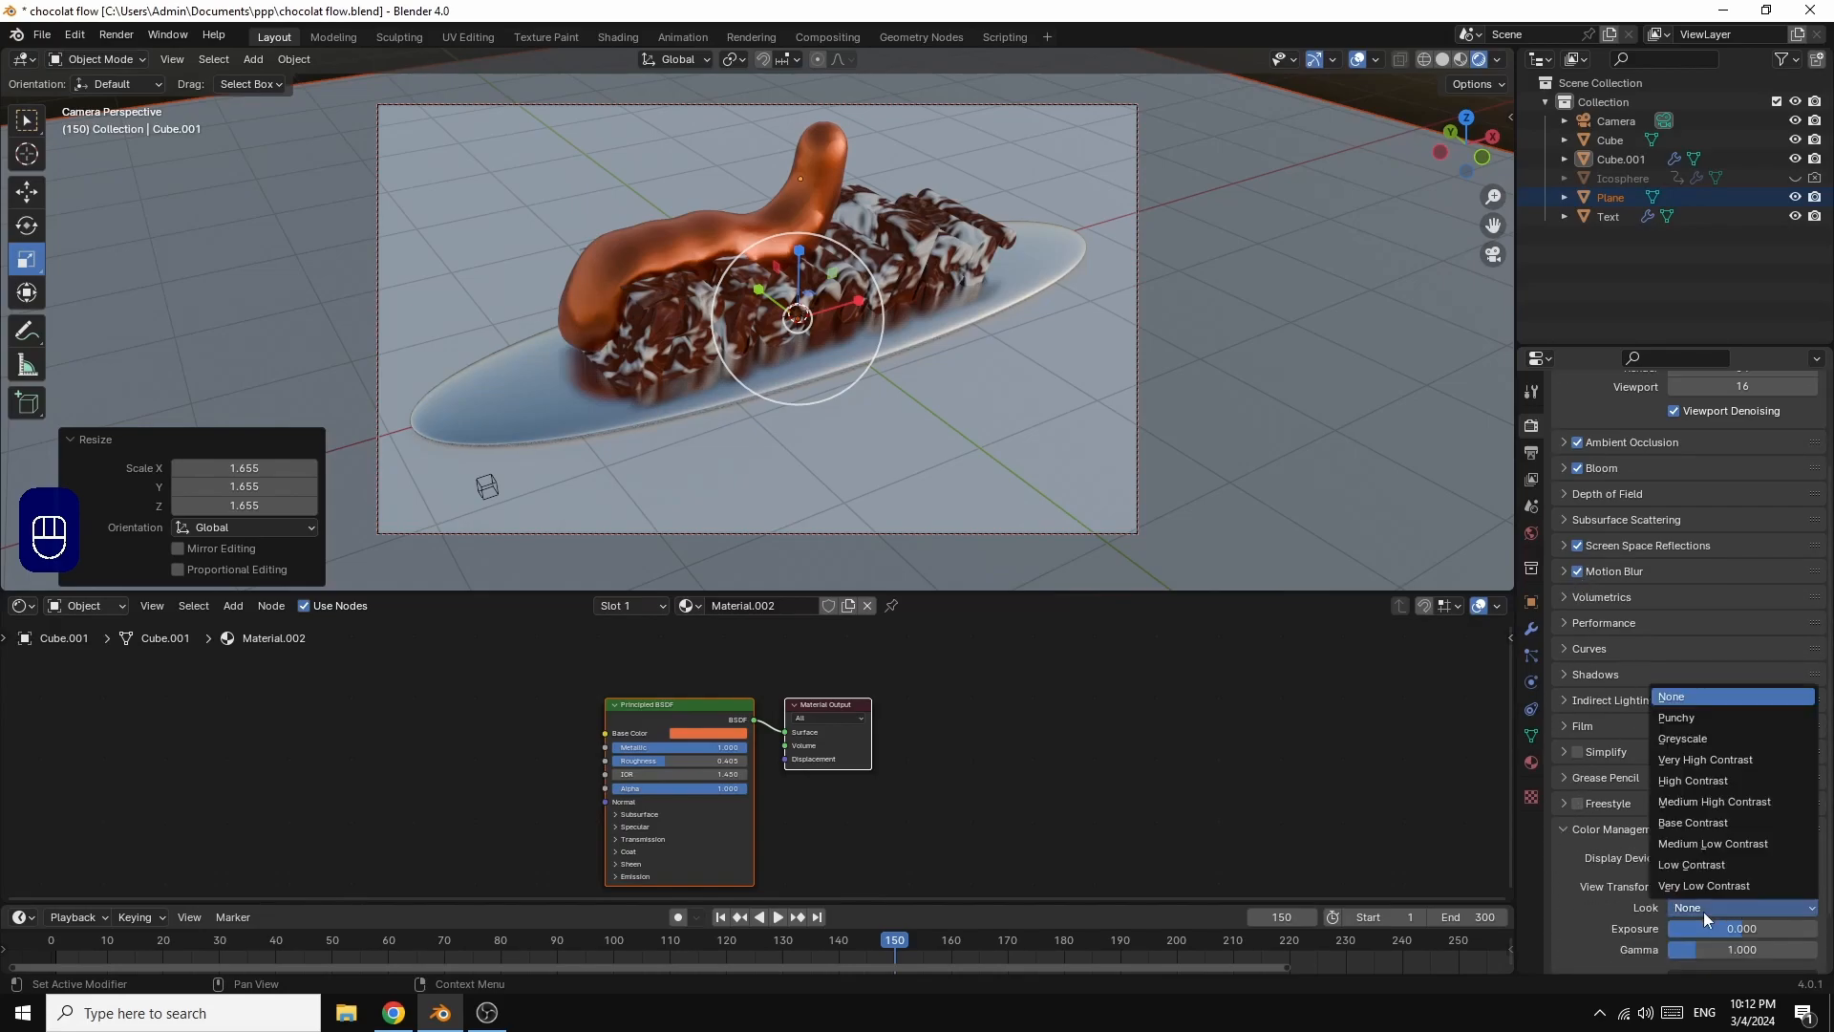
click(1708, 782)
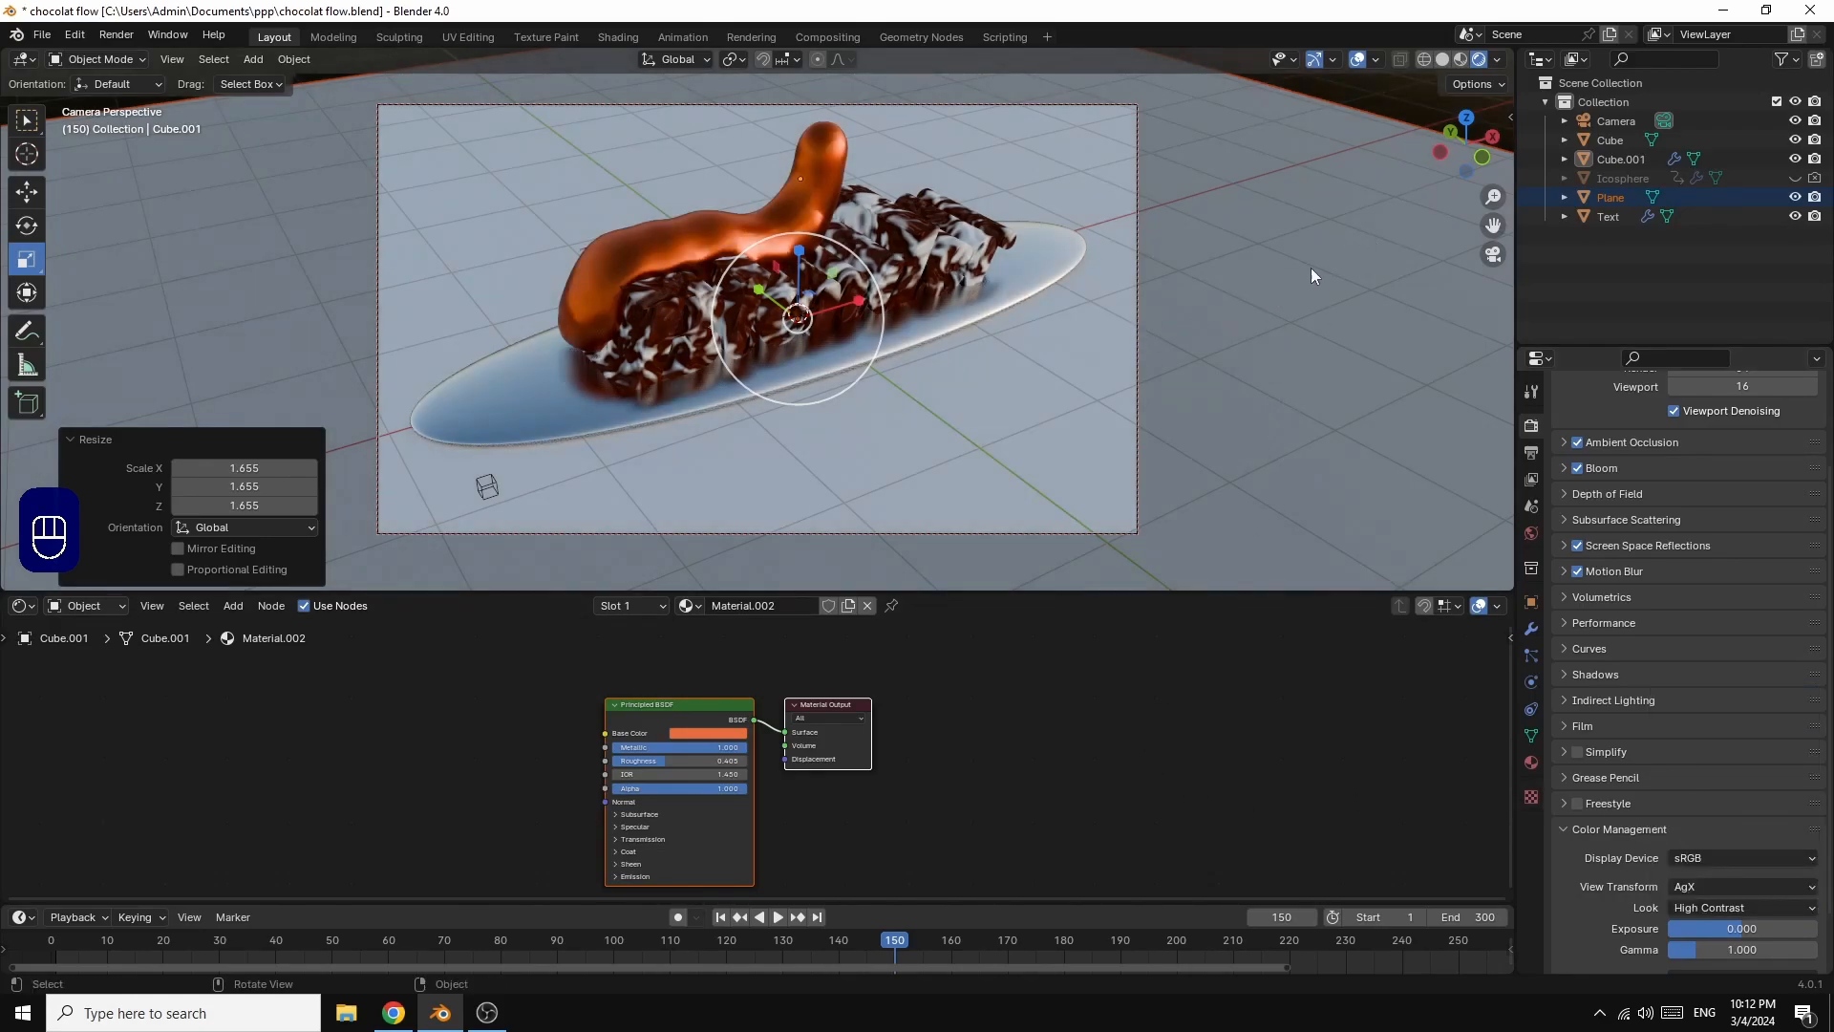
Step: Move the camera closer and rescale the oval base Cube by 0.718 on X, 1.478 on Y and 0.898 on Z
drag(1487, 140, 1496, 134)
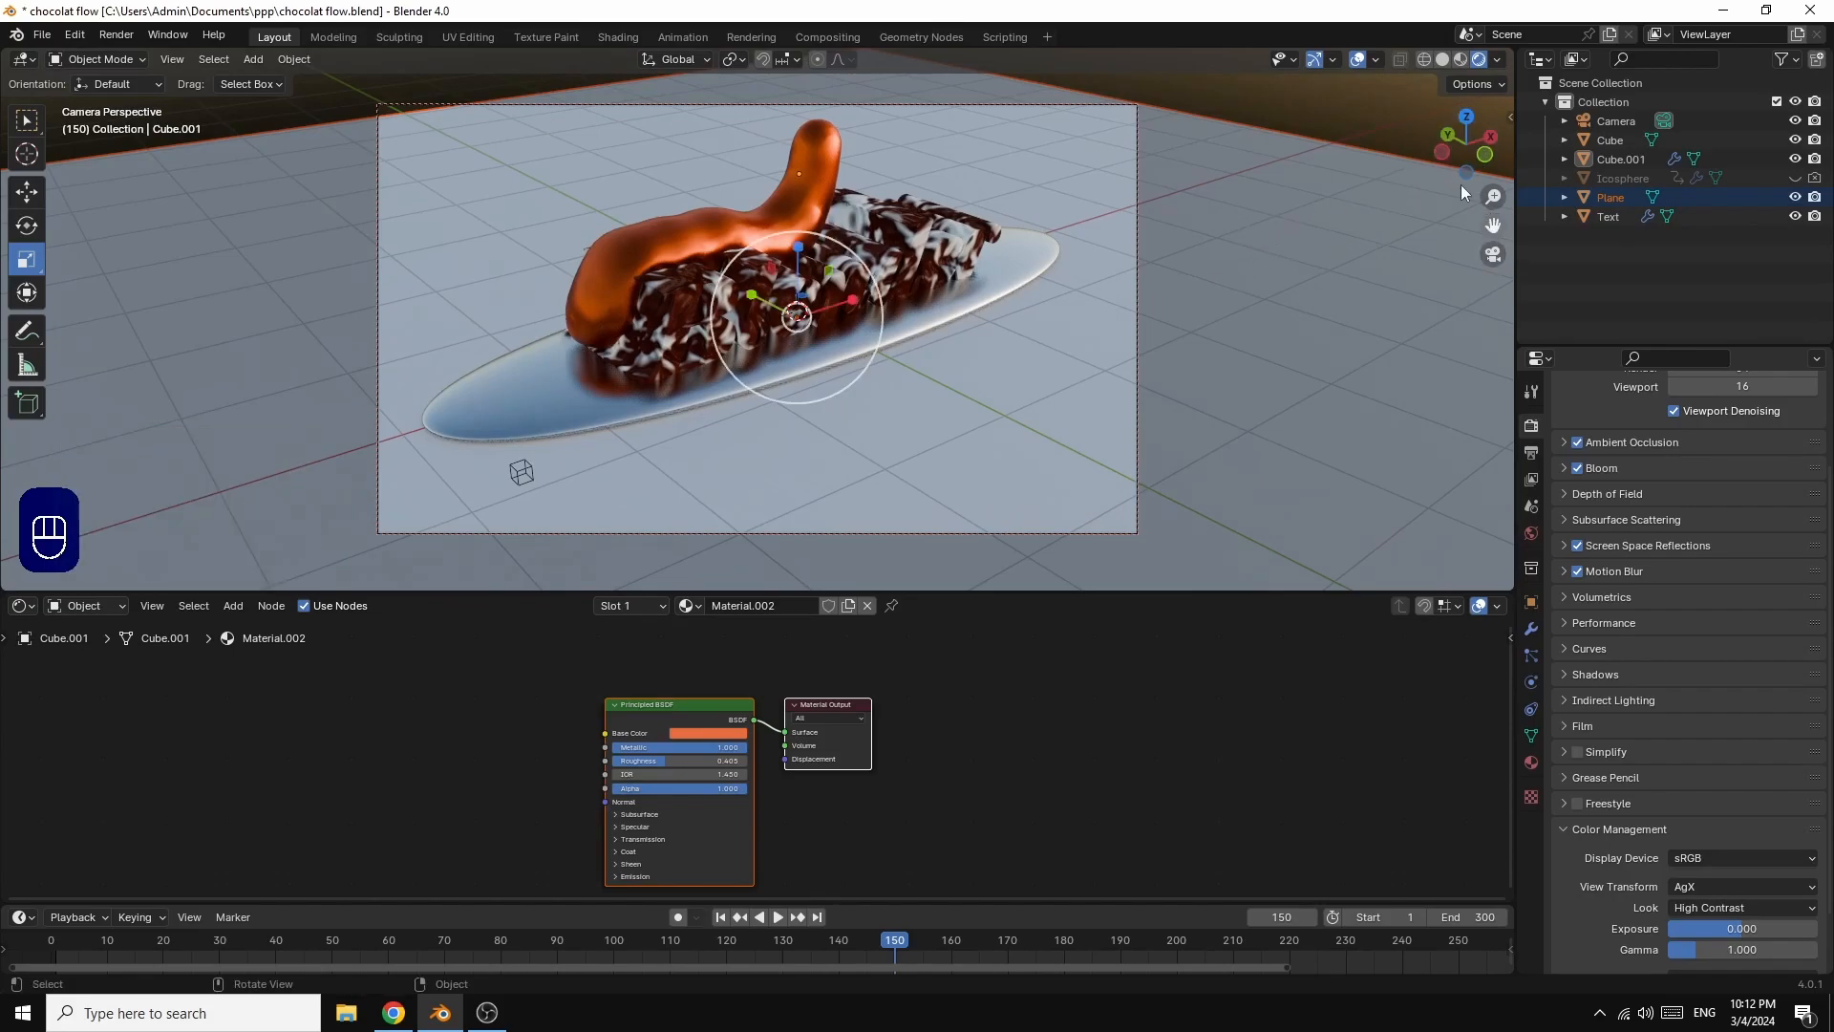
scroll(1304, 175, up, 1)
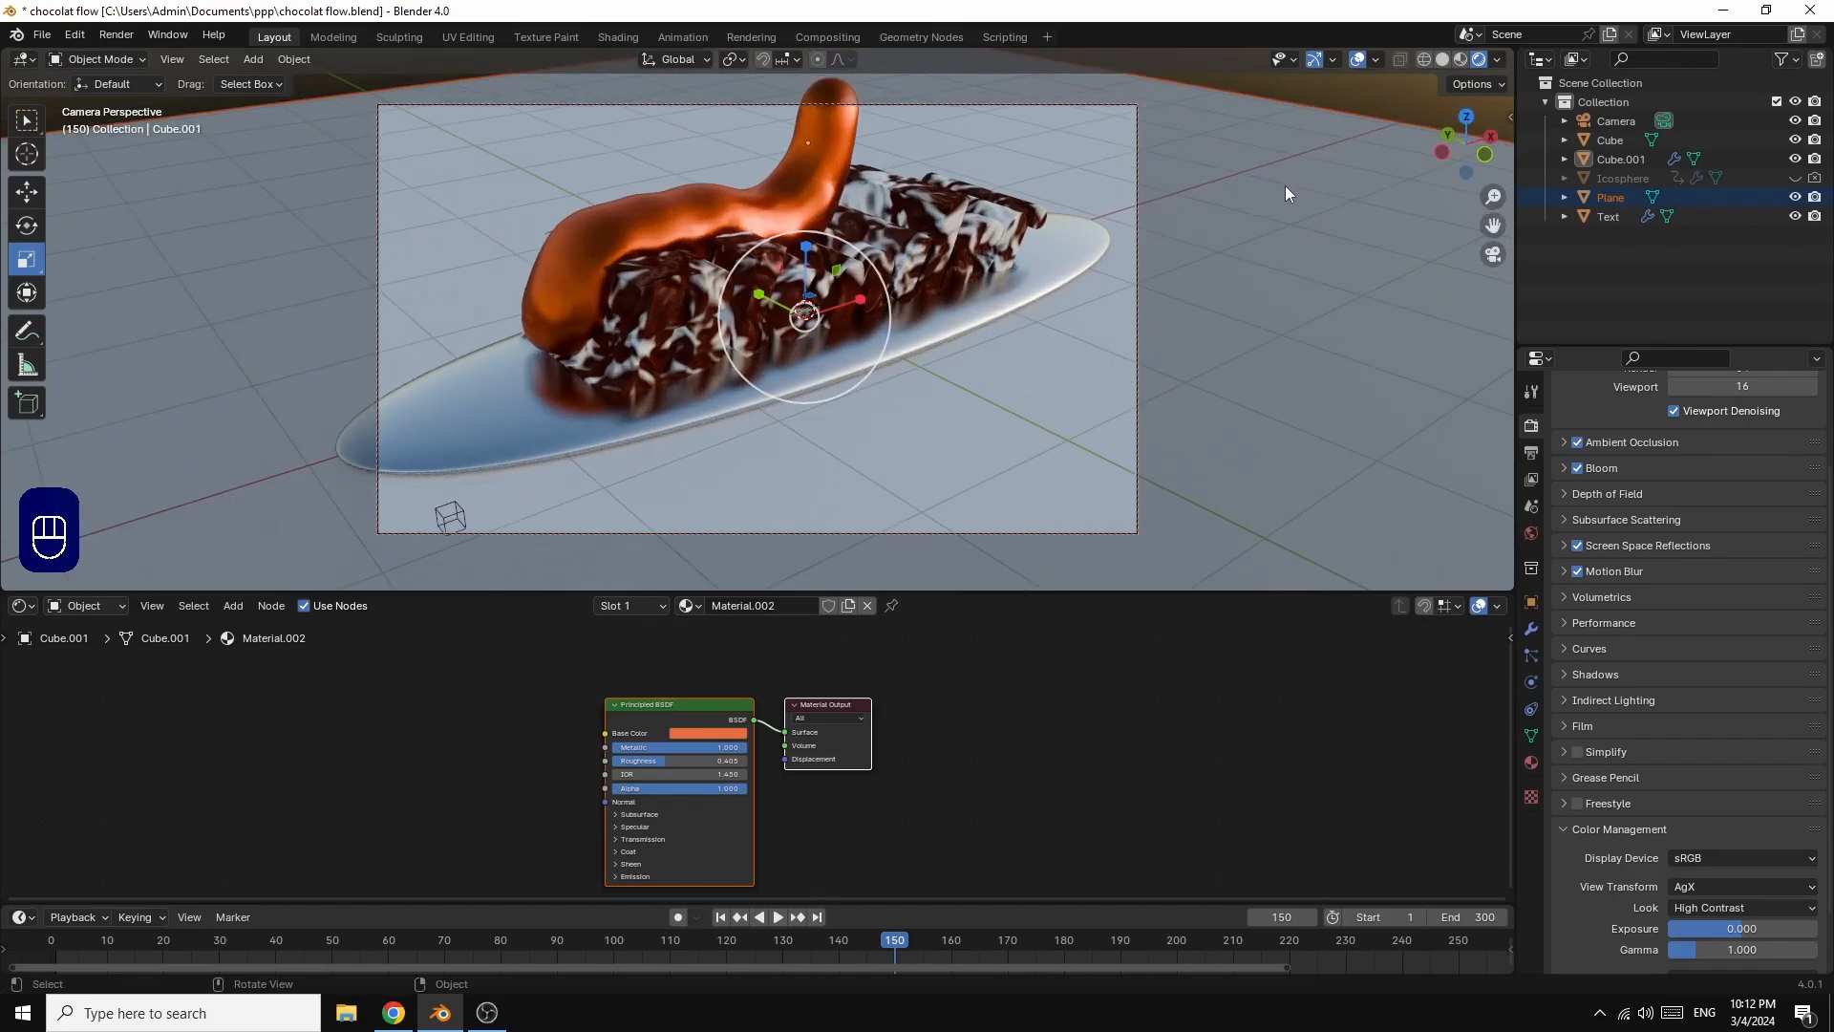
click(481, 422)
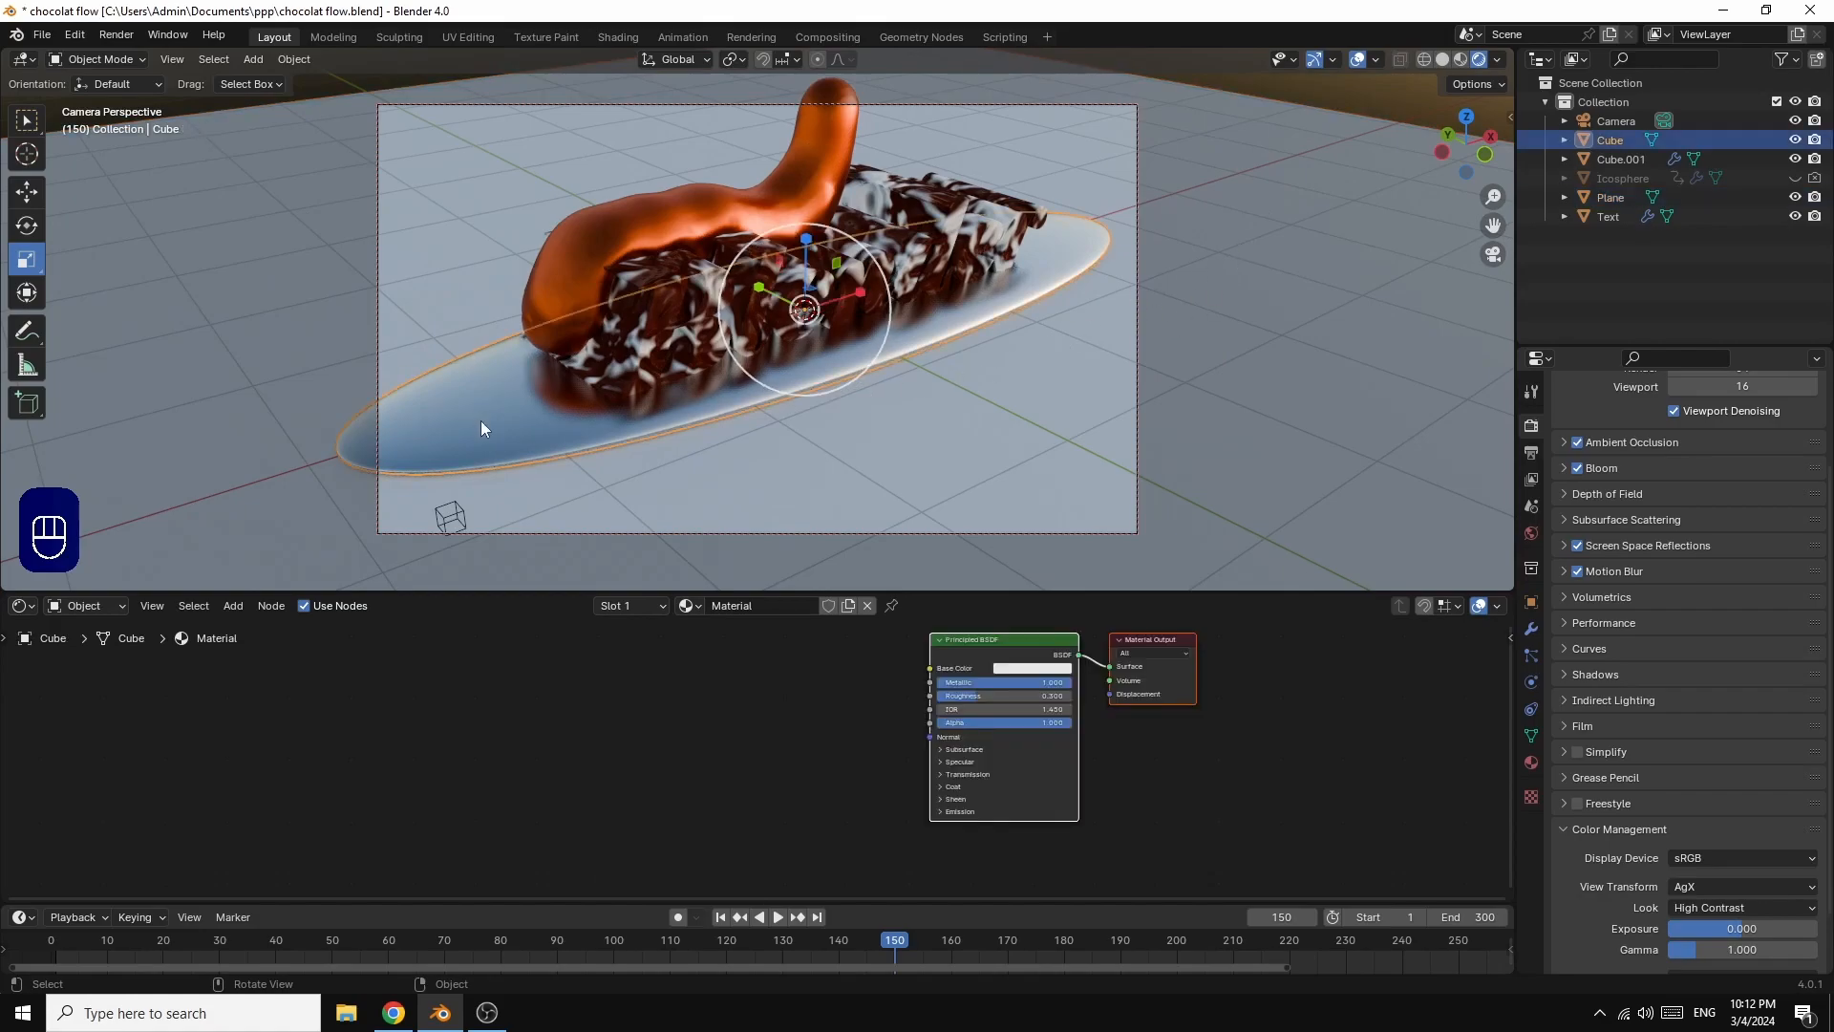
key(s)
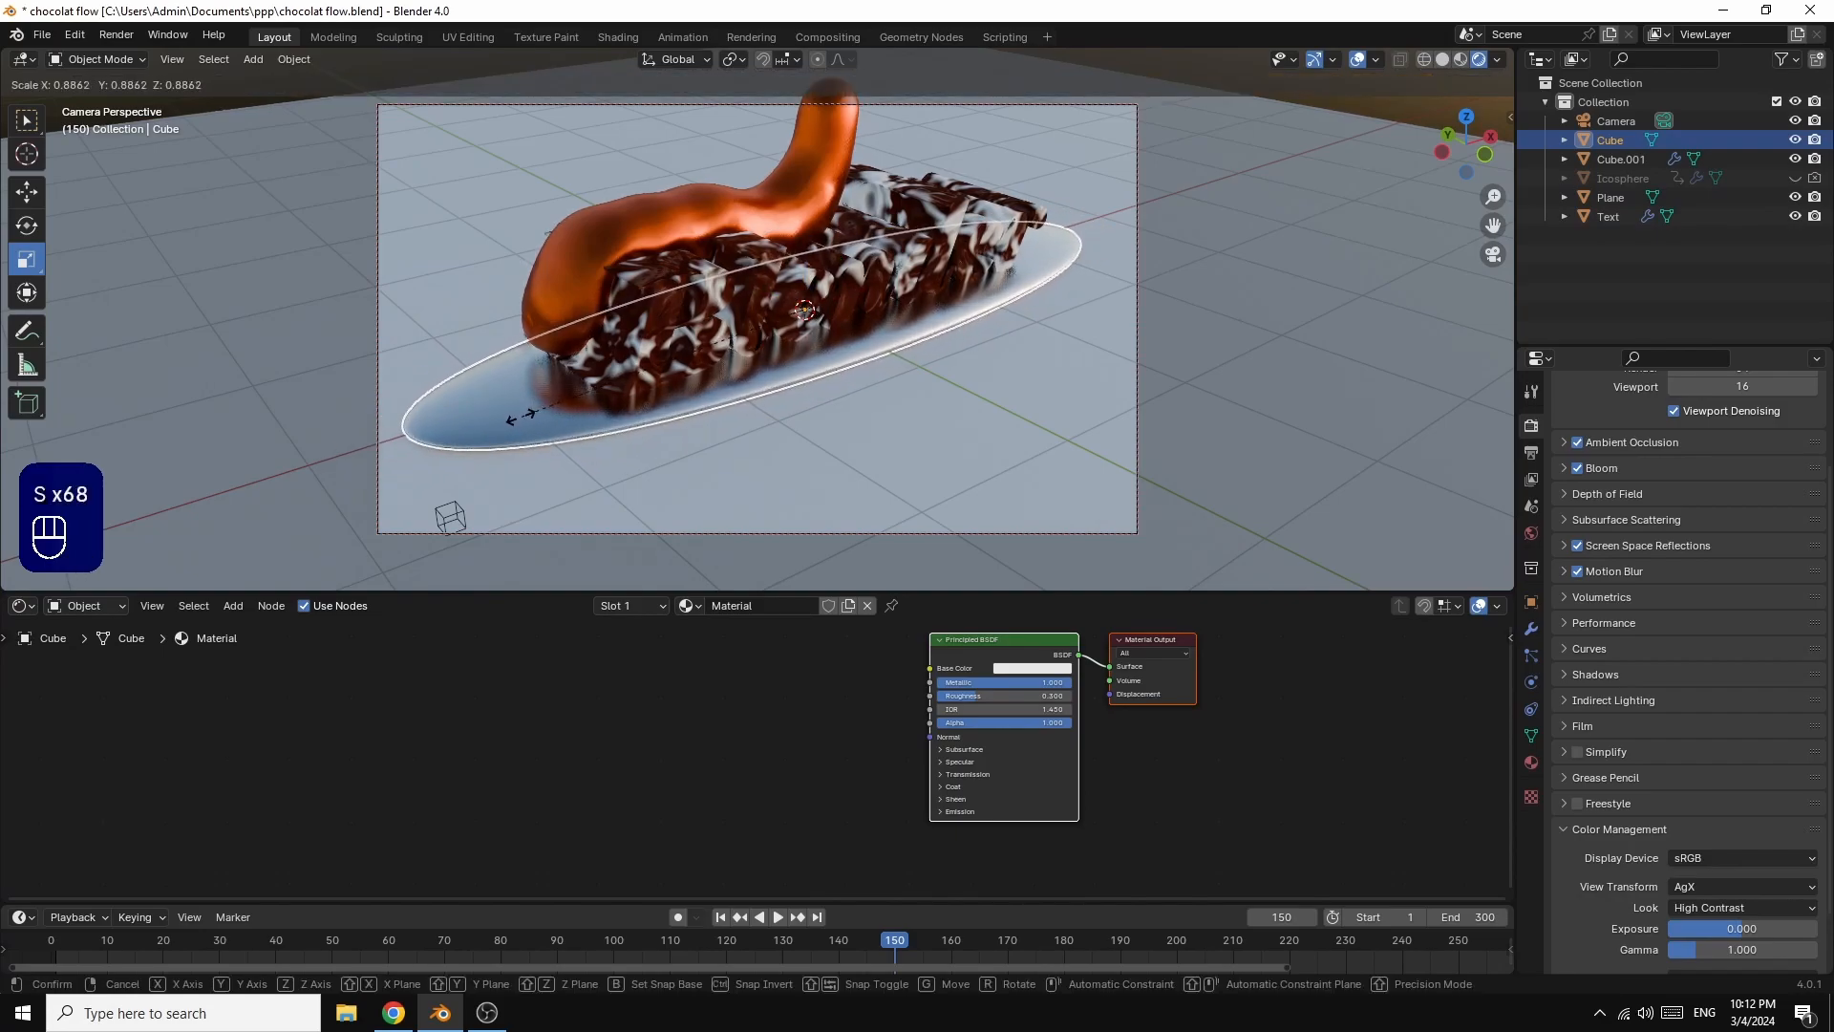
click(518, 417)
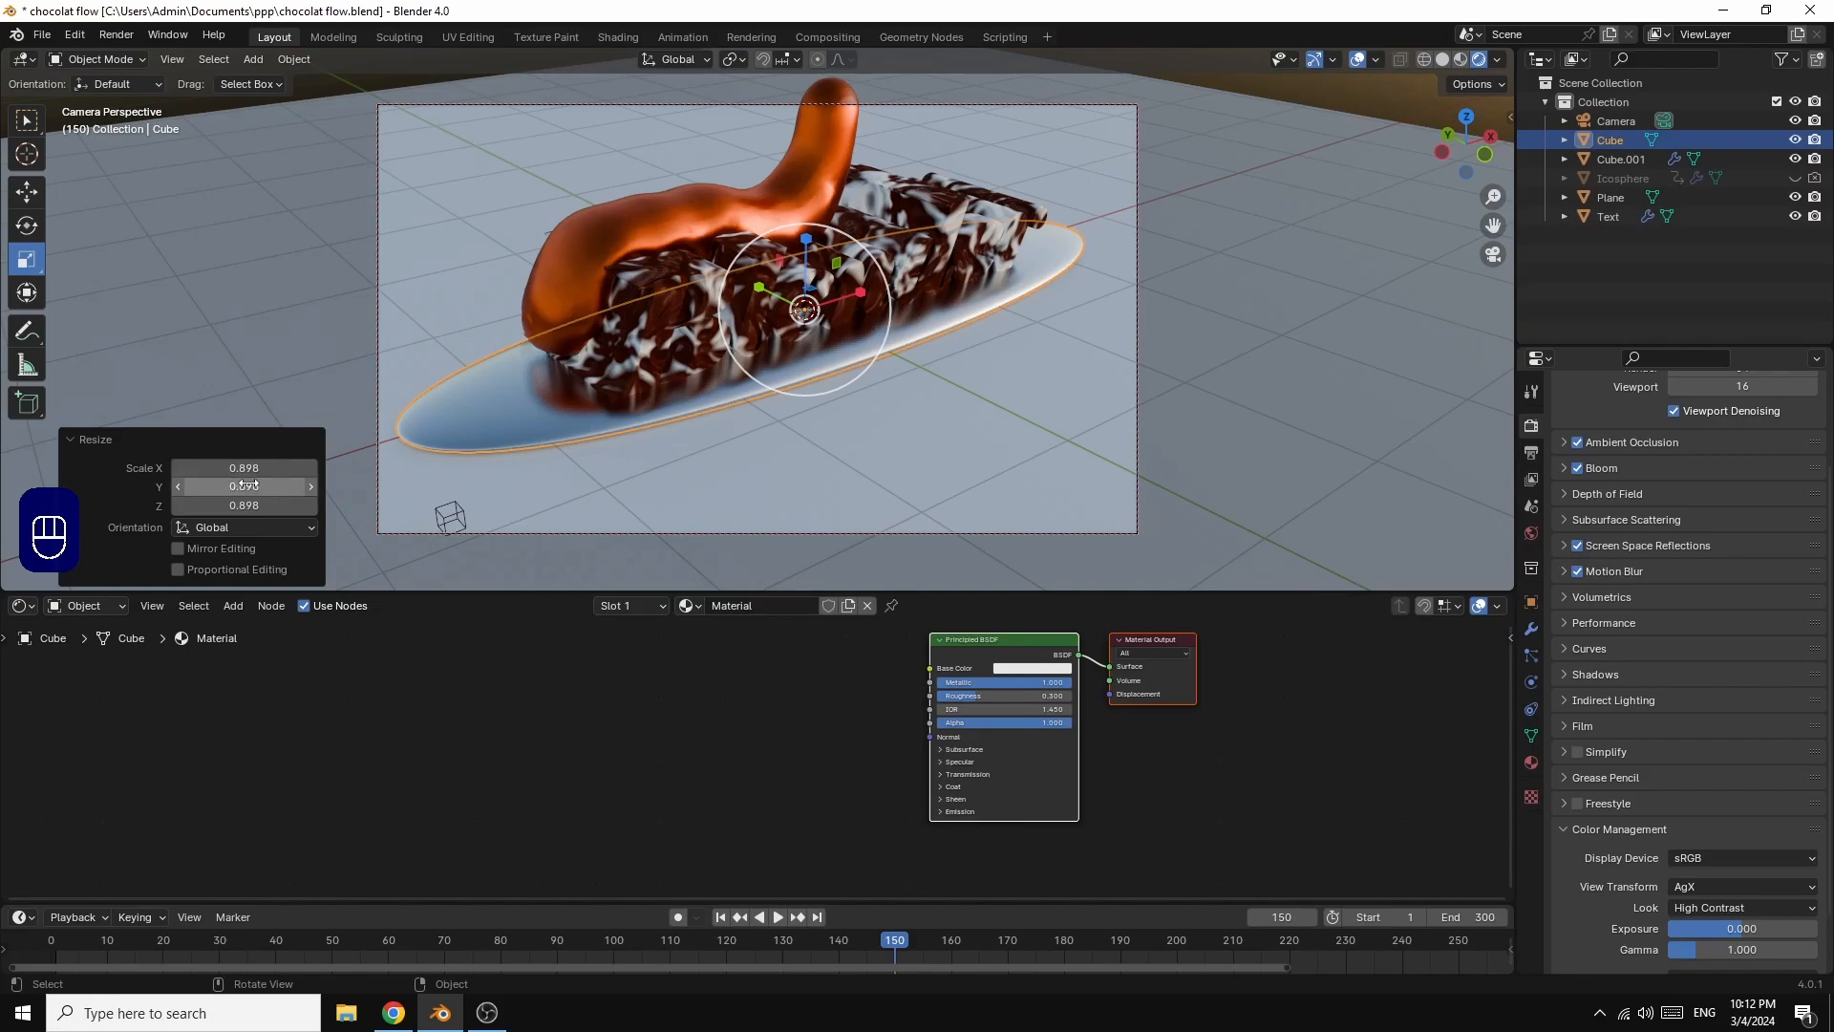
drag(244, 468, 286, 485)
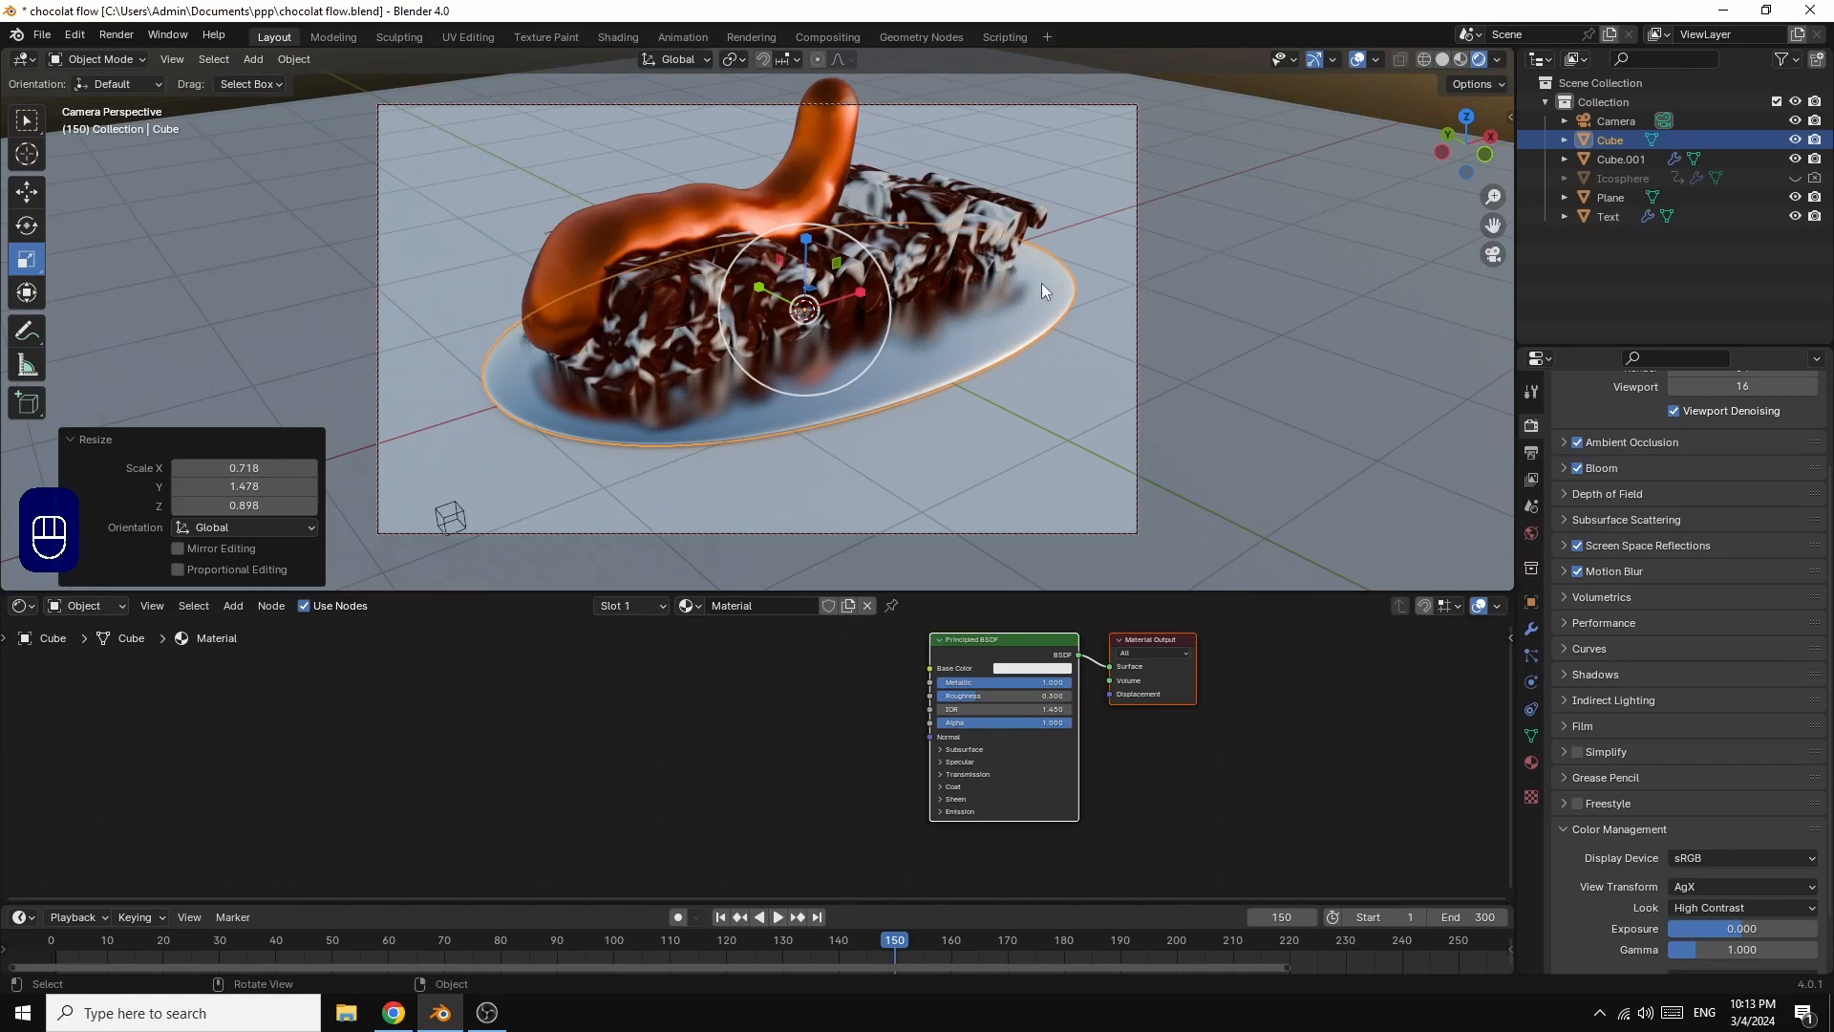
scroll(1154, 254, up, 2)
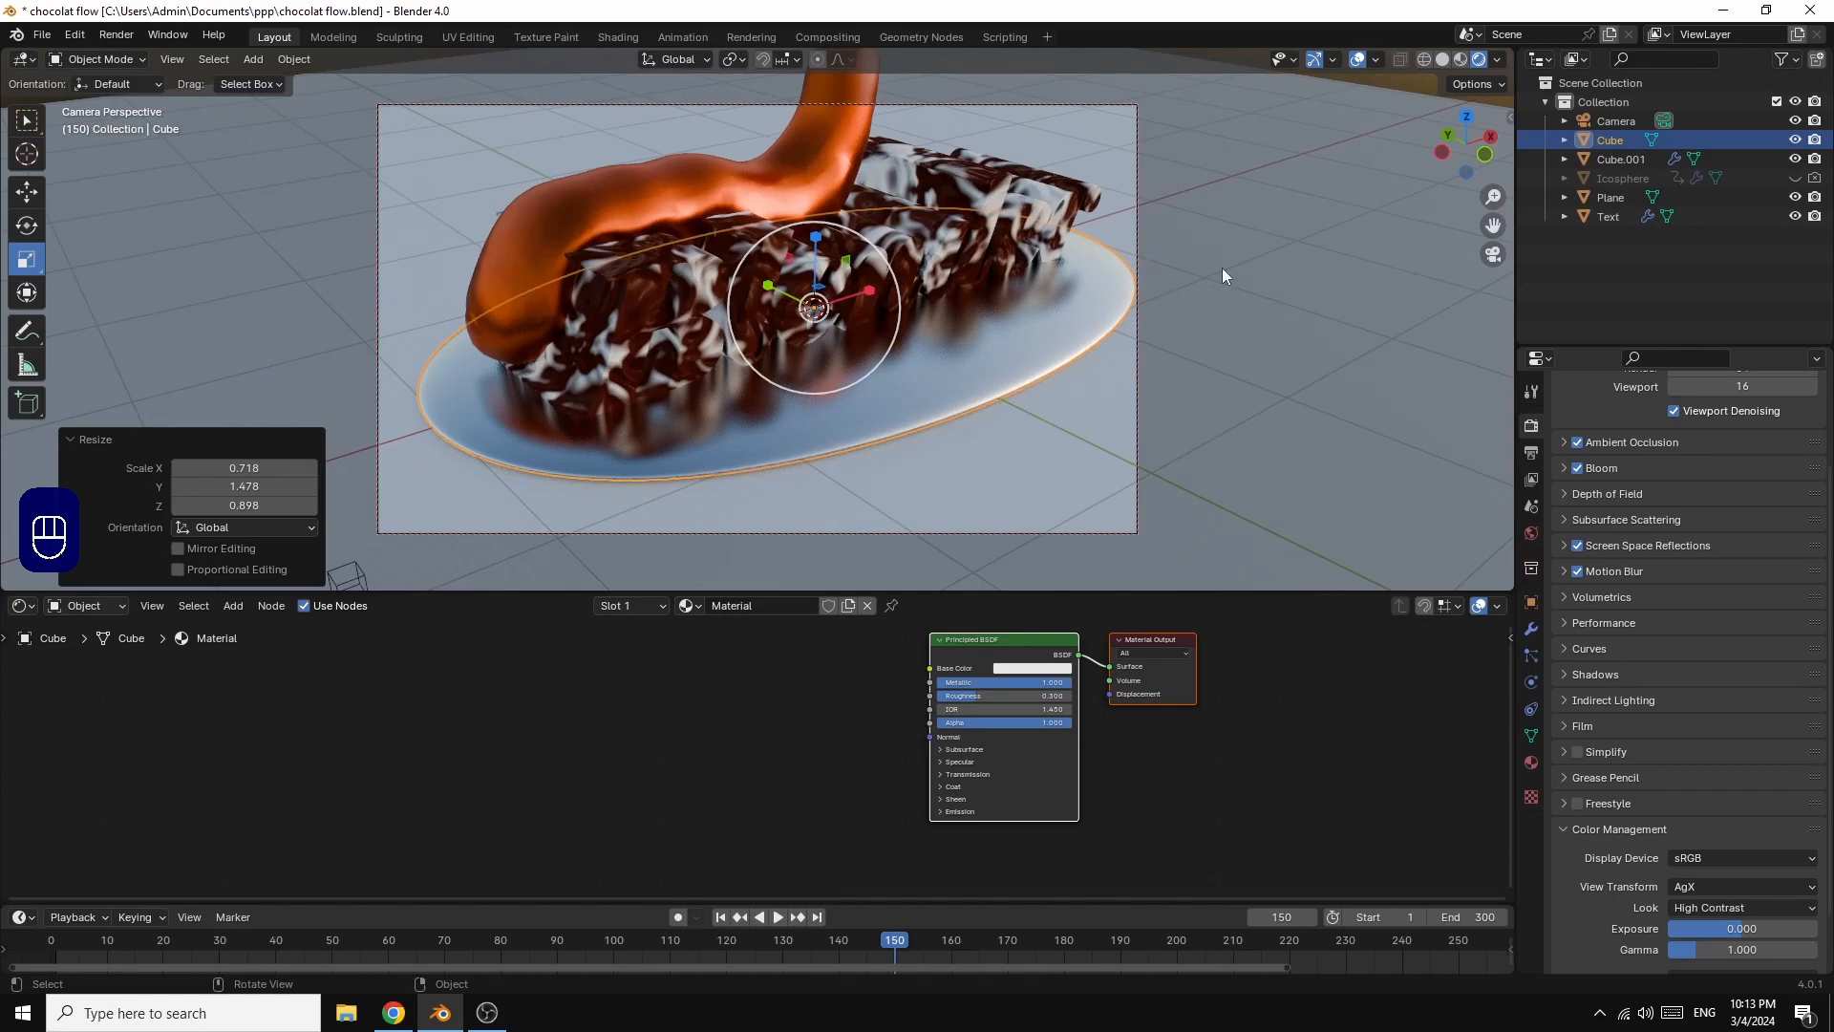
drag(1494, 224, 1468, 229)
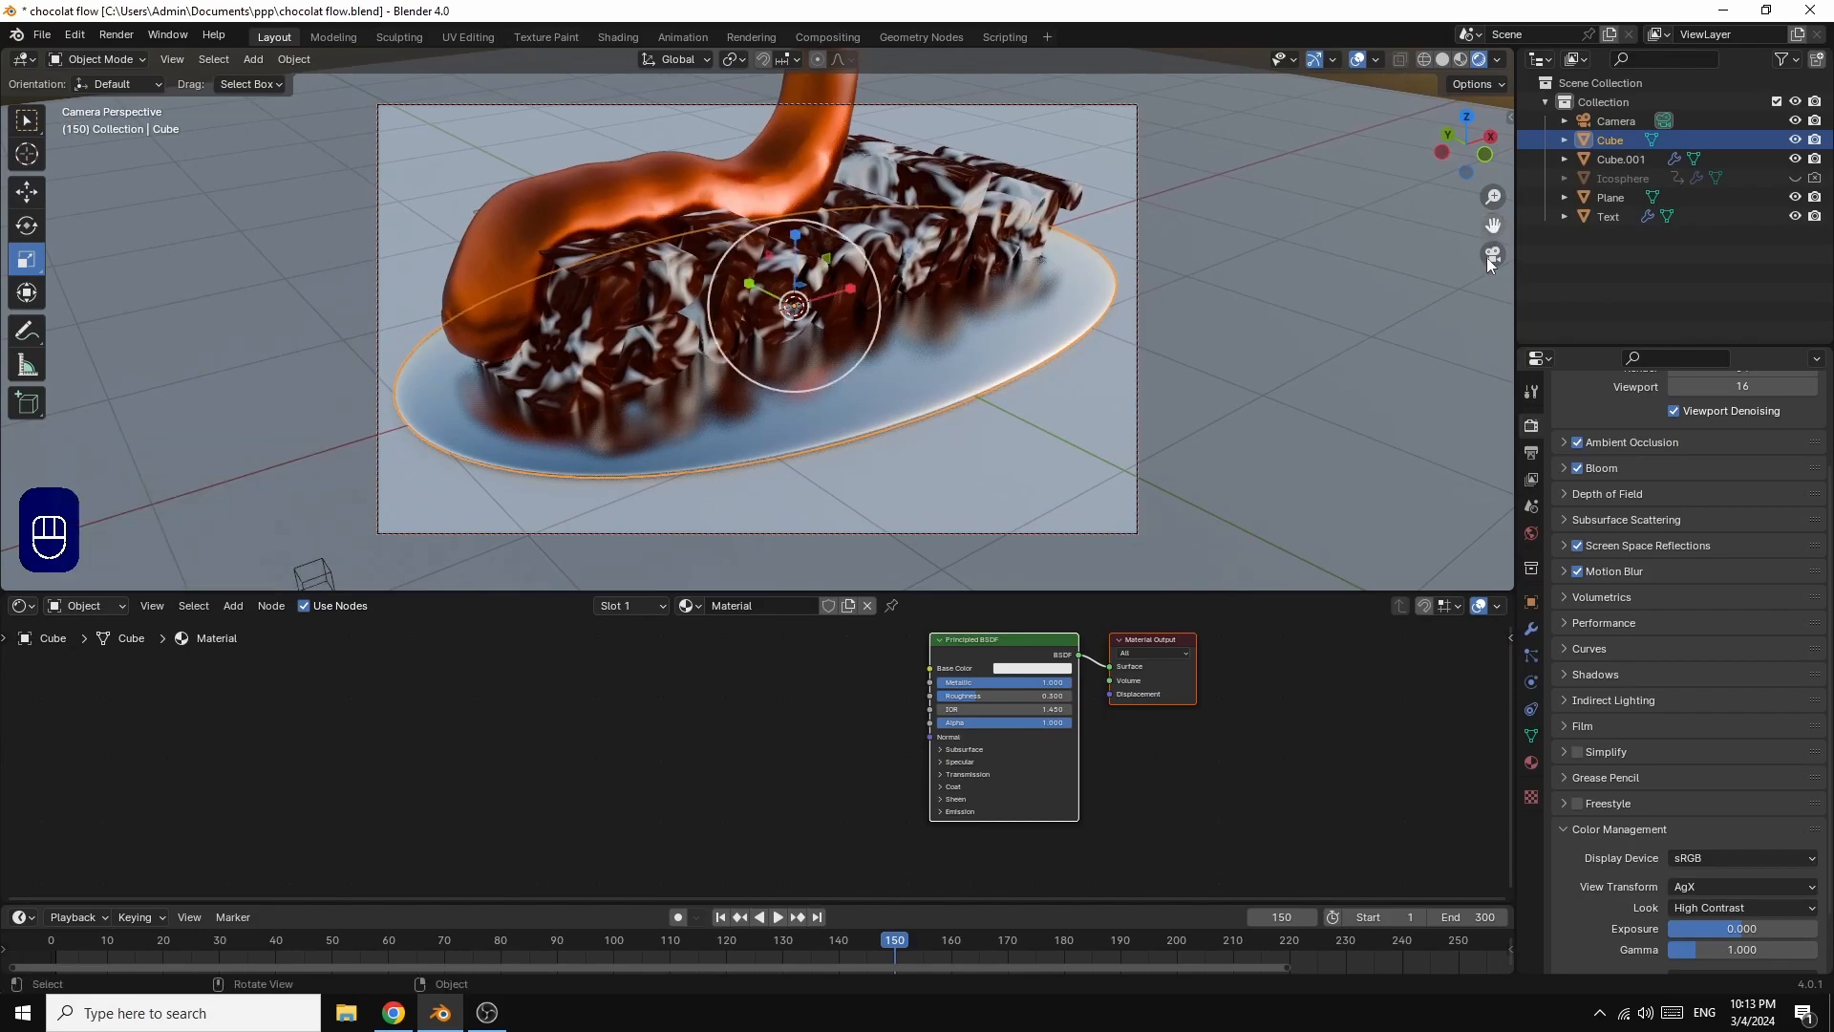
Step: Shift the Color Ramp stops in the Text's material to give white more coverage, with the white stop at about 0.55
click(673, 295)
drag(708, 731, 699, 731)
click(718, 732)
drag(719, 731, 718, 732)
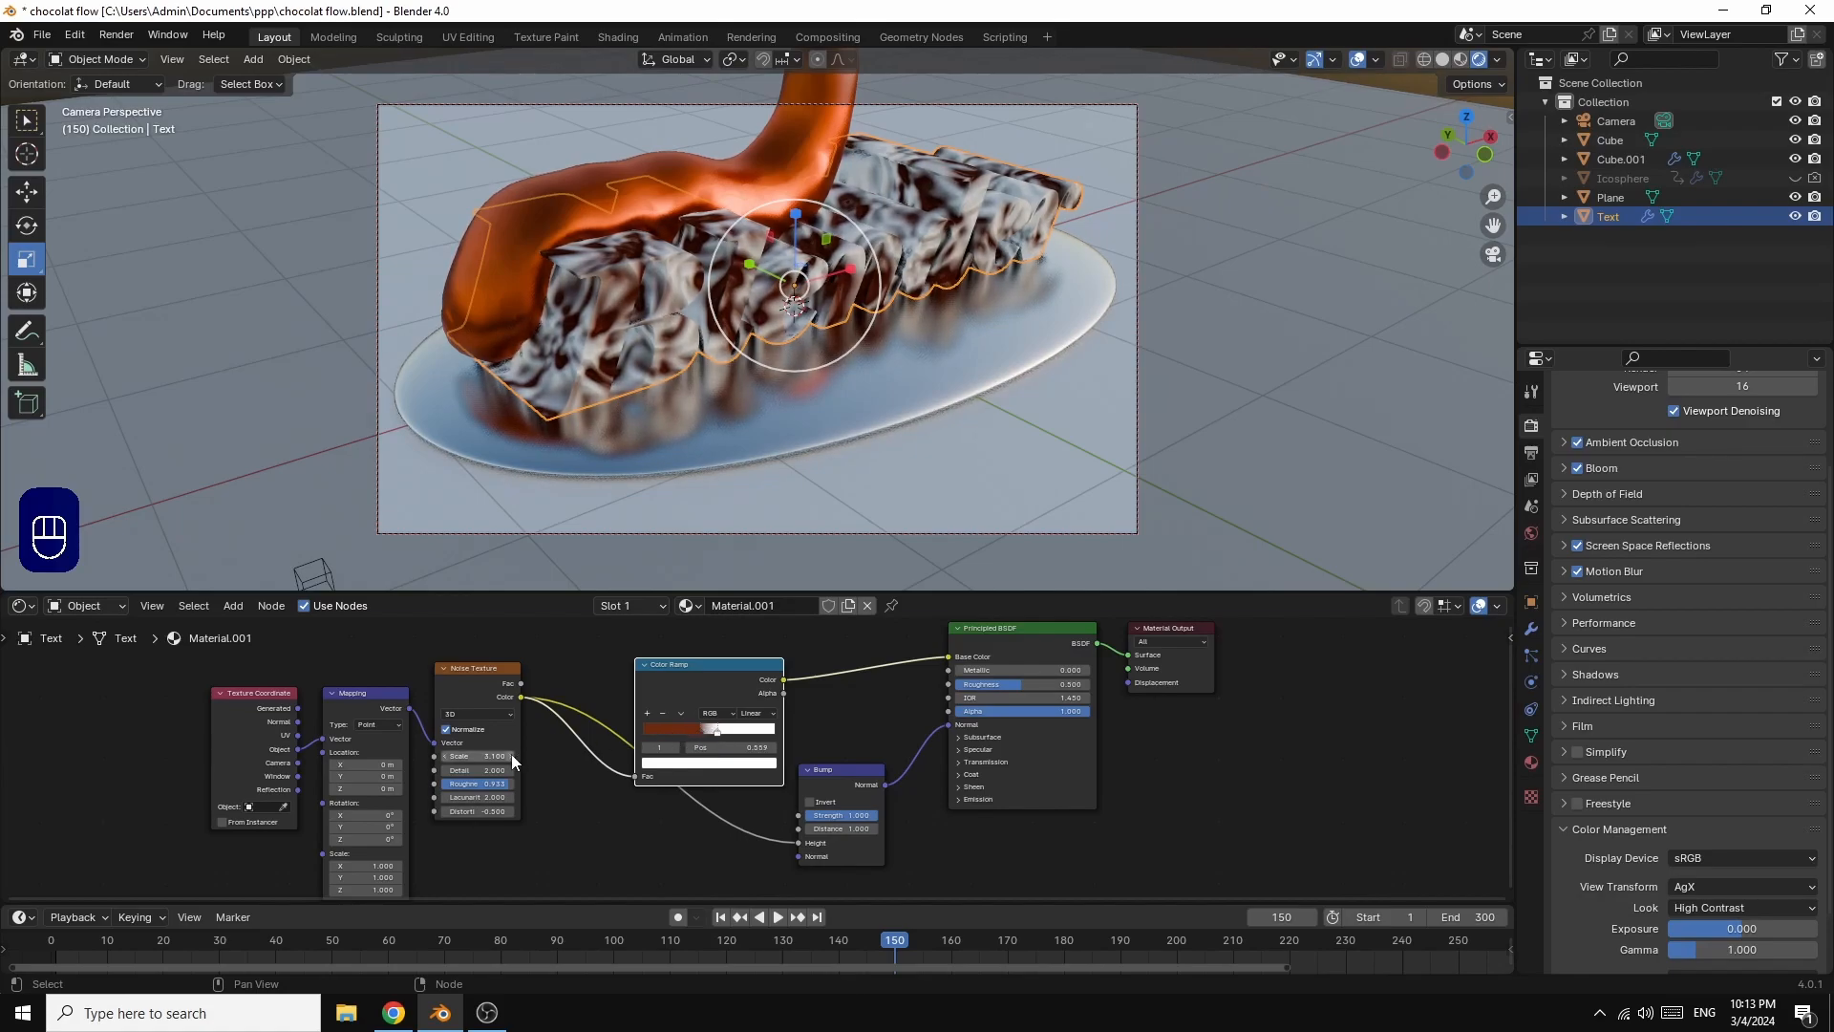
Step: Set the text's Noise Texture Scale to 2.7 and Distortion to -0.4, and fine-tune the brown Color Ramp stop at about 0.44
mouse_move(495, 756)
mouse_down()
mouse_move(483, 784)
mouse_move(454, 783)
mouse_move(493, 783)
mouse_move(454, 784)
mouse_move(482, 756)
mouse_up()
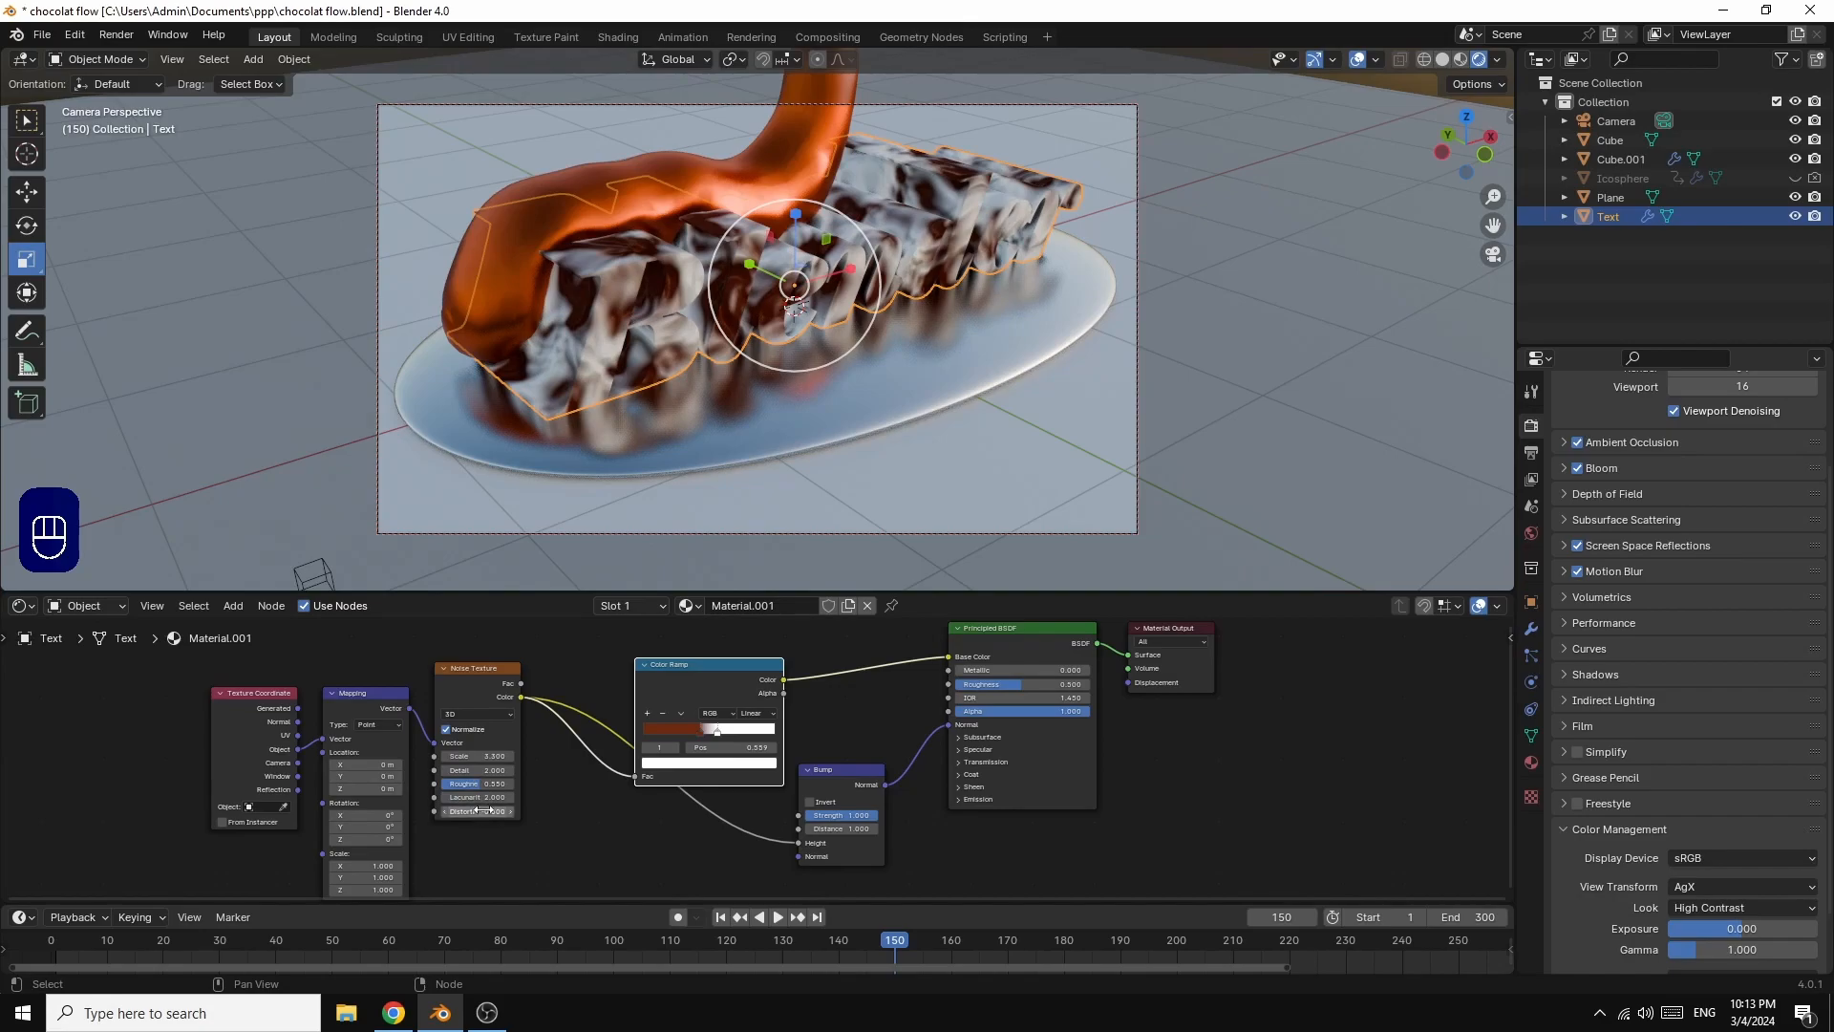
mouse_move(477, 812)
mouse_down()
mouse_move(579, 811)
mouse_move(417, 811)
mouse_move(489, 812)
mouse_move(473, 815)
mouse_up()
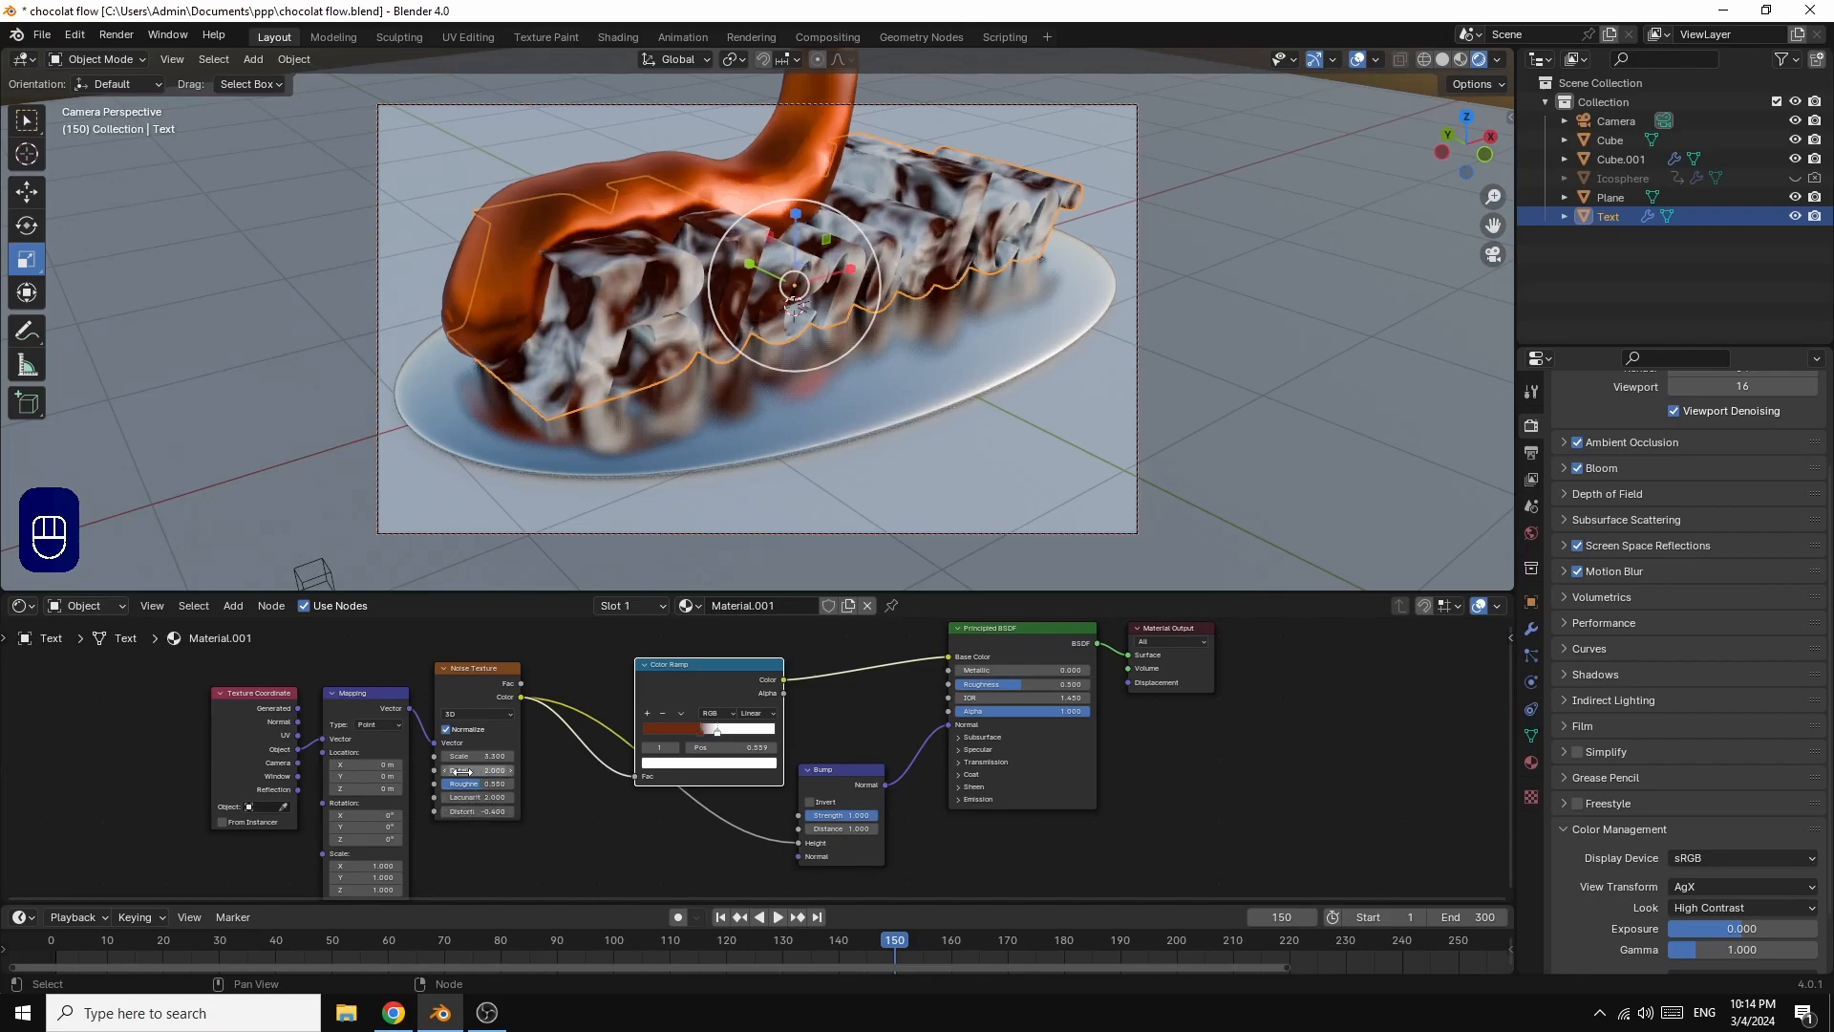
drag(478, 756, 450, 756)
click(702, 732)
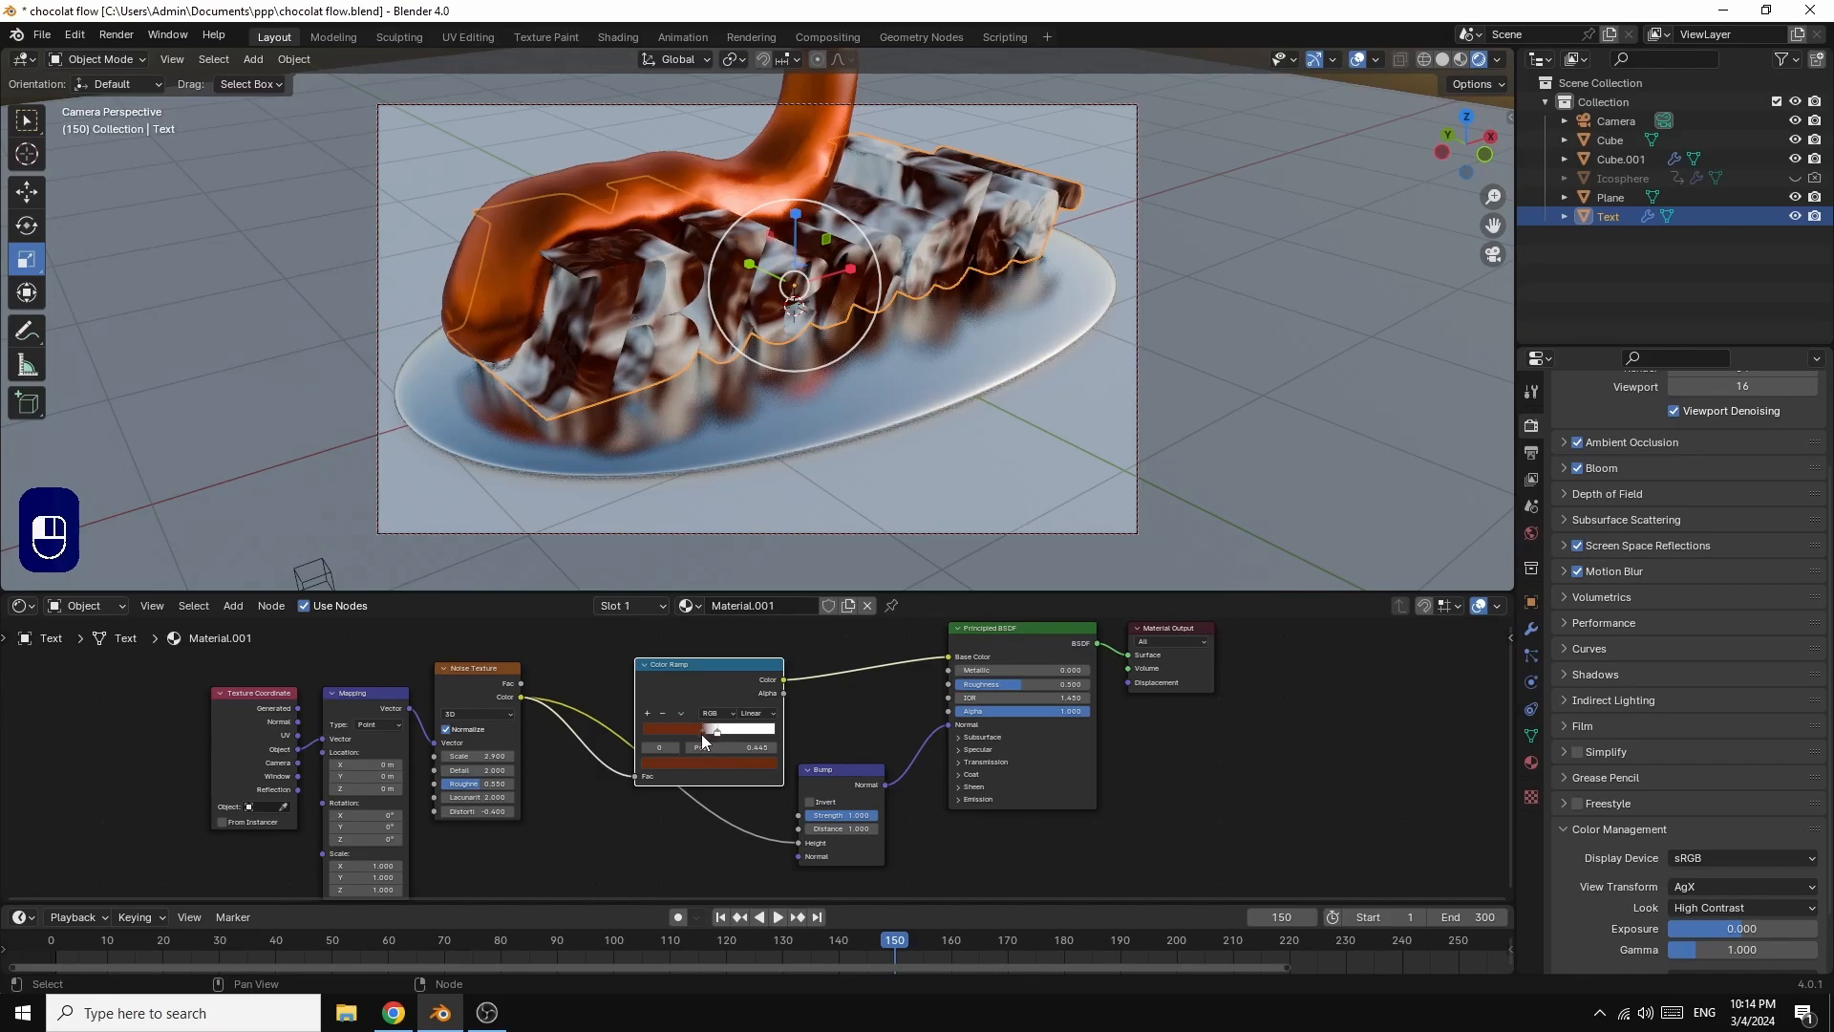
drag(703, 731, 700, 732)
Step: Set the oval base Cube's material to Metallic 0 with a saturated orange Base Color
click(942, 353)
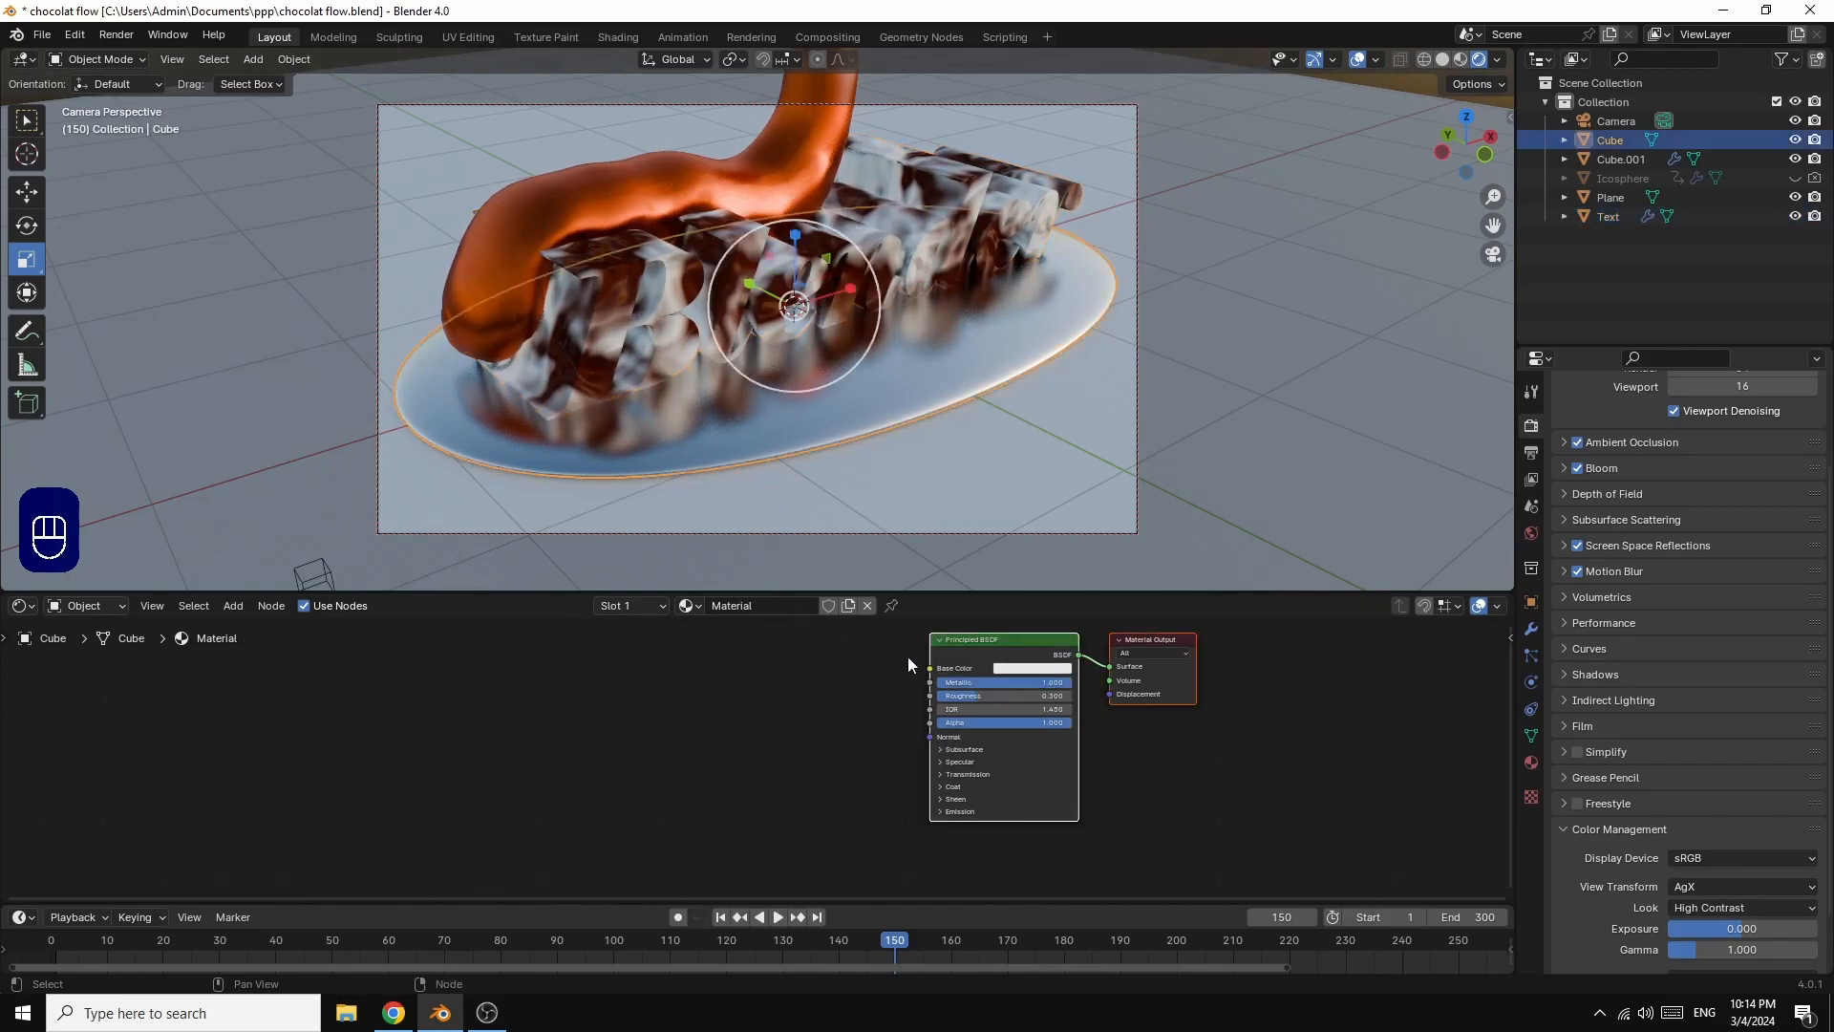
drag(1067, 679, 936, 680)
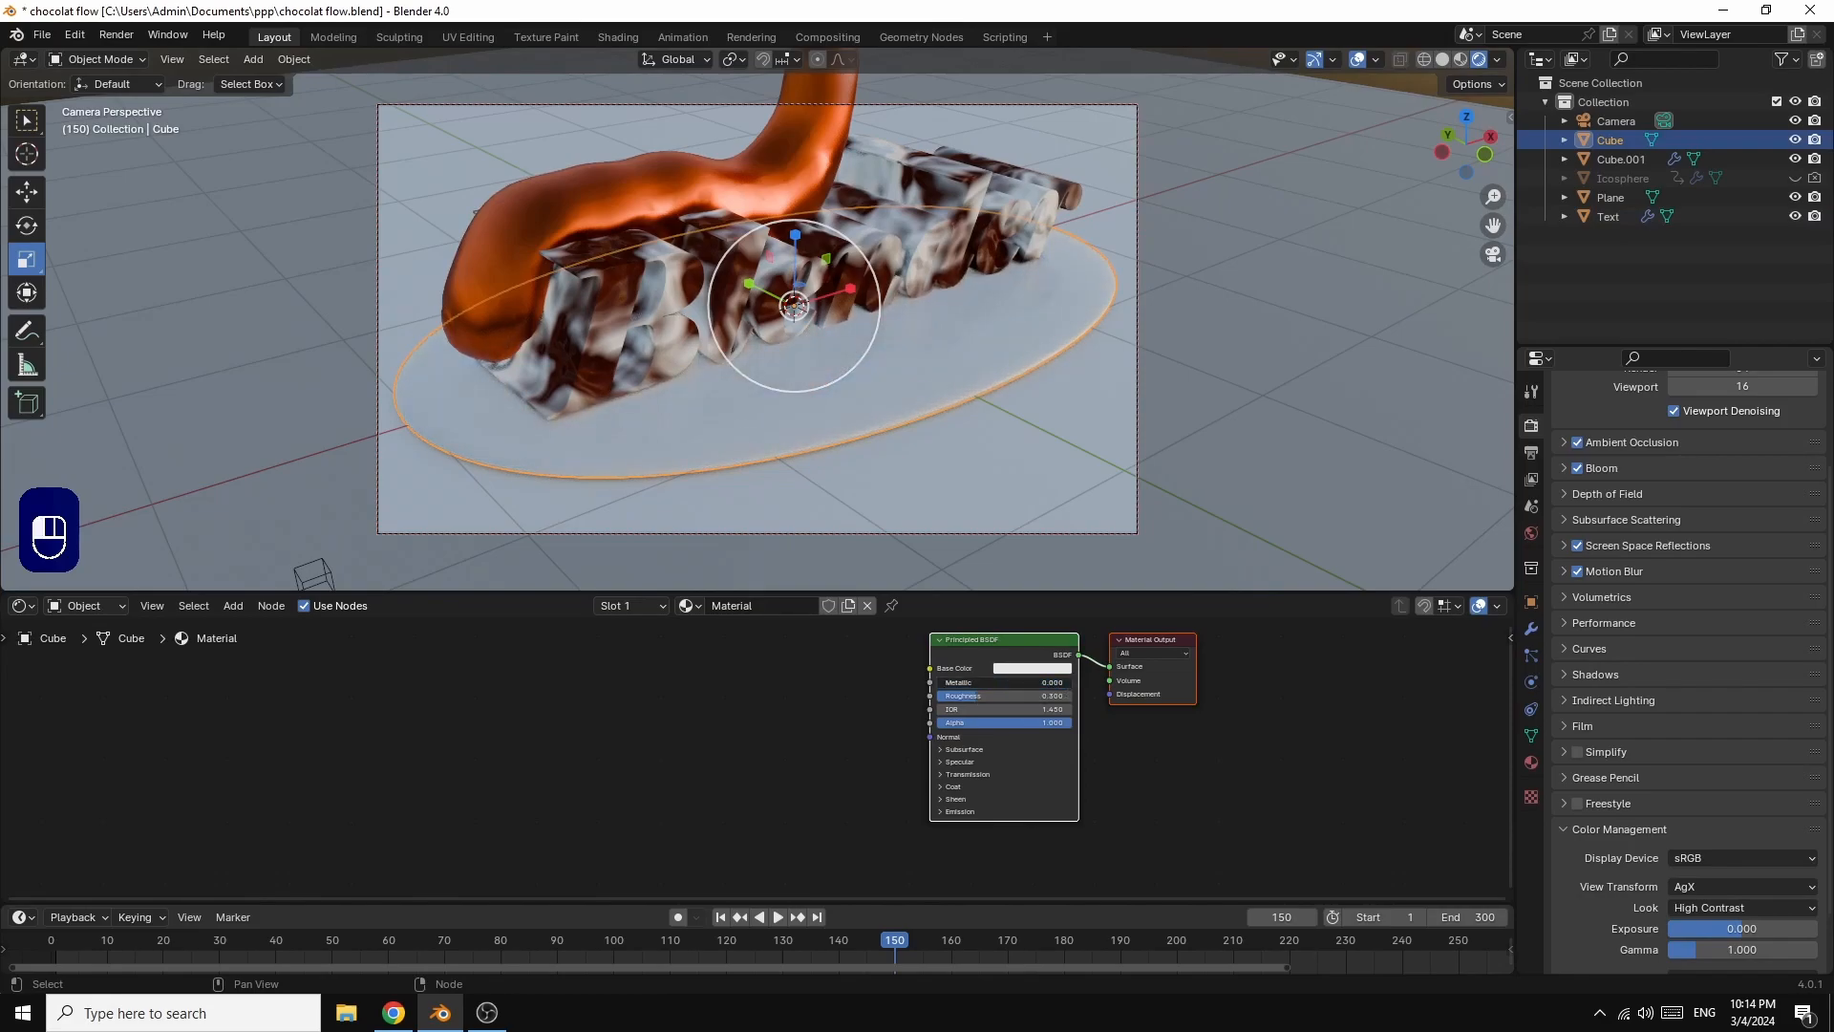
click(1034, 669)
drag(1051, 543, 1030, 569)
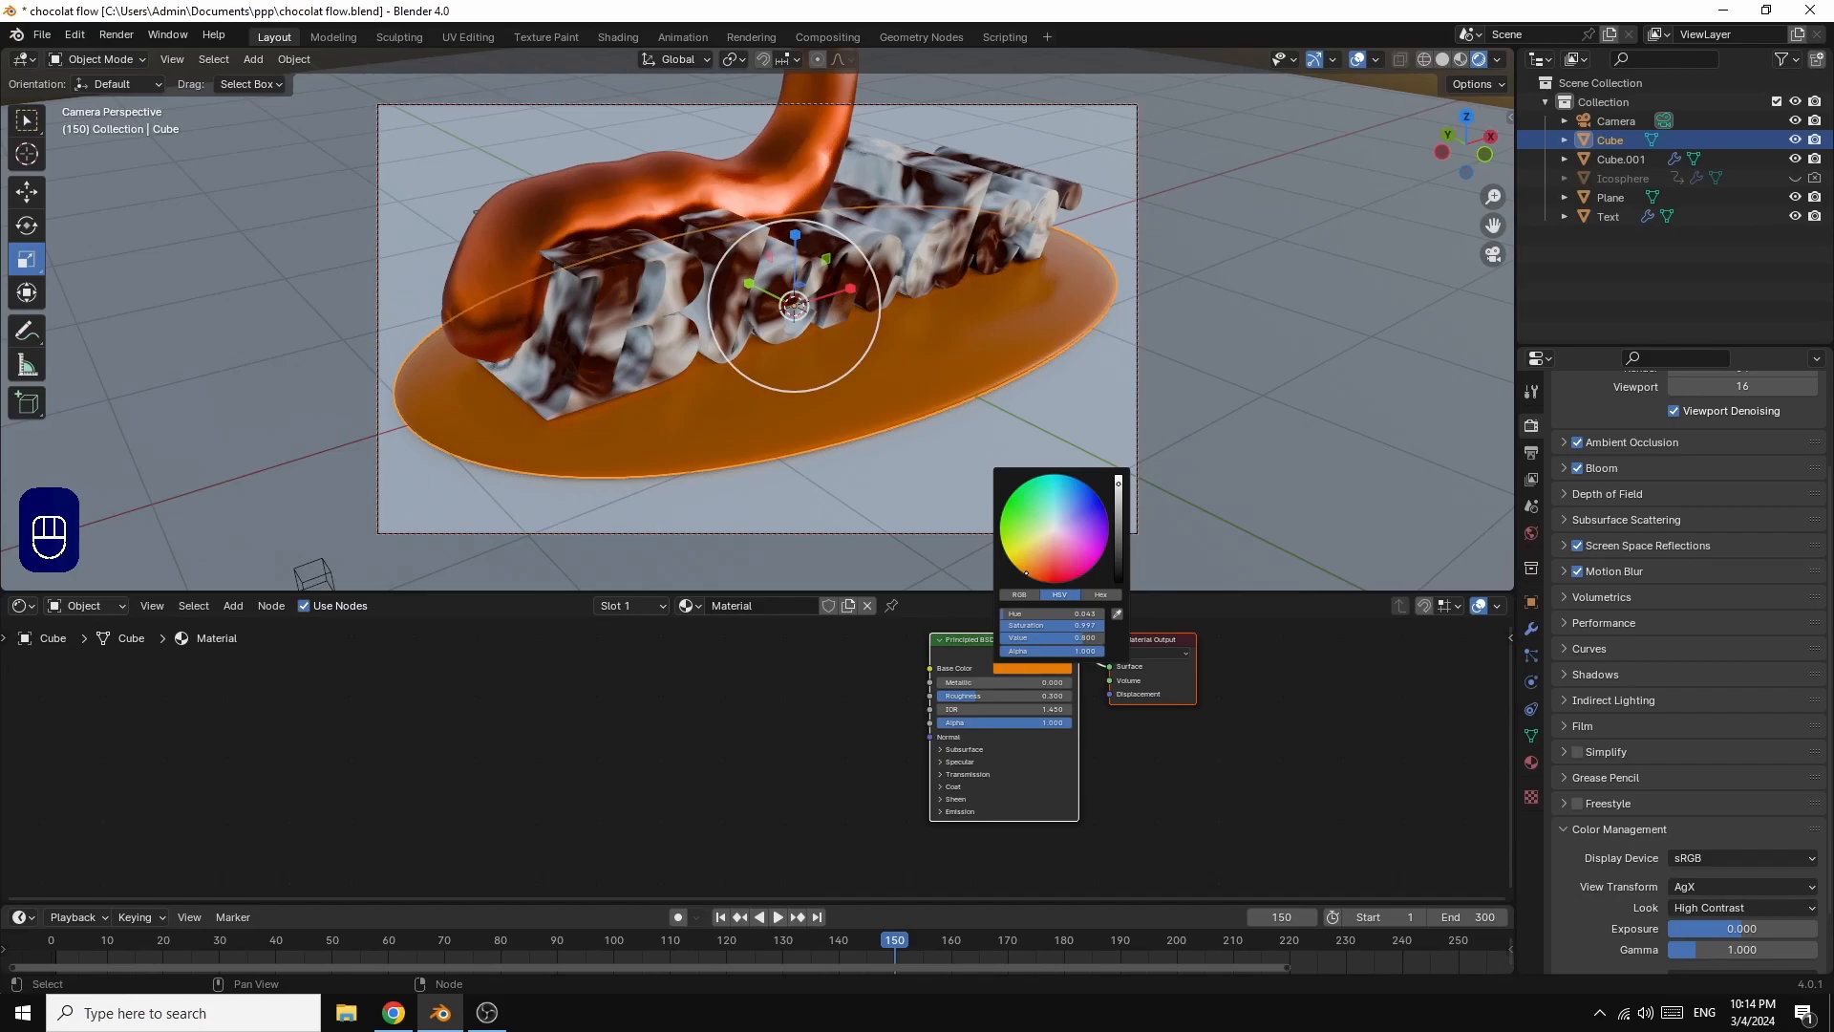
Step: Give the floor Plane a new material with a pure white Base Color
click(1184, 405)
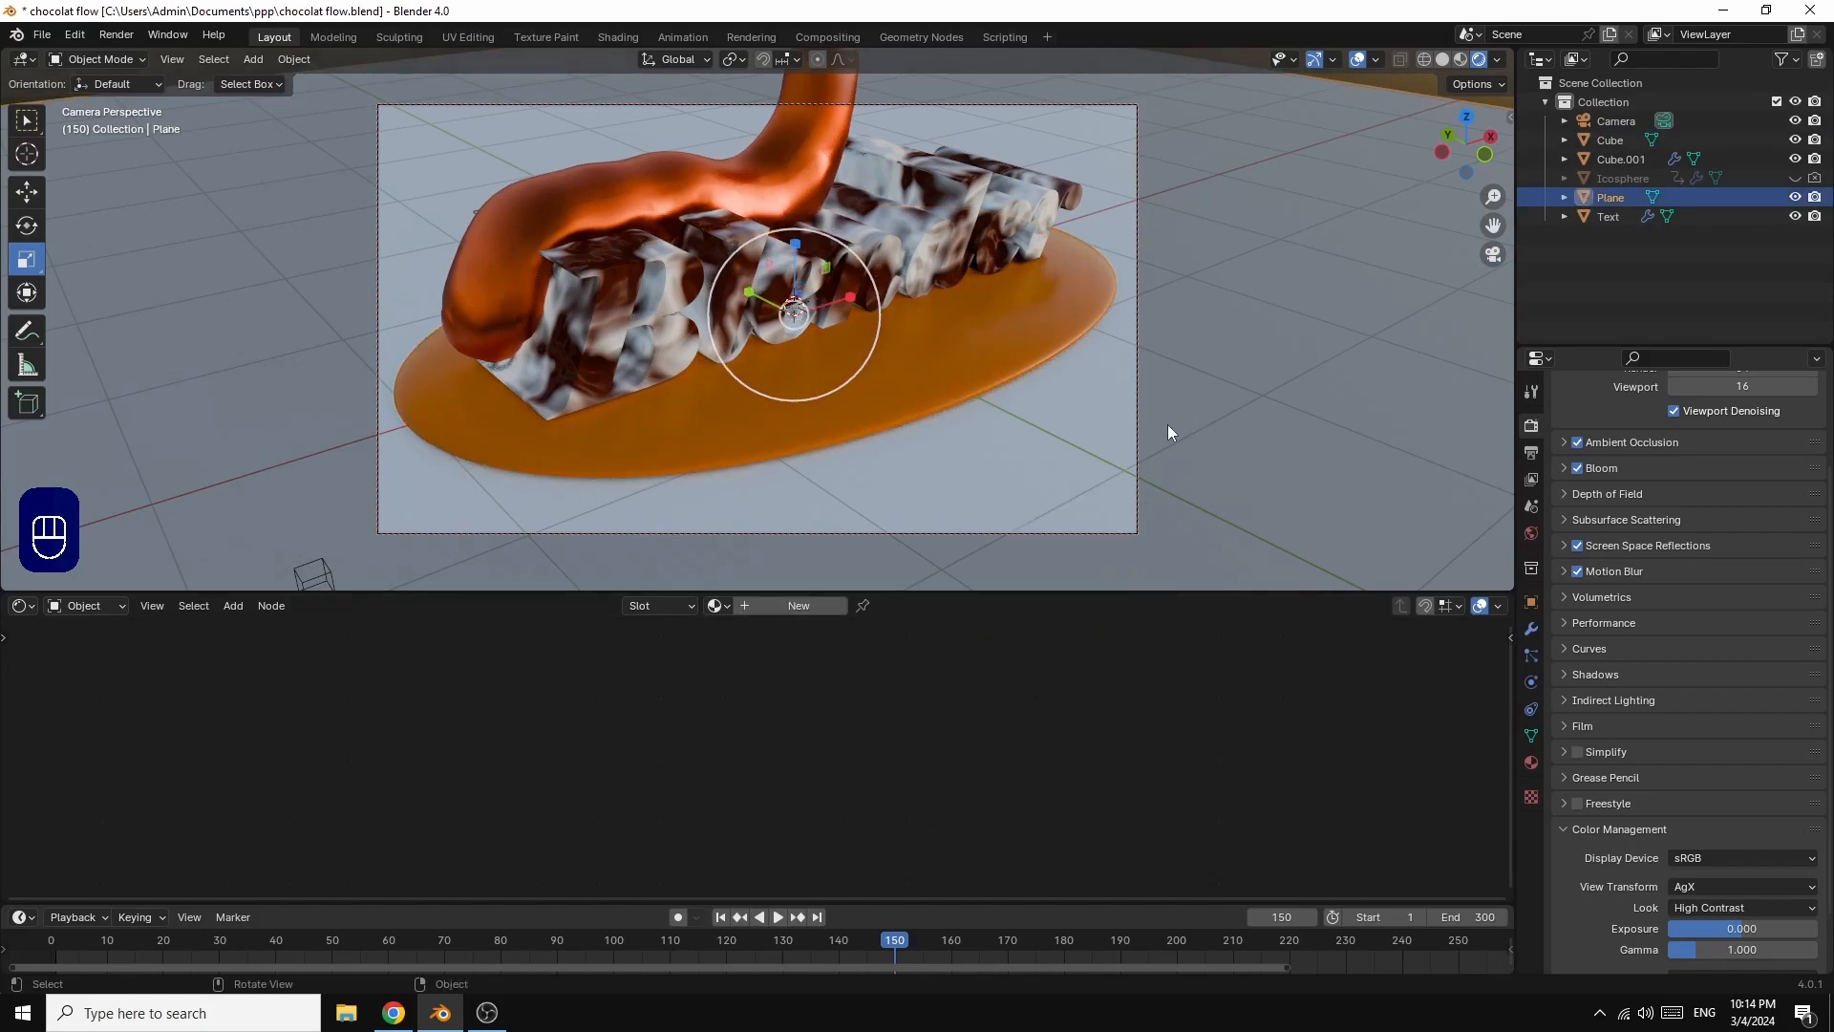
click(789, 610)
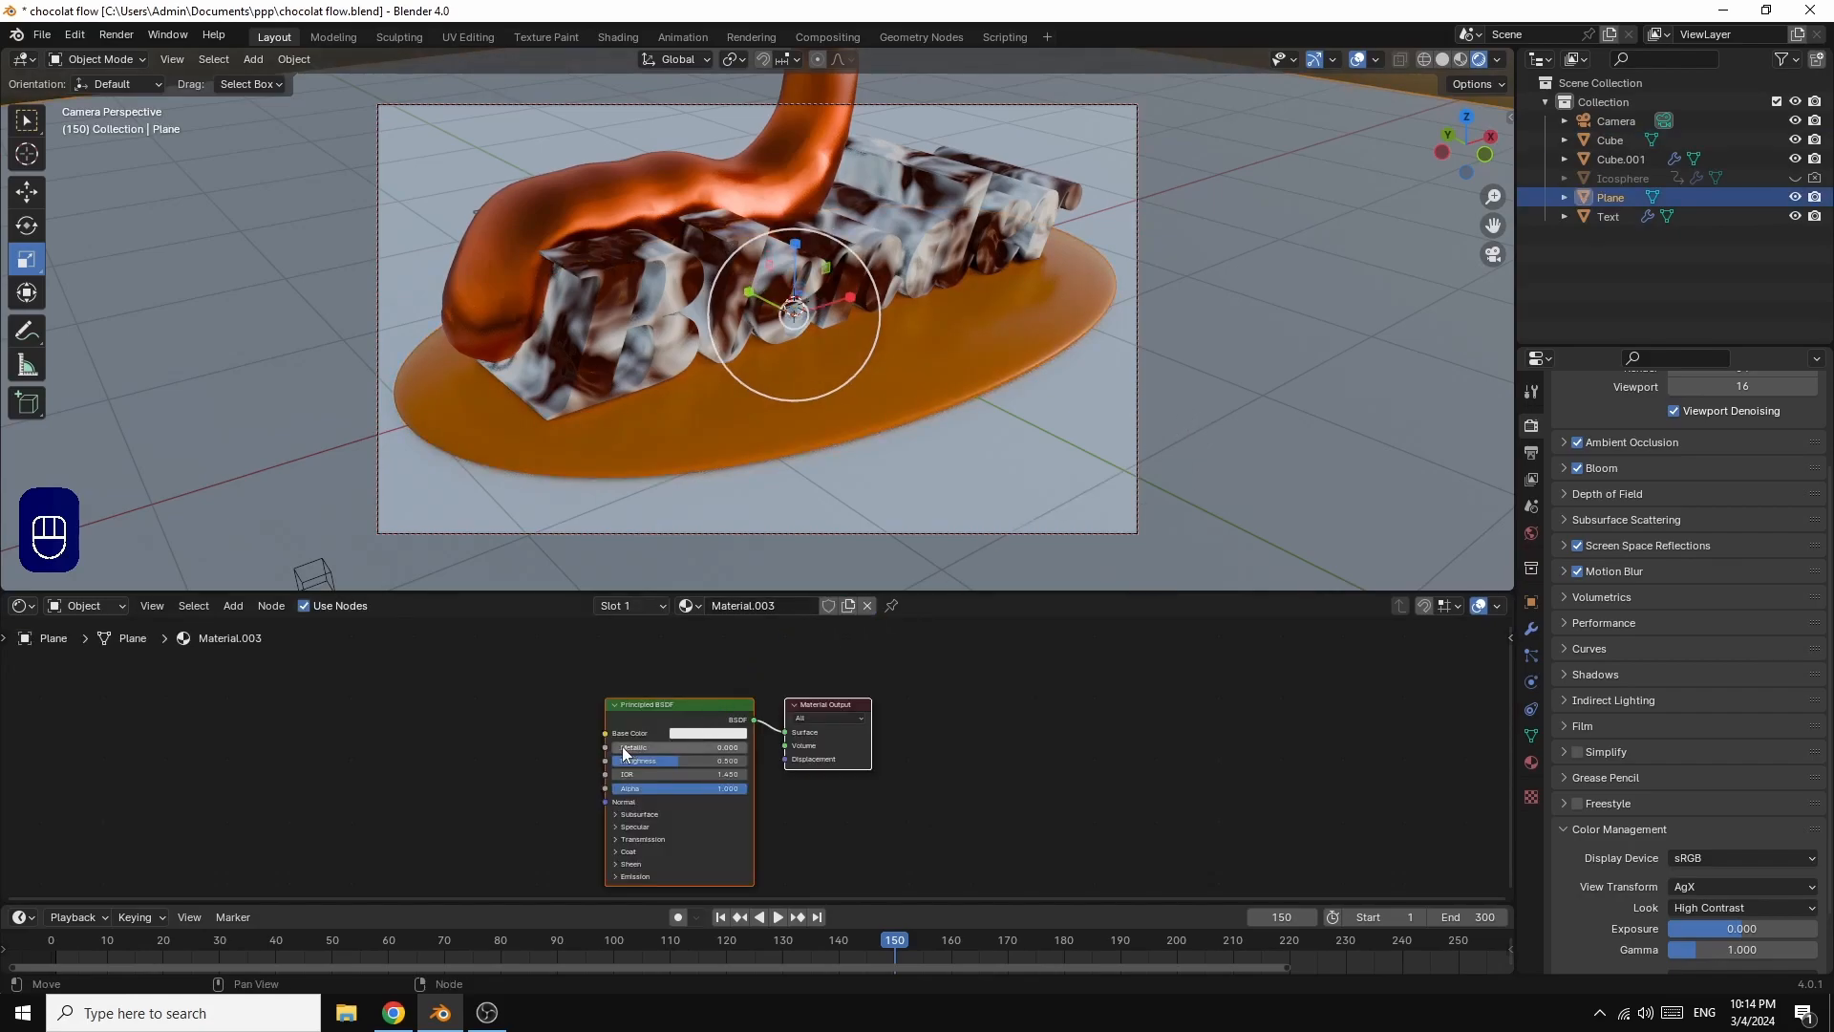
click(715, 734)
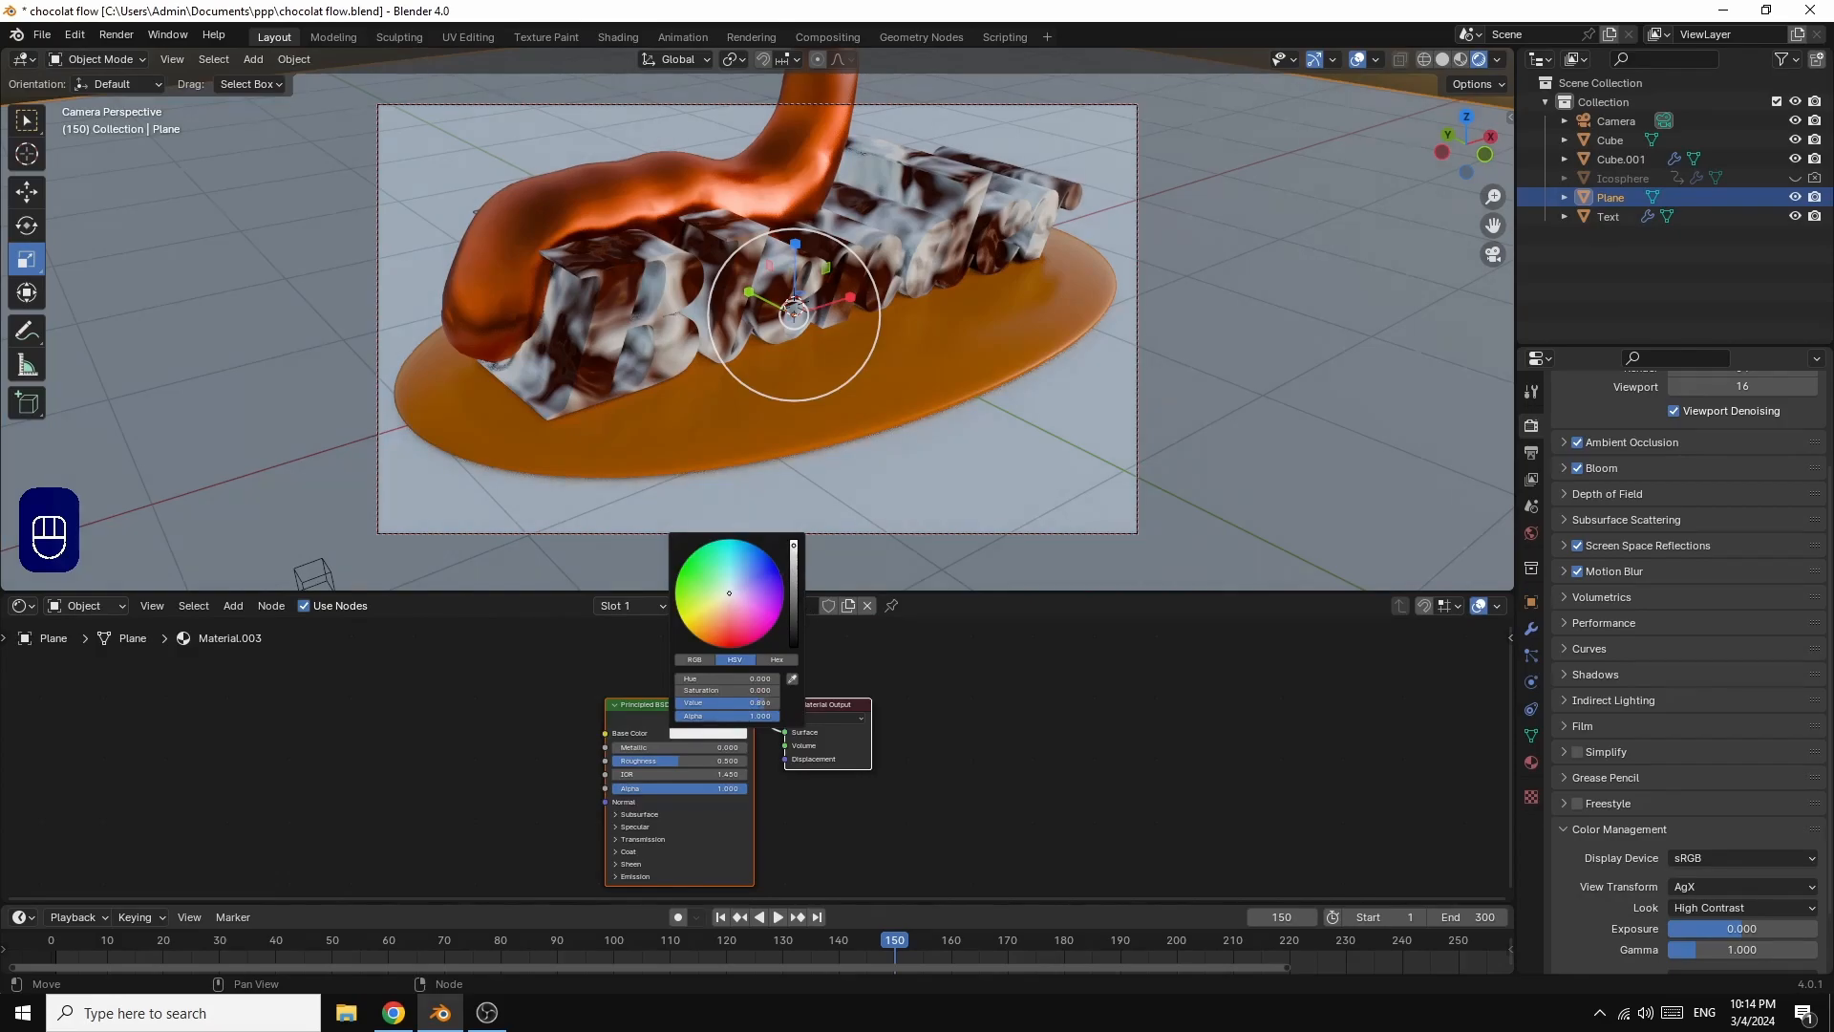
drag(794, 546, 794, 539)
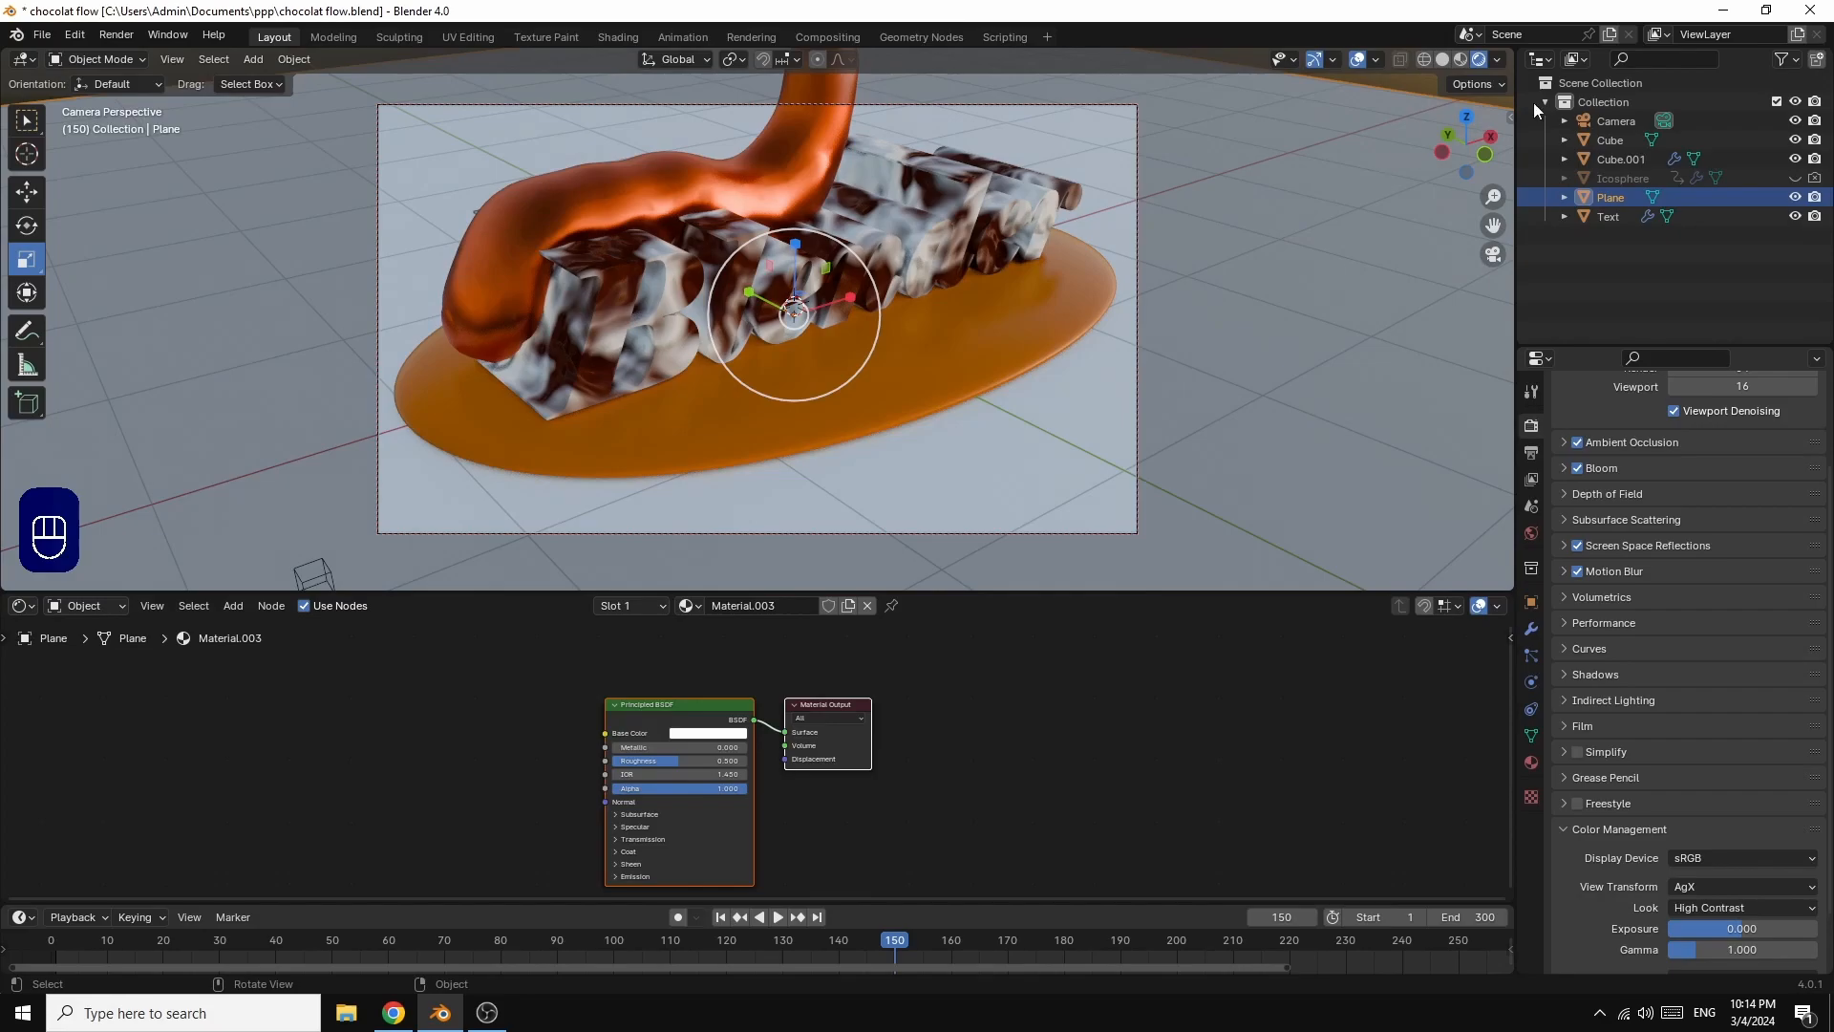
Step: Adjust the camera angle slightly and render the current frame as an image
drag(1494, 133, 1459, 141)
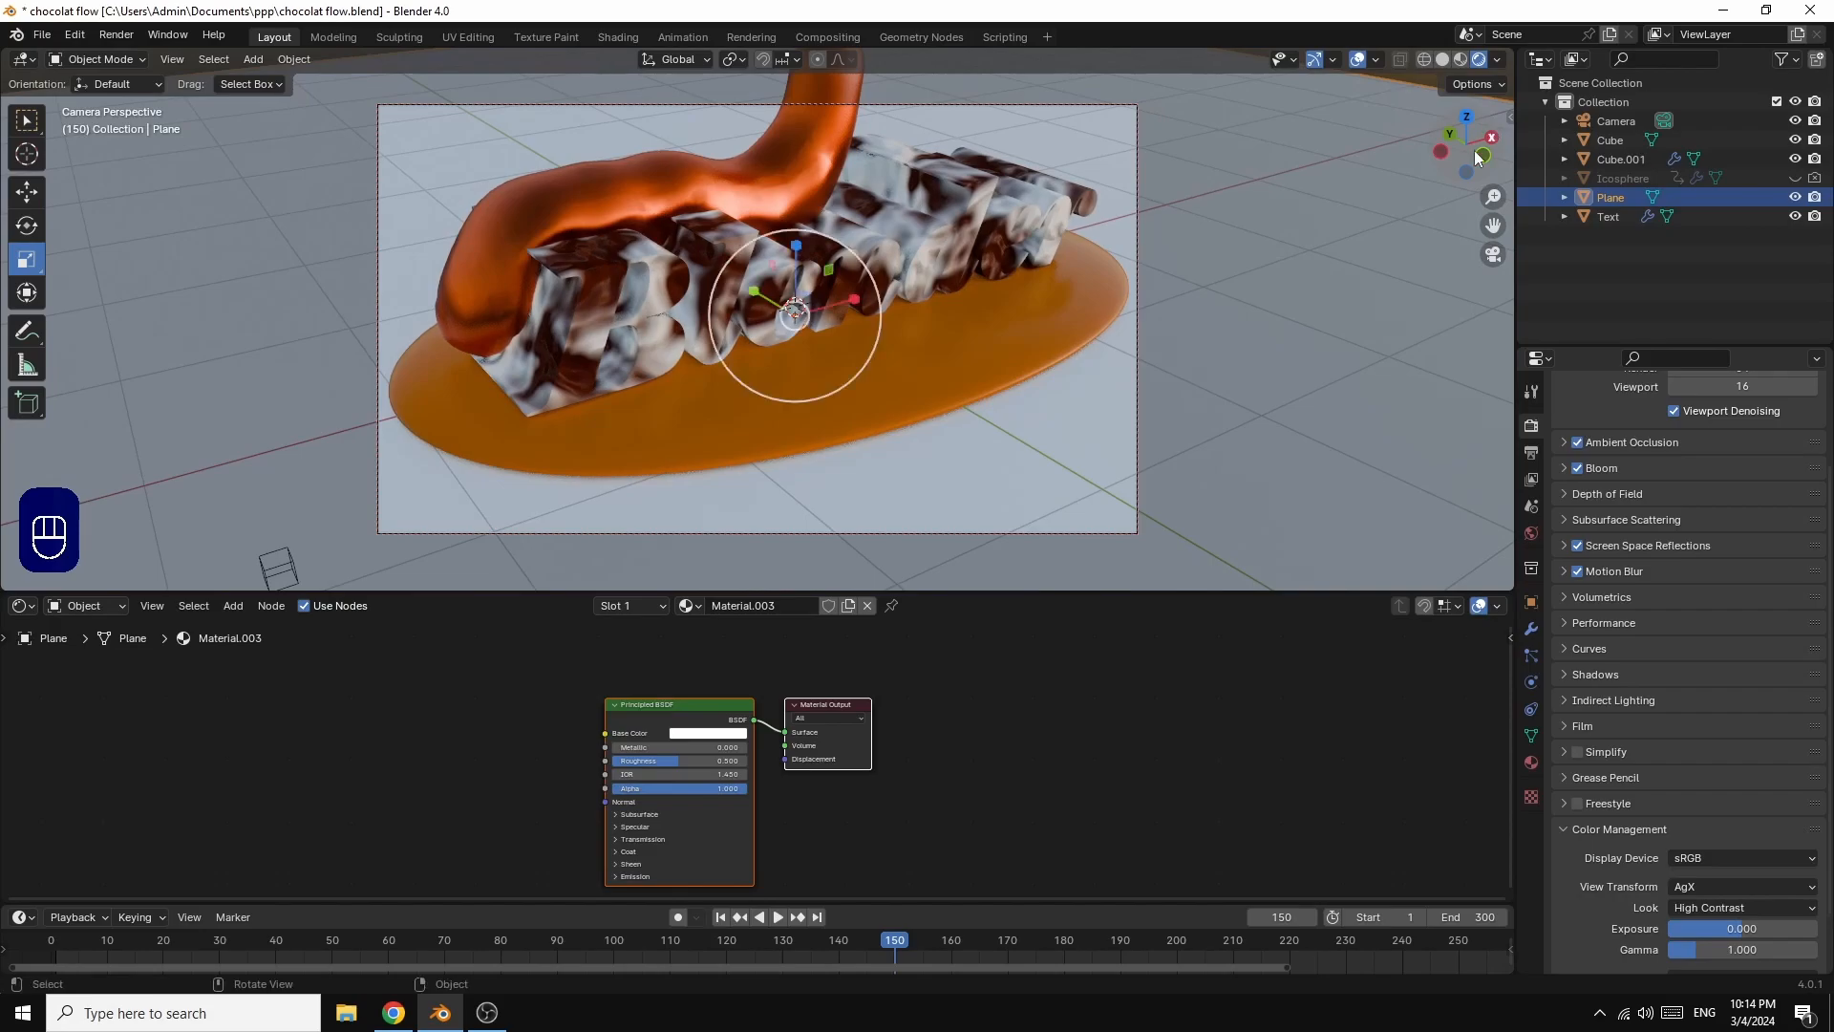
click(116, 36)
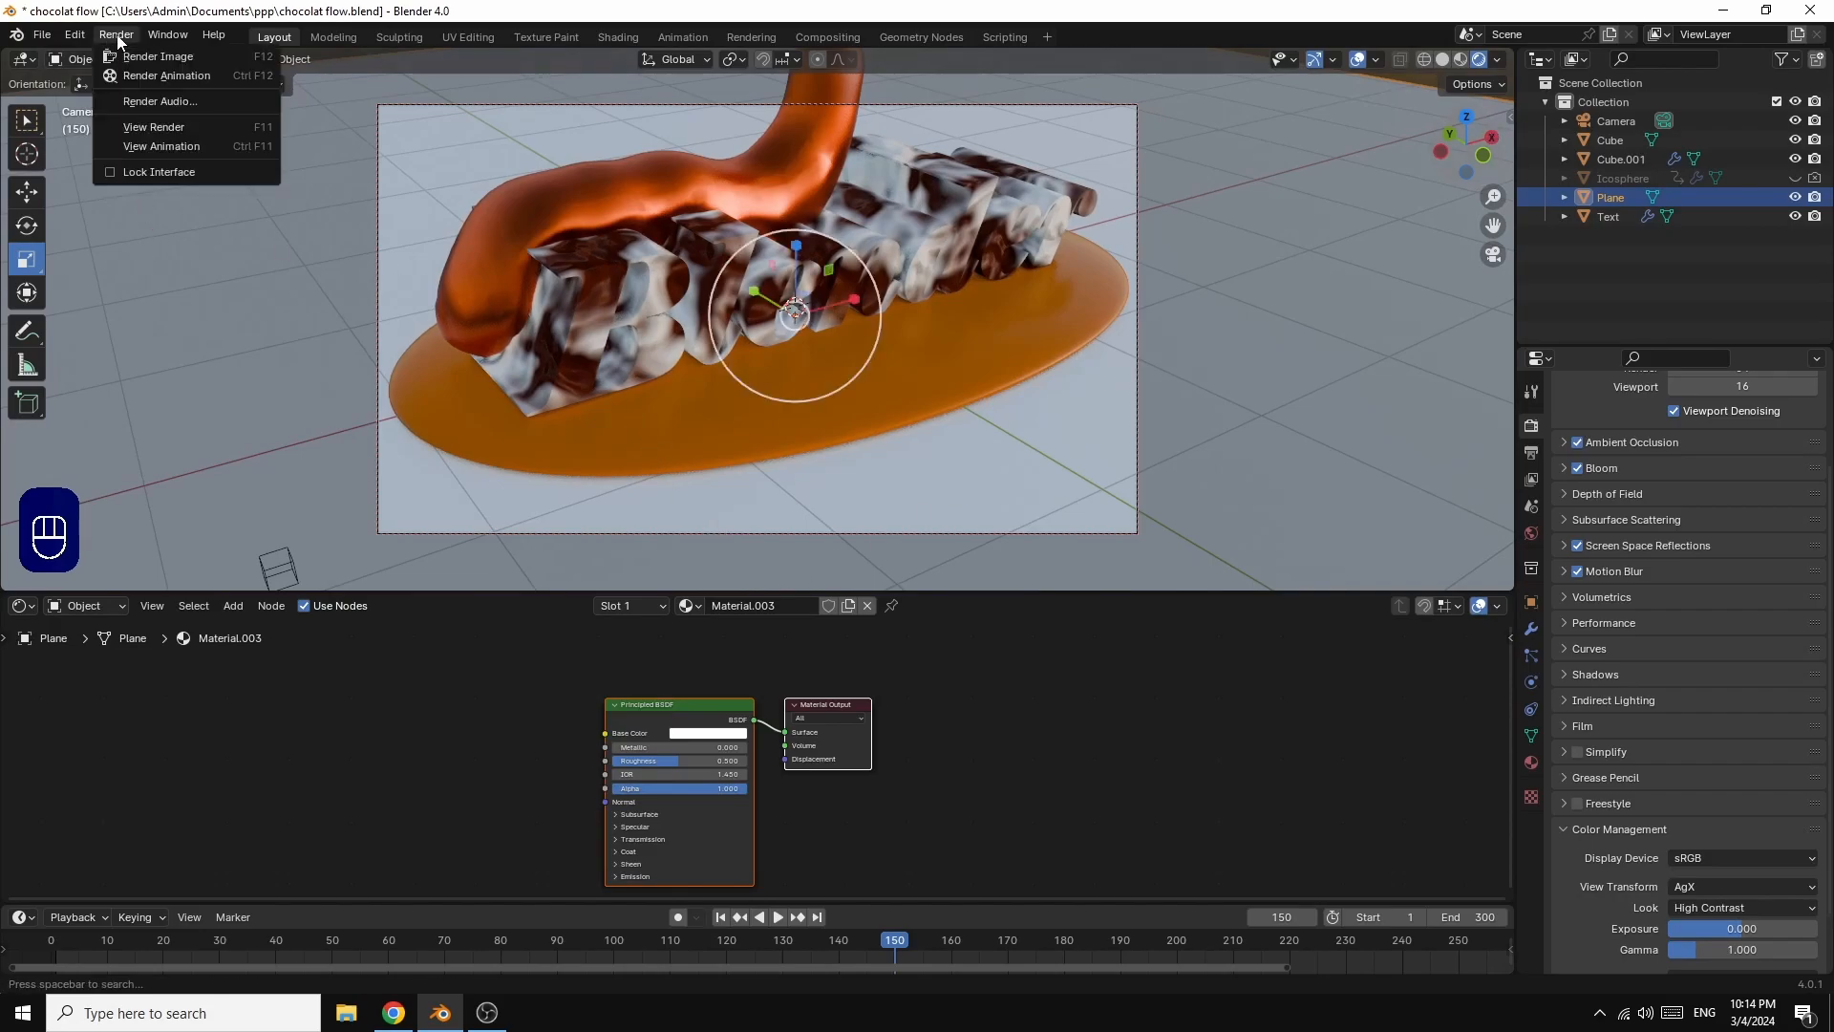
click(145, 59)
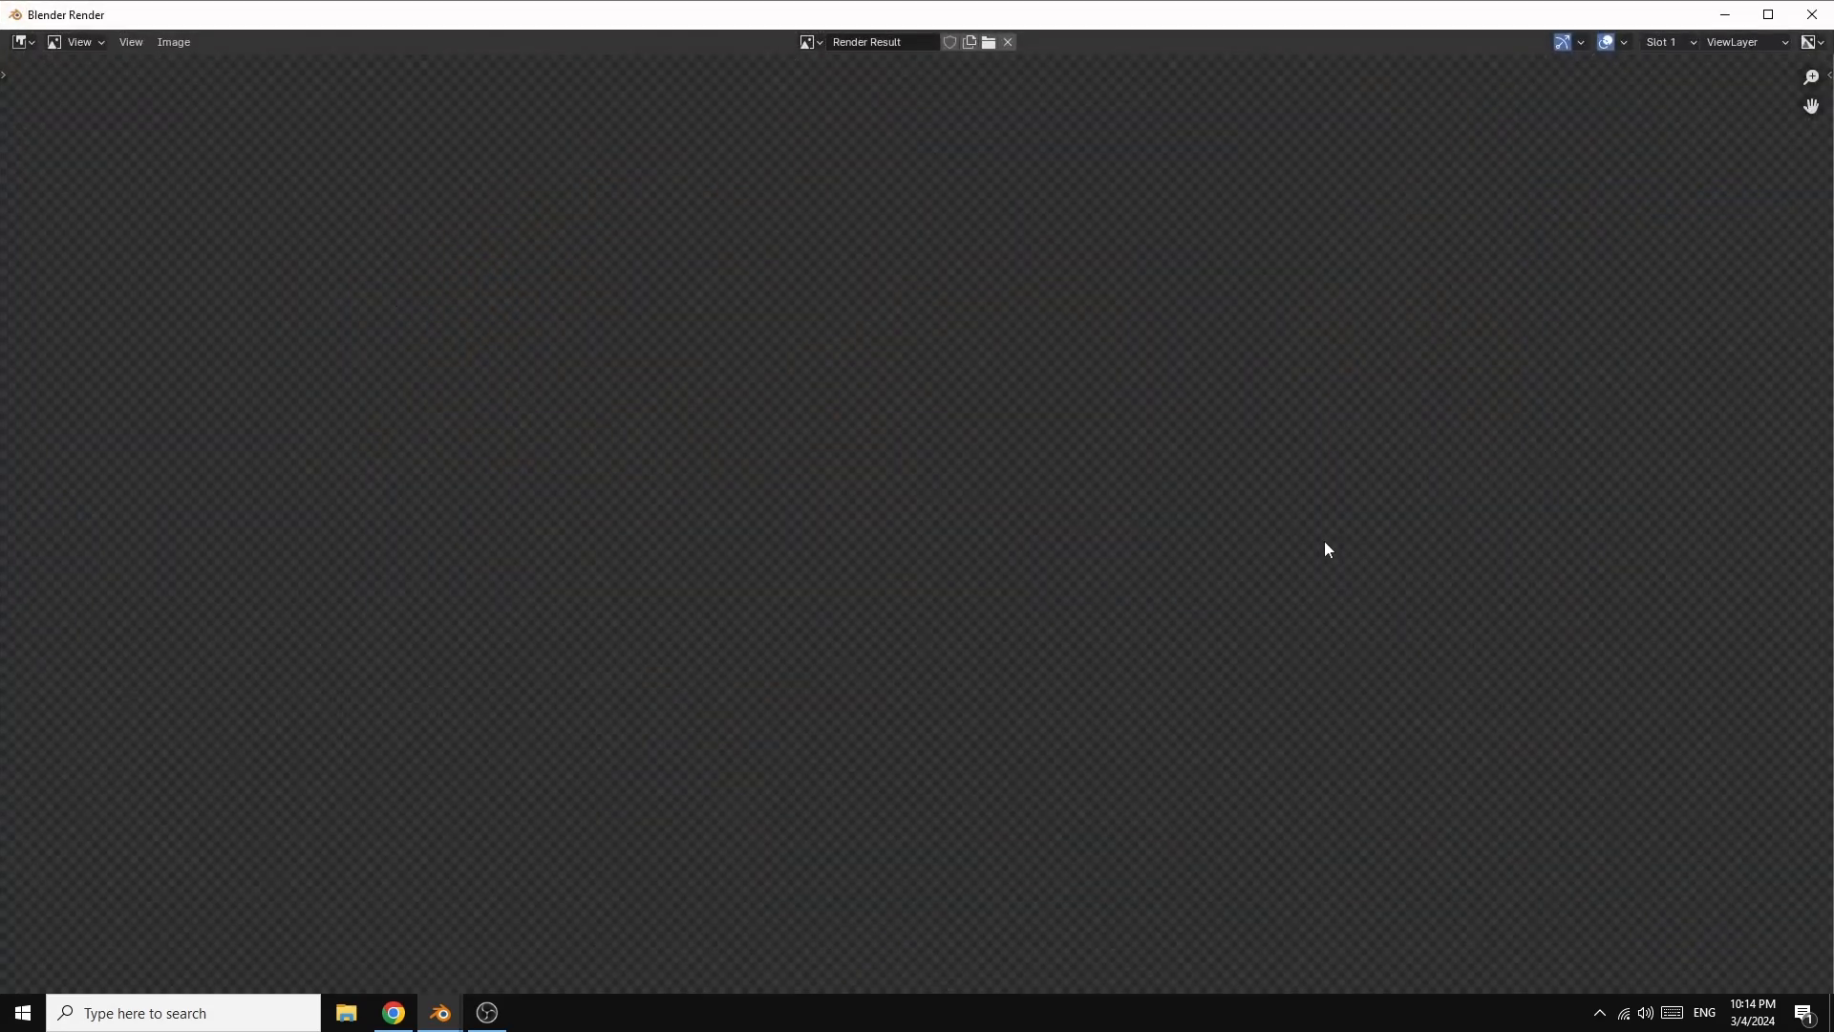
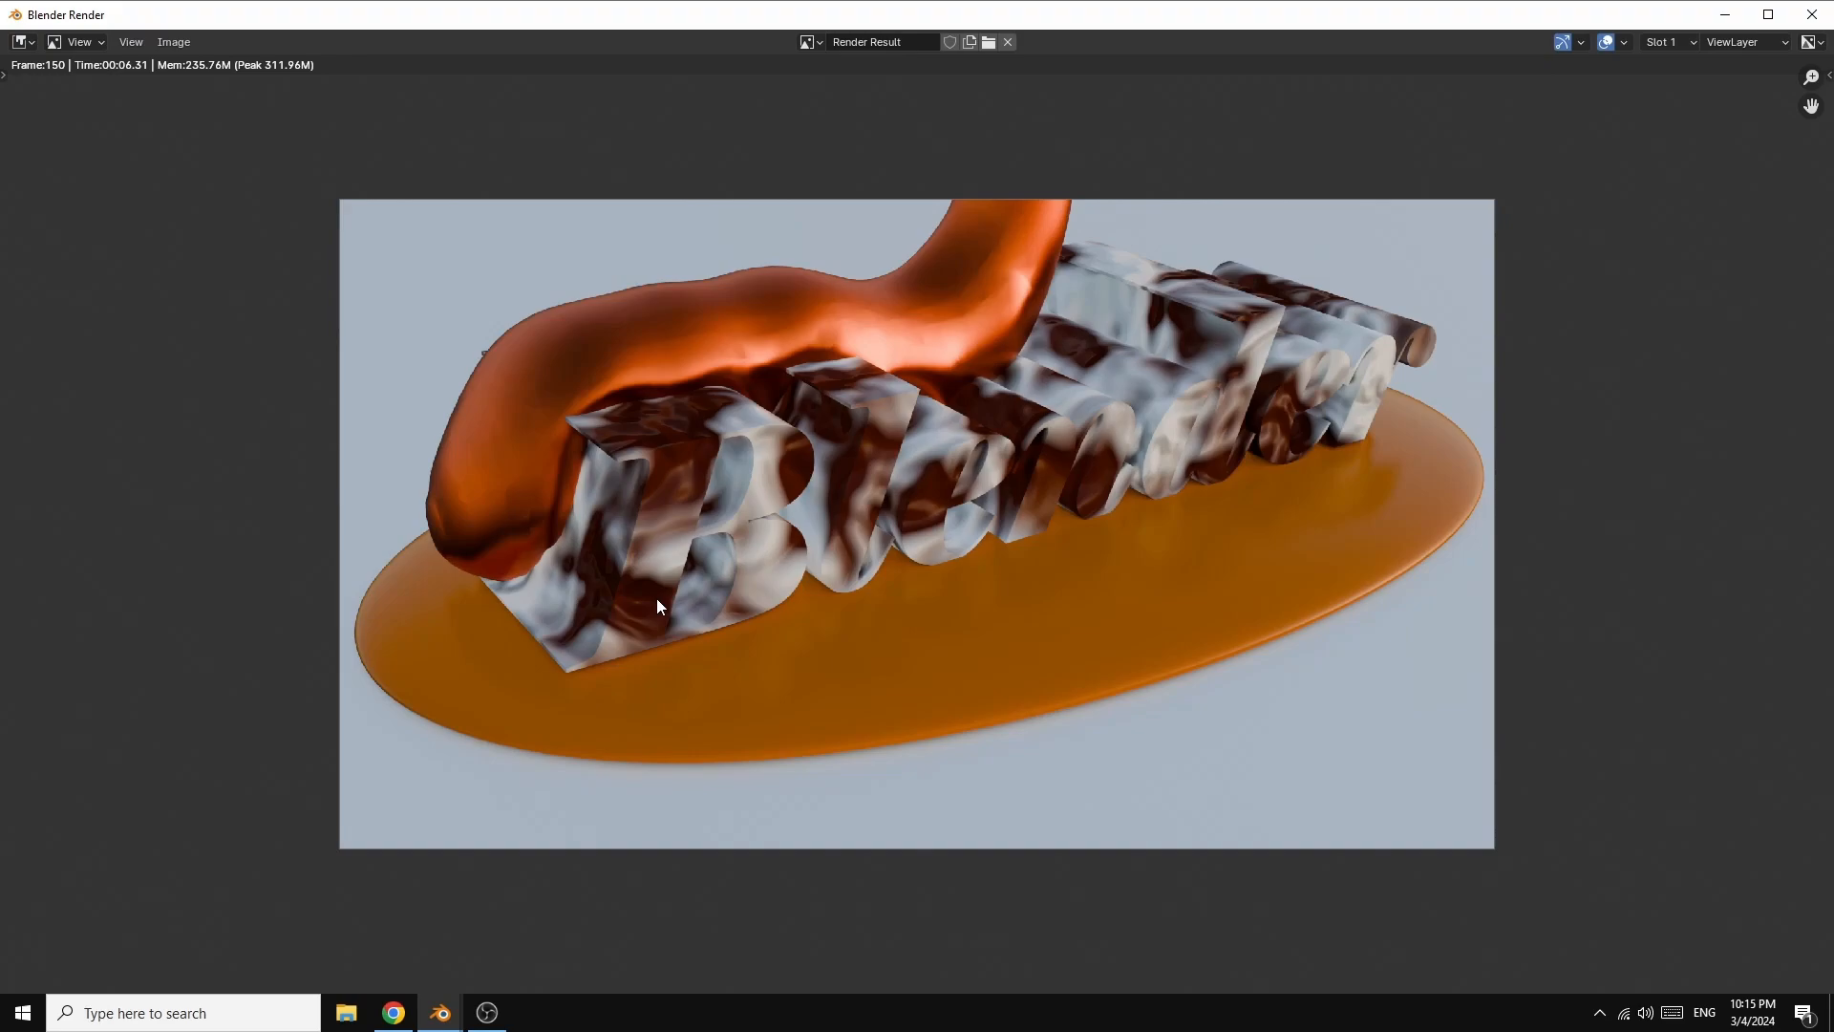
Step: Darken the chocolate flow's Base Color to a deep orange-brown and adjust the camera angle slightly
click(1808, 15)
click(696, 188)
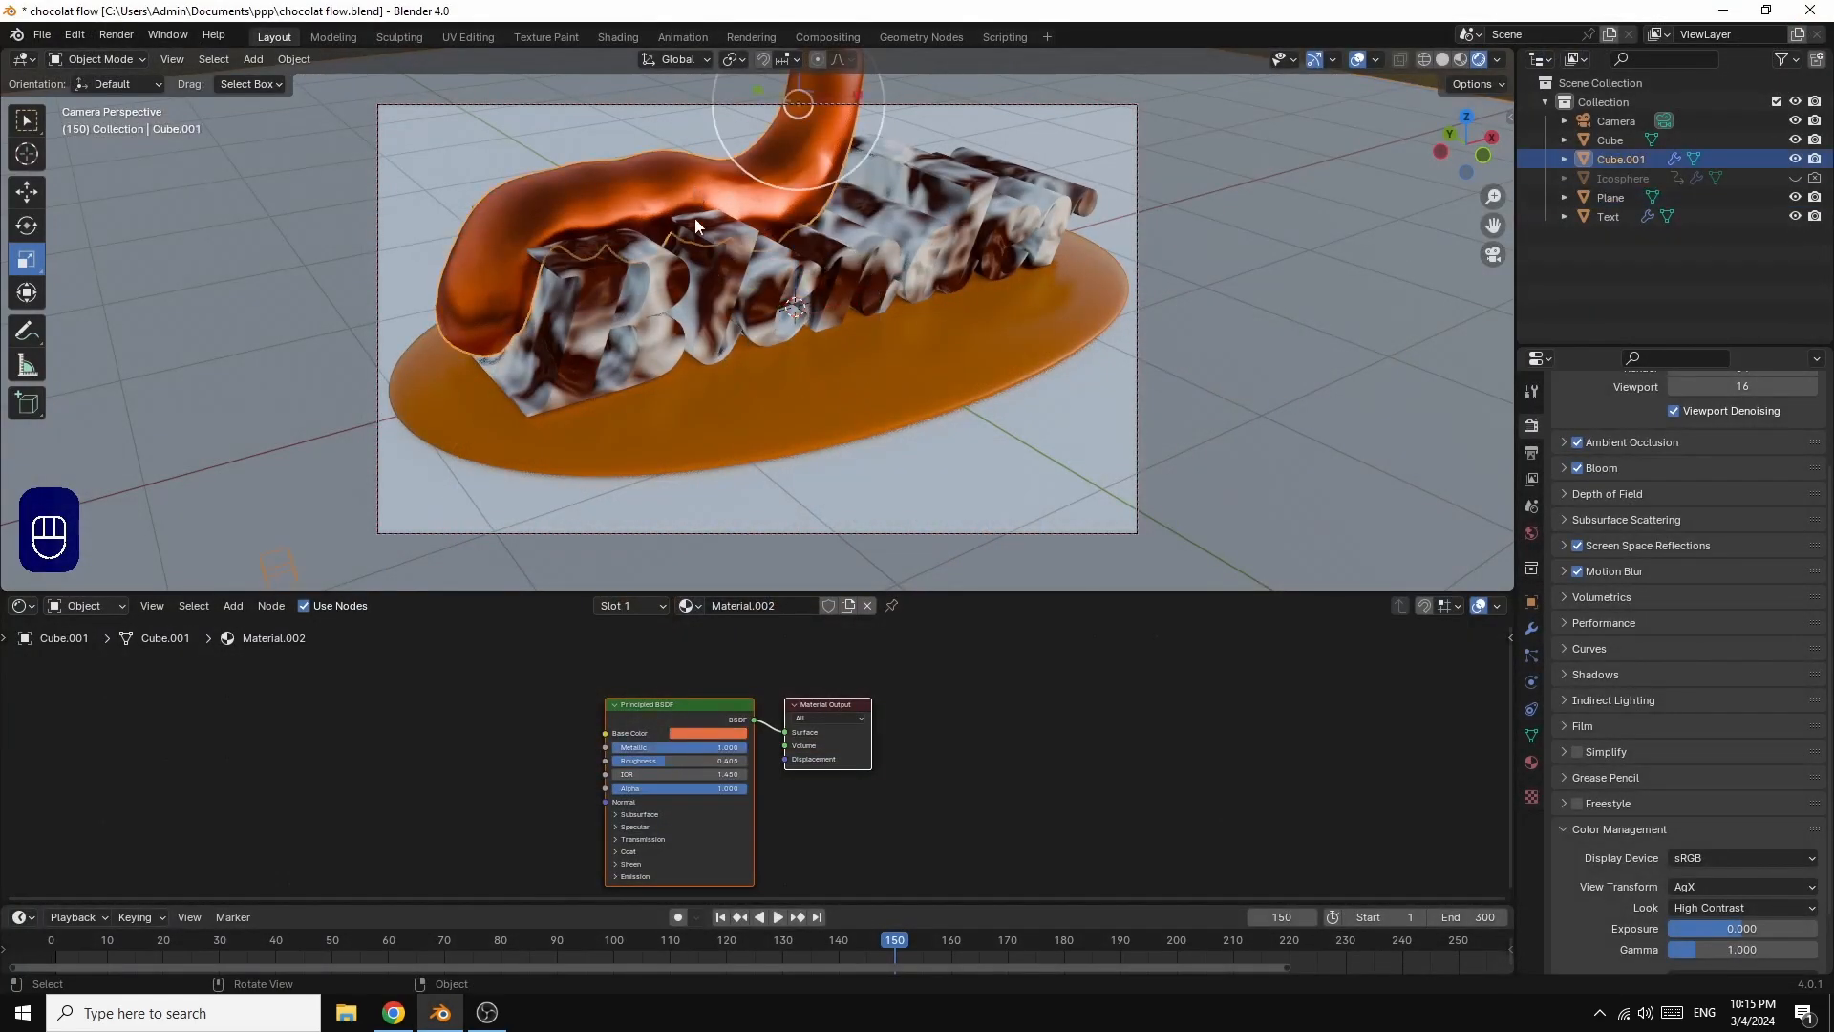
click(708, 733)
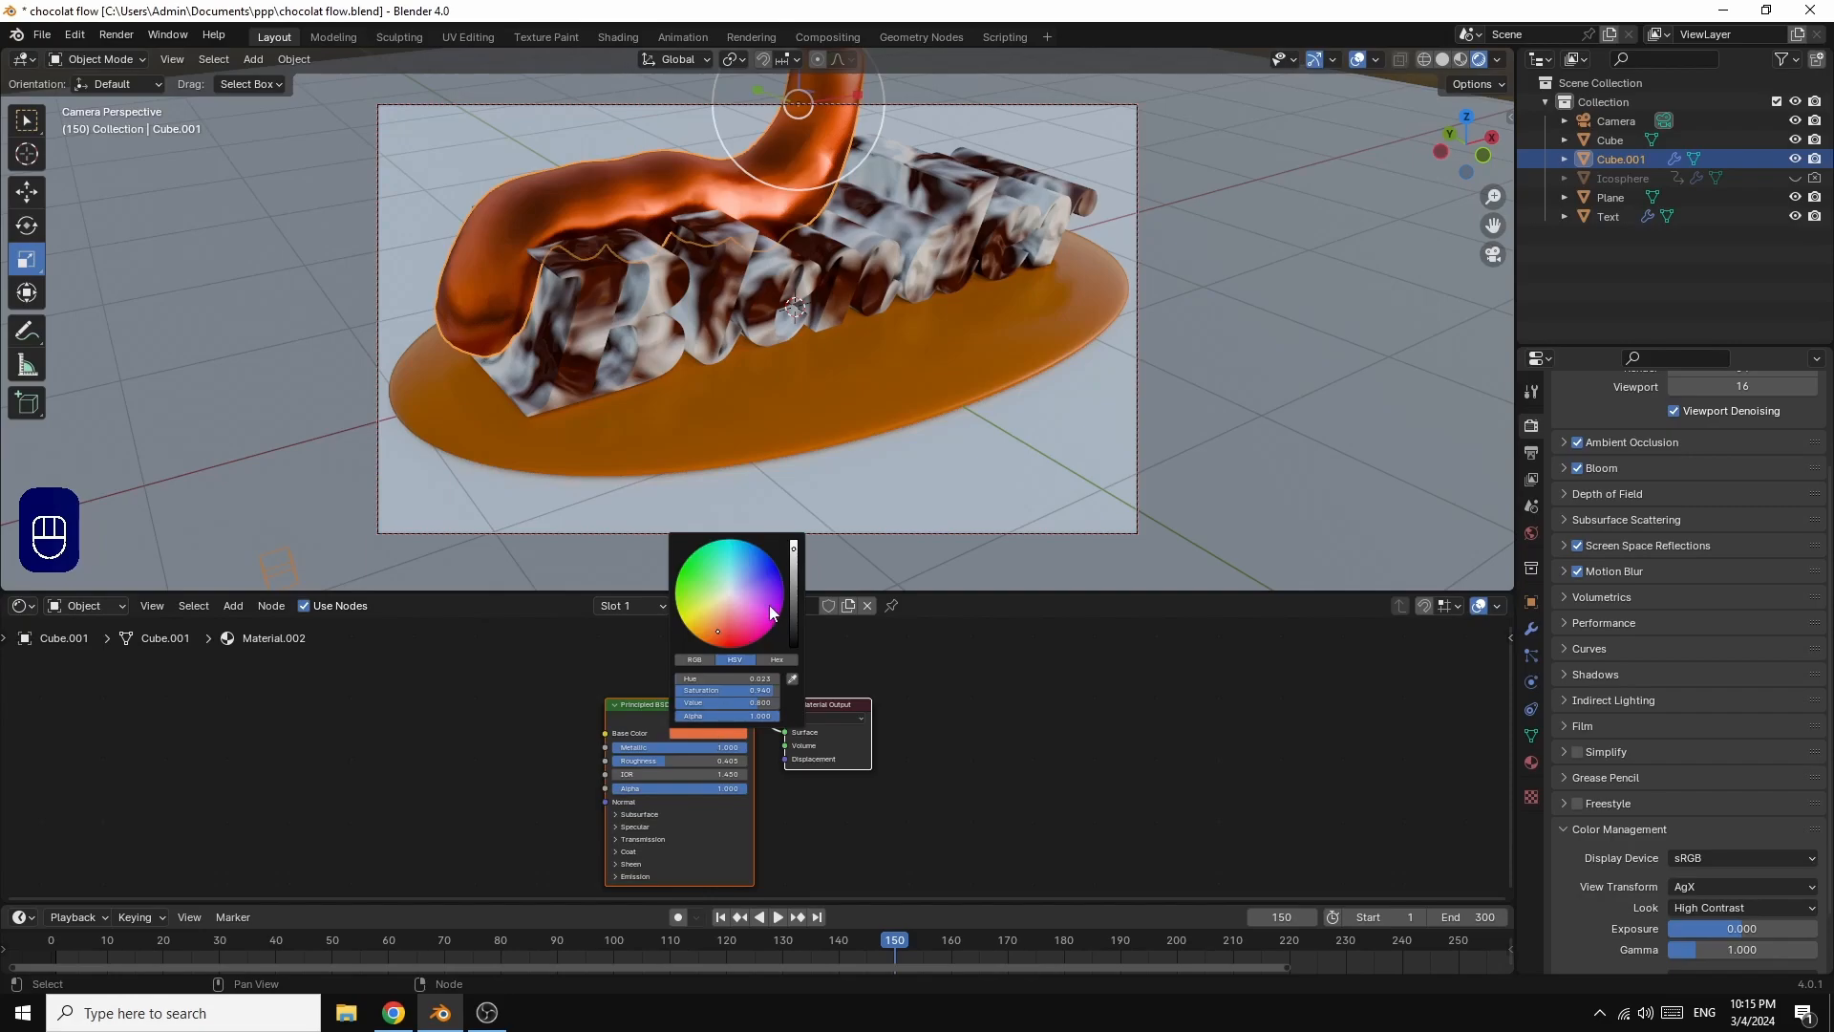
drag(718, 635, 717, 642)
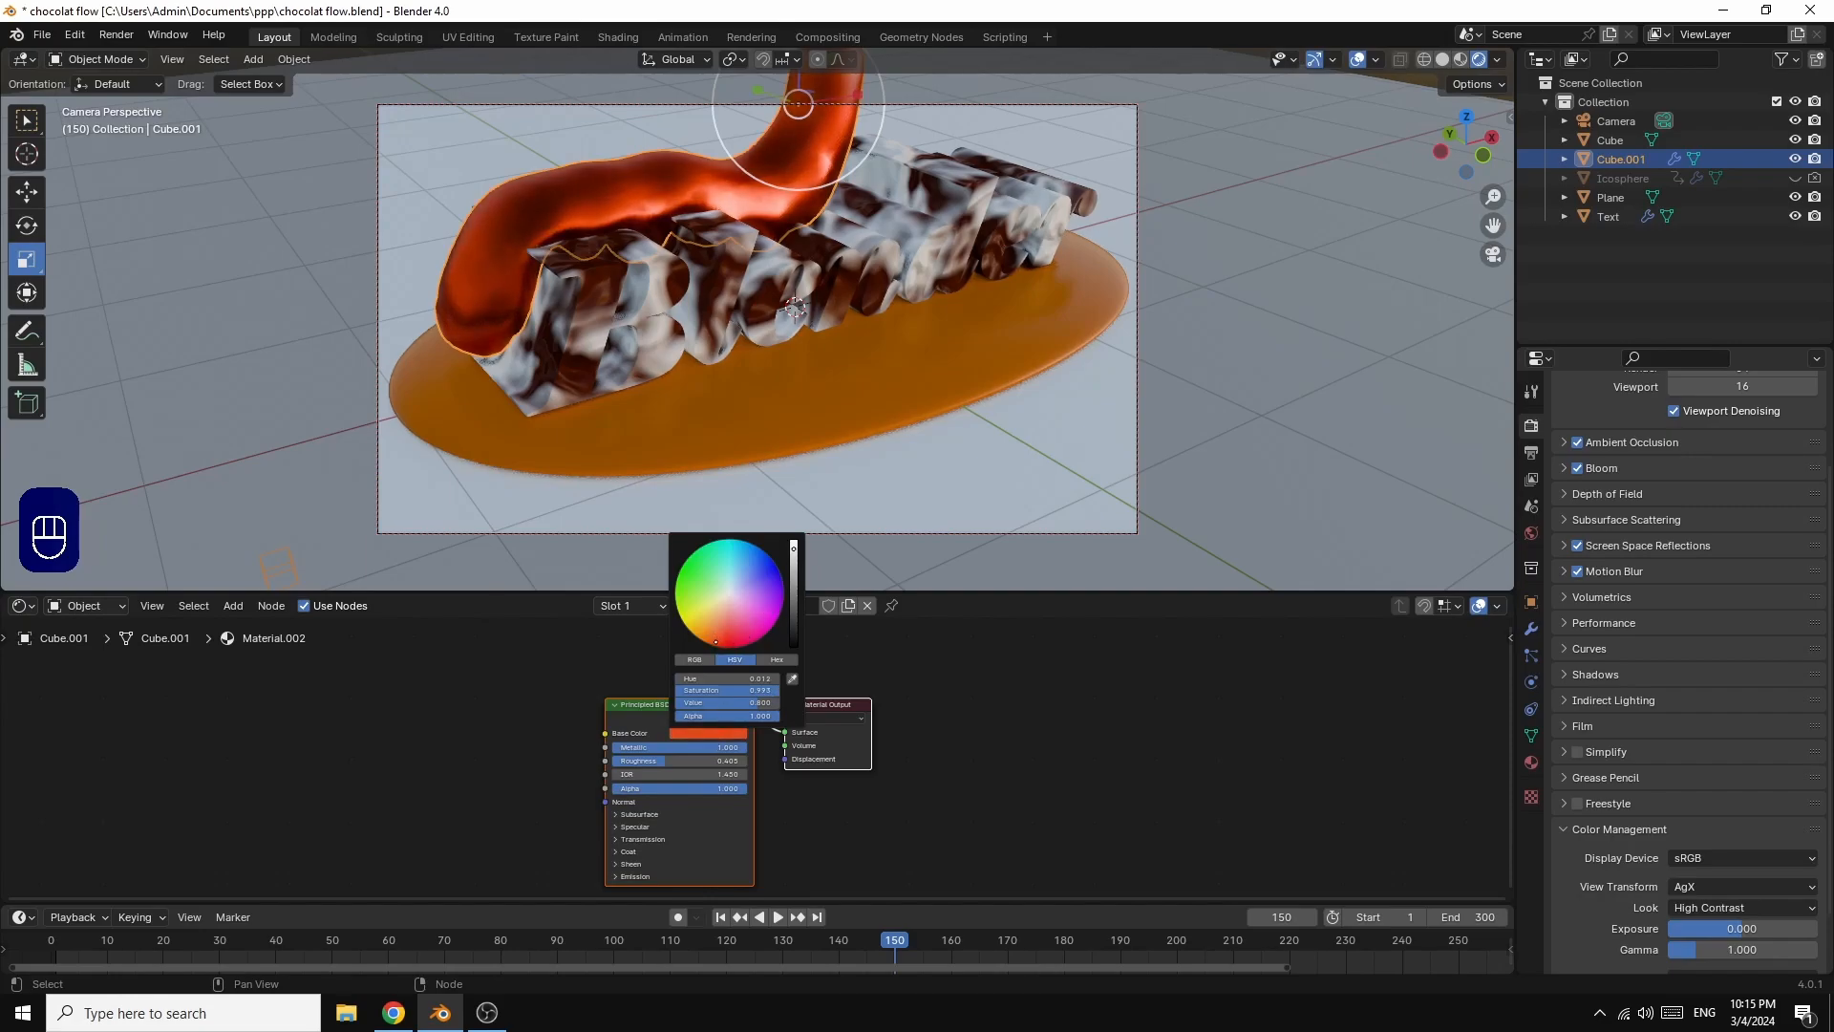
drag(794, 549, 794, 589)
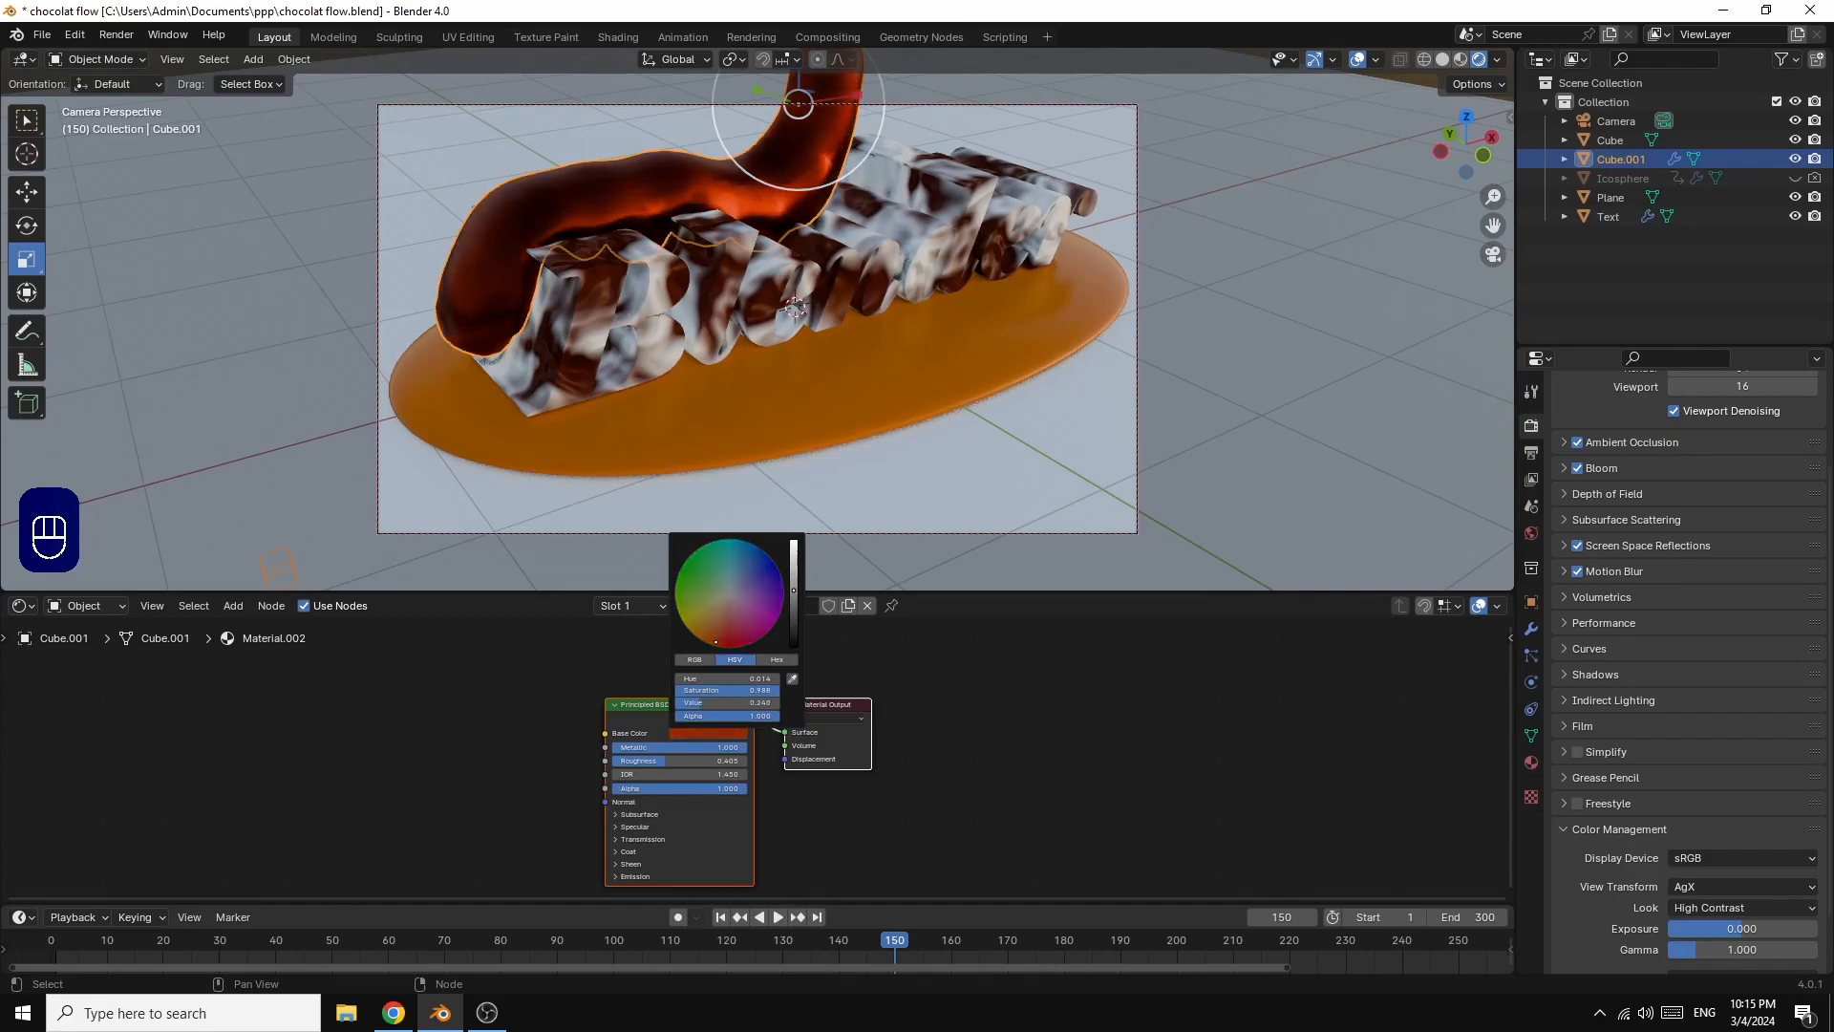
drag(716, 642, 712, 640)
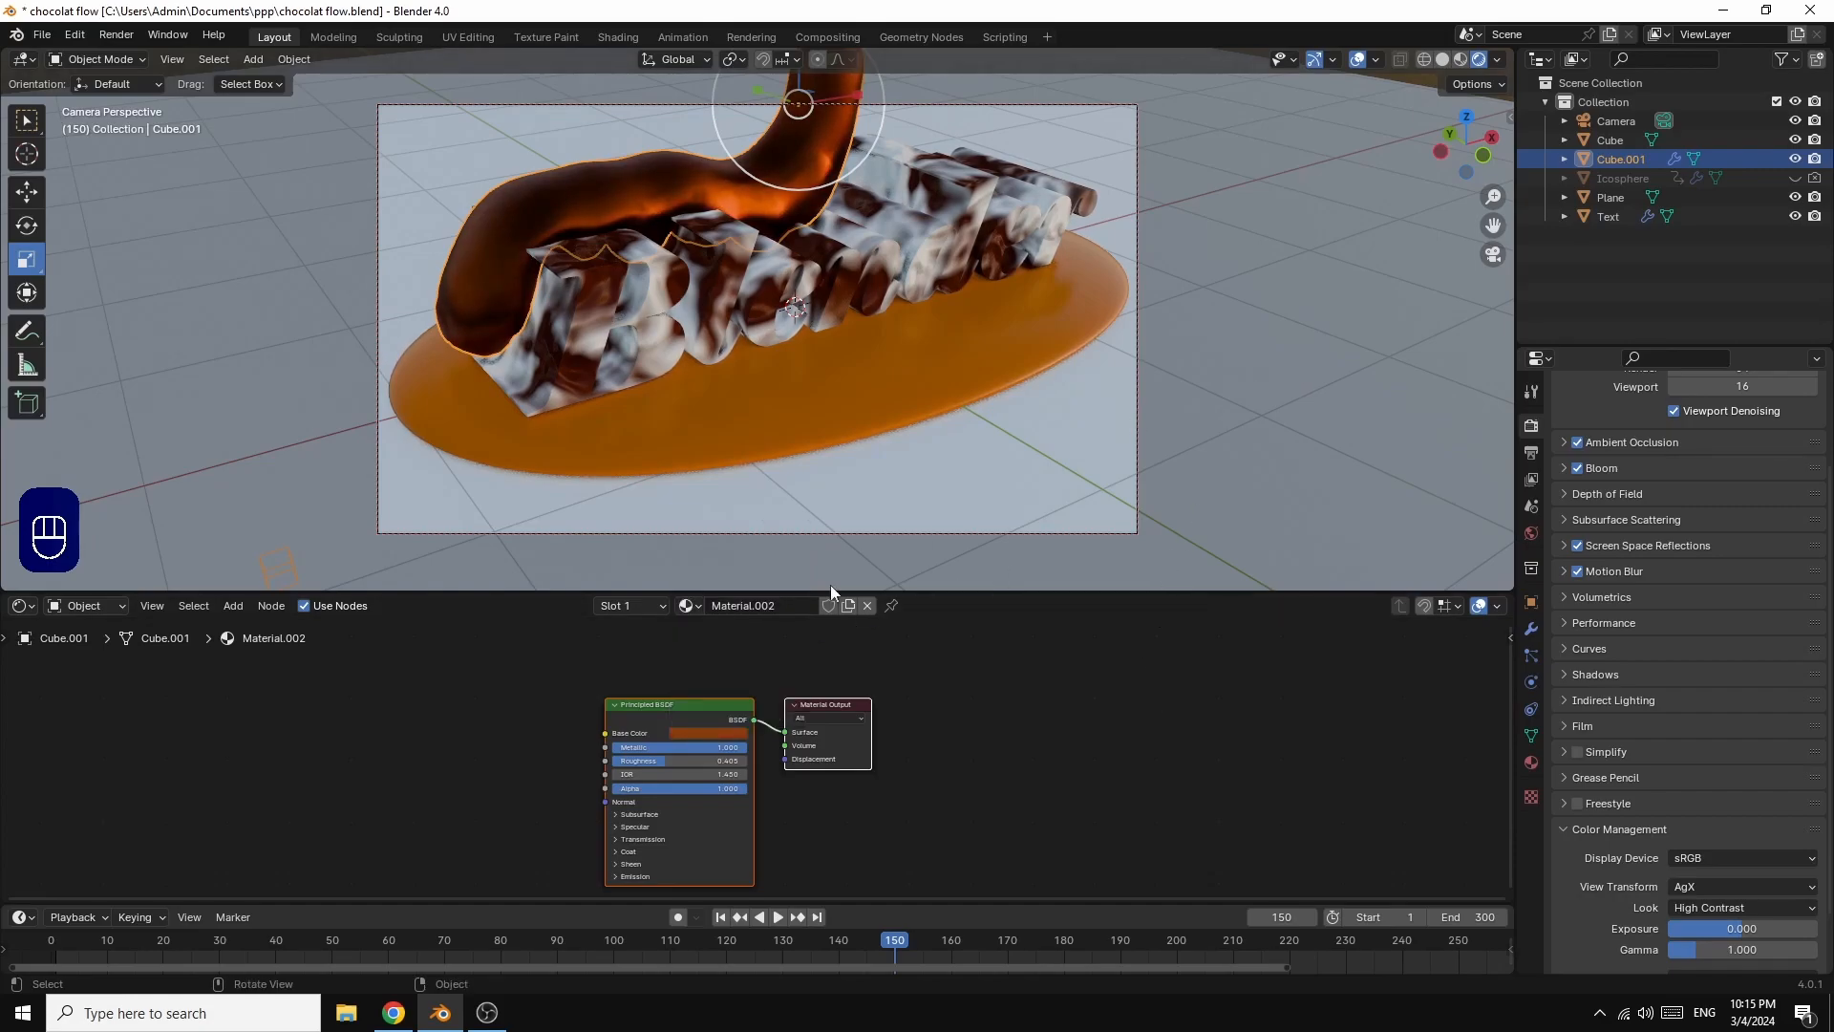
click(721, 736)
drag(795, 597, 794, 600)
drag(1493, 145, 1477, 146)
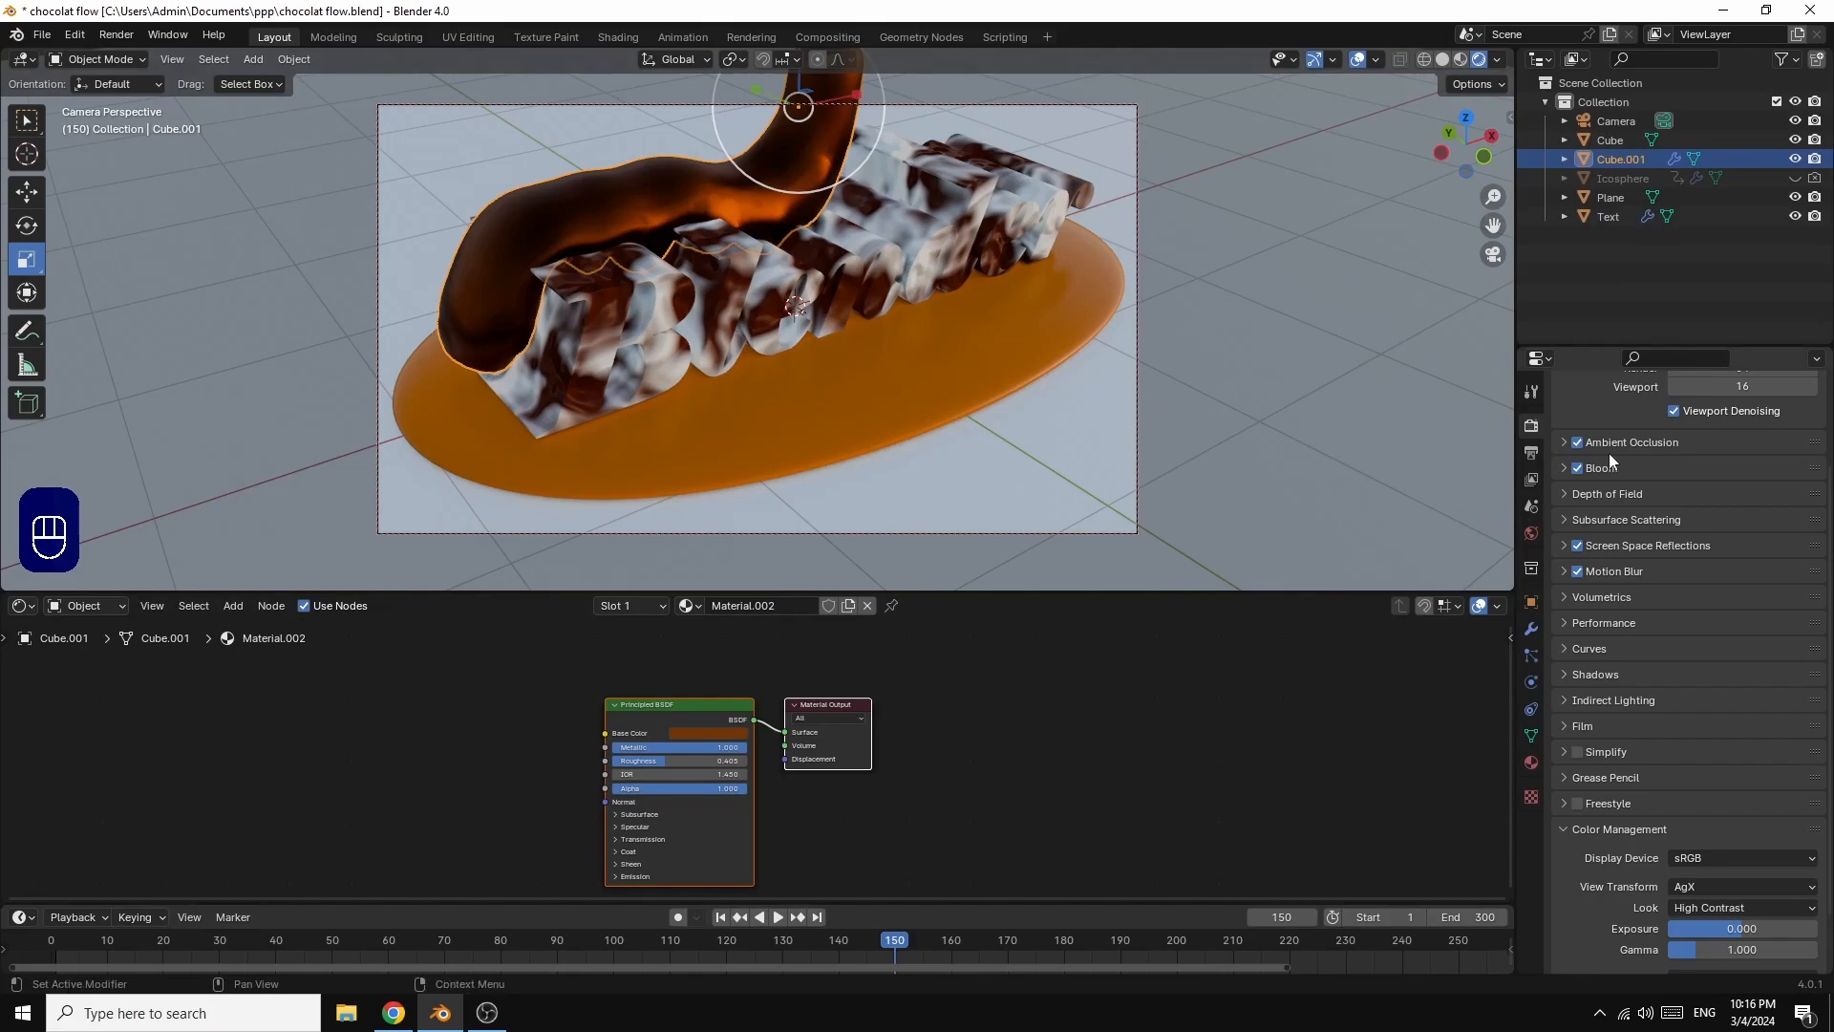
Step: Show the viewport in Material Preview and set the render engine to Cycles with GPU Compute as the device
click(1461, 60)
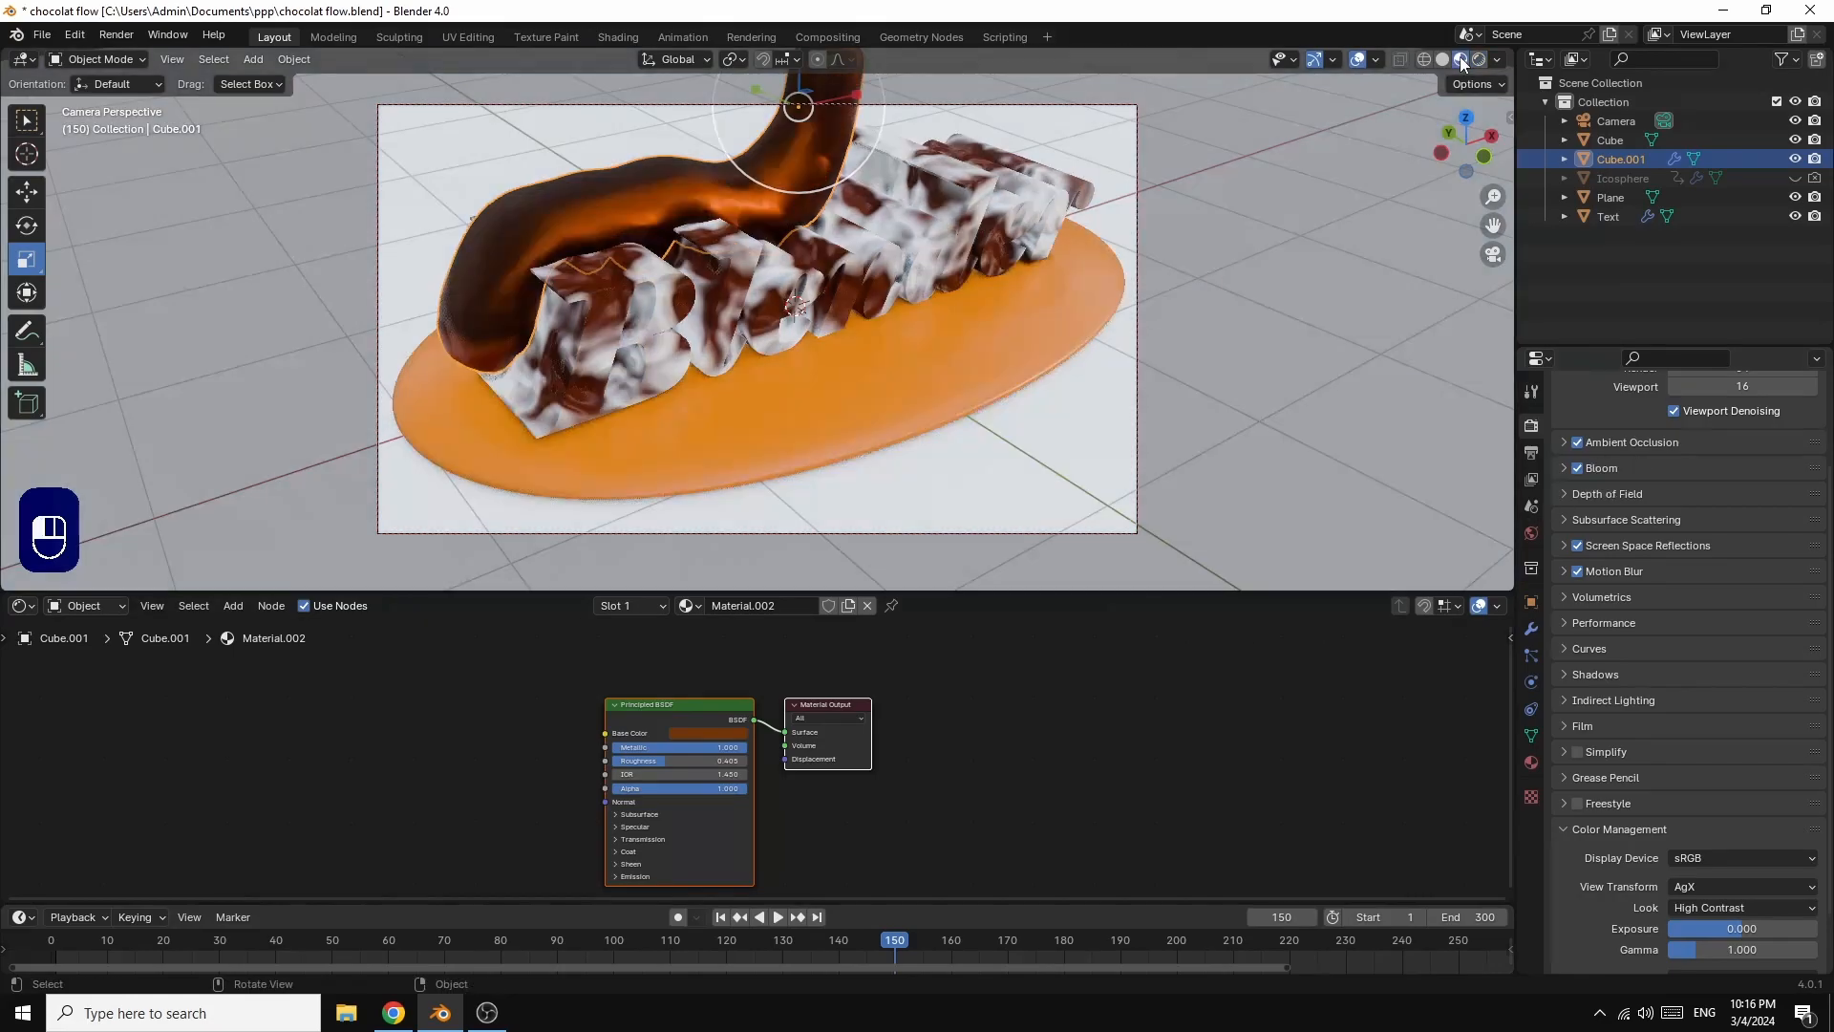
click(1576, 468)
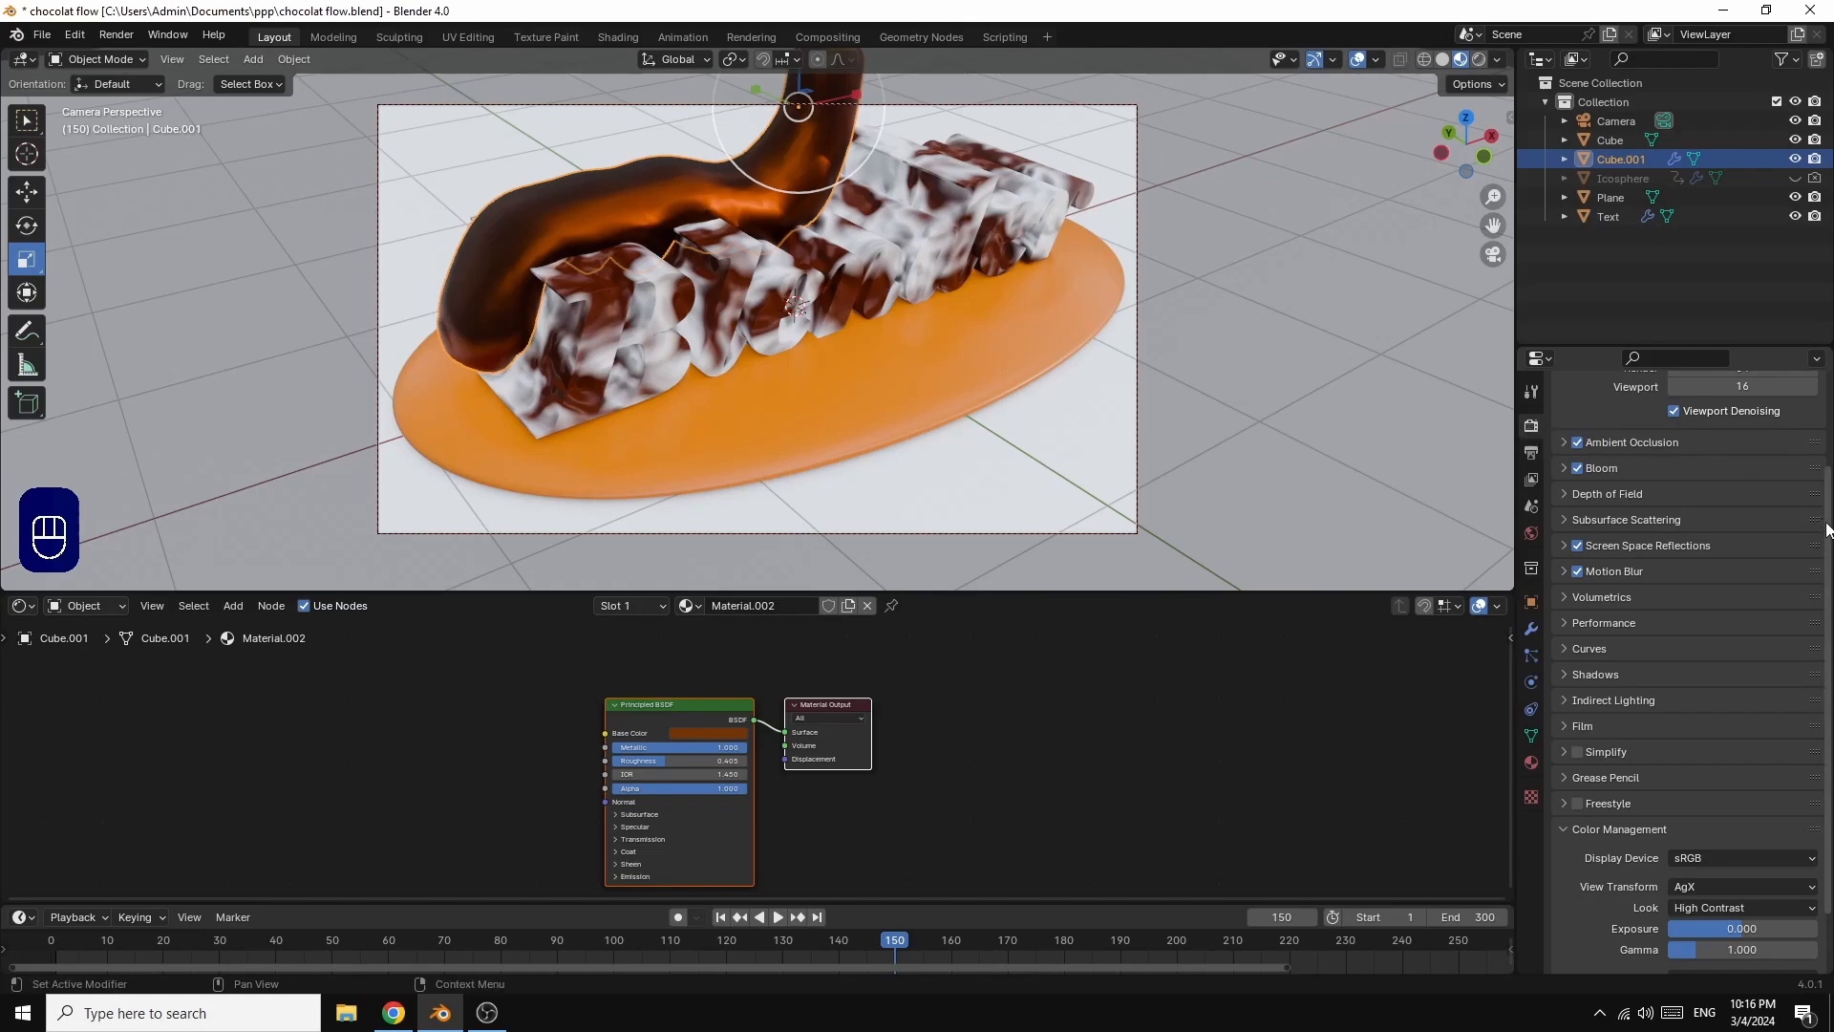
scroll(1700, 440, up, 3)
click(1734, 423)
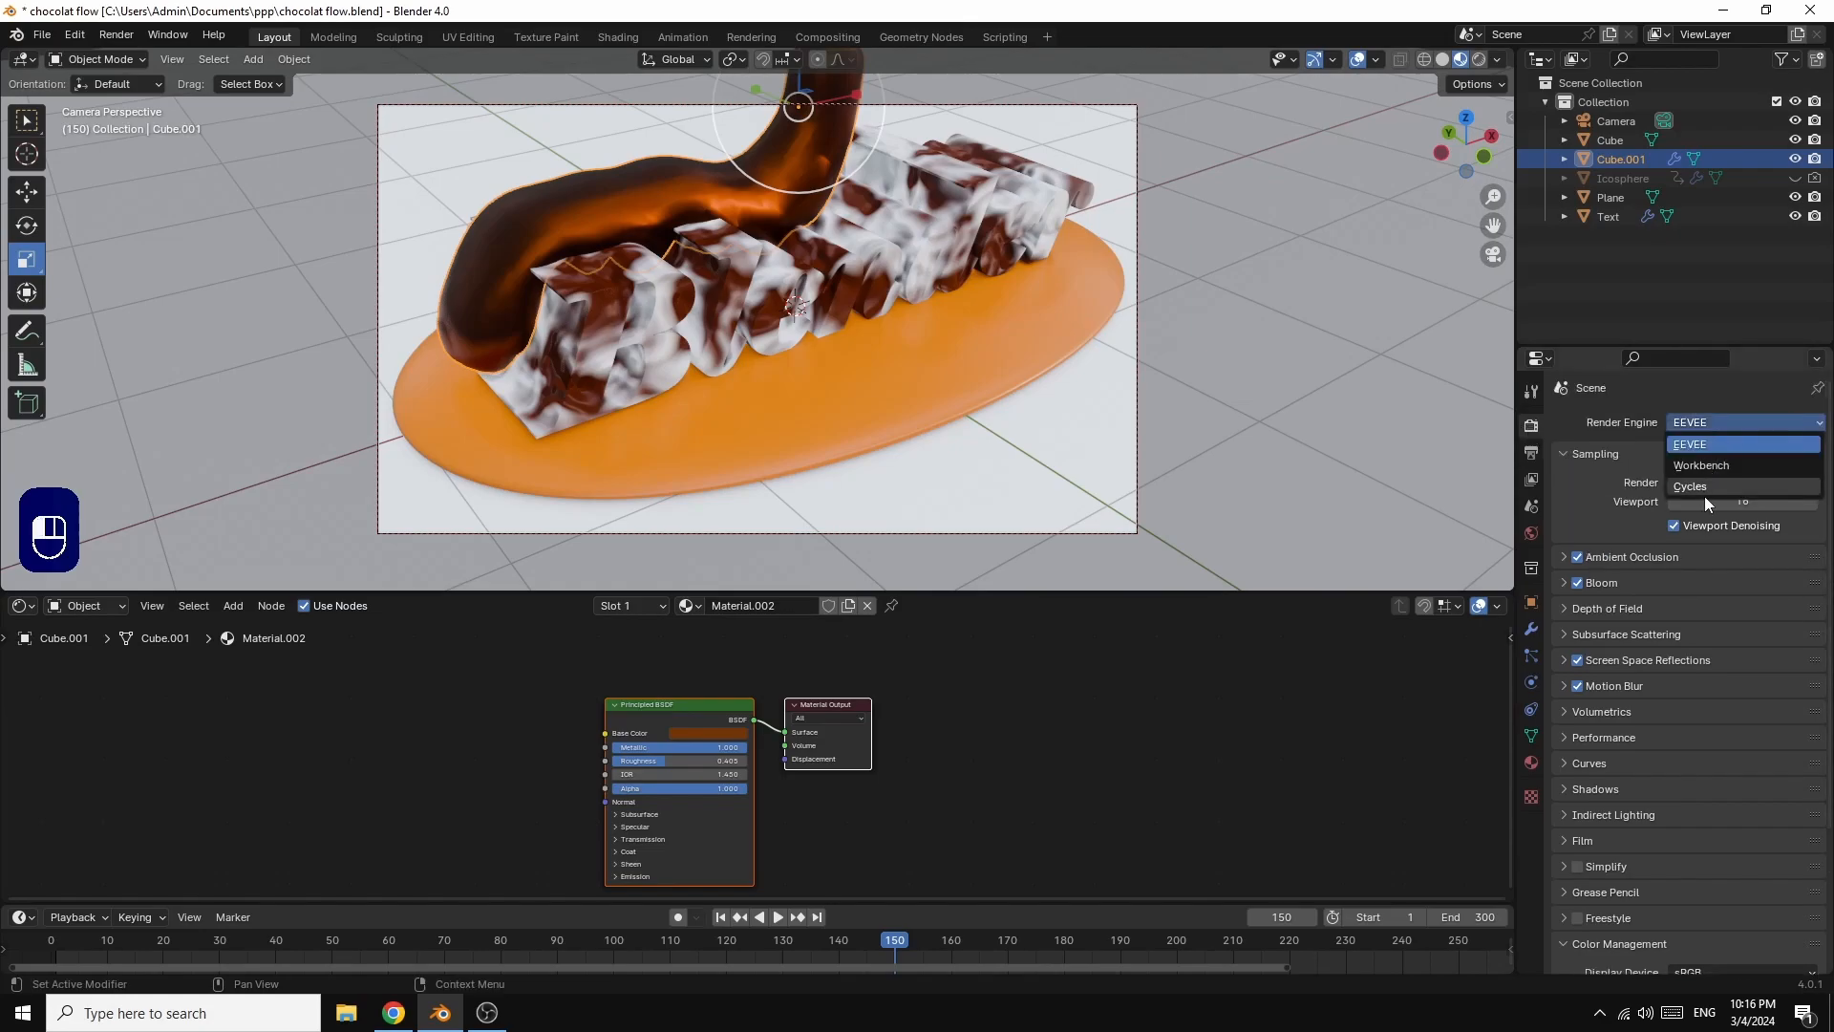
click(1691, 489)
click(1691, 468)
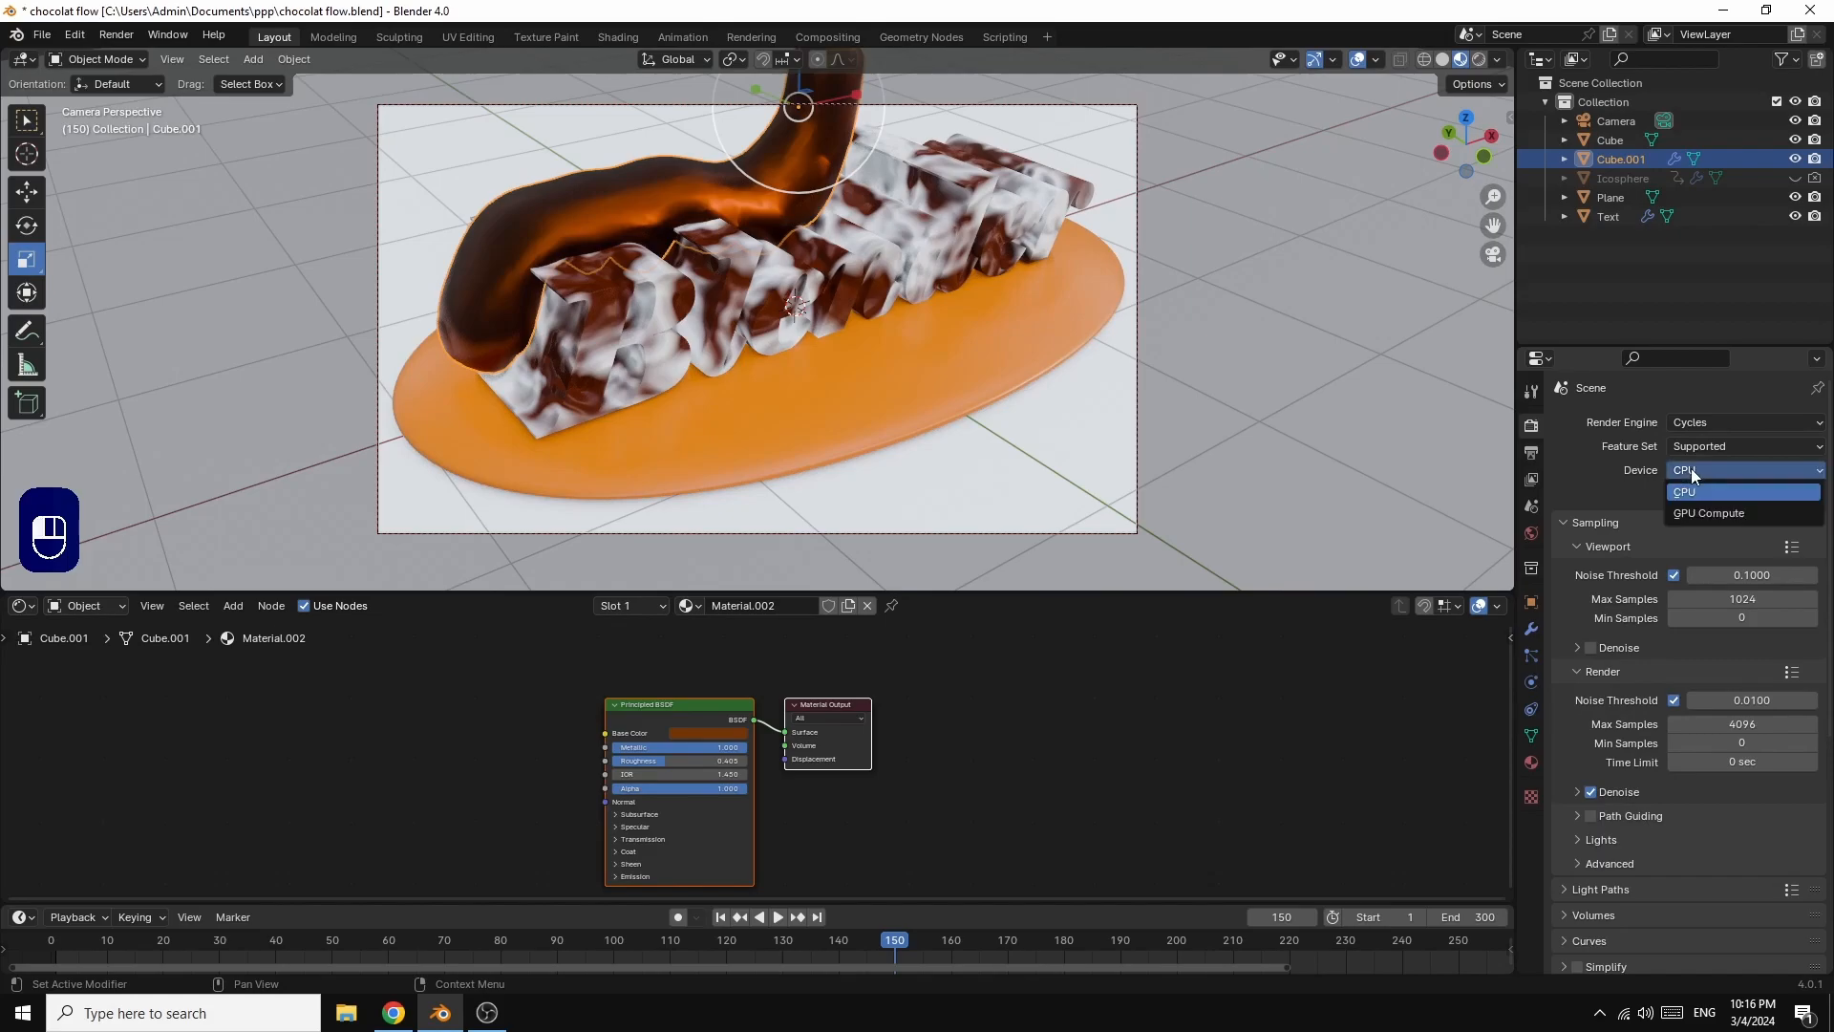
click(1694, 514)
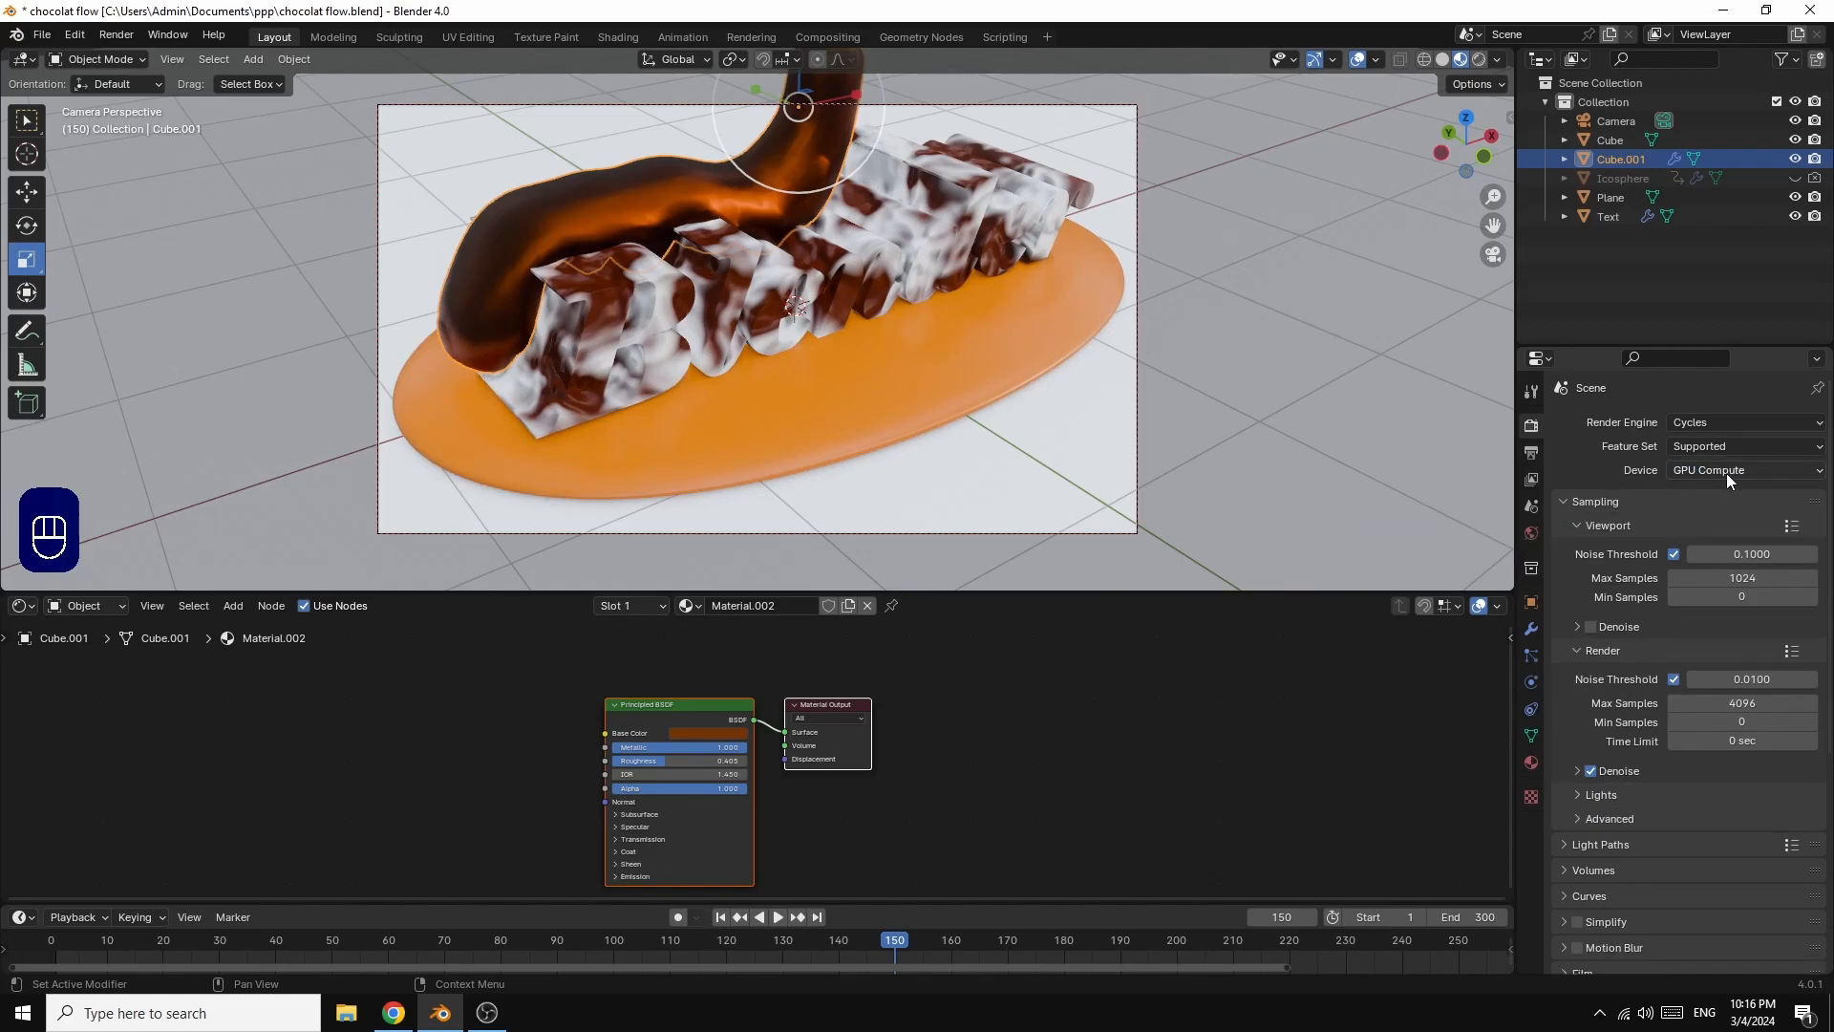
Step: Set the viewport sampling to a Noise Threshold of 0.01 and 32 Max Samples
click(1750, 559)
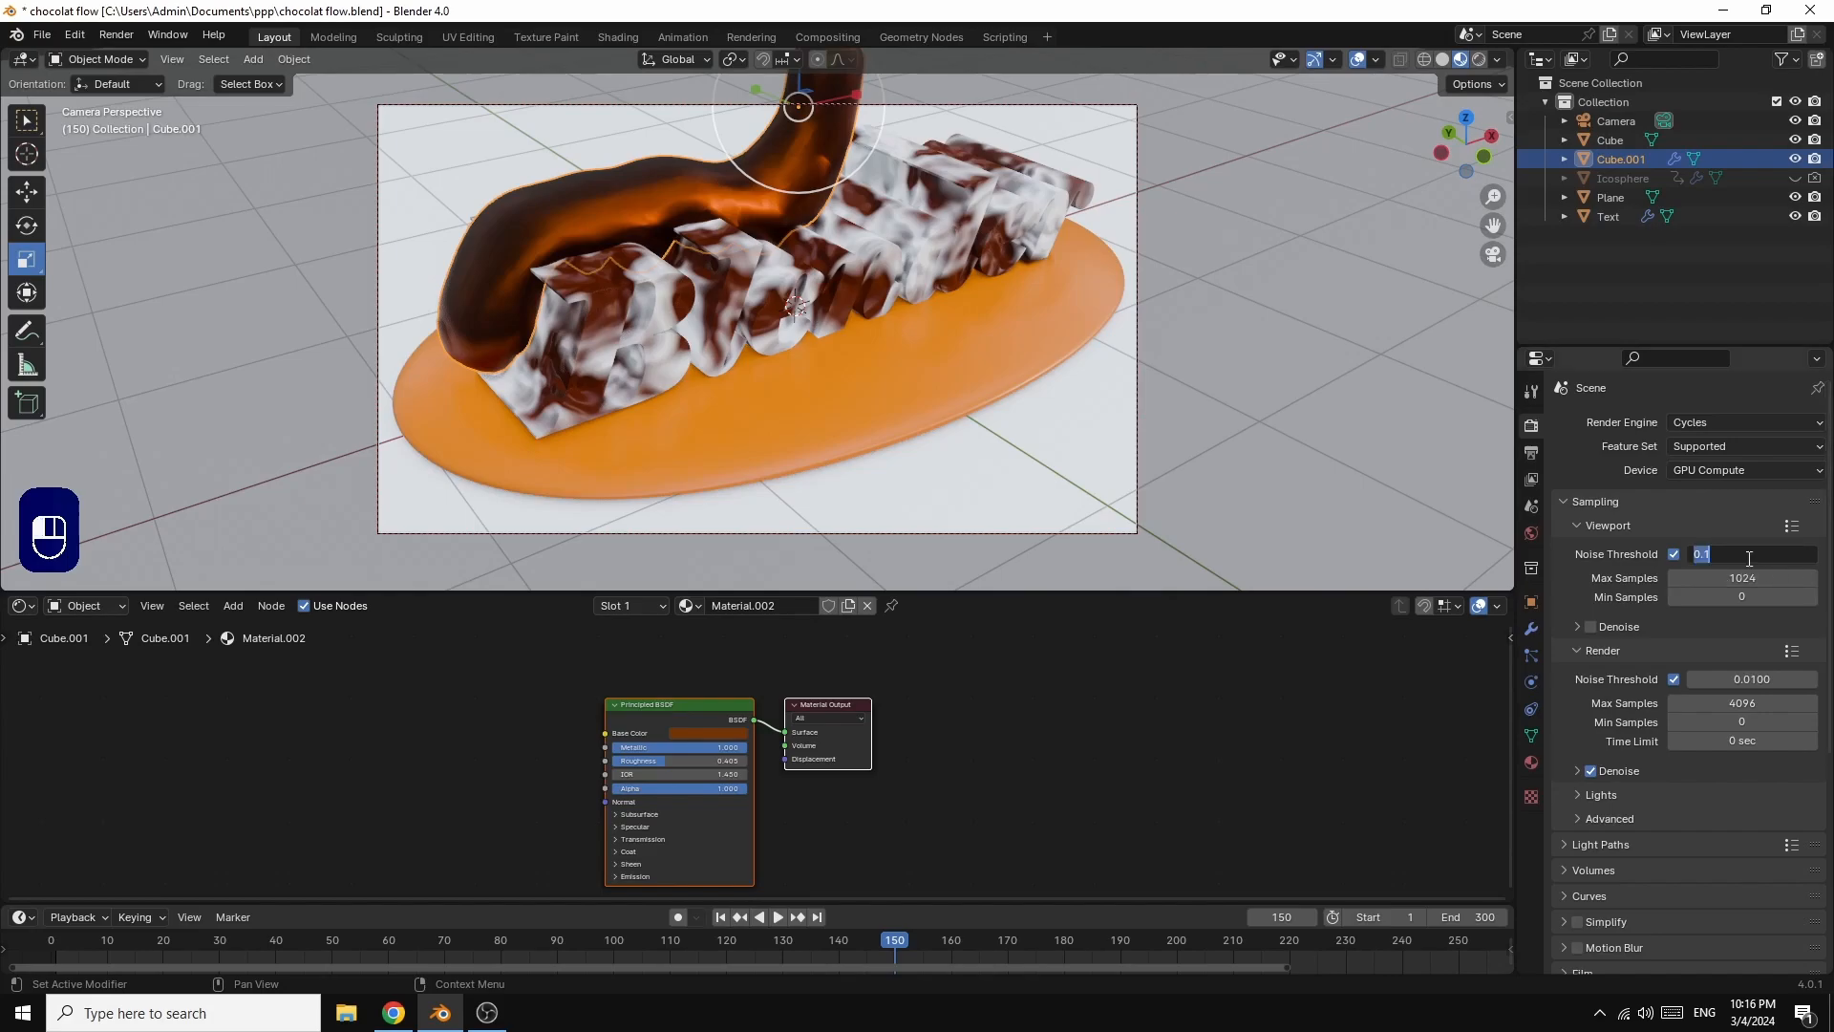
text(0.01)
key(Return)
click(1753, 580)
text(3)
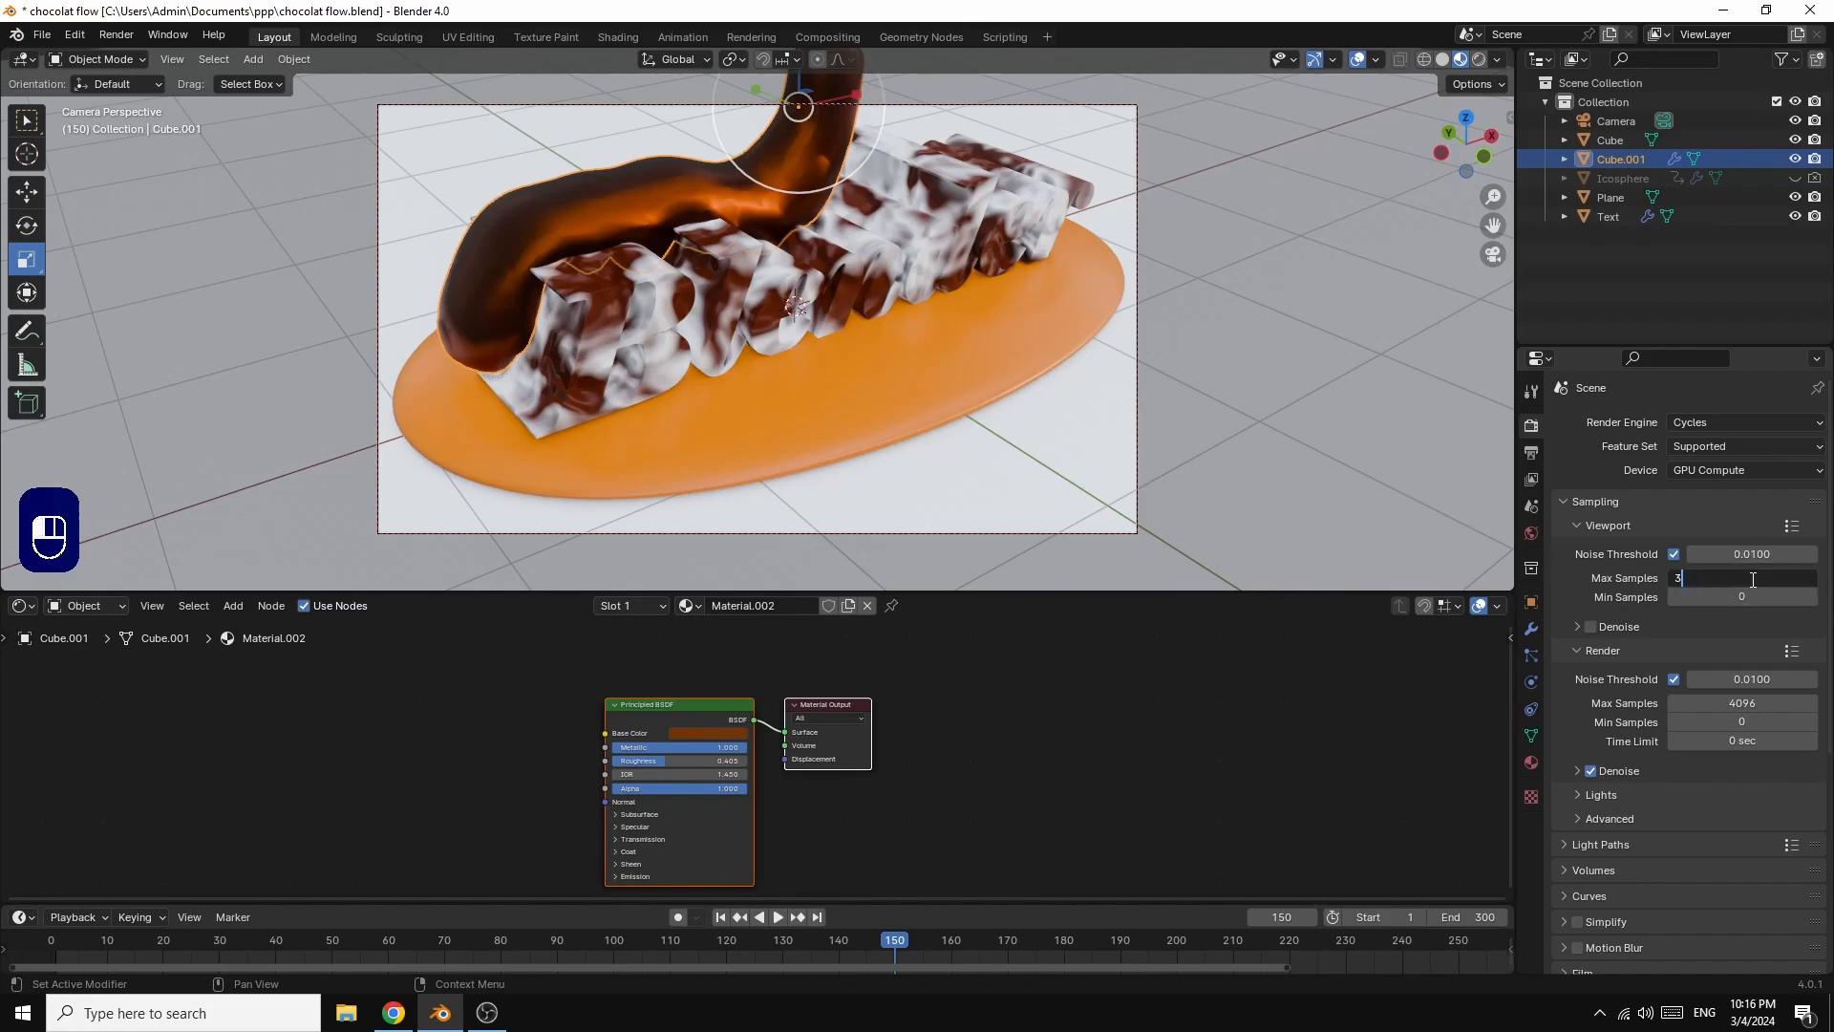
text(2)
key(Return)
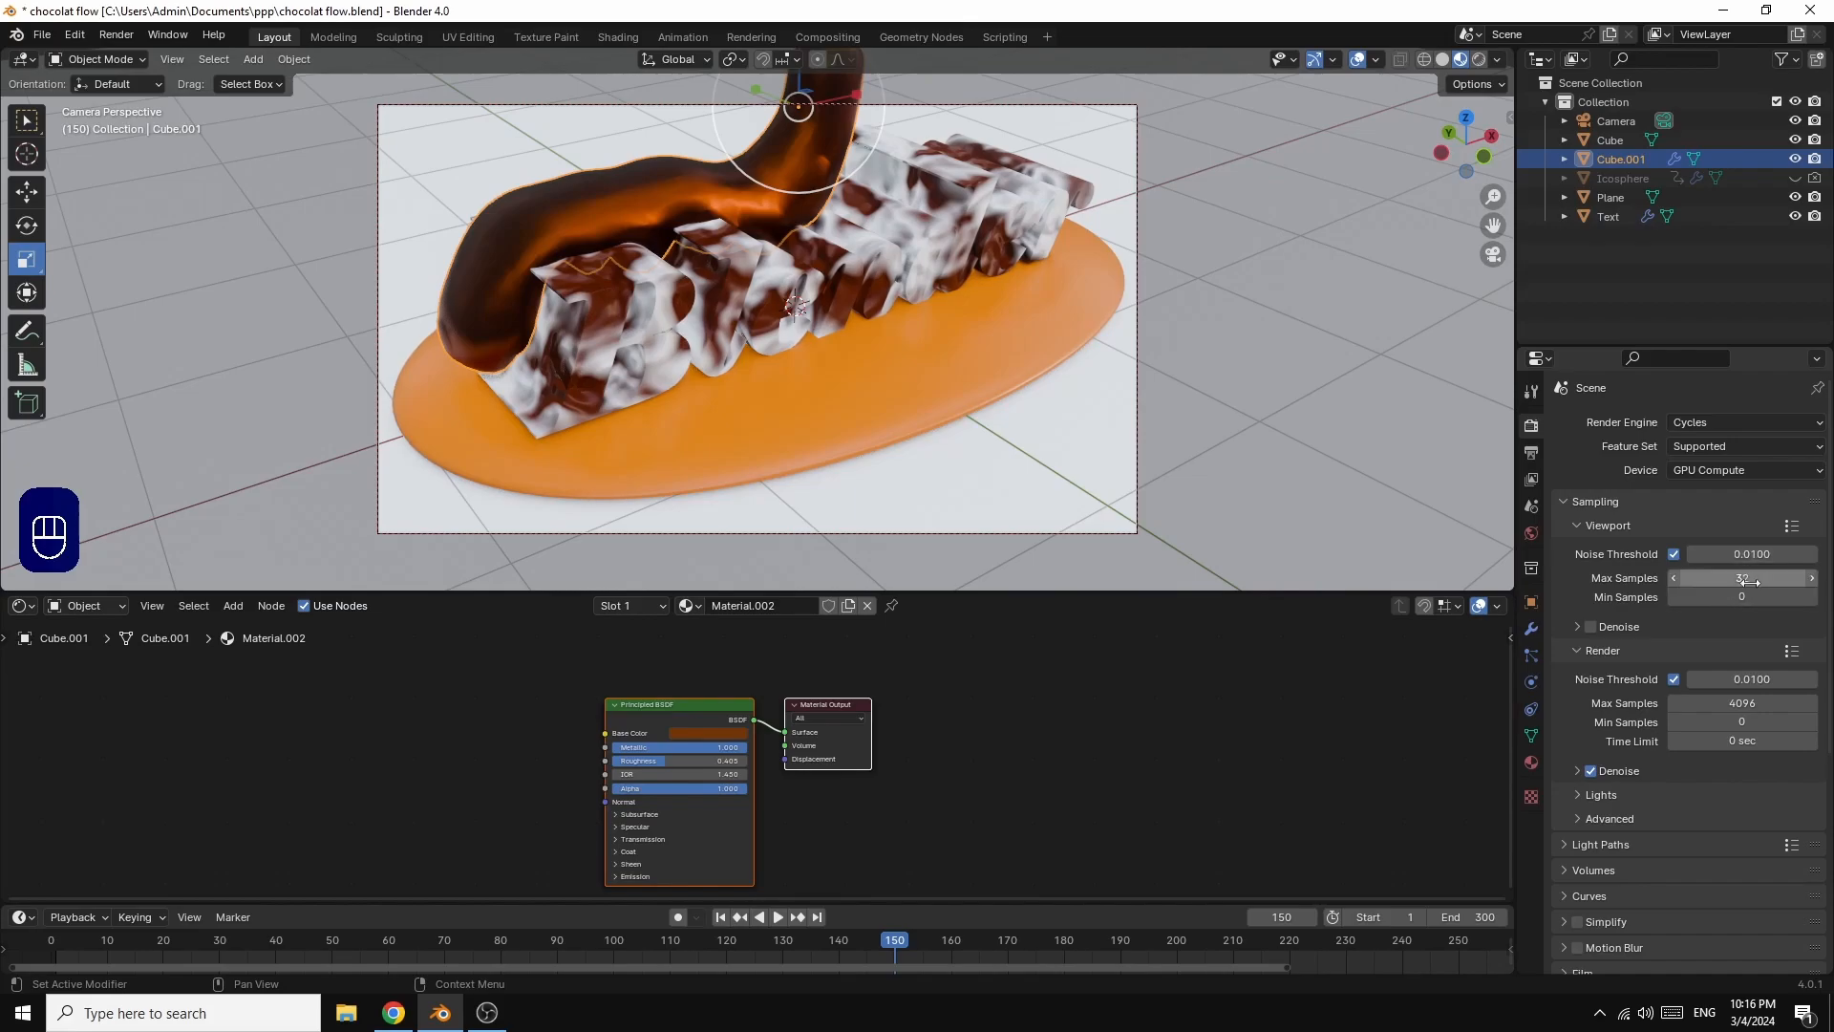
Step: Set the final render sampling to a Noise Threshold of 0.1 and 50 Max Samples
click(1749, 679)
text(0.1)
key(Return)
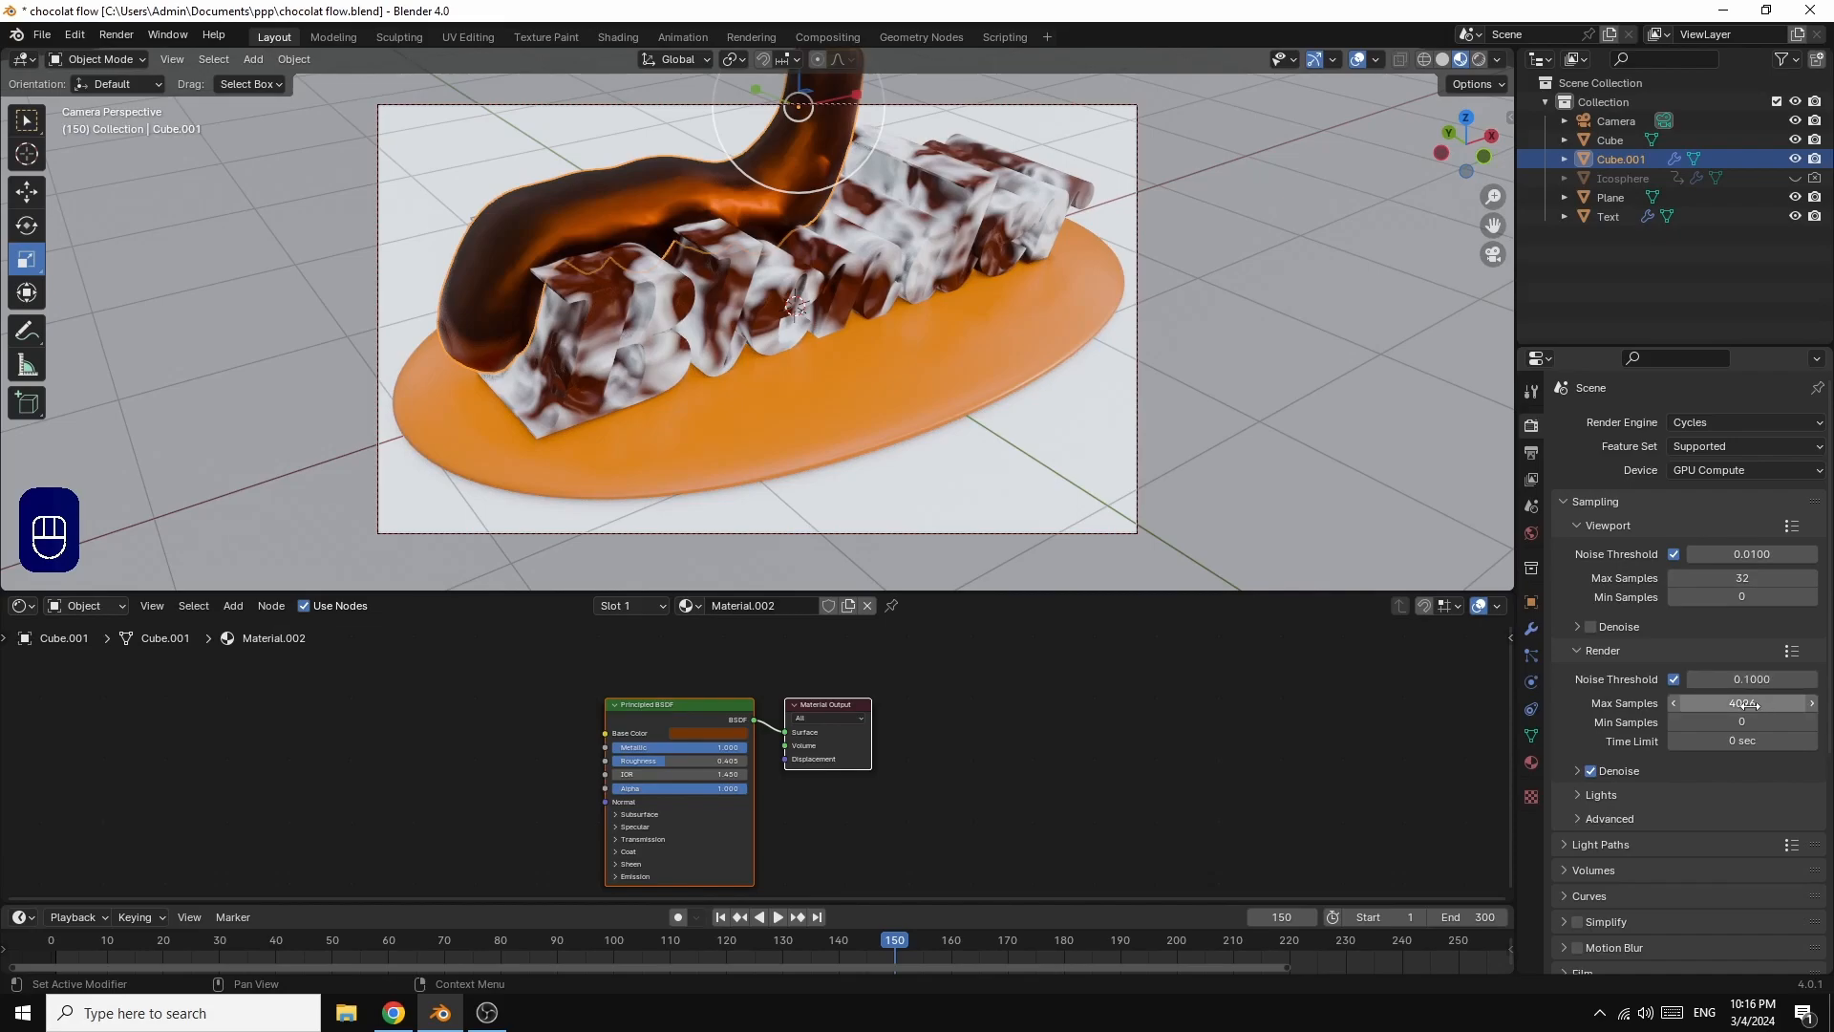
double_click(1751, 707)
text(50)
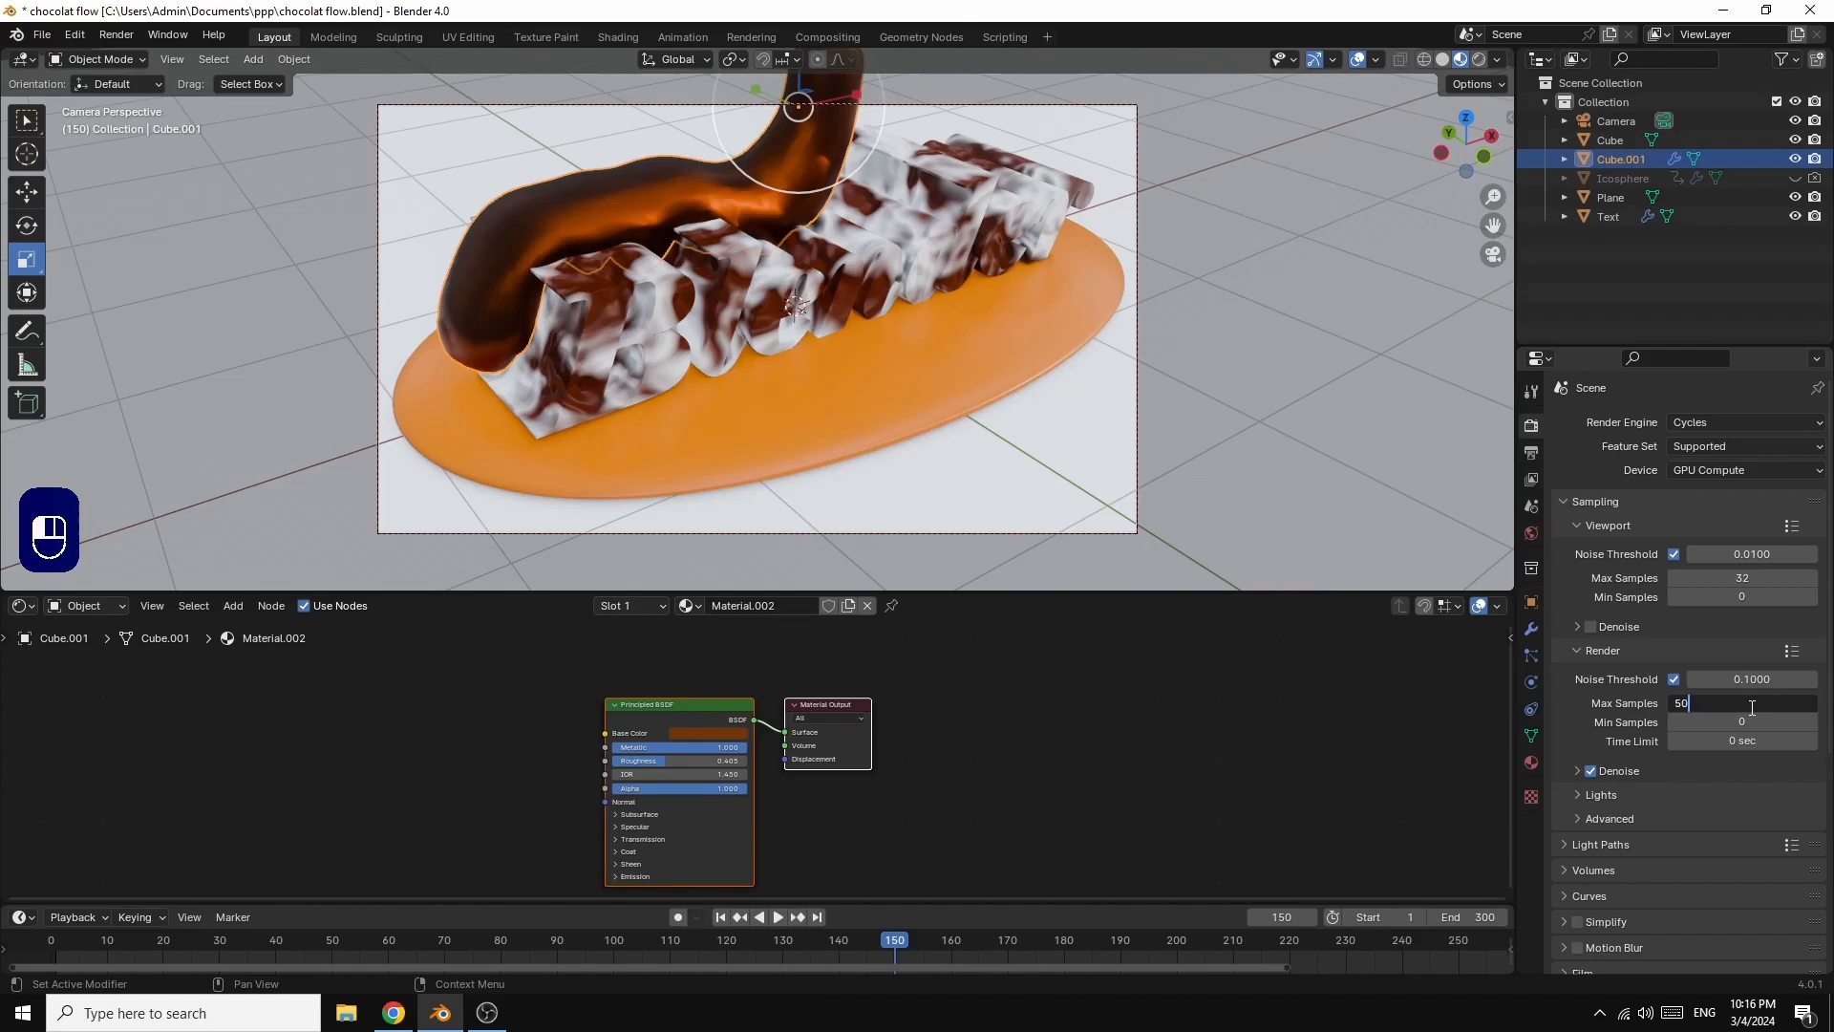
key(Return)
Step: Set all Light Paths Max Bounces values to 1 and disable reflective and refractive caustics
scroll(1691, 846, down, 4)
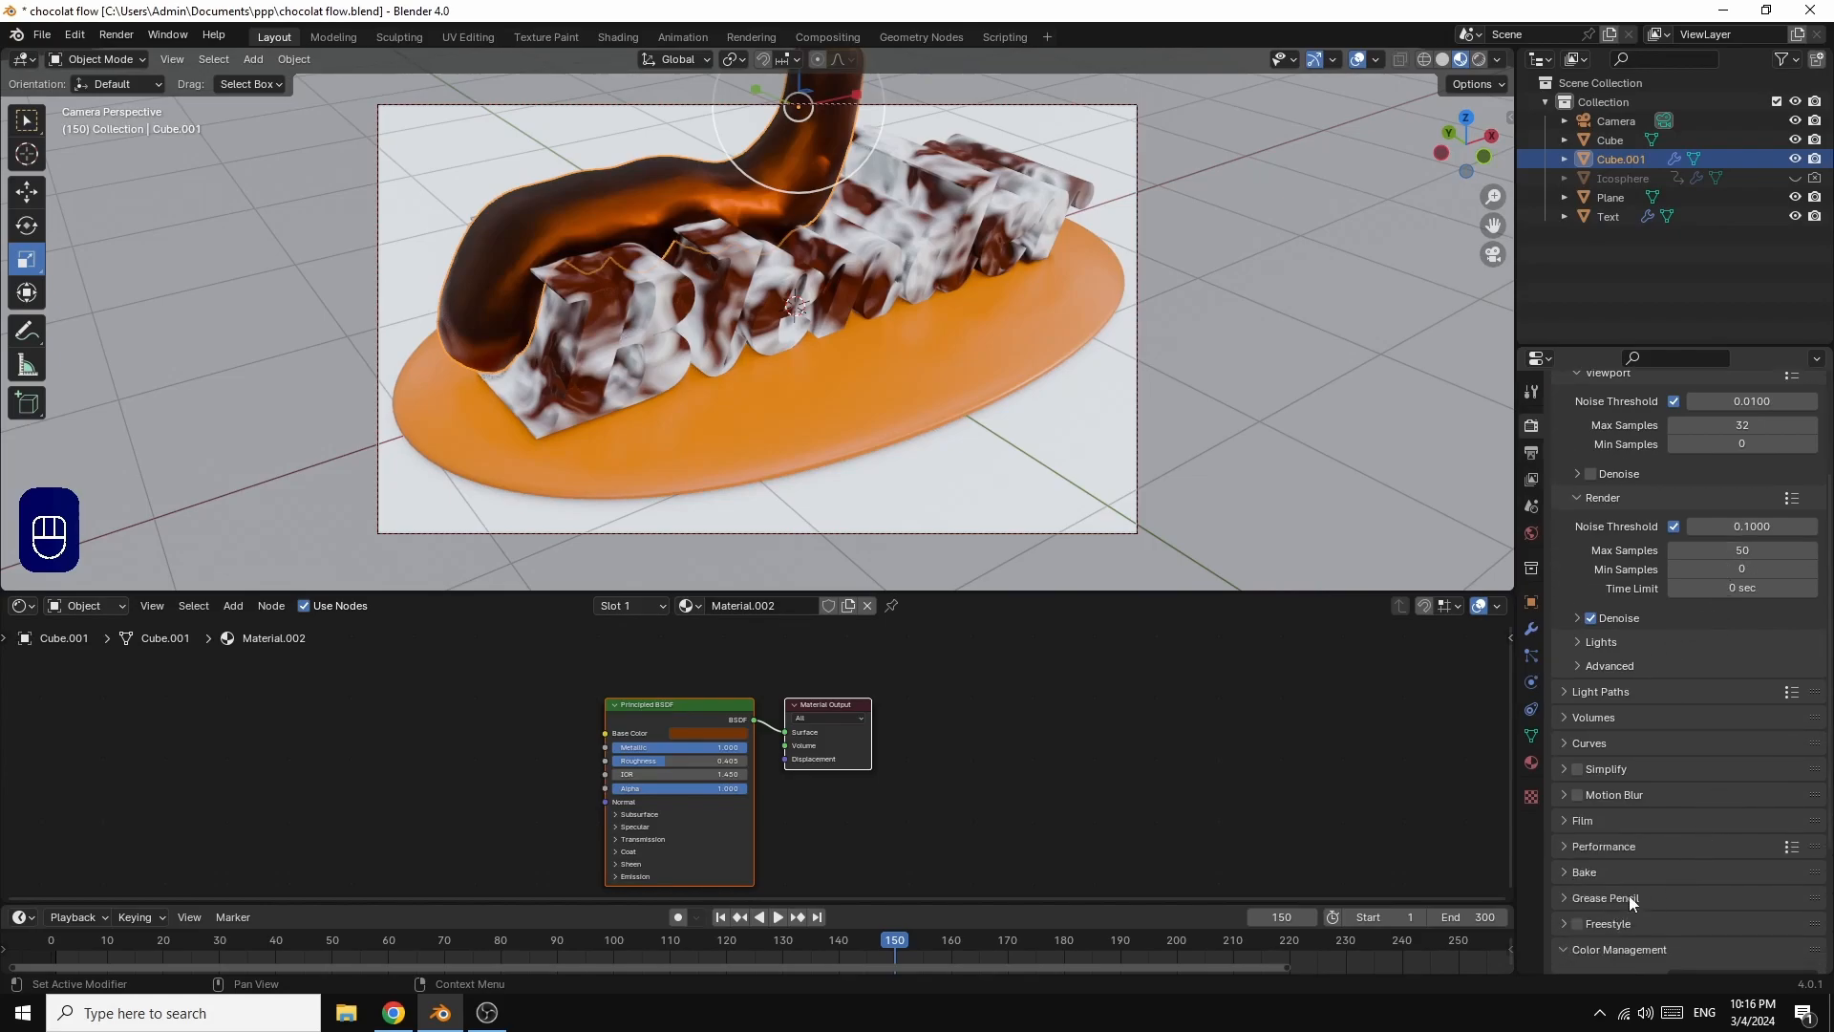
click(1563, 952)
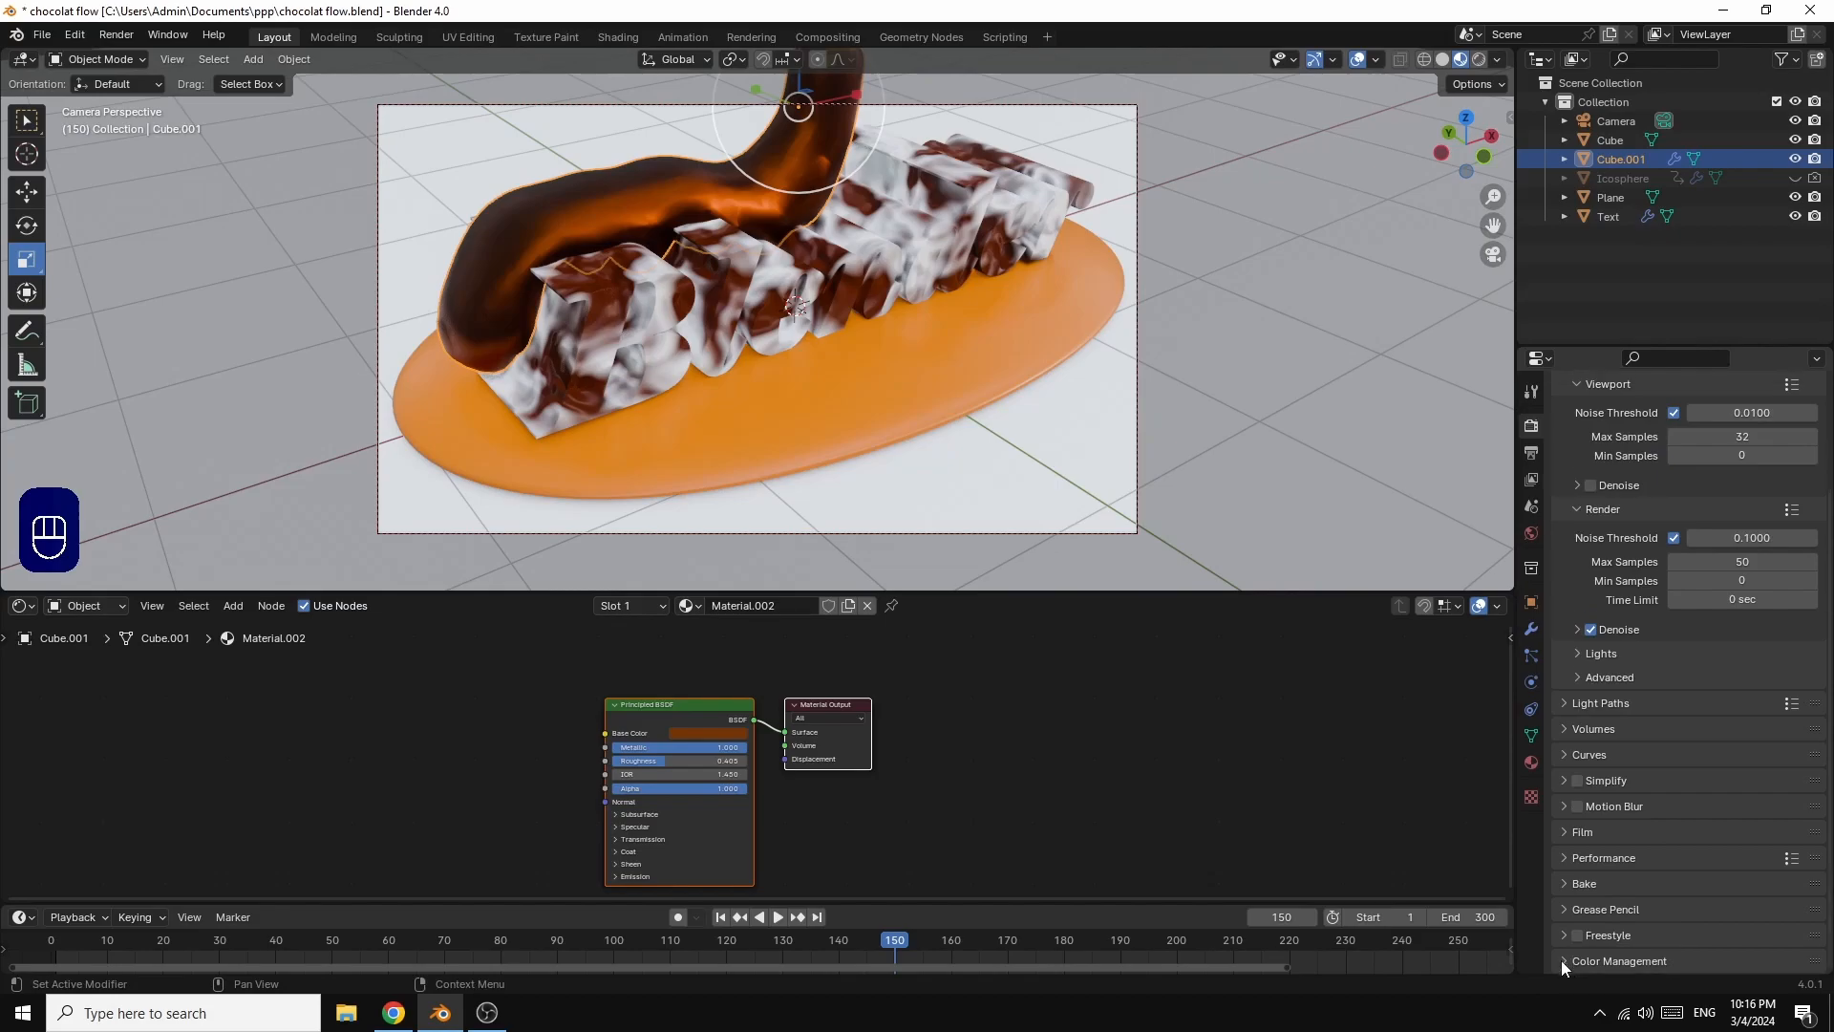
click(1561, 961)
scroll(1710, 898, down, 4)
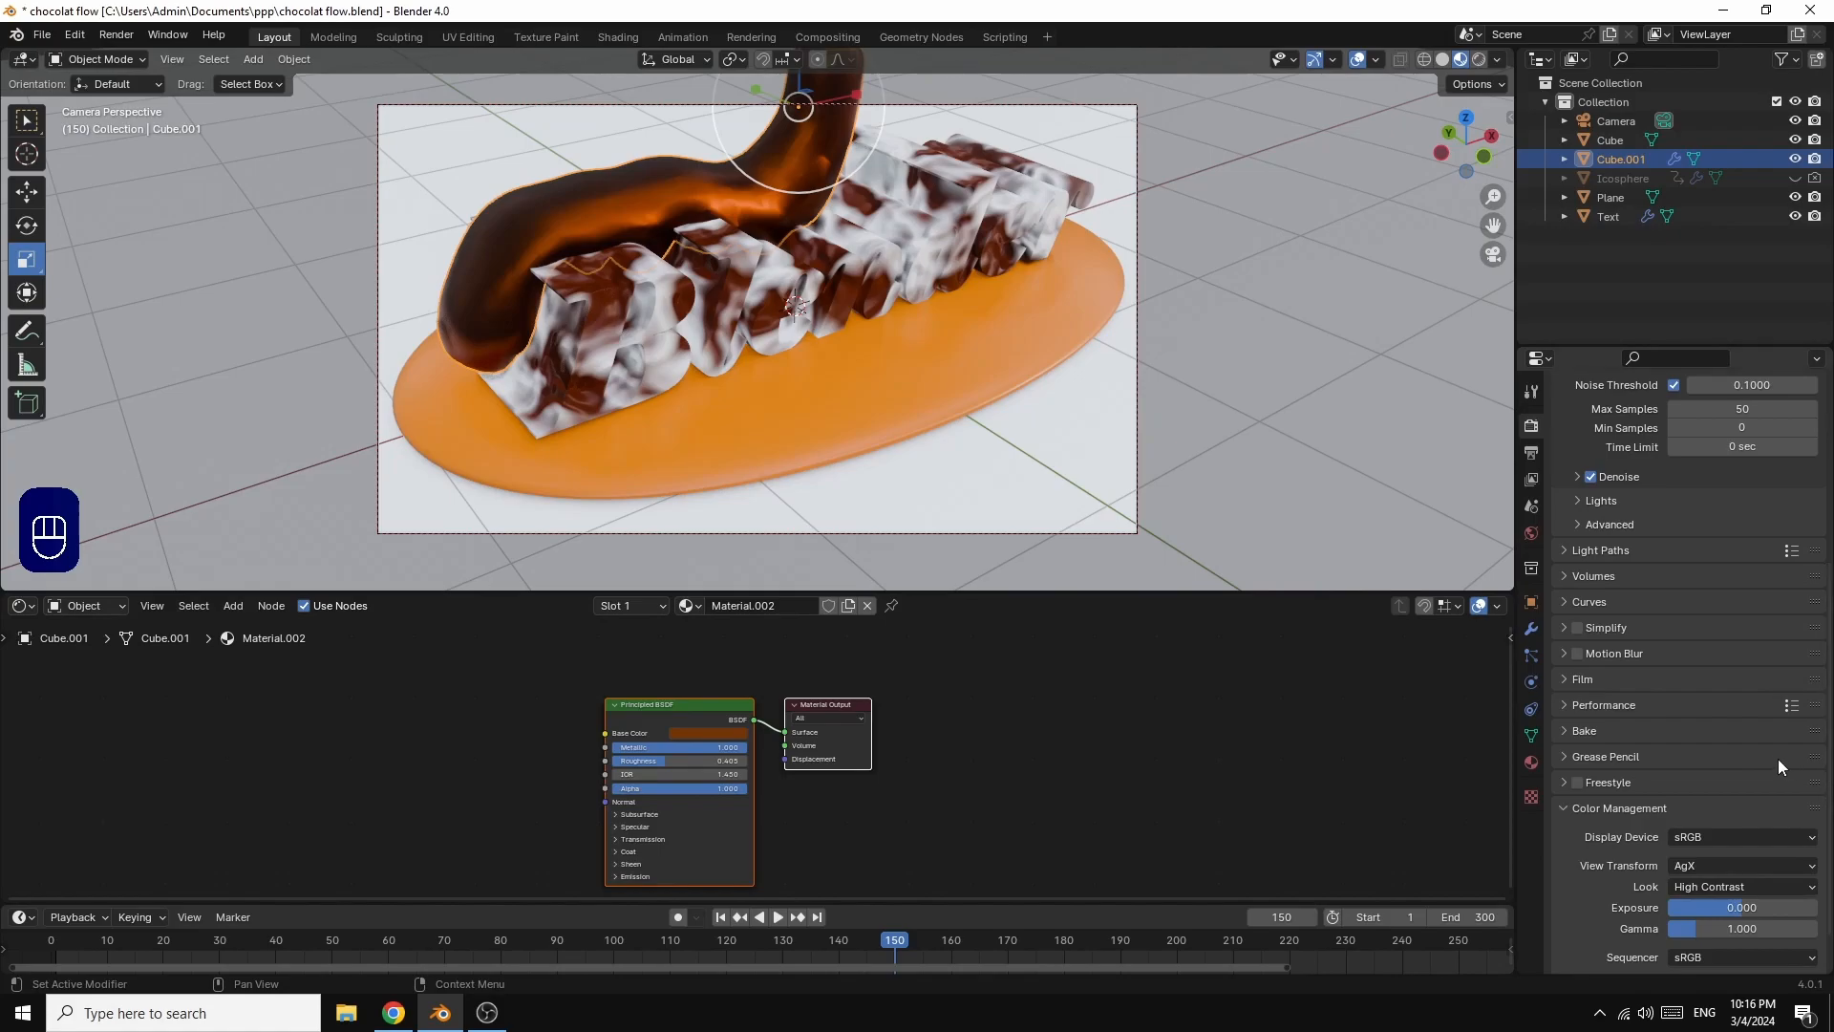
scroll(1793, 712, up, 2)
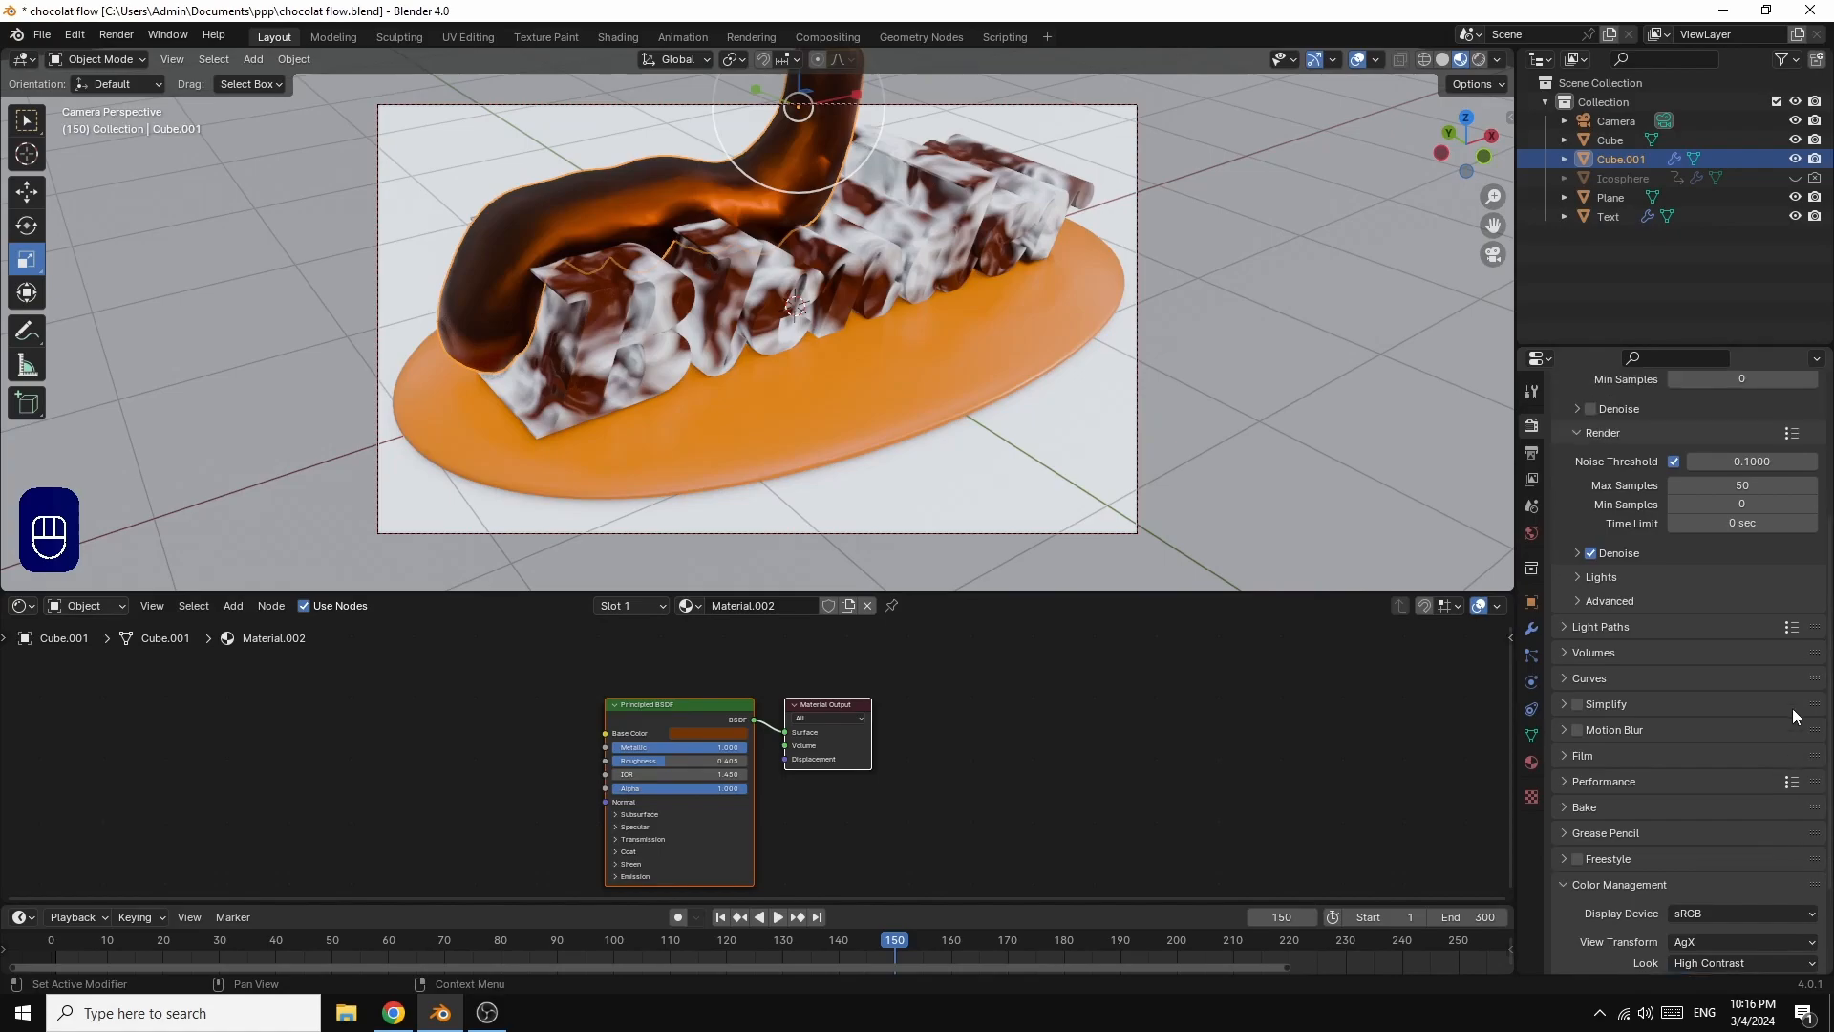
click(1565, 629)
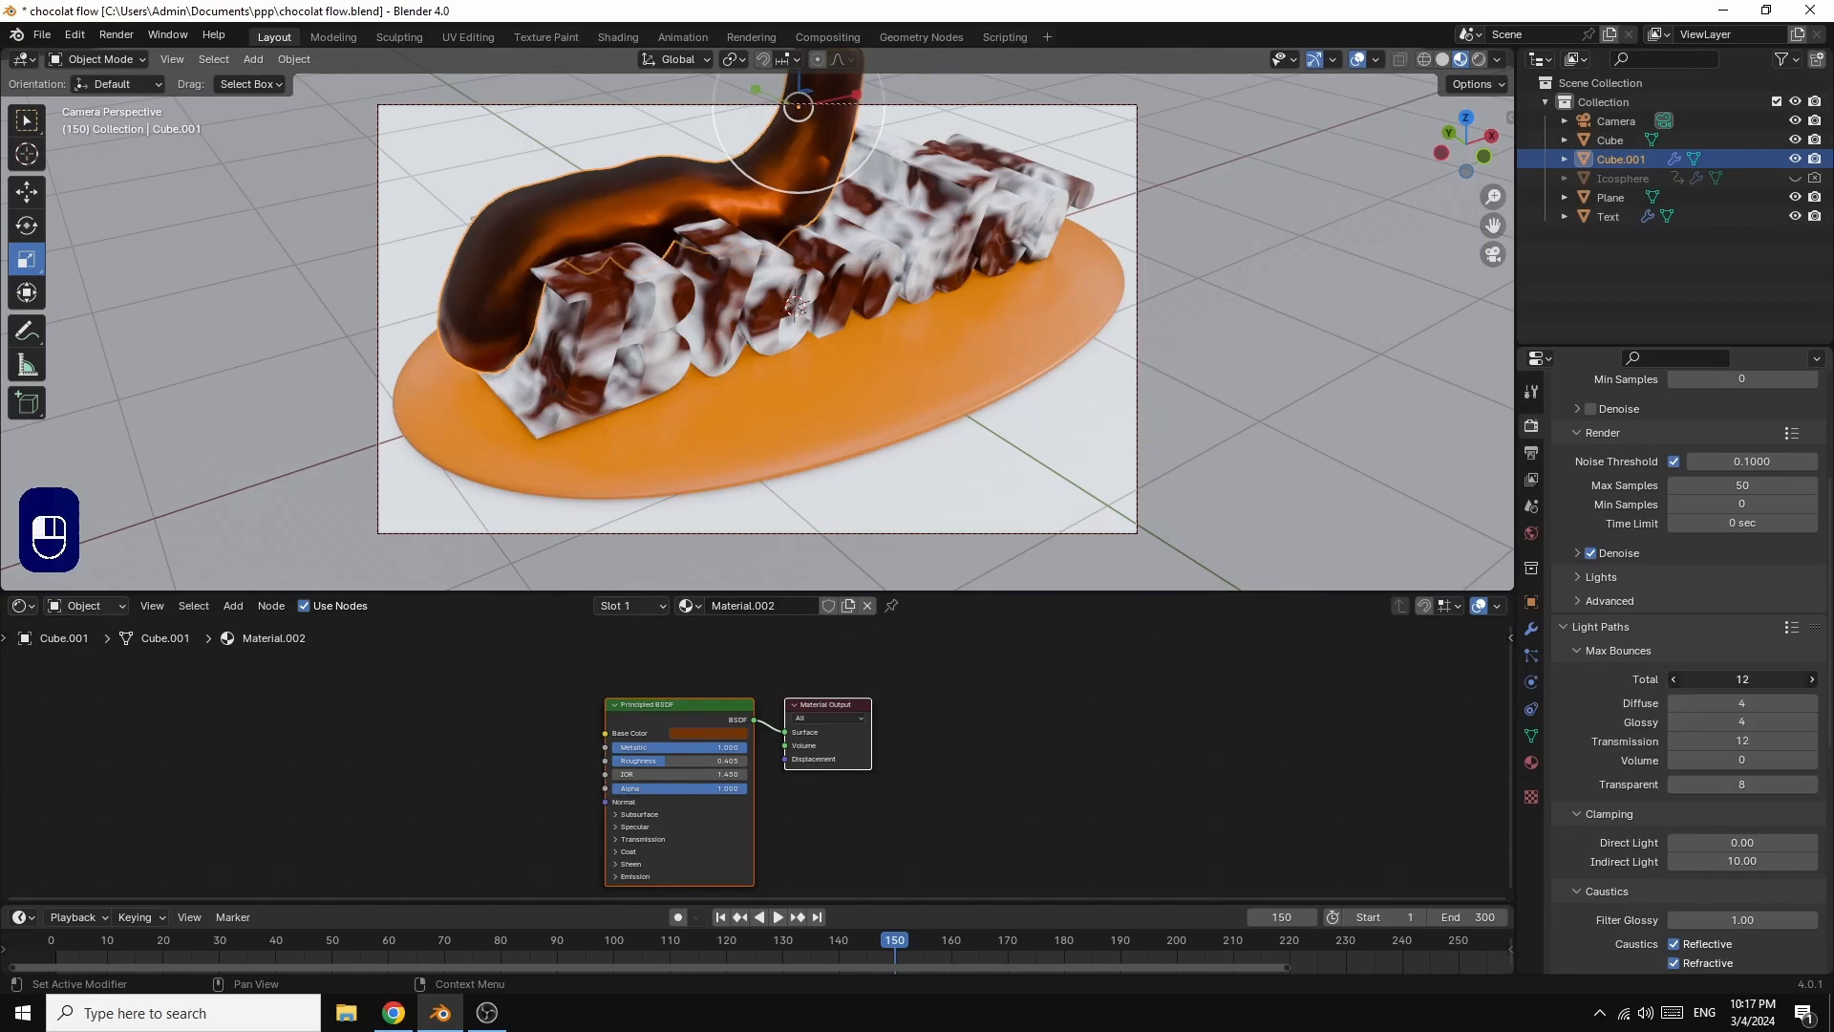
mouse_move(1746, 680)
mouse_down()
mouse_move(1746, 785)
mouse_move(1745, 680)
mouse_up()
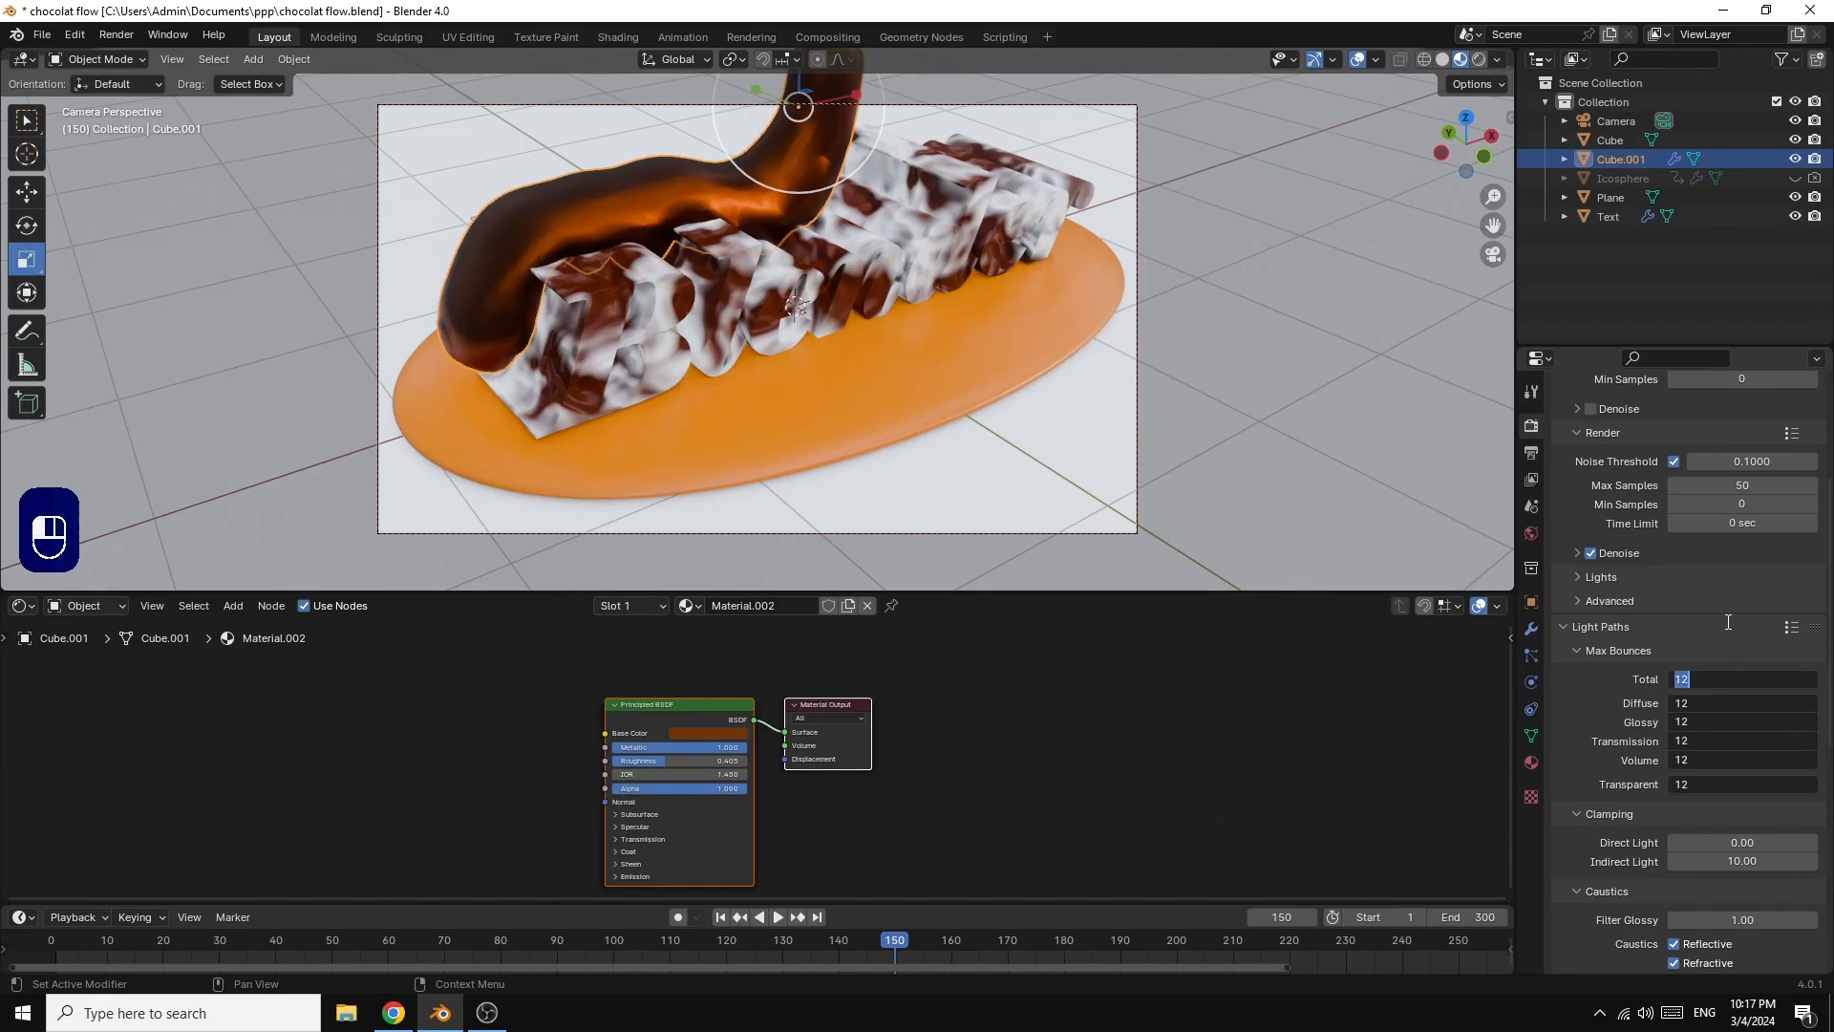
text(1)
key(Return)
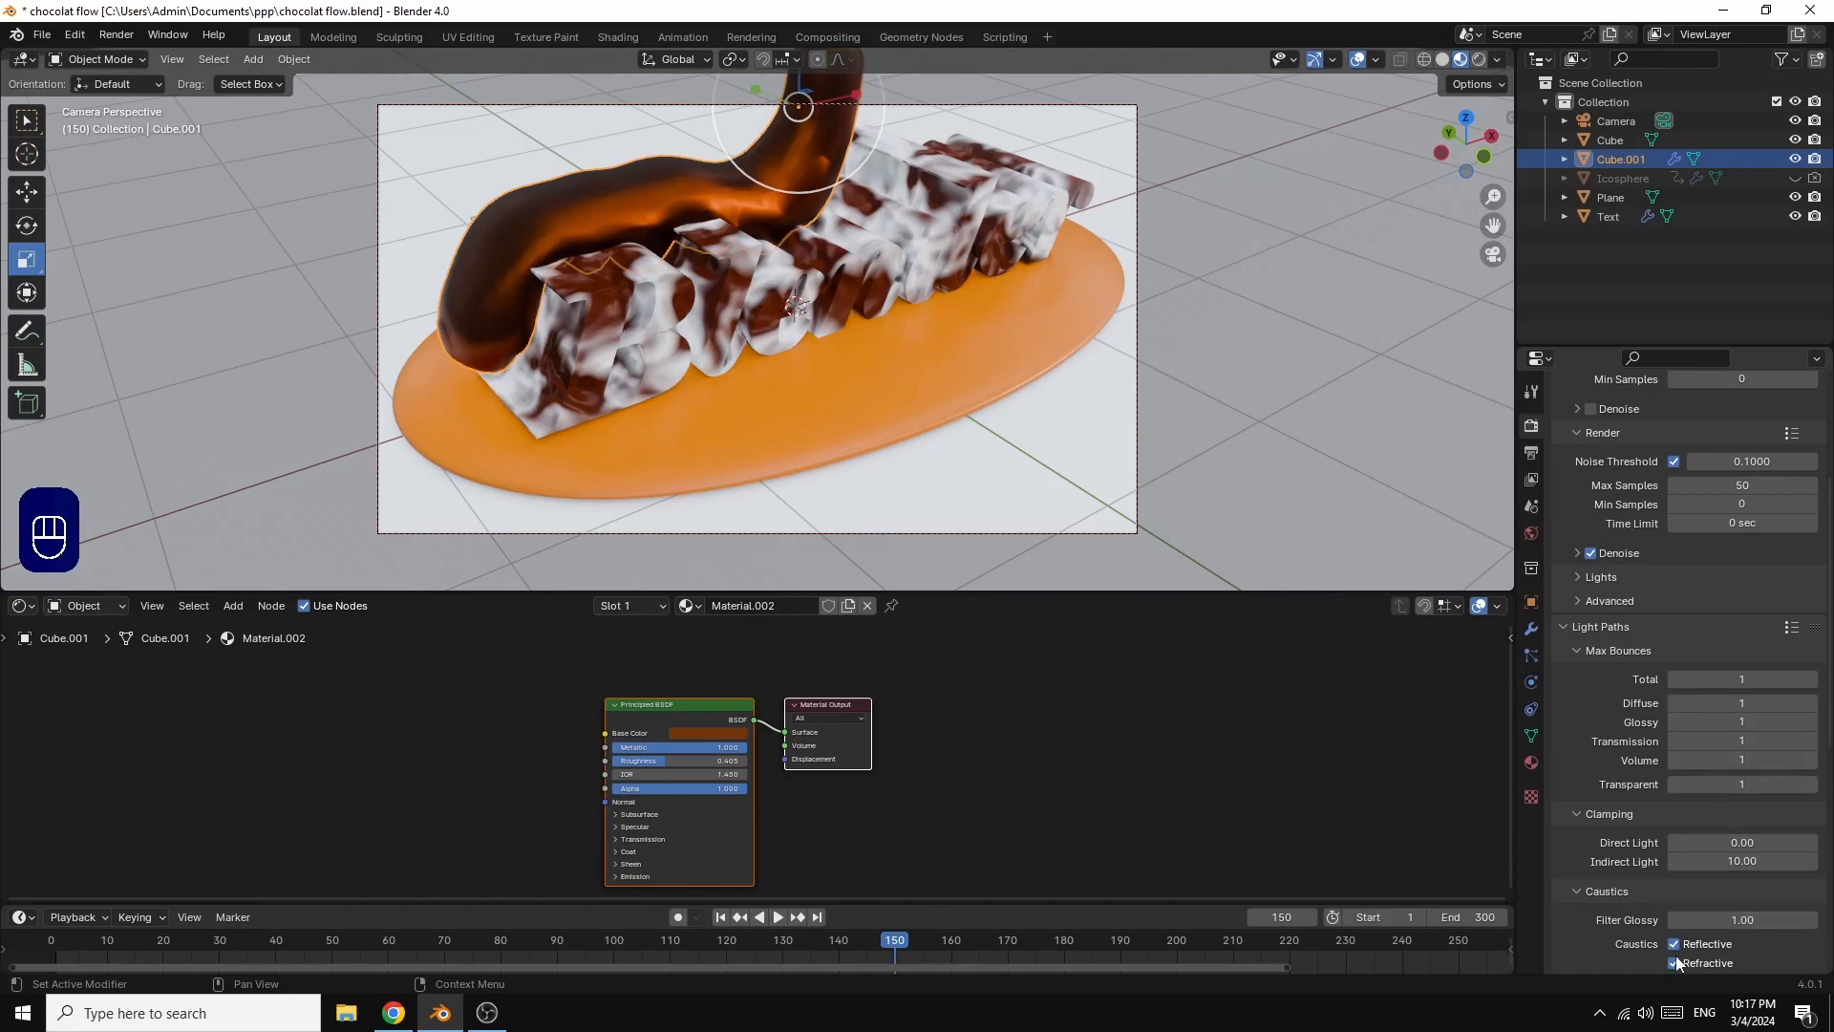
drag(1674, 946, 1675, 964)
Step: Disable Use Tiling and Use Curves BVH in the Cycles performance settings
scroll(1759, 717, down, 3)
scroll(1760, 718, down, 2)
scroll(1791, 841, down, 2)
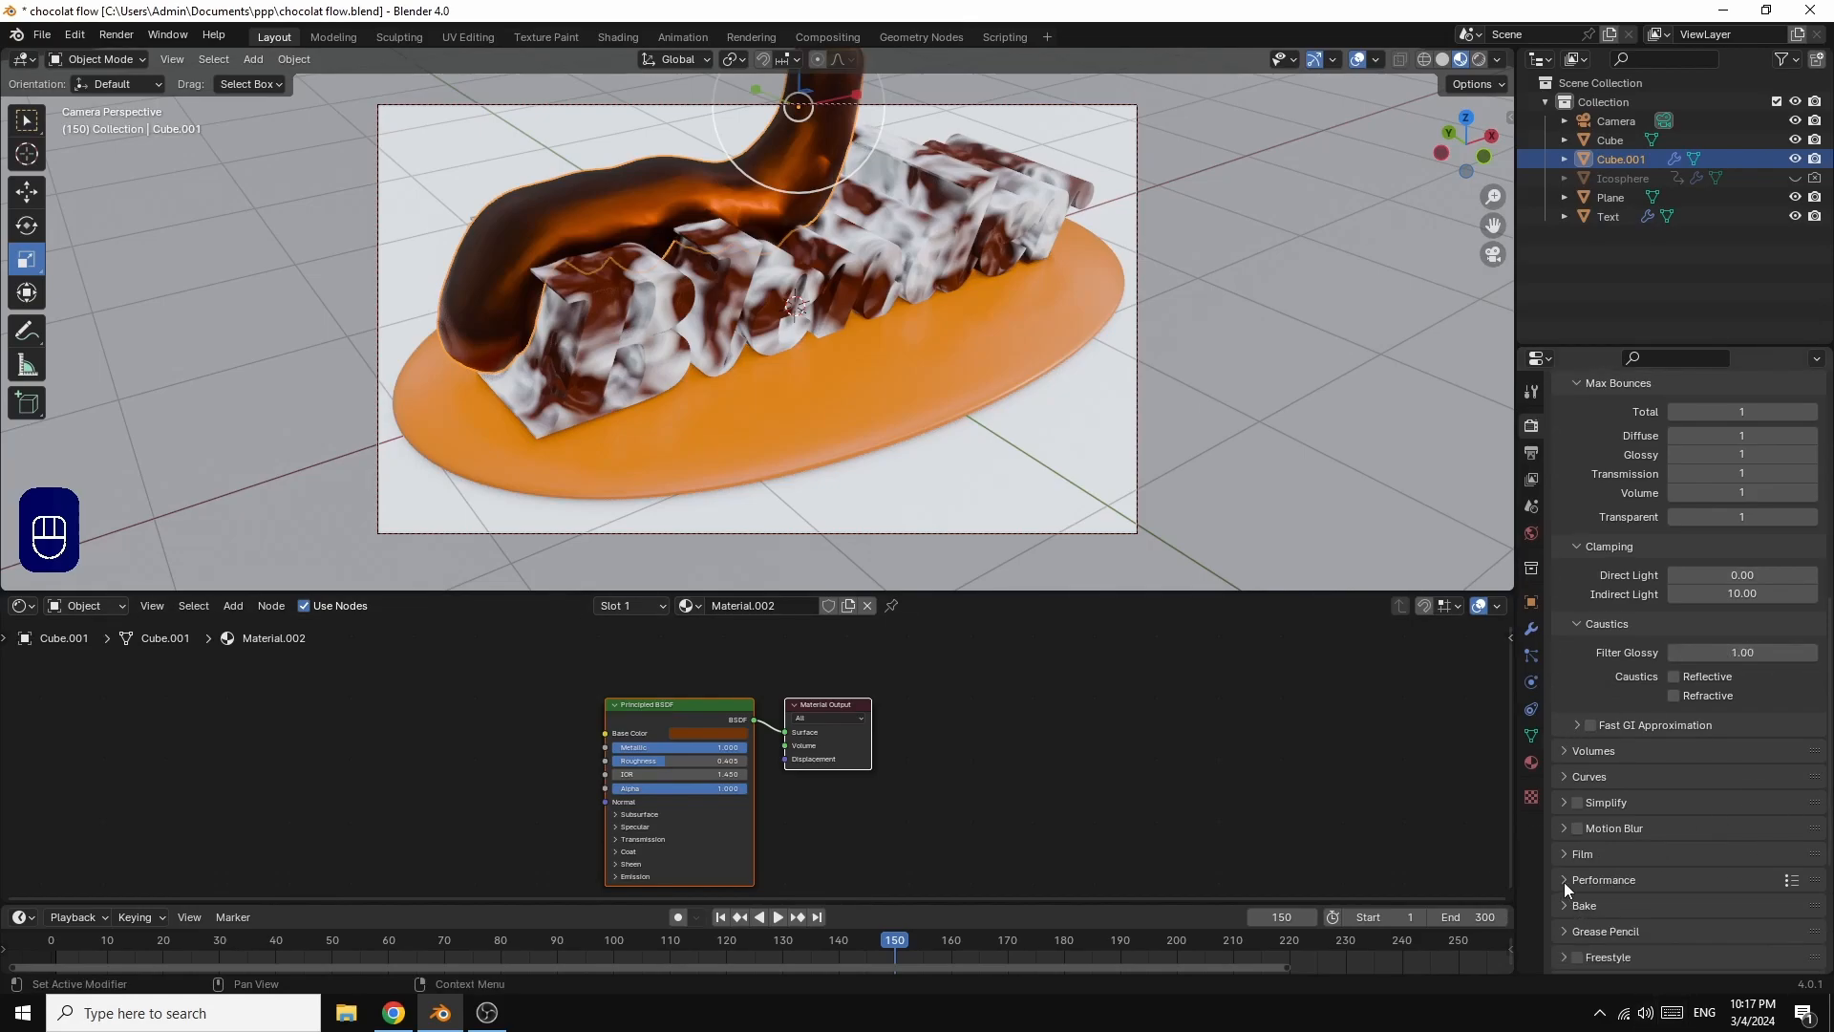
click(1564, 880)
scroll(1746, 880, down, 5)
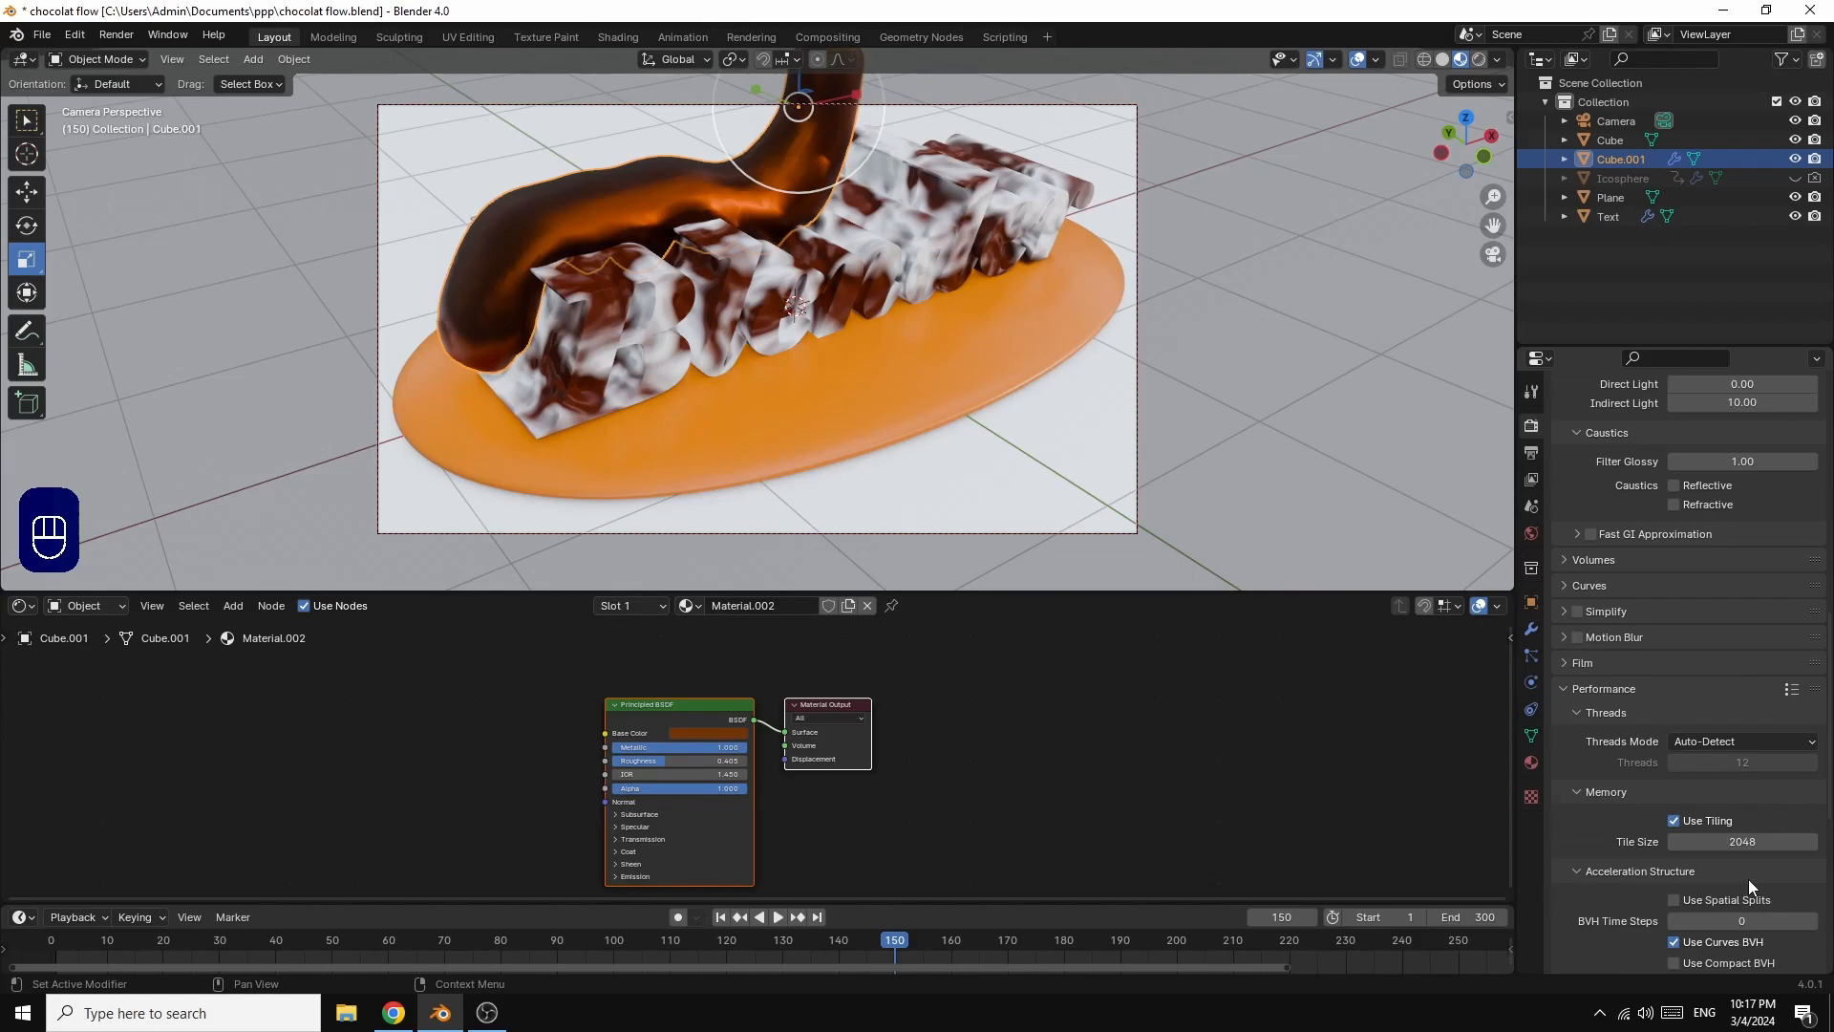
click(1673, 820)
click(1673, 943)
scroll(1745, 654, down, 10)
Step: Render the current frame as a still image with Cycles and zoom out to inspect it
click(113, 35)
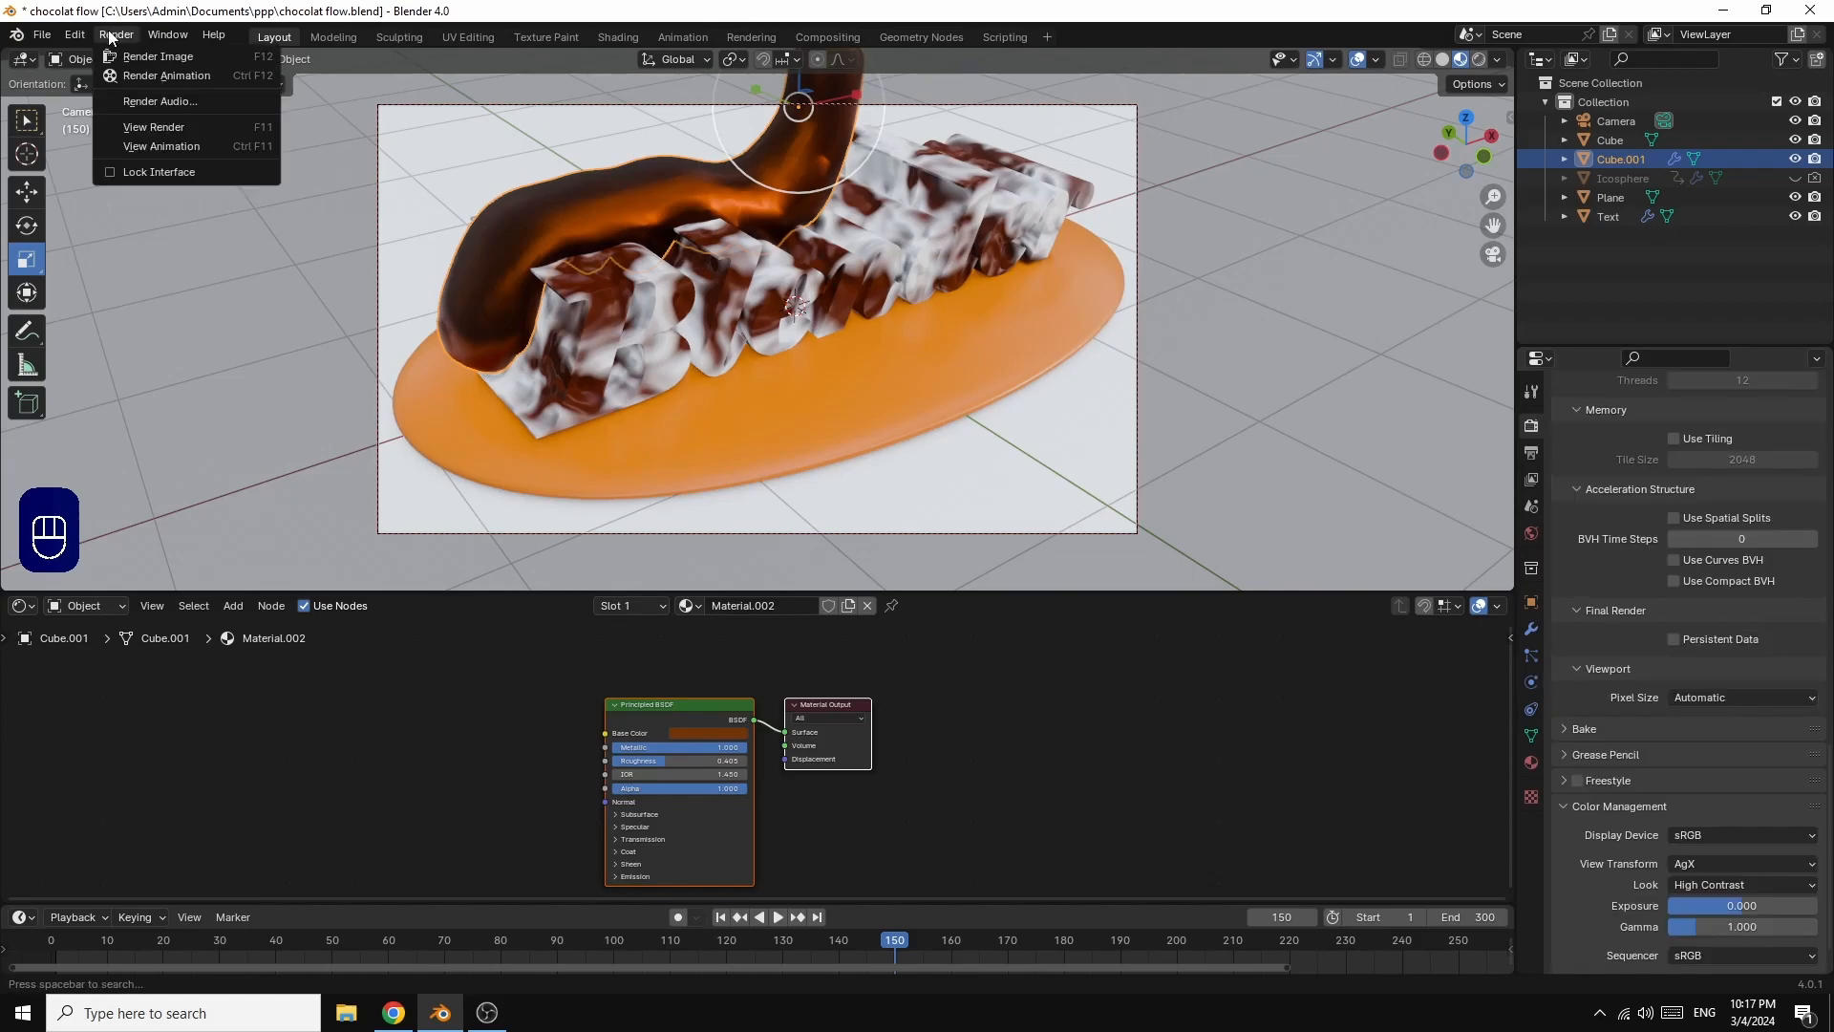
click(149, 61)
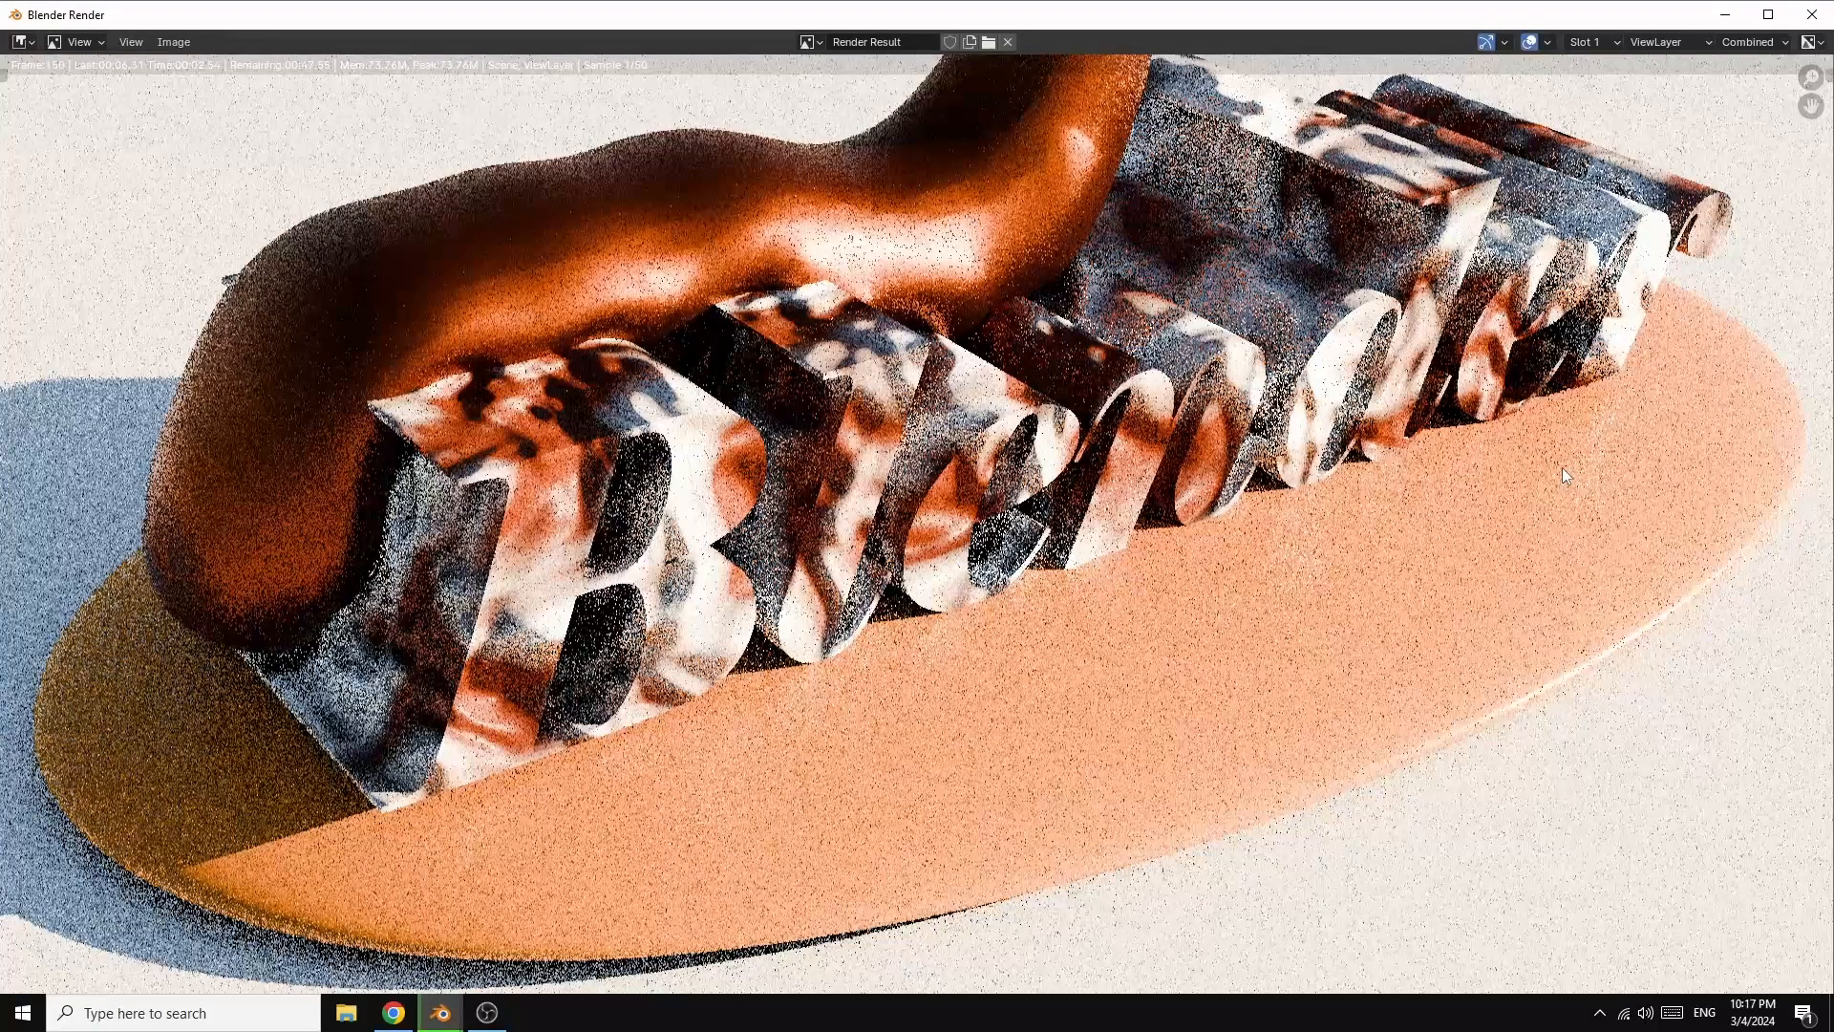
scroll(1558, 493, down, 3)
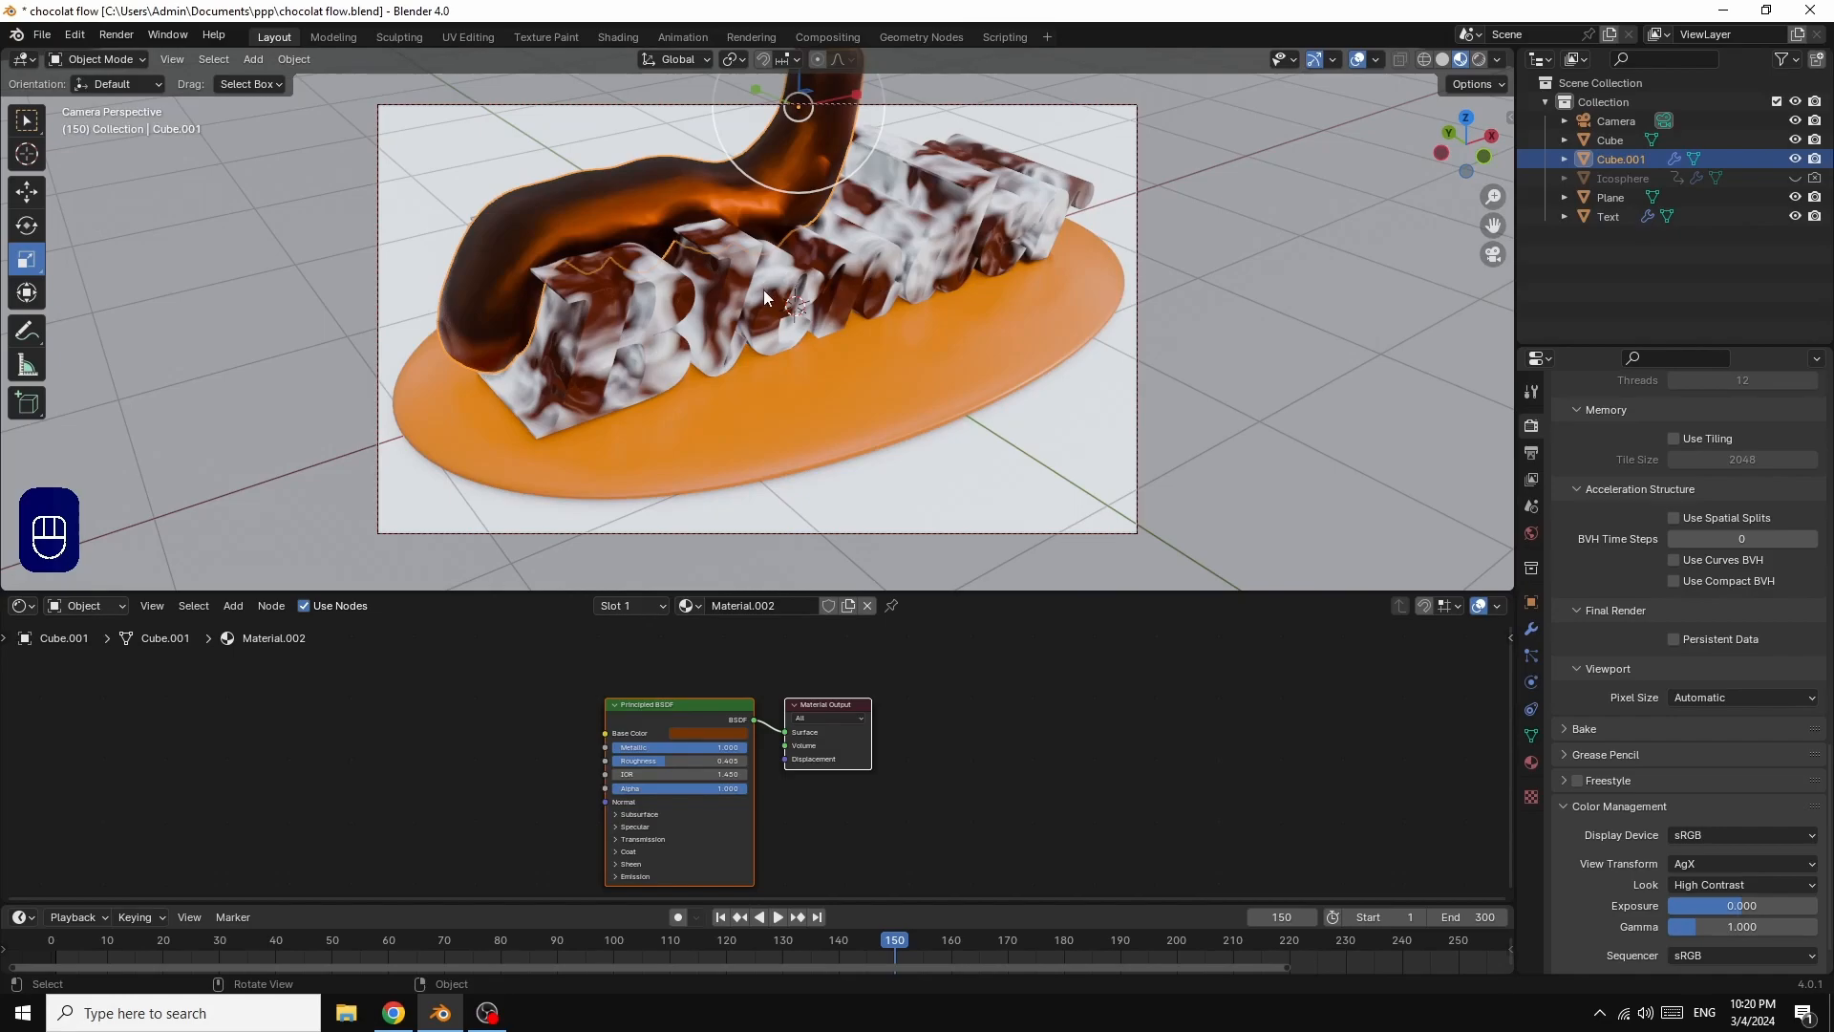
Step: Set the render output file format to FFmpeg Video
click(1531, 453)
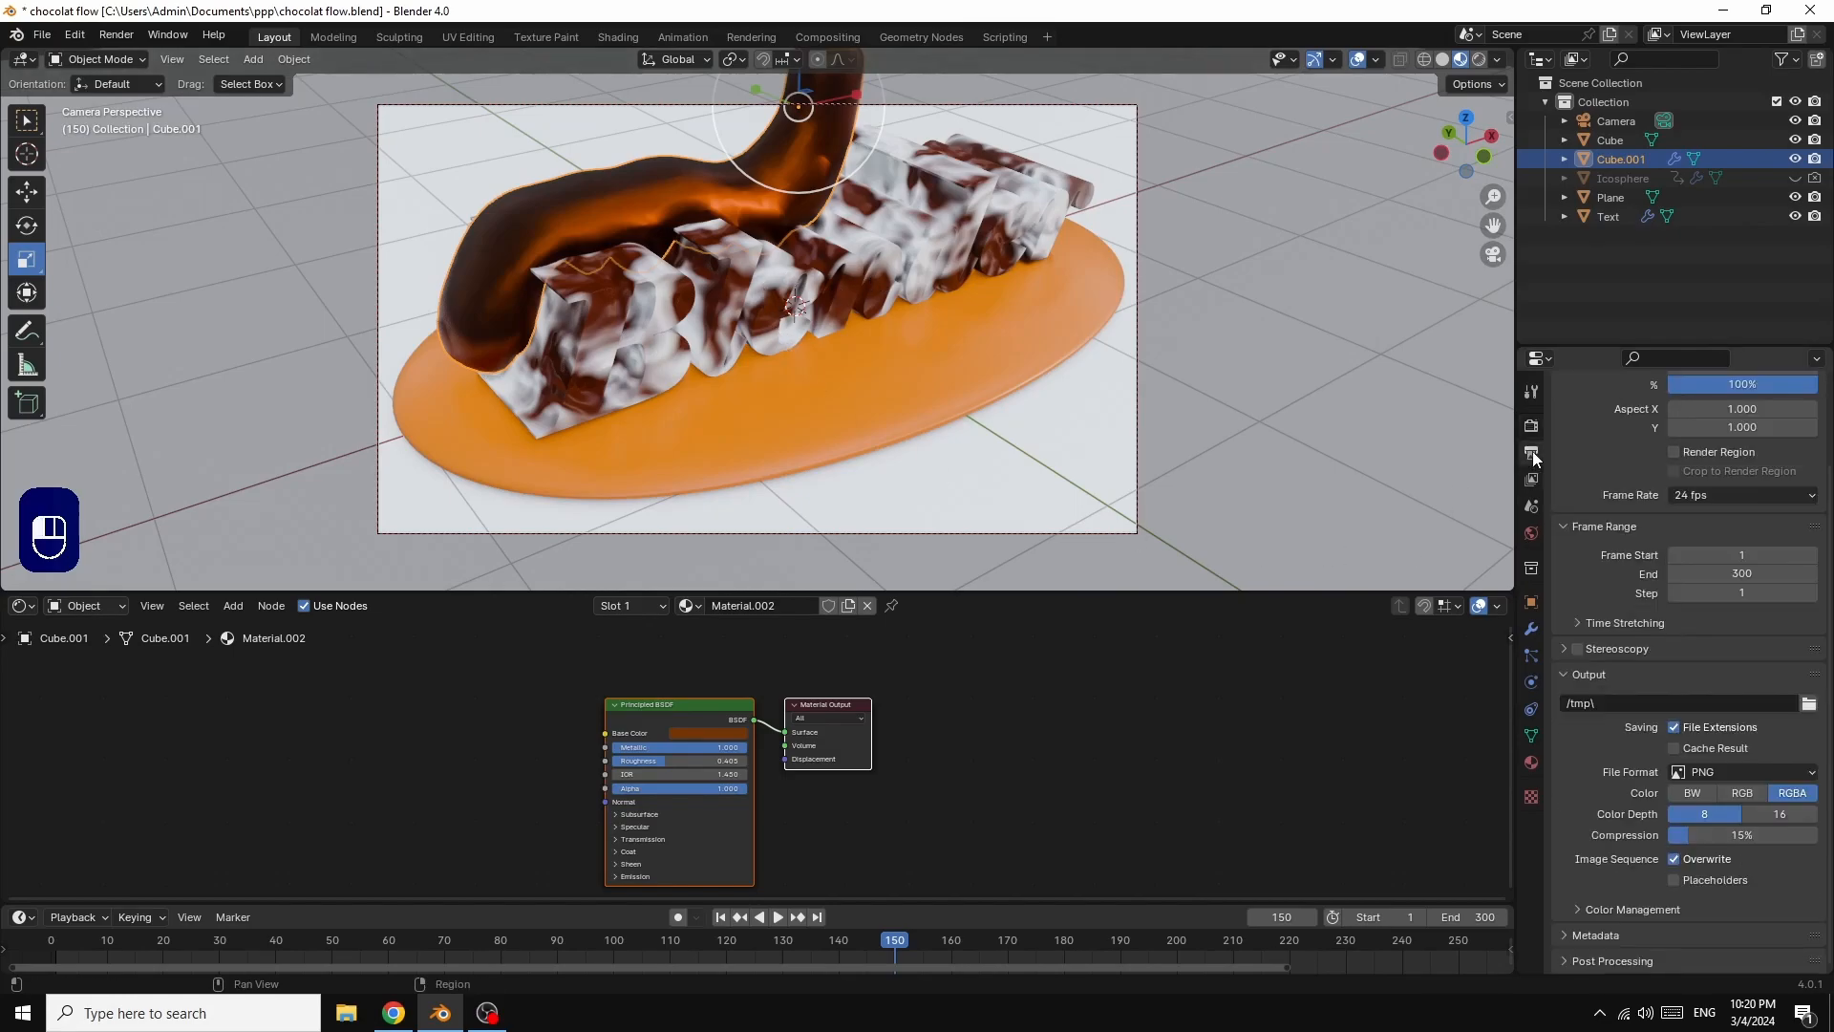
scroll(1742, 495, up, 3)
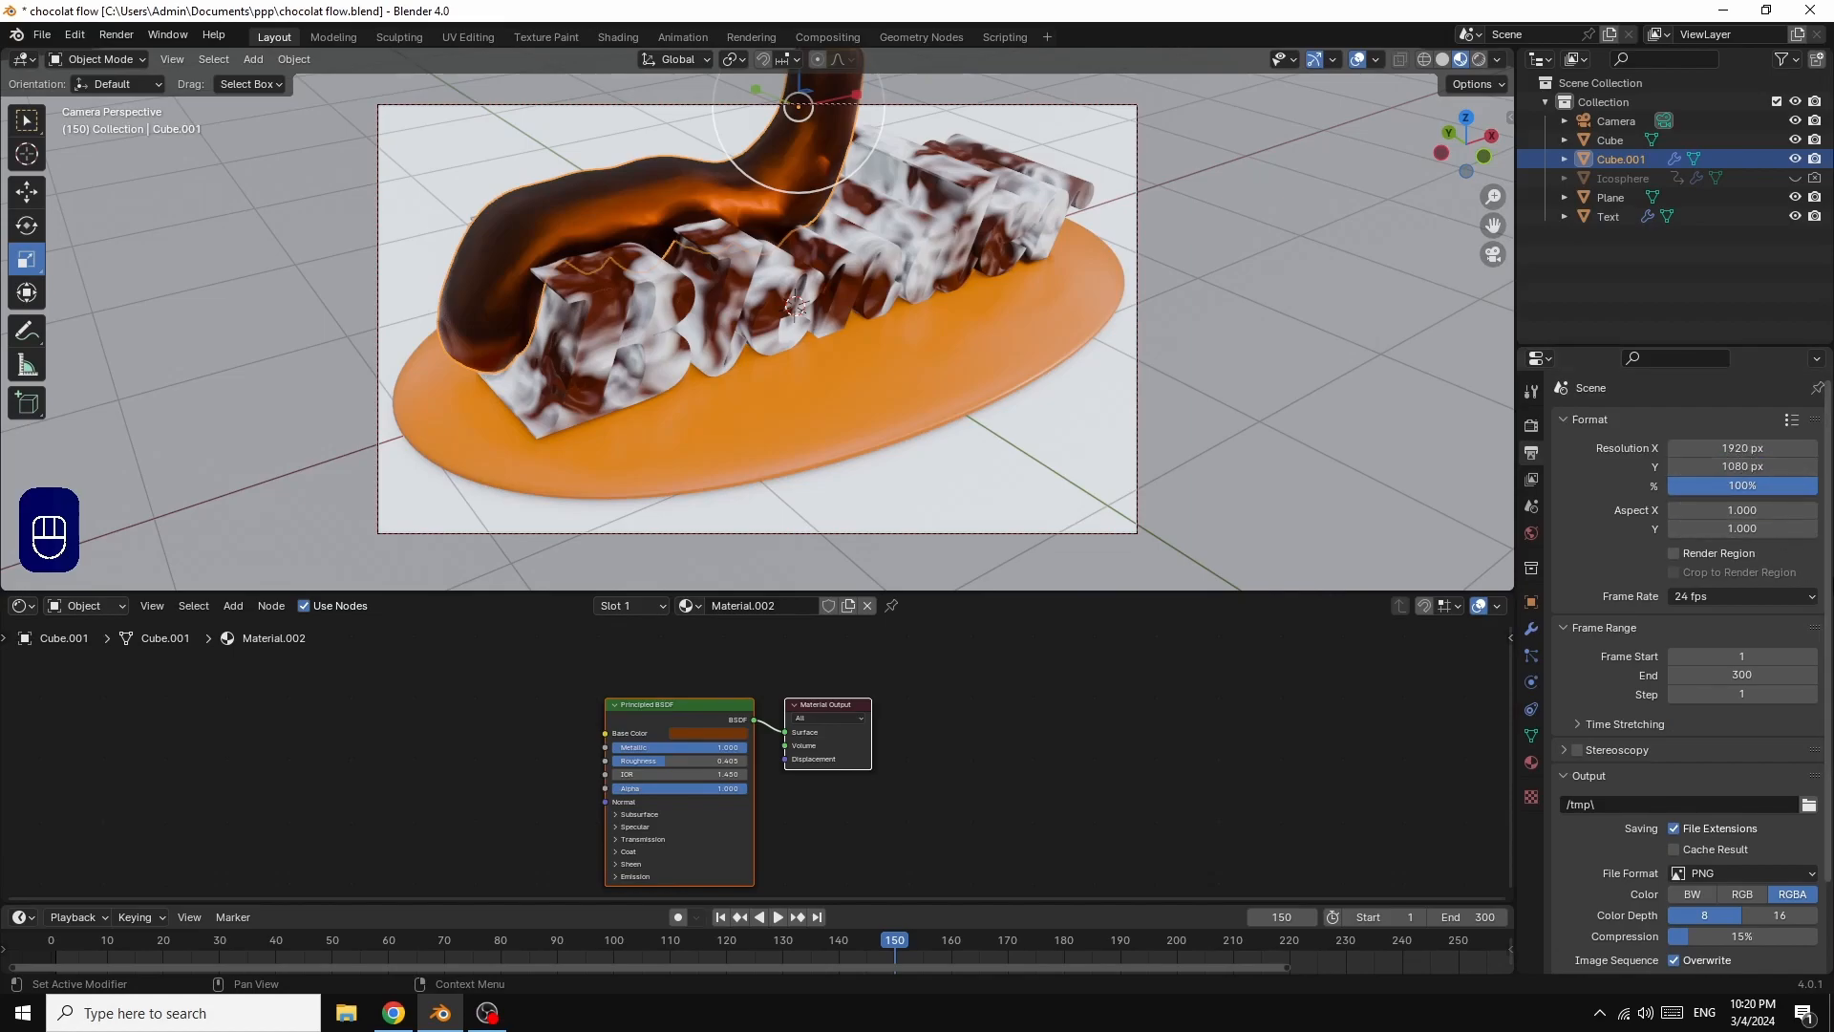
scroll(1830, 585, down, 3)
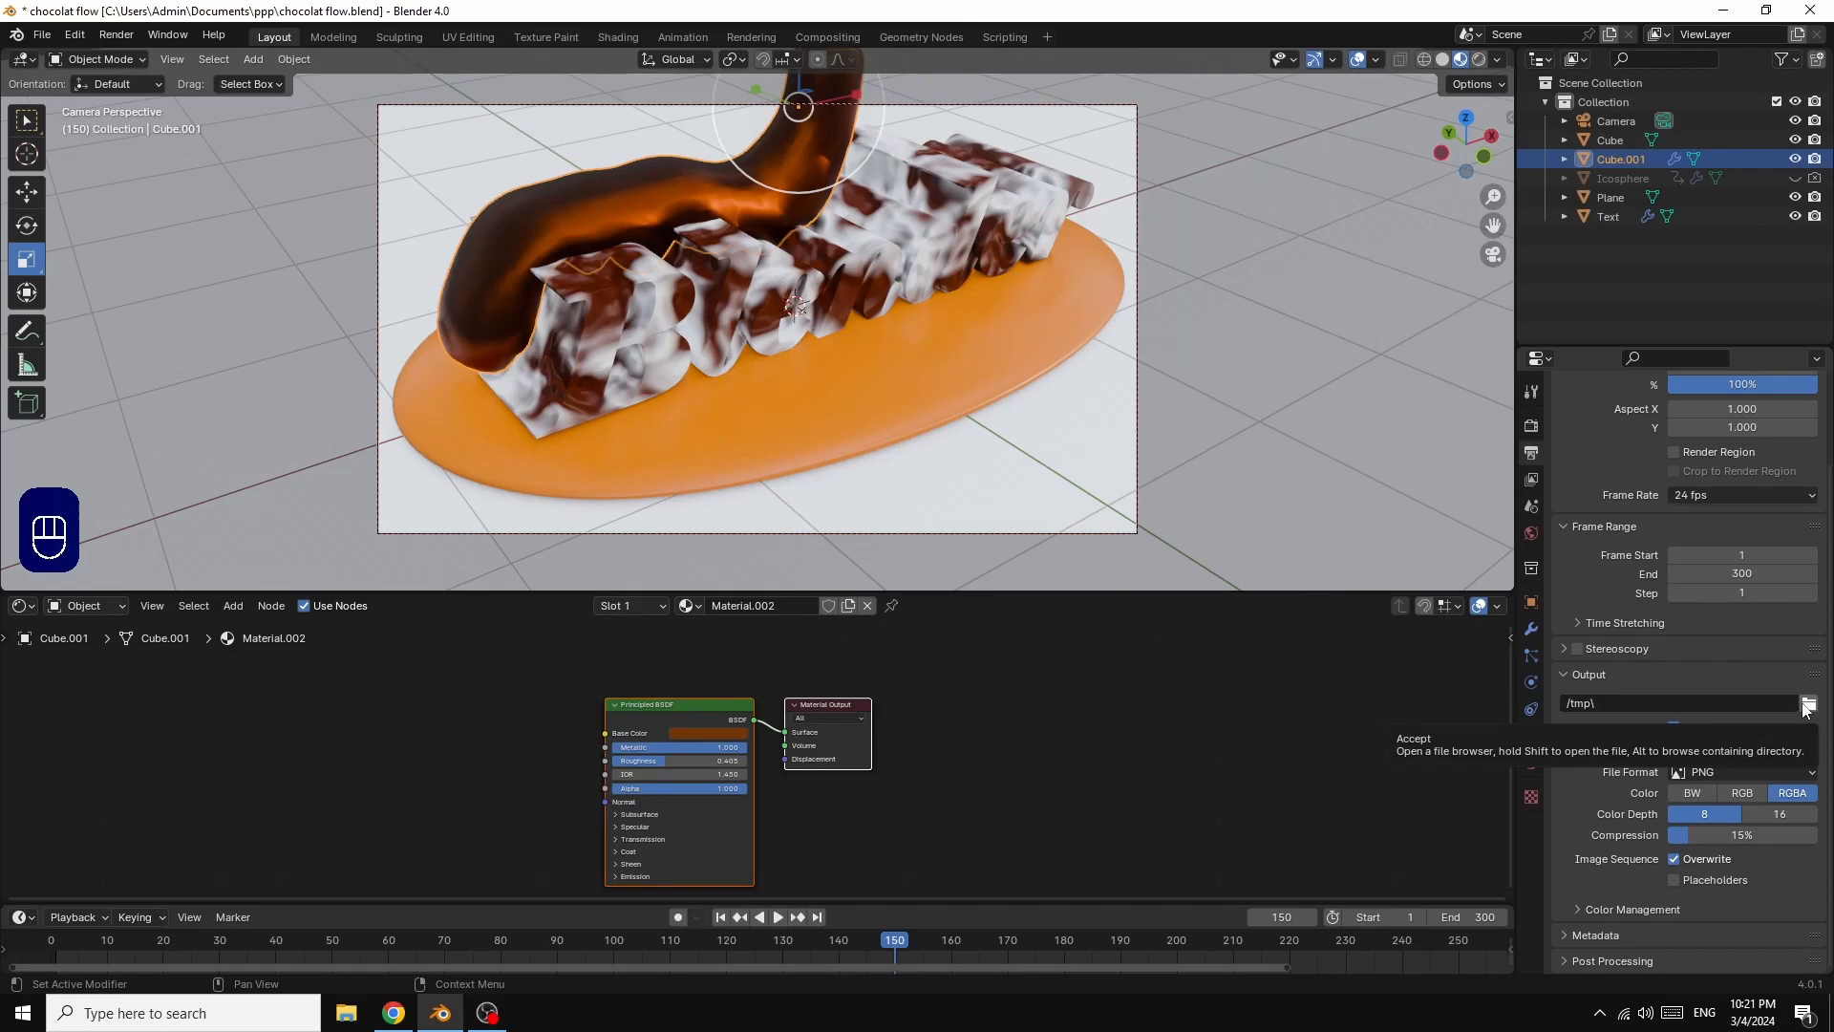
click(1726, 772)
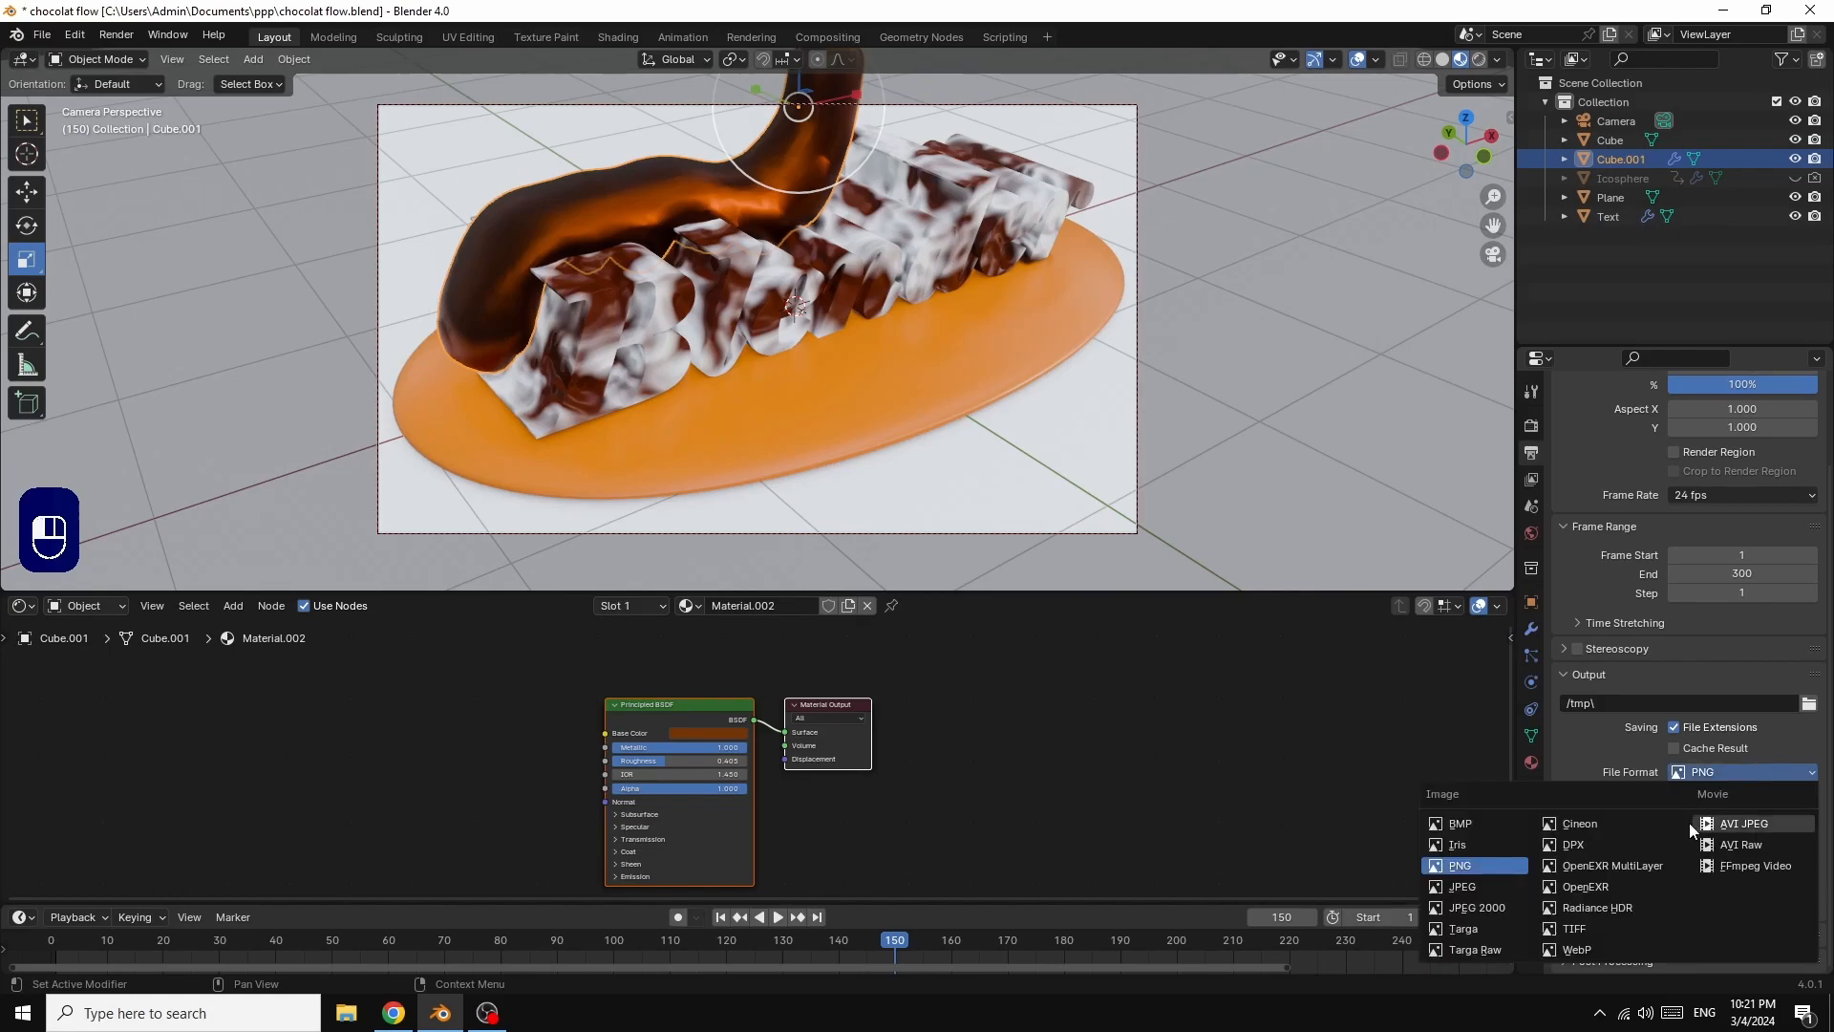
click(1751, 869)
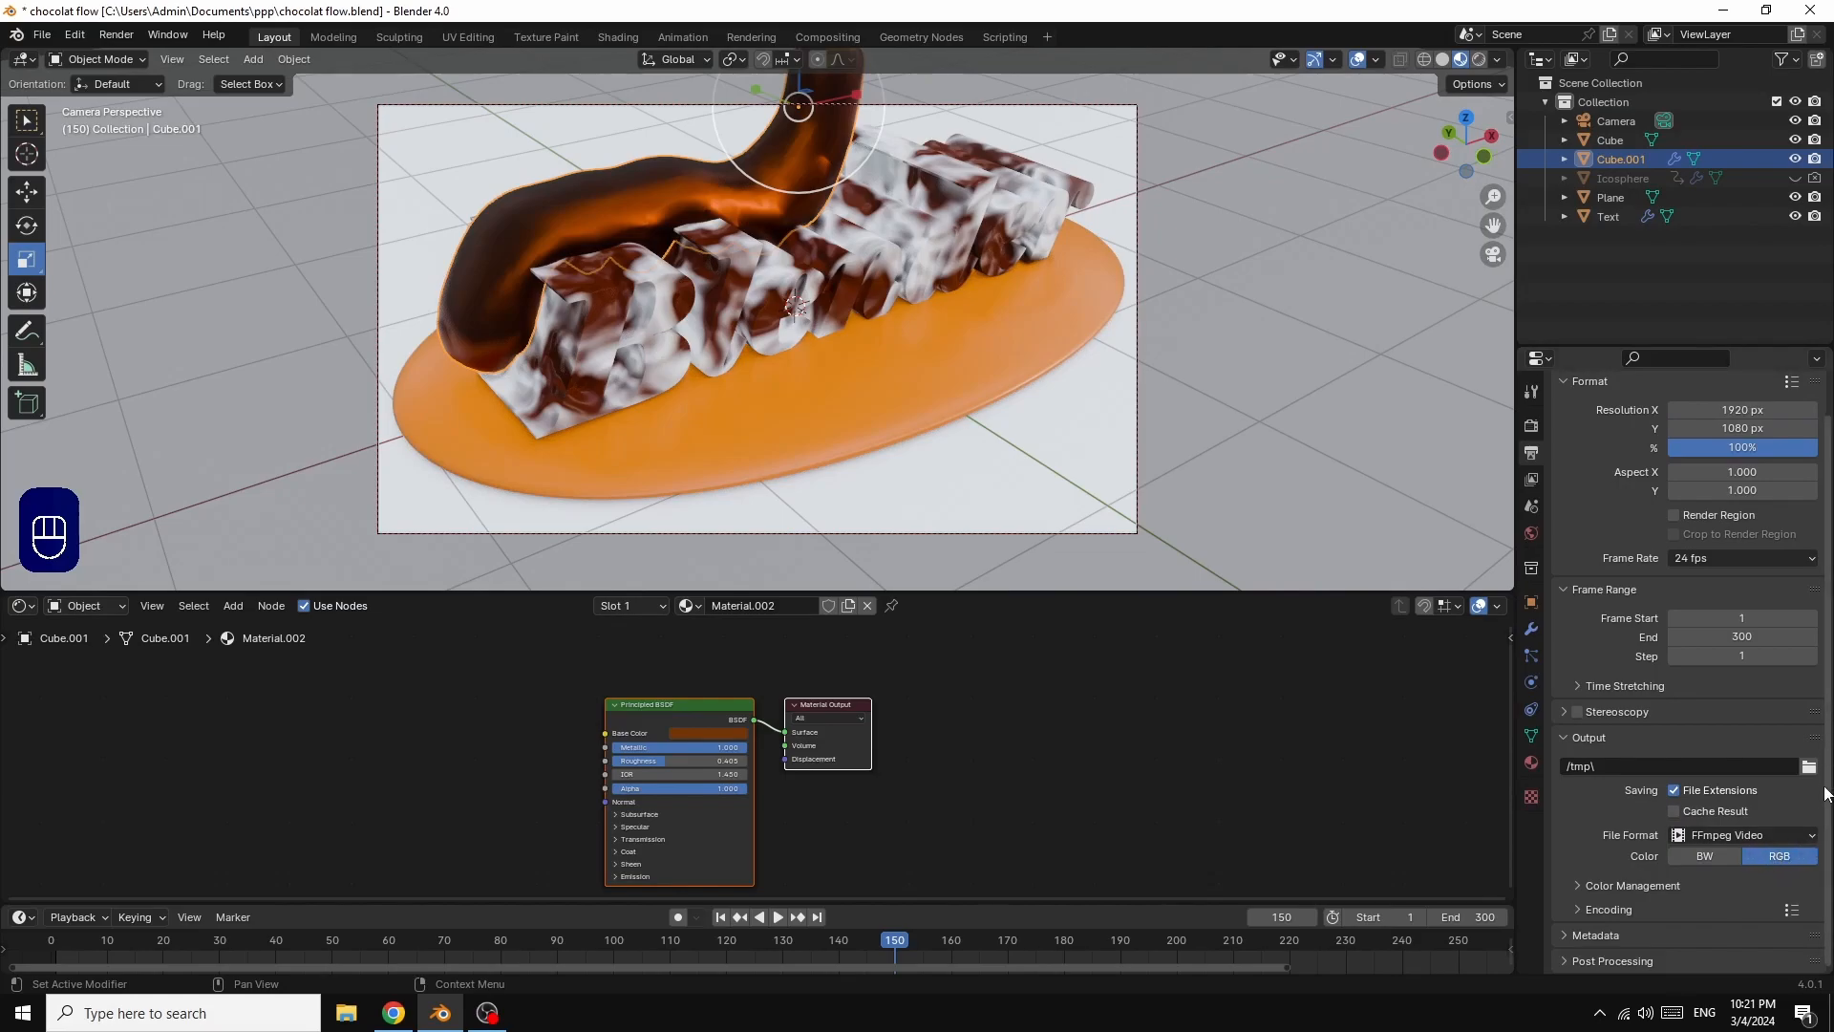
Step: Set the video encoding container to MPEG-4 and the Output Quality to High Quality
click(1579, 909)
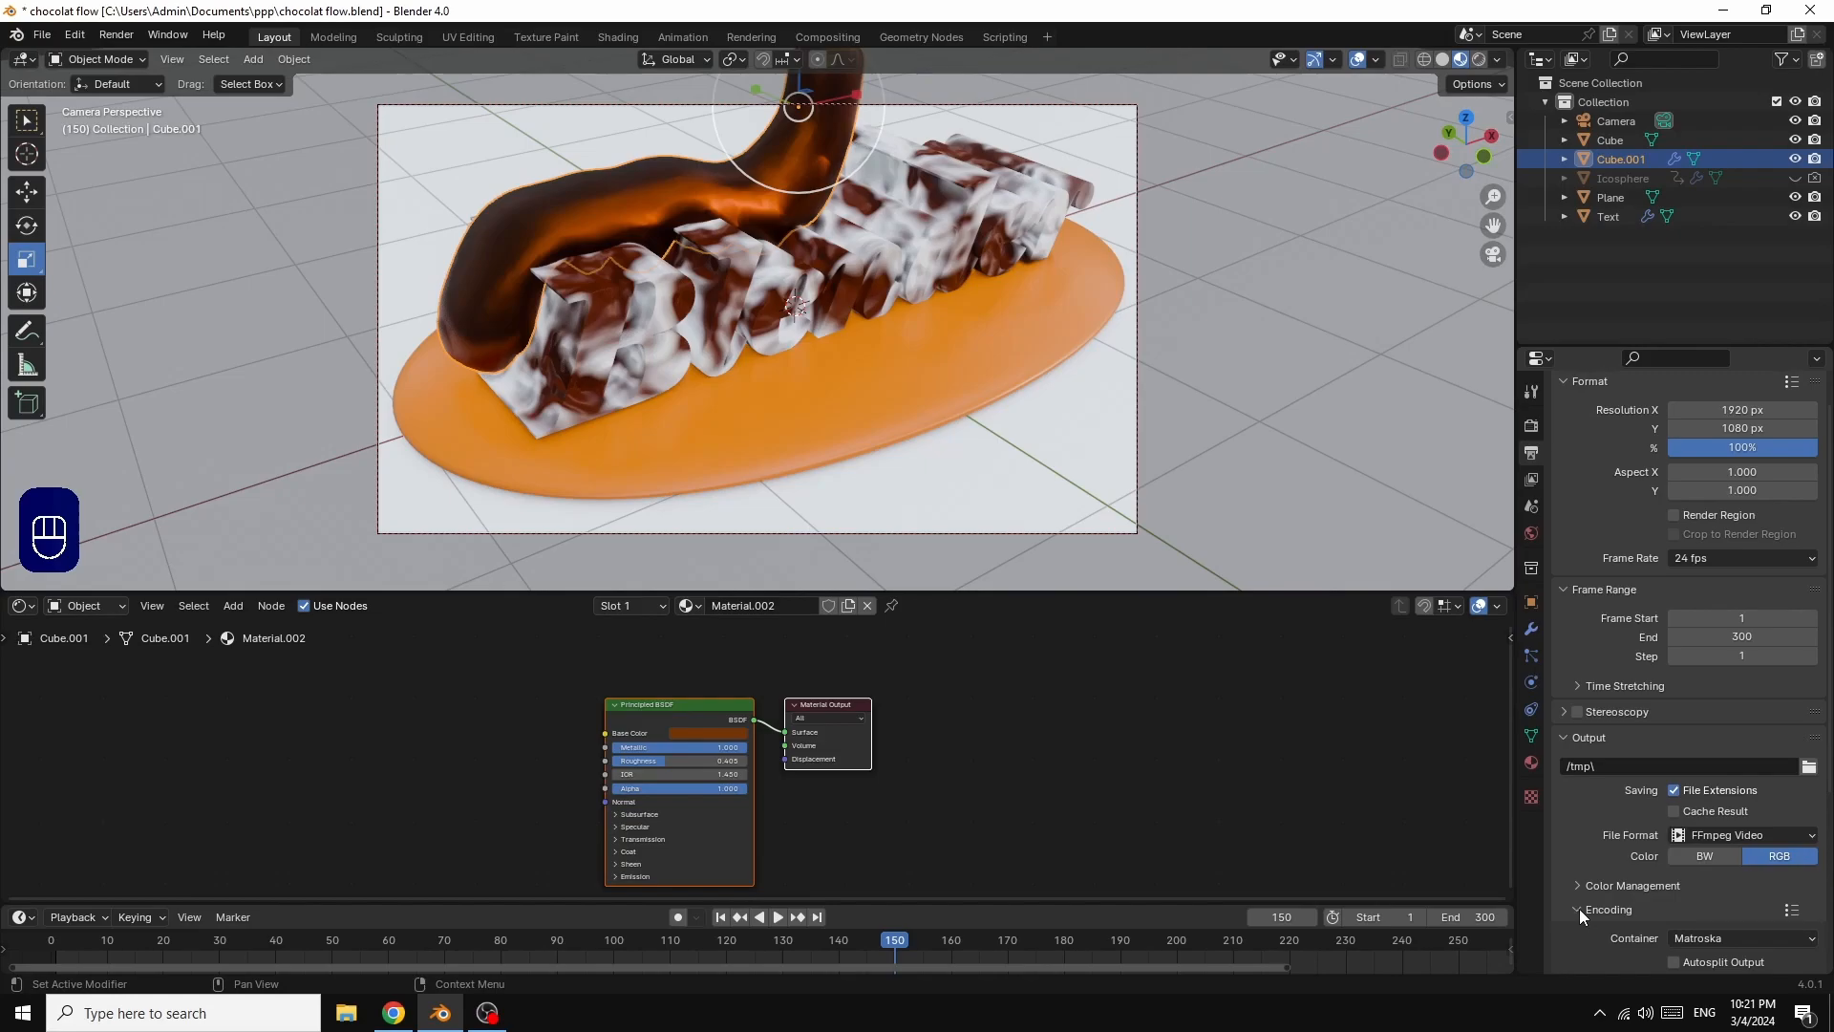
click(1723, 937)
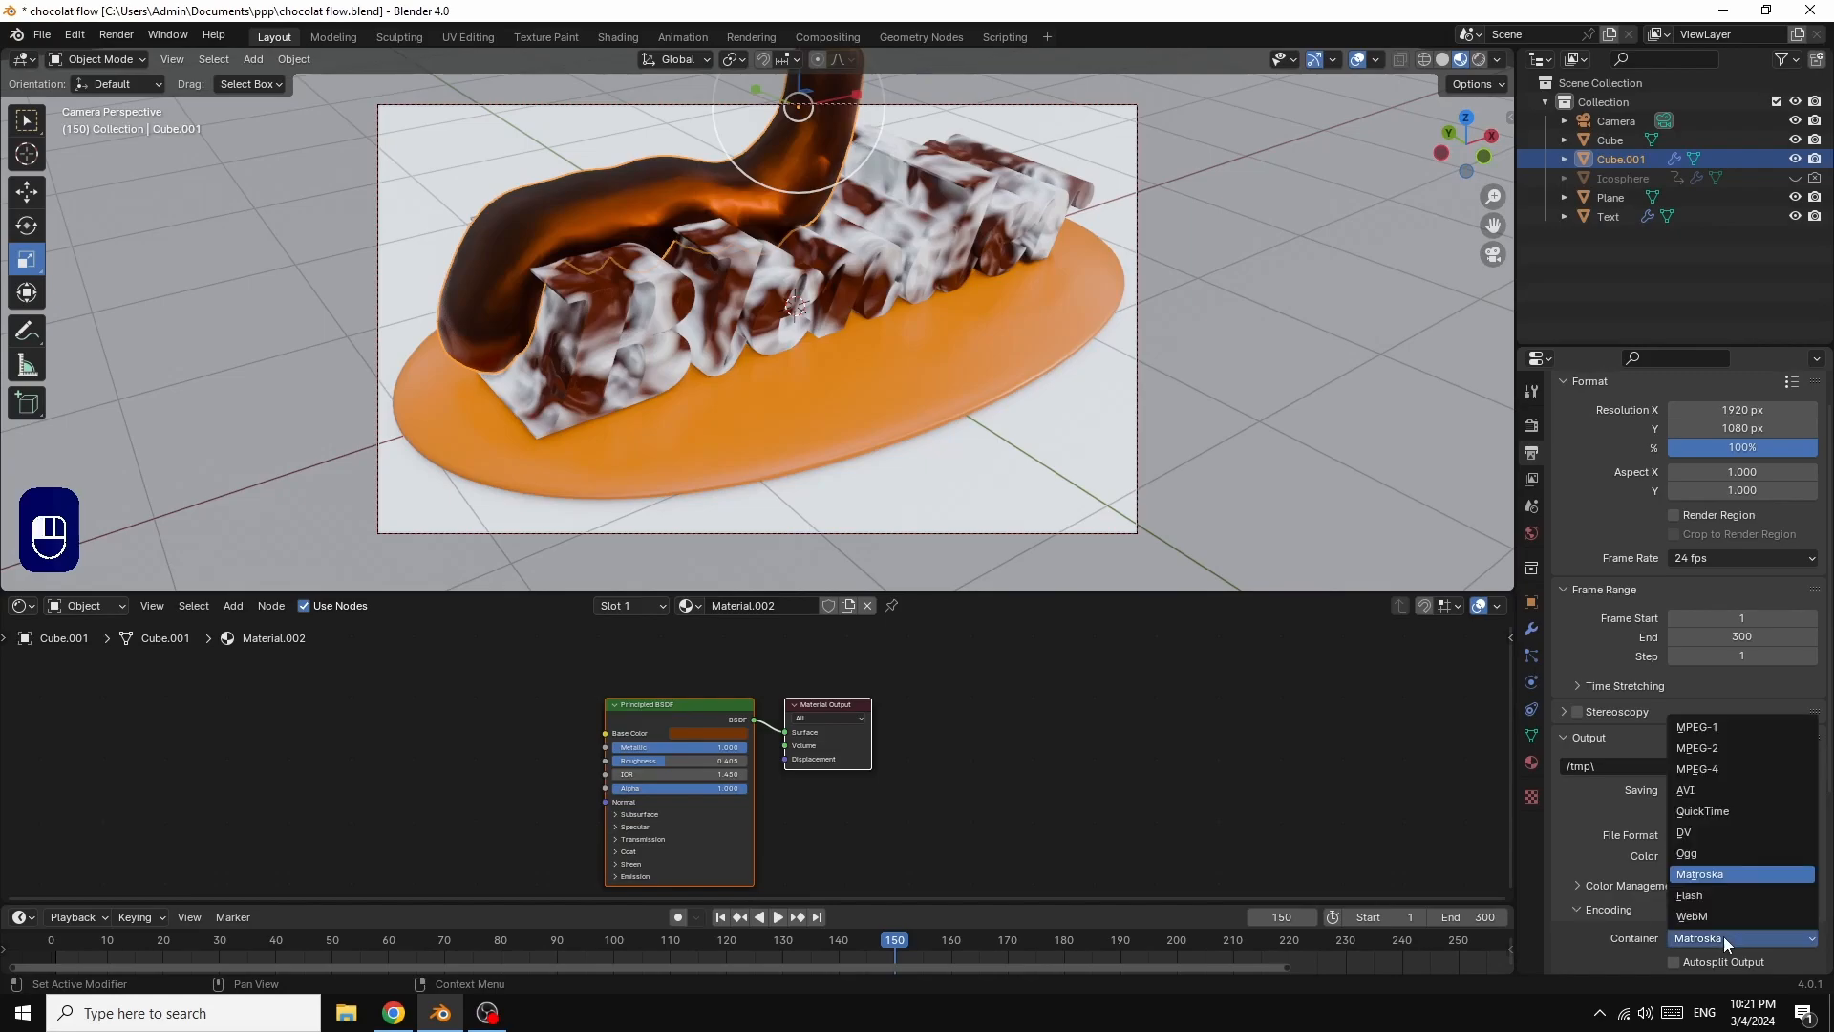
click(1716, 771)
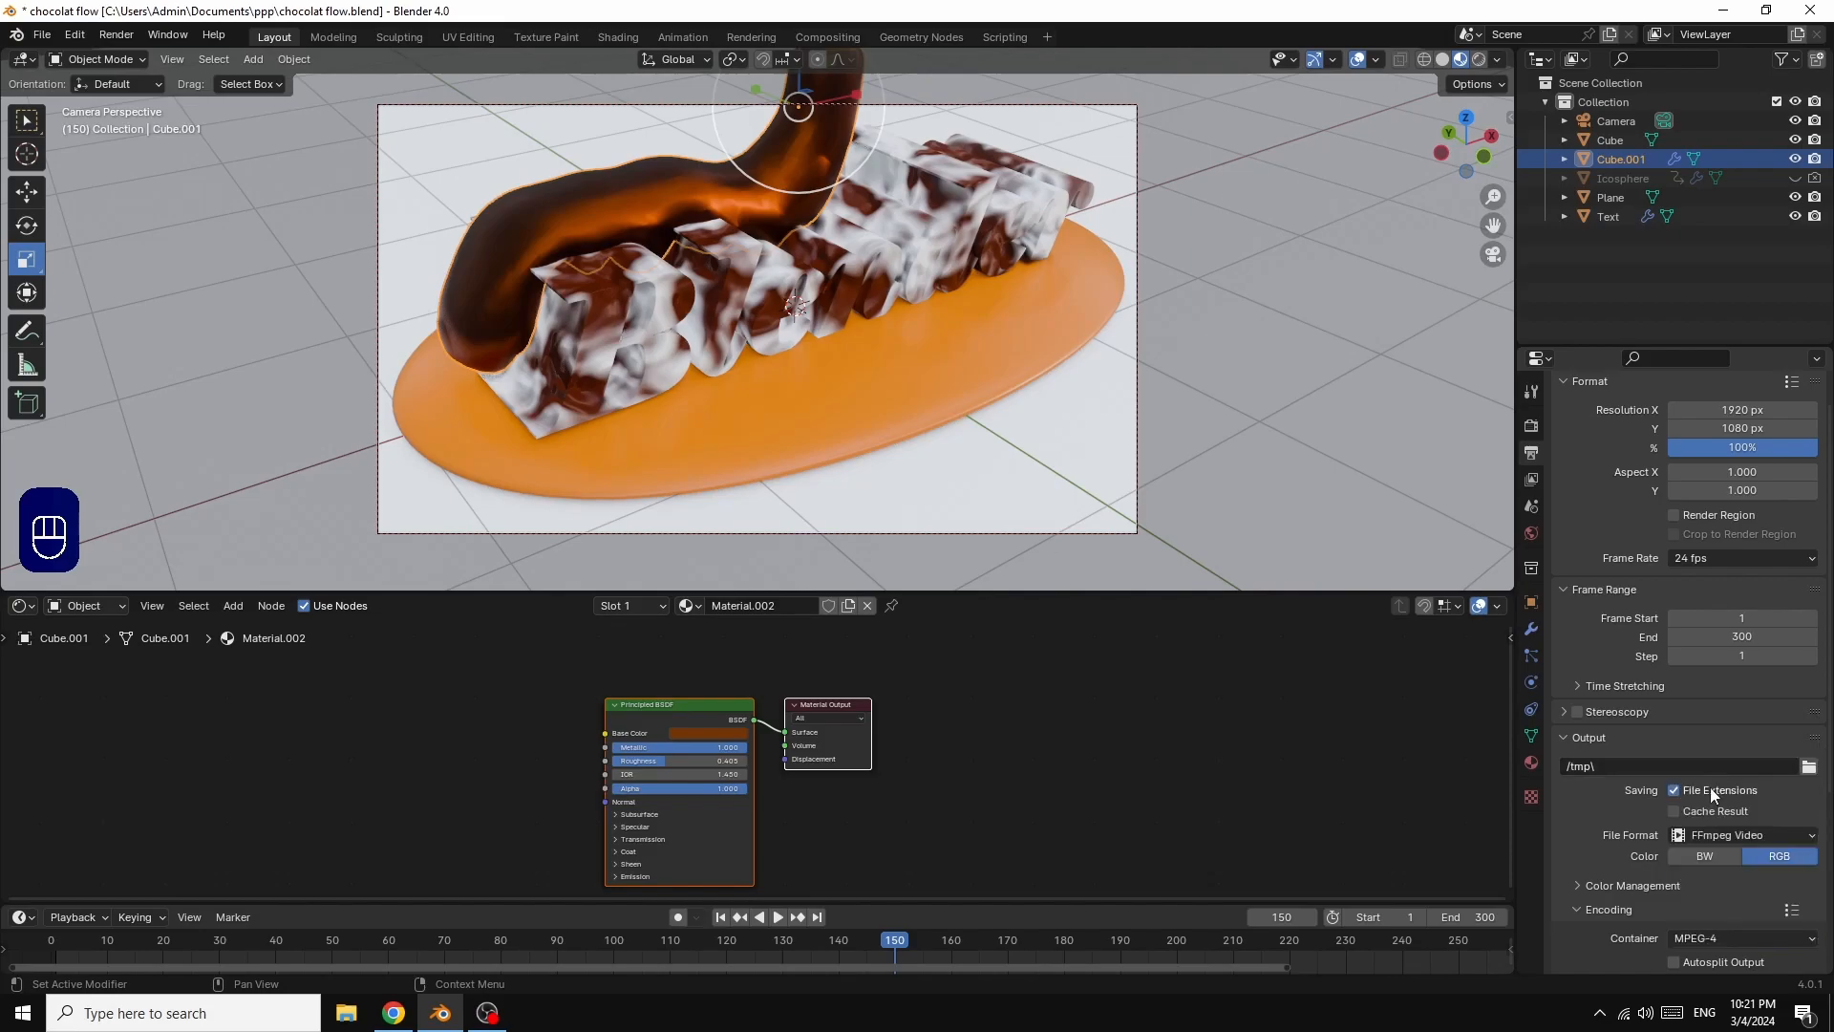
scroll(1711, 783, down, 3)
scroll(1719, 822, down, 3)
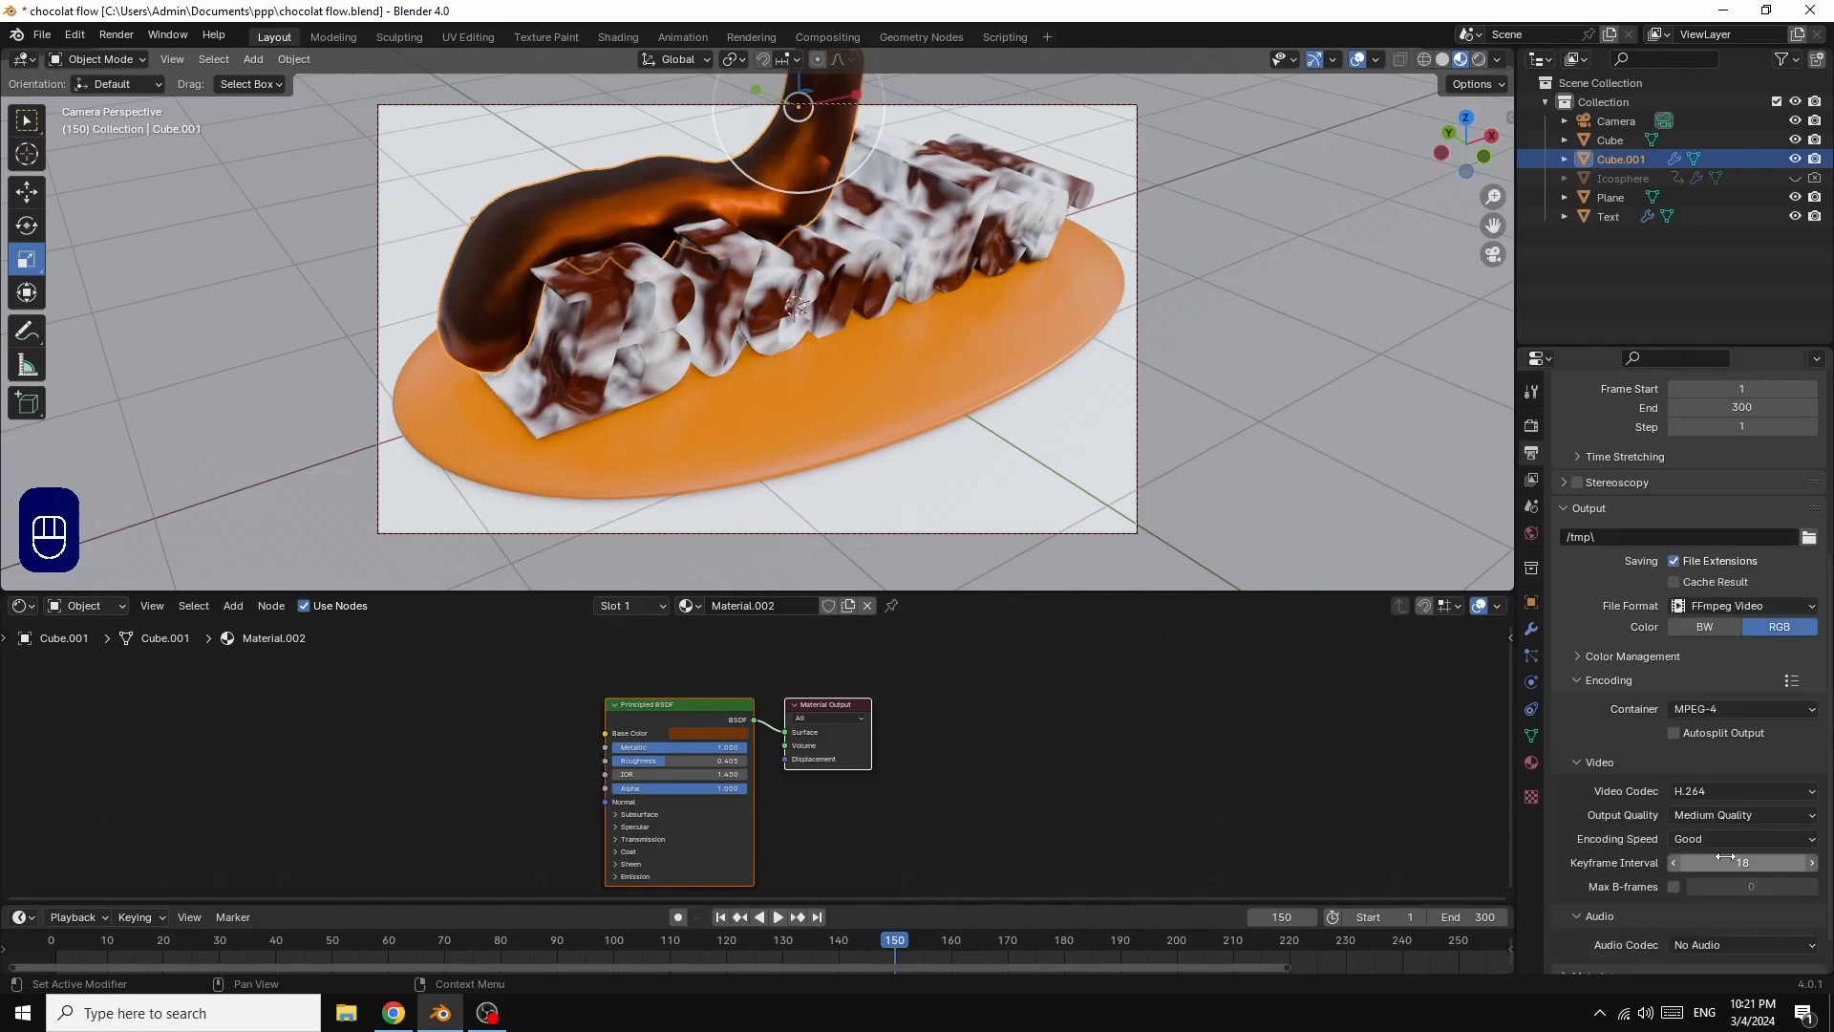
click(1724, 815)
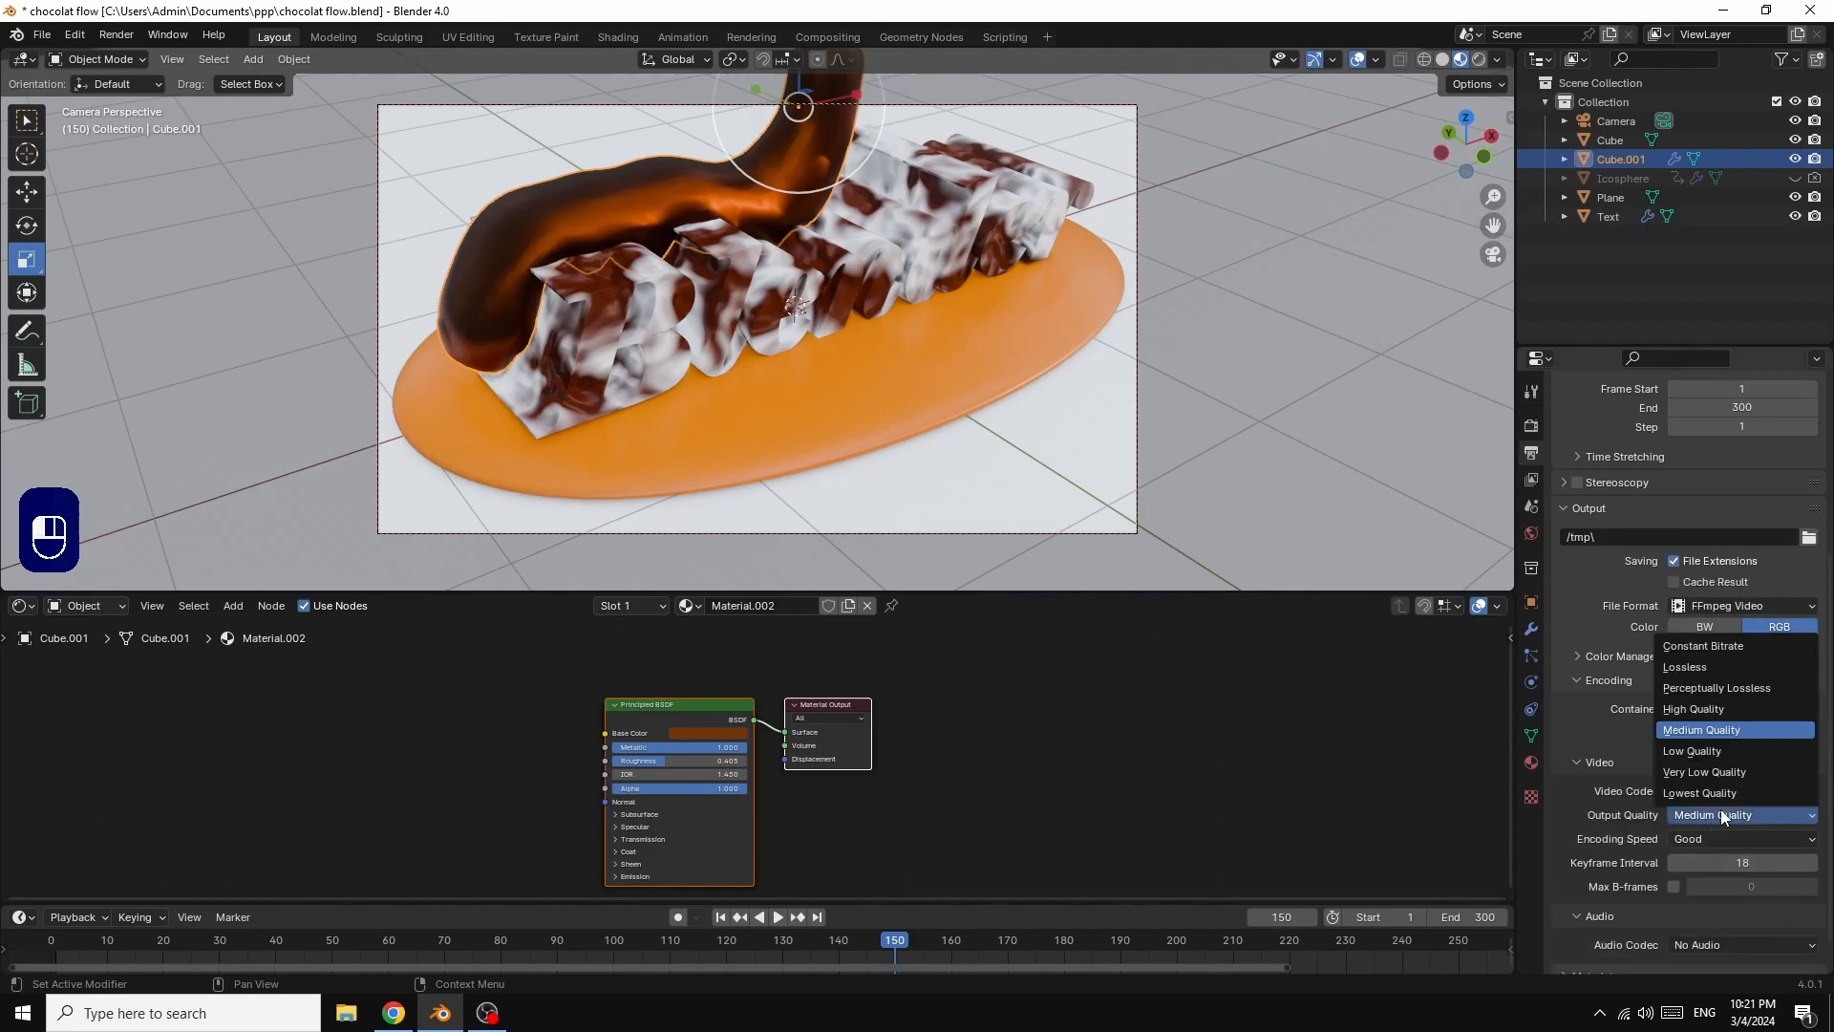
click(1690, 713)
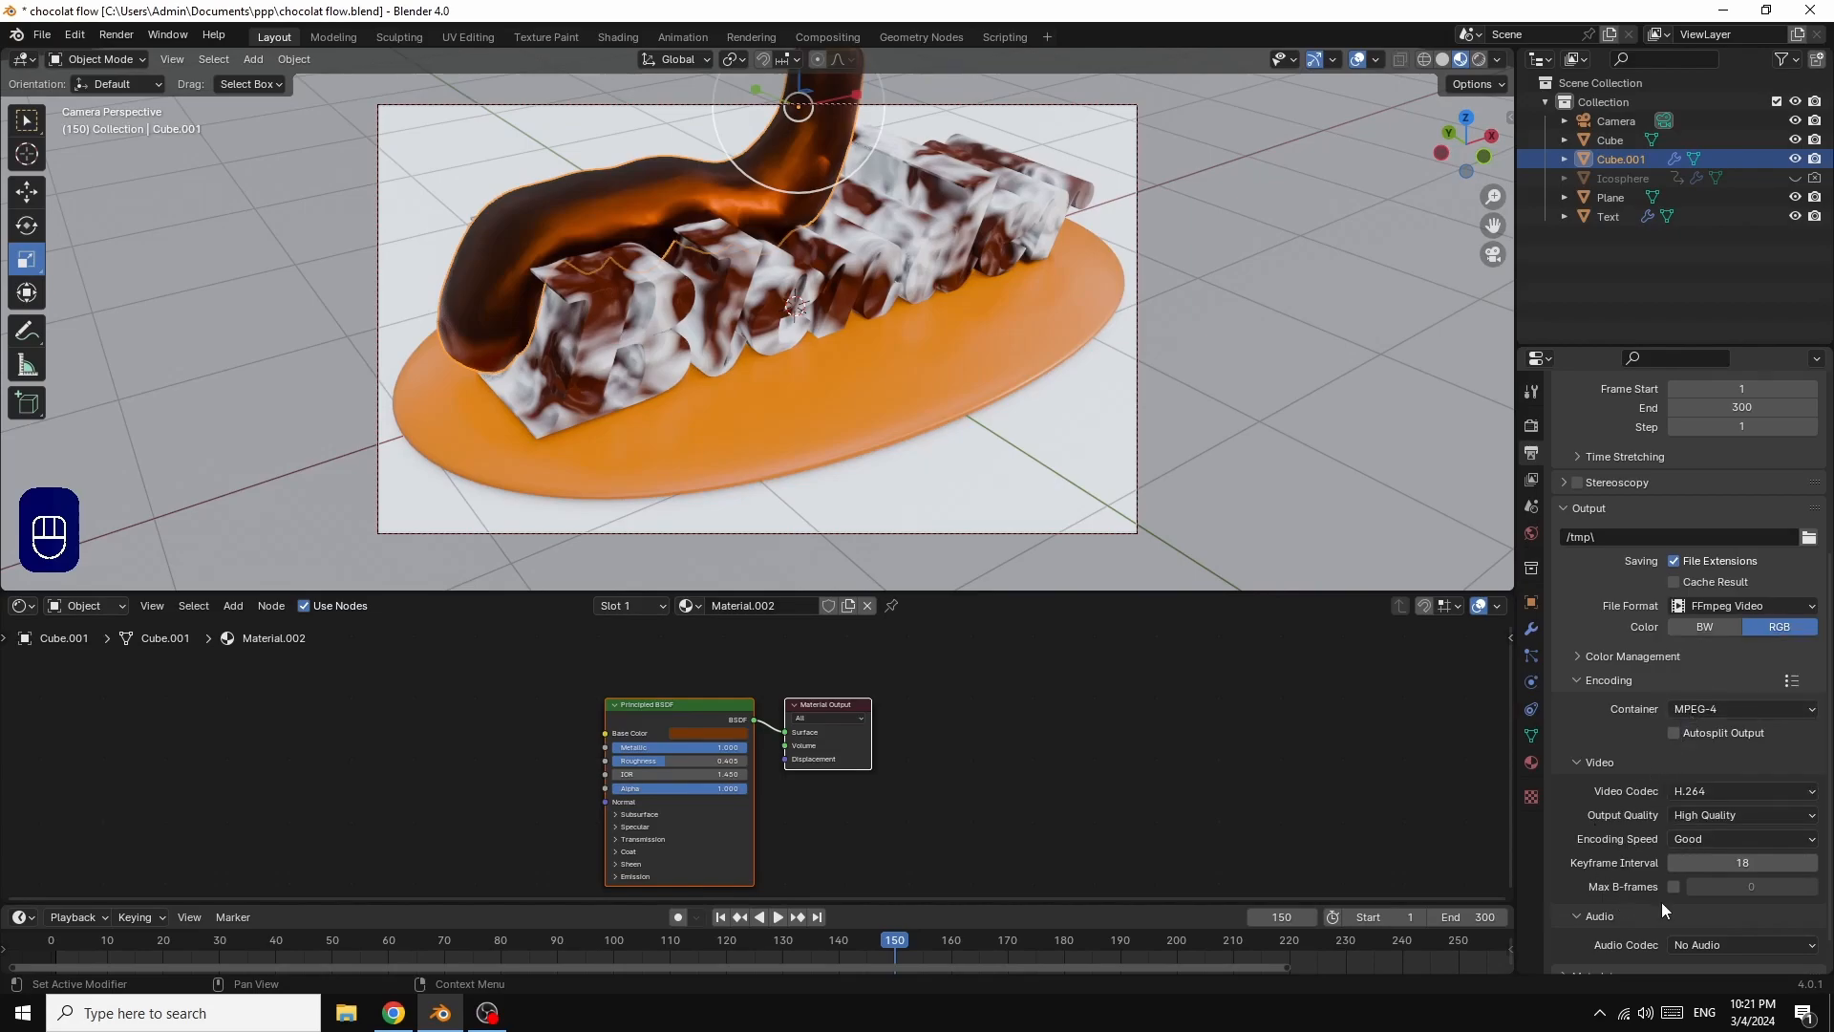
Step: Render the animation
click(116, 36)
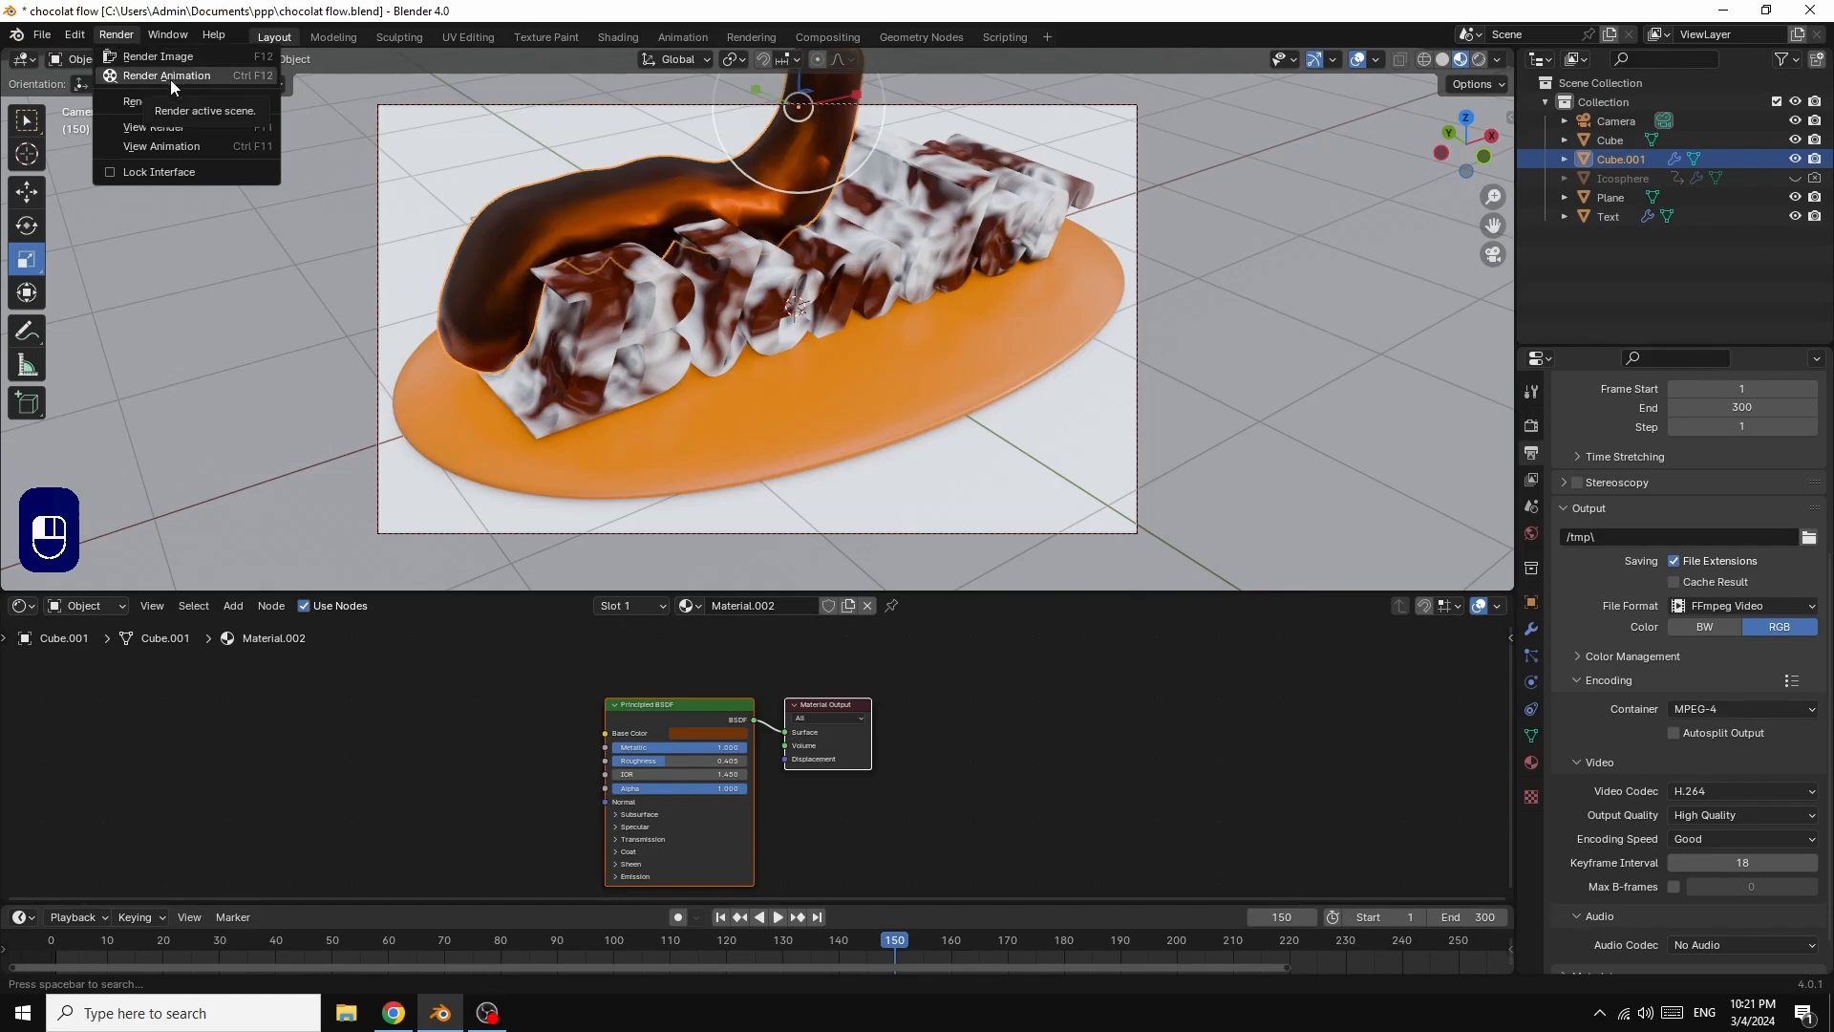